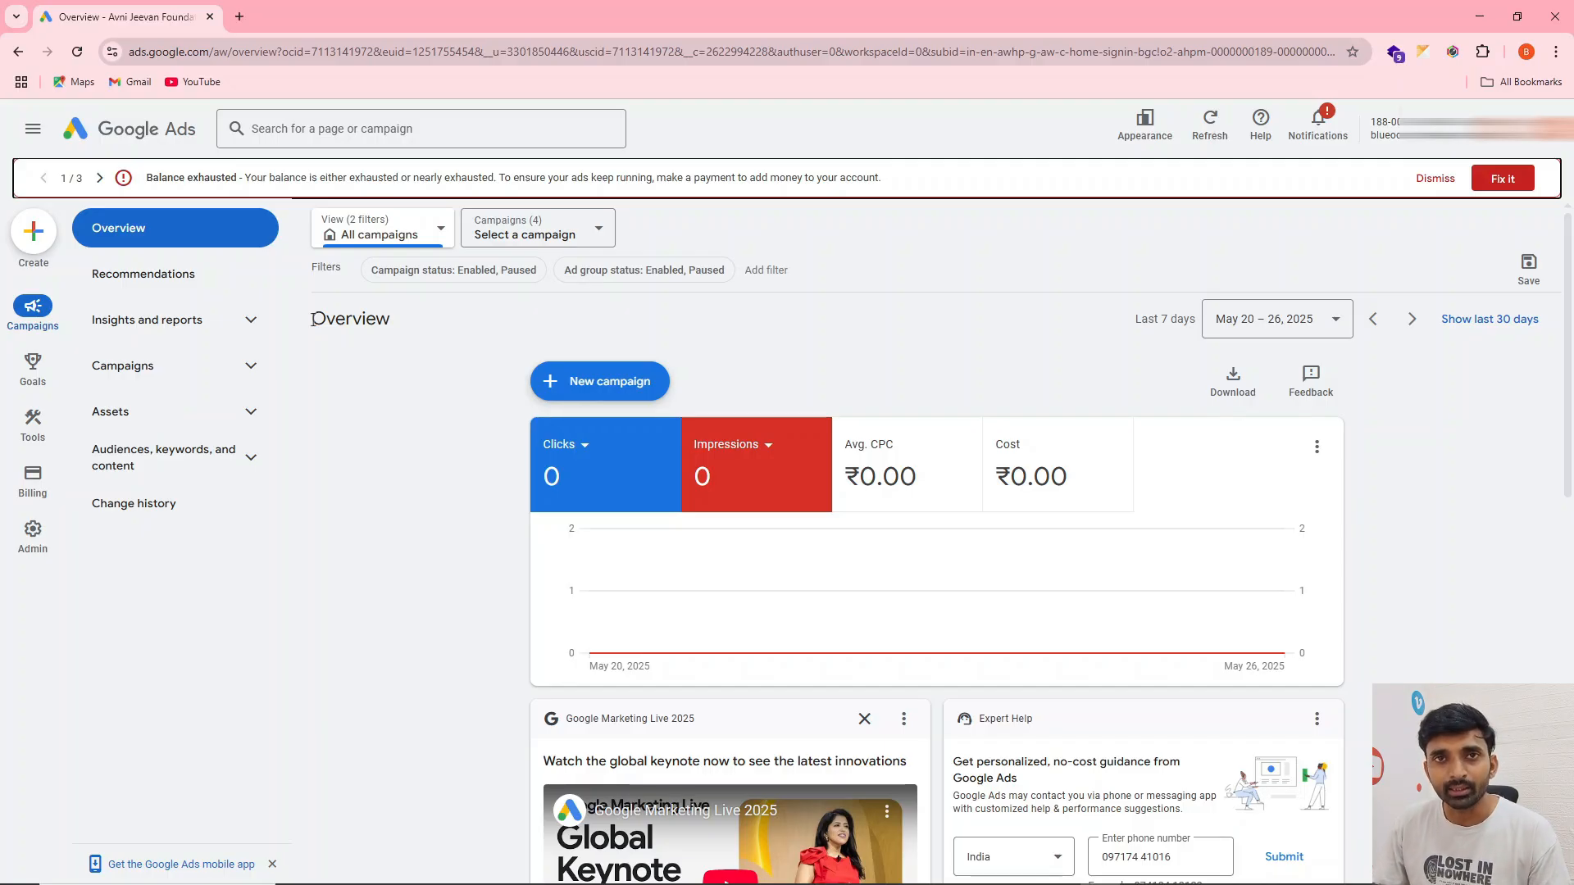
Open Keyword Planner, dismiss the updates notice and start discovering new keywords
mouse_move(30, 423)
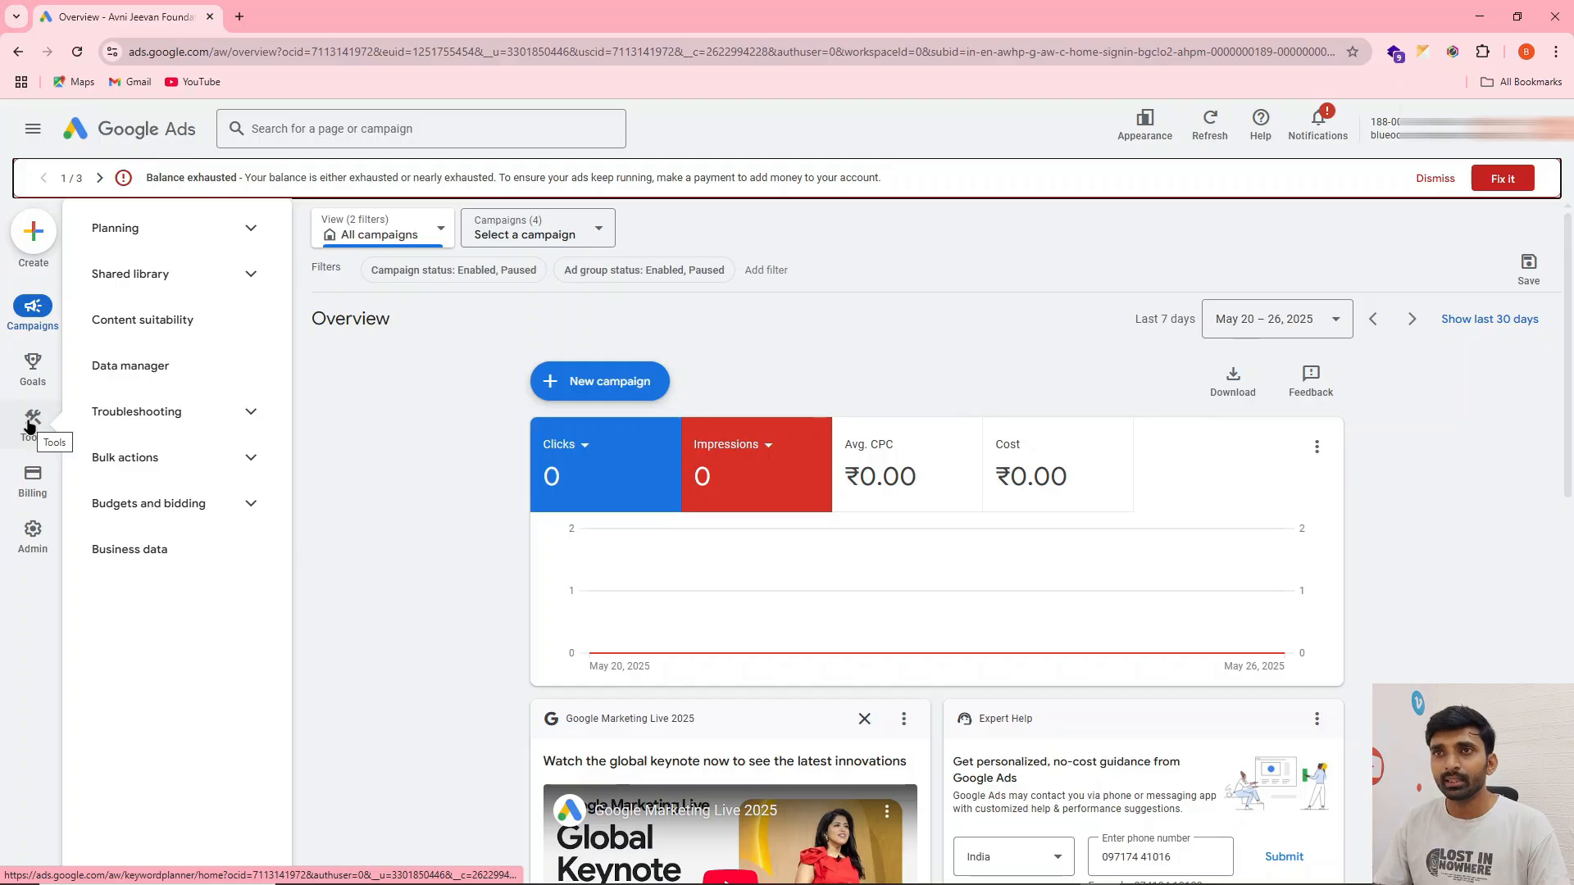
left_click(252, 223)
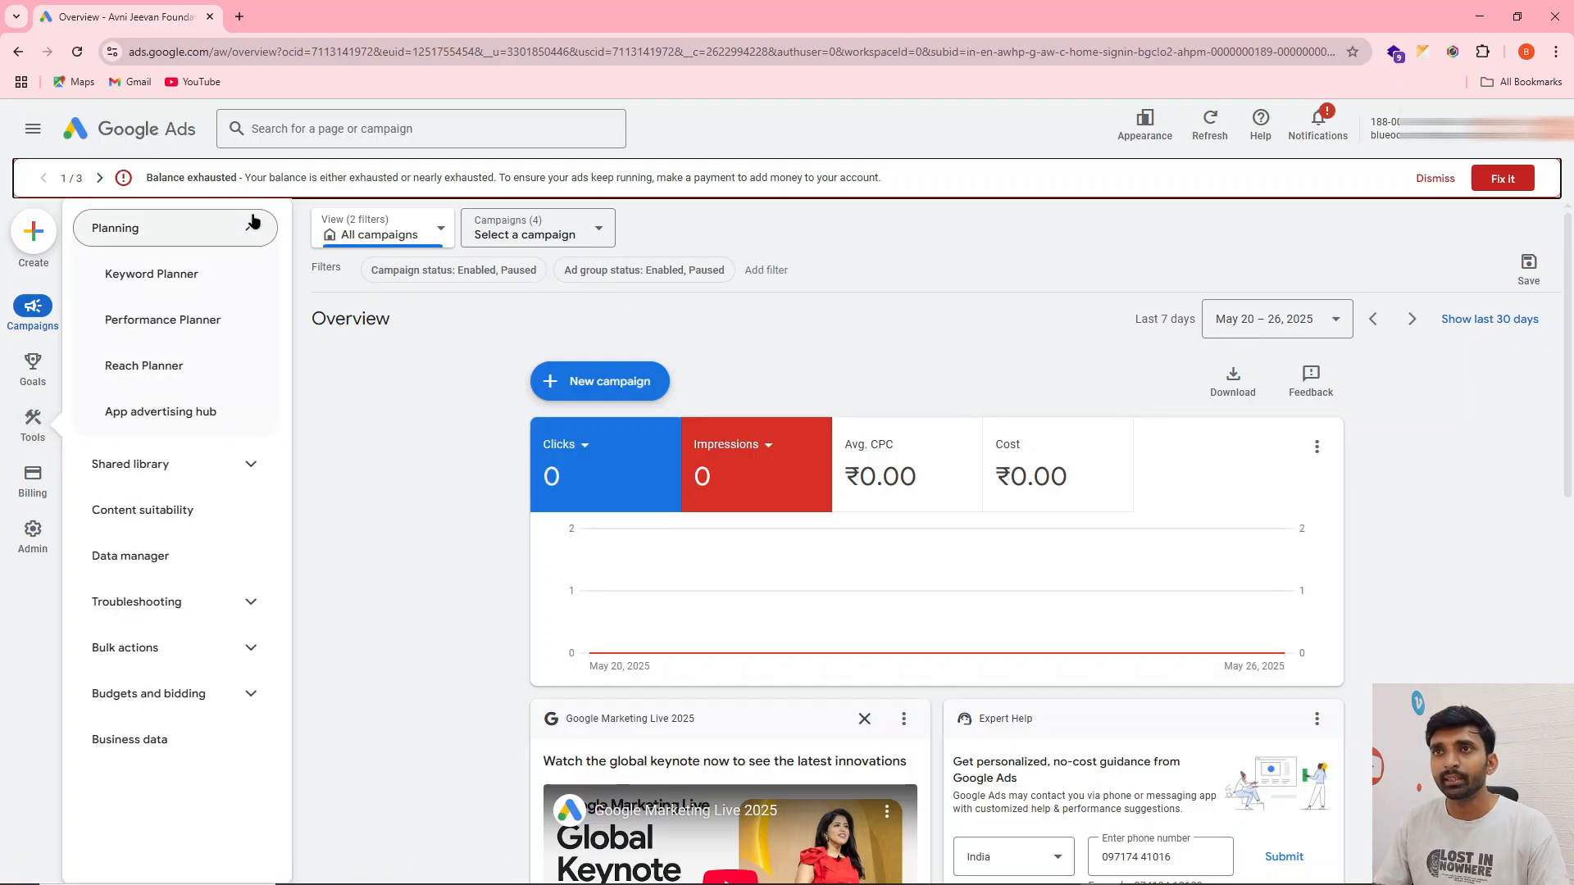
left_click(205, 284)
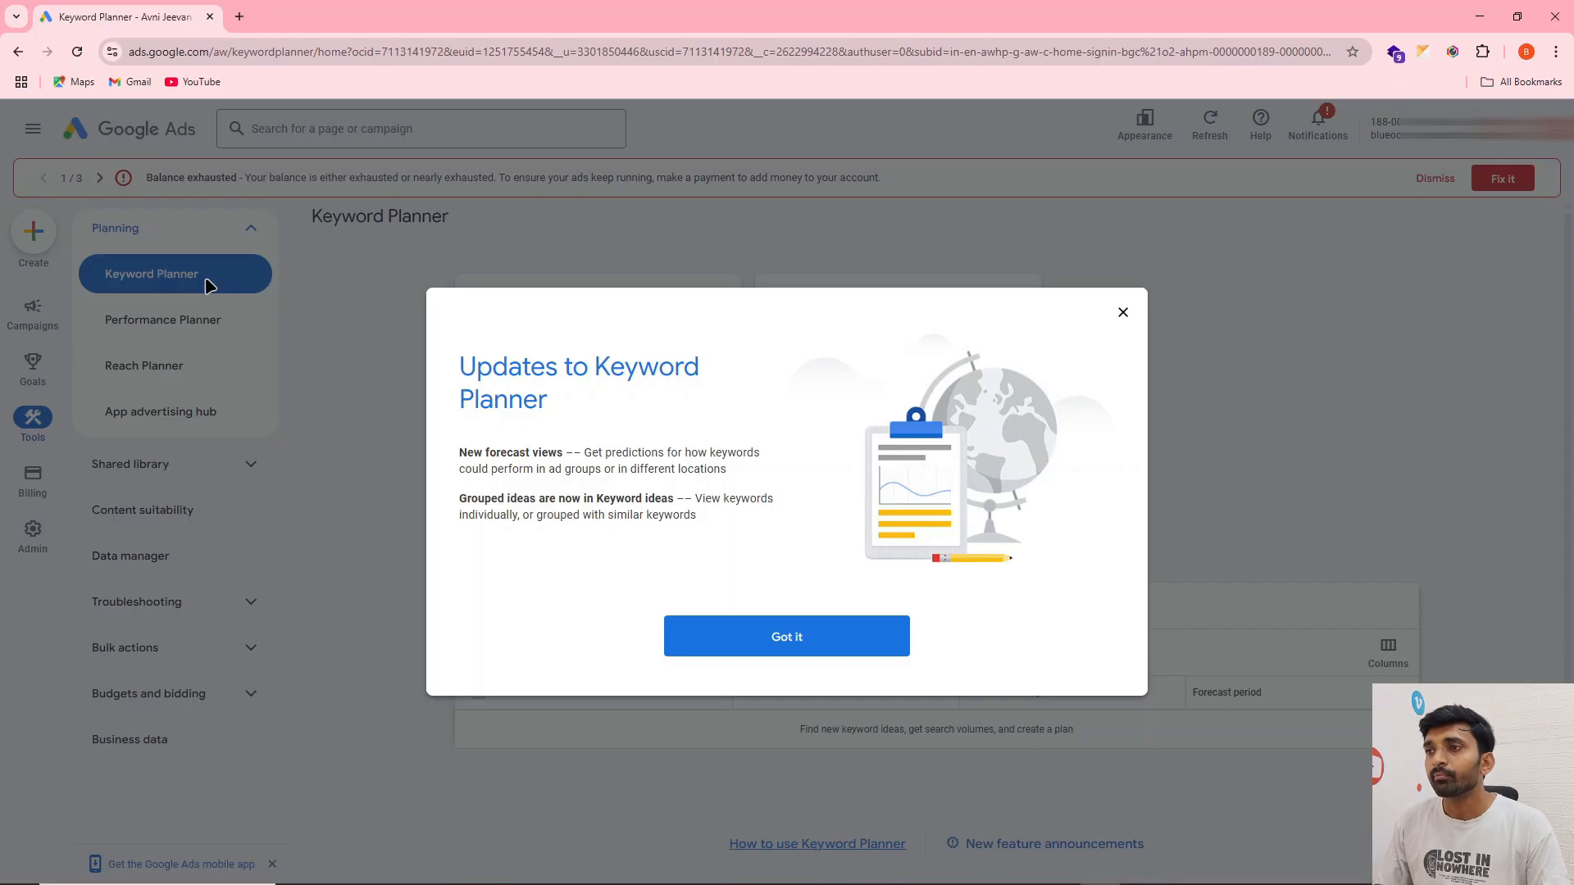
left_click(726, 638)
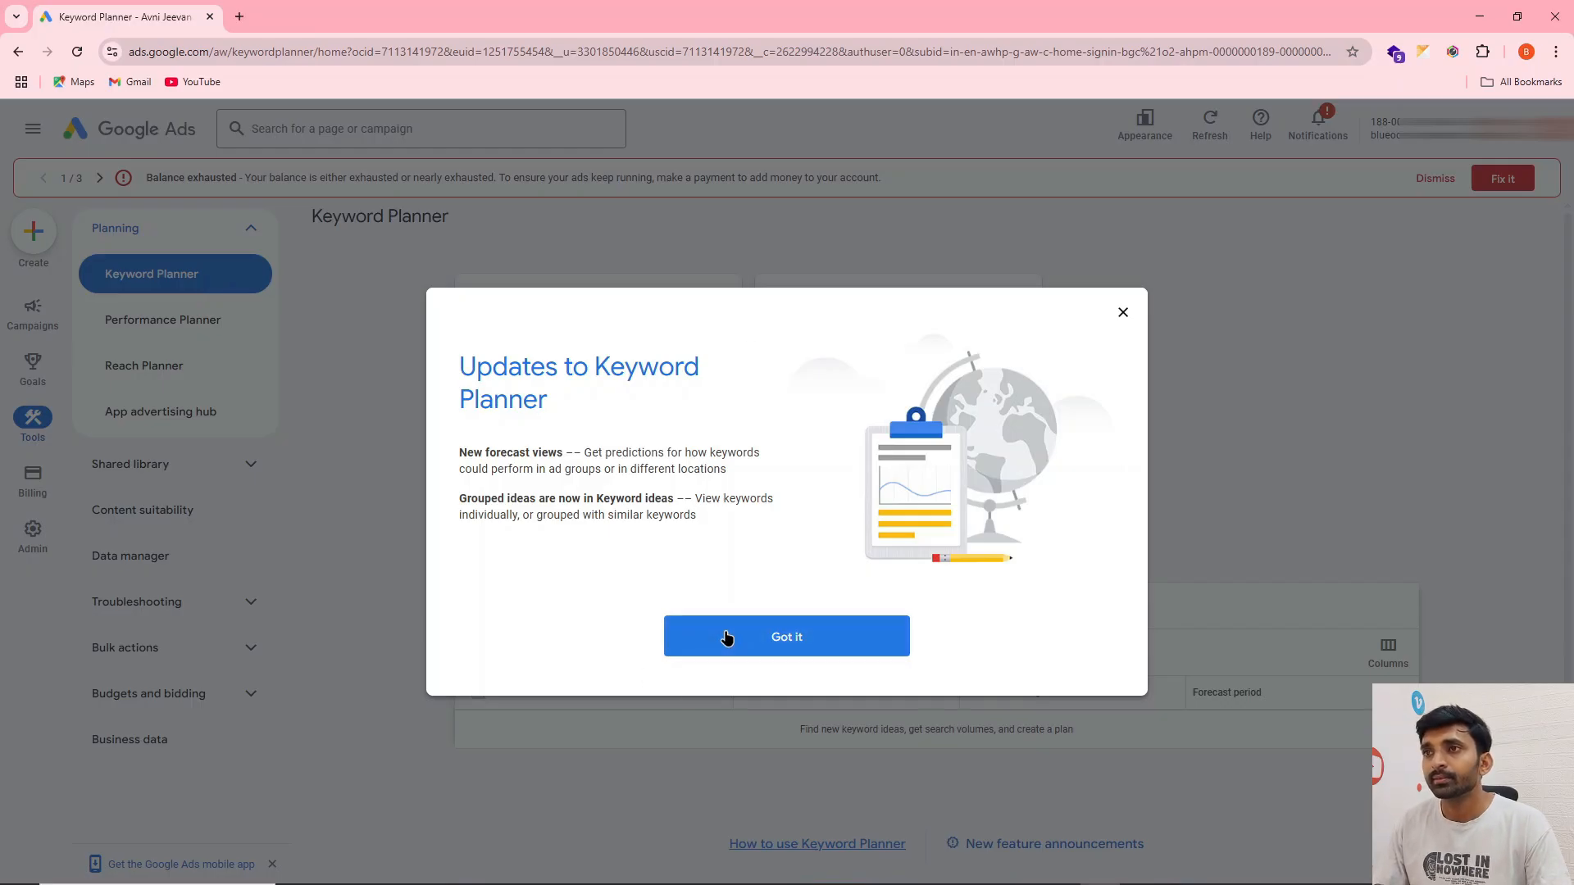
left_click(583, 383)
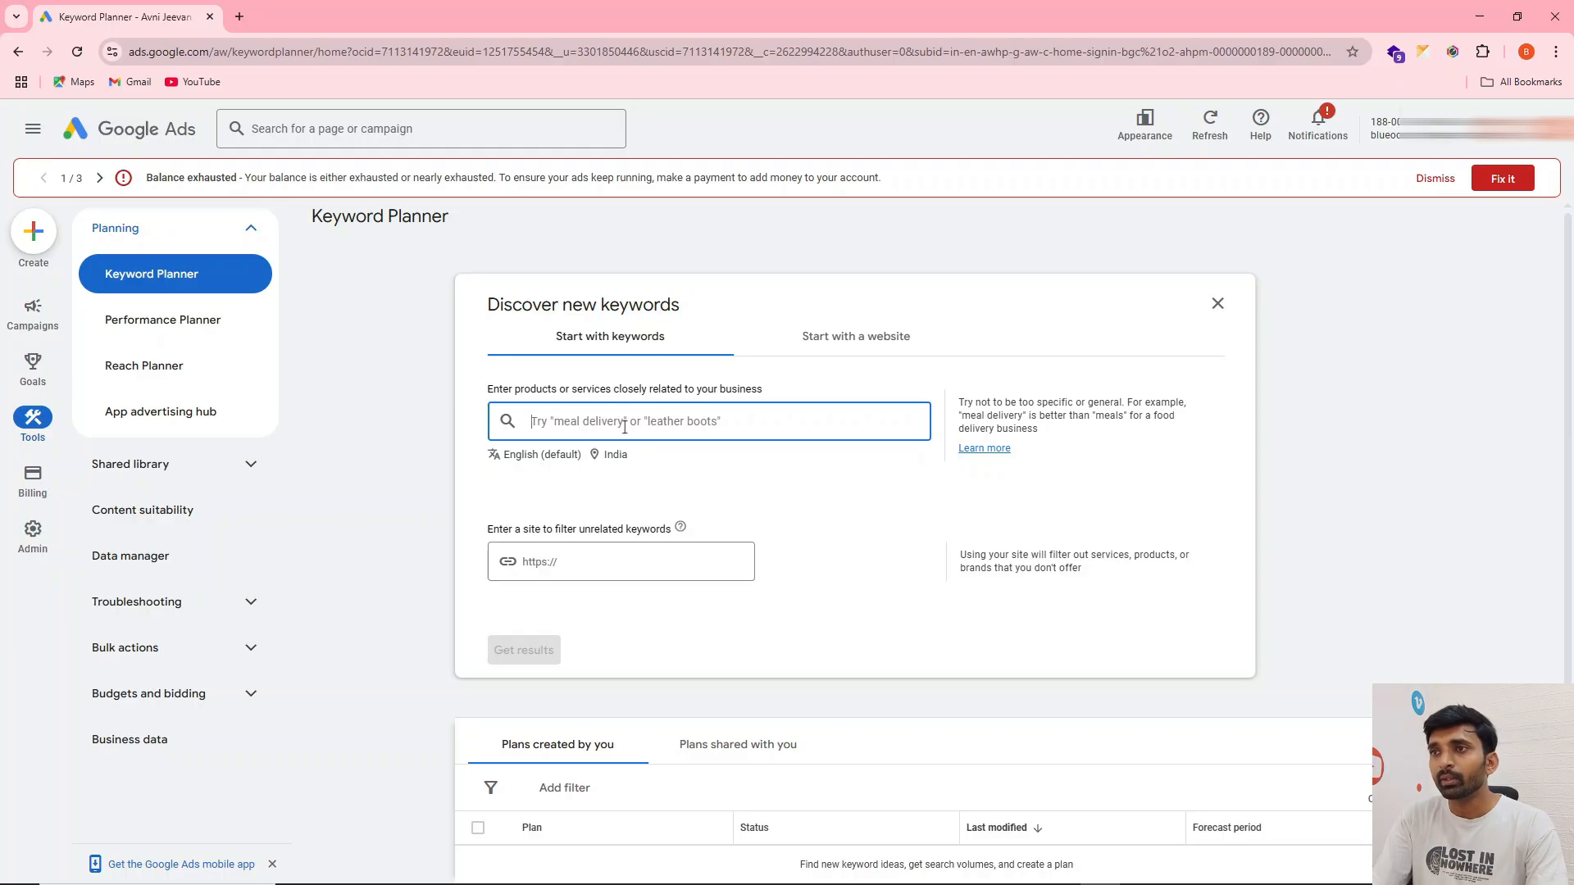
type("ro ser")
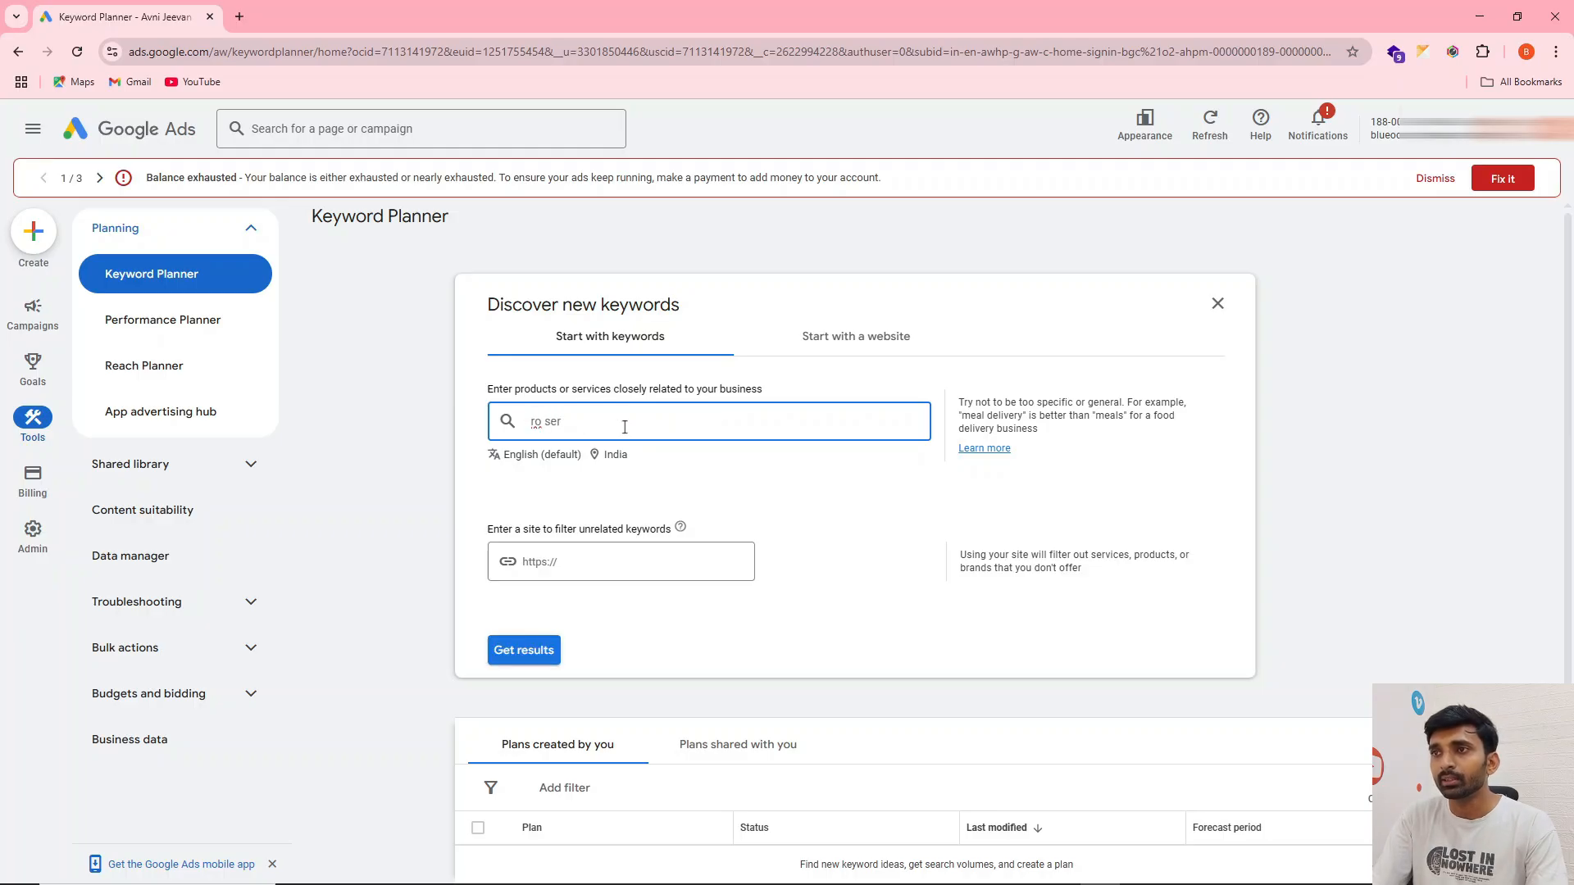
key("BackSpace")
key("BackSpace")
key("BackSpace")
key("BackSpace")
key("BackSpace")
Replace India with the Delhi, India union territory as the target location for the keyword search and save it
left_click(607, 459)
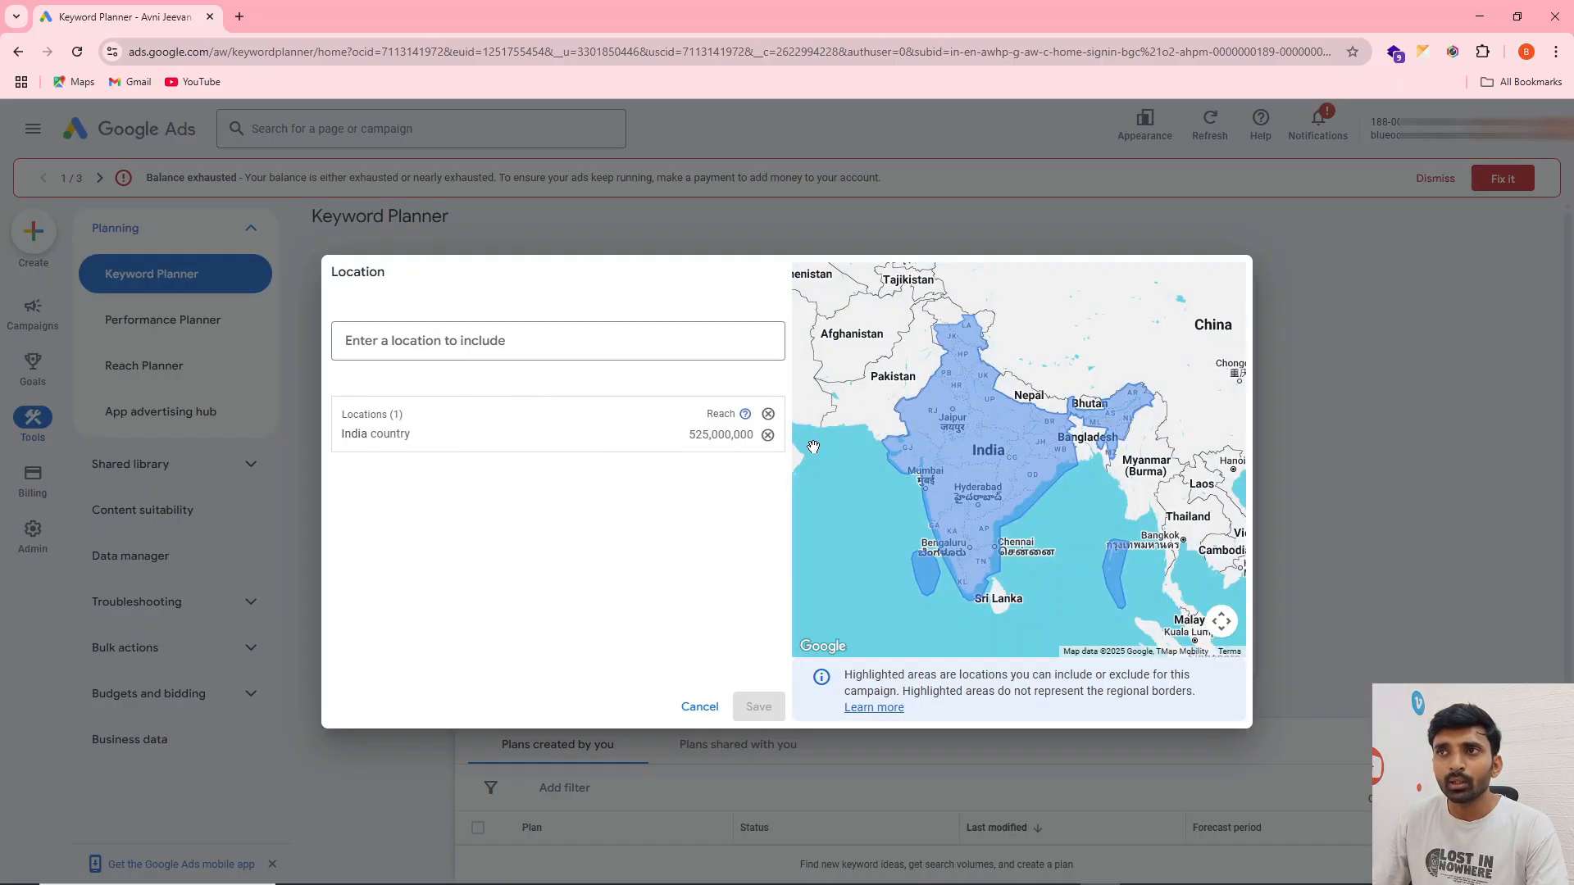
left_click(767, 435)
left_click(503, 338)
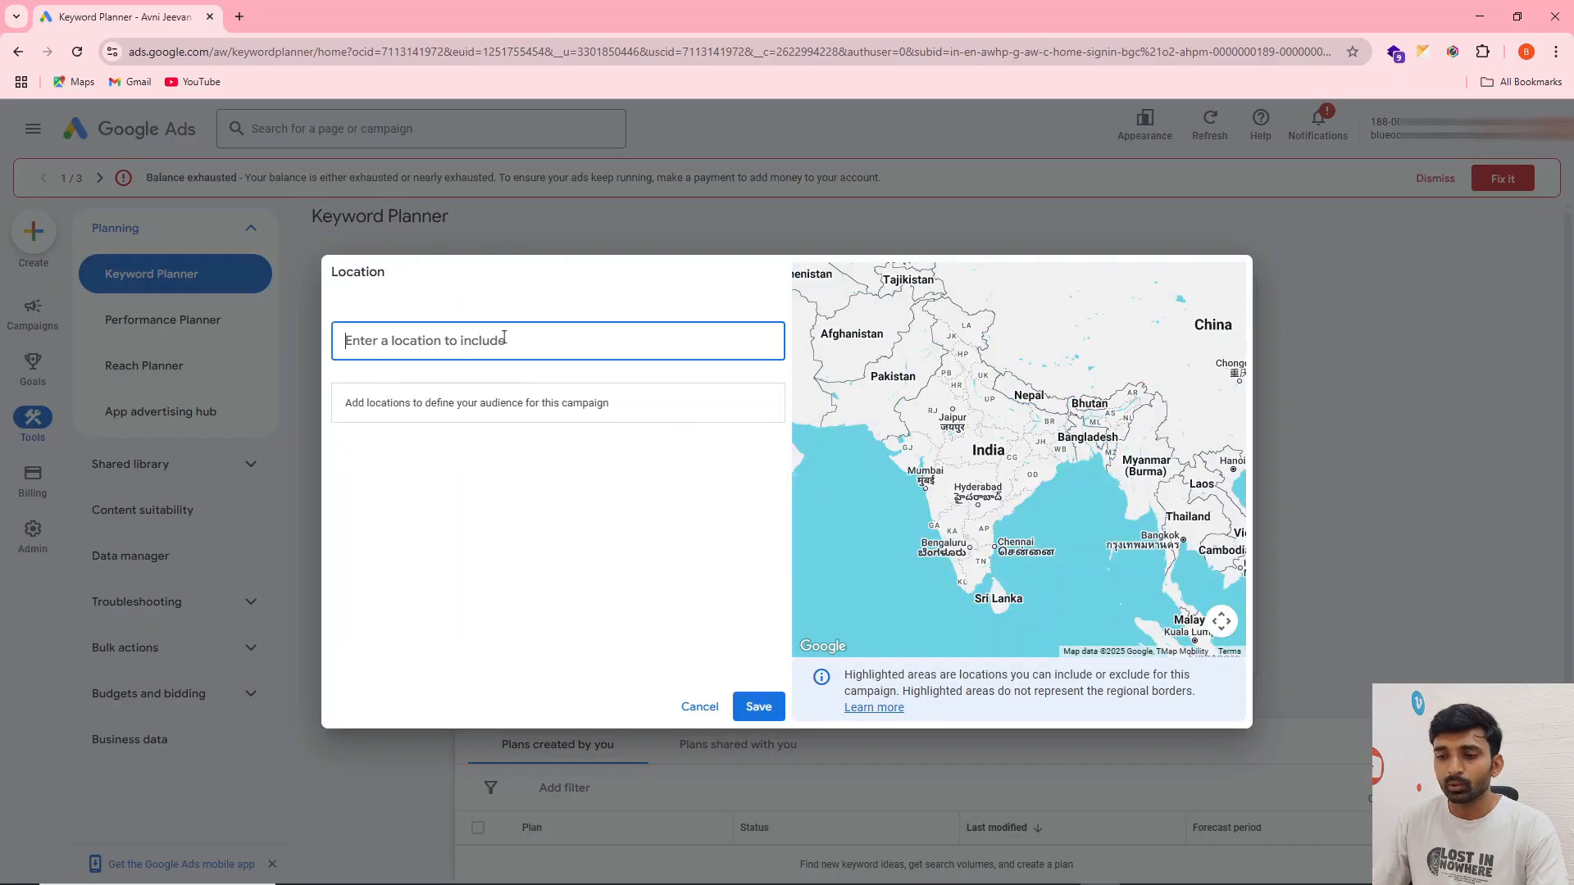
type("delhi")
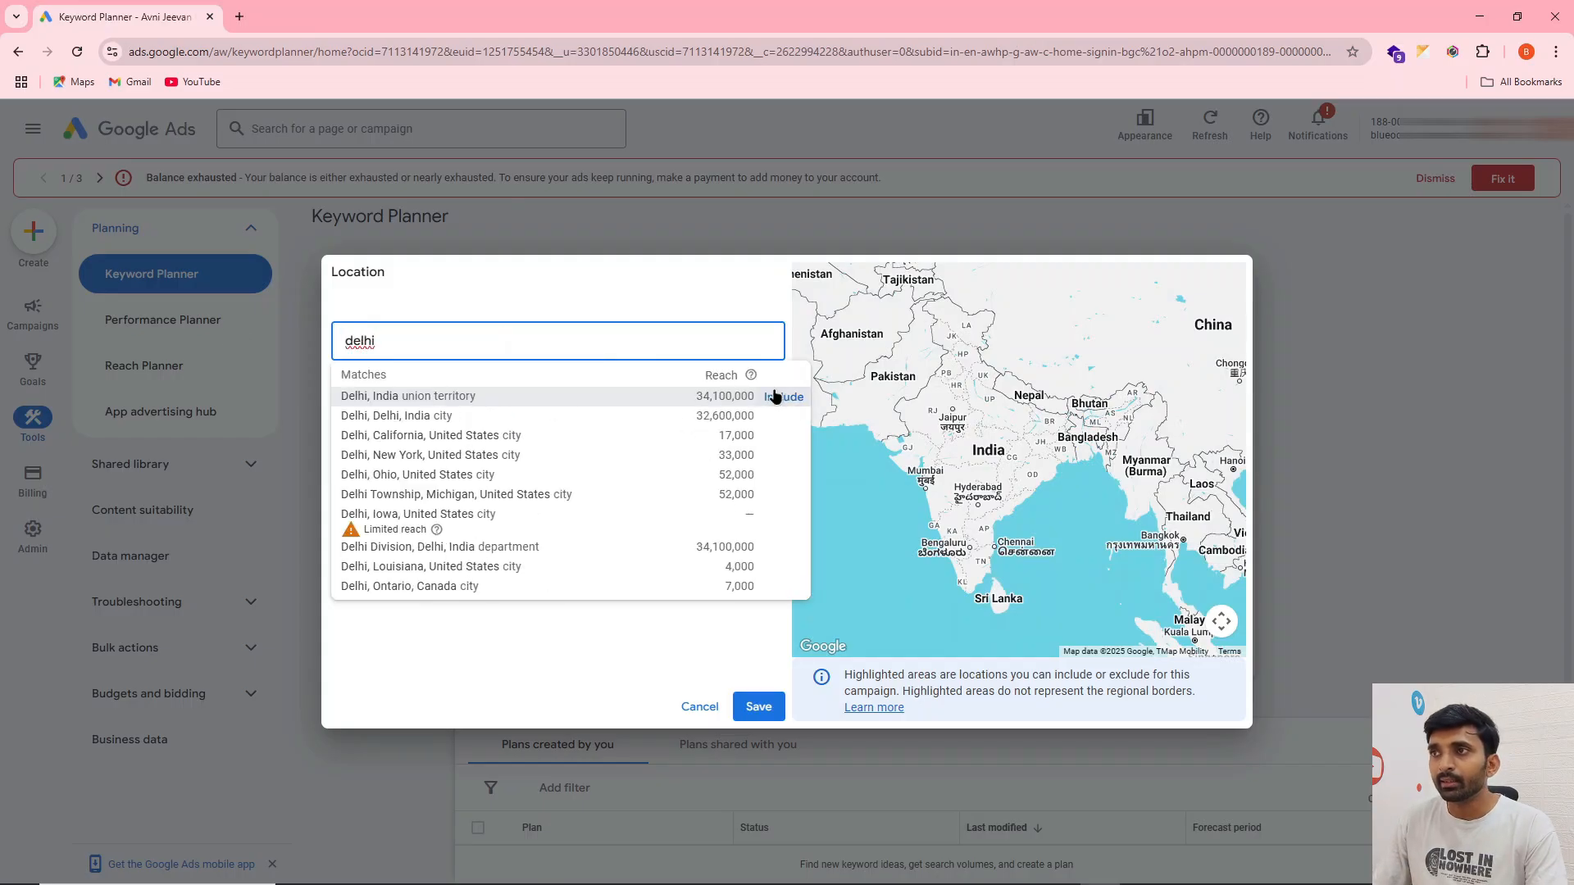
left_click(777, 397)
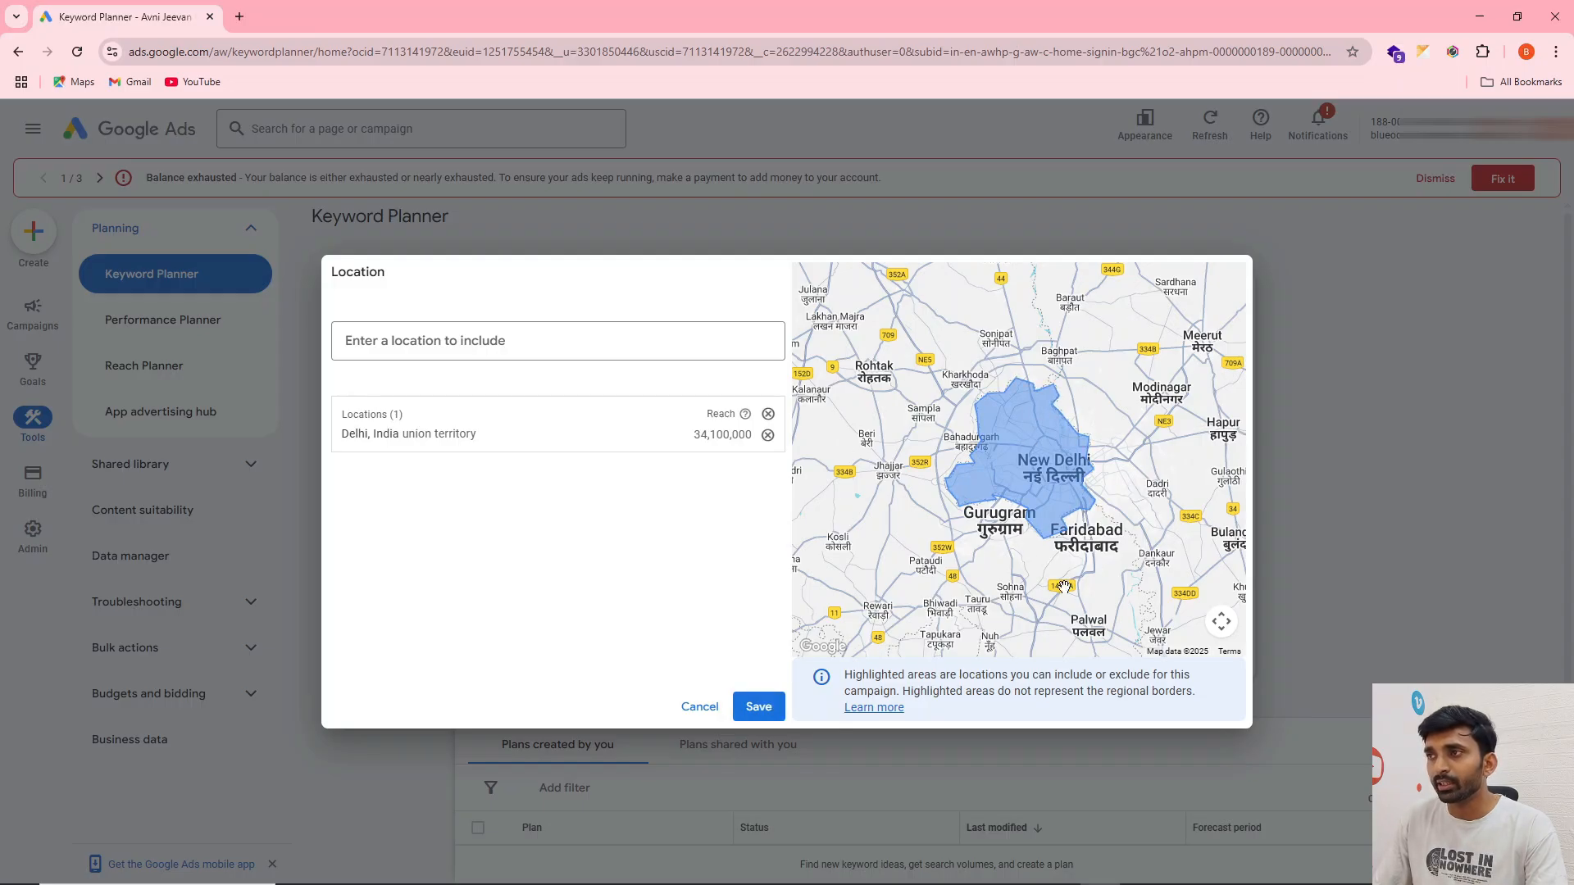
left_click(765, 710)
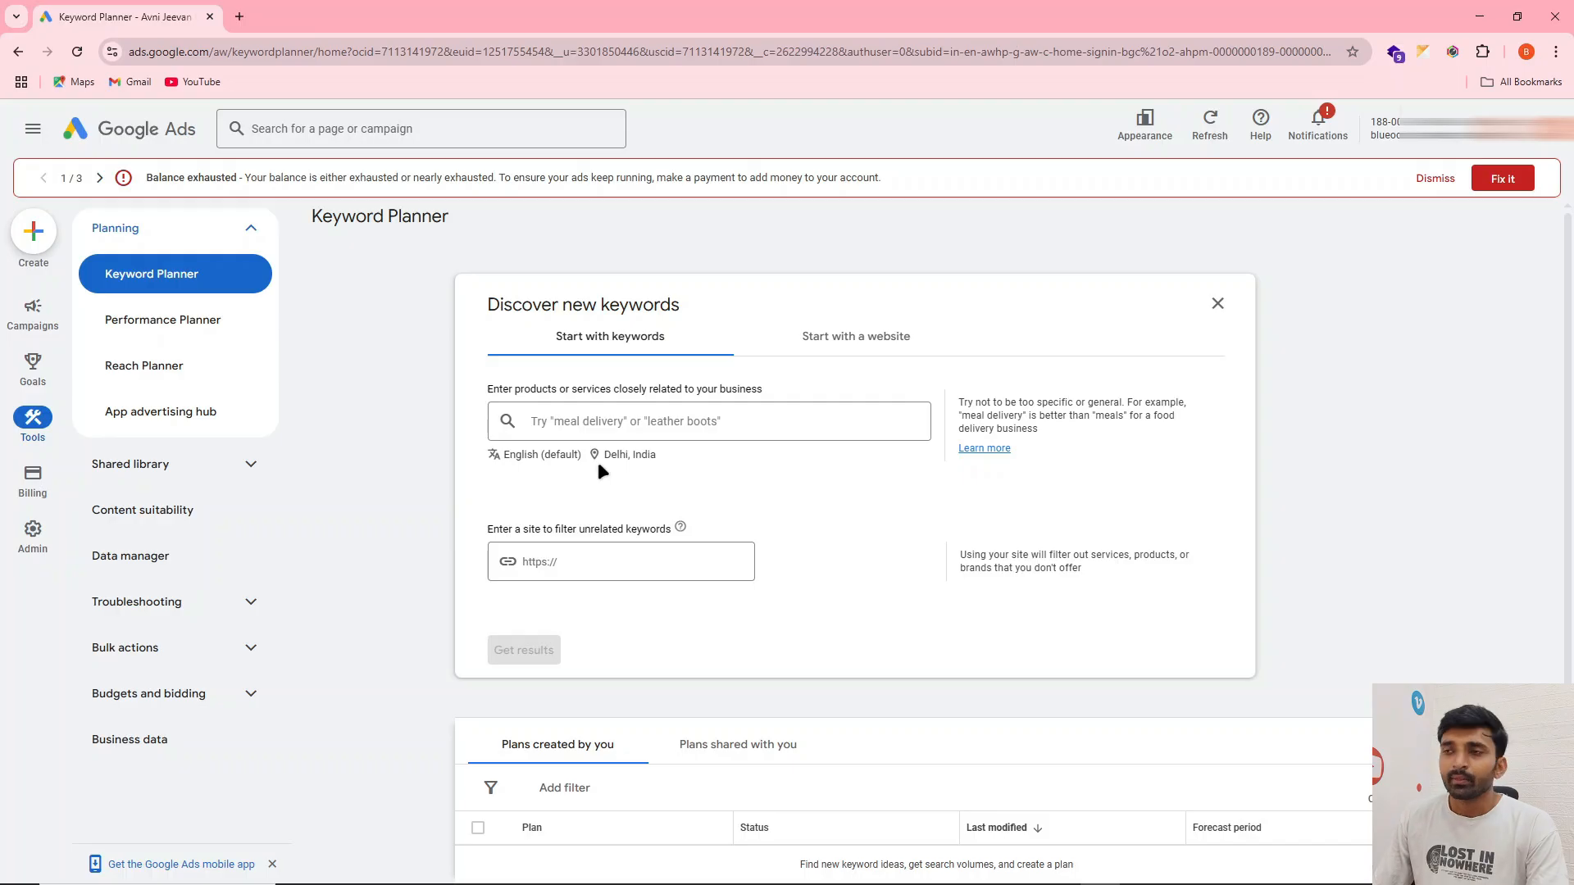
Add "ro services" and "ro repair" as seed keywords and get the keyword results
left_click(593, 424)
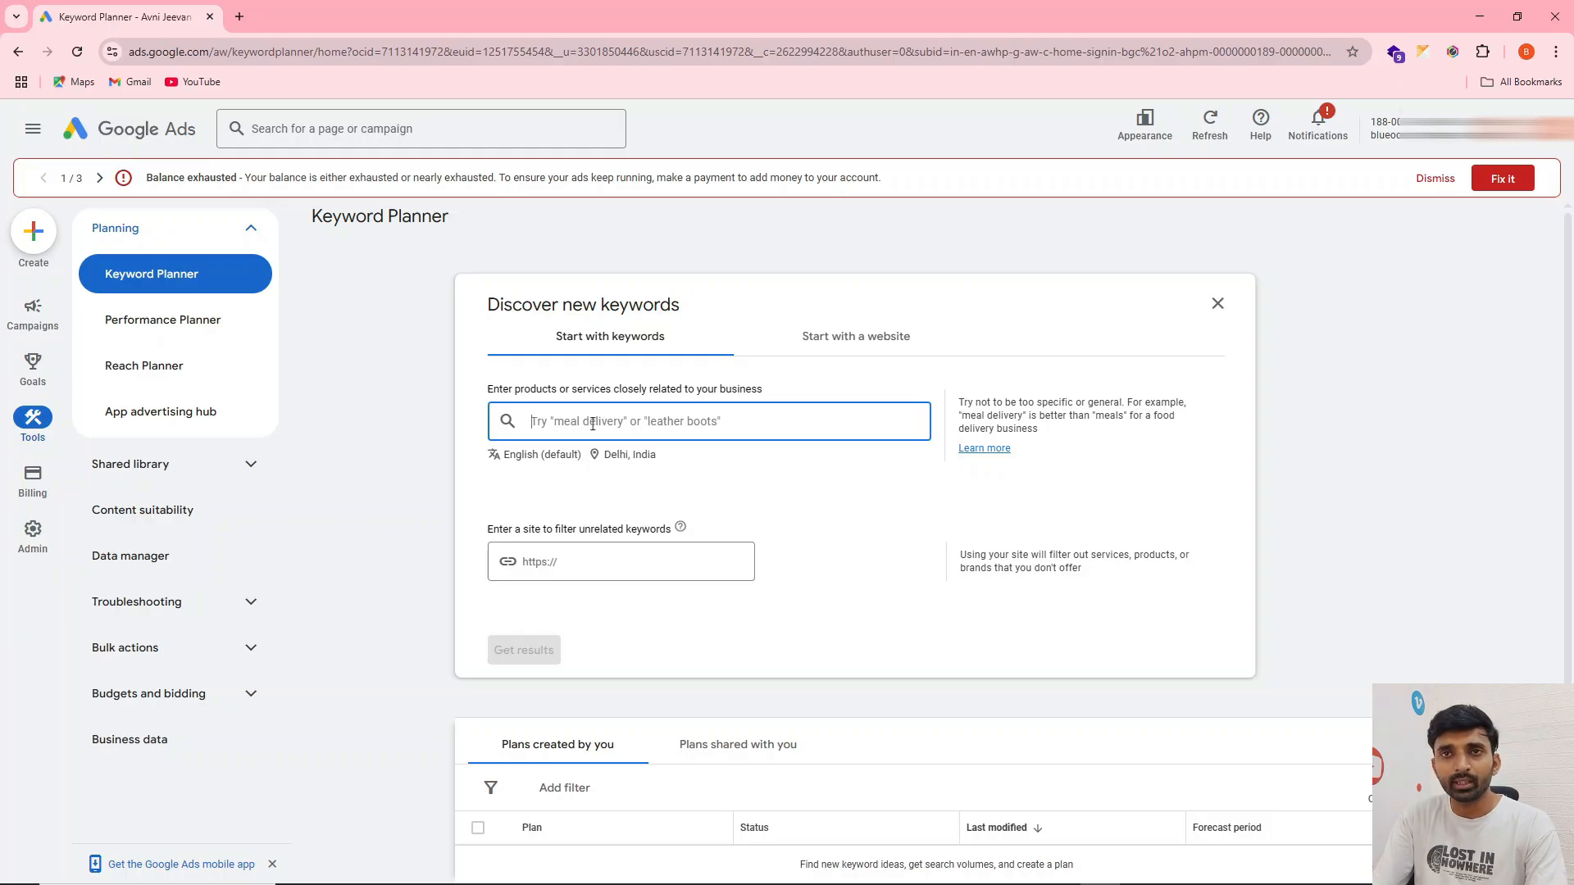
type("ro")
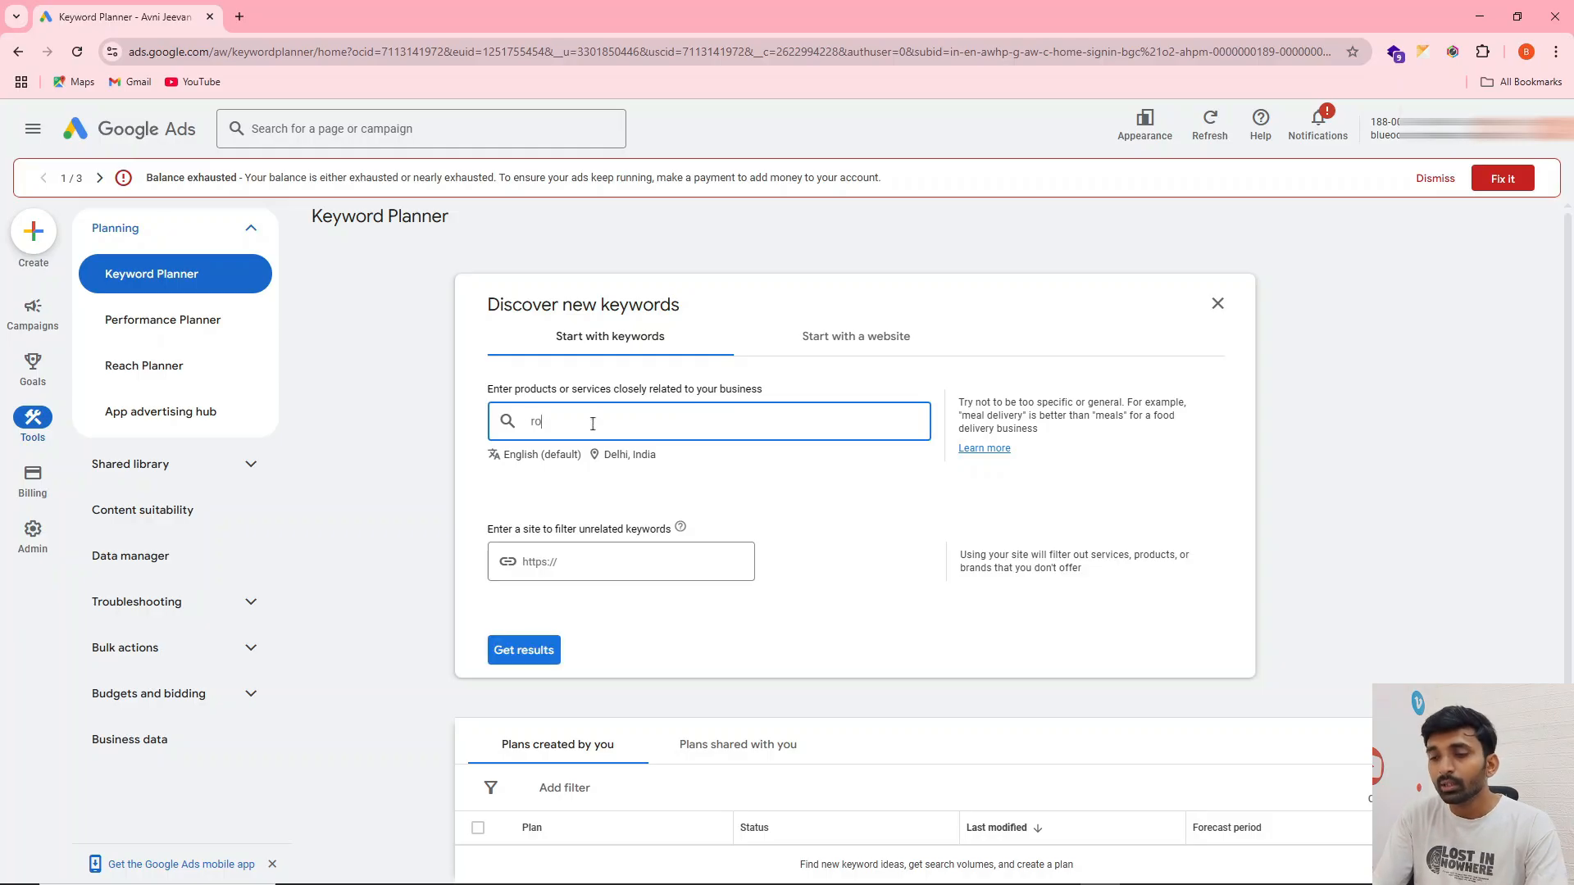
type(" services")
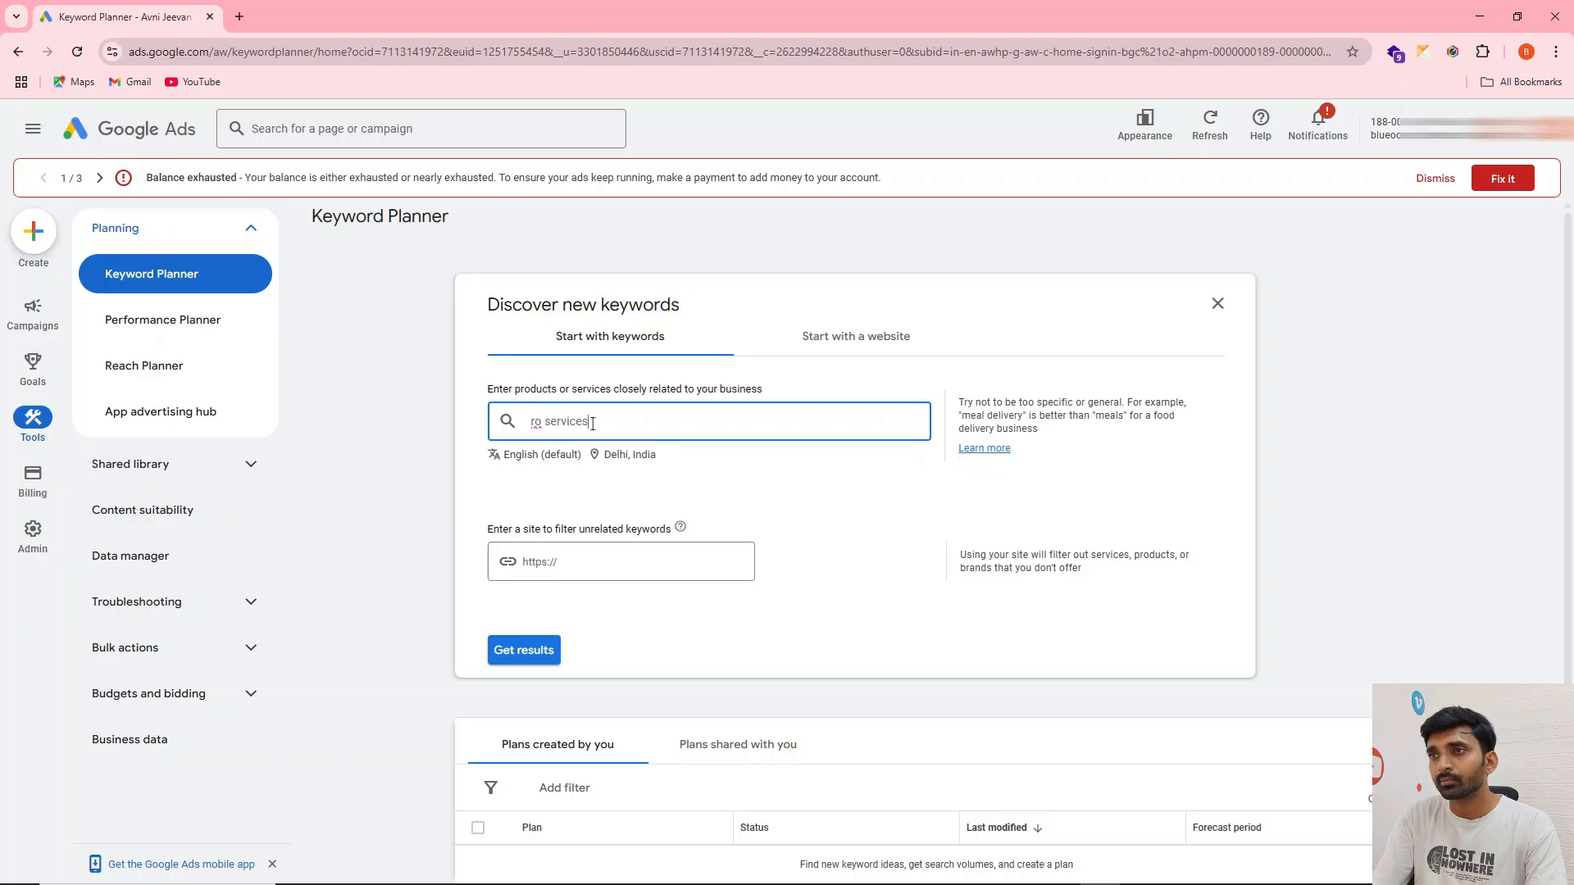
key("Return")
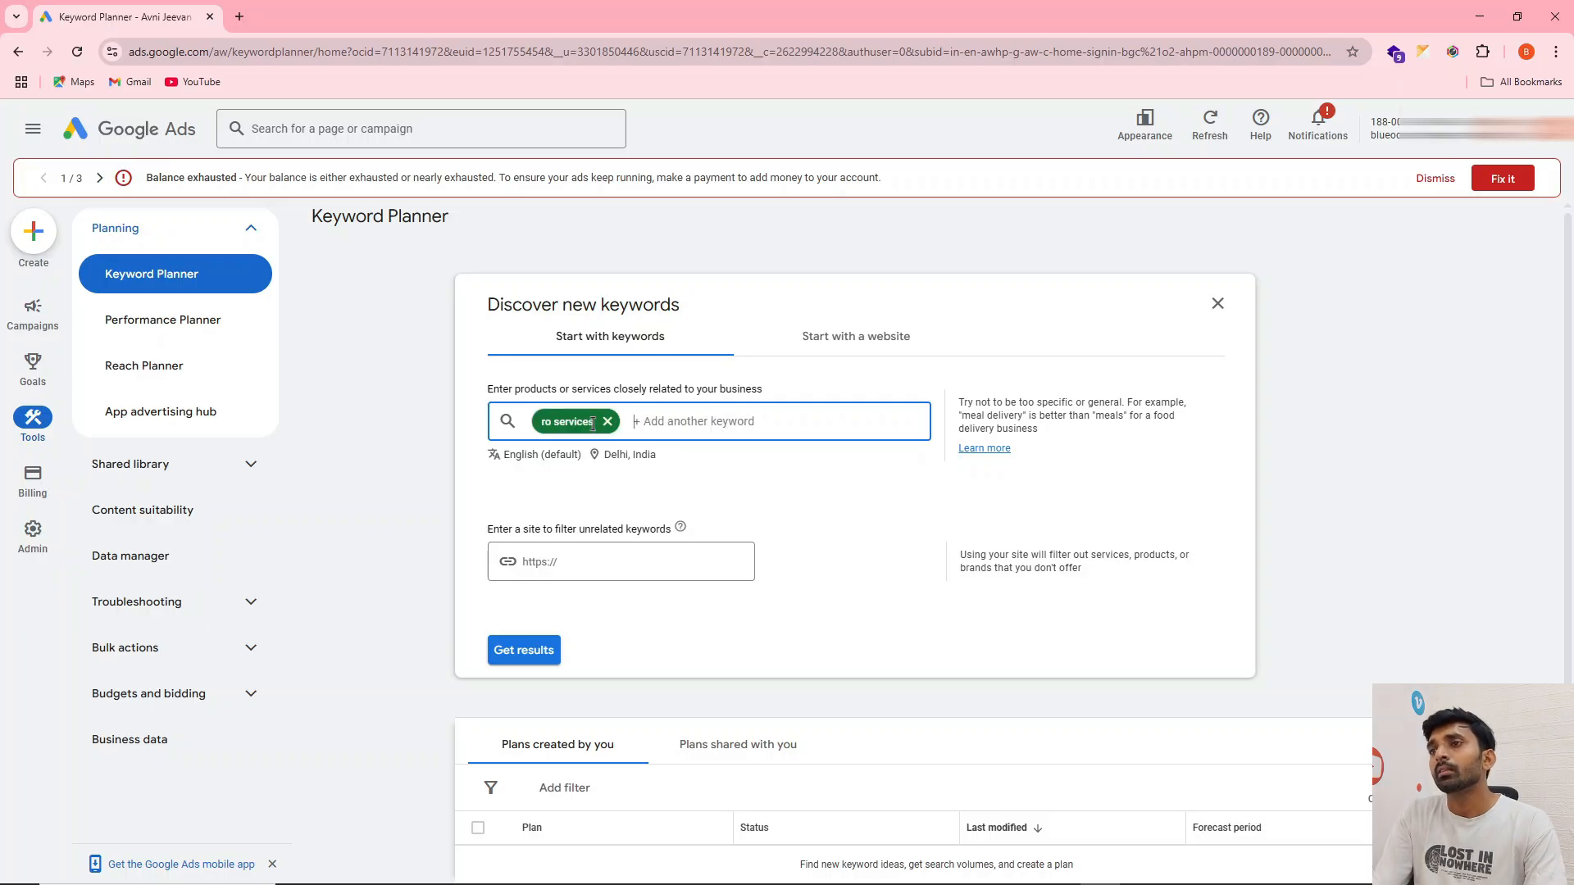
type("ro repair")
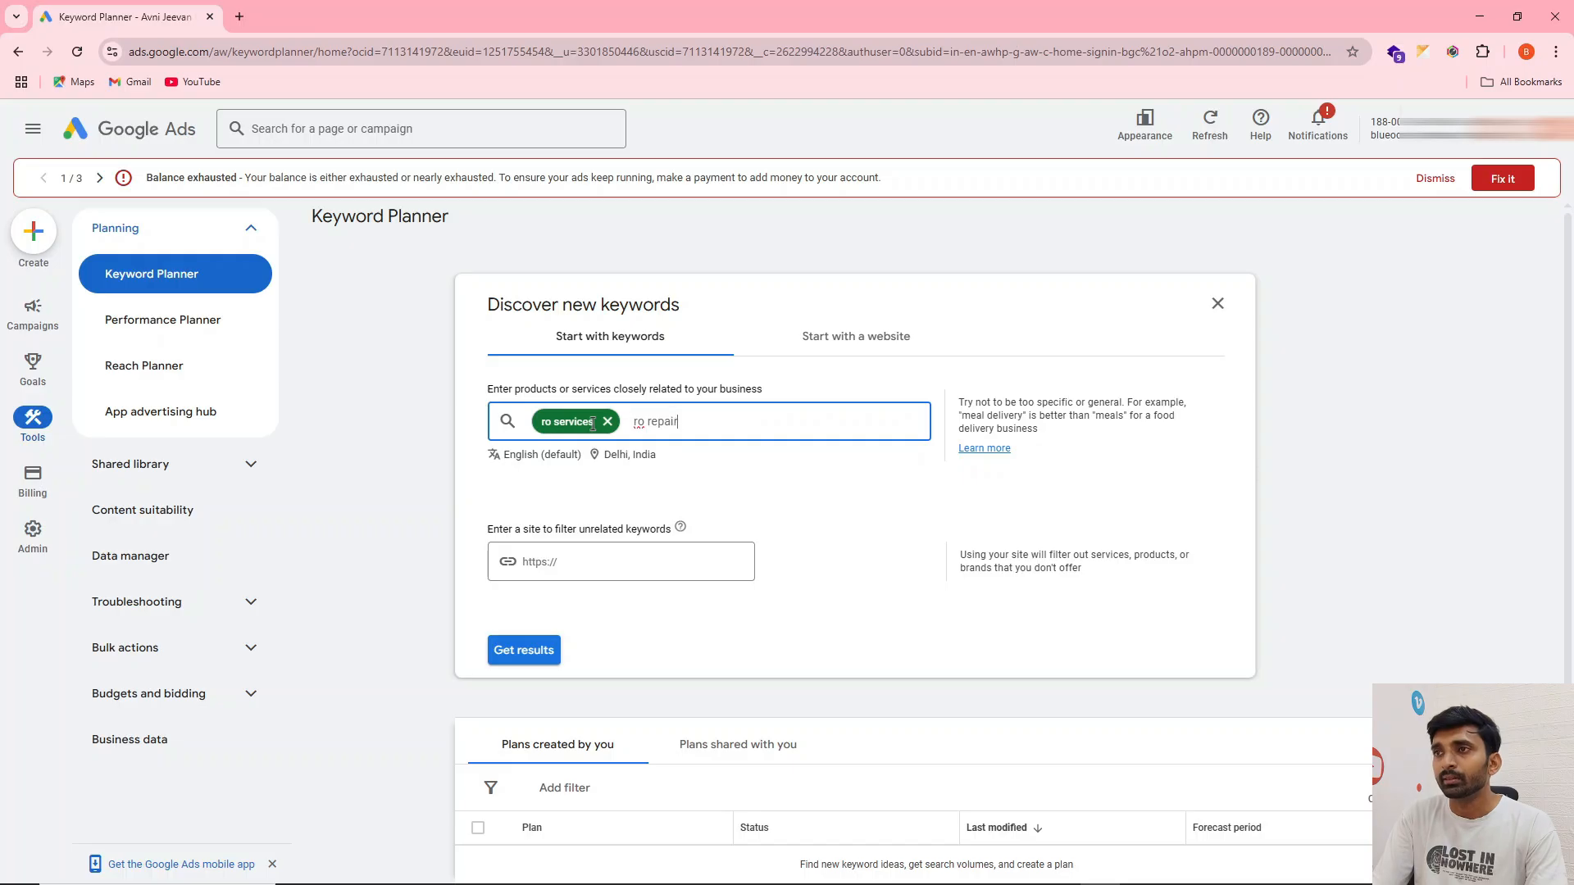
key("Return")
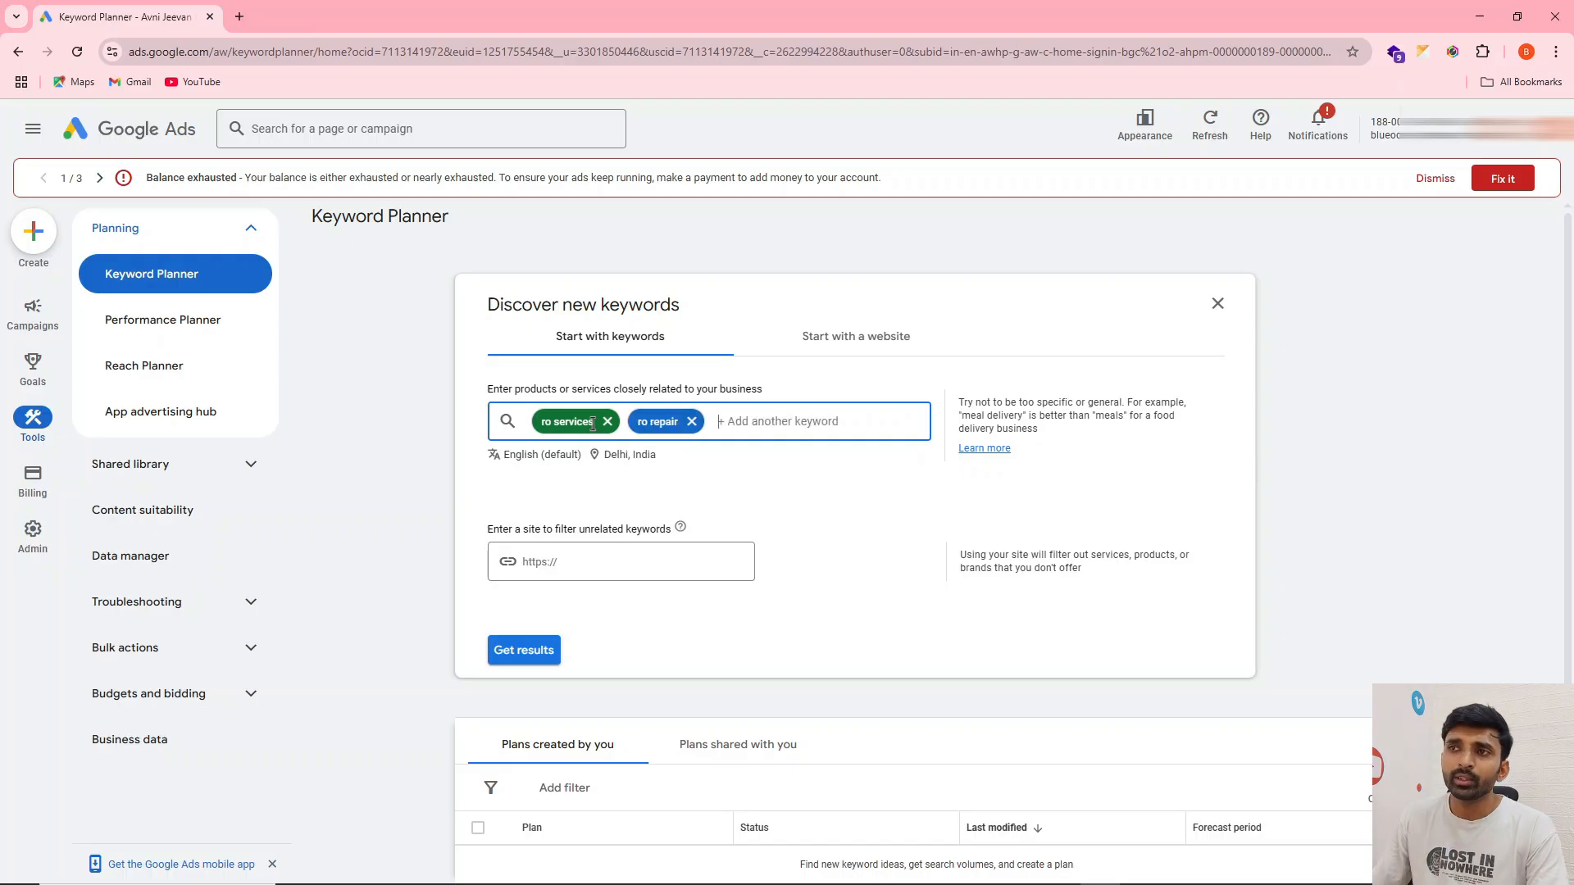
left_click(523, 649)
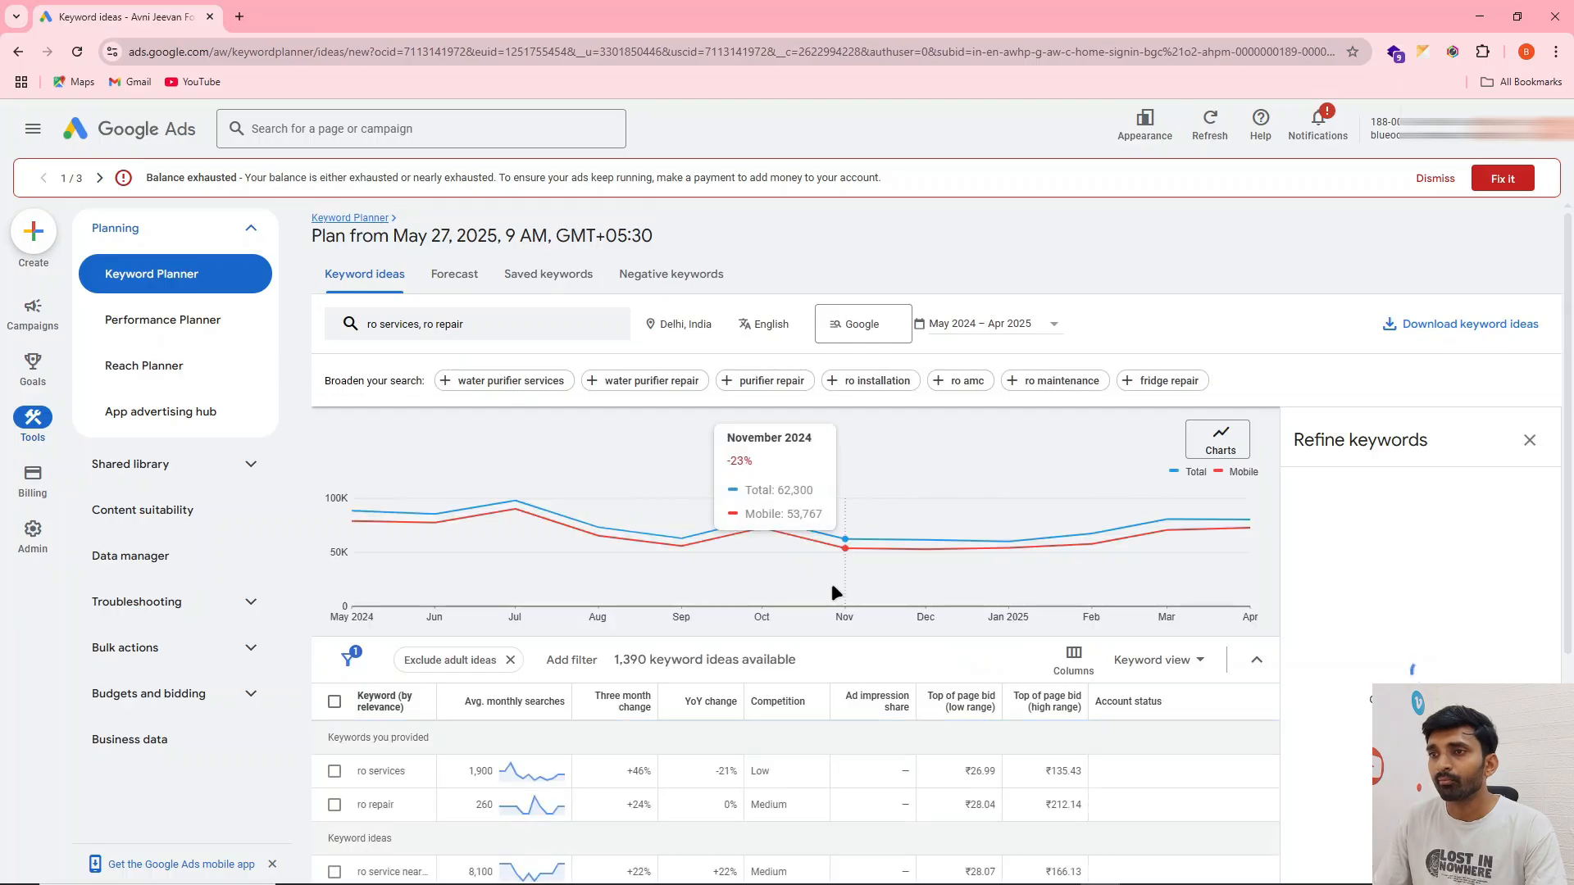
Sort the keyword ideas by average monthly searches, highest first, and widen the Keyword column to show full keywords
scroll(831, 583, "down", 3)
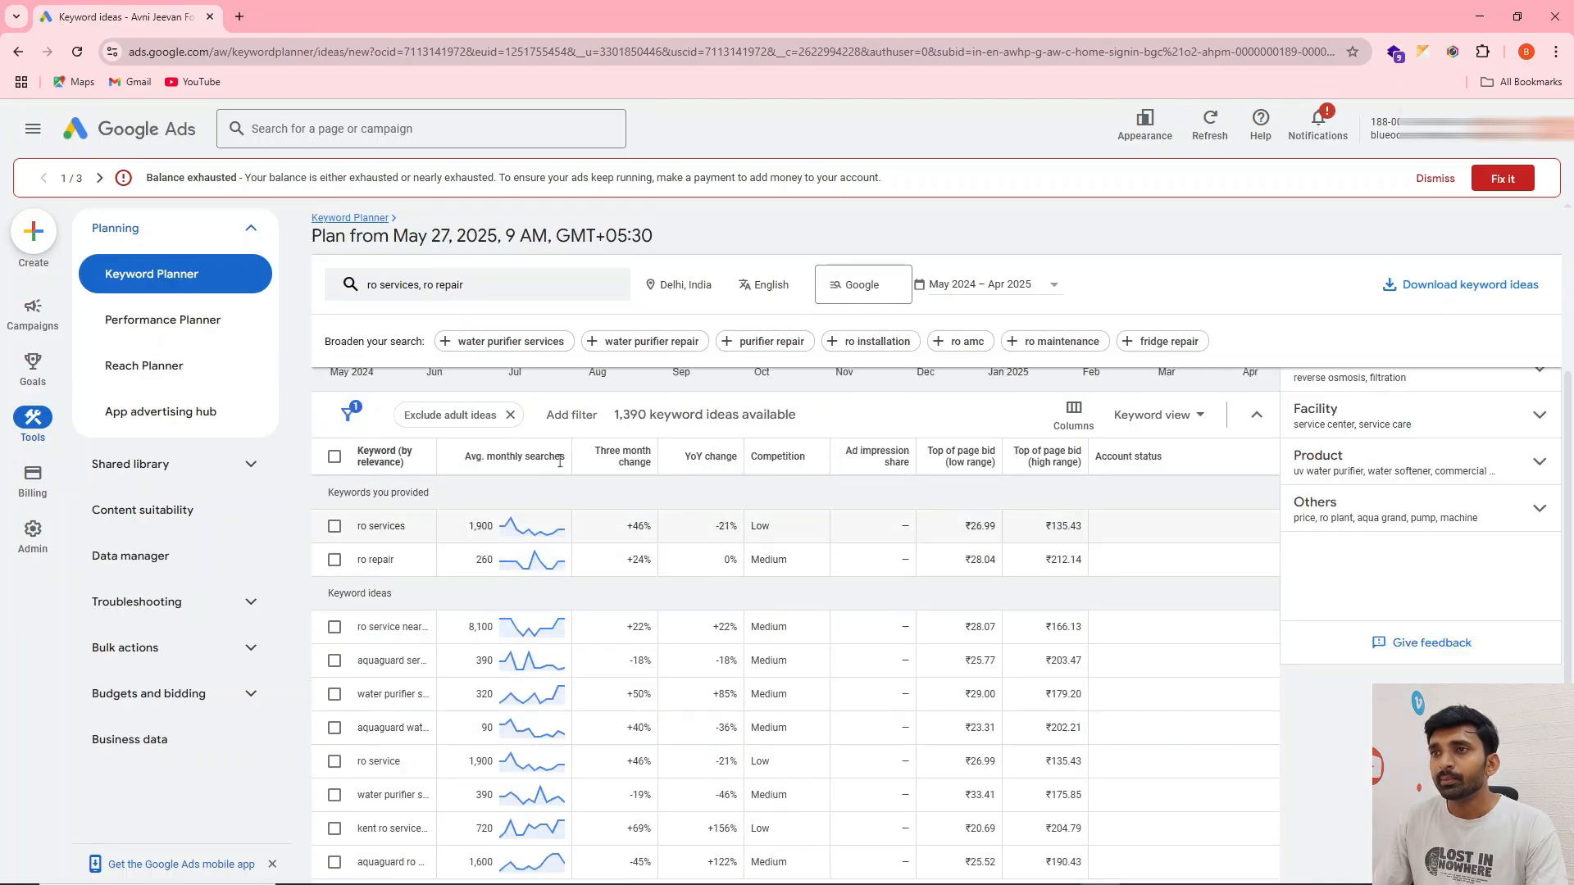
scroll(627, 464, "up", 1)
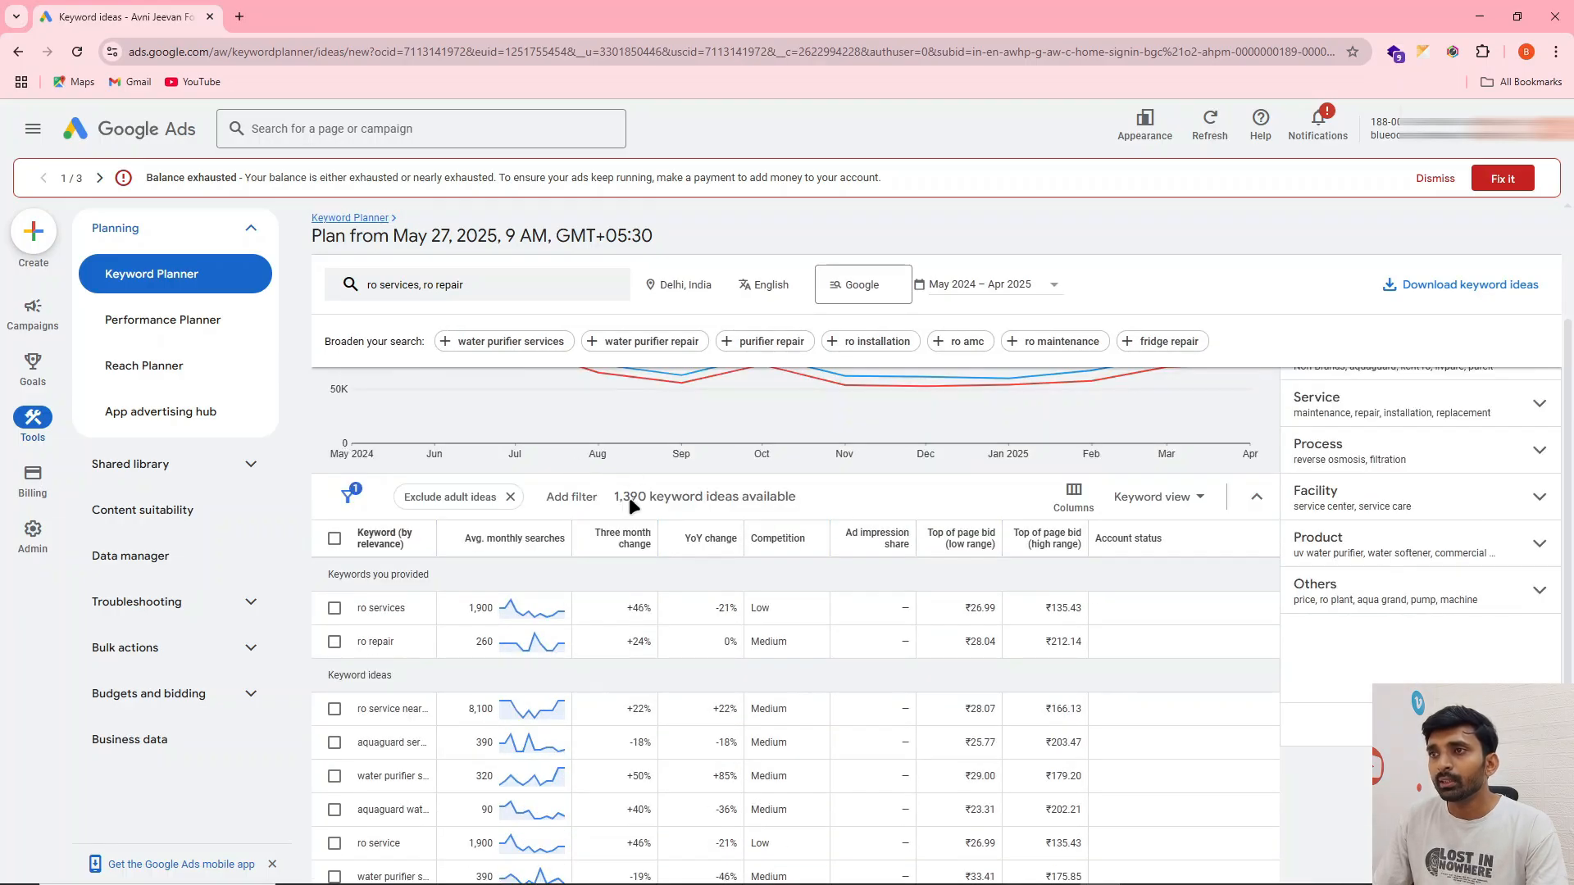
scroll(637, 497, "down", 1)
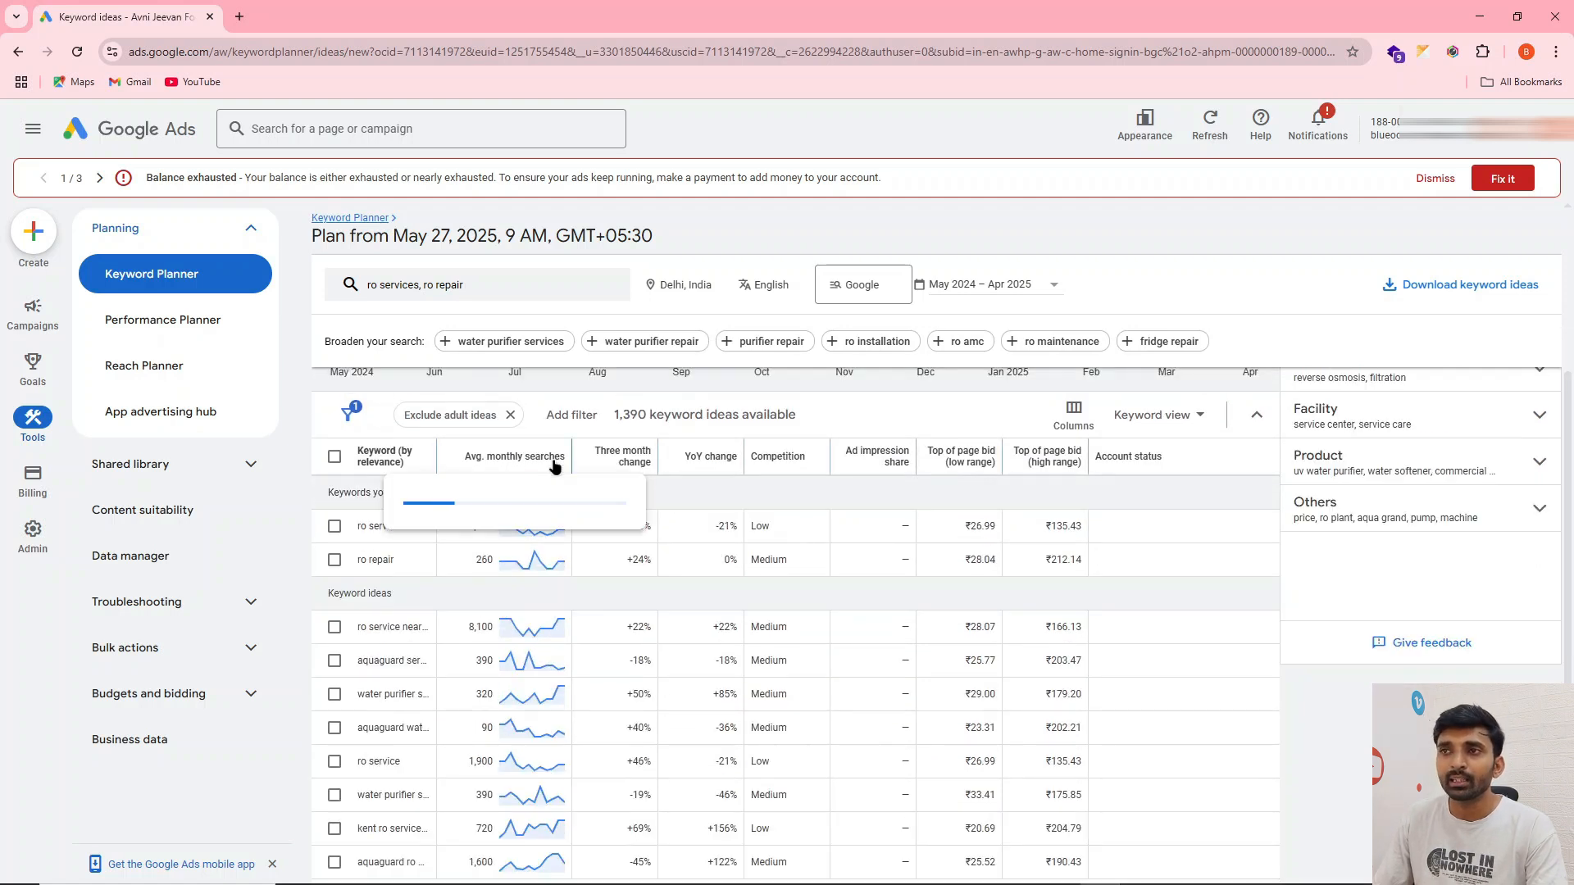
mouse_move(555, 464)
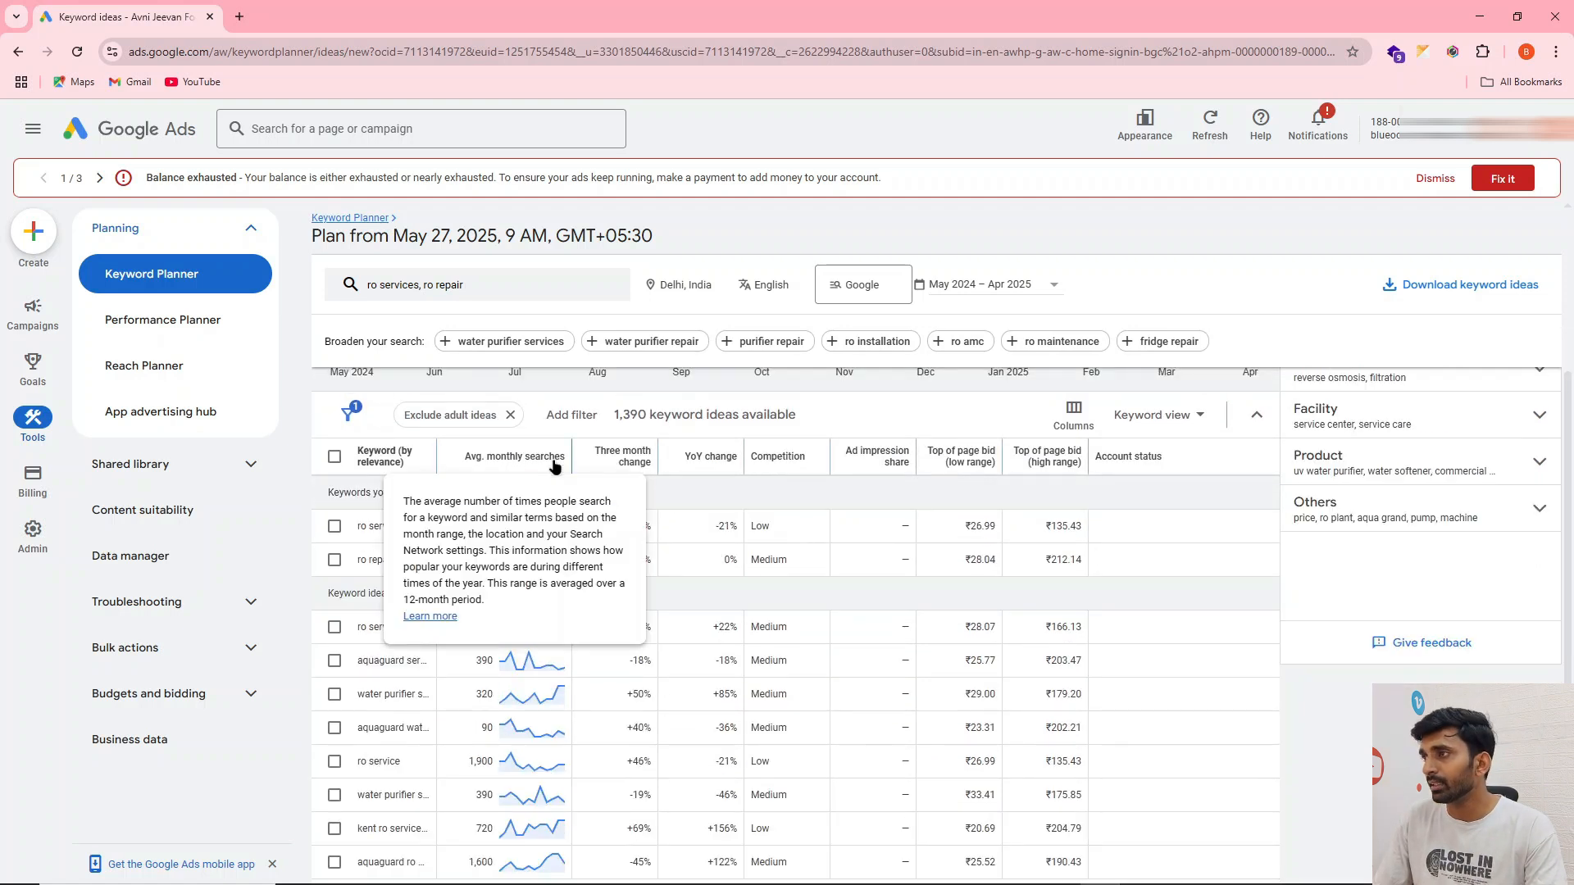
left_click(507, 457)
scroll(1188, 673, "down", 1)
scroll(443, 436, "up", 1)
left_click_drag(437, 543, 567, 531)
Review the sorted keyword ideas with their monthly searches, competition and top-of-page bid ranges
scroll(699, 597, "down", 2)
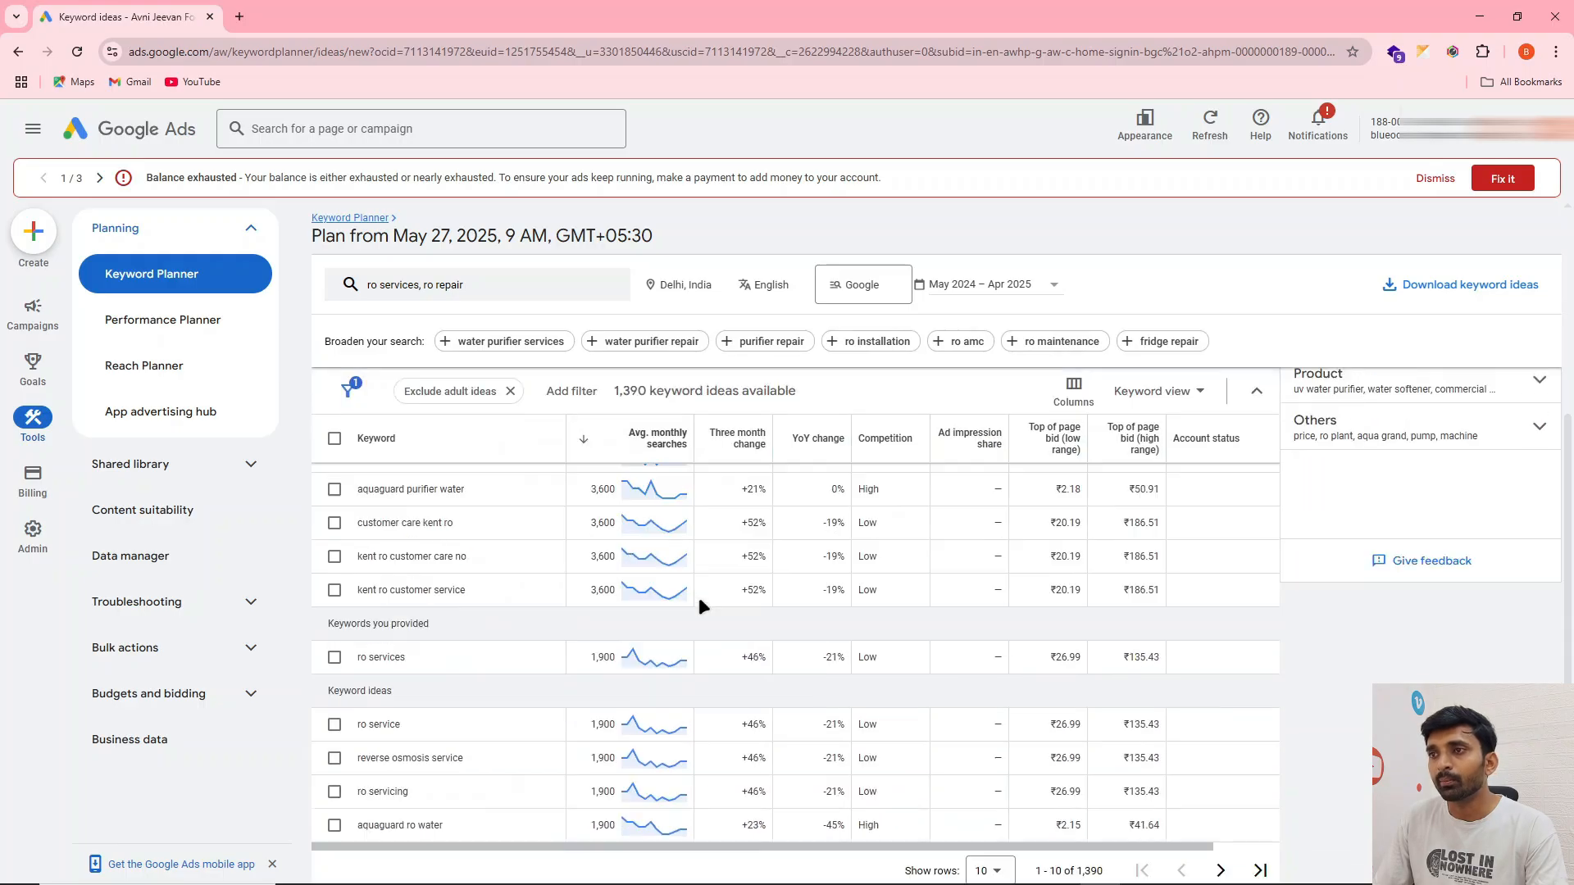
scroll(447, 525, "up", 1)
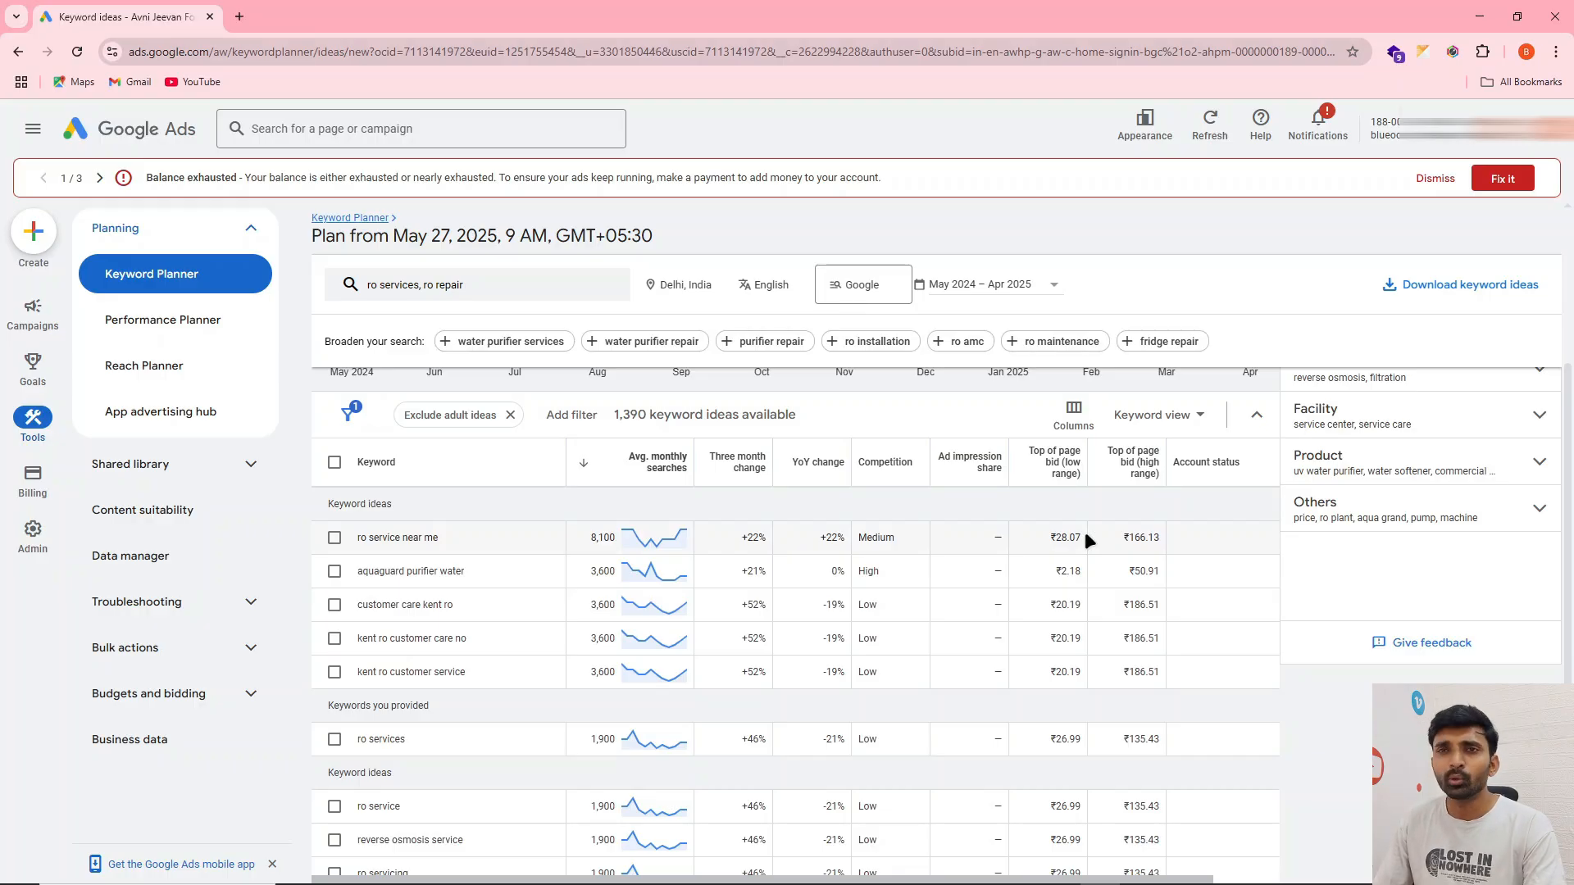
scroll(763, 634, "down", 1)
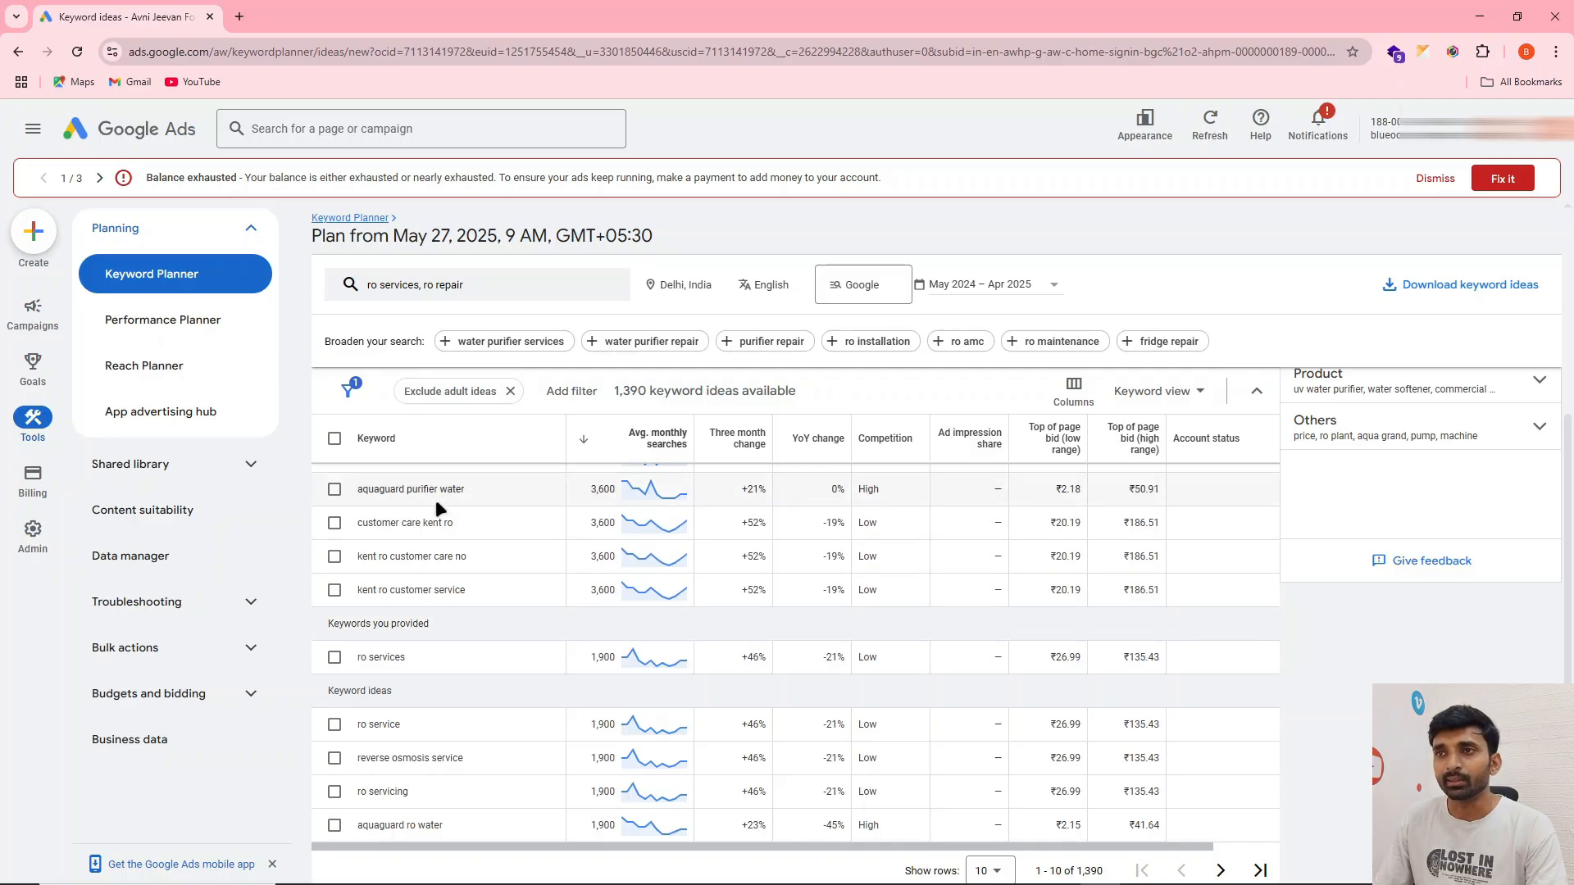
scroll(436, 499, "up", 1)
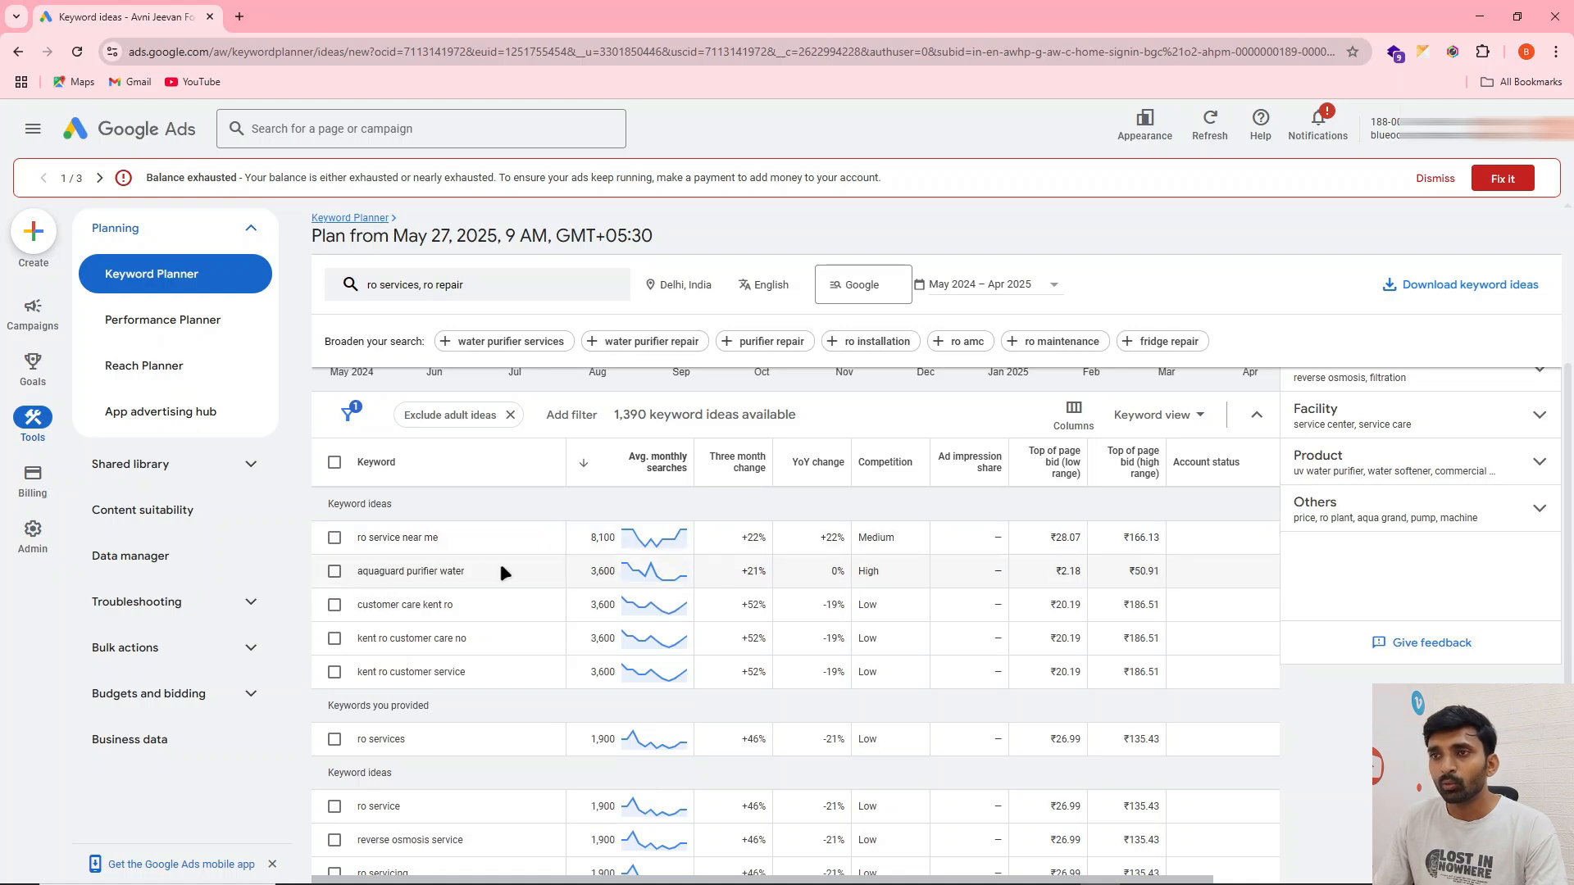
scroll(500, 572, "down", 1)
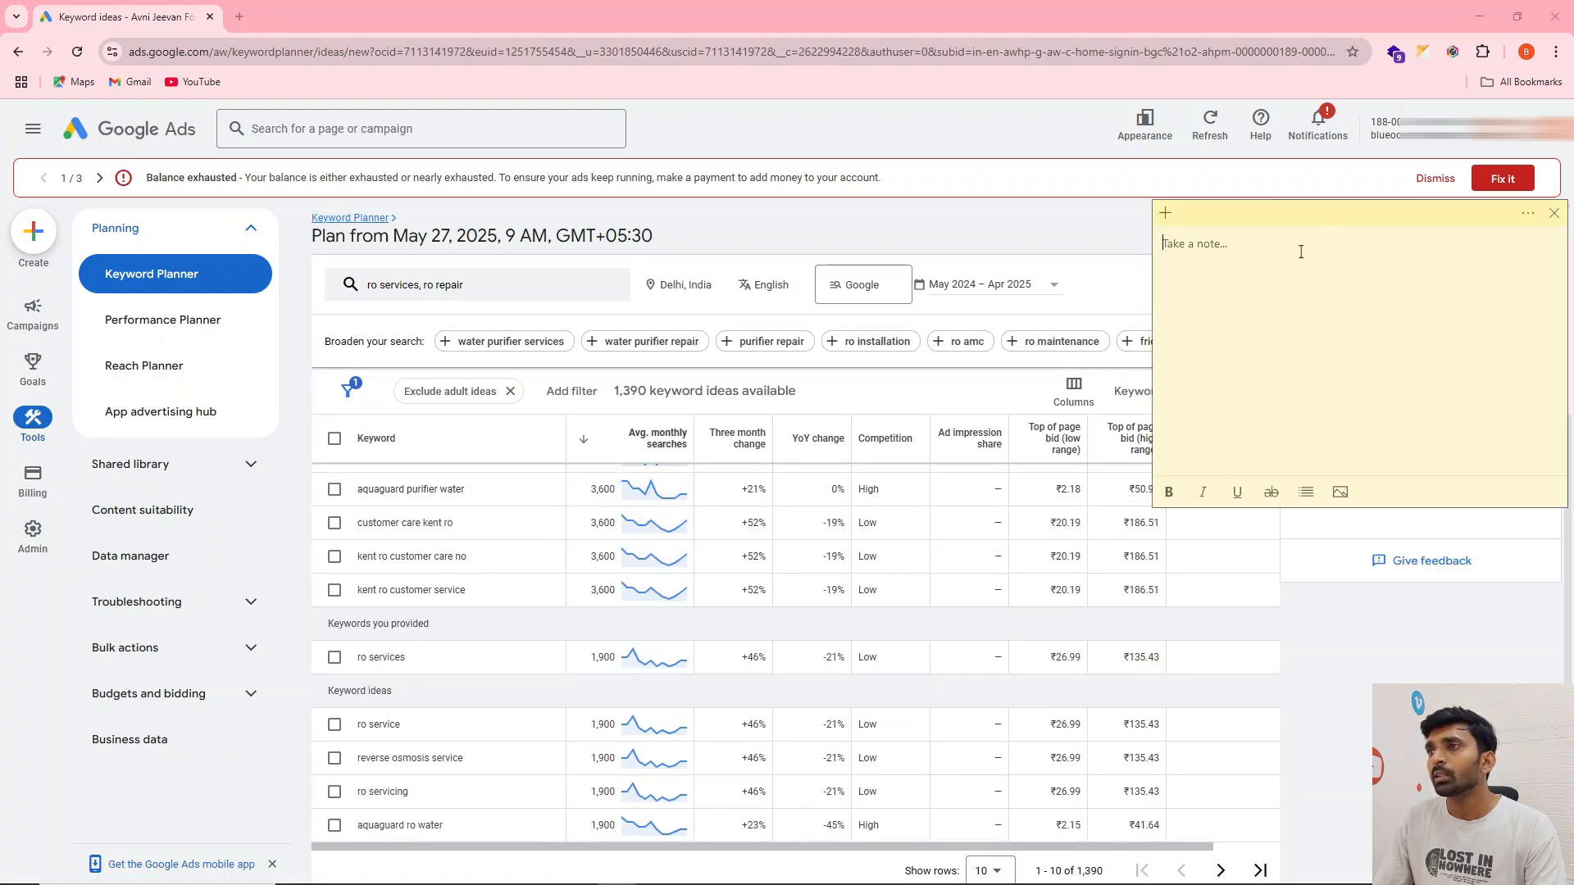
Place a blank sticky note beside the keyword results and copy the keyword "ro service near me" into it
left_click_drag(1225, 214, 1151, 182)
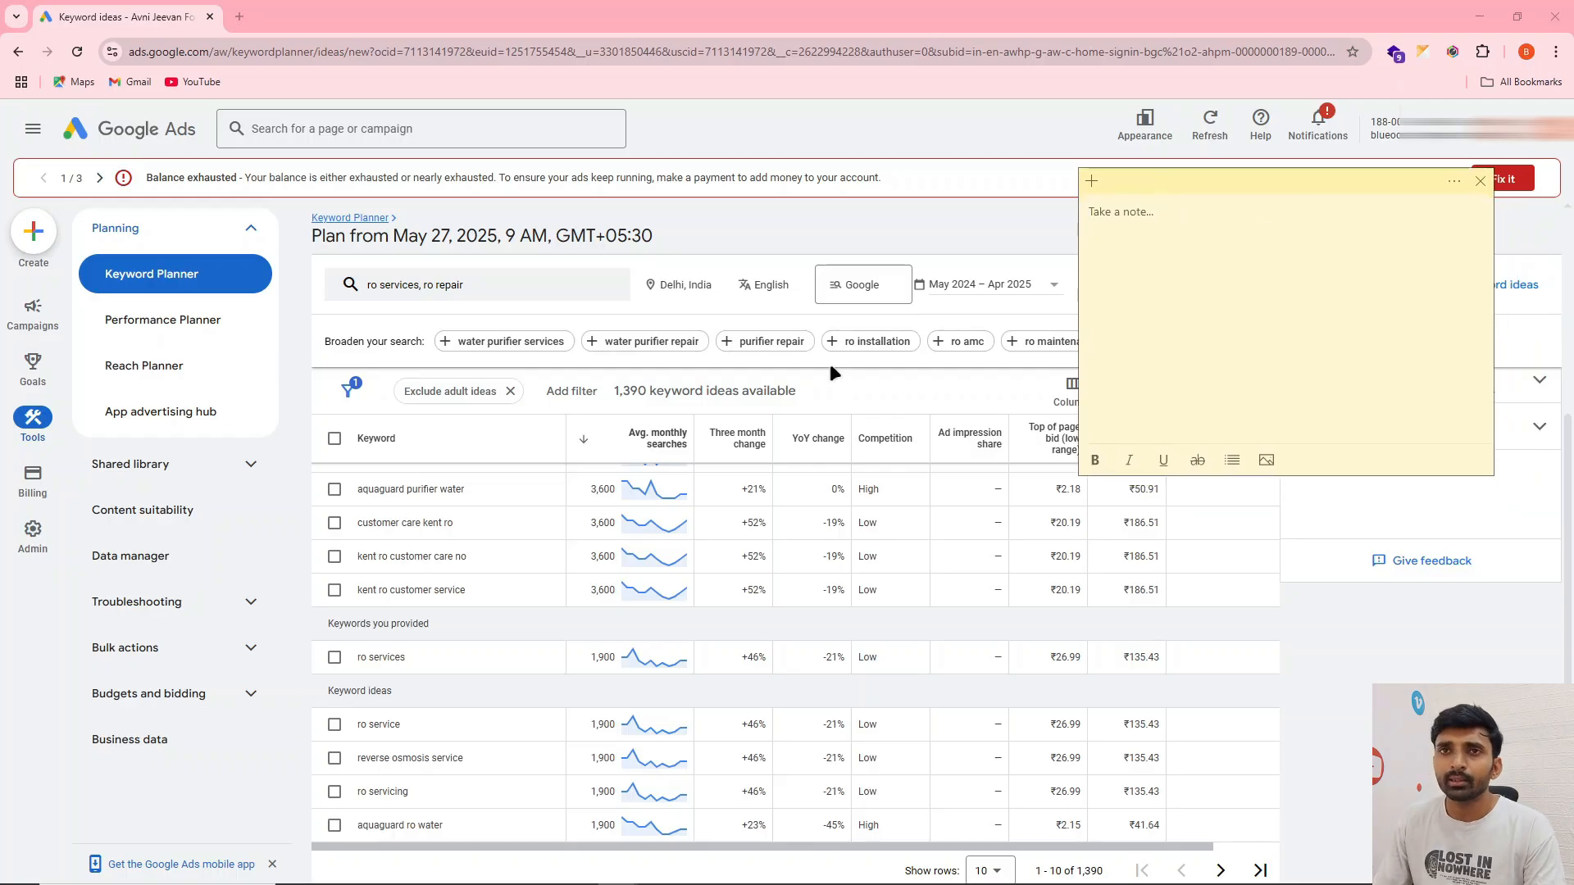
scroll(610, 497, "up", 2)
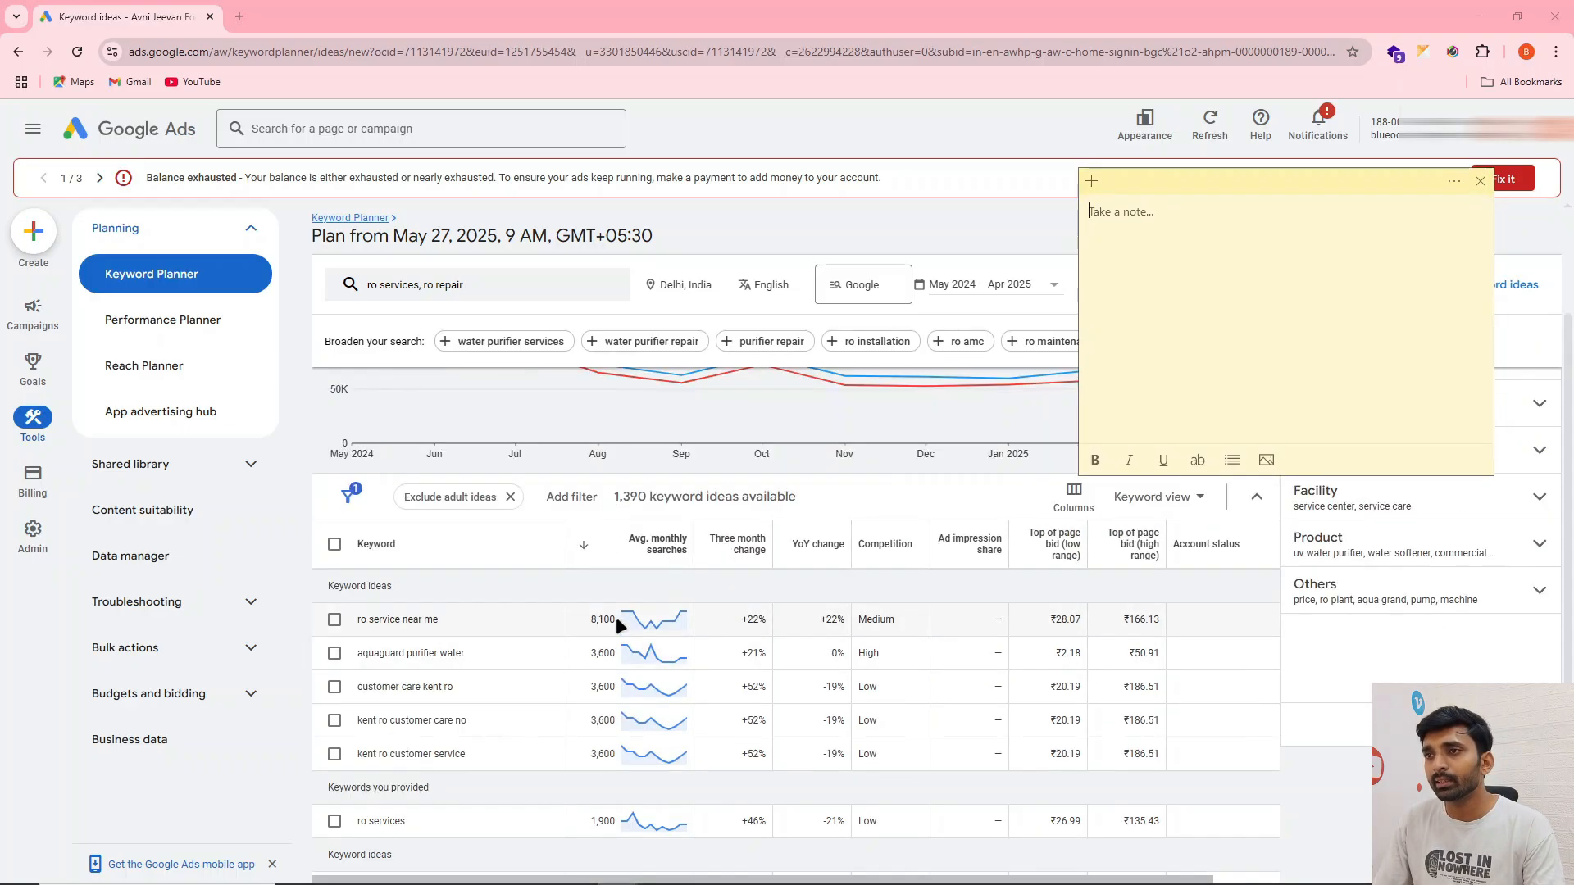
scroll(617, 616, "down", 2)
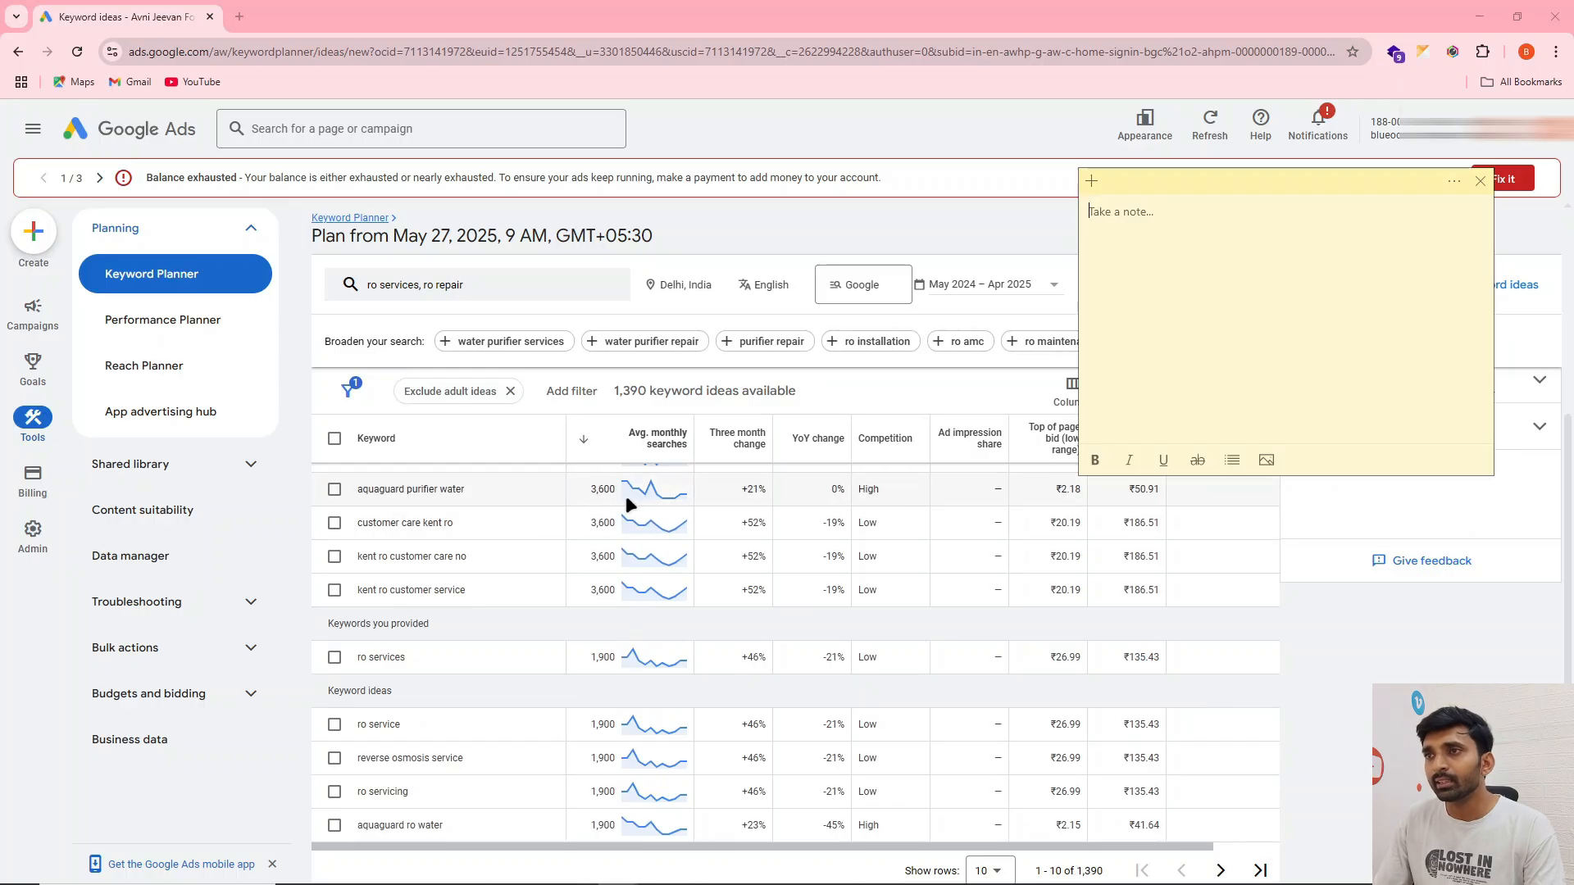
scroll(573, 524, "up", 1)
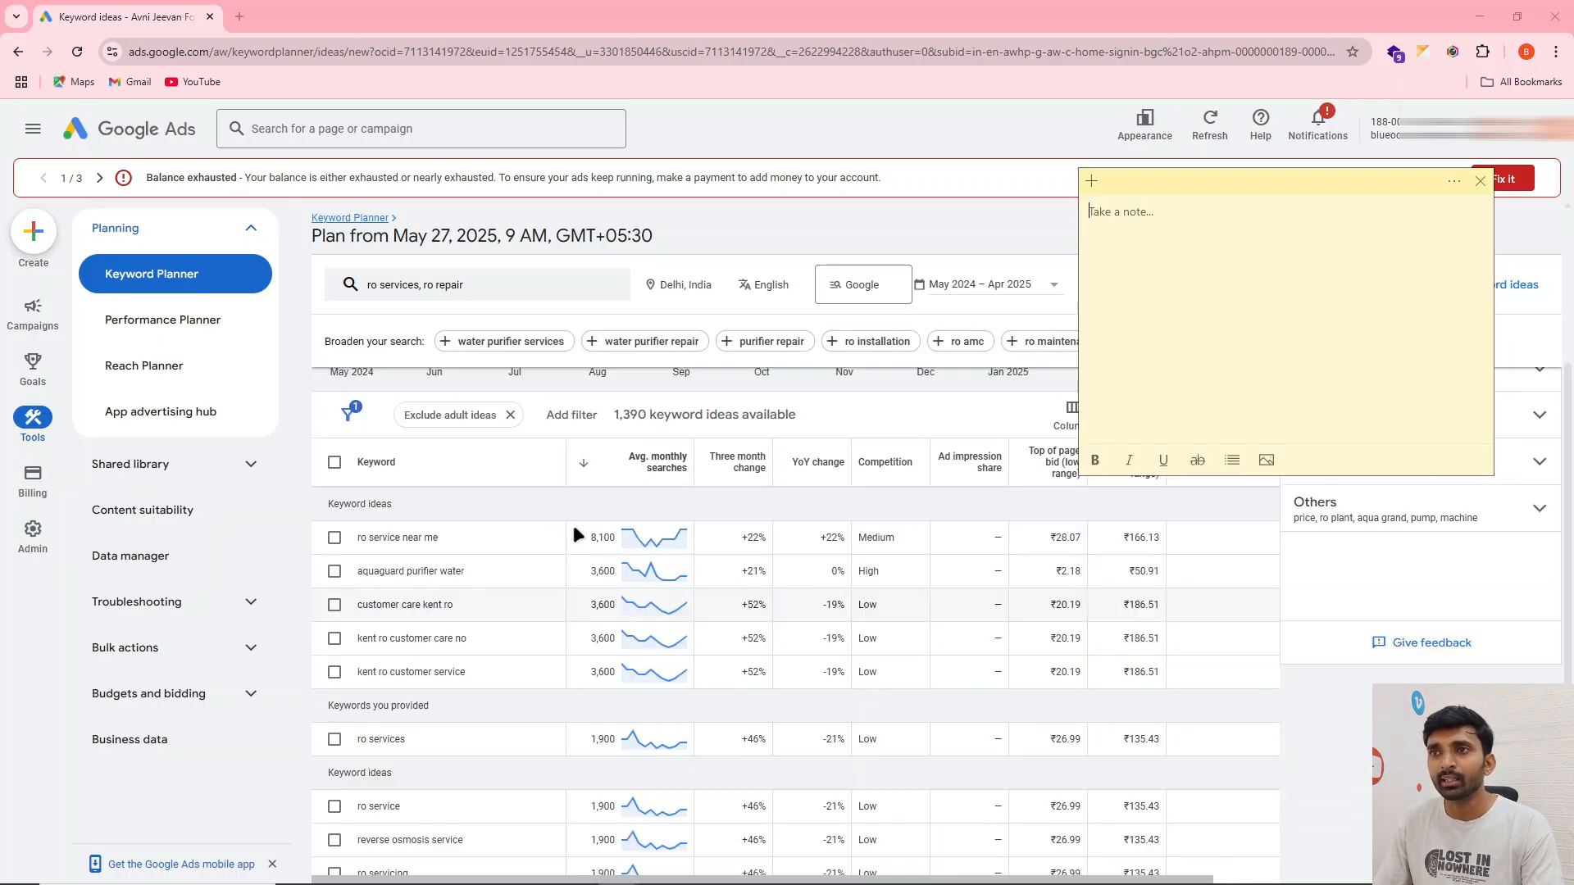
left_click(394, 541)
triple_click(394, 541)
key("ctrl+c")
key("alt+Tab")
key("ctrl+v")
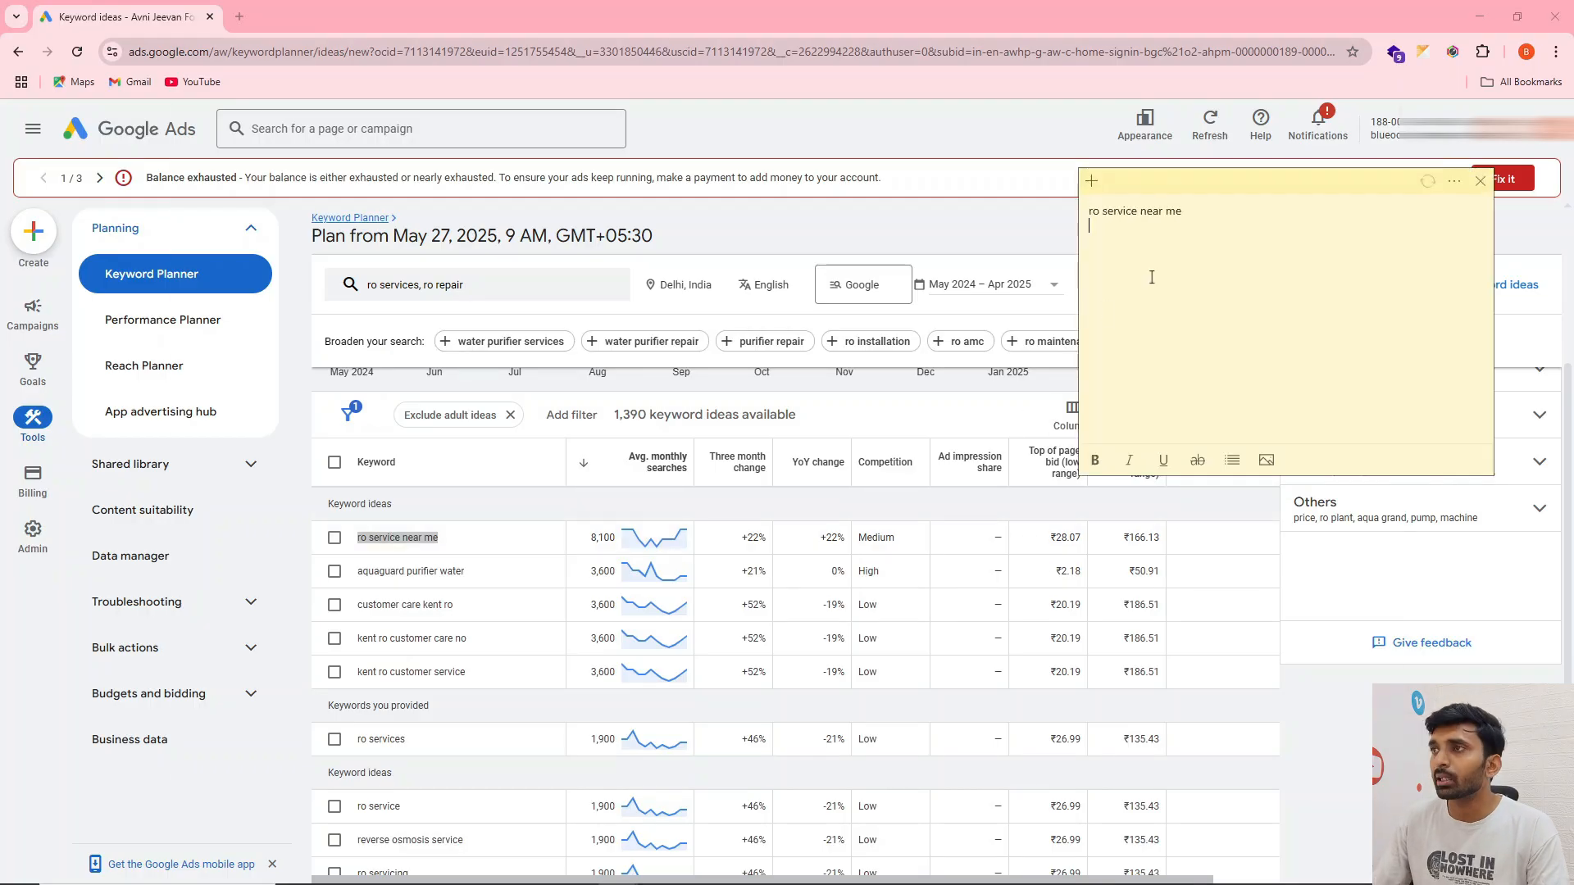
Copy the keyword "ro services" from the results into the sticky note, below "ro service near me"
scroll(361, 565, "down", 1)
left_click(354, 527)
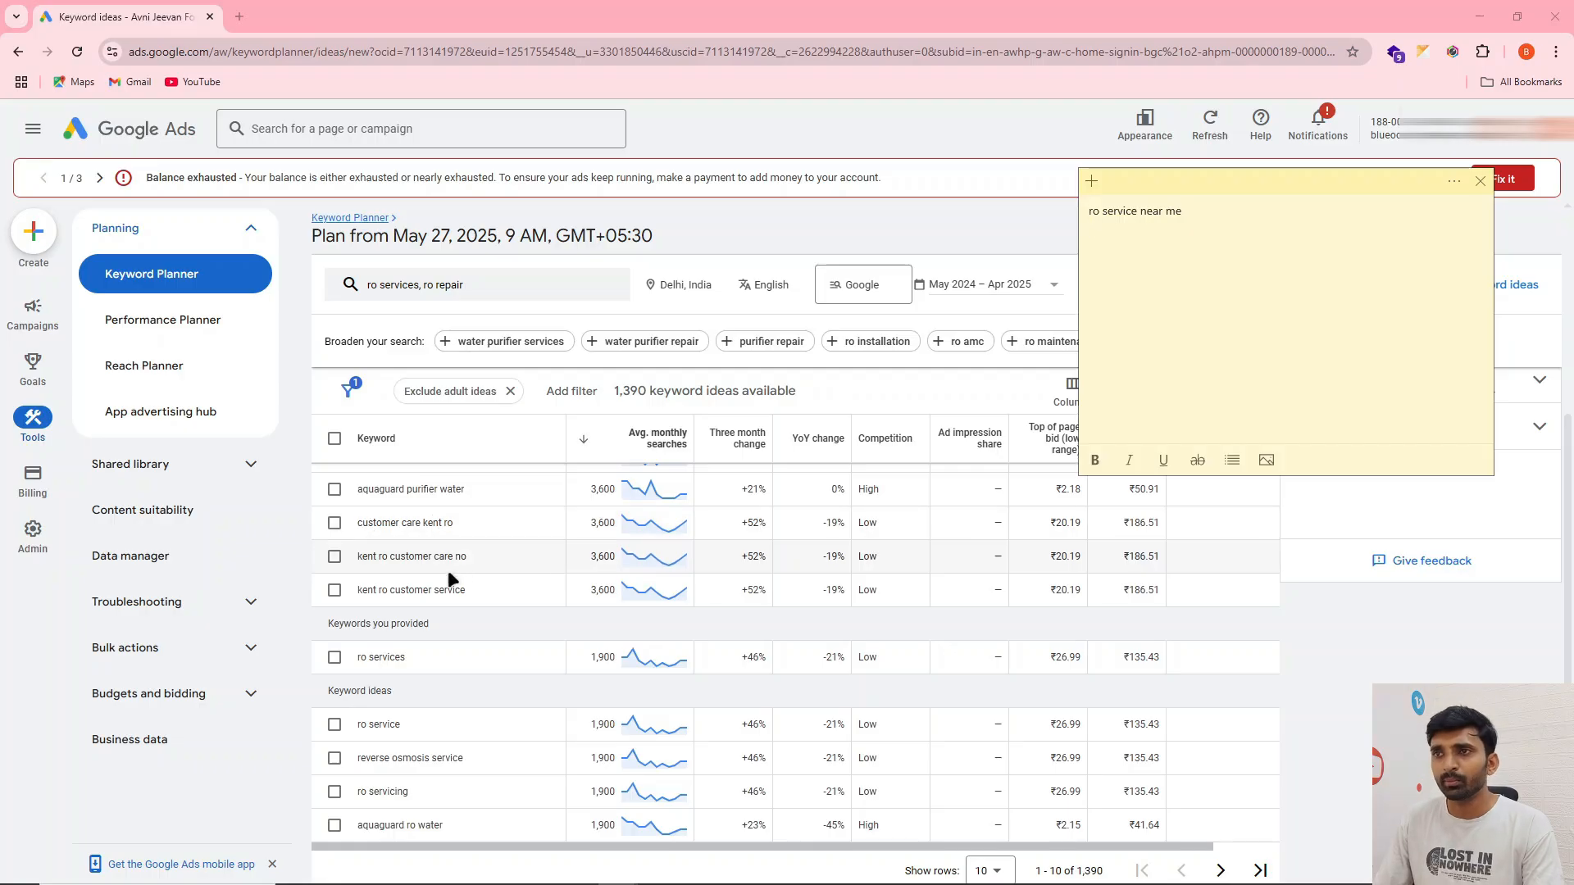
scroll(535, 556, "down", 1)
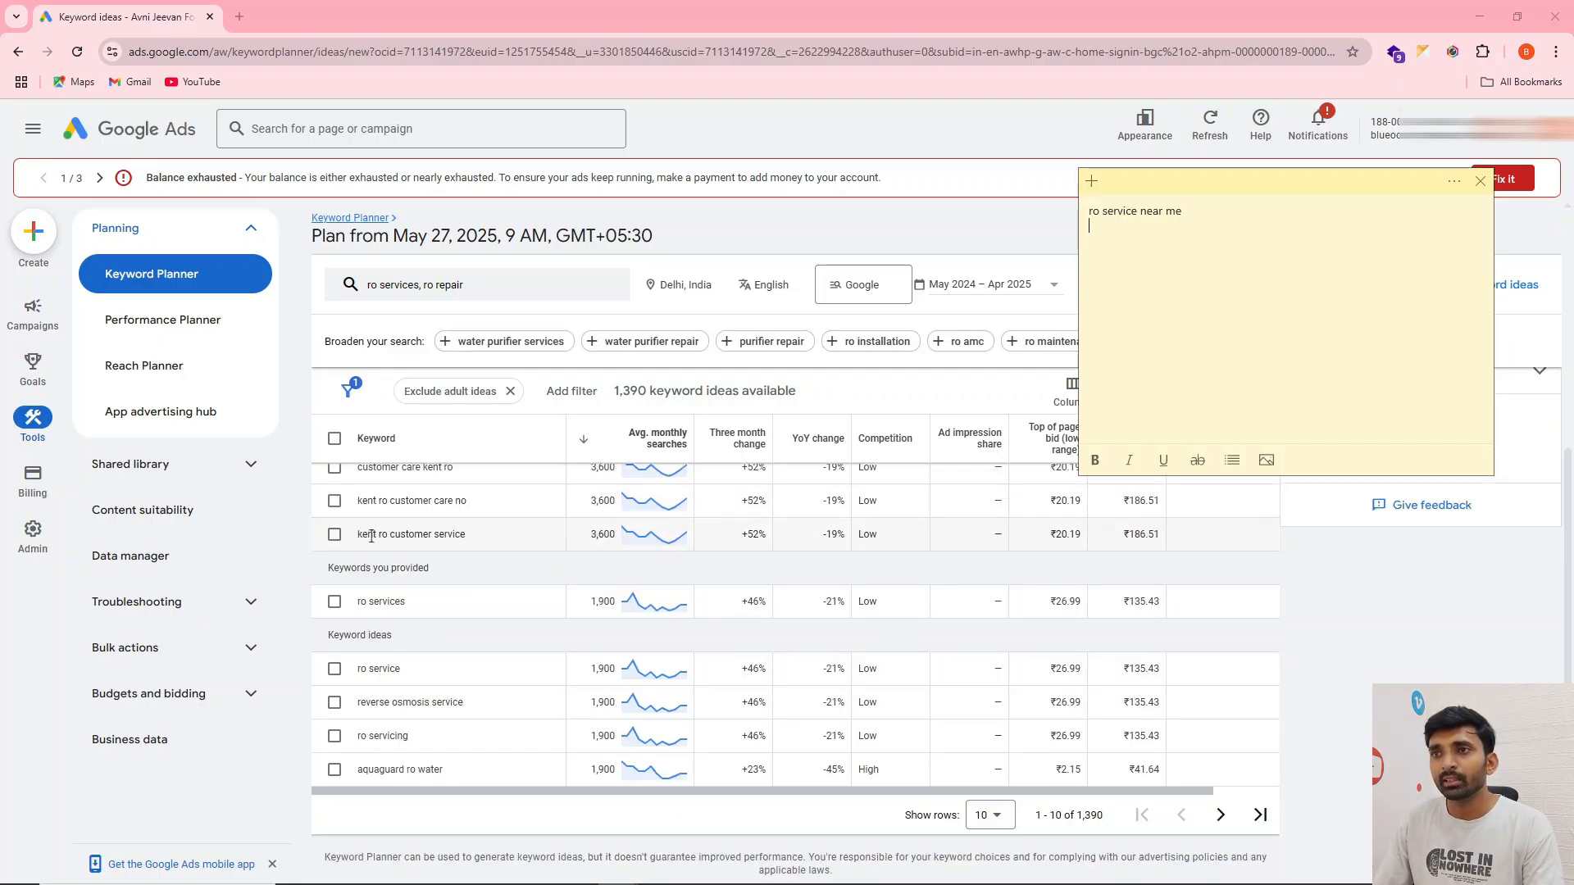
triple_click(368, 602)
key("ctrl+c")
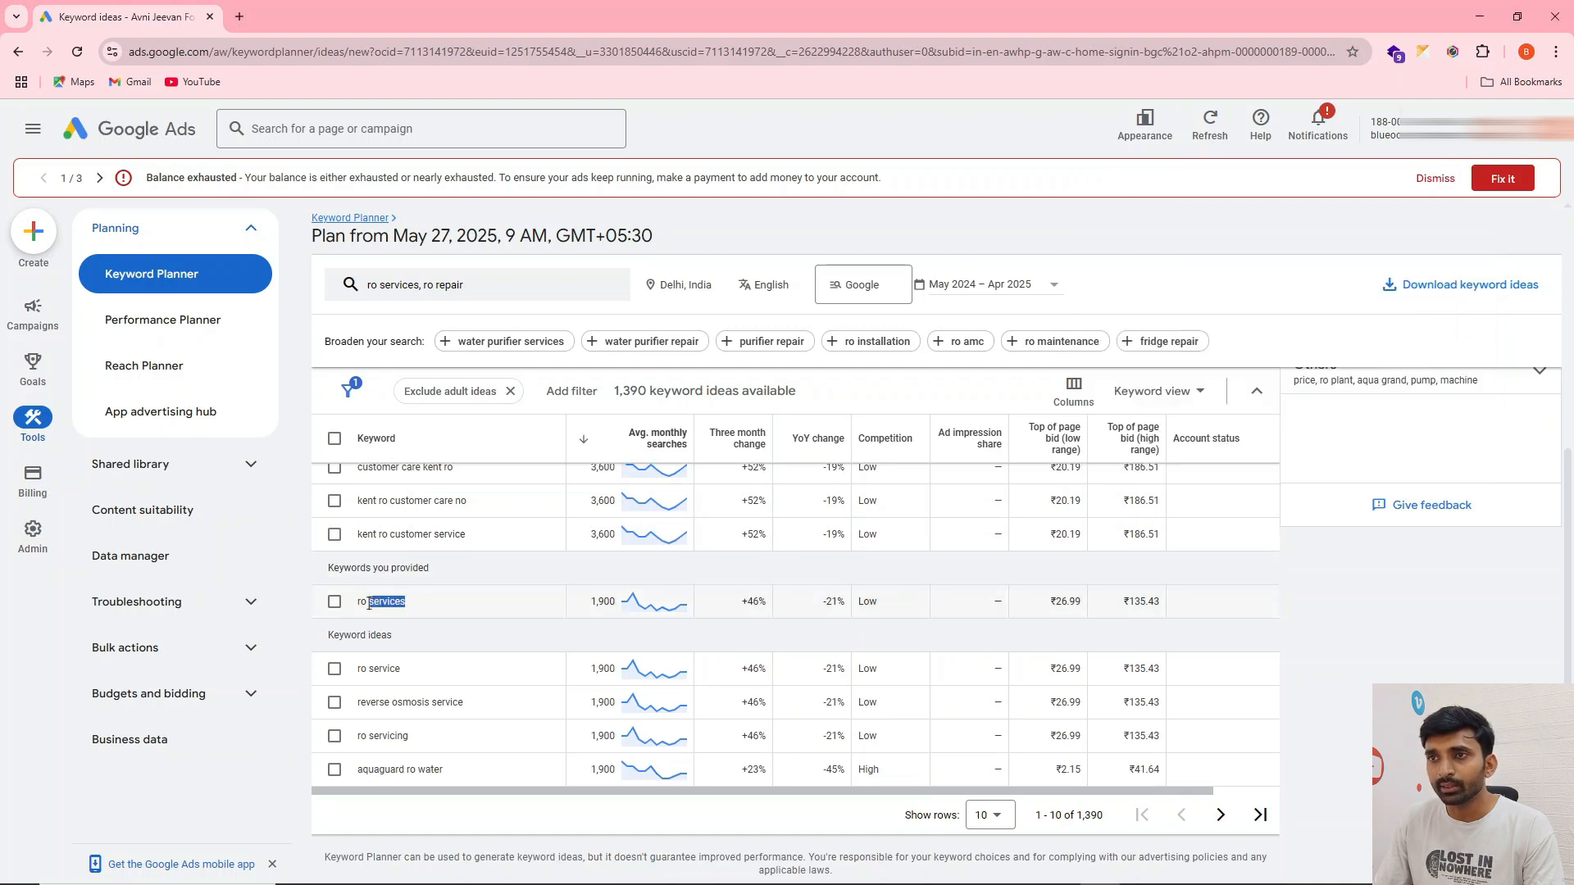
key("alt+Tab")
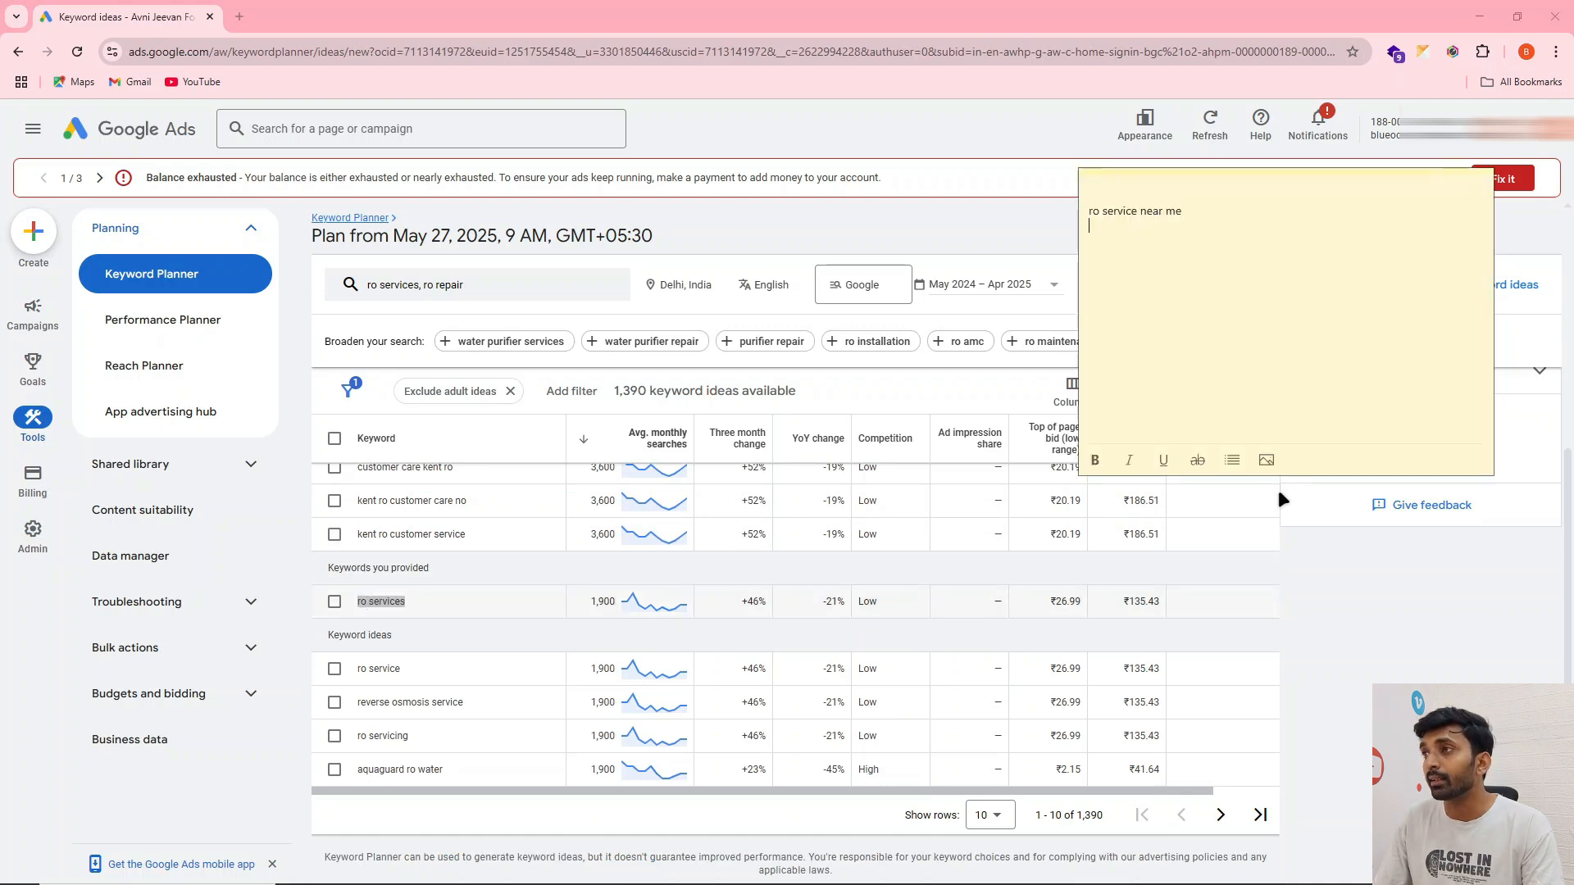
key("ctrl+v")
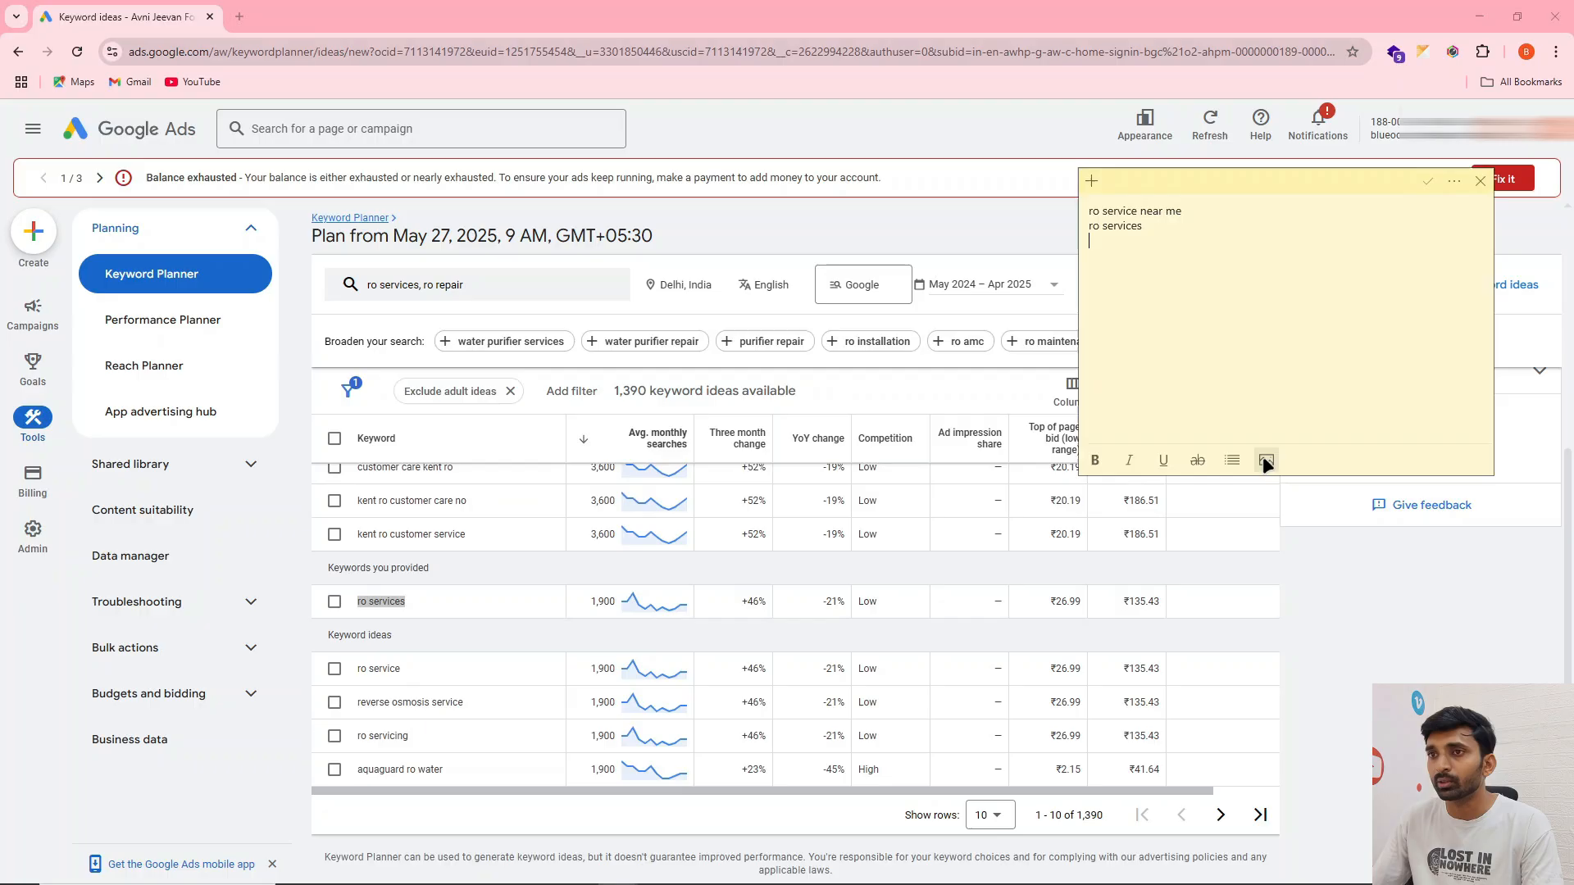
Copy the keyword idea "ro service" onto a new line of the sticky note
triple_click(385, 671)
key("ctrl+c")
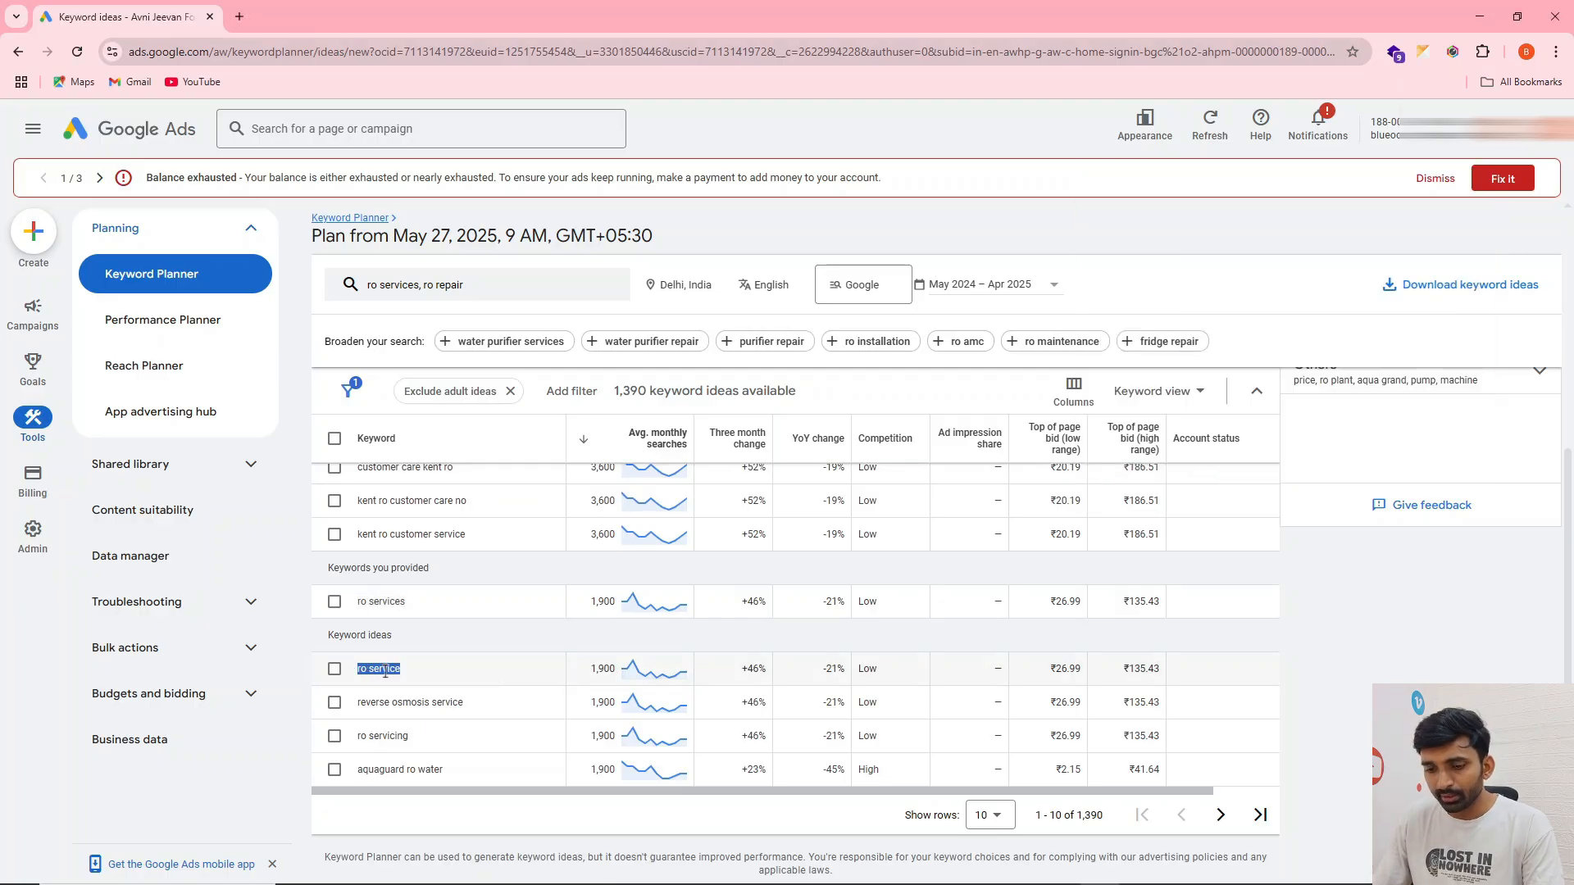
key("alt+Tab")
left_click(1156, 277)
key("ctrl+v")
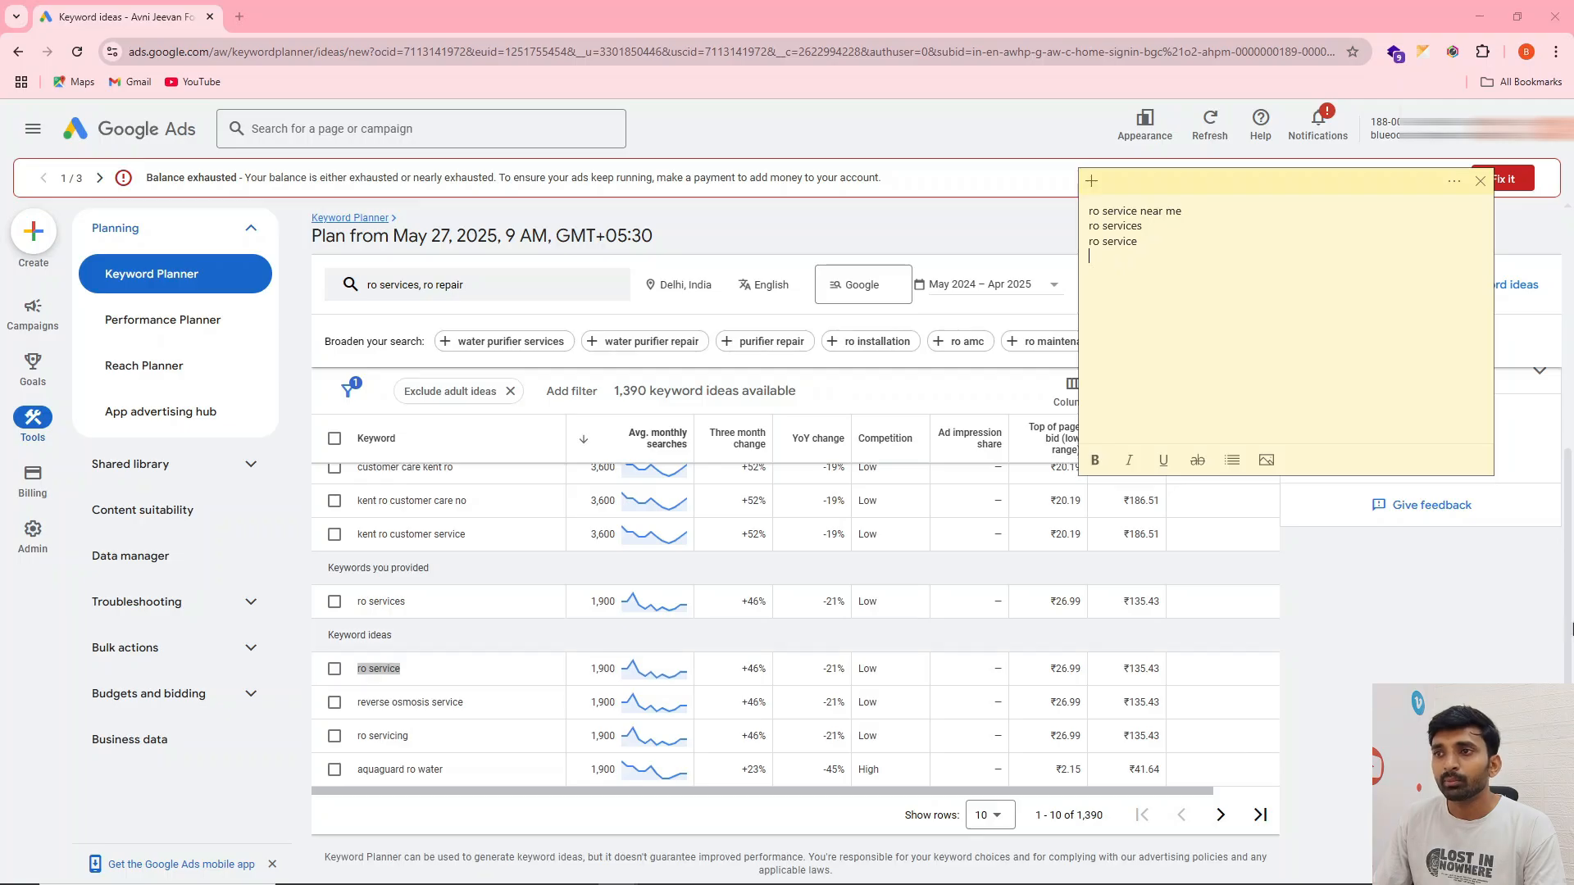
Copy the keyword idea "reverse osmosis service" onto a new line of the sticky note
key("alt+Tab")
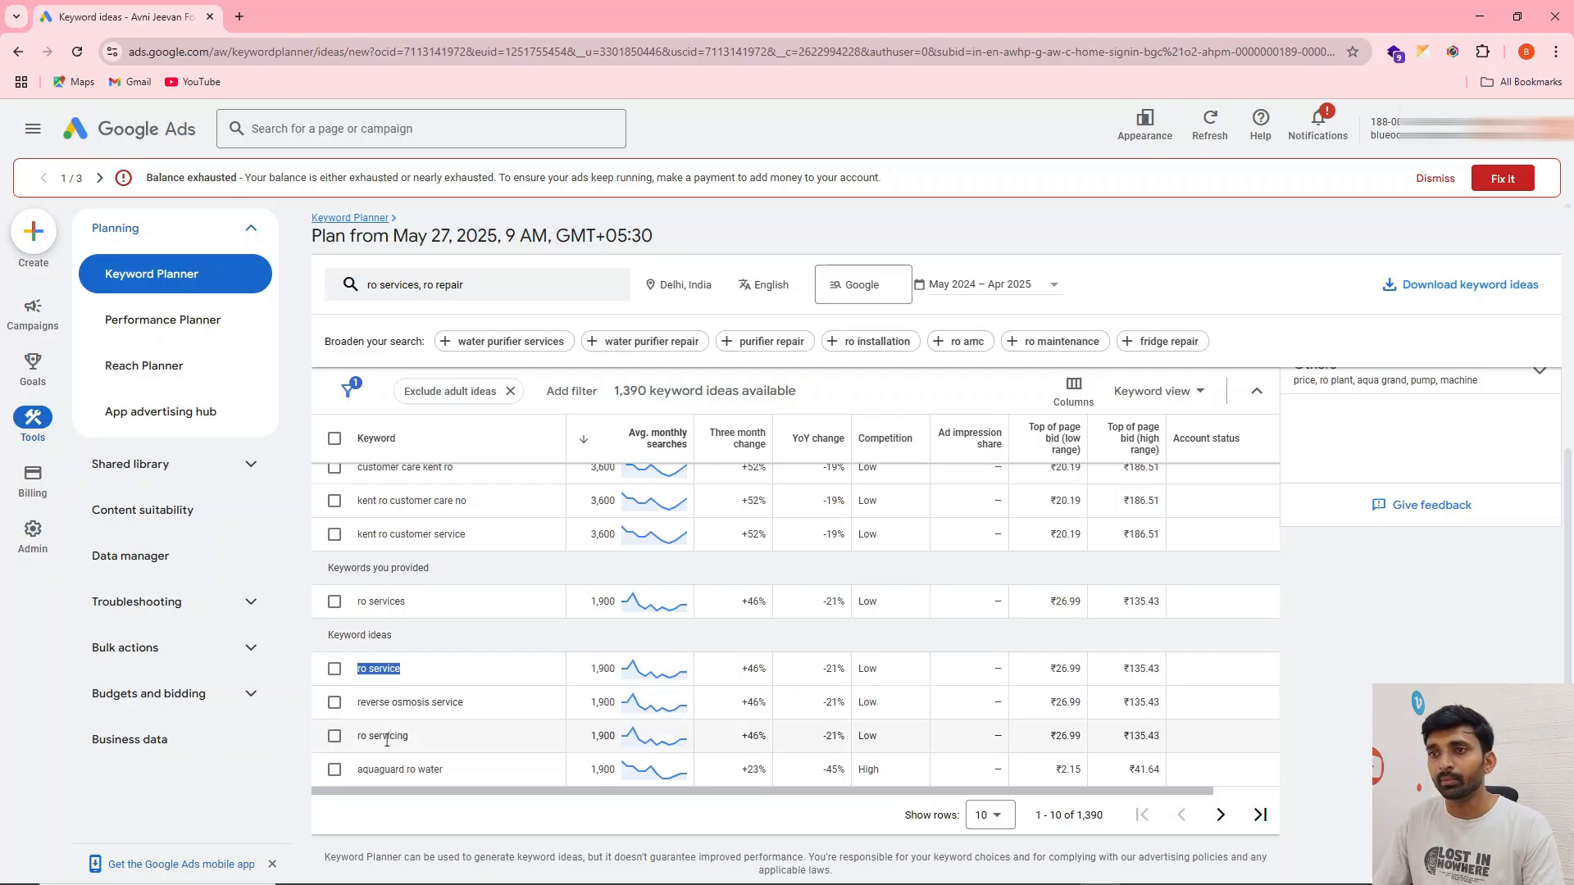
scroll(391, 706, "up", 1)
scroll(390, 704, "down", 1)
triple_click(389, 701)
key("ctrl+c")
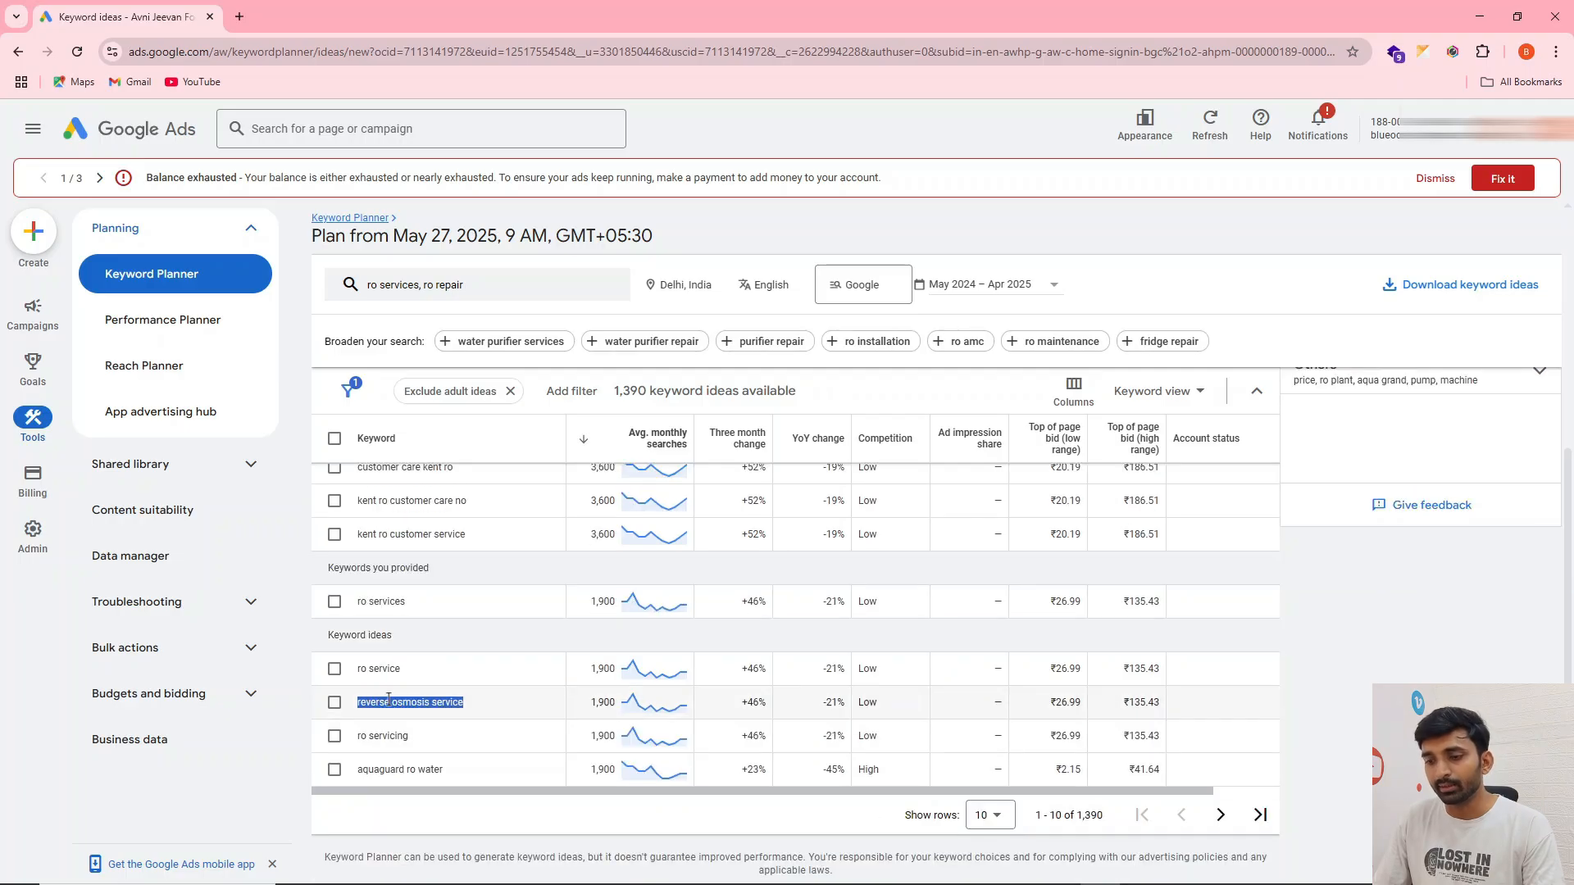
key("alt+Tab")
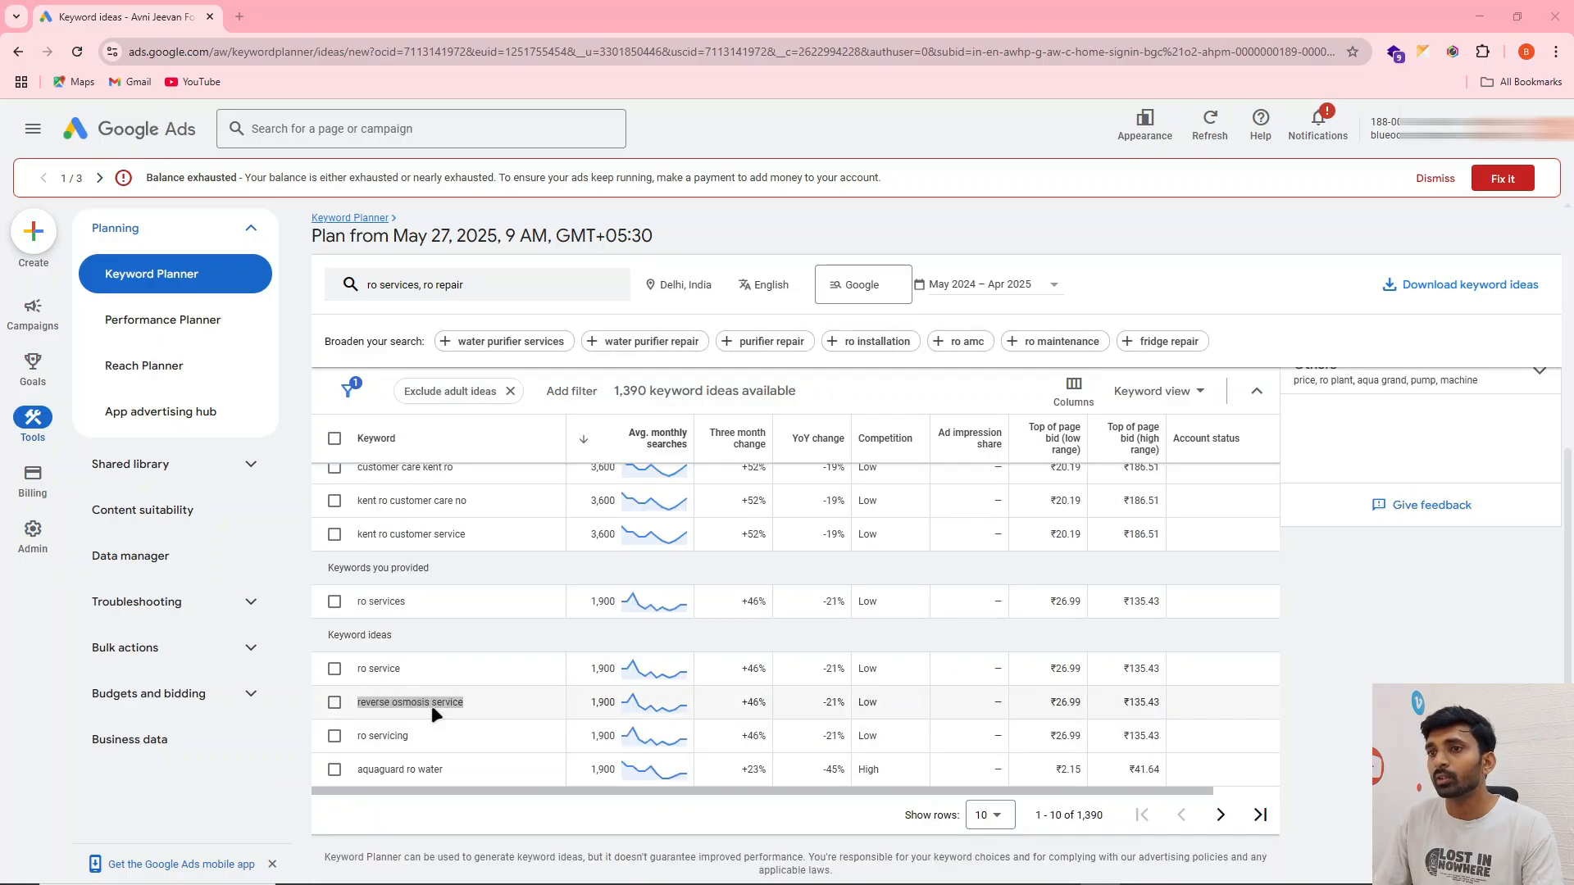
key("ctrl+v")
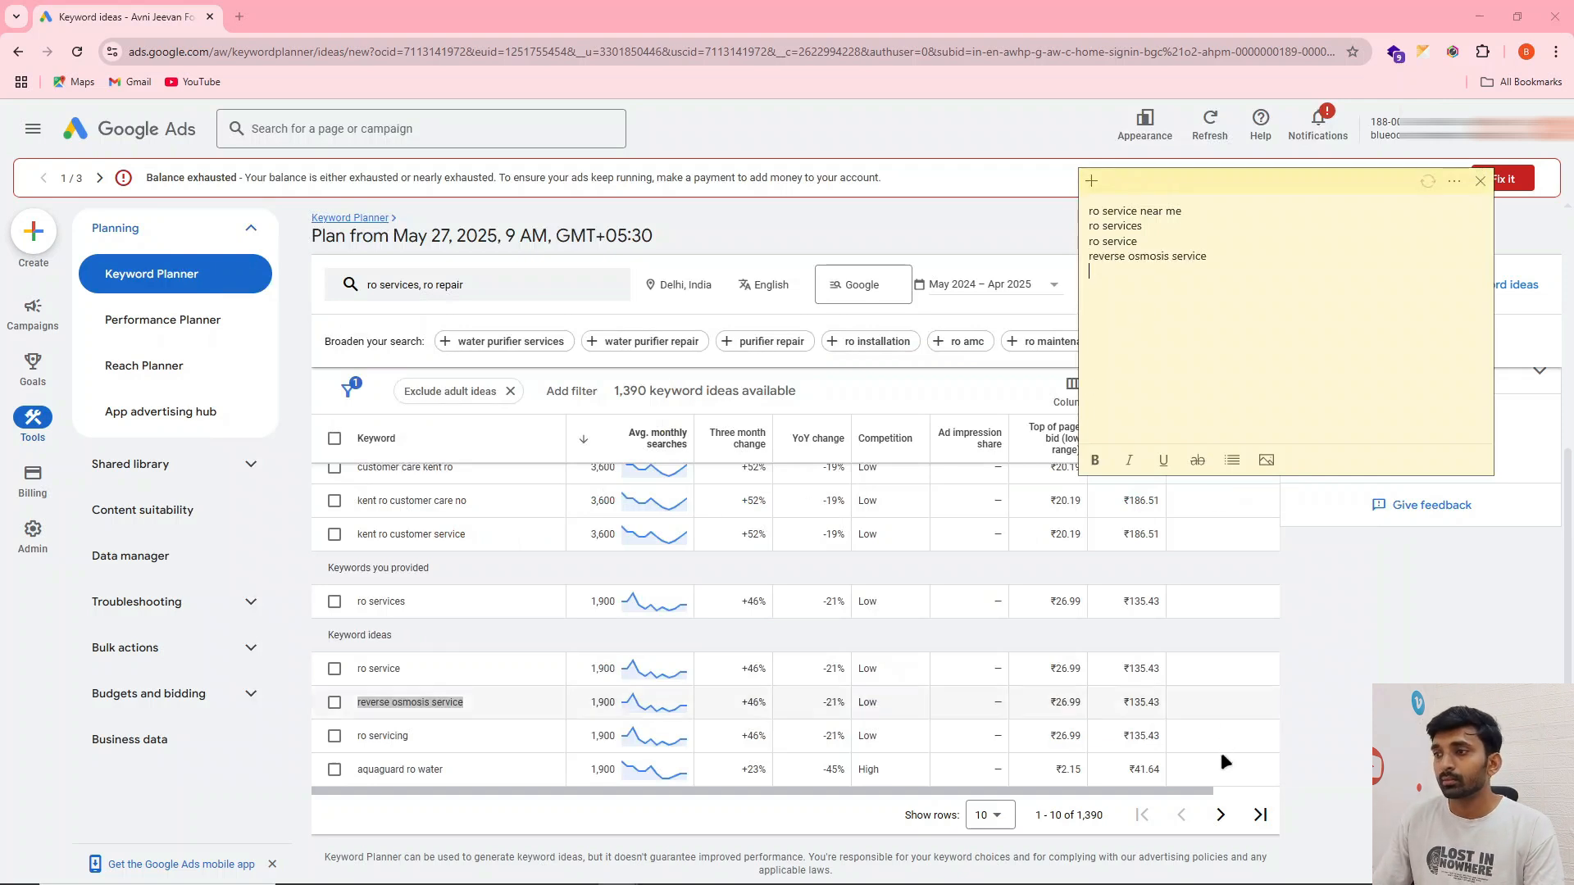
Go to the second page of keyword ideas and copy "cost of ro water purifier" into the sticky note
left_click(1220, 817)
scroll(472, 691, "down", 2)
scroll(451, 558, "down", 1)
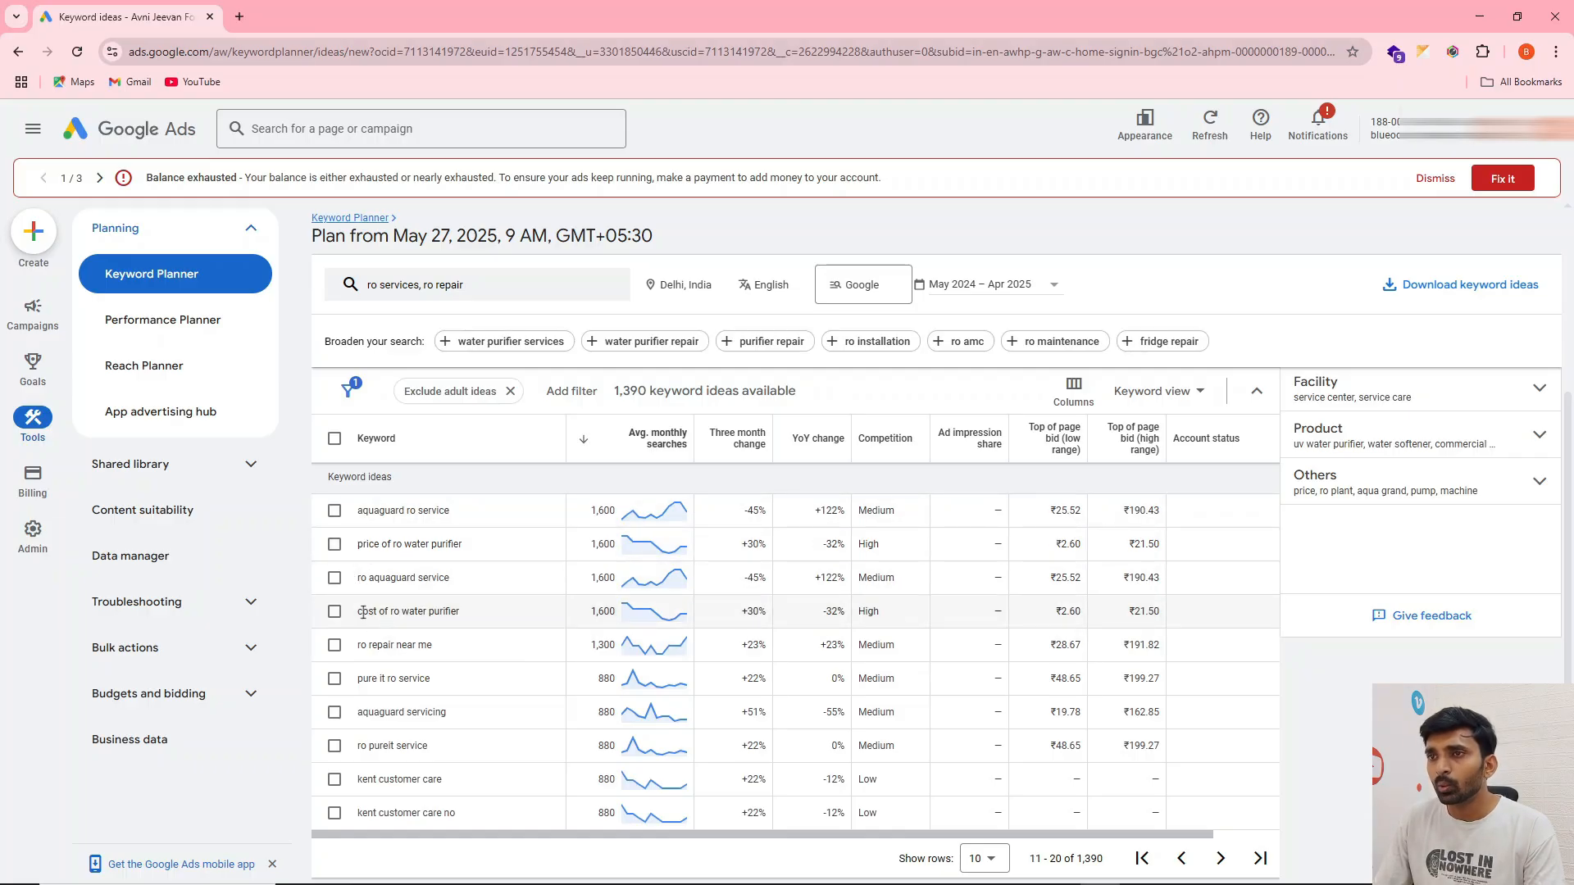
left_click_drag(358, 611, 429, 614)
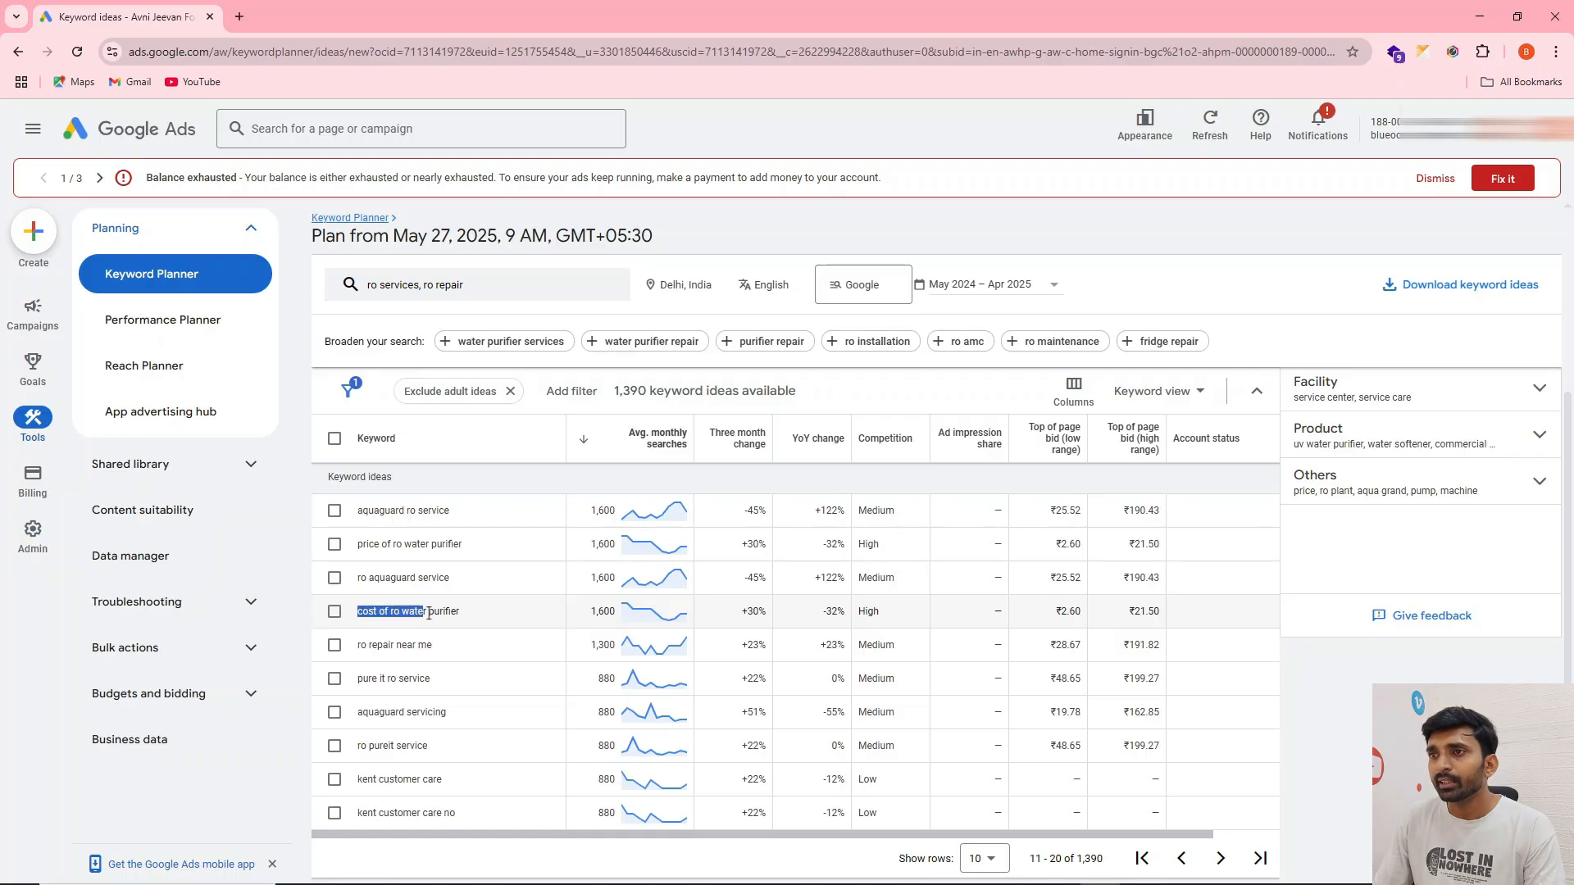
key("ctrl+c")
key("alt+Tab")
key("ctrl+v")
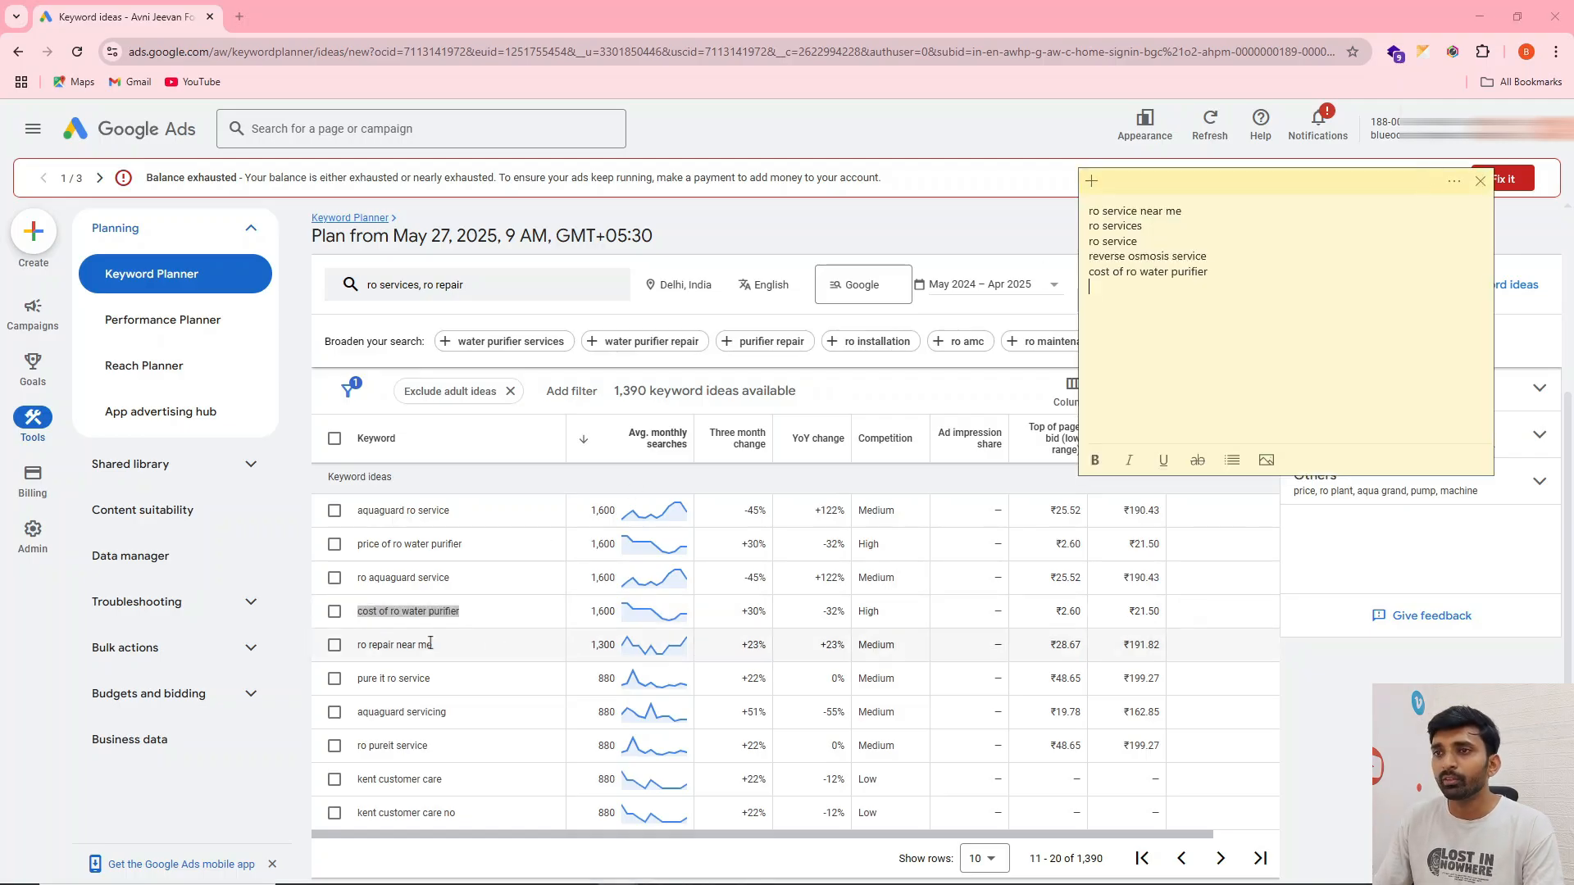
Copy the keyword idea "ro repair near me" onto a new line of the sticky note
scroll(430, 643, "down", 1)
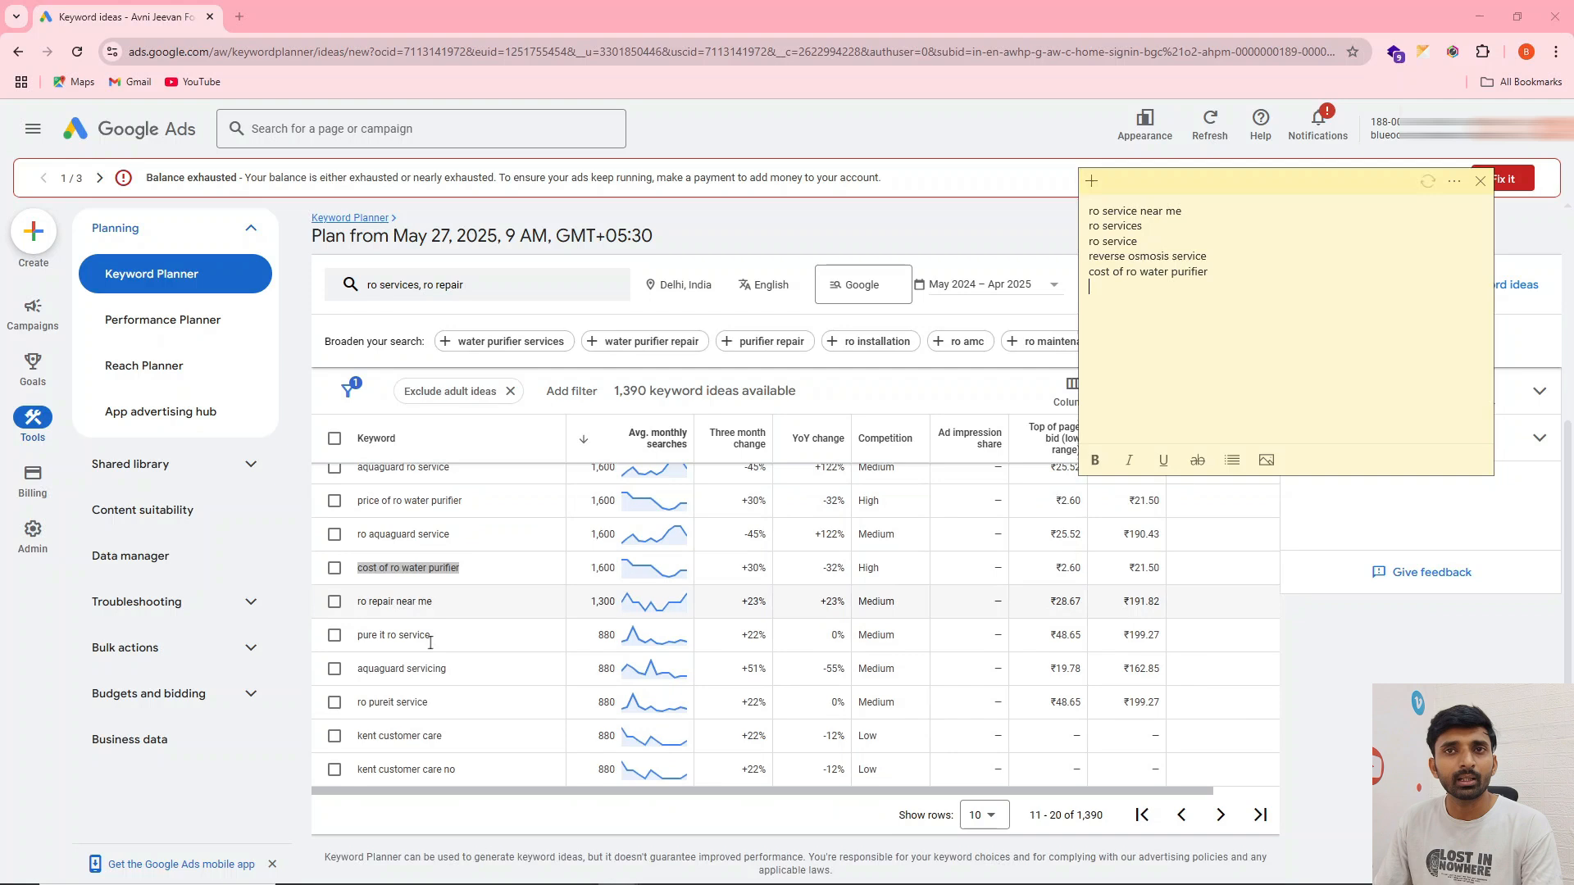
left_click_drag(361, 607, 439, 605)
left_click(414, 597)
triple_click(414, 597)
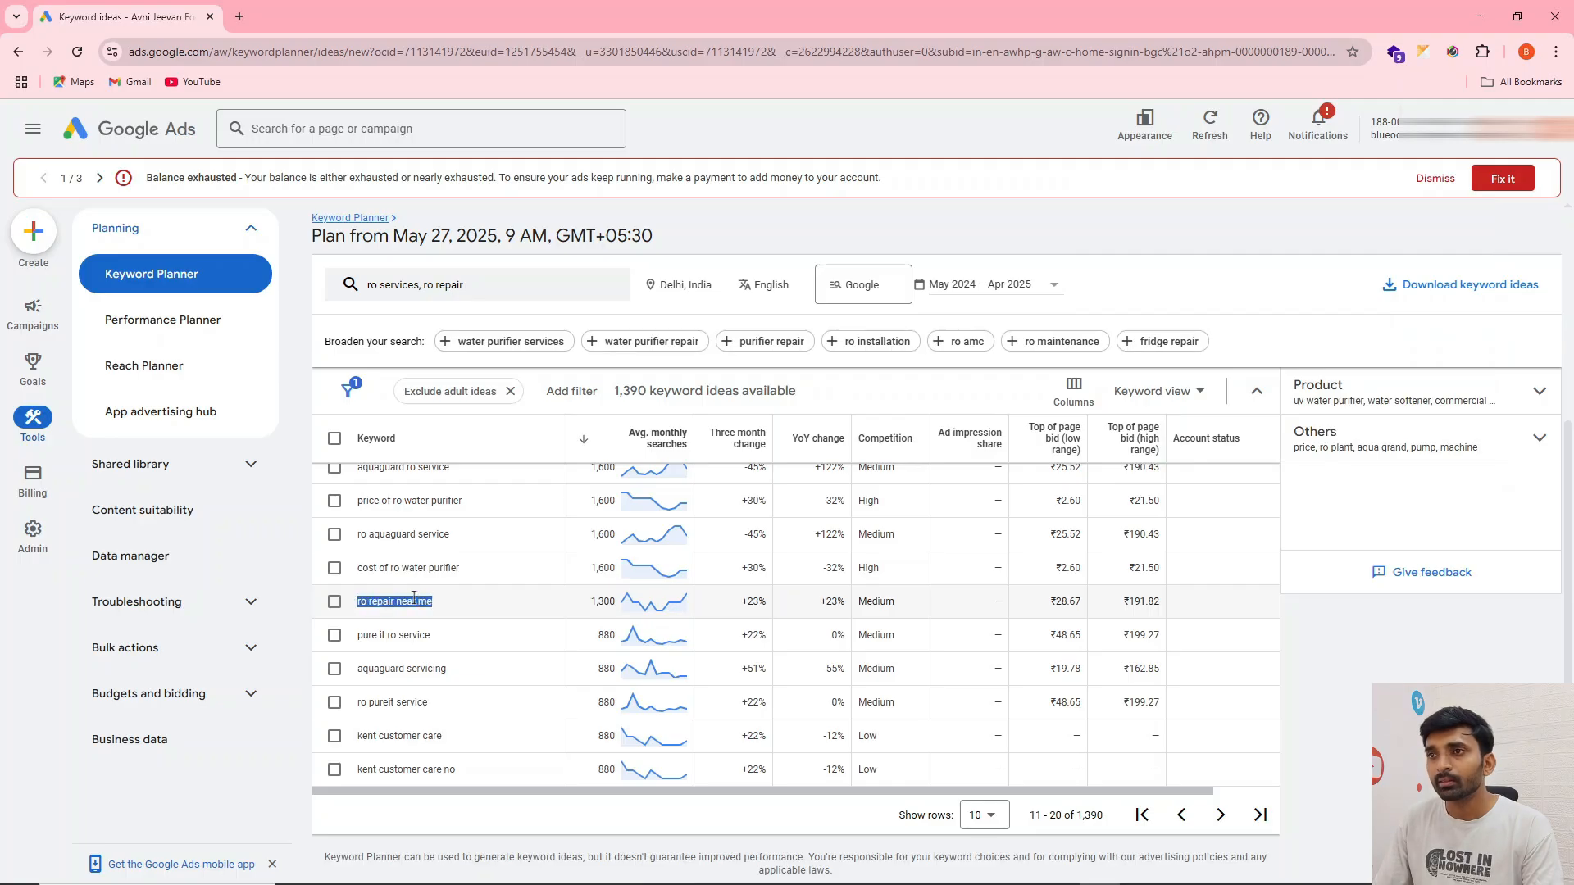
key("ctrl+c")
key("alt+Tab")
left_click(1148, 316)
key("ctrl+v")
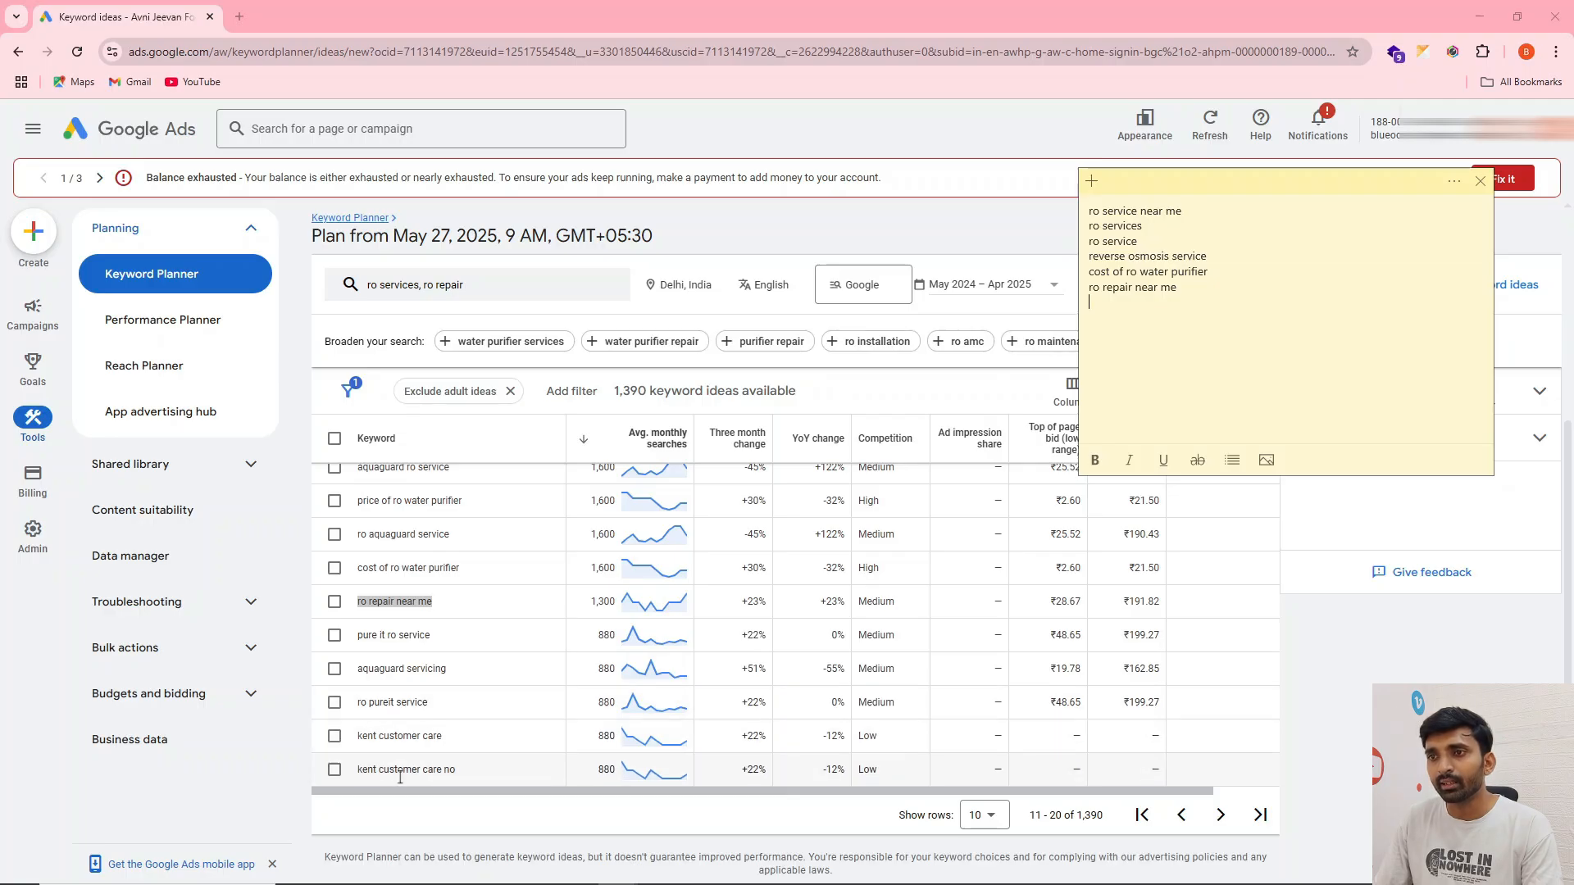
Go to the third page of keyword ideas, look past the brand-name keywords and add "best ro service near me" to the sticky note
left_click(1224, 820)
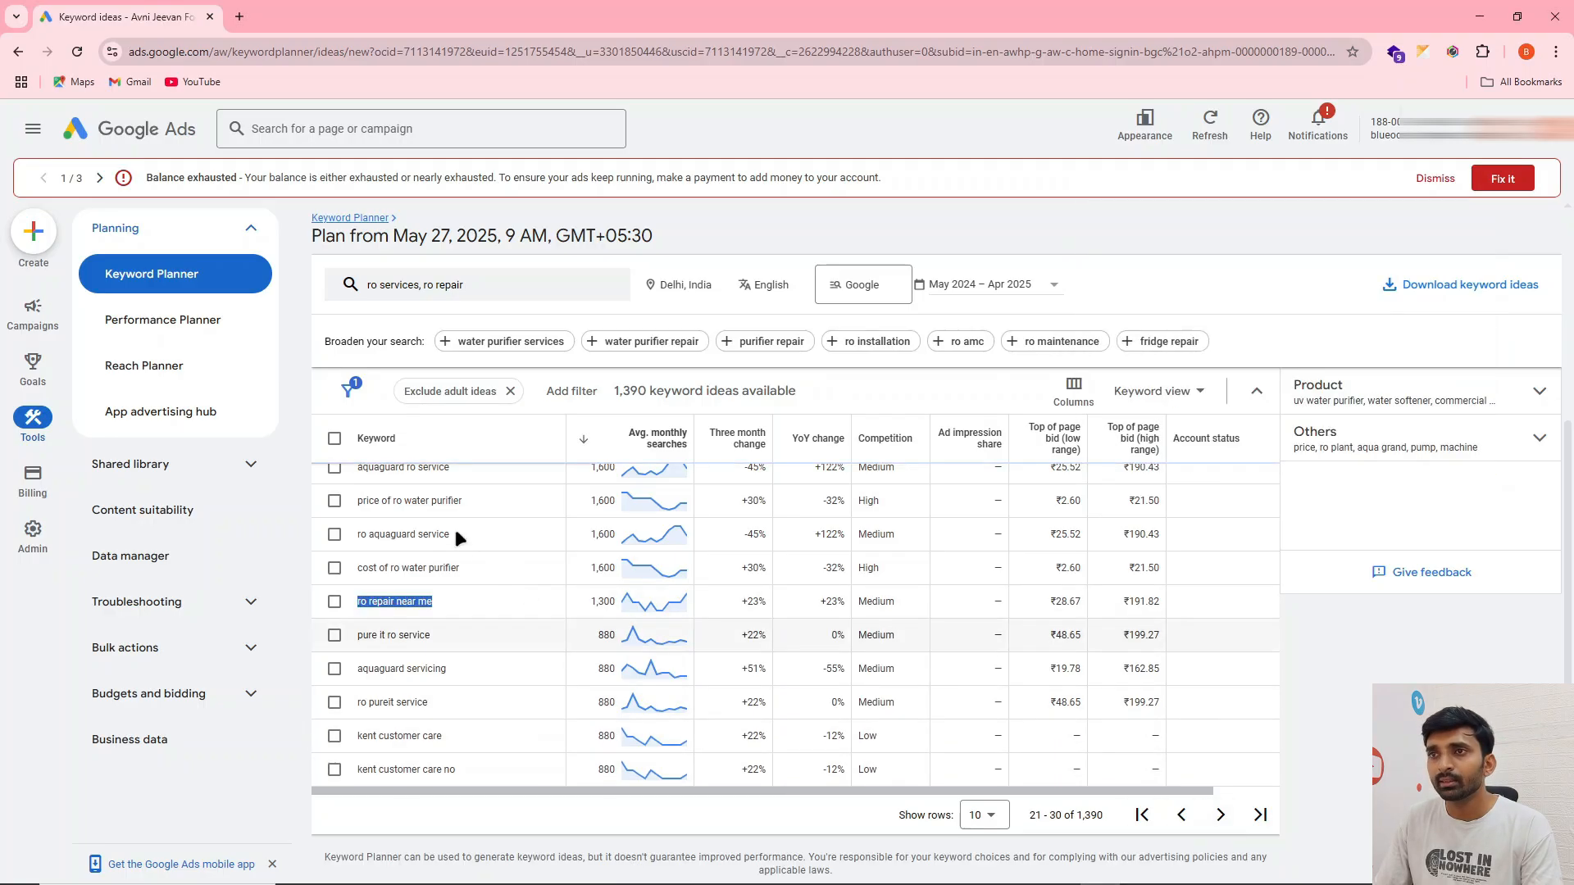
scroll(443, 726, "down", 2)
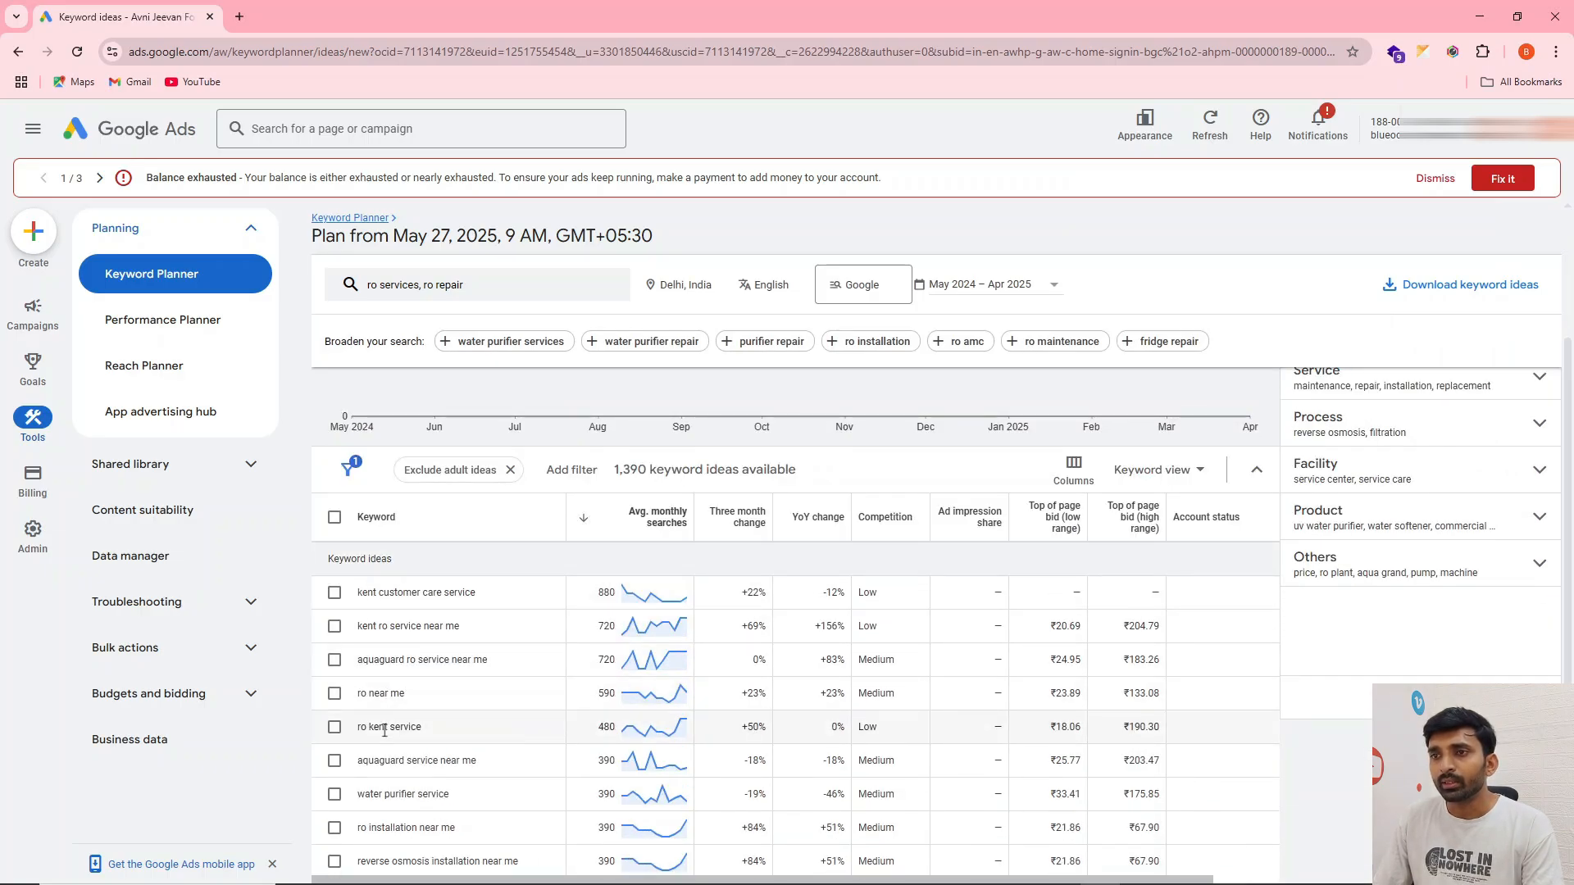
scroll(388, 721, "down", 2)
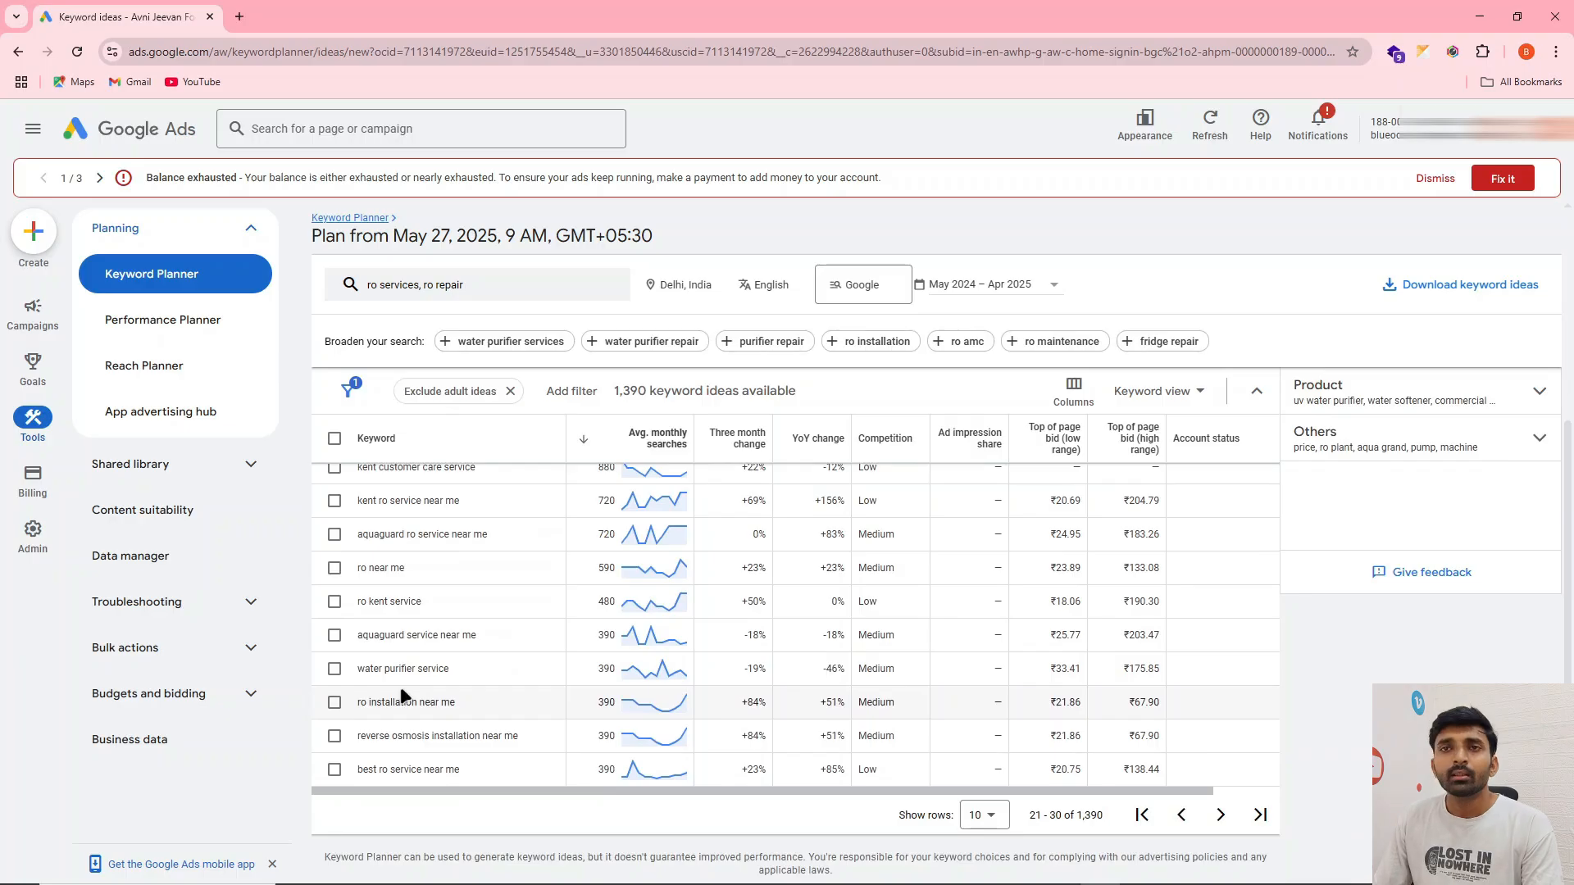
double_click(374, 633)
double_click(378, 601)
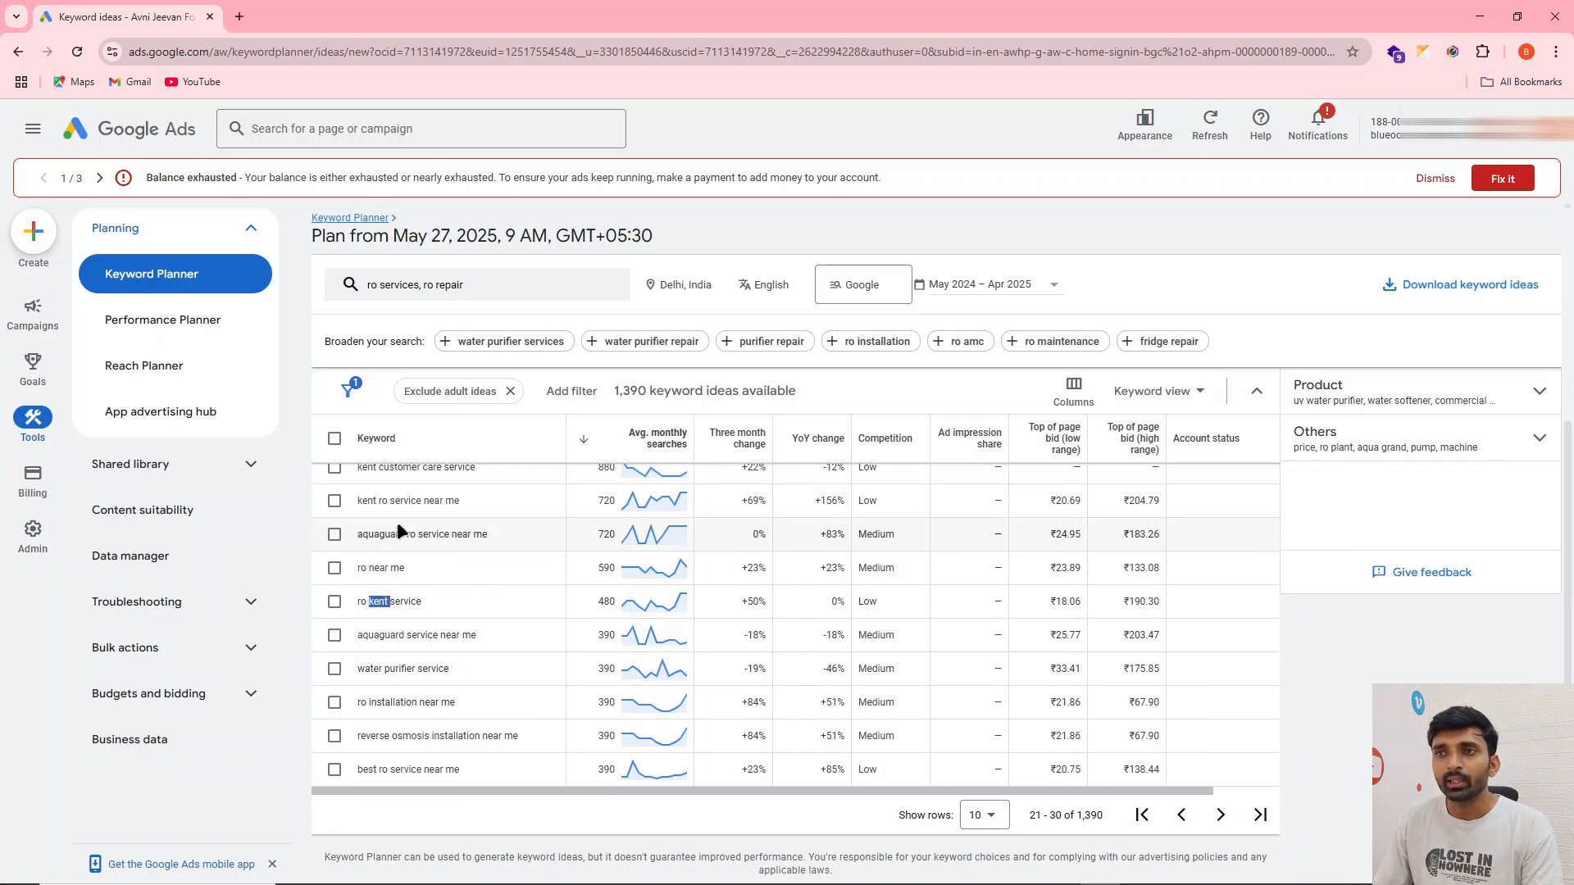
scroll(419, 650, "up", 1)
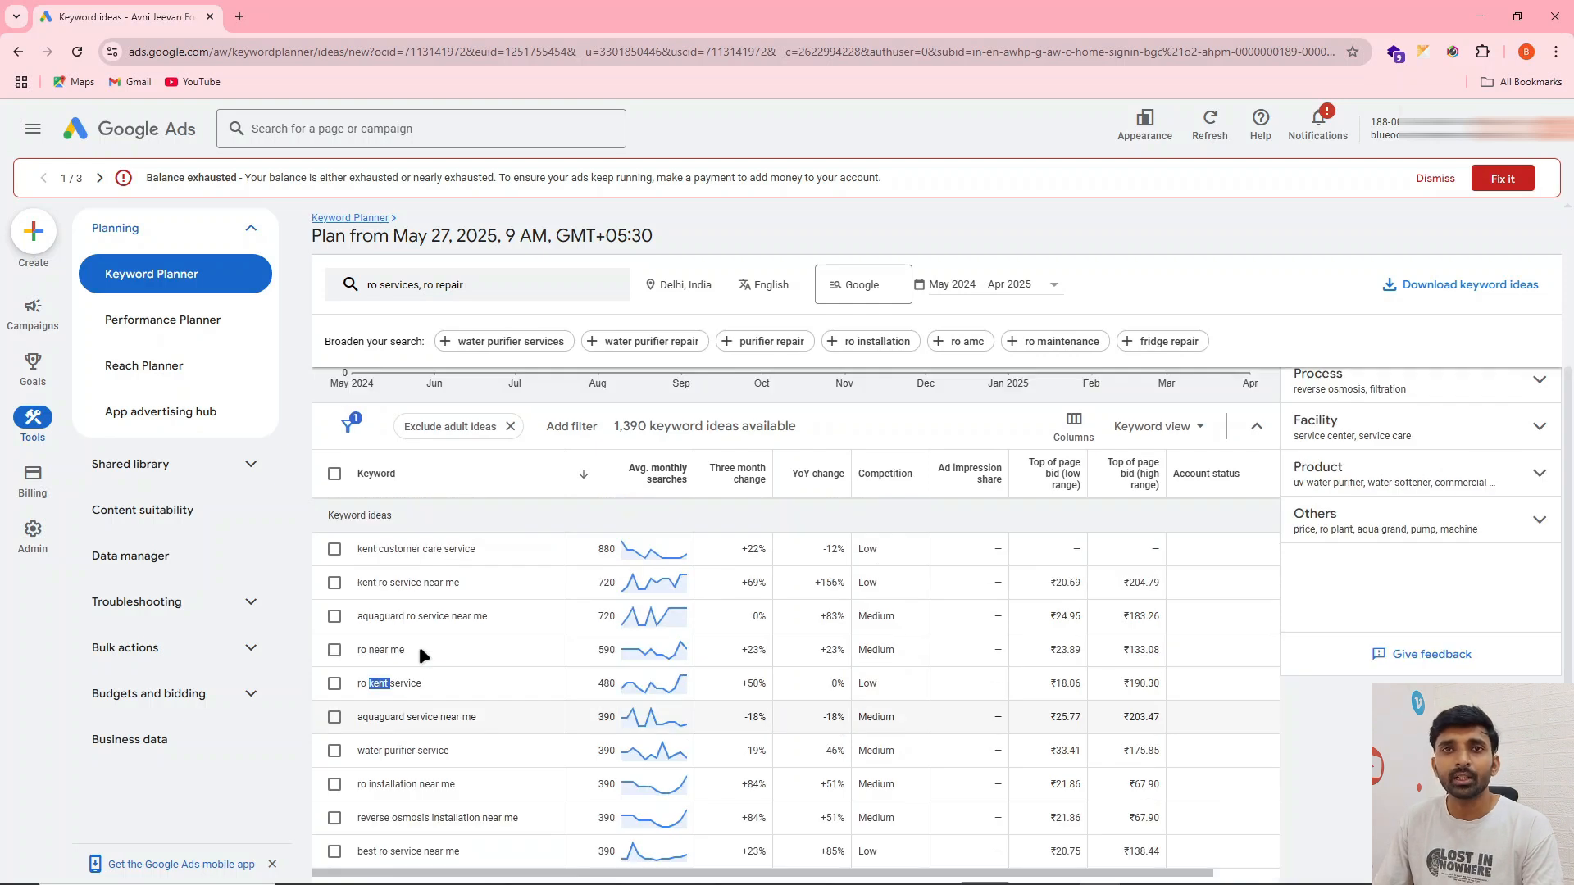
scroll(420, 653, "down", 1)
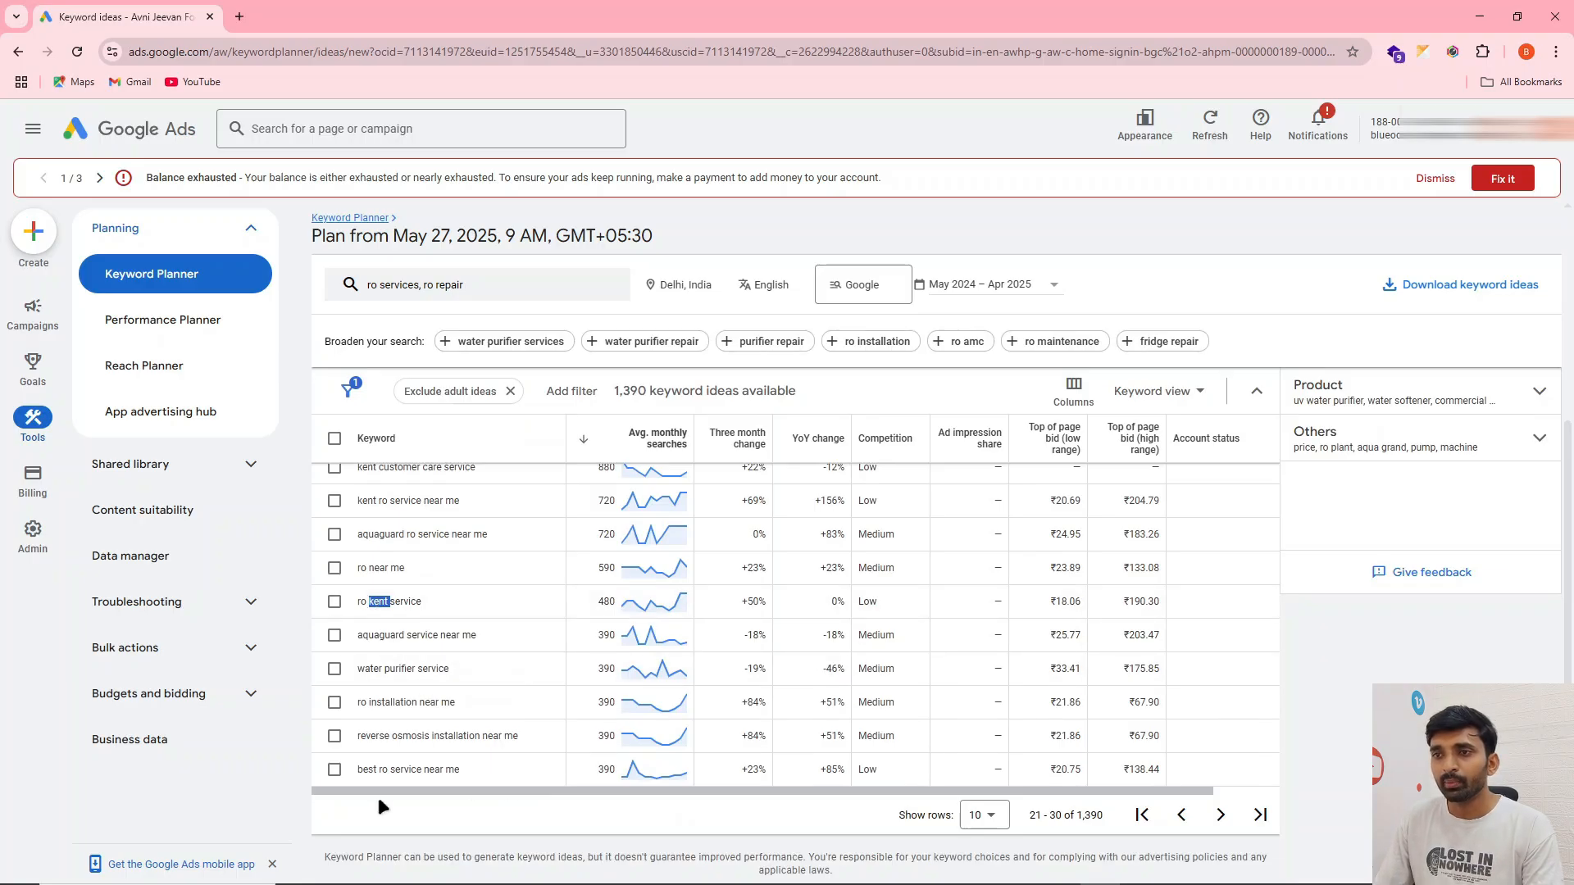
triple_click(383, 772)
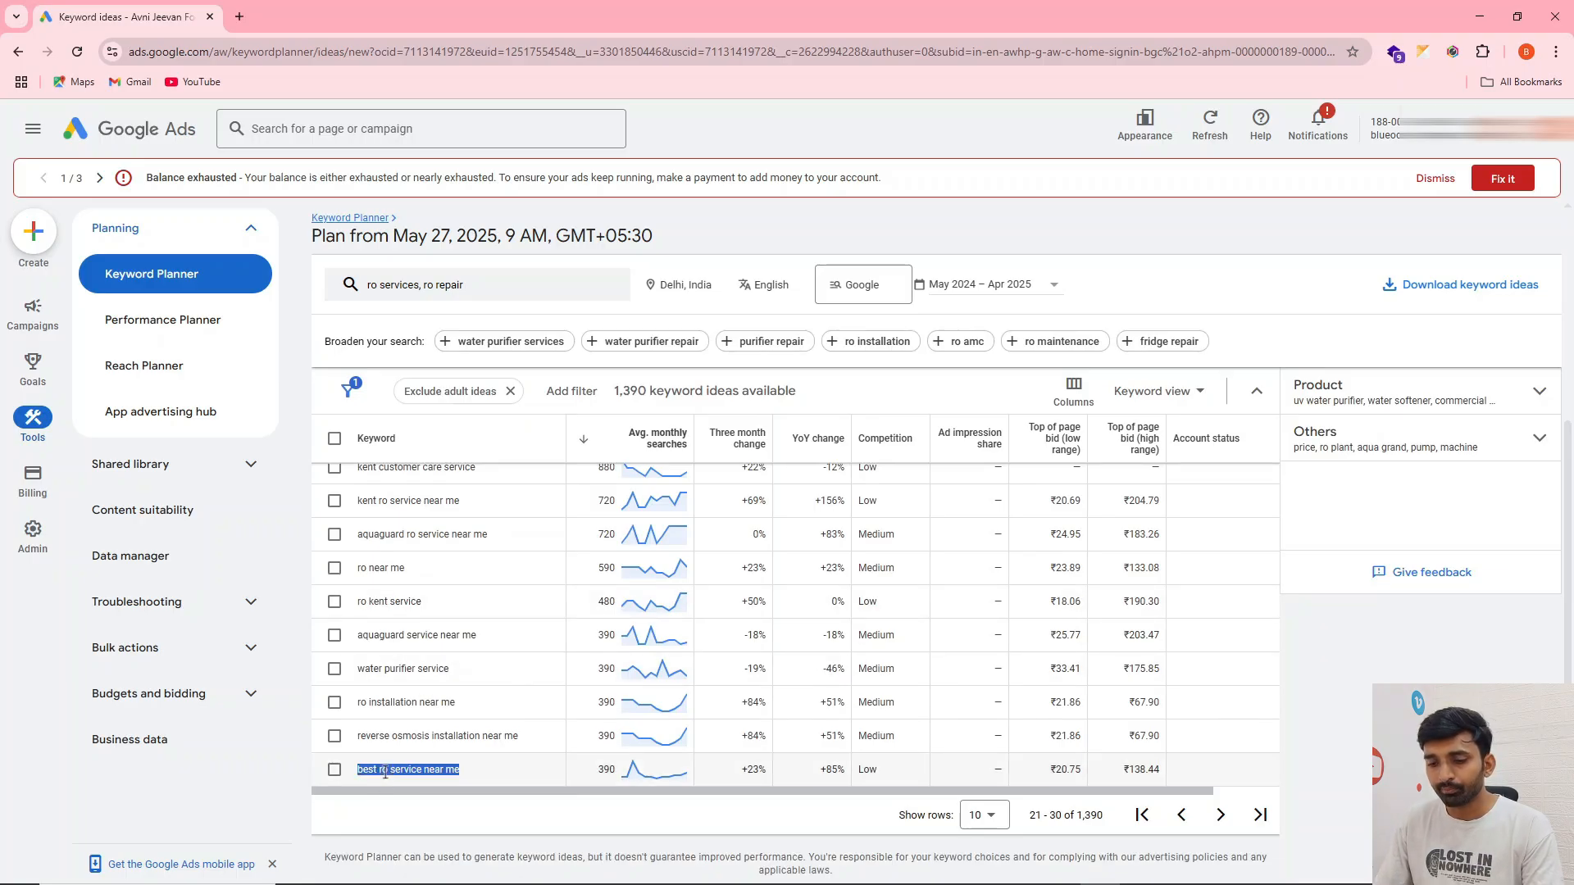
key("alt+Tab")
key("ctrl+v")
key("Return")
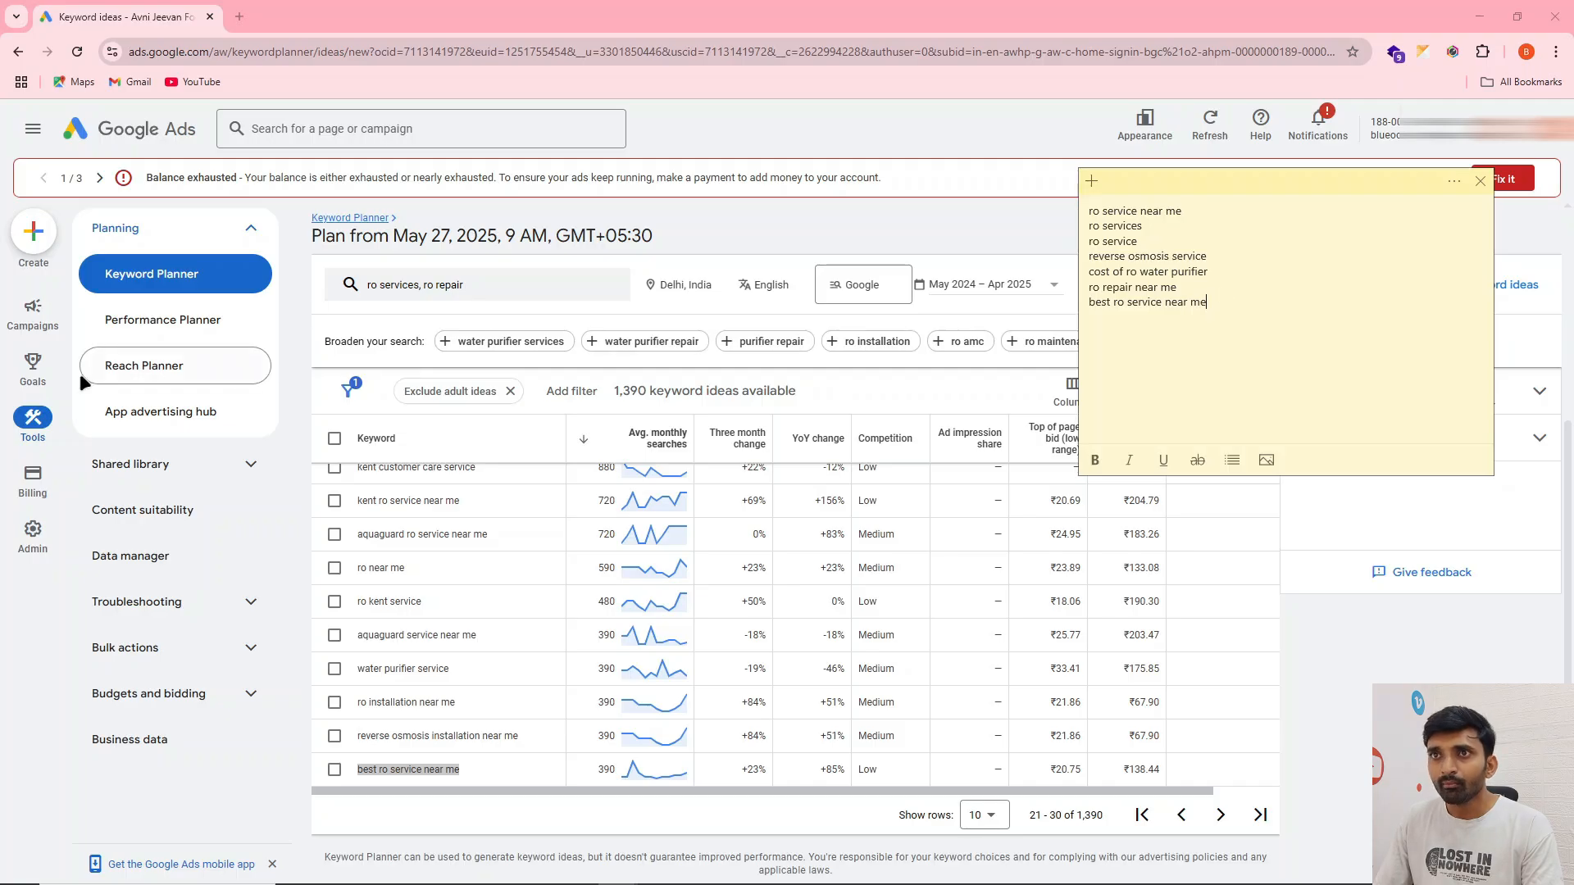
left_click(35, 329)
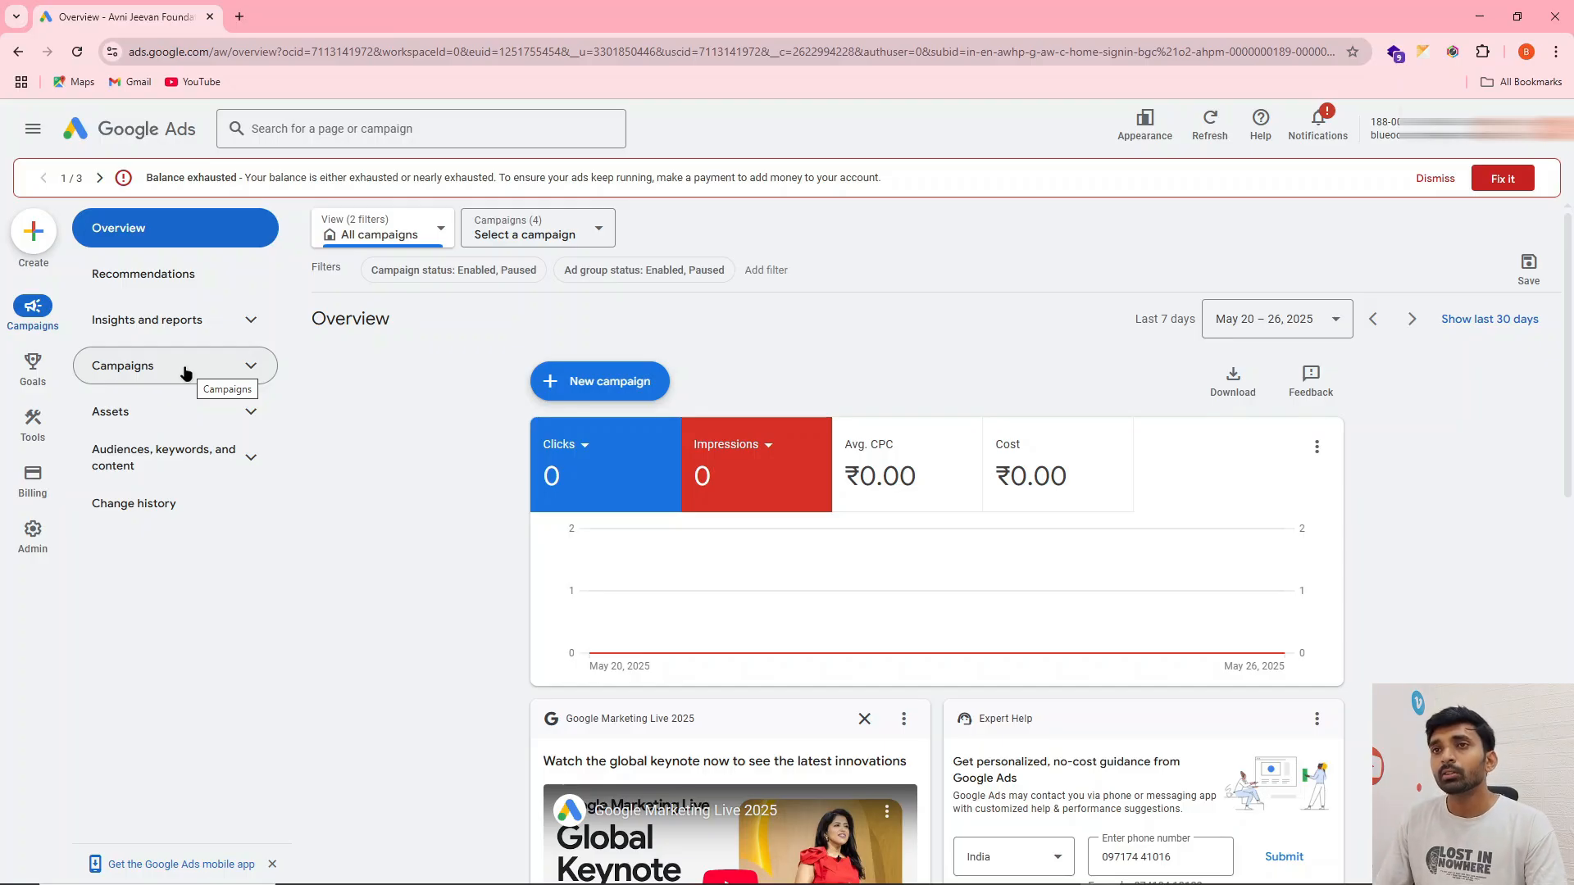
left_click(186, 373)
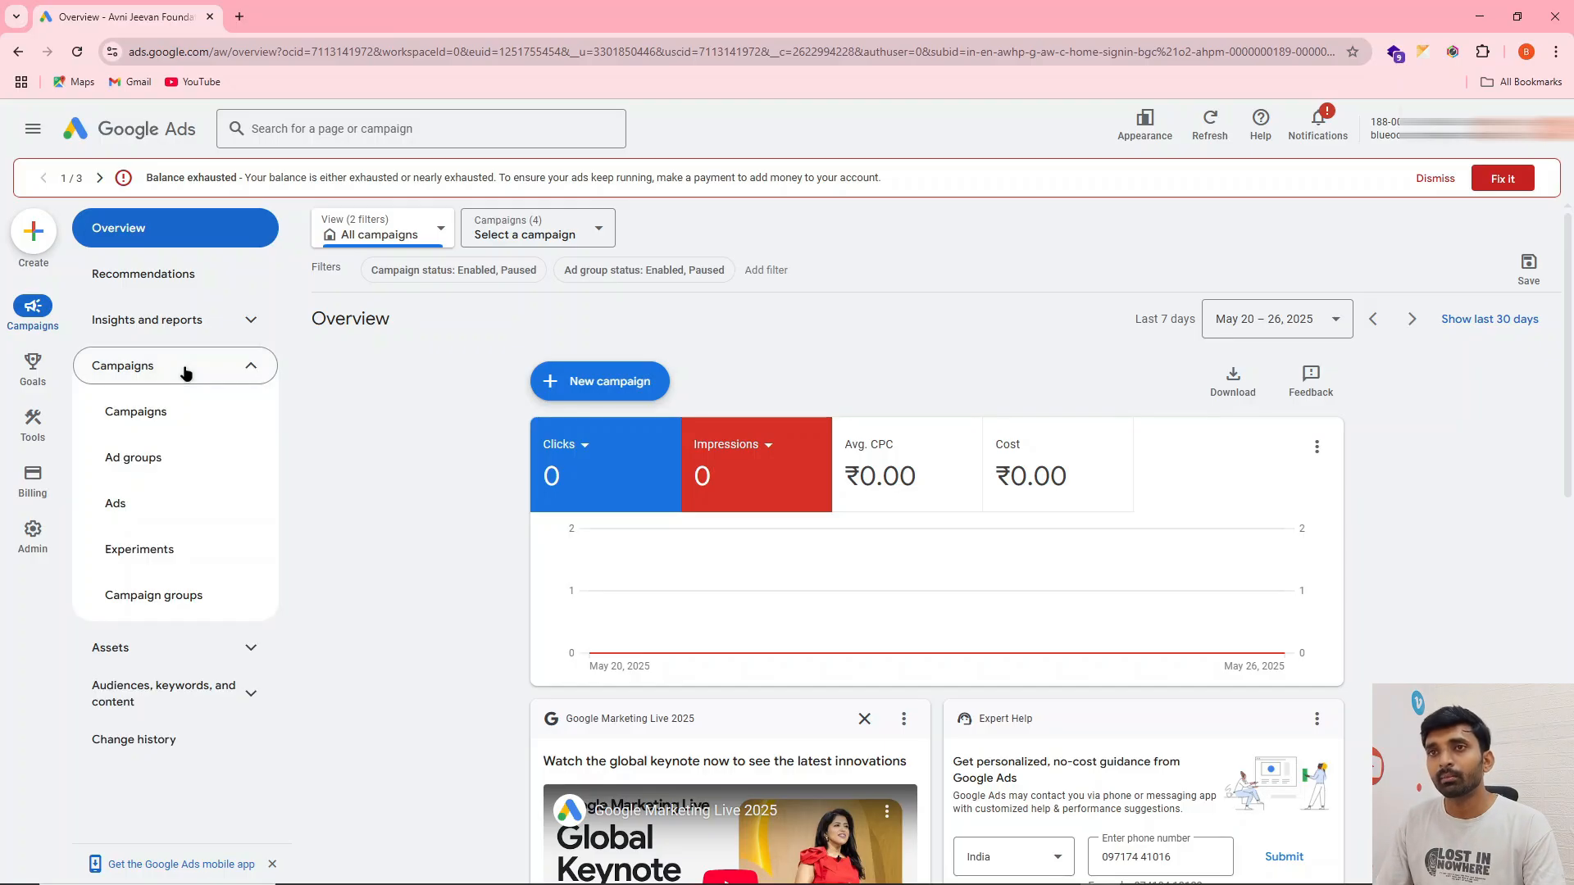
mouse_move(33, 422)
left_click(244, 277)
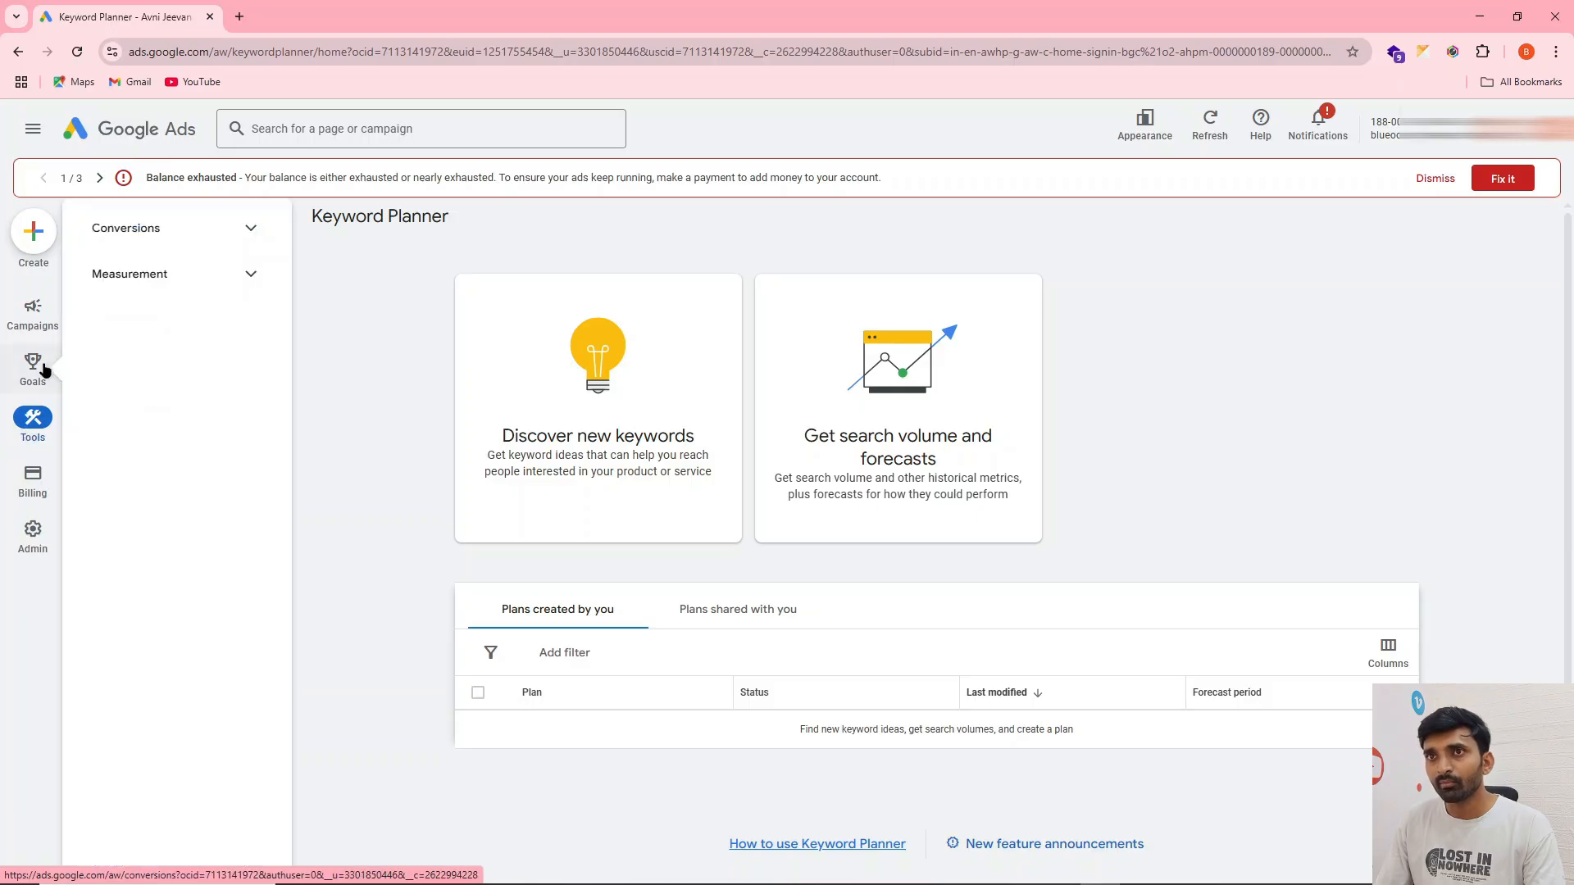
Open the conversion goals summary, exit the guide and start creating a new conversion action
left_click(45, 371)
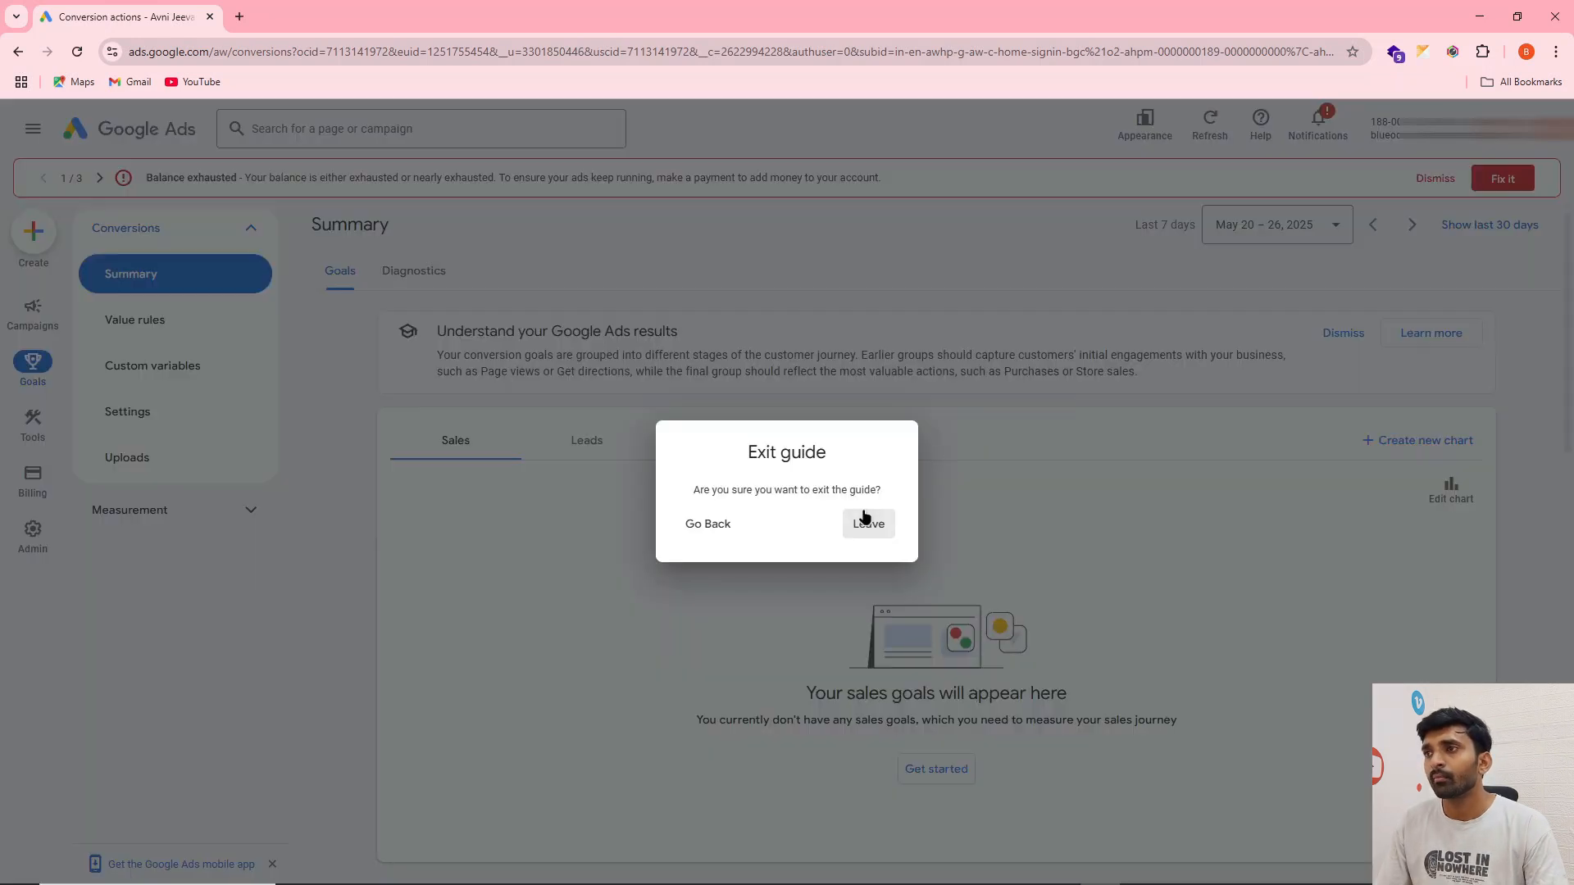
left_click(866, 523)
scroll(952, 628, "down", 2)
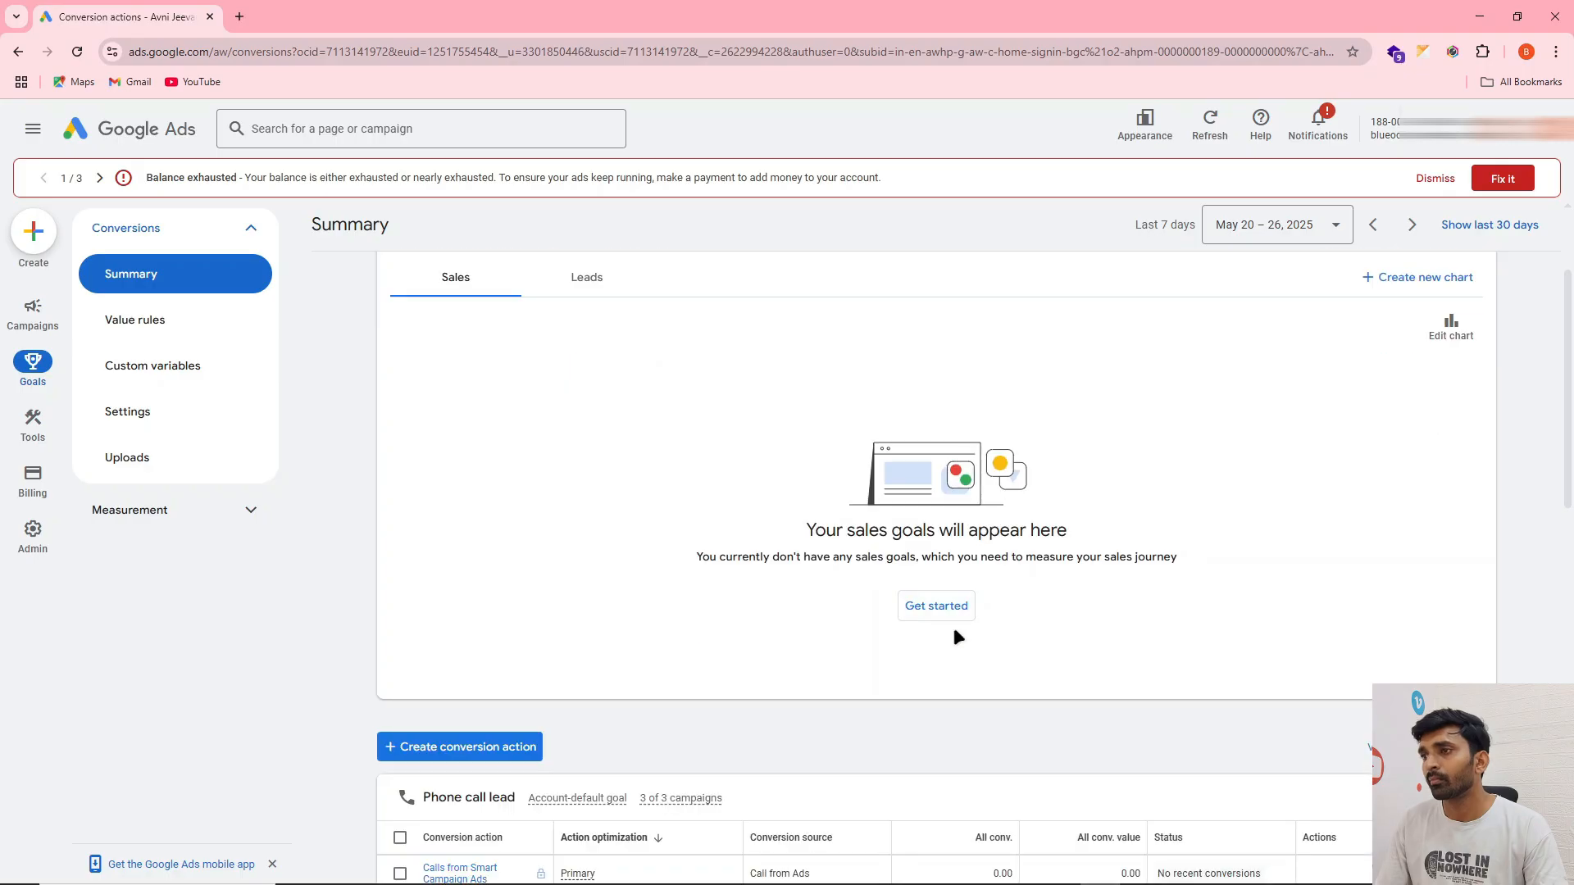
scroll(955, 631, "down", 1)
left_click(942, 527)
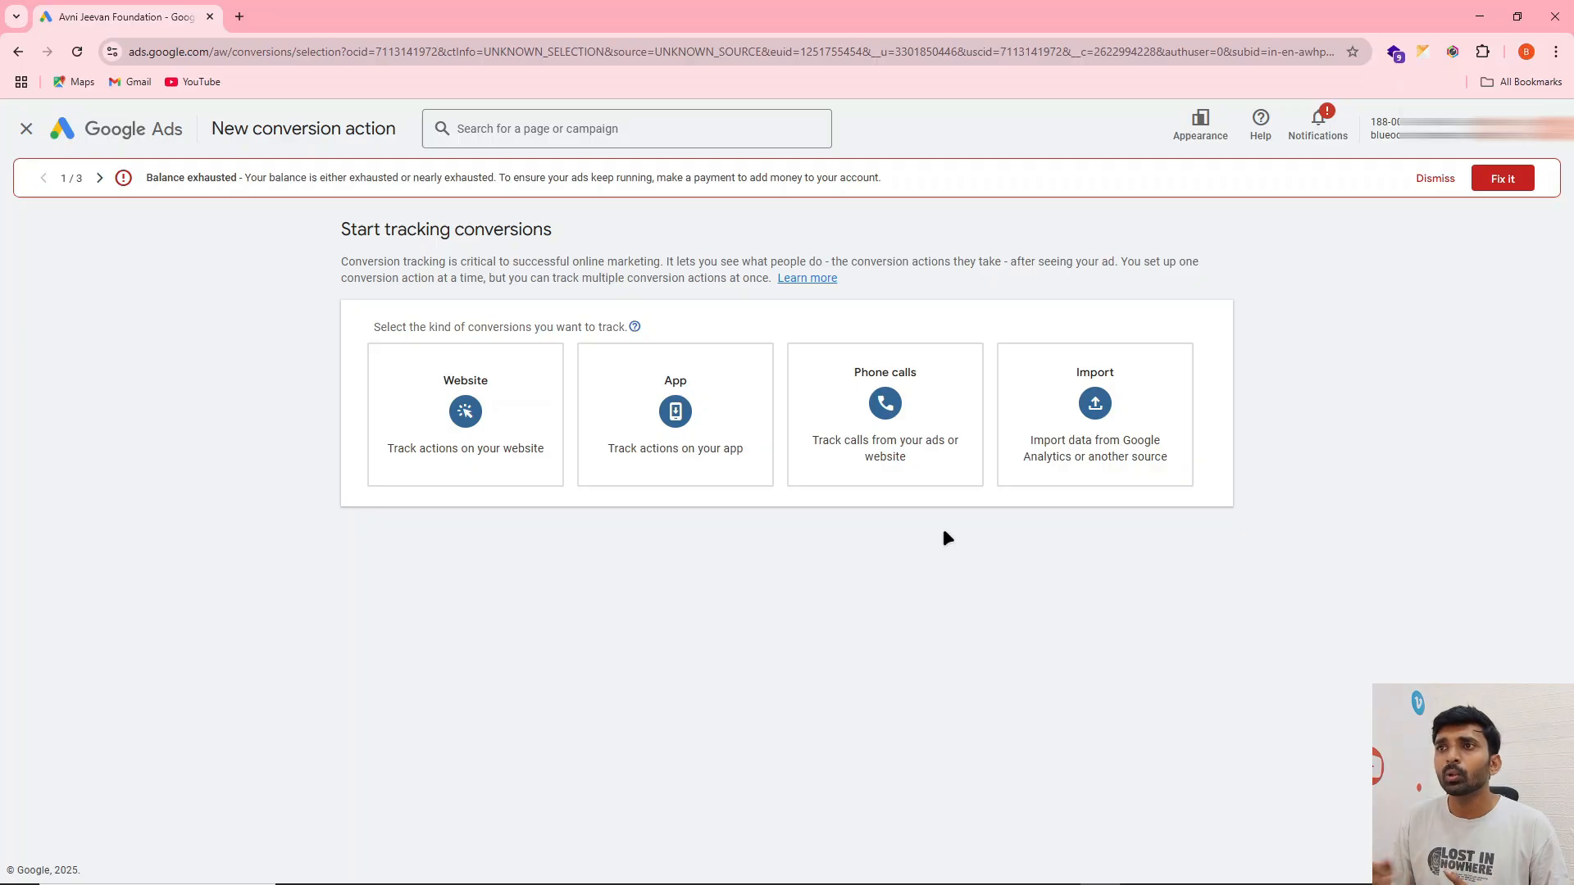
Choose phone calls as the conversion type with "Calls from ads using call assets or call ads" as the source, and continue to the settings
mouse_move(558, 484)
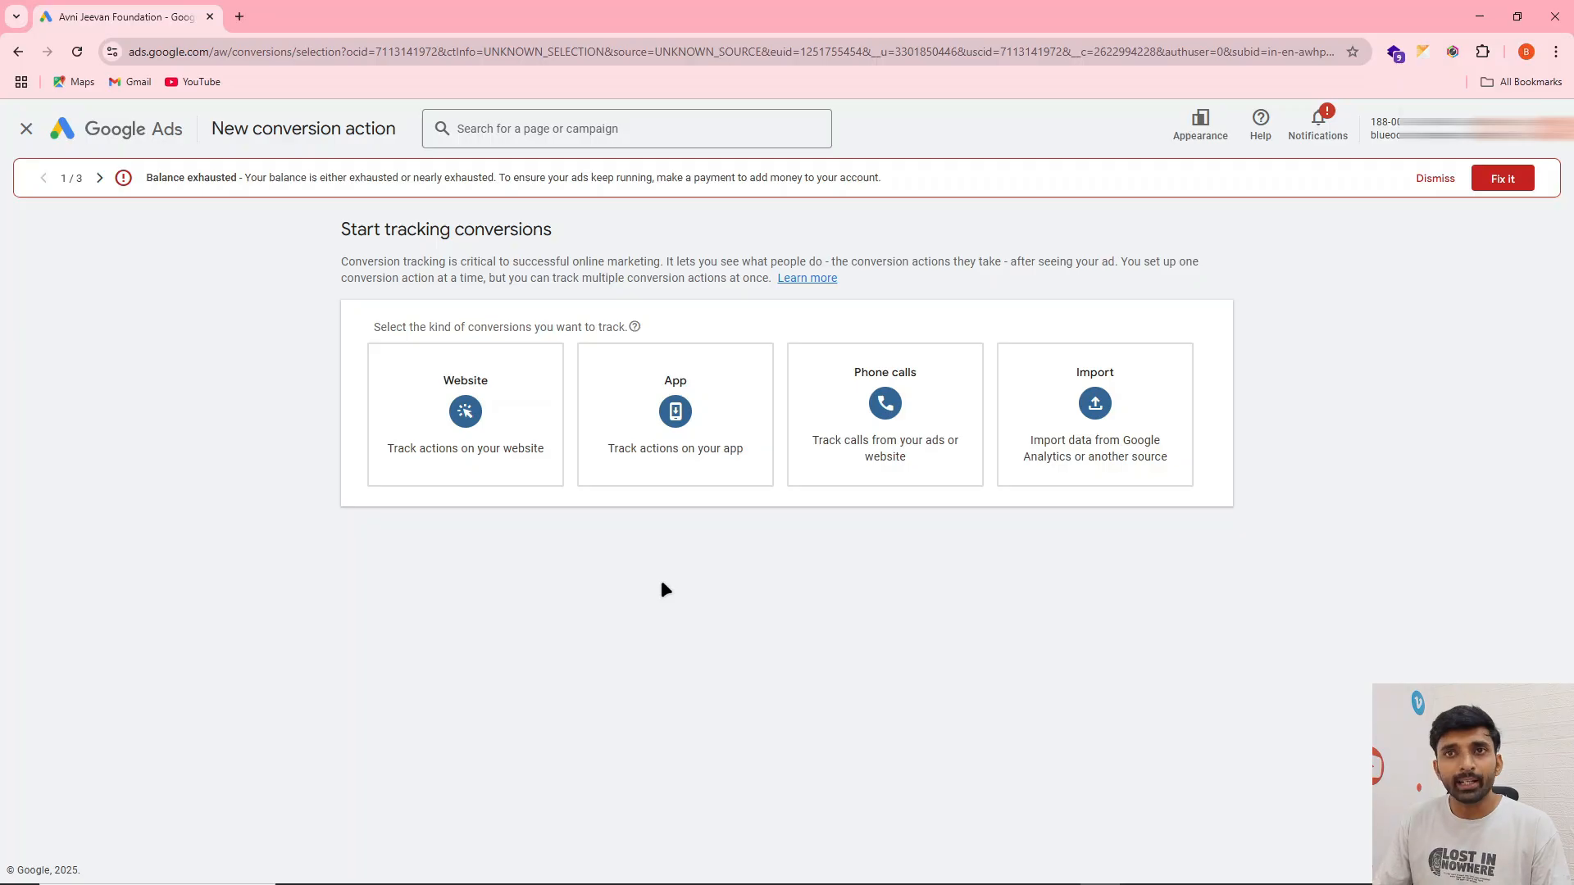
left_click(885, 384)
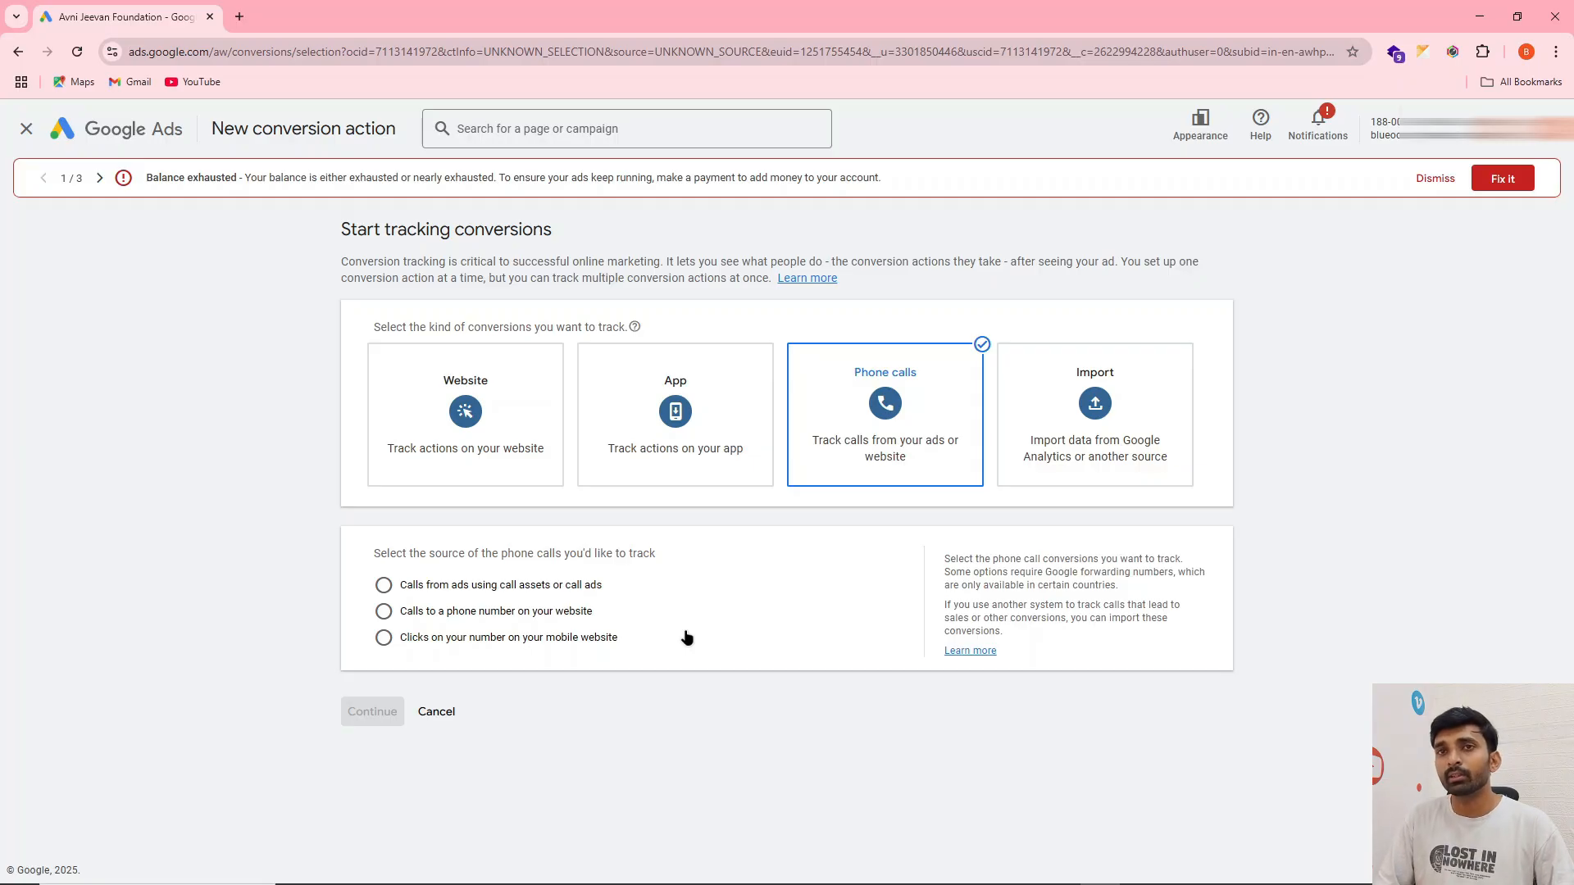
left_click(384, 587)
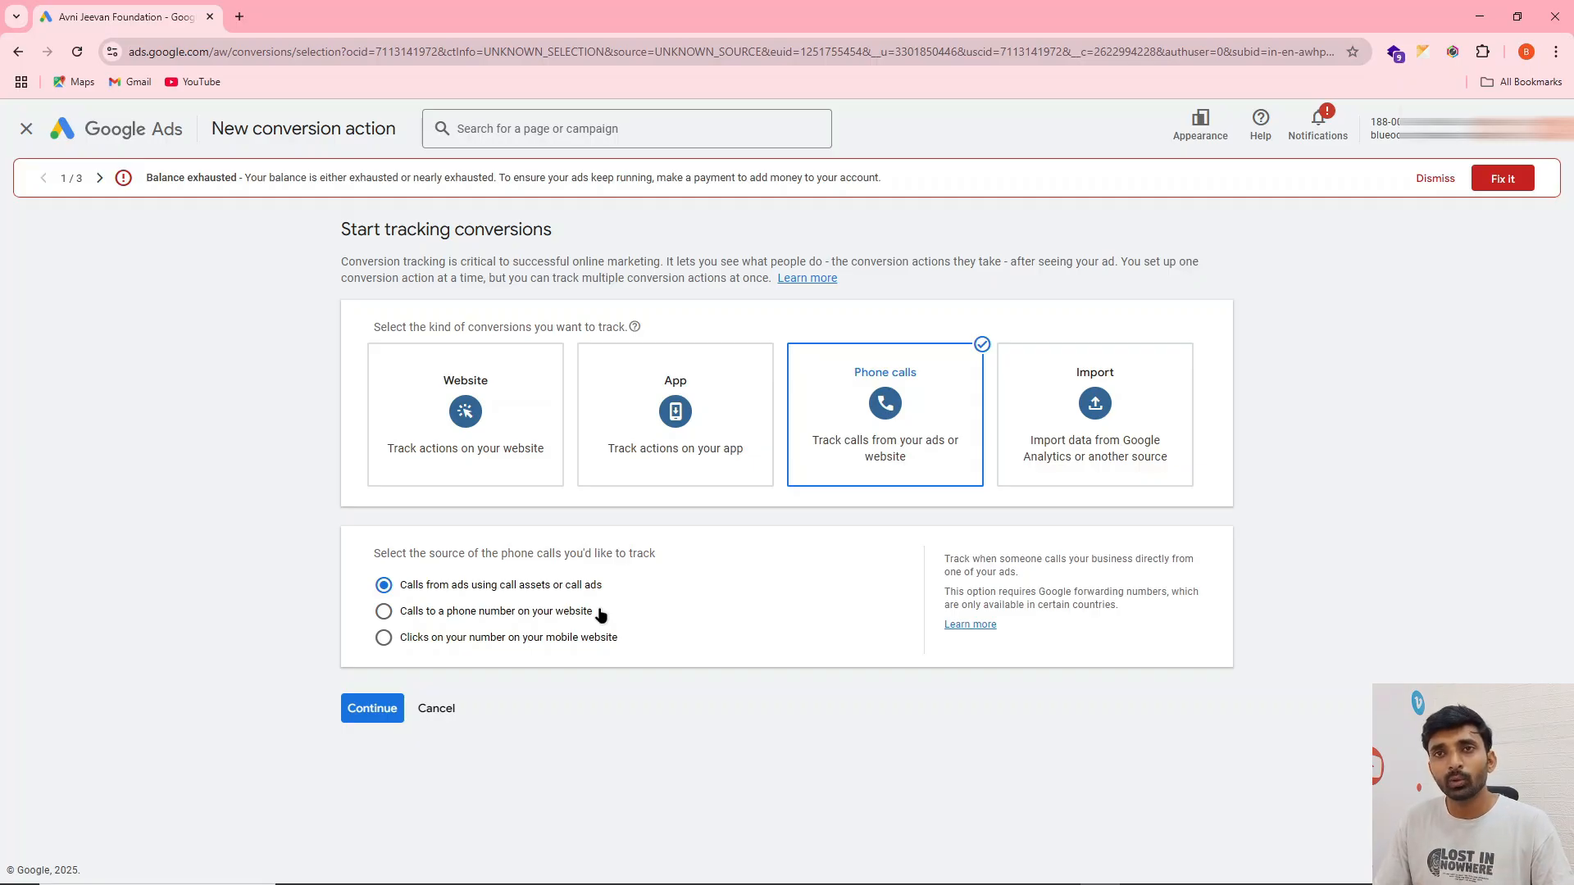
left_click(376, 709)
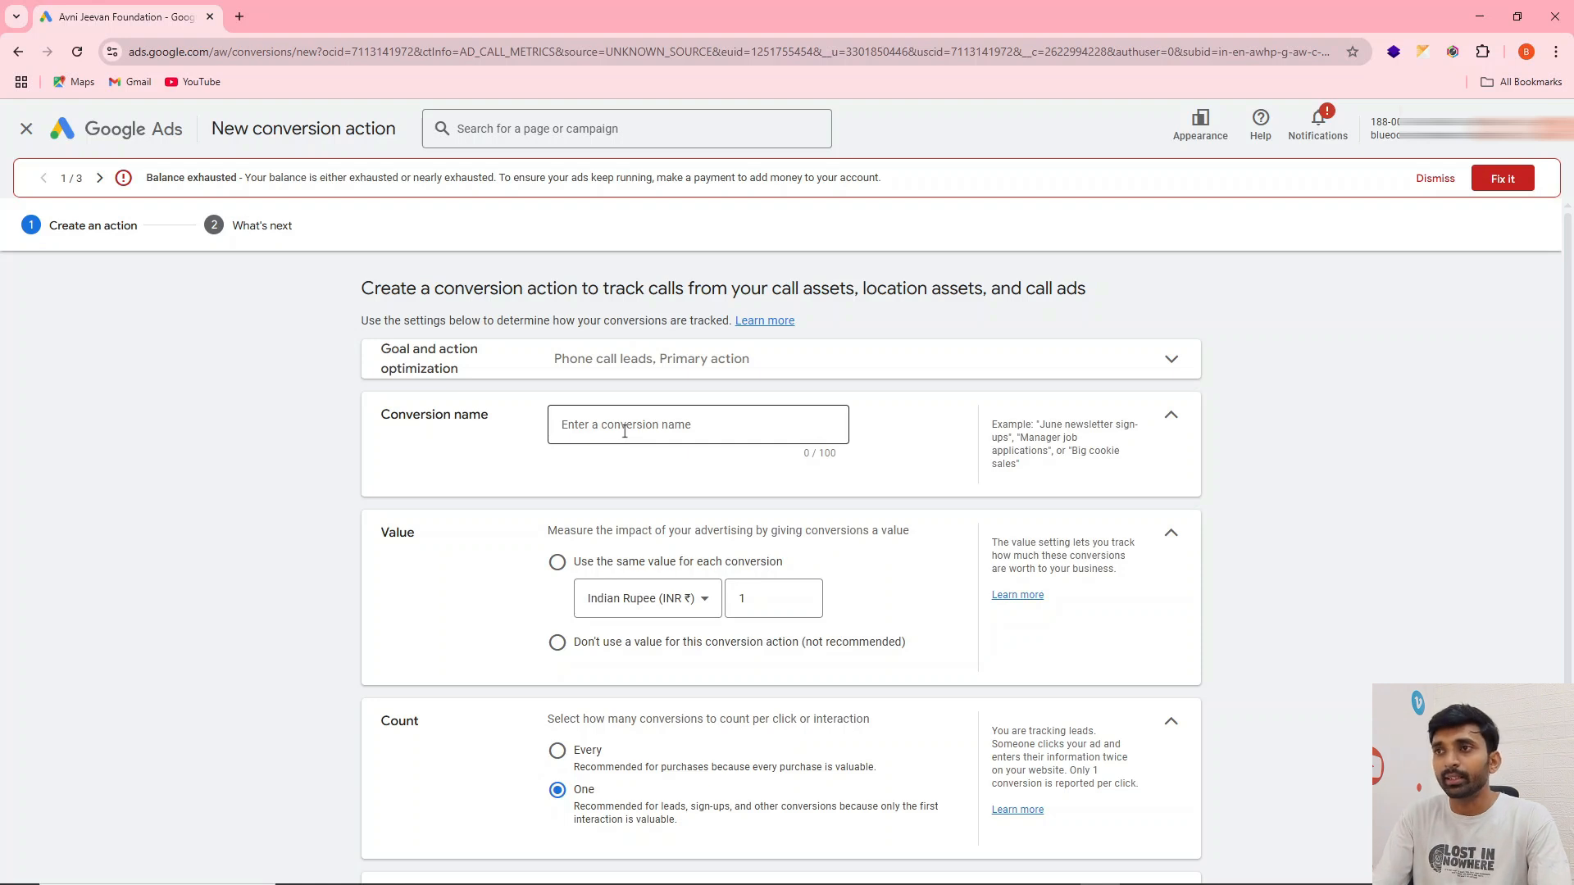
Name the conversion action "Google call ad 123"
left_click(625, 431)
type("Goole")
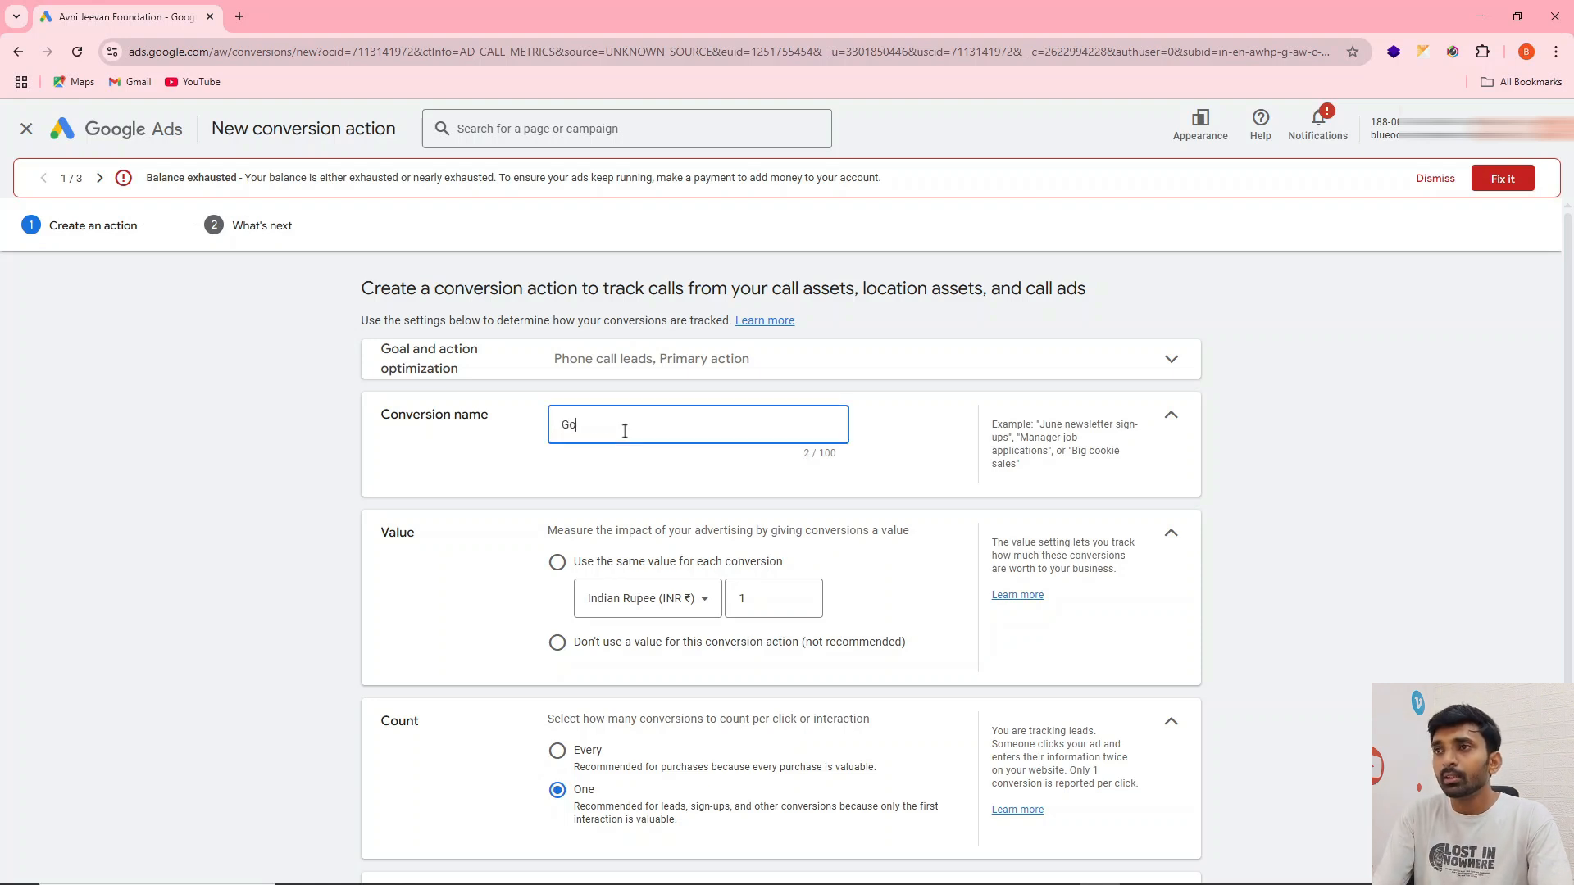
key("BackSpace")
key("BackSpace")
key("BackSpace")
type("g")
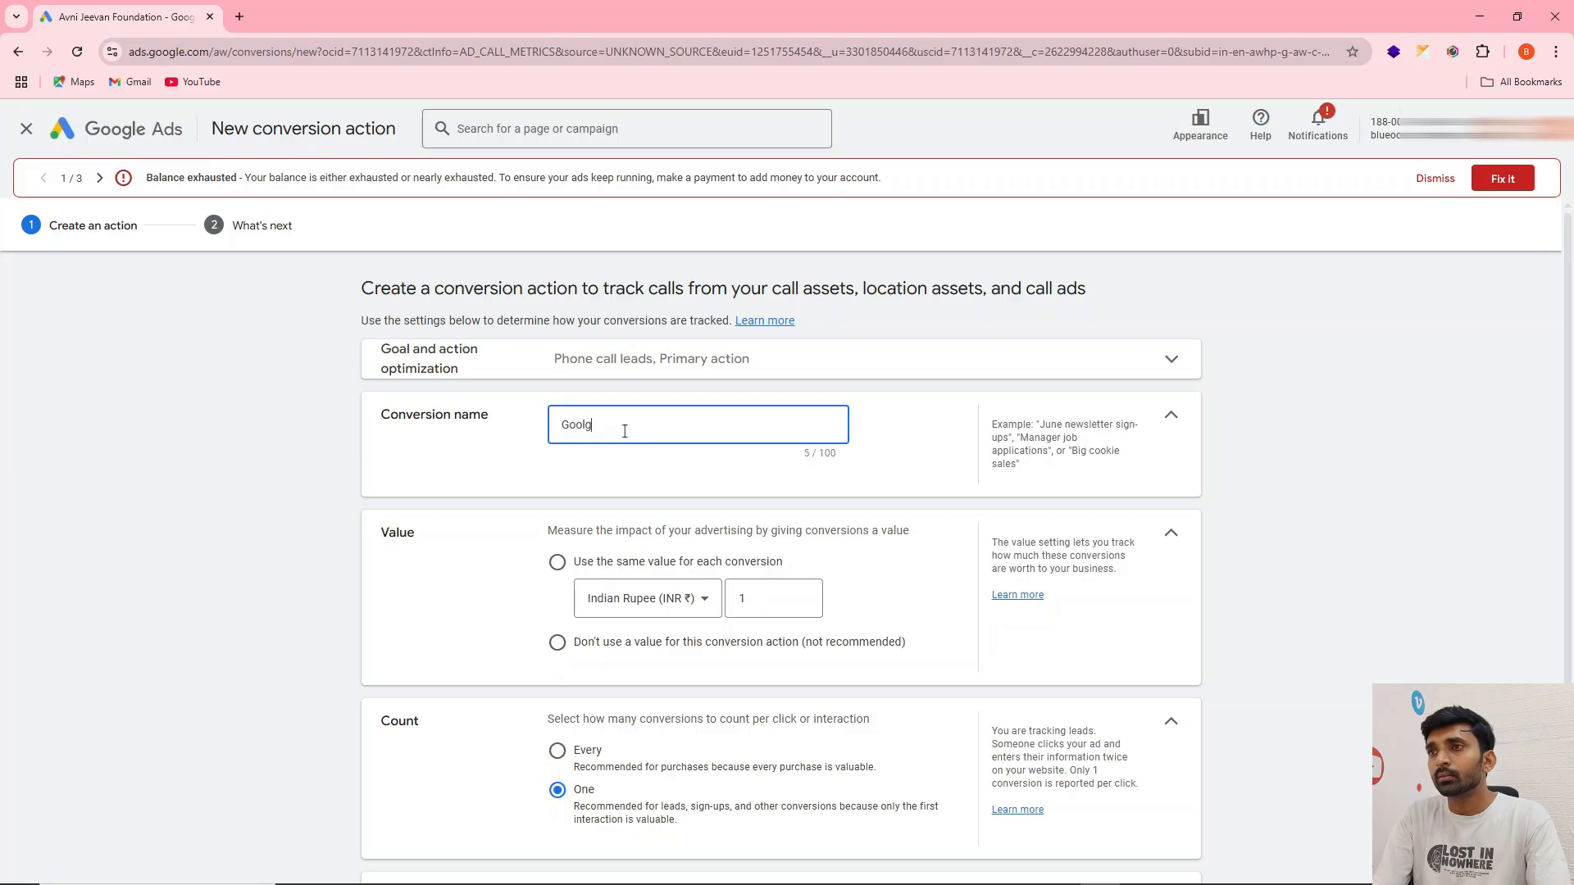
type("le call ad")
key("BackSpace")
key("BackSpace")
key("BackSpace")
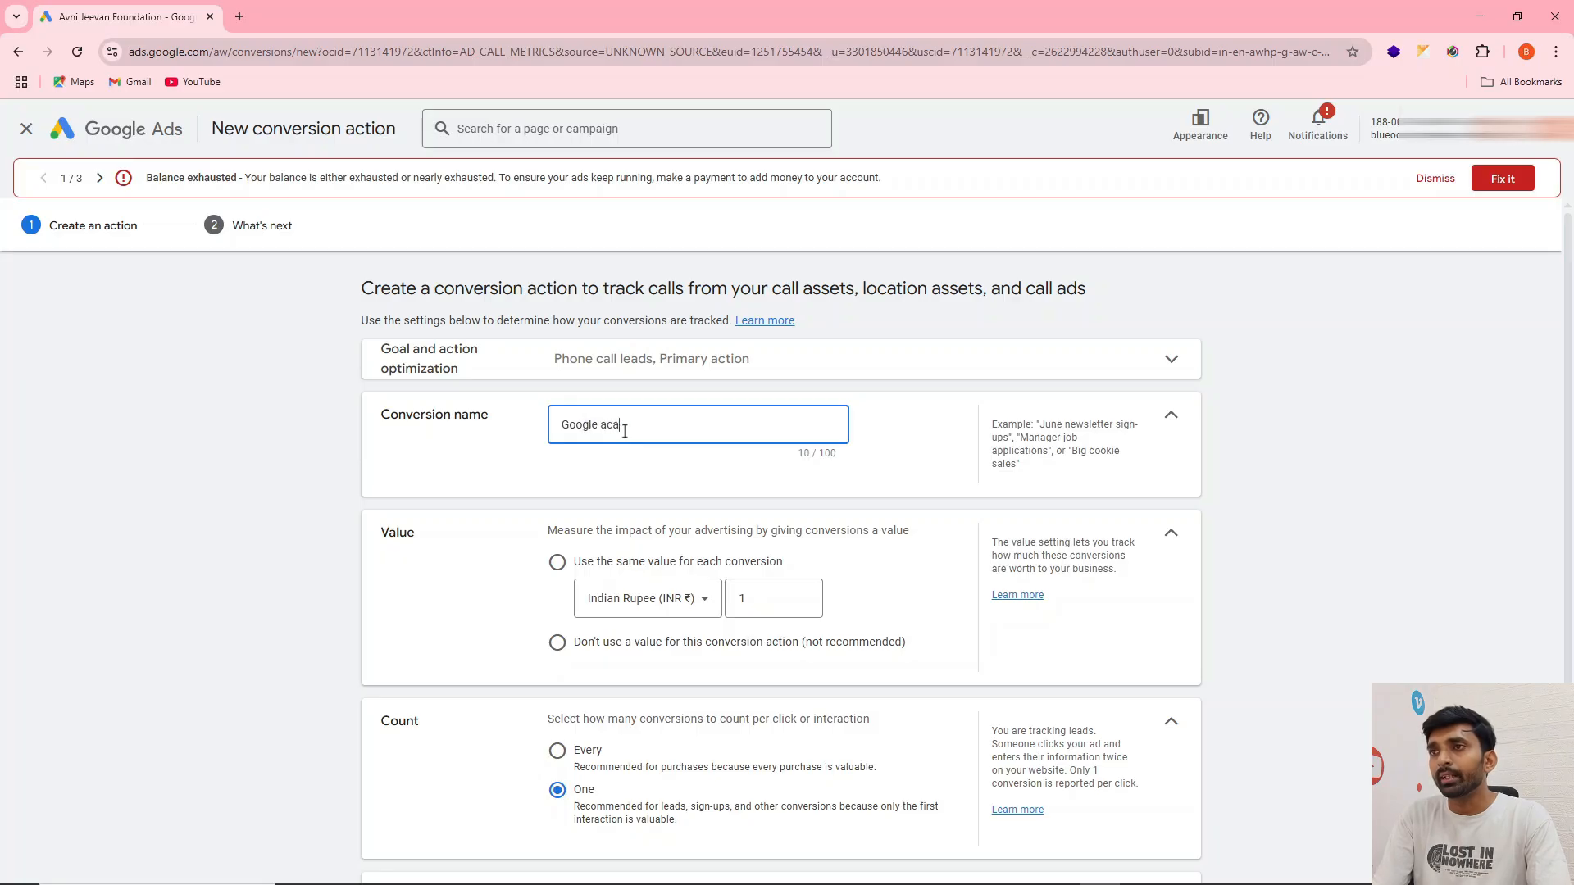
type("call ad 123")
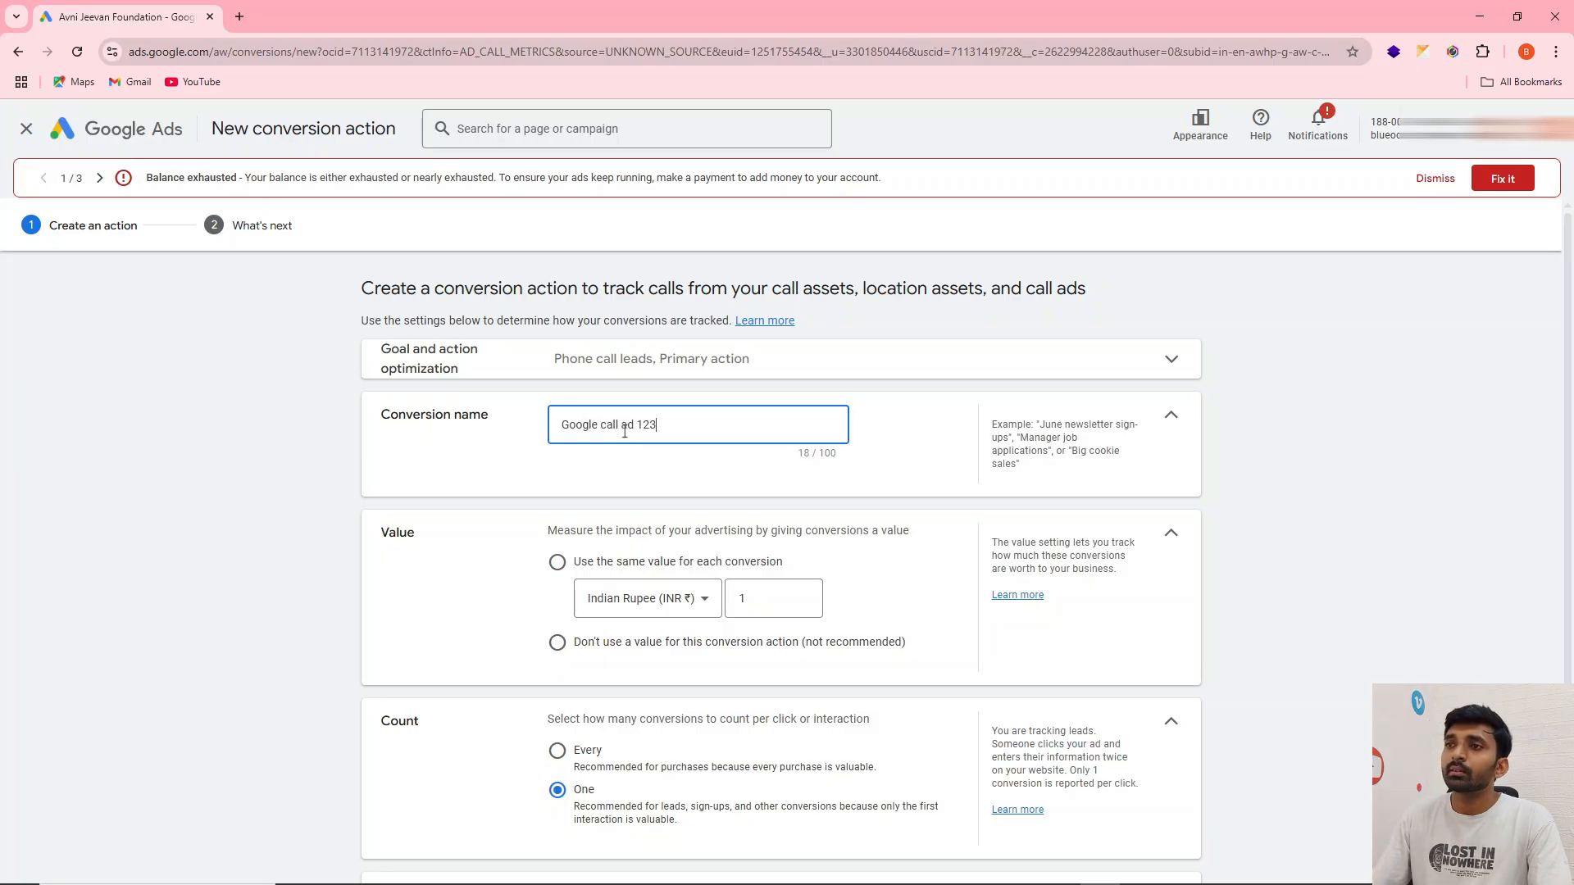
Compare the two conversion value options and use the same value of 1 Indian Rupee for each conversion
scroll(696, 505, "down", 1)
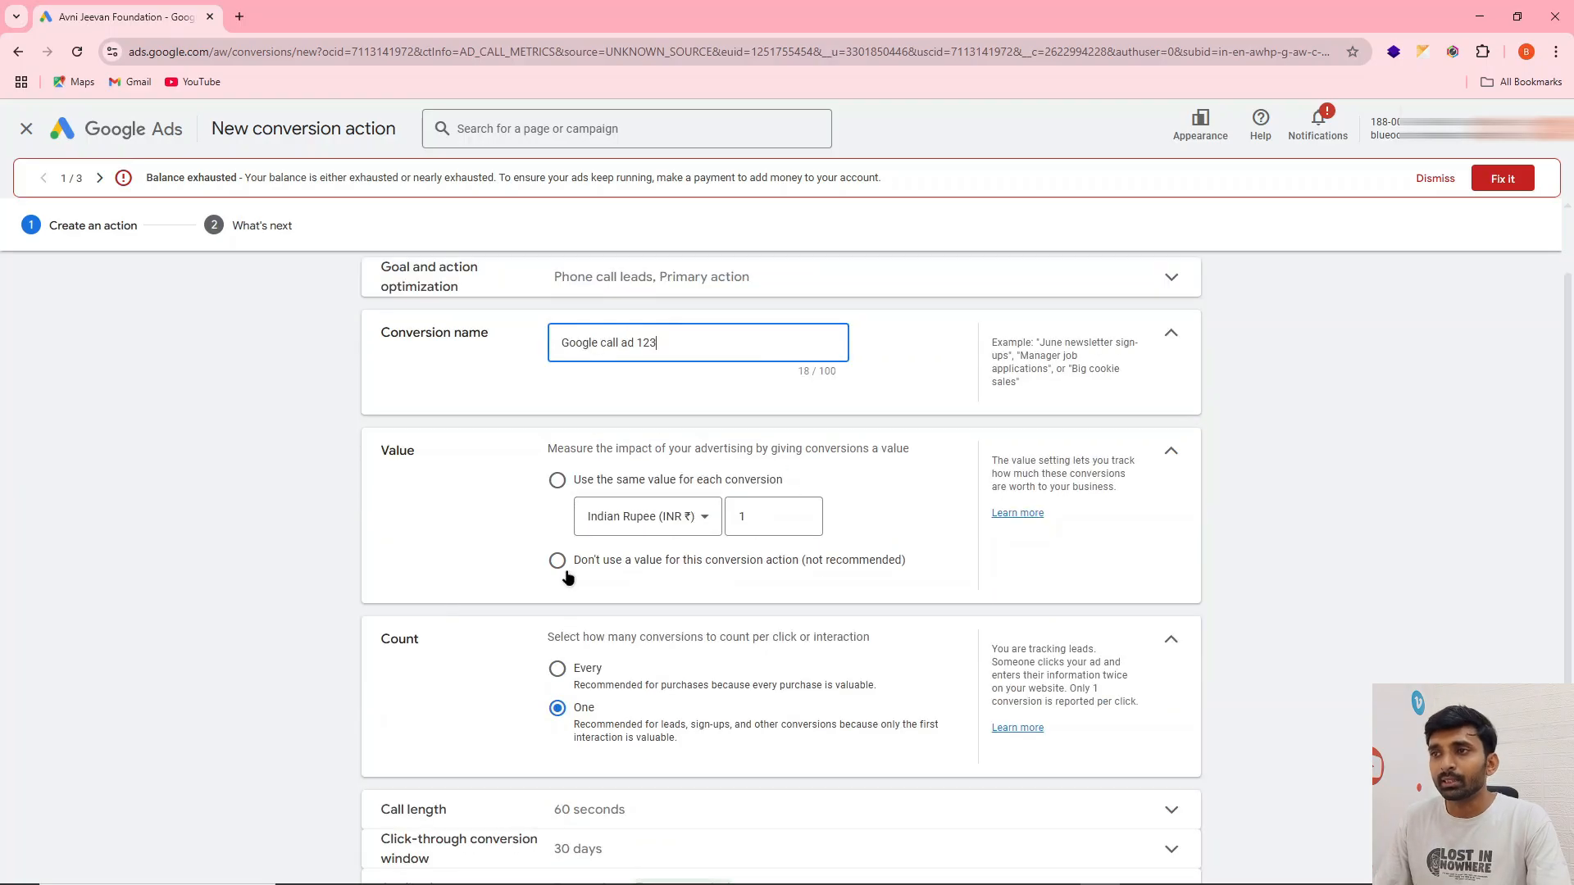
left_click(558, 481)
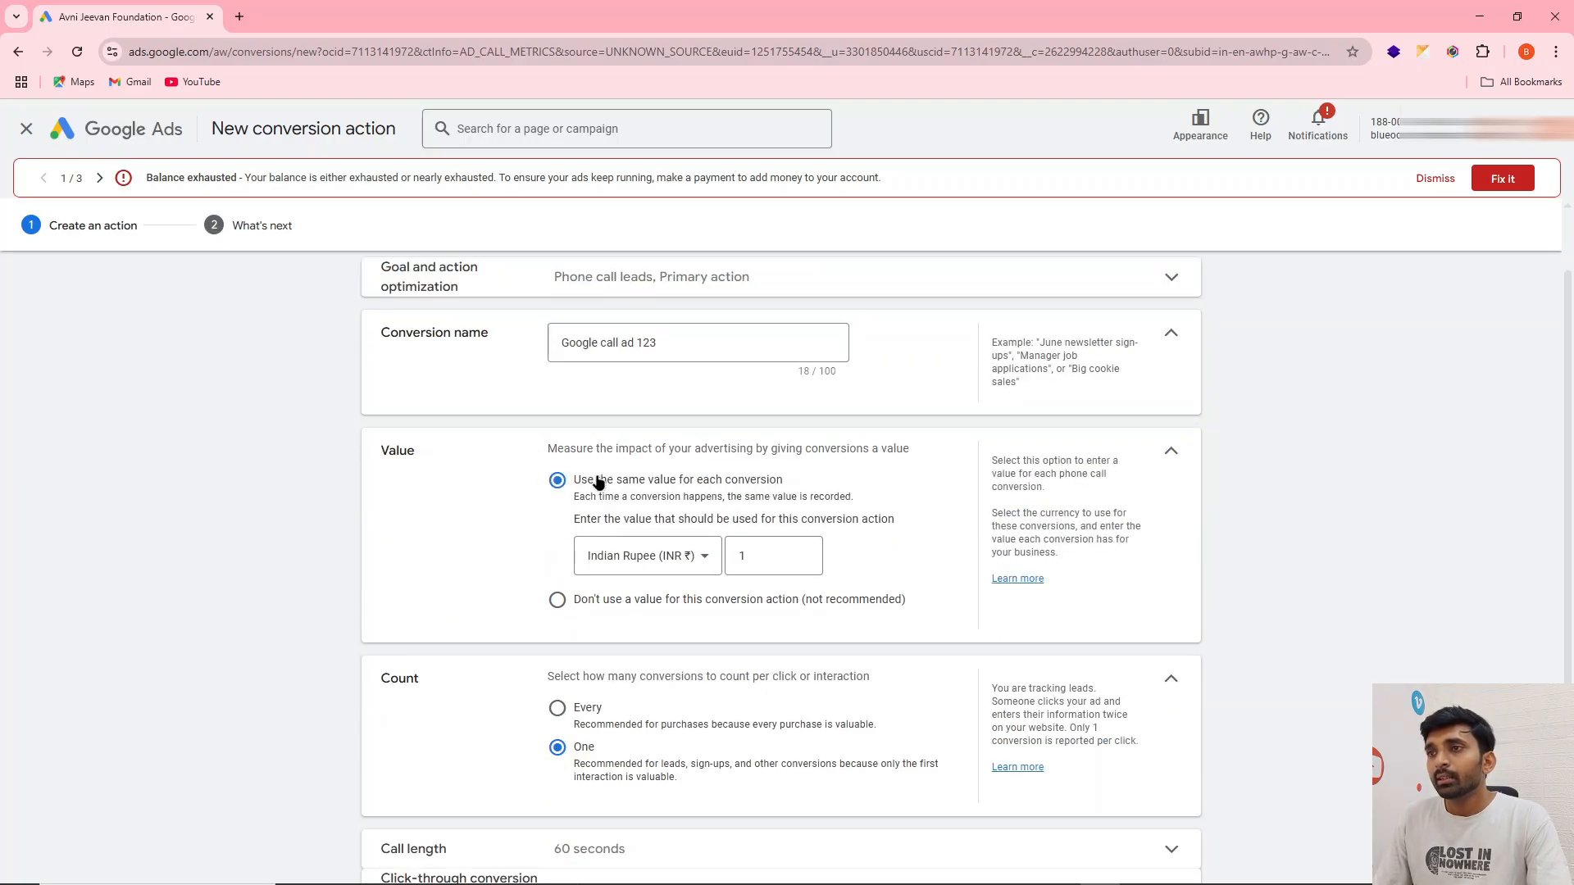
scroll(779, 468, "down", 1)
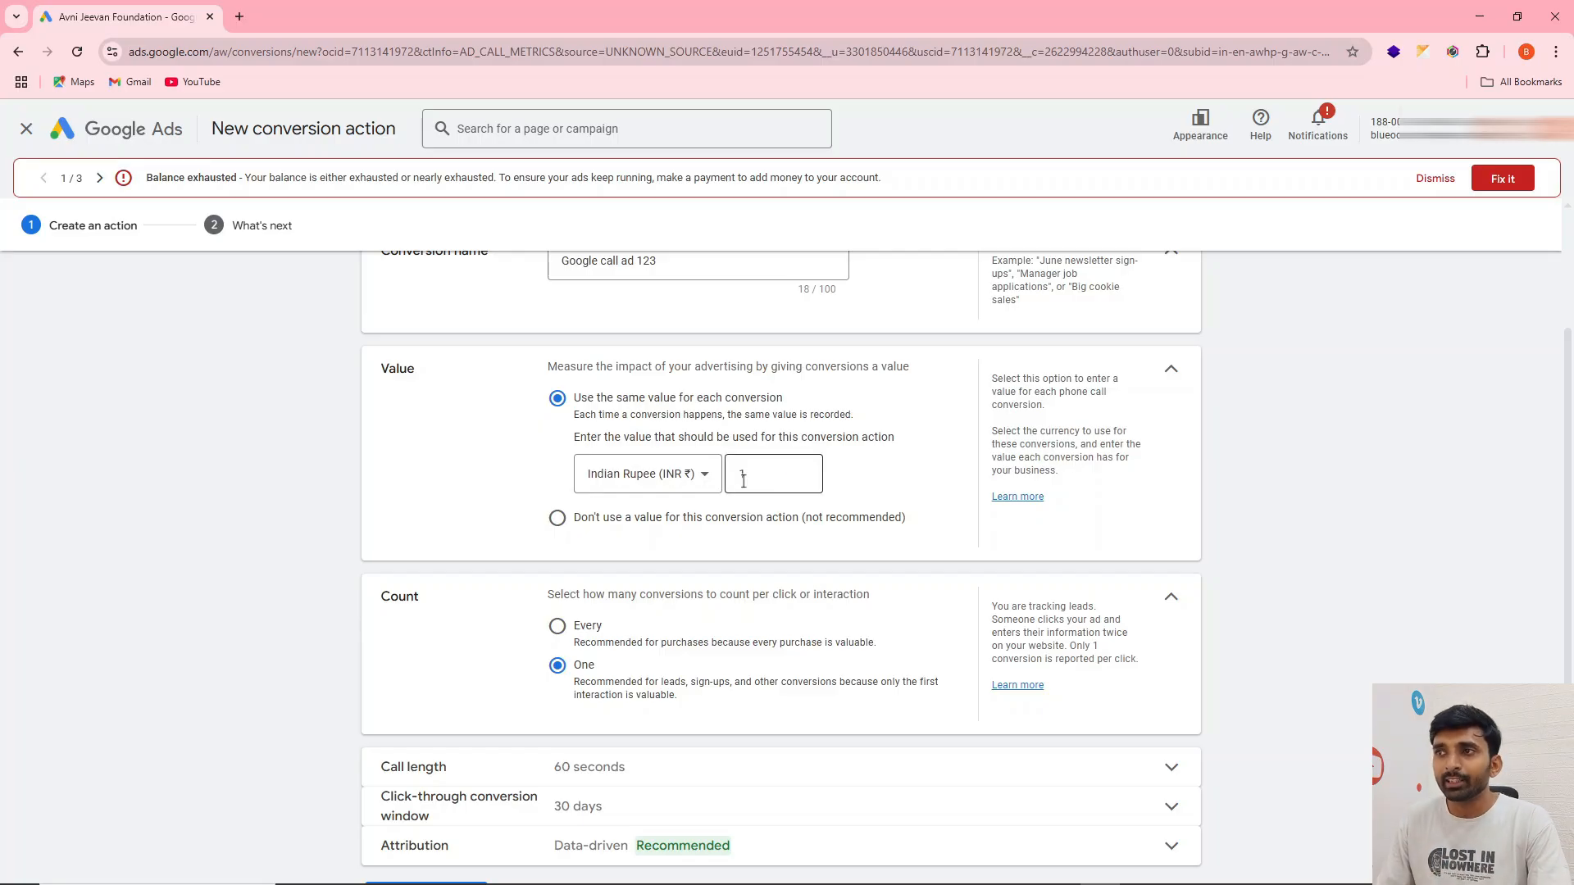
left_click(559, 519)
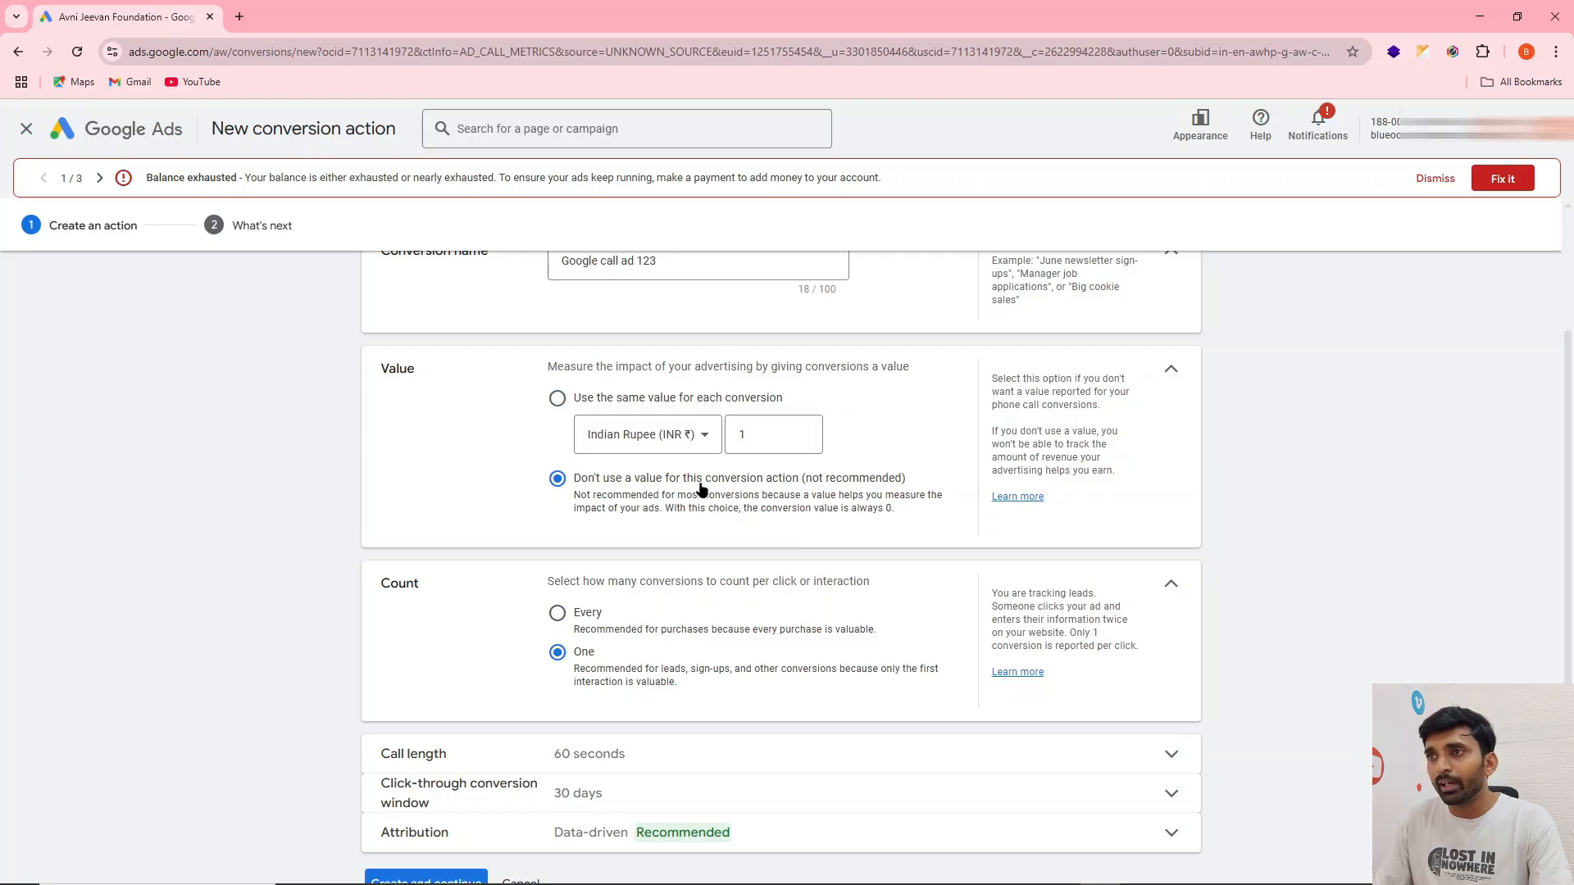
scroll(896, 488, "up", 1)
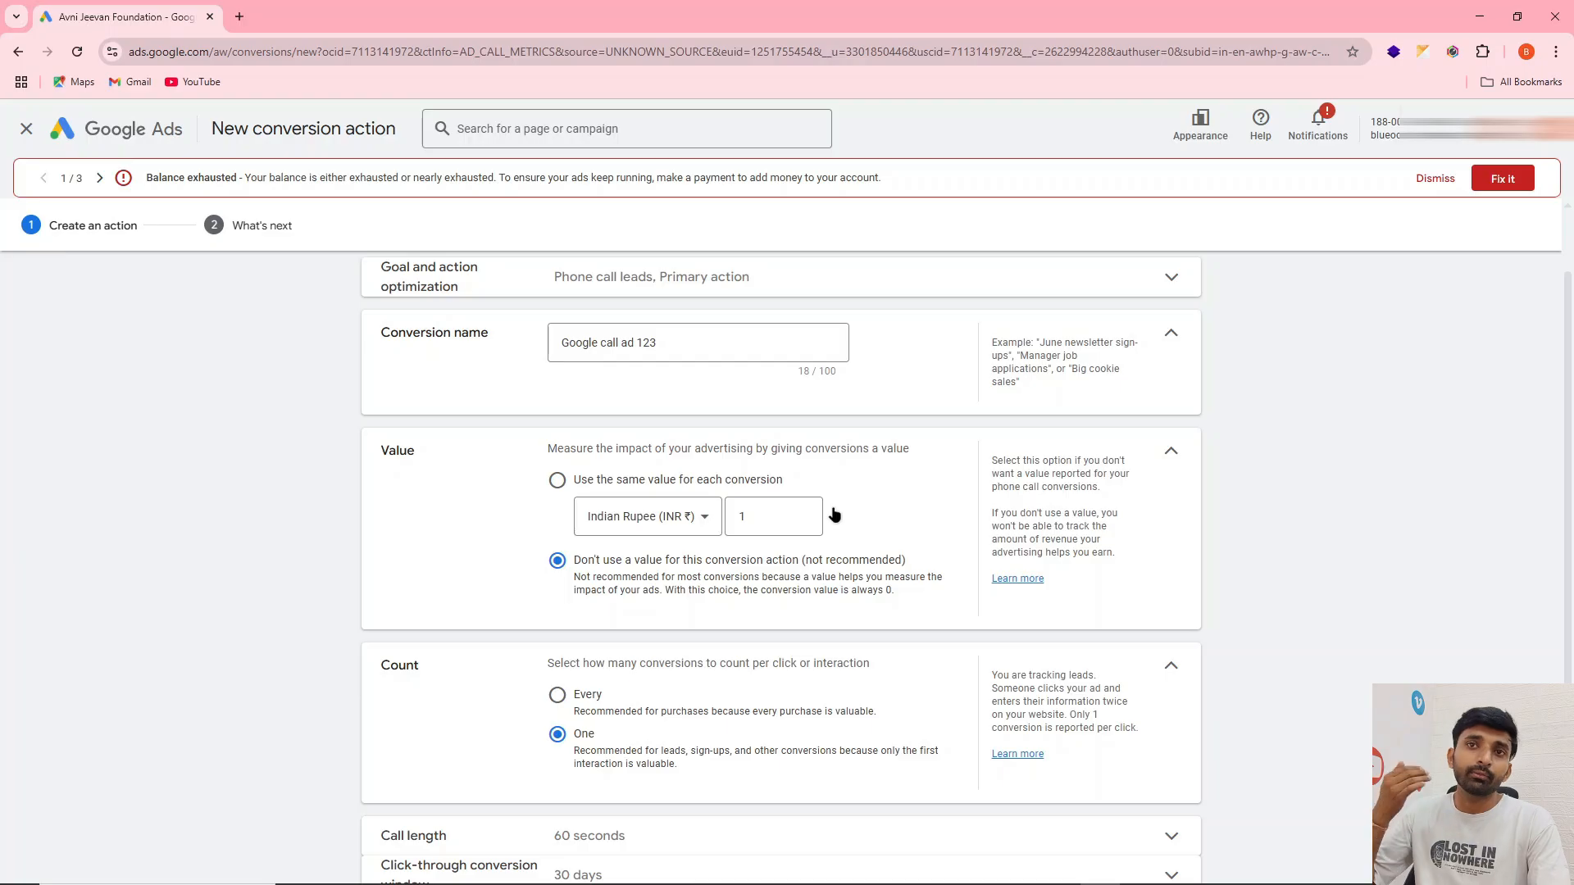
left_click(559, 481)
scroll(766, 480, "down", 1)
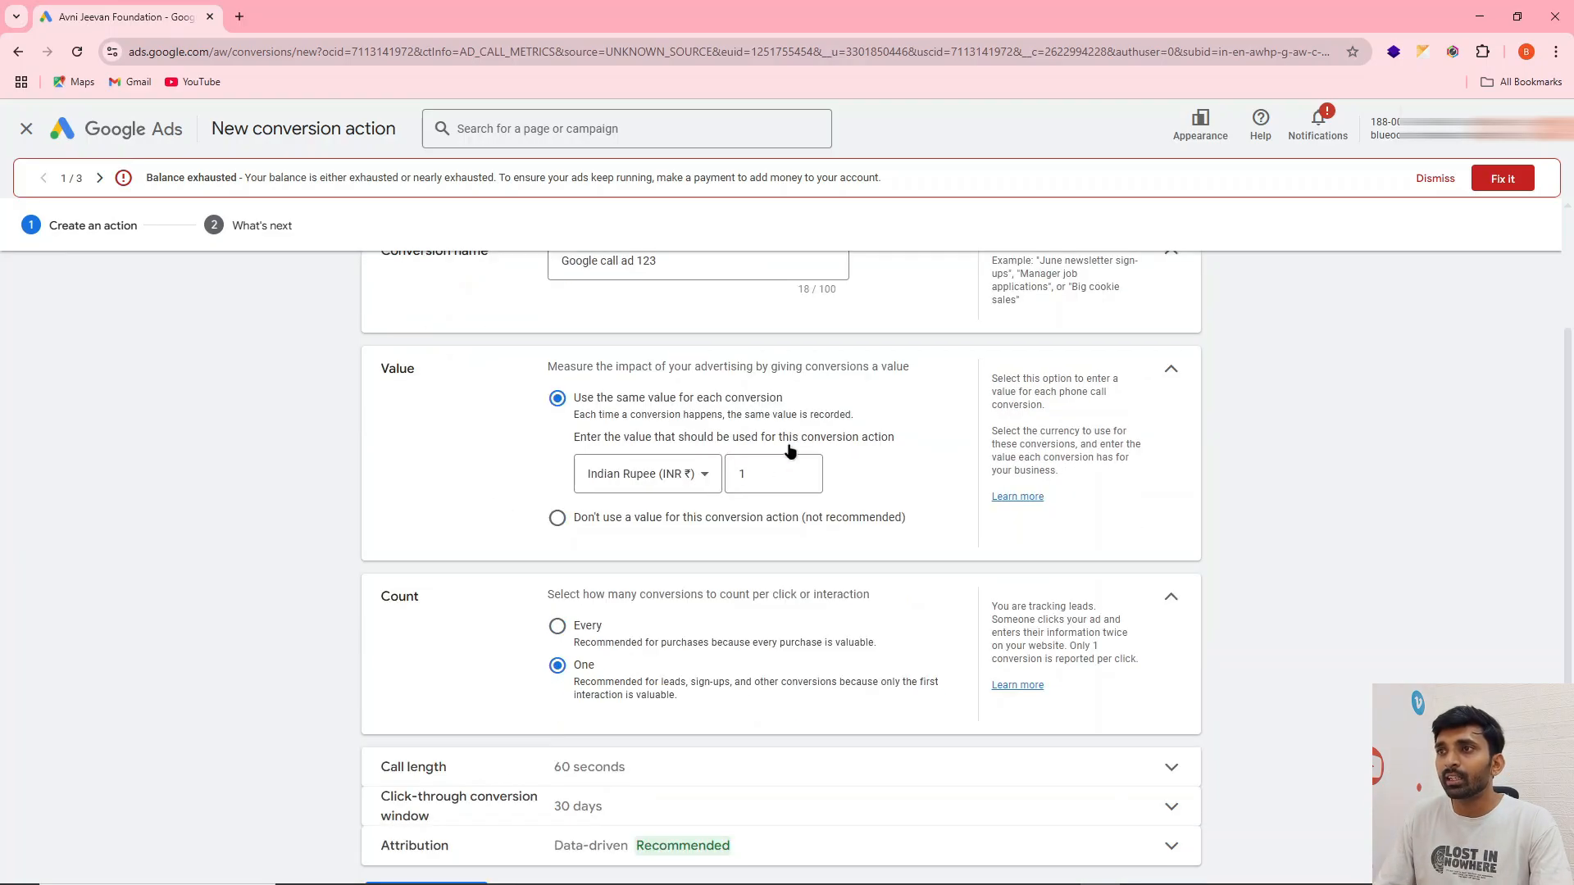
left_click(758, 478)
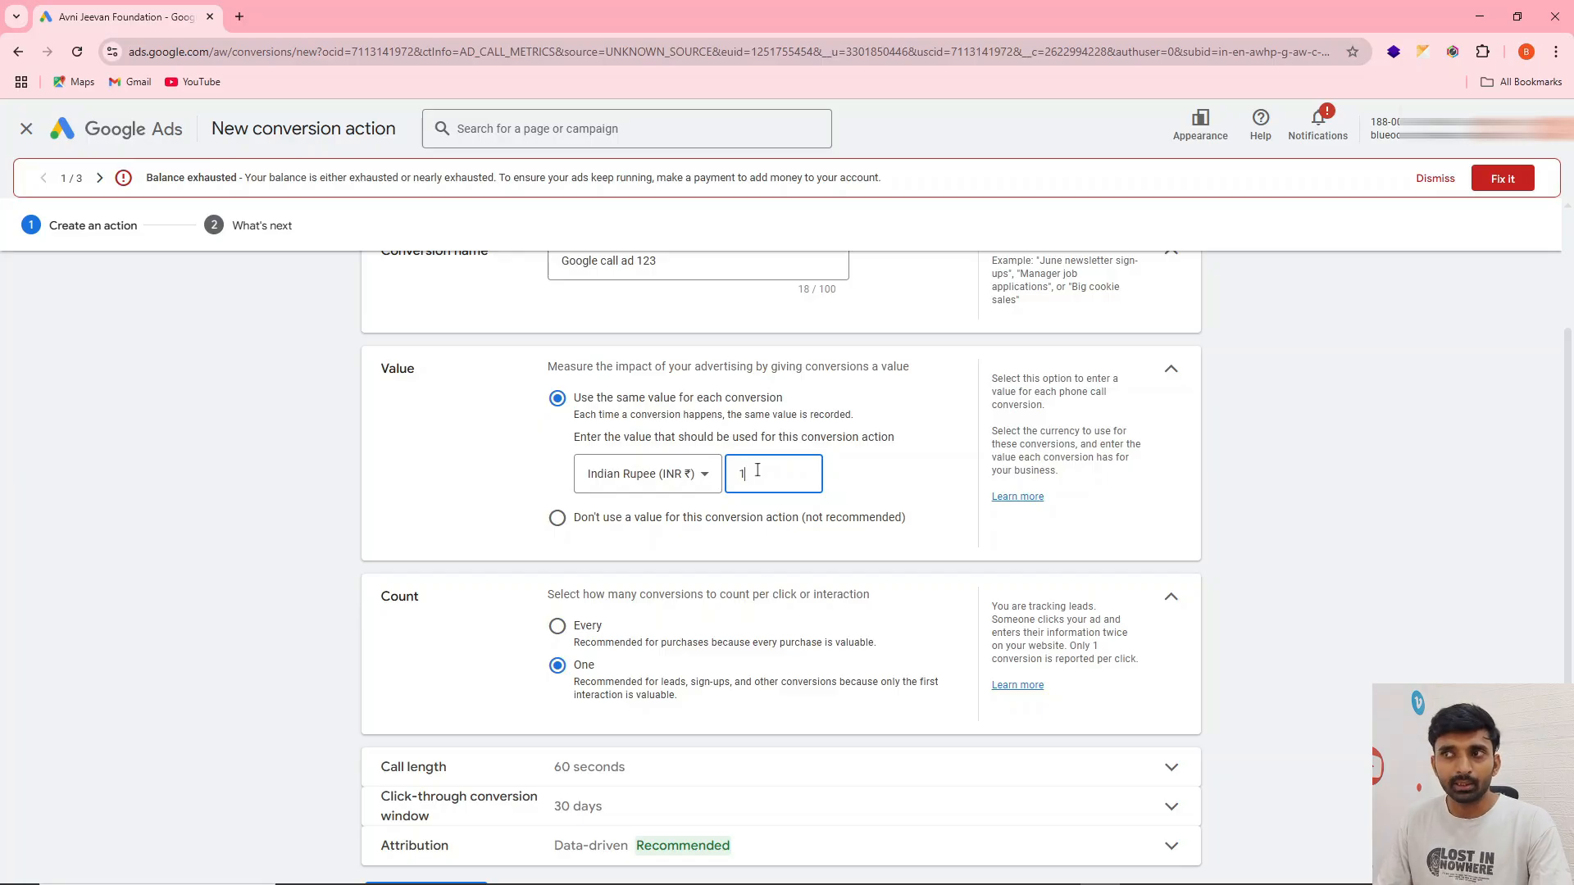
Set the minimum call length that counts as a conversion to 25 seconds
scroll(756, 470, "down", 1)
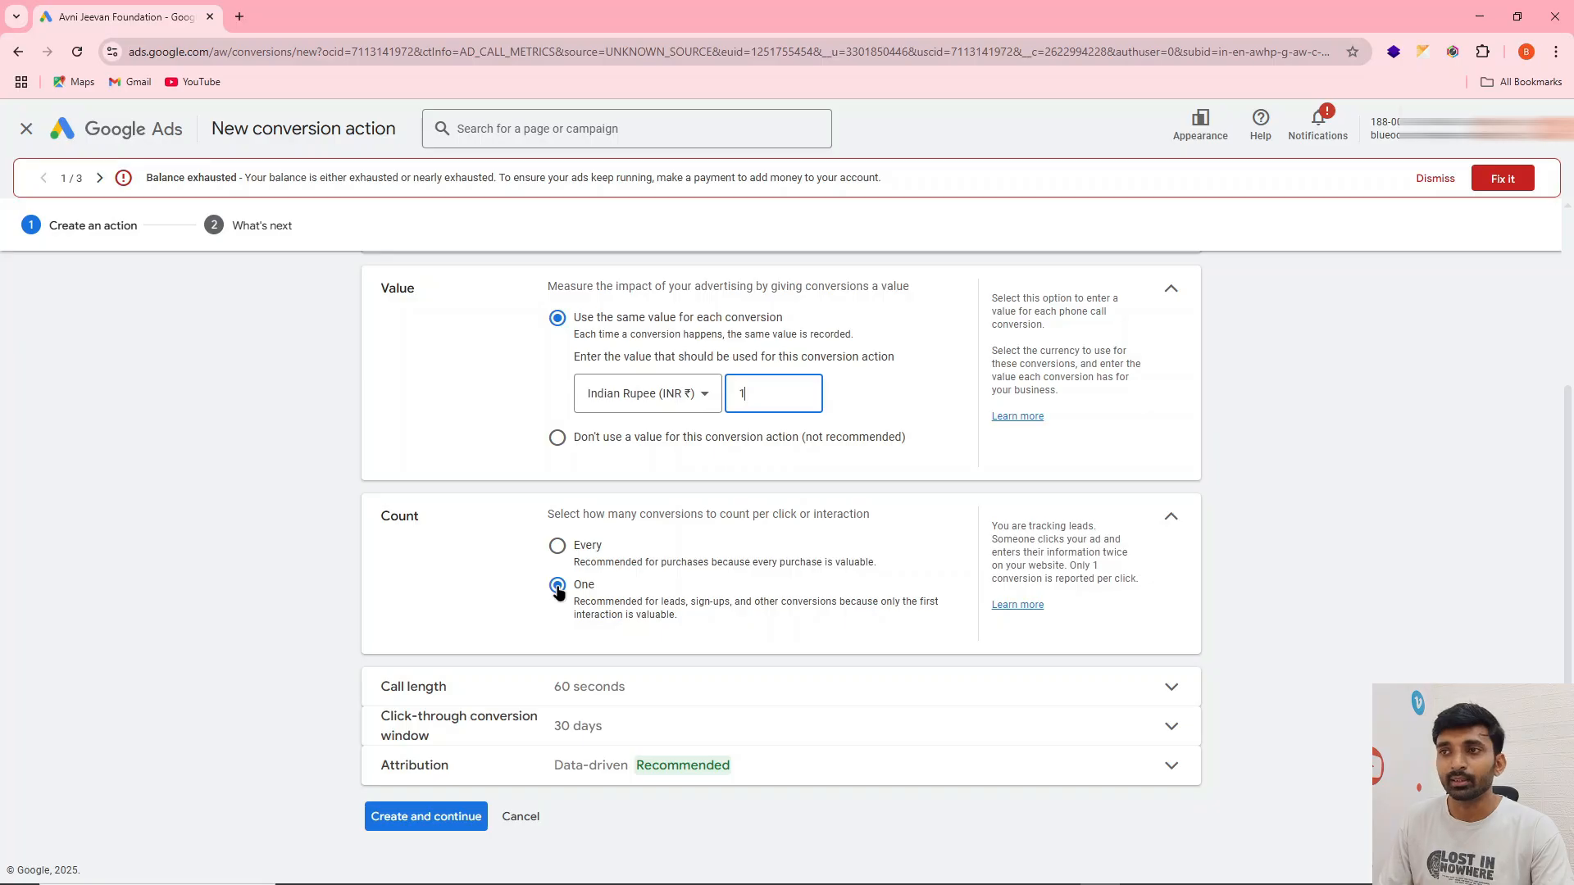
left_click(605, 684)
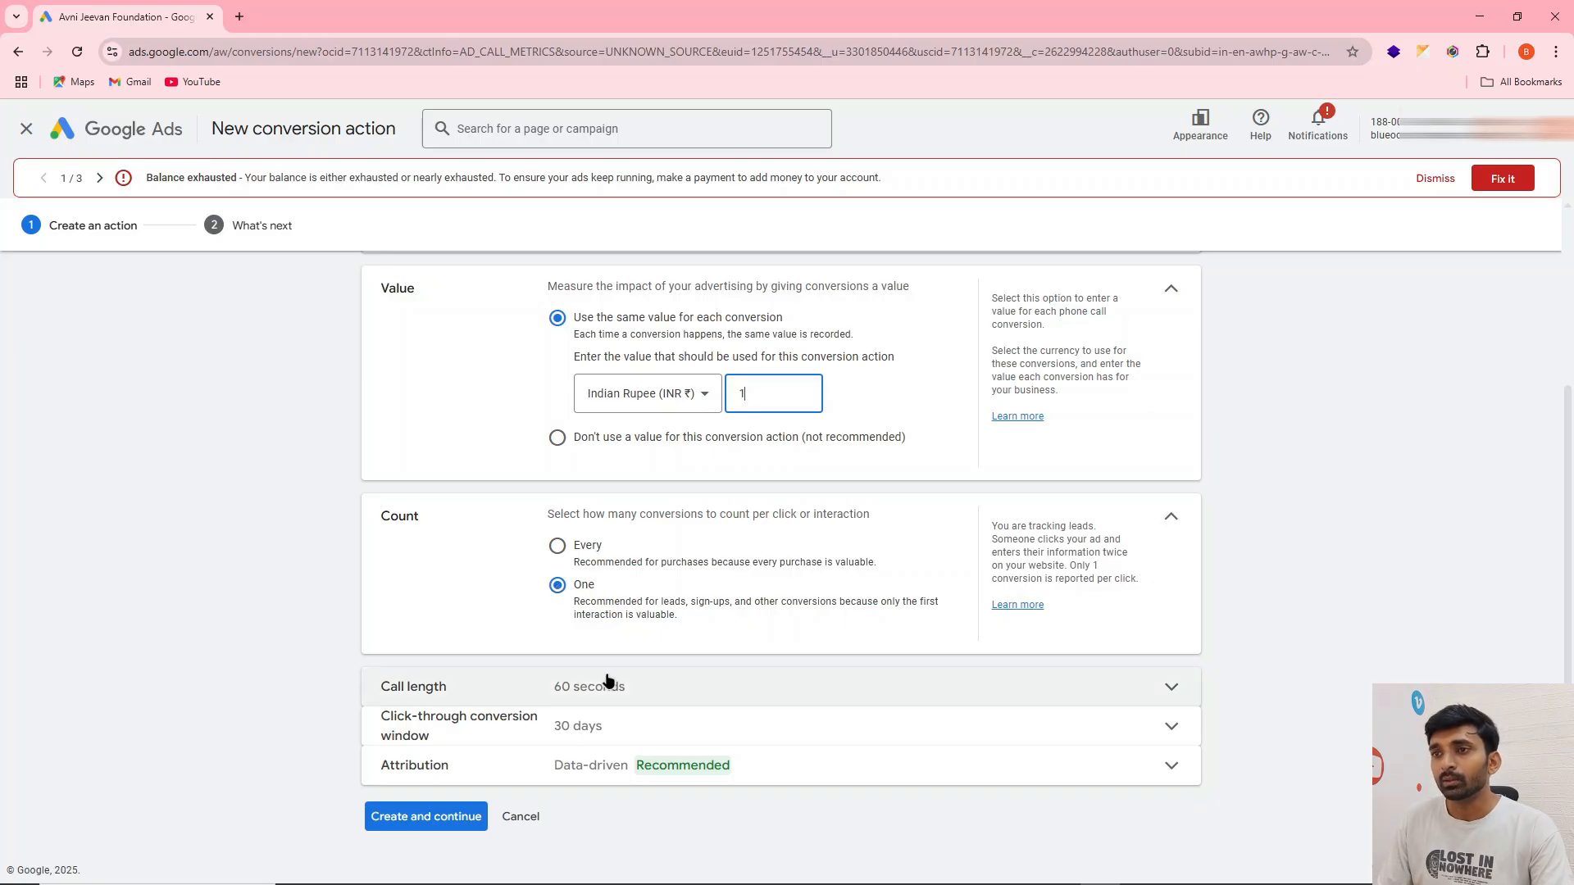
scroll(867, 529, "down", 2)
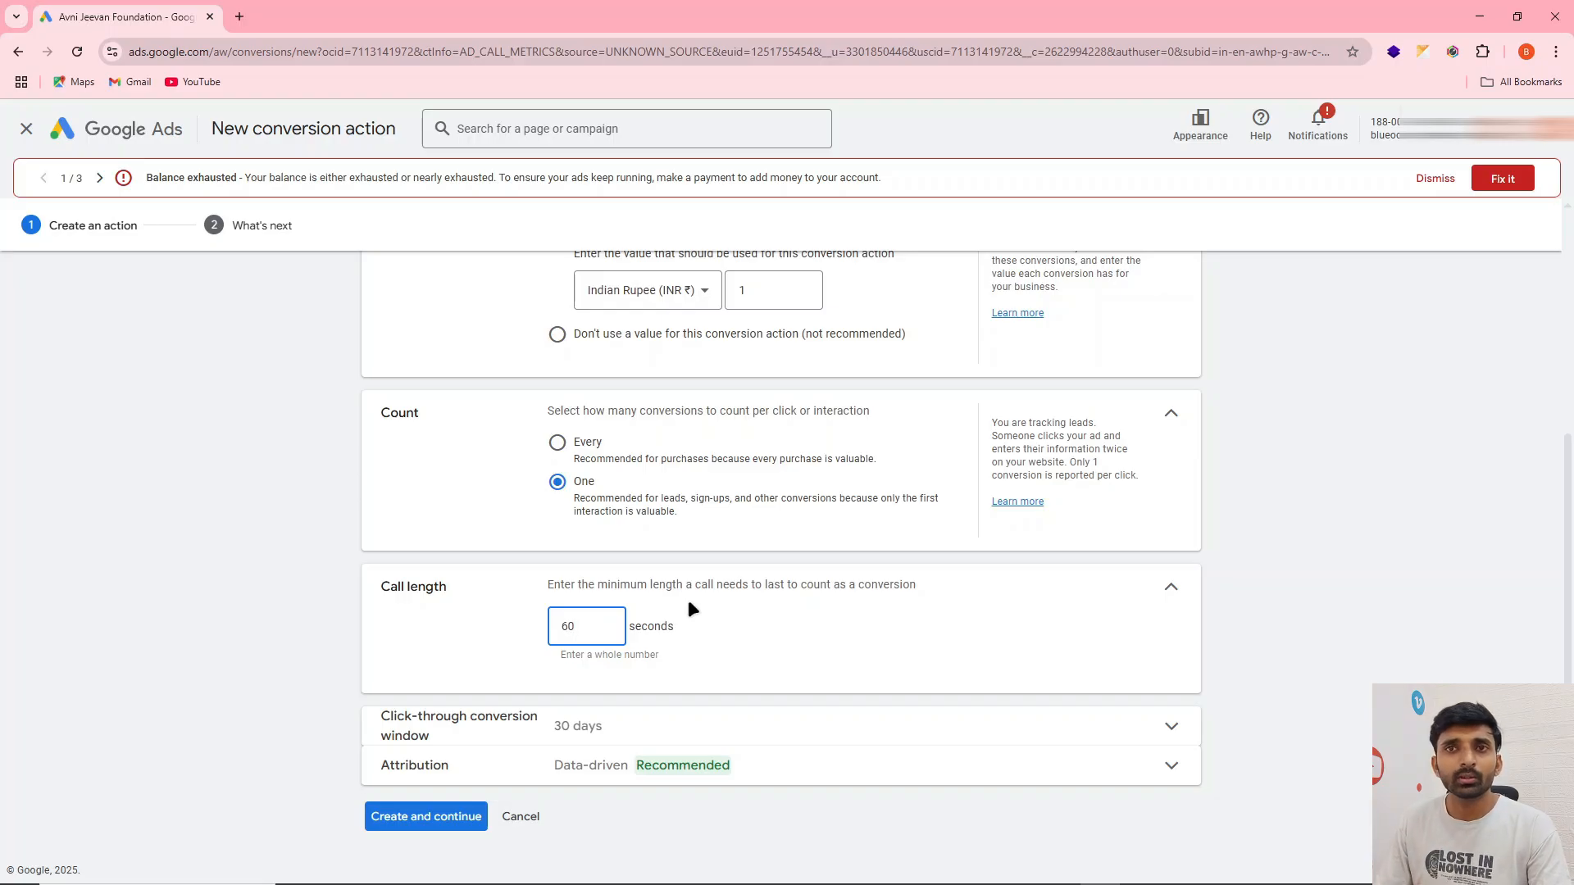
scroll(692, 602, "up", 1)
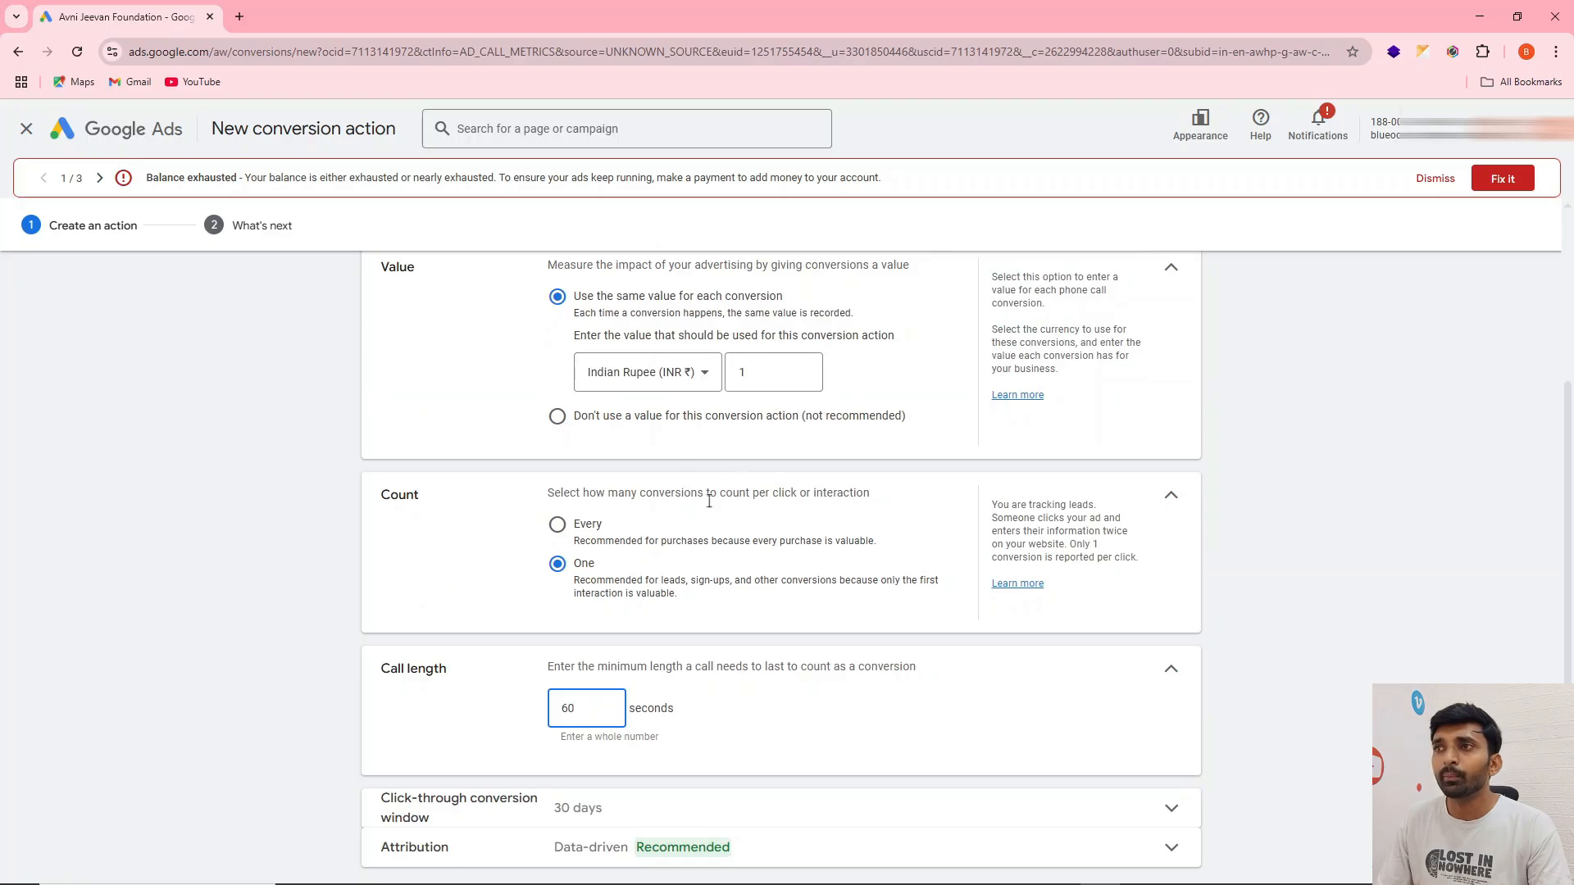
scroll(707, 517, "down", 1)
left_click_drag(587, 616, 559, 627)
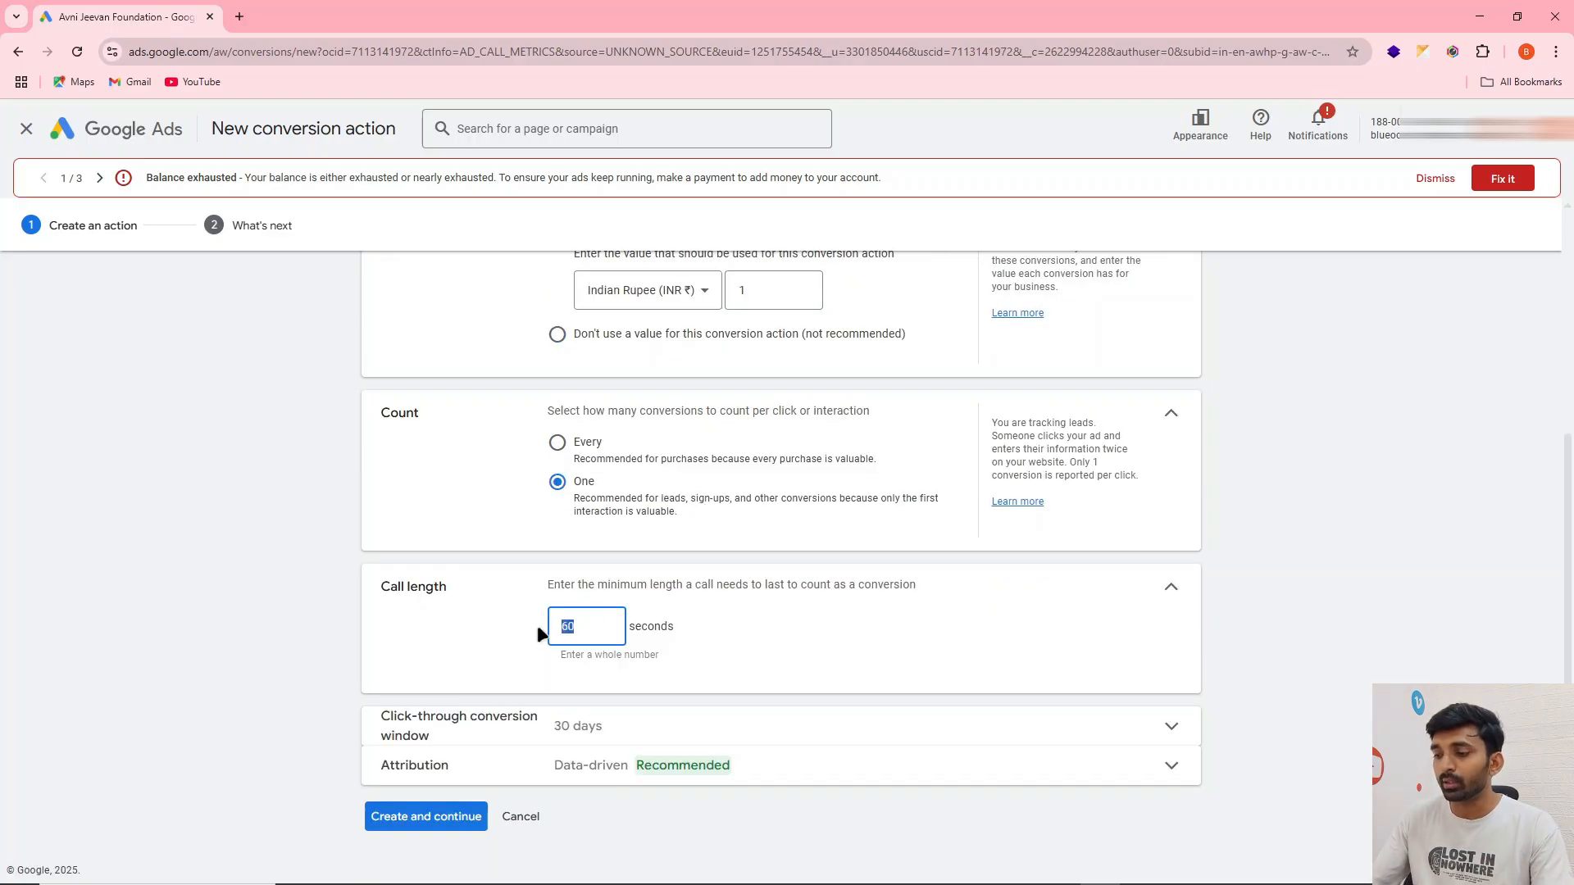
left_click(742, 666)
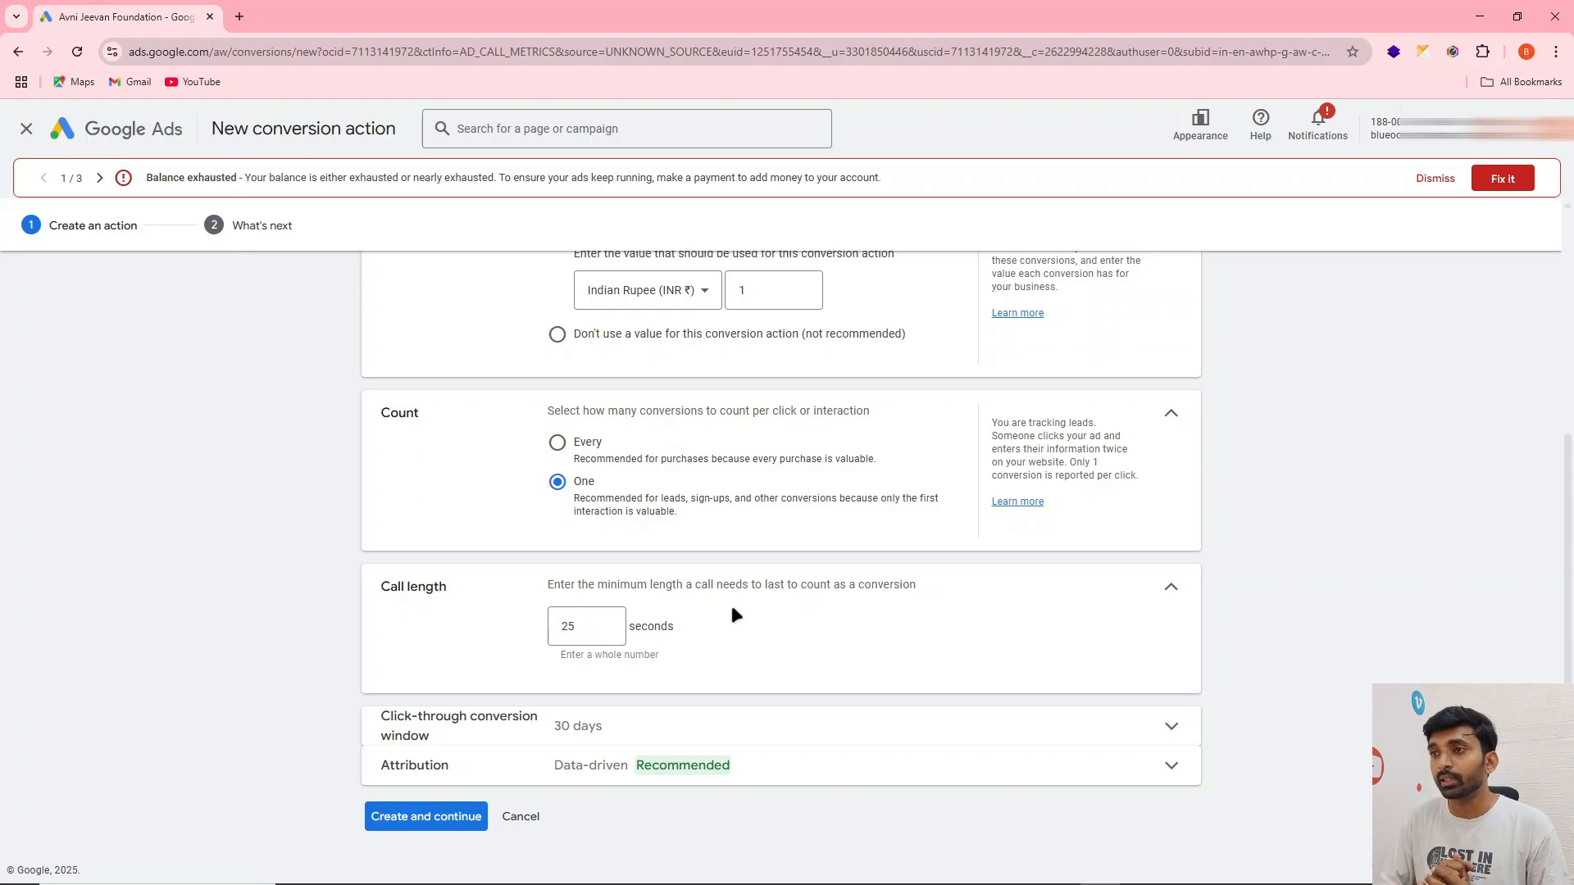
left_click(595, 632)
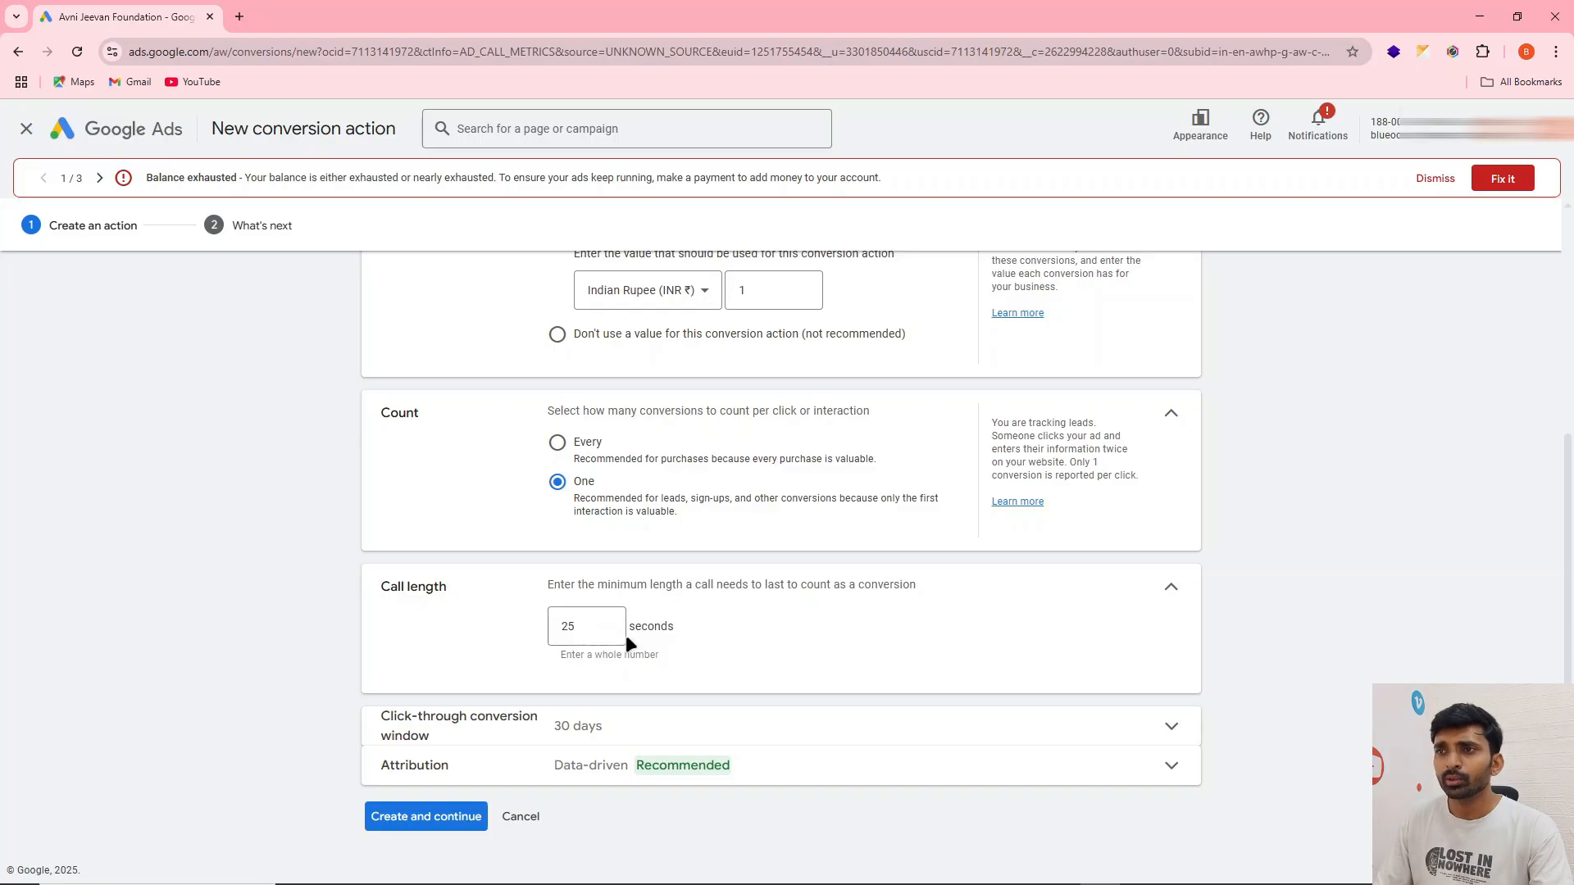
left_click(598, 623)
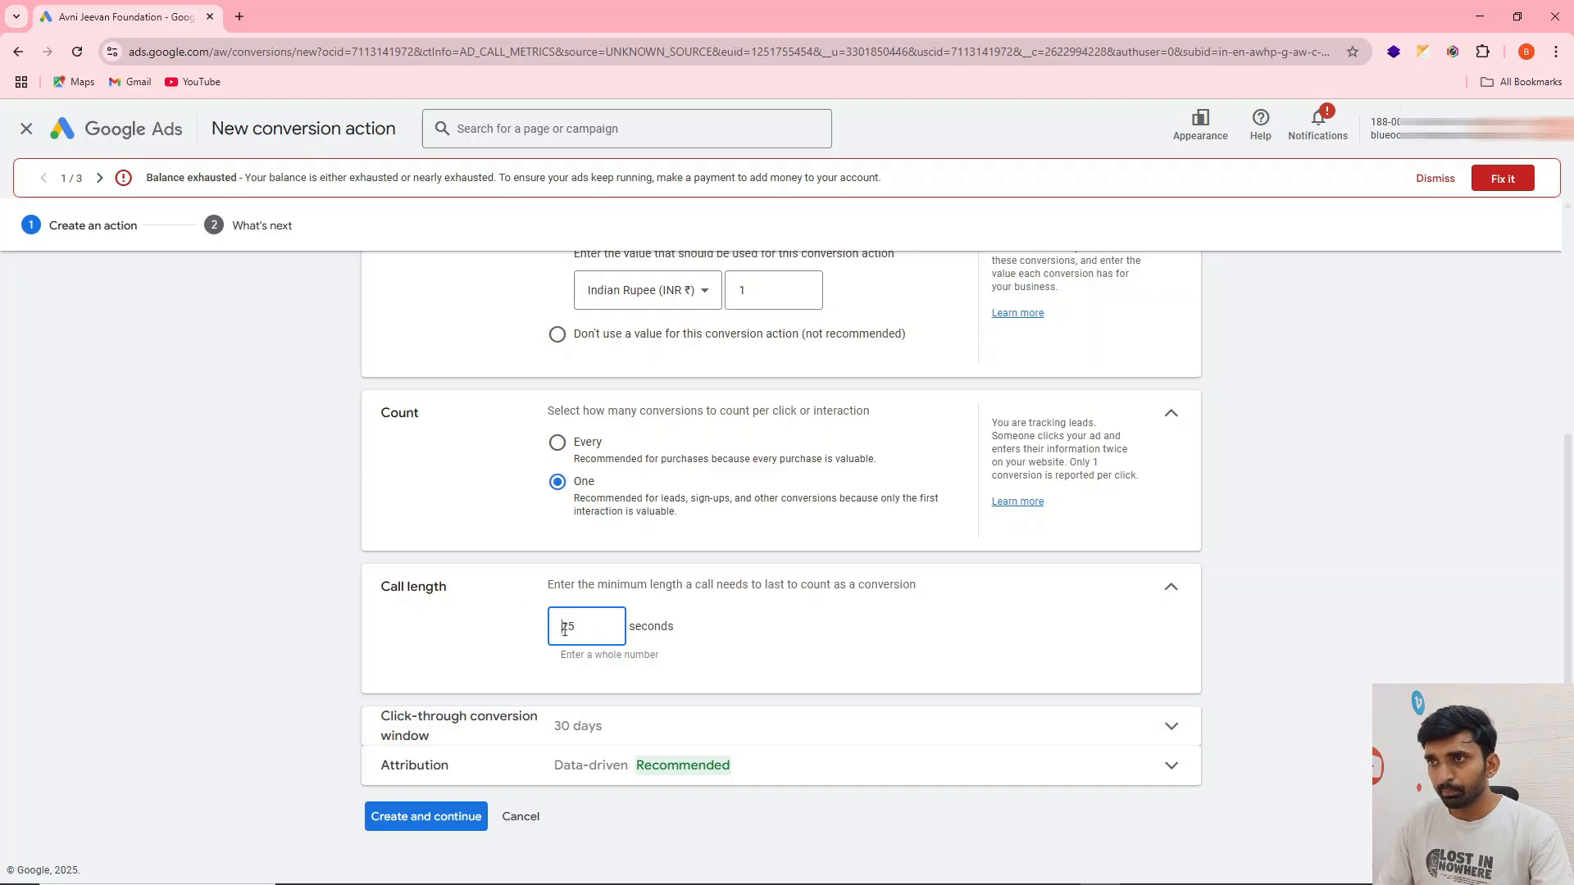
left_click(476, 609)
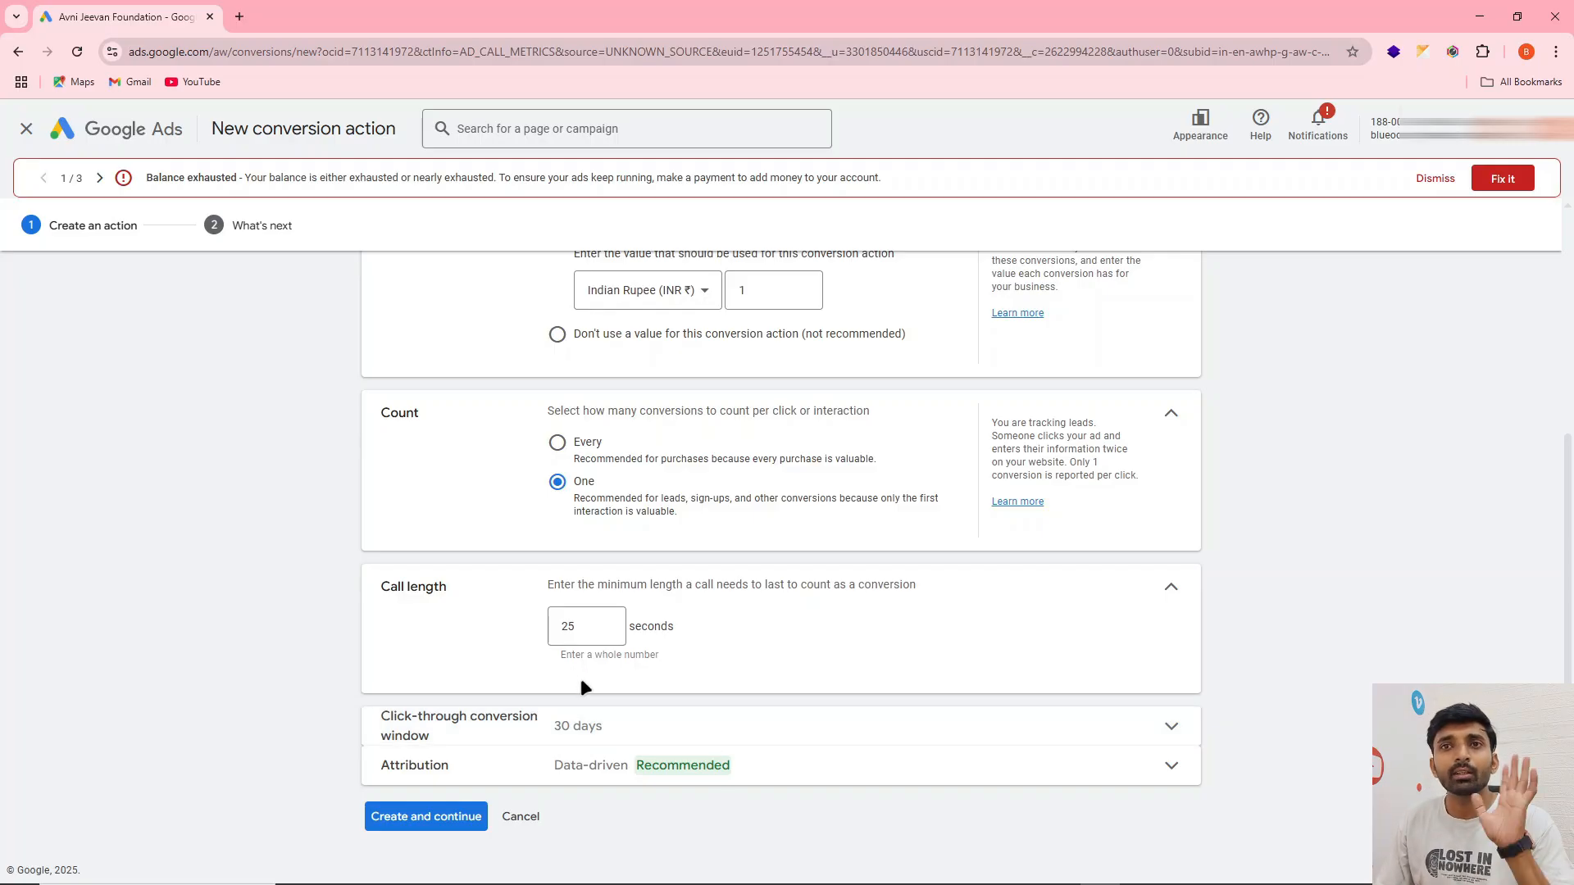
Review the attribution models available for the conversion action, leaving Data-driven selected
left_click(818, 782)
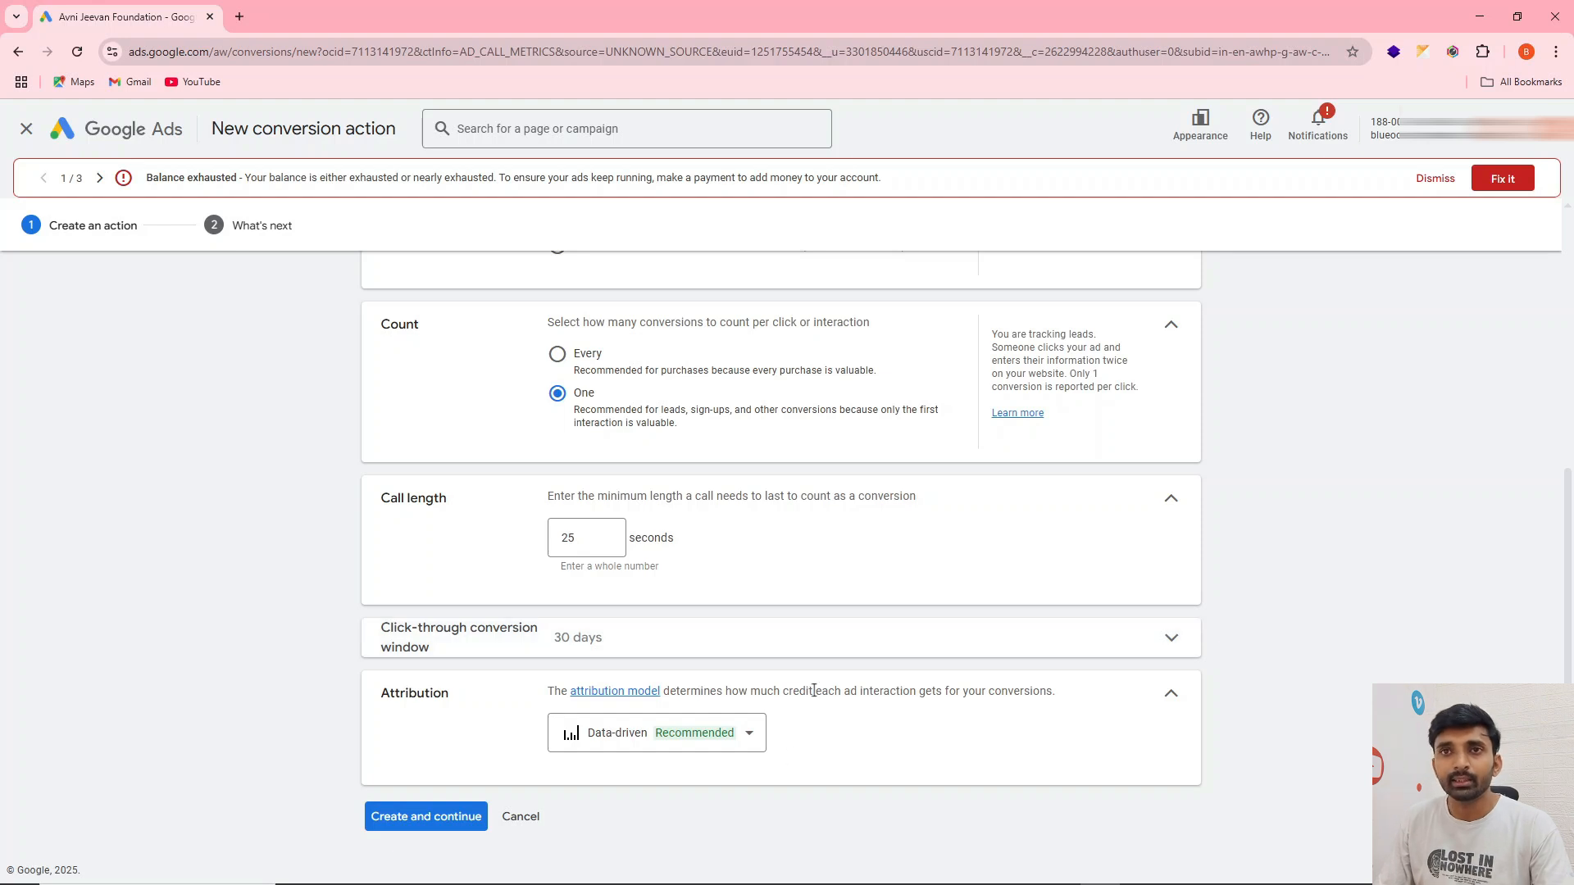
left_click(748, 733)
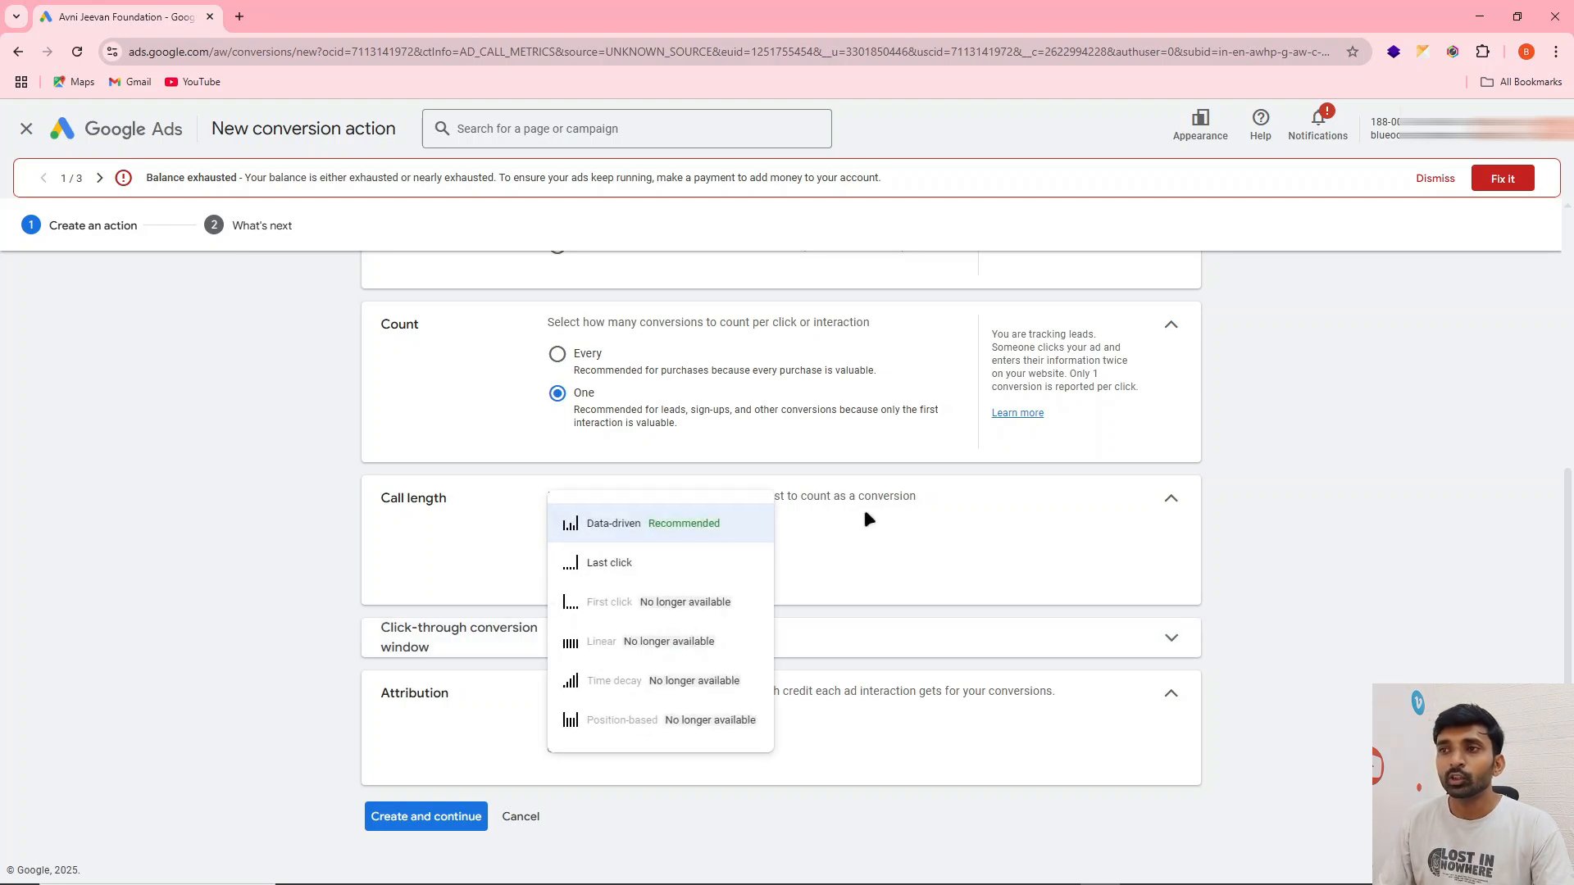
left_click(900, 745)
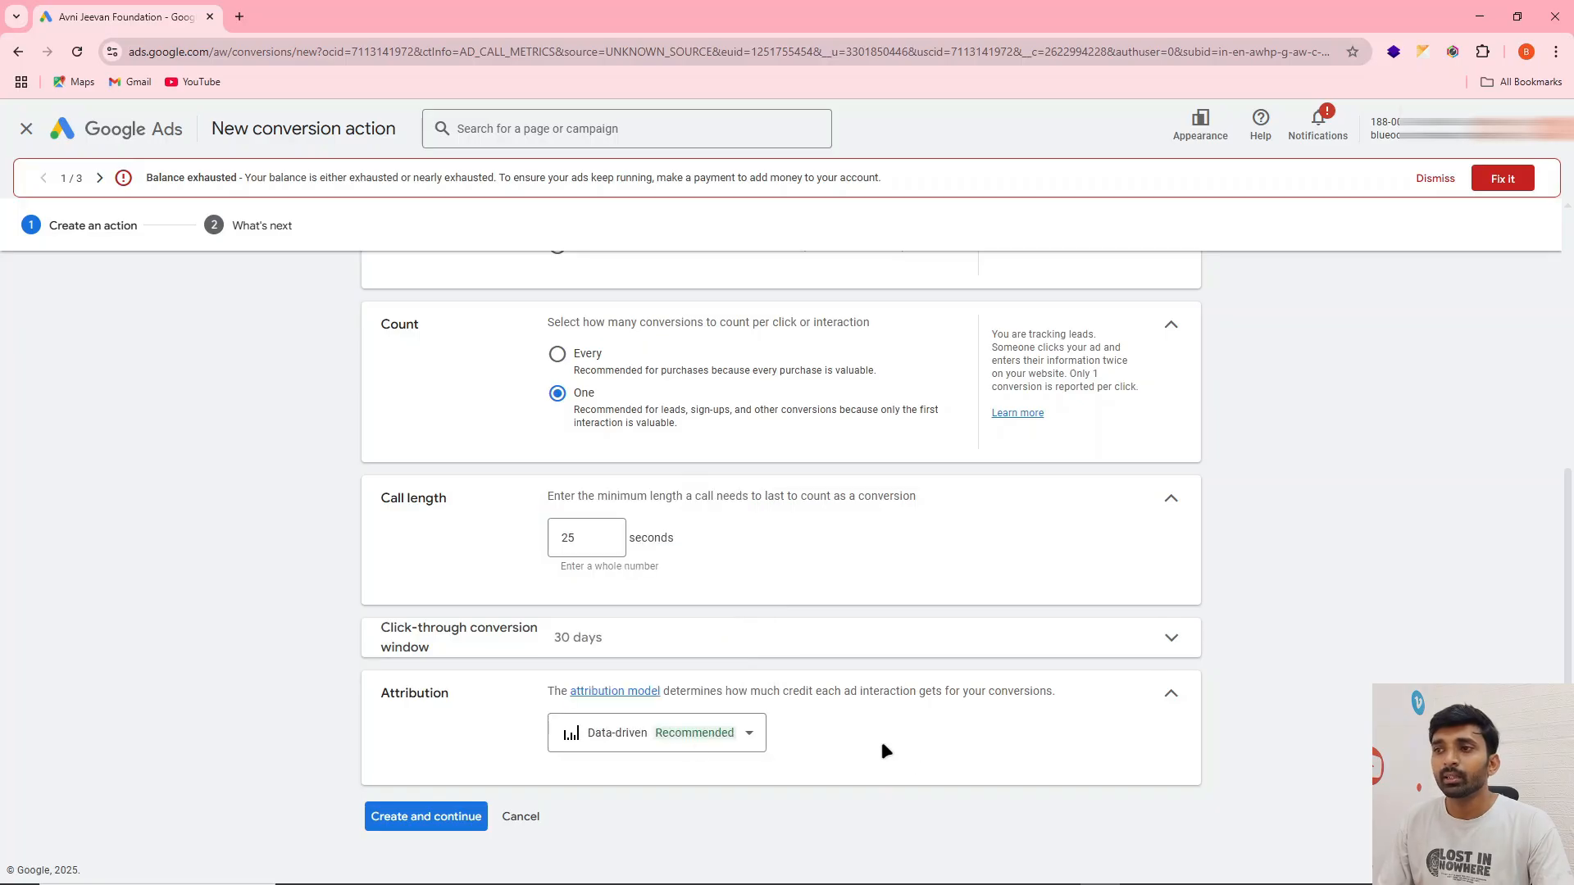
left_click(732, 743)
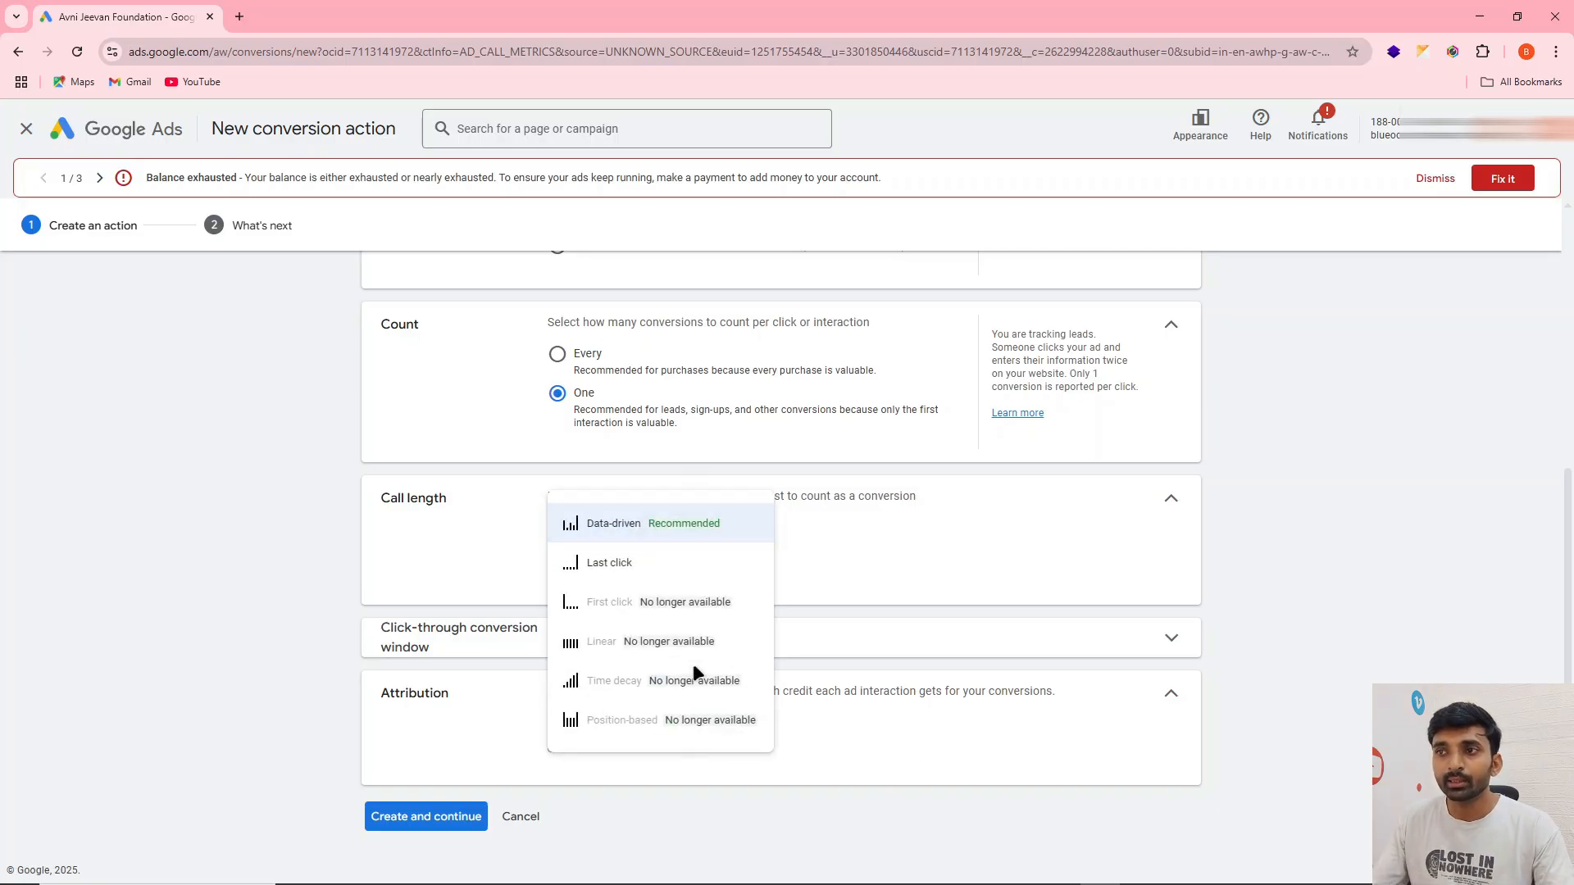
left_click(900, 737)
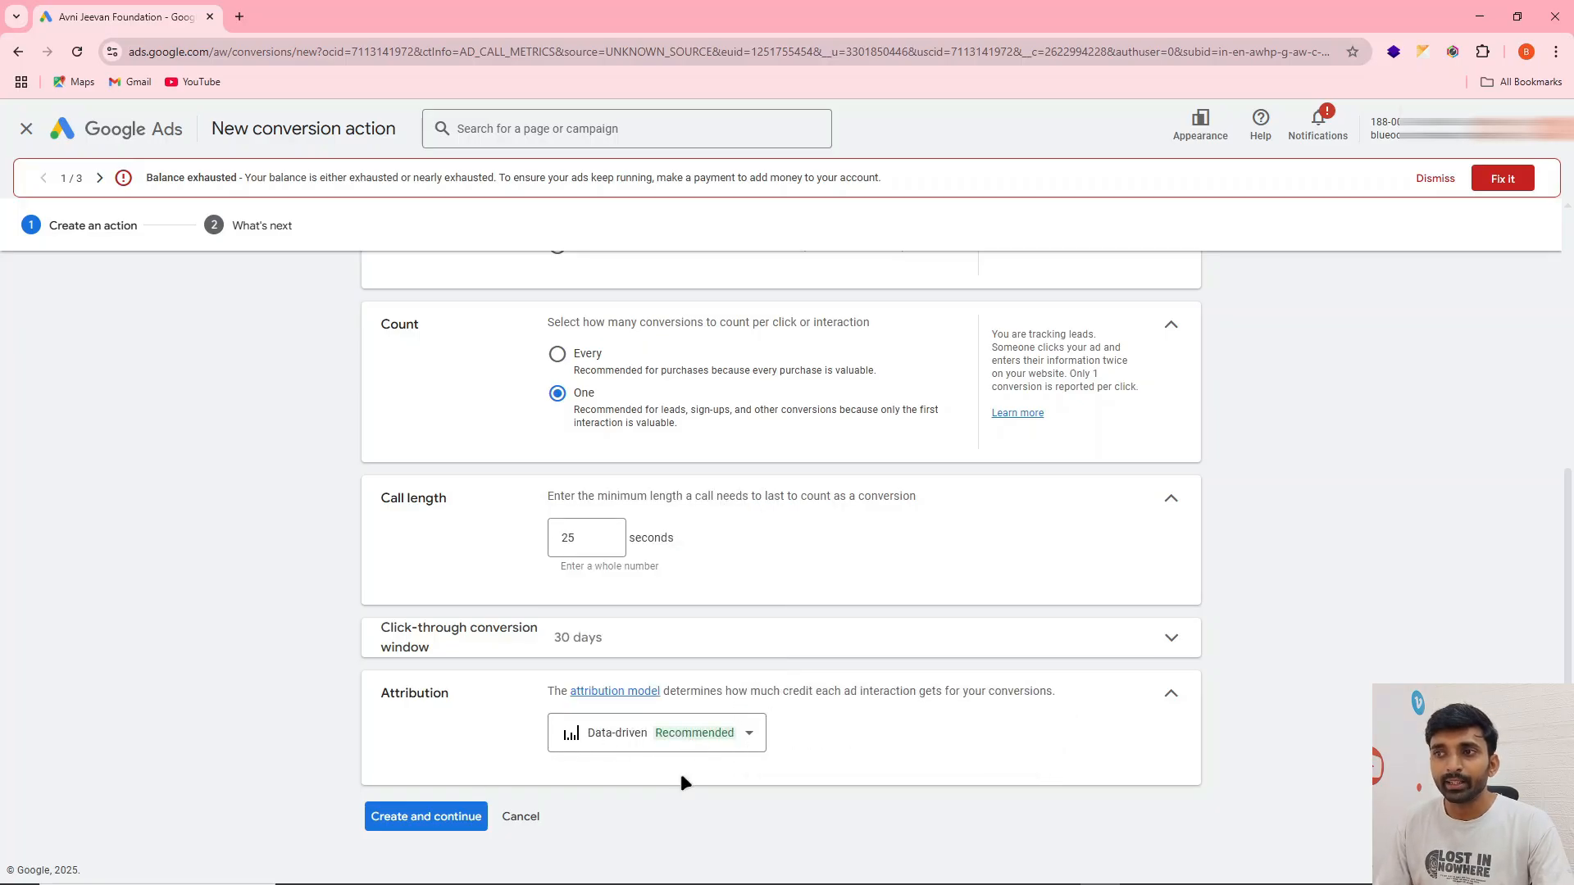
Create the conversion action and finish its setup, returning to the conversion goals summary
left_click(394, 820)
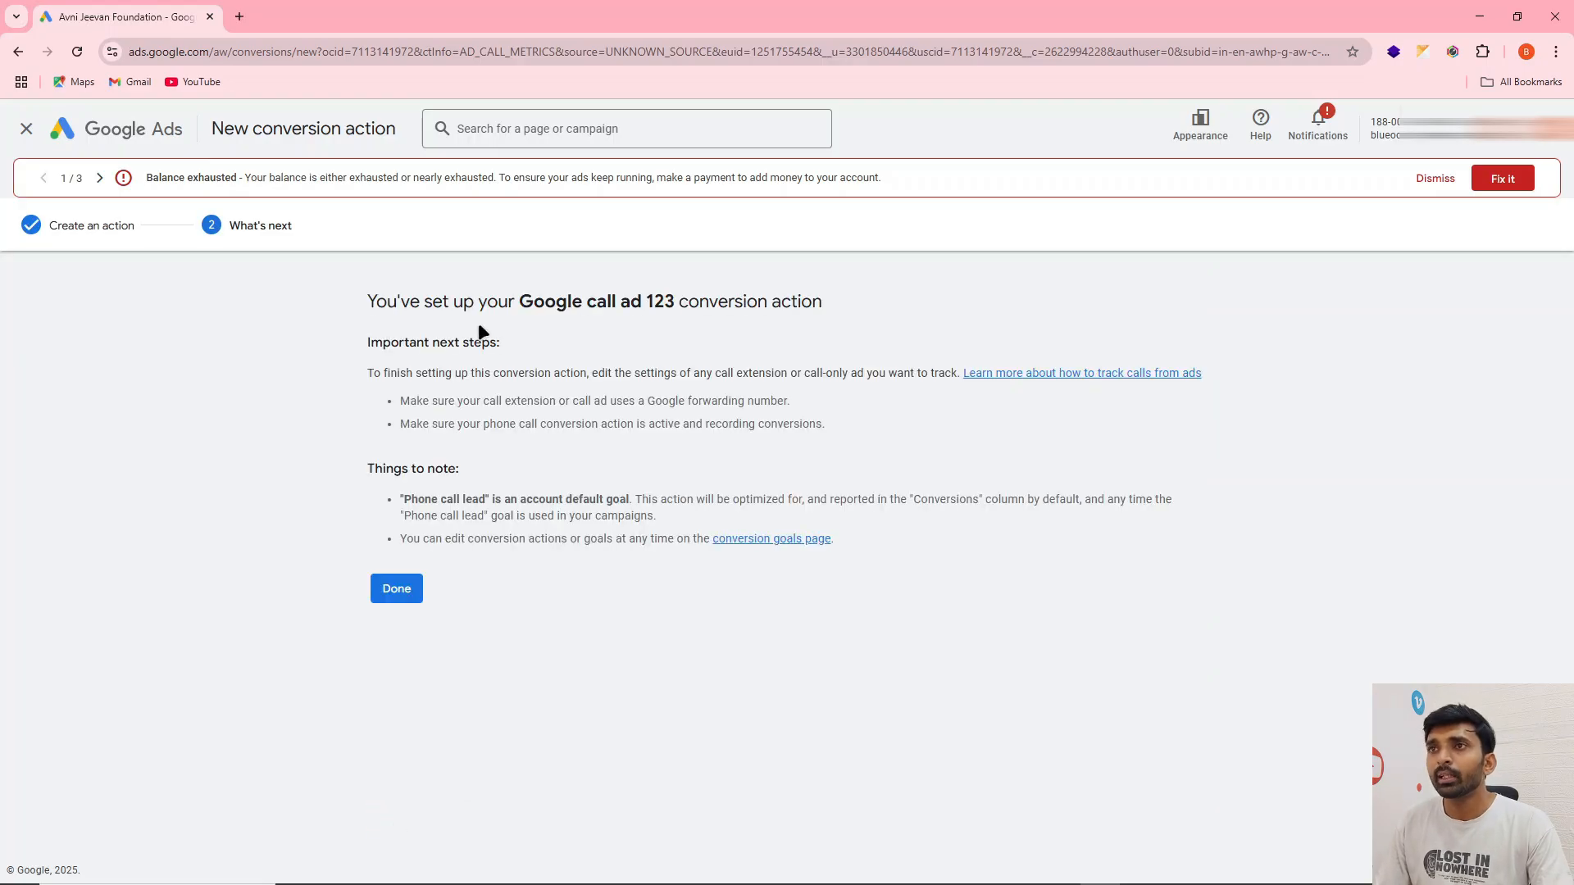
left_click_drag(518, 300, 674, 302)
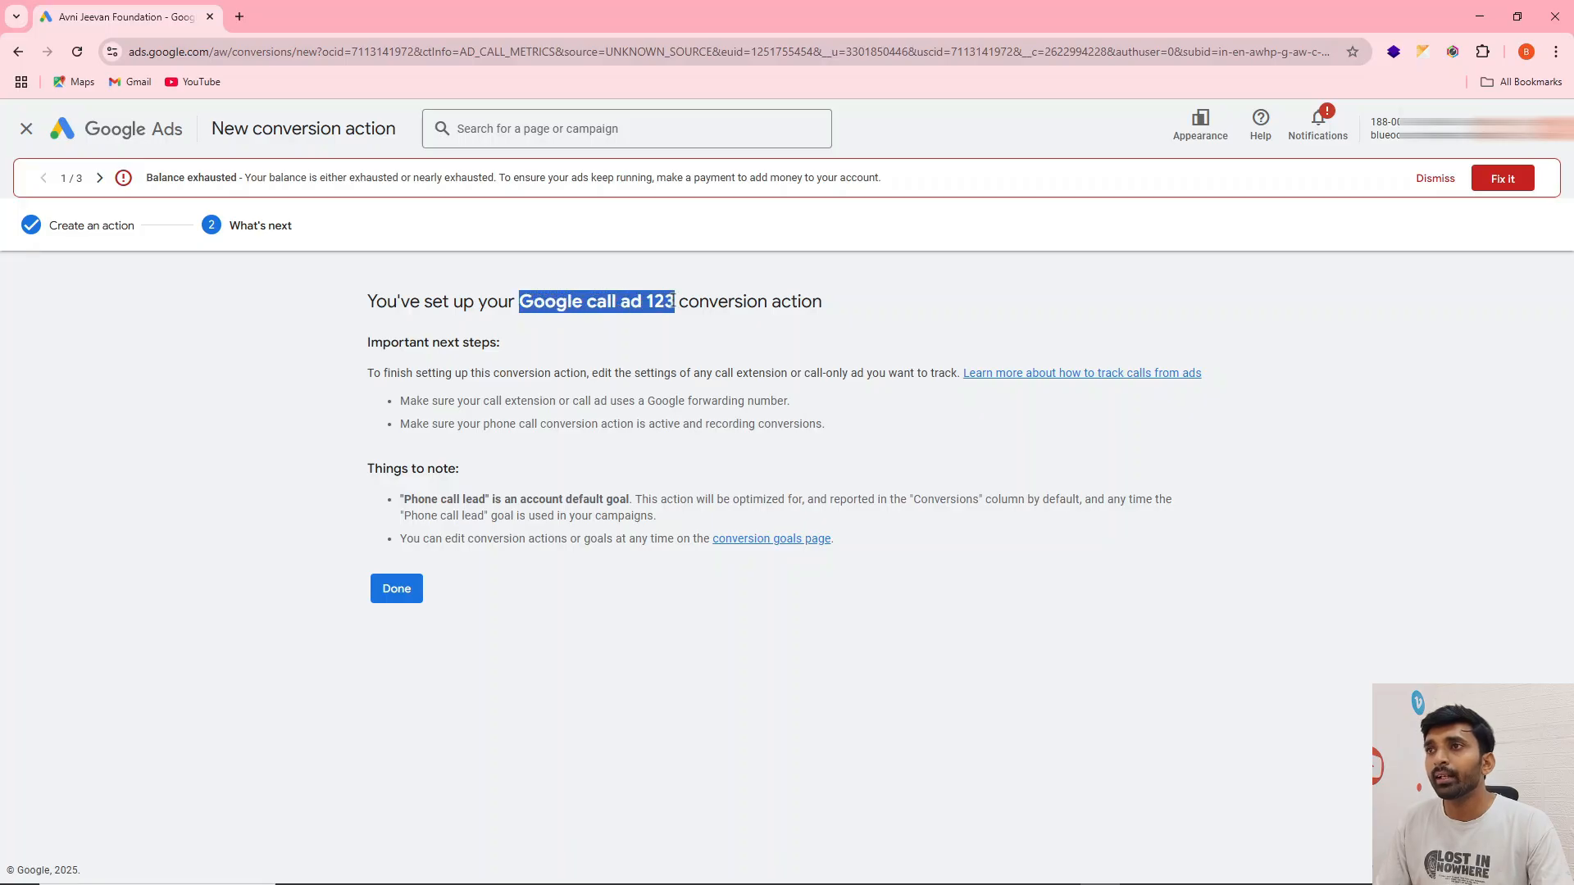
left_click(394, 586)
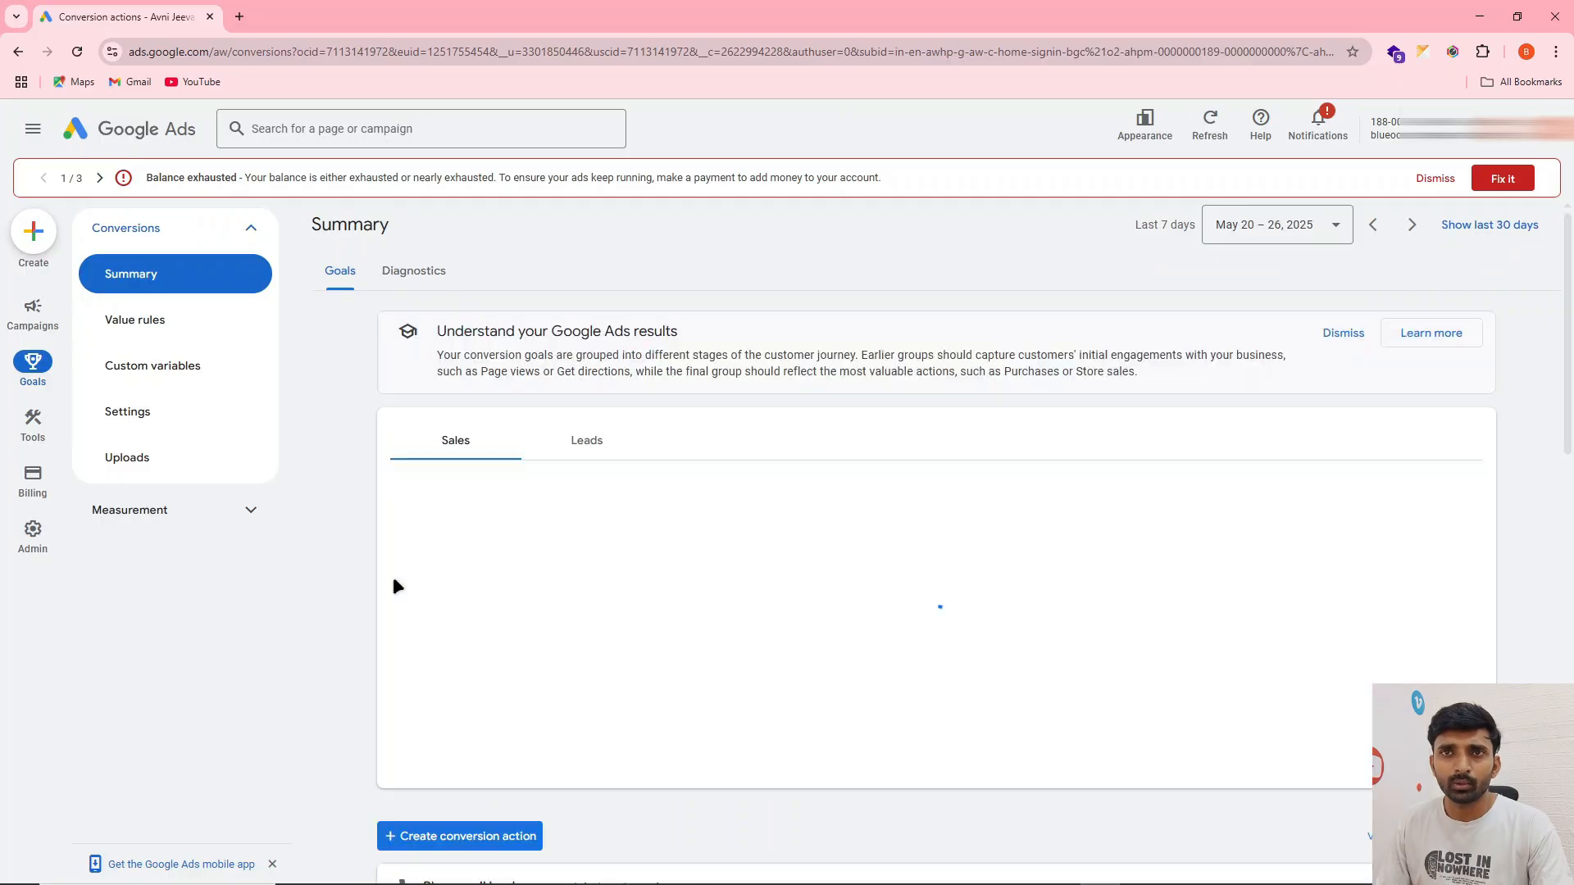
Start a new campaign, choose "Create a campaign without guidance" as its objective and look over the campaign types
left_click(38, 326)
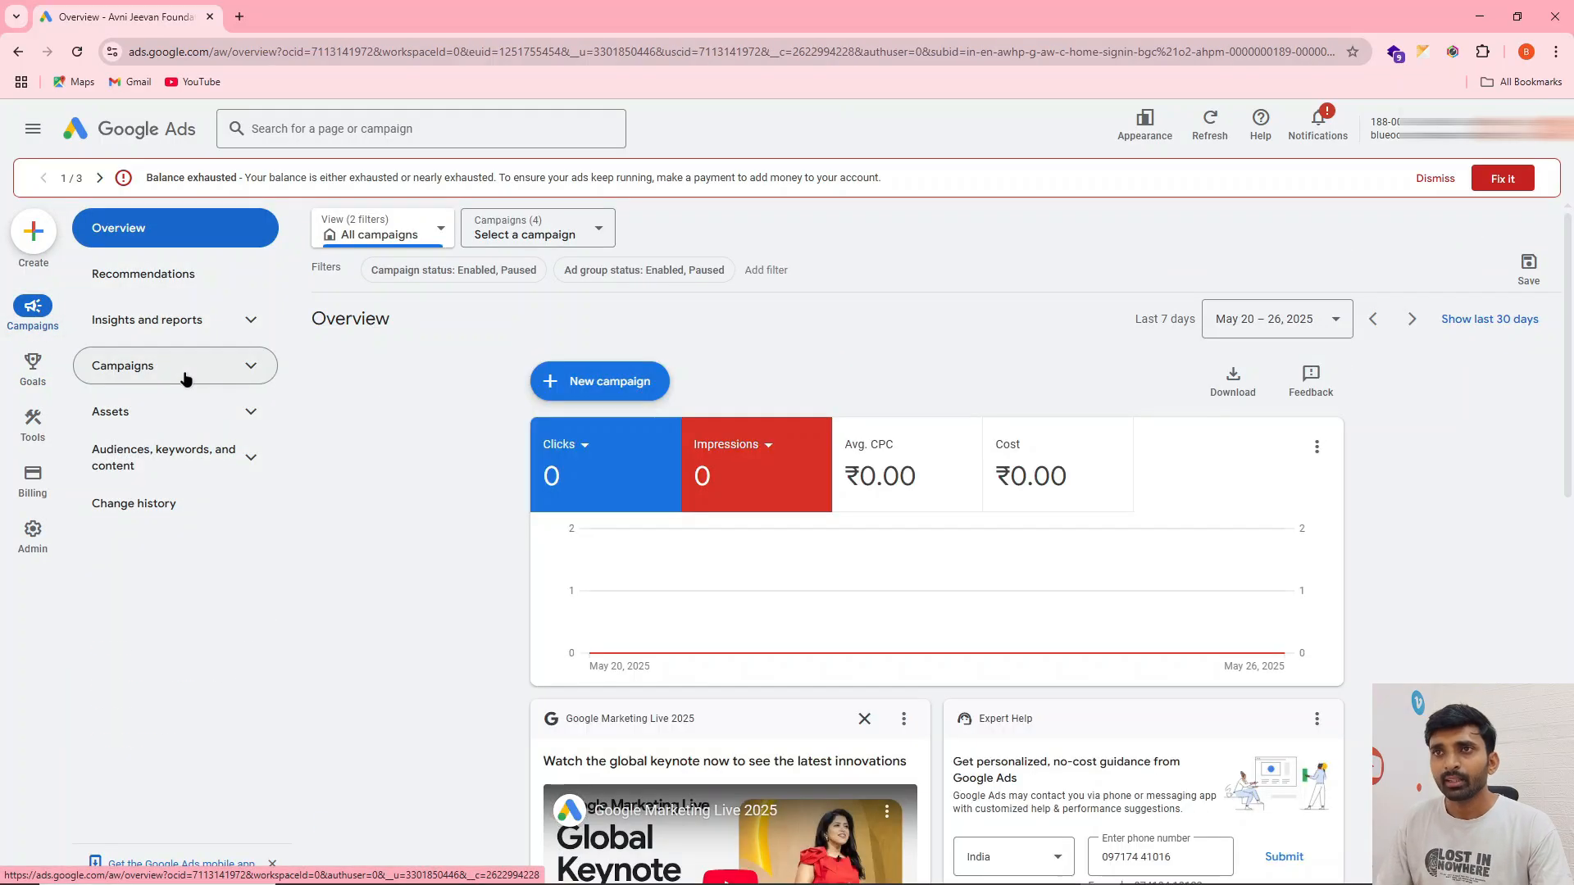
left_click(184, 370)
left_click(560, 378)
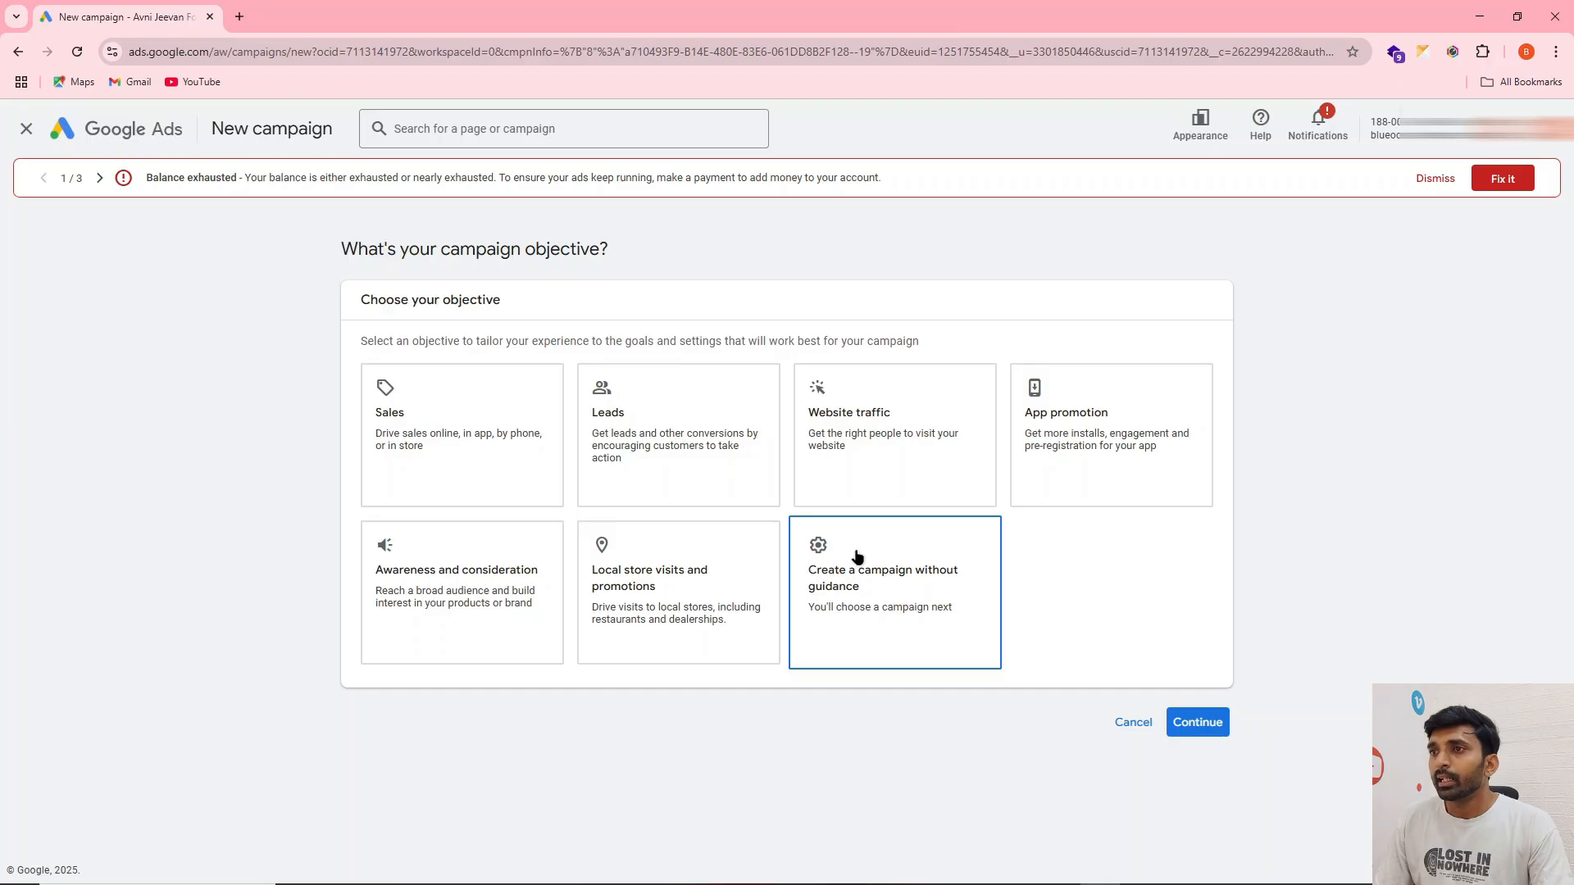
left_click(856, 558)
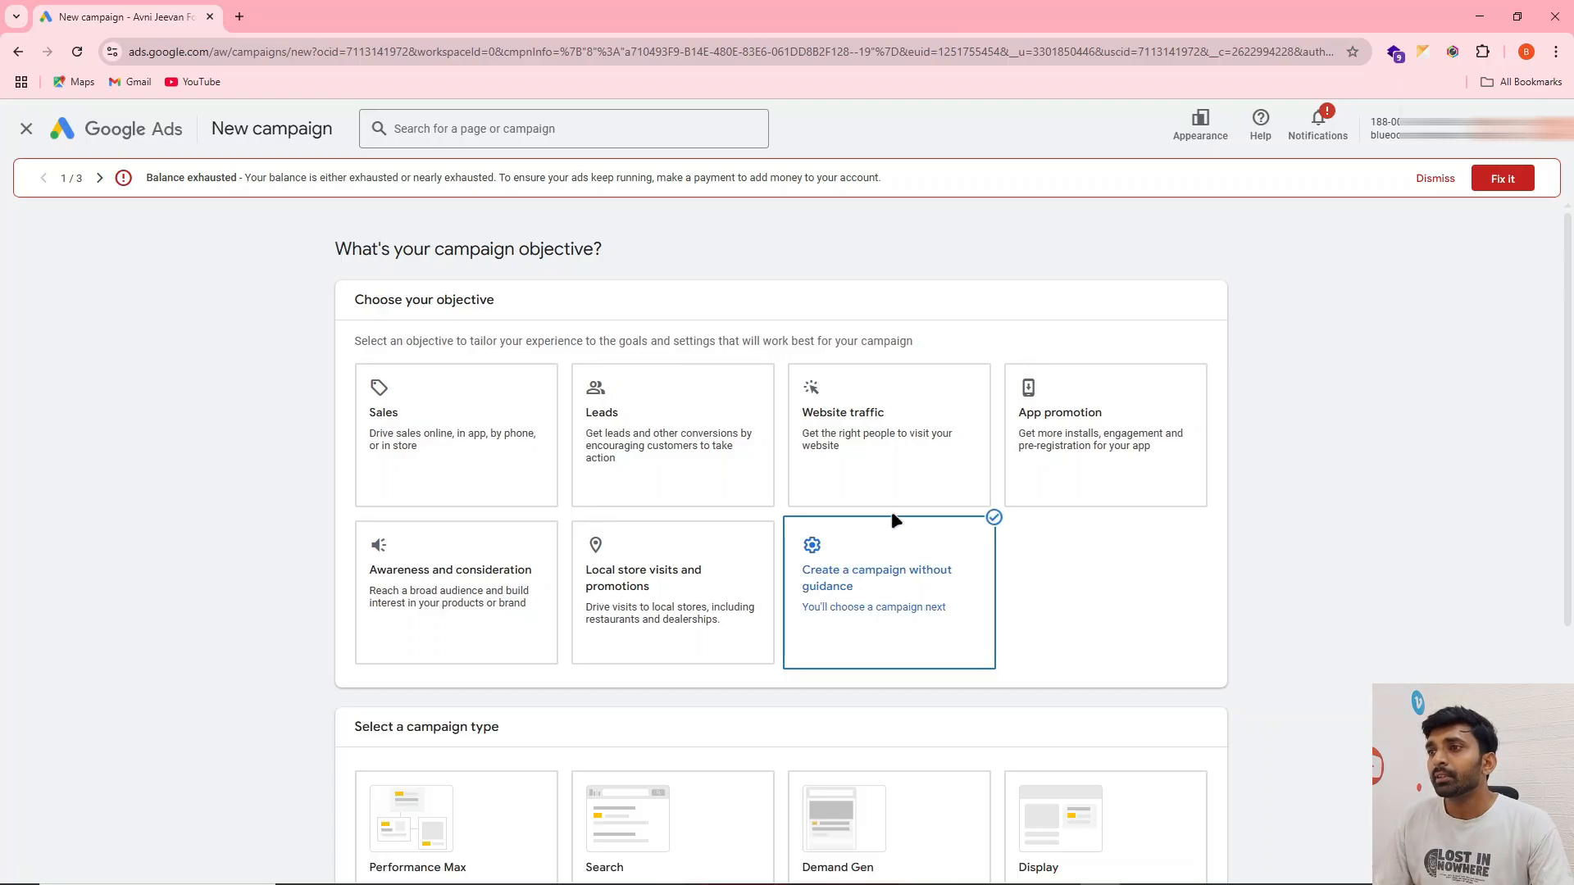
scroll(895, 506, "down", 3)
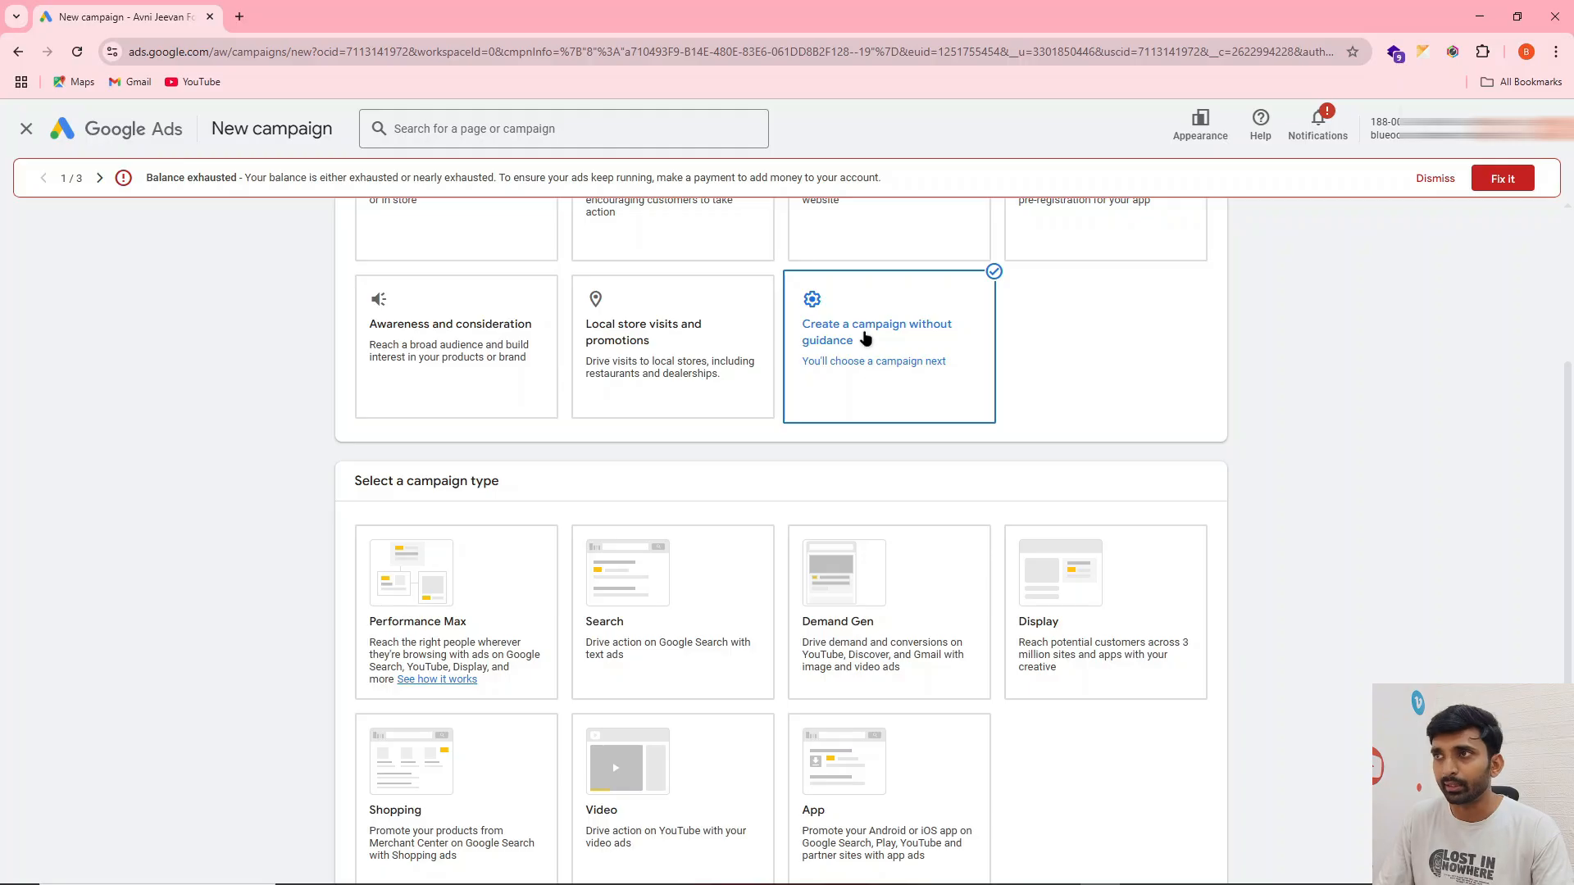
scroll(932, 315, "up", 2)
scroll(933, 316, "down", 2)
scroll(936, 316, "up", 3)
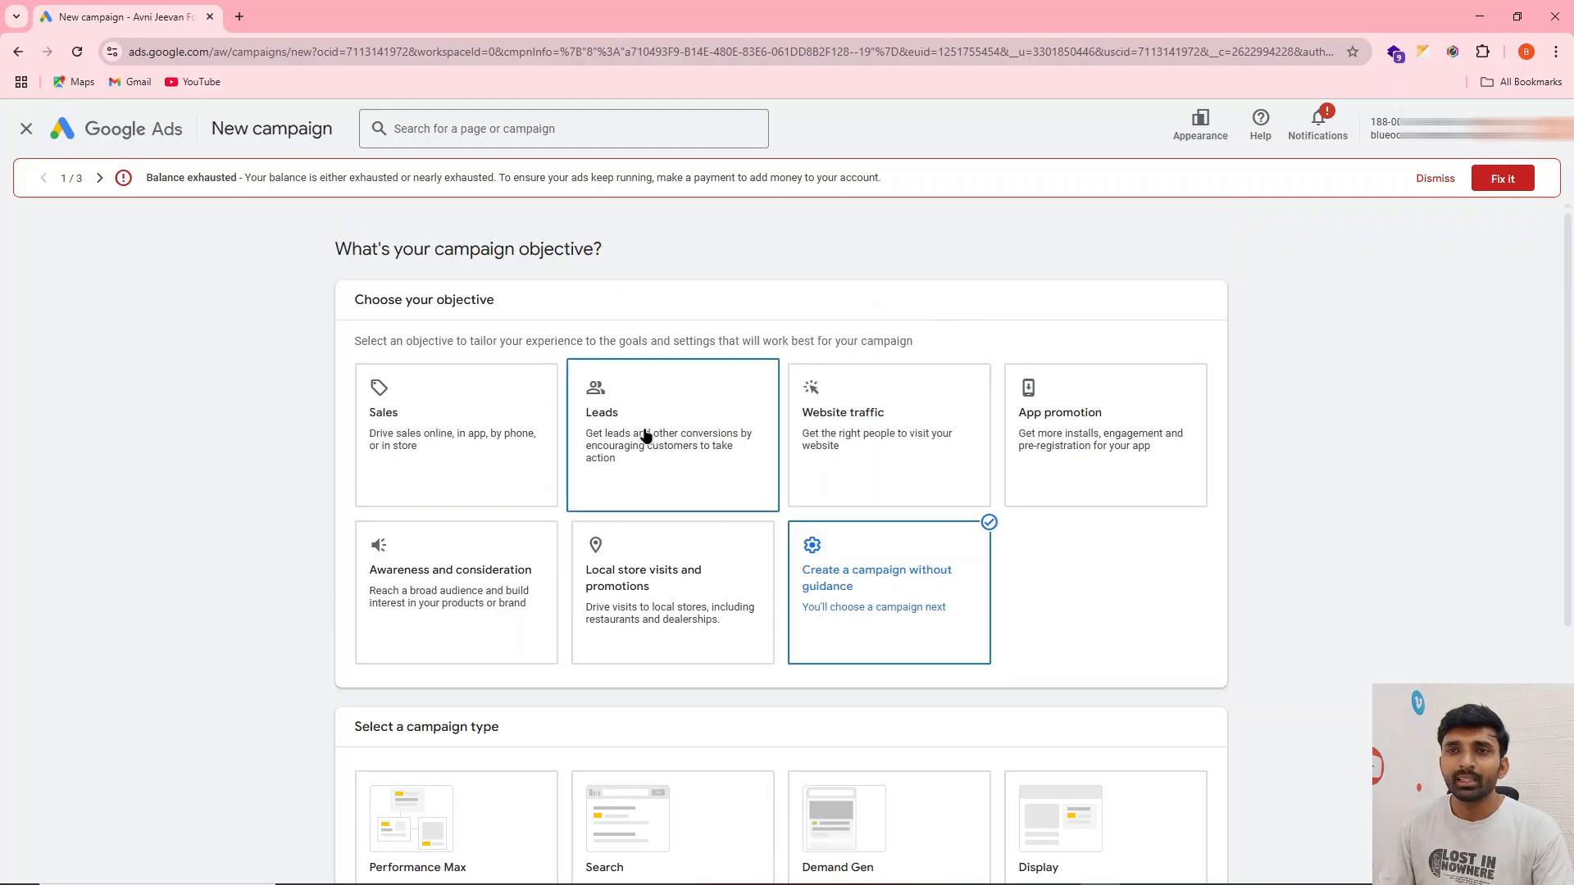
scroll(656, 435, "down", 2)
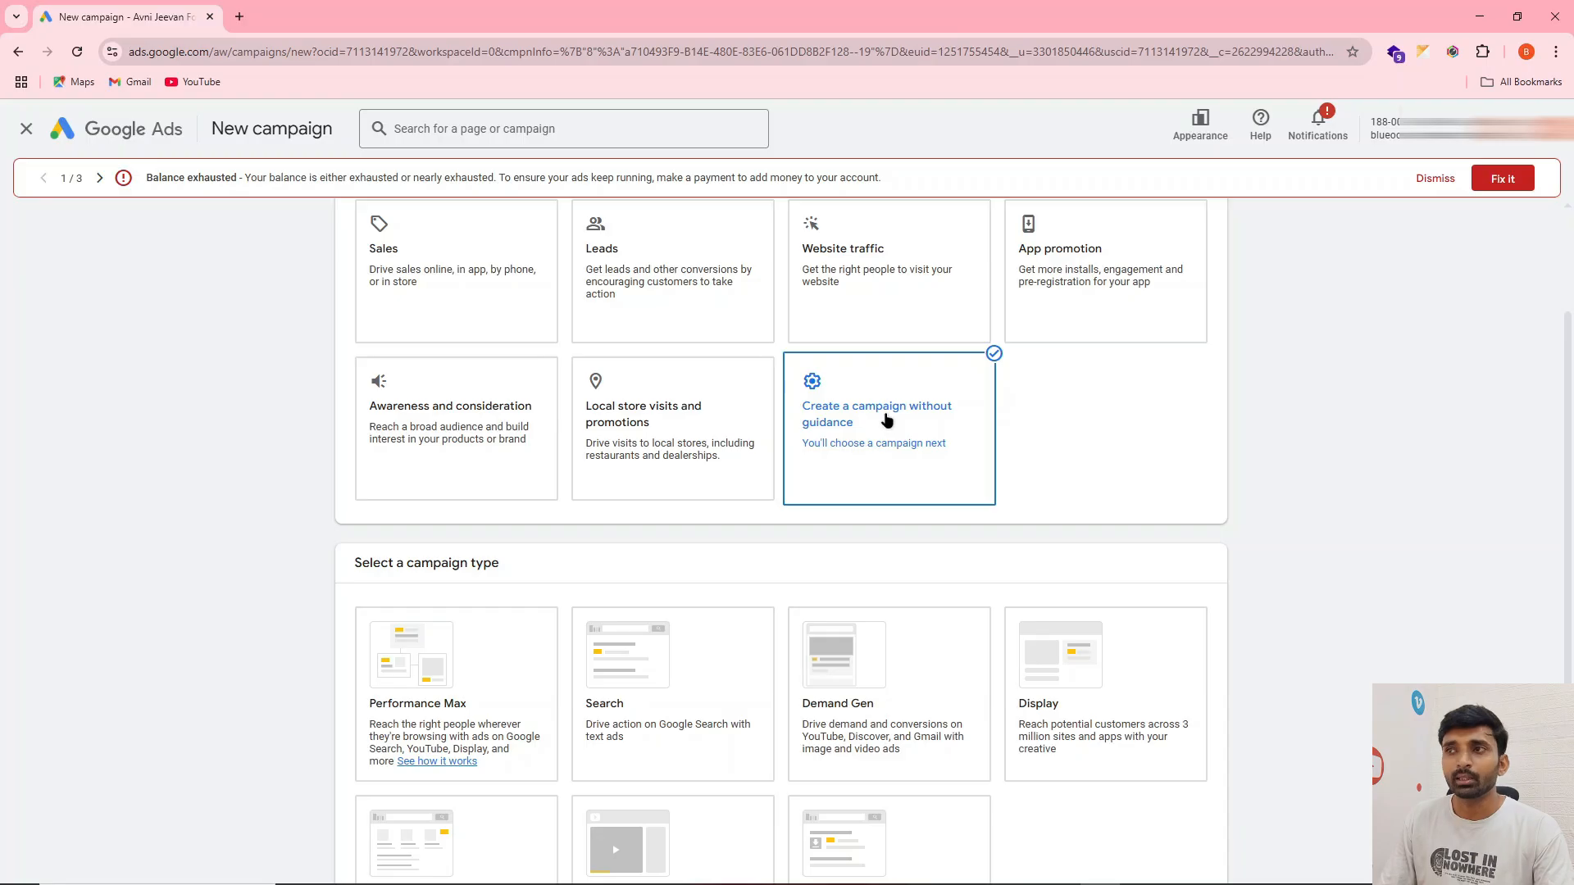
scroll(923, 412, "down", 3)
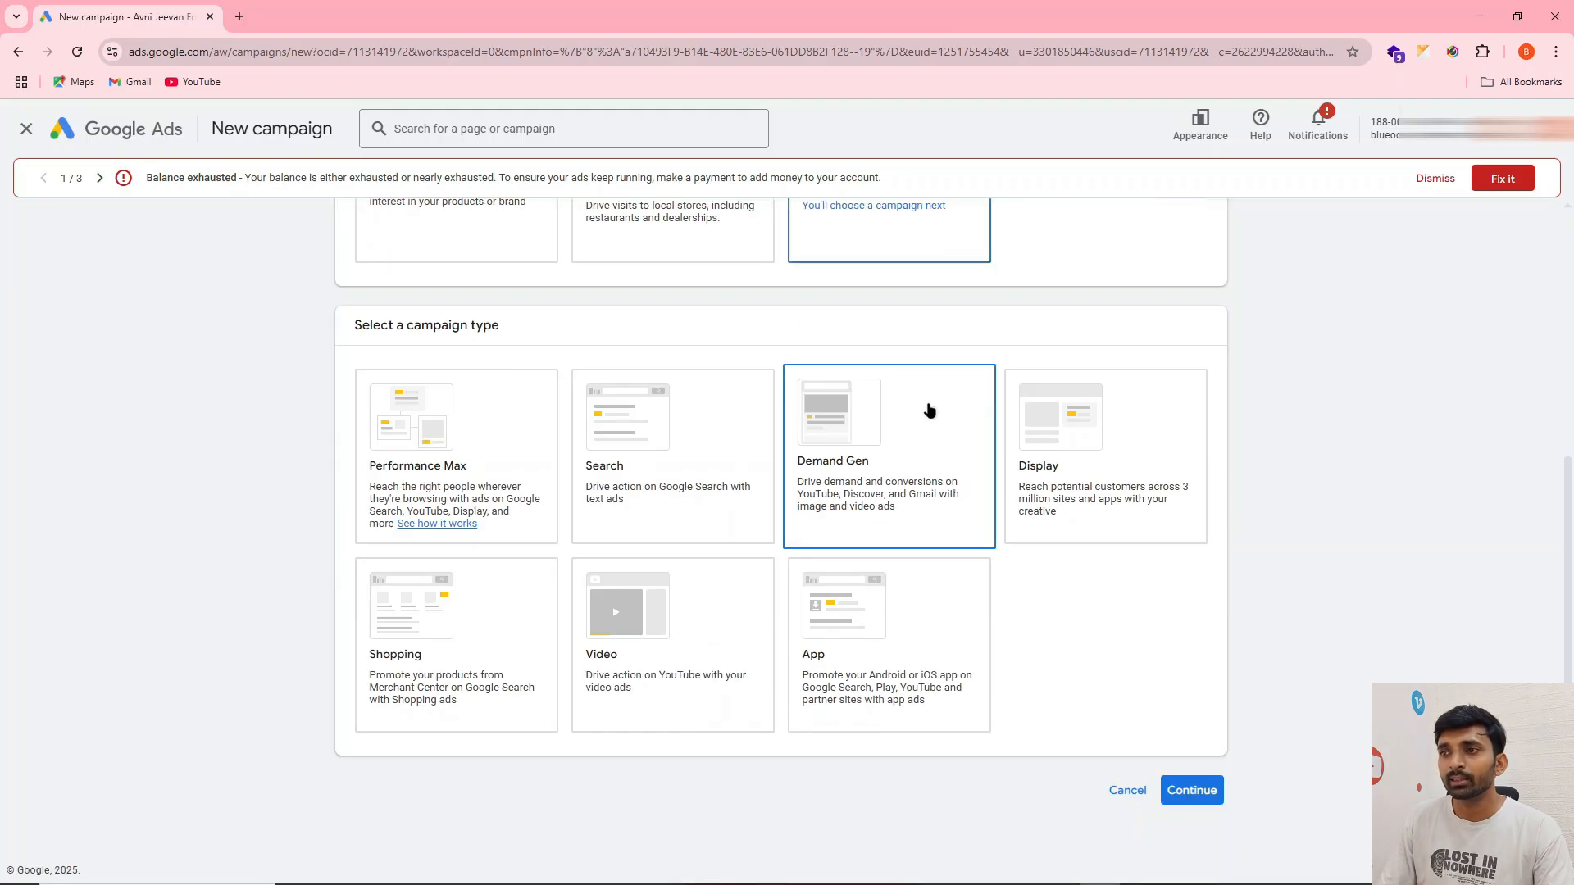
Choose Search as the campaign type and remove the Contacts goal from this campaign's conversion goals
left_click(682, 474)
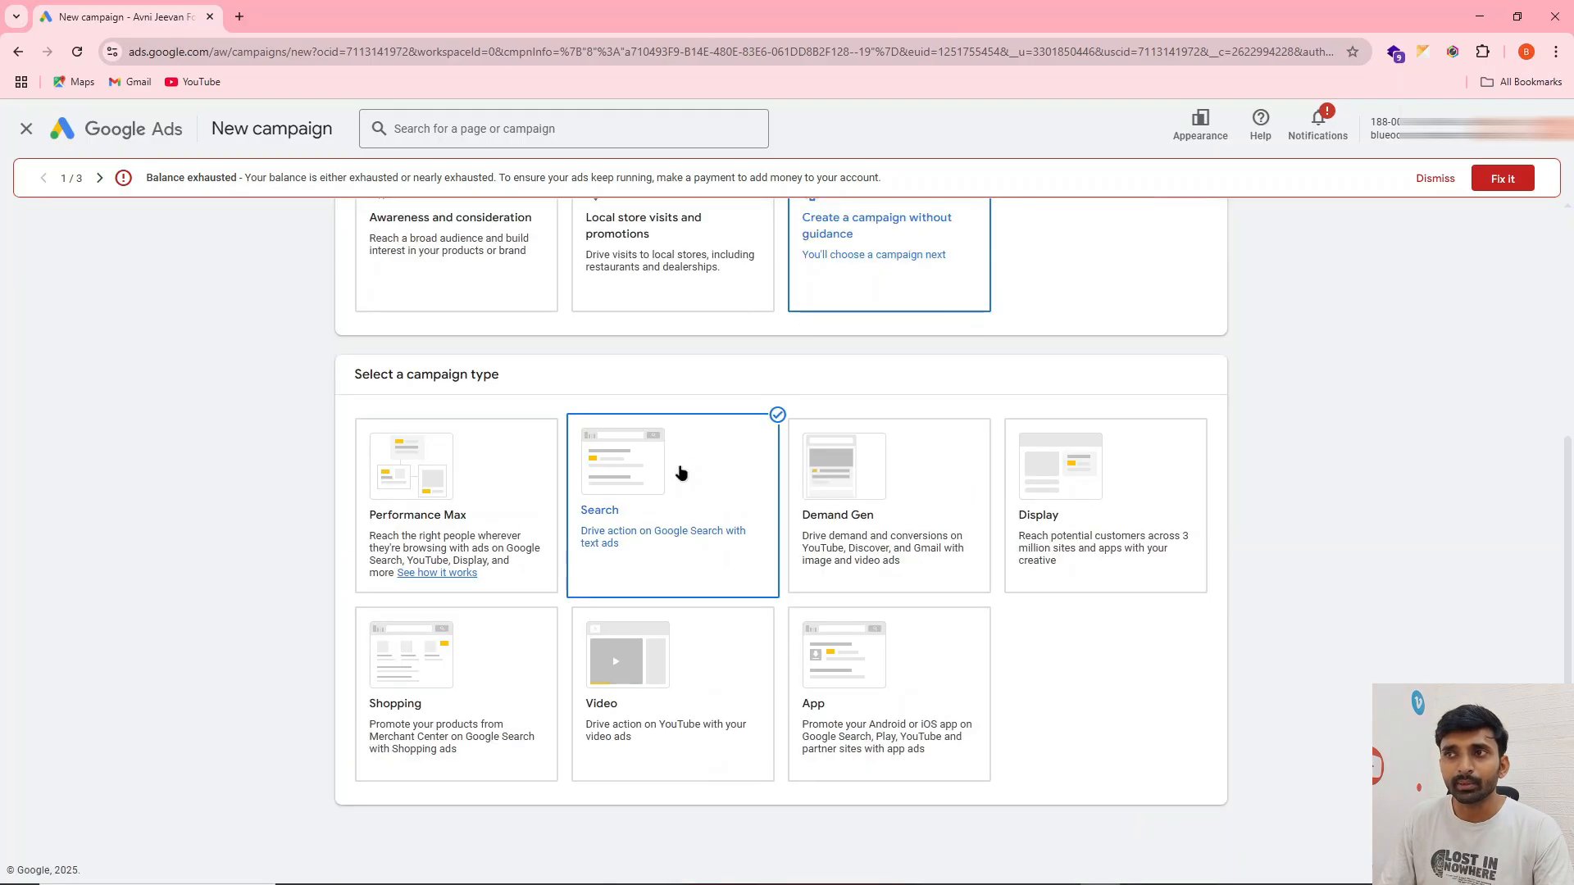
scroll(1094, 595, "down", 4)
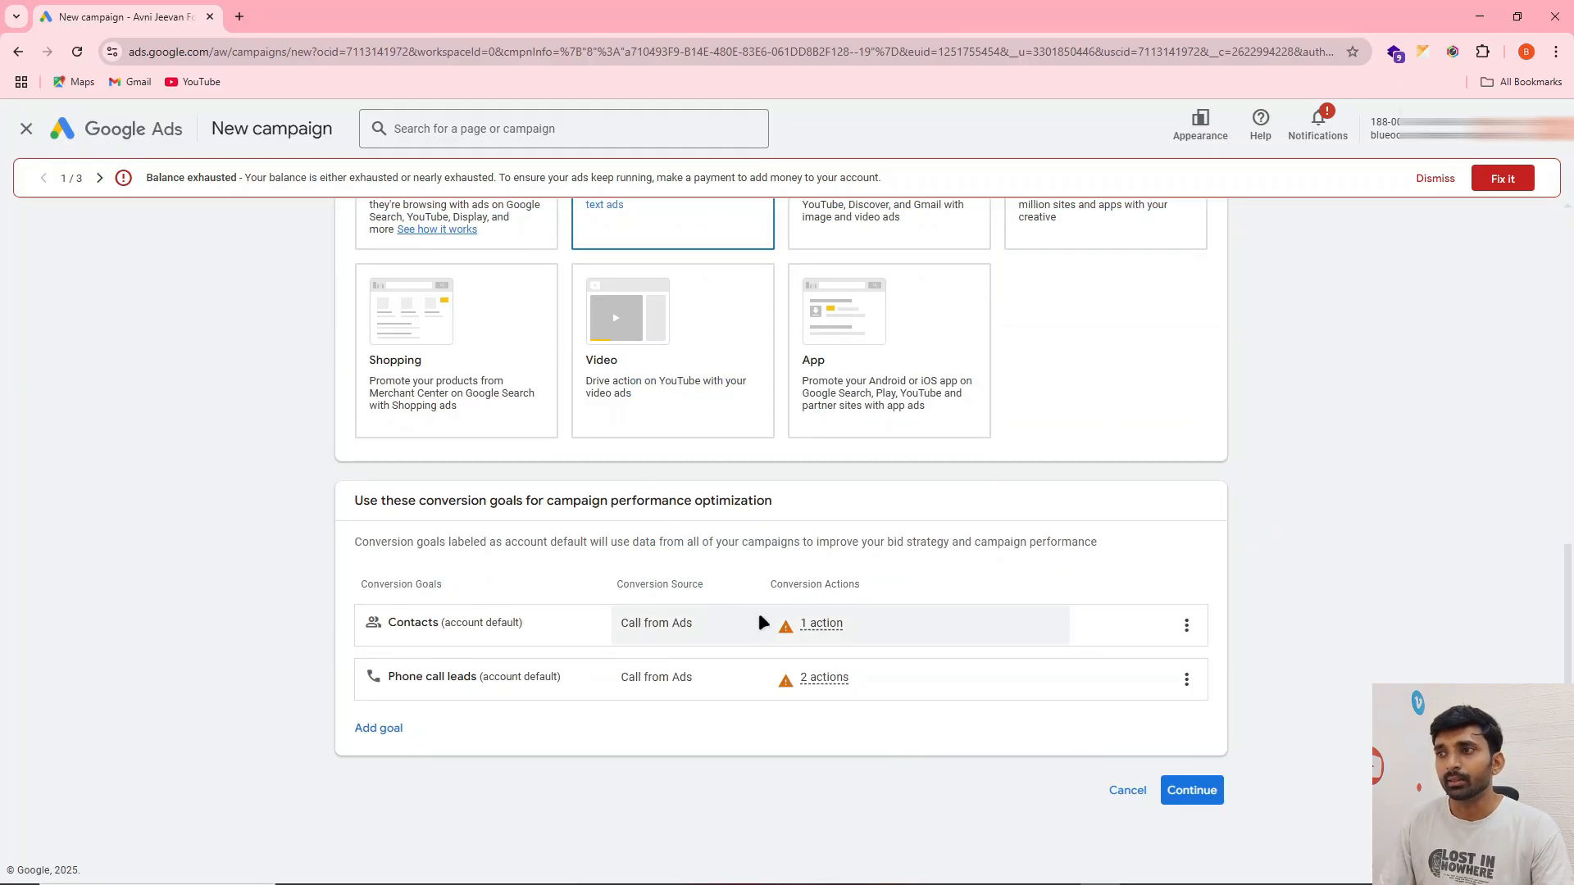
mouse_move(640, 624)
left_click(1186, 627)
left_click(1195, 640)
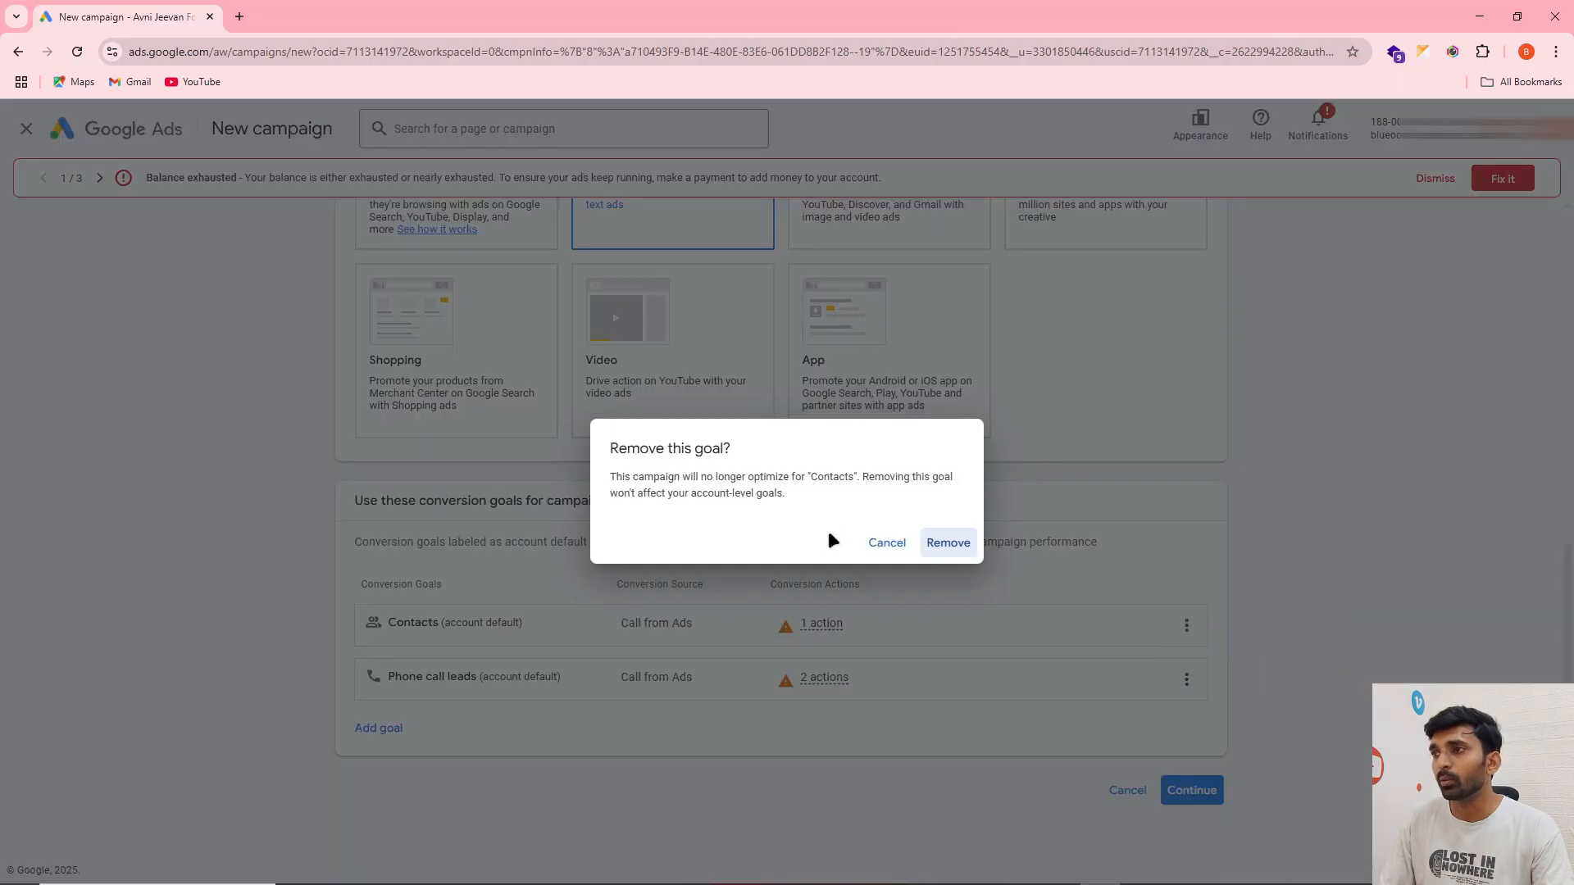
left_click(945, 541)
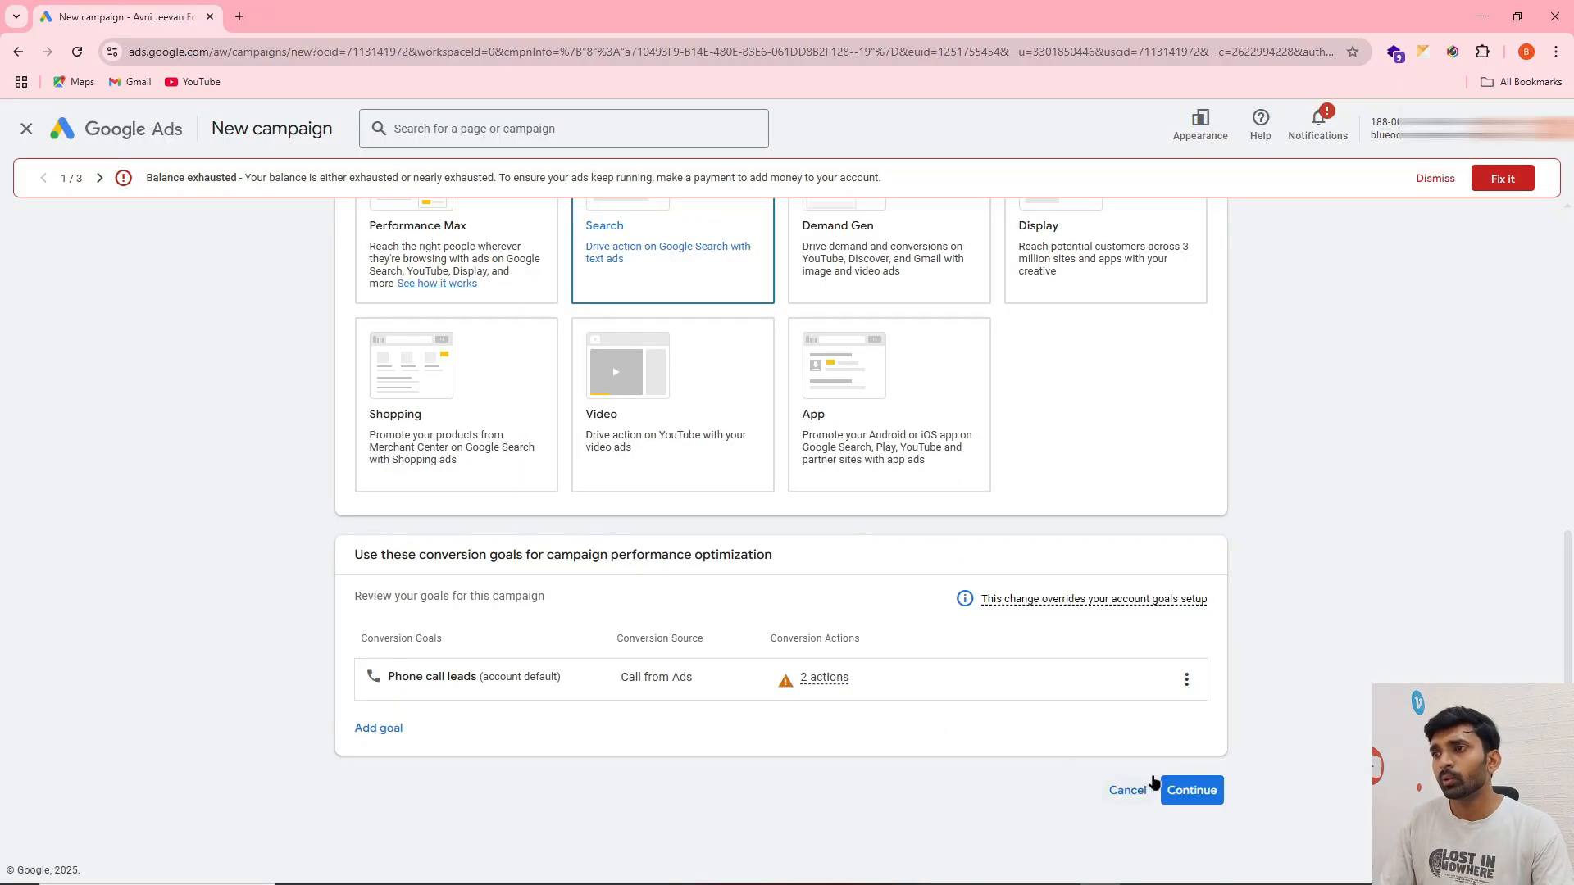
left_click(1194, 792)
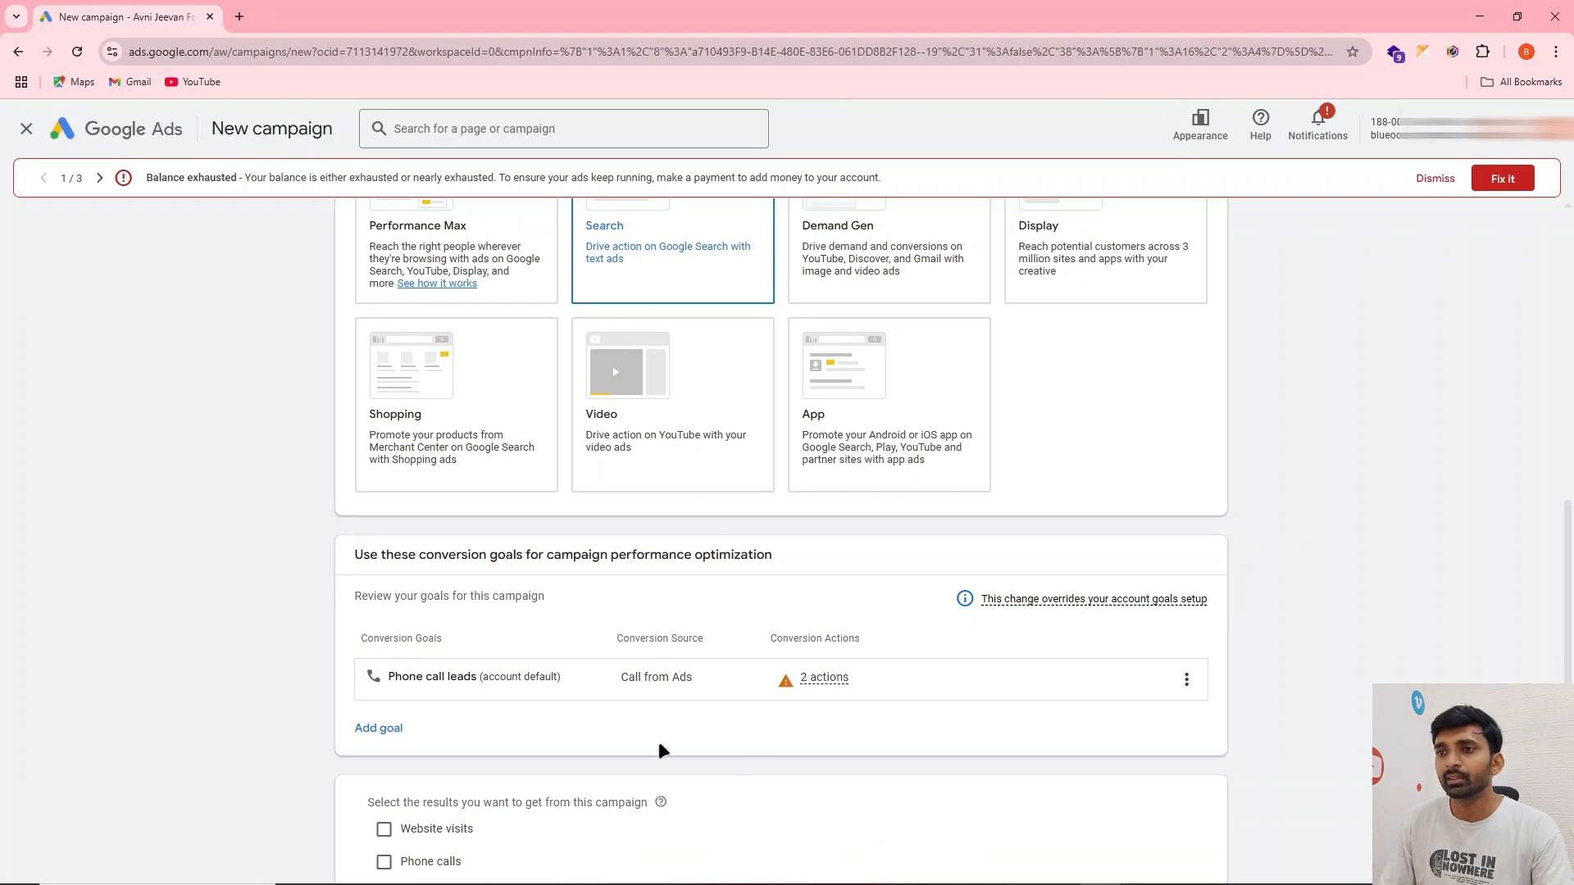
Select Phone calls as the result wanted from the campaign, with India as the phone number's country
scroll(524, 747, "down", 2)
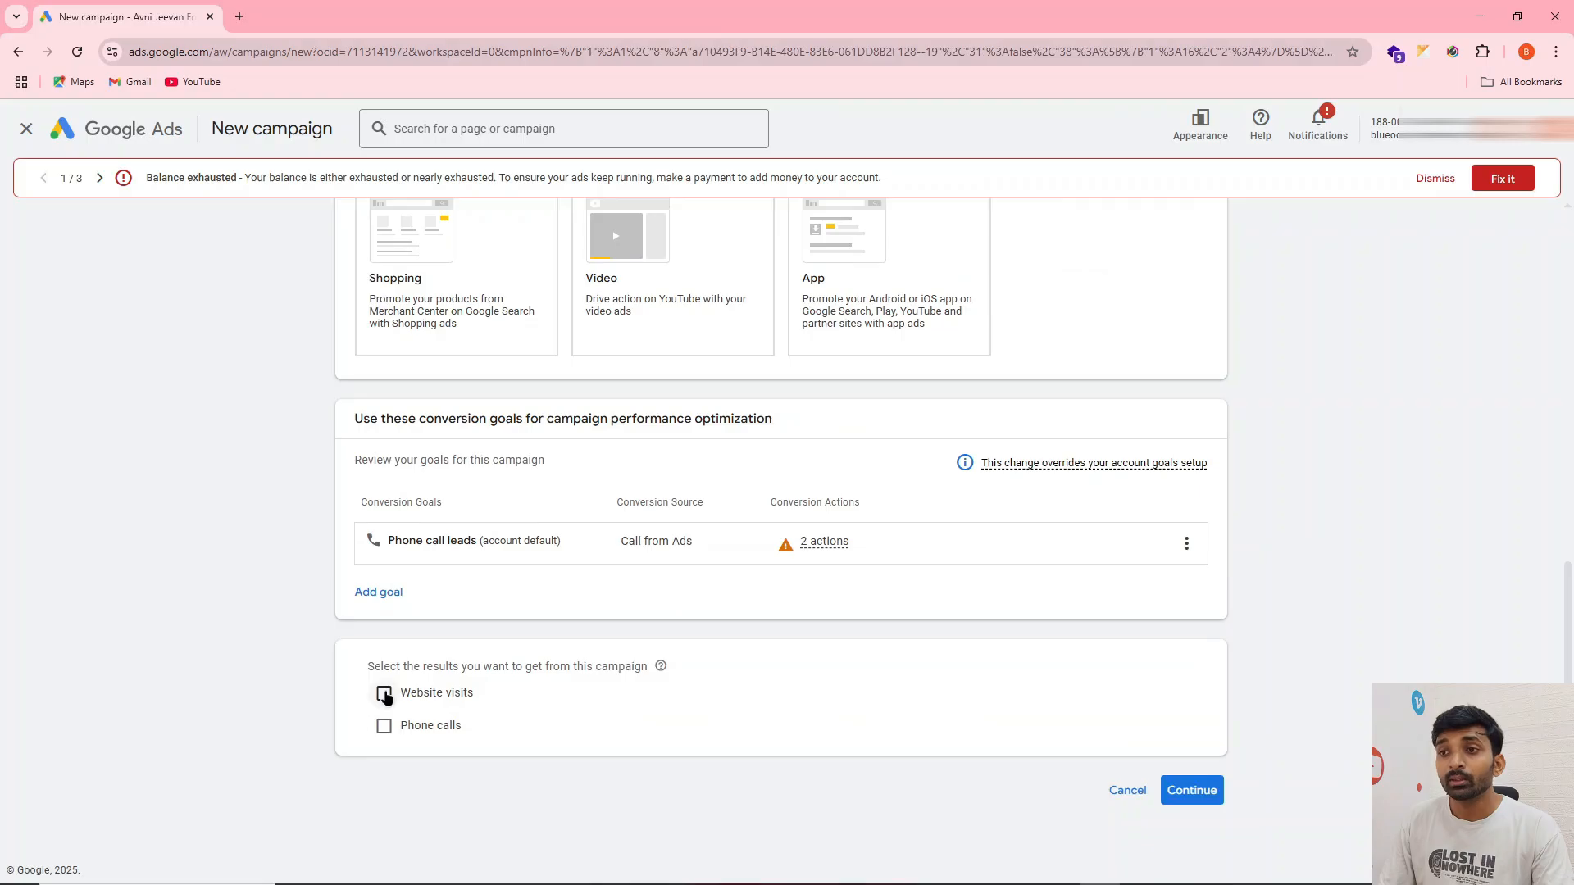
left_click(383, 726)
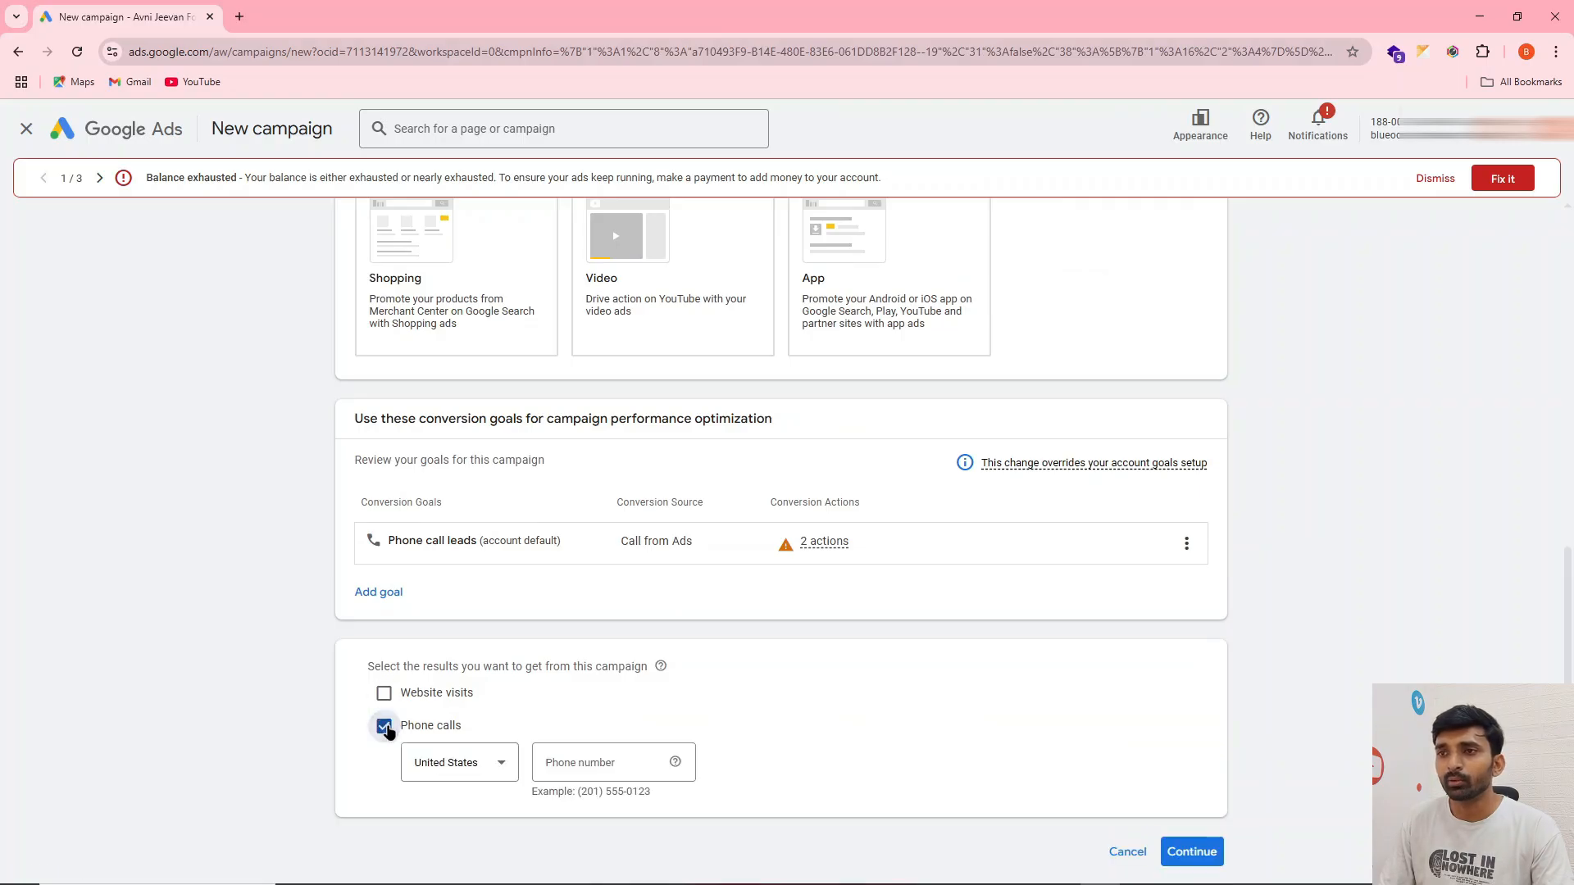
left_click(440, 763)
type("ind")
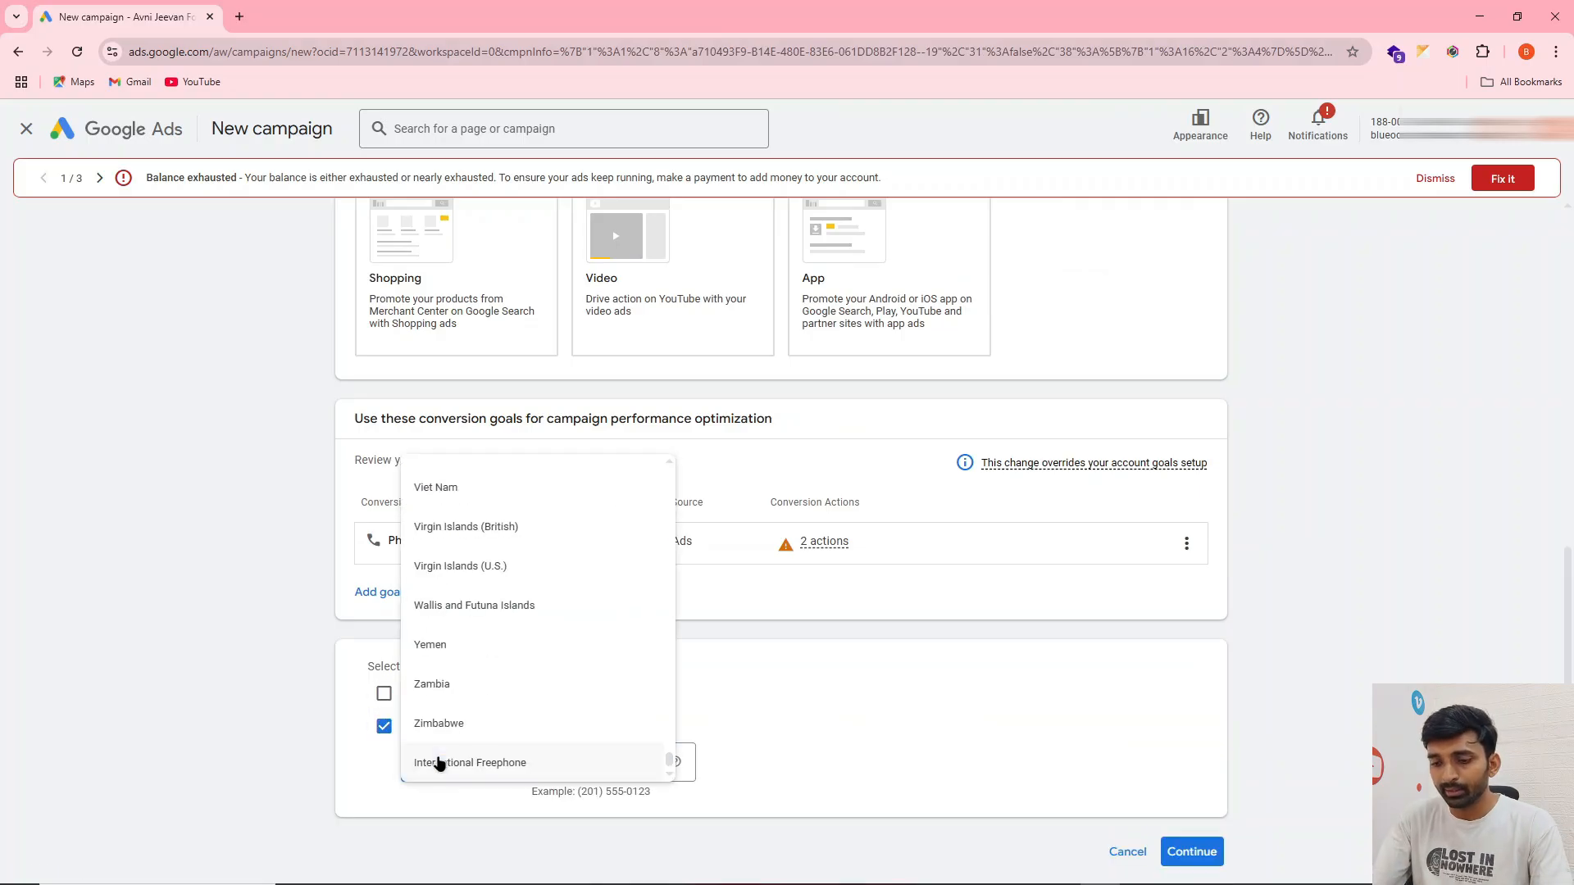
Enter the business phone number for the Phone calls result and continue to the campaign name
left_click(595, 769)
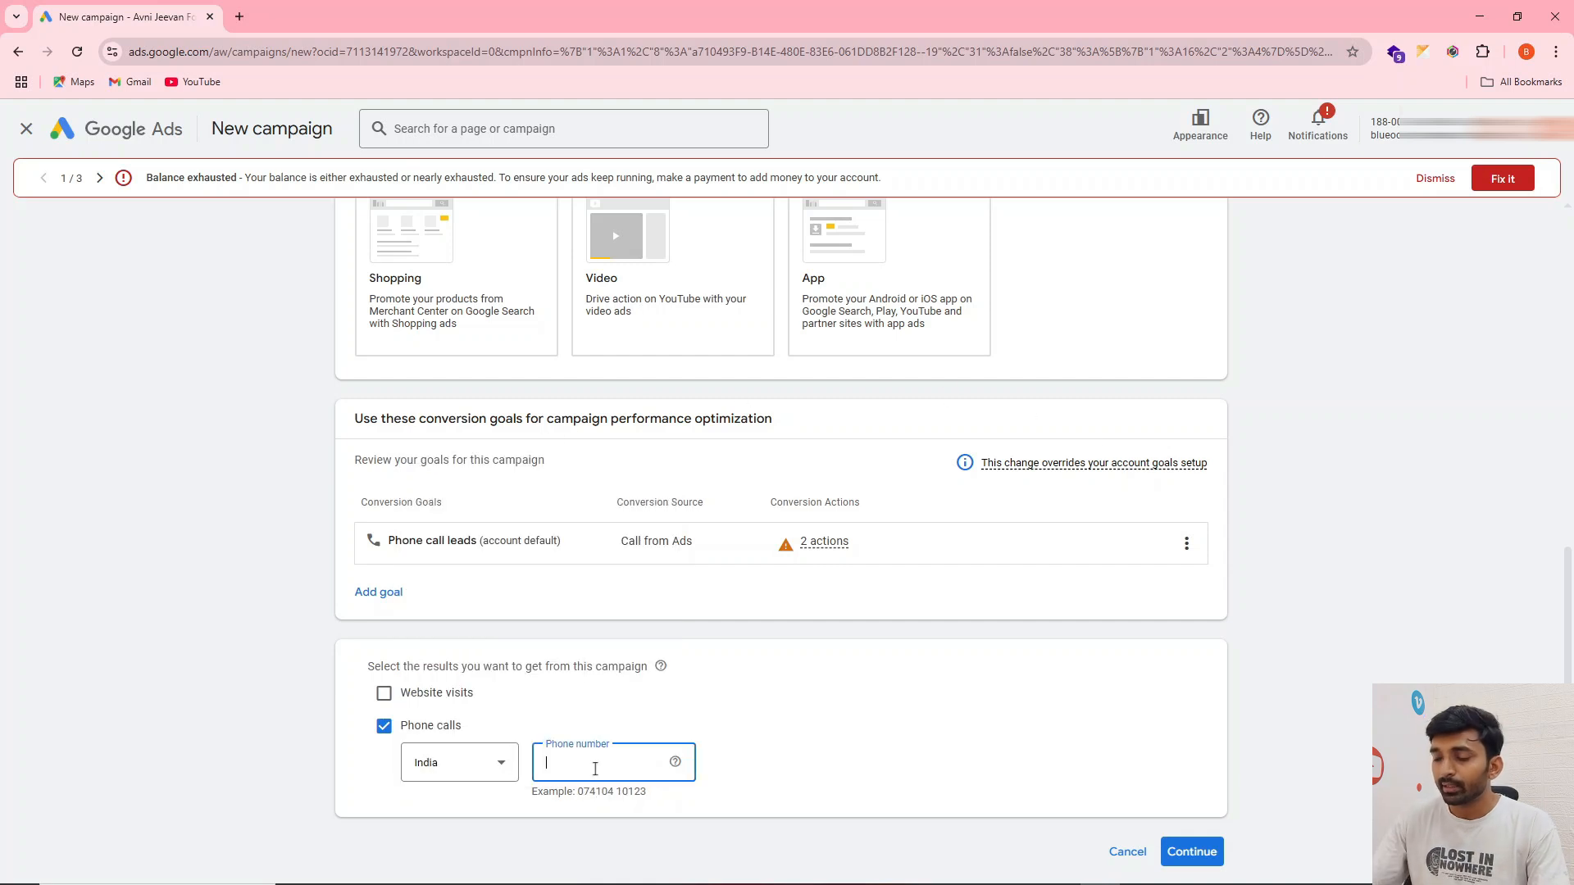
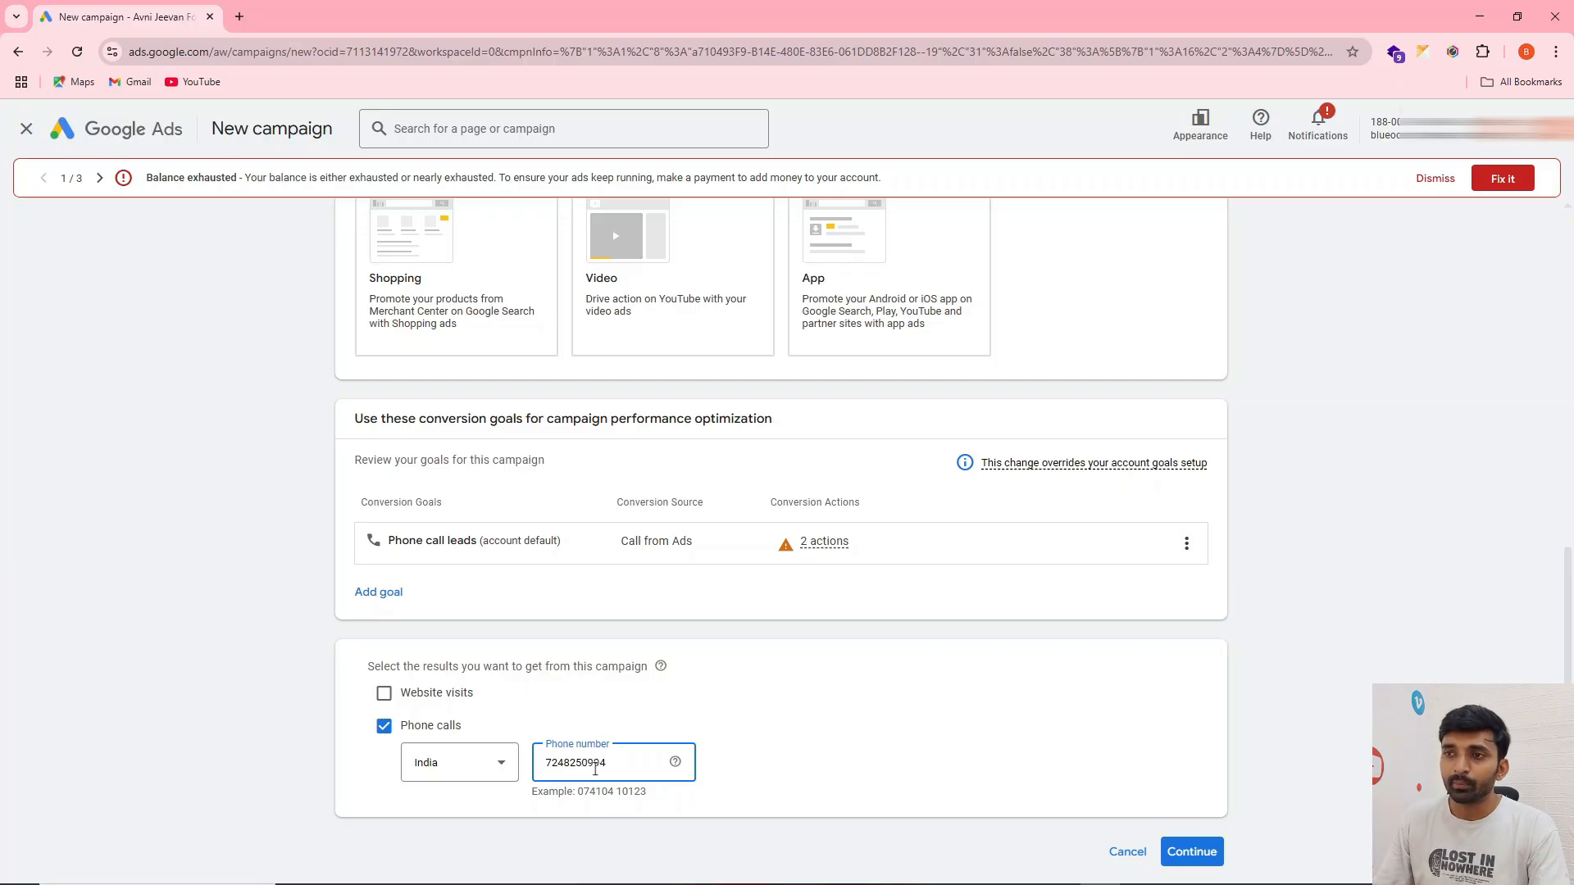
left_click(807, 715)
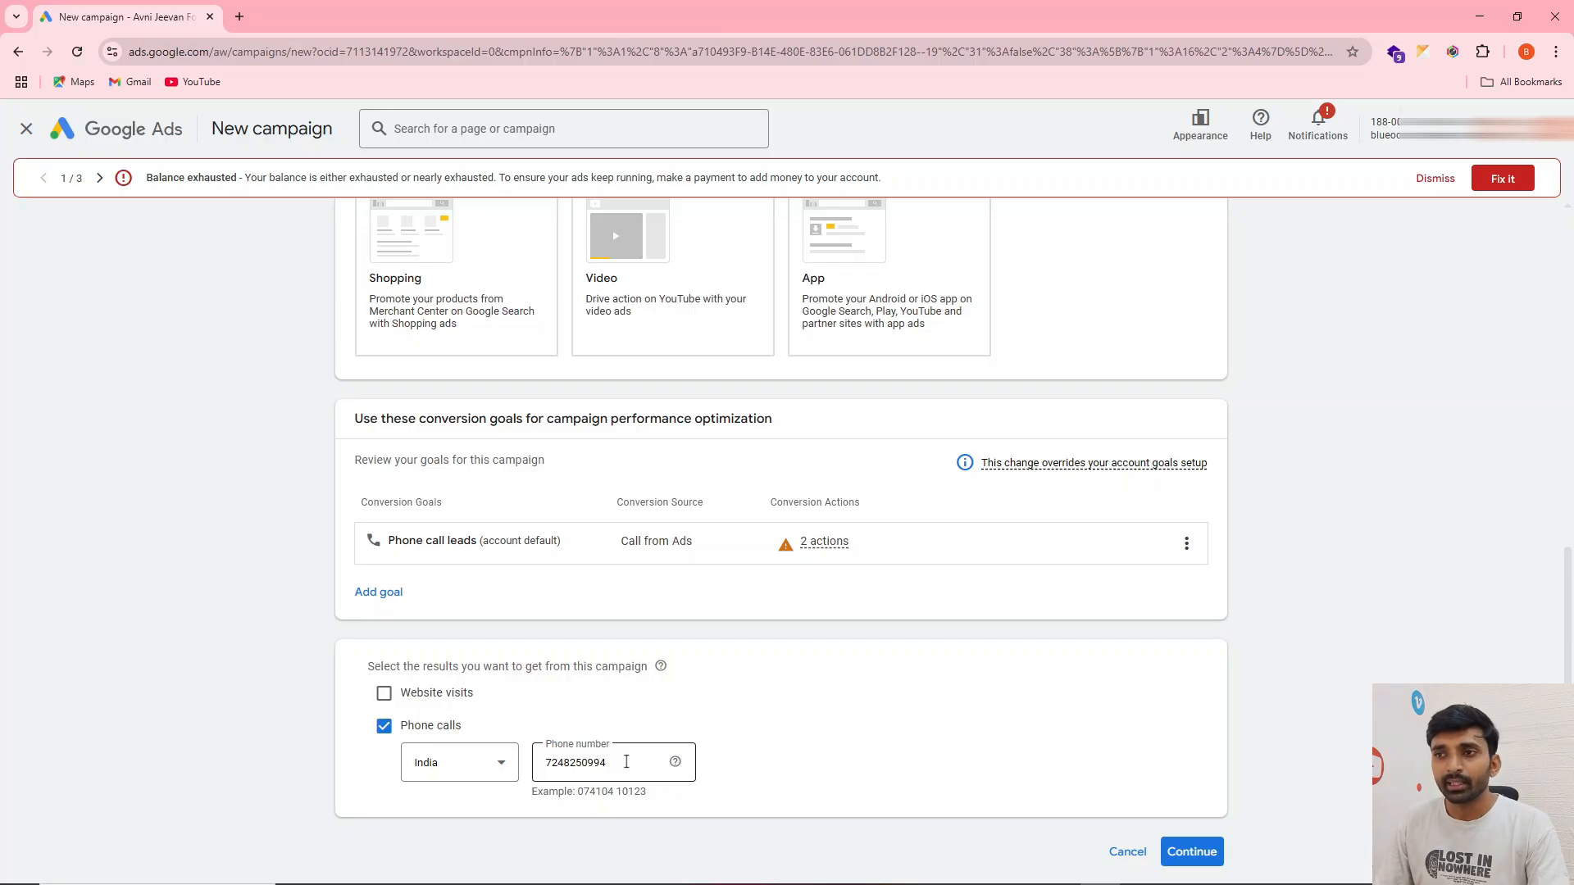
double_click(583, 764)
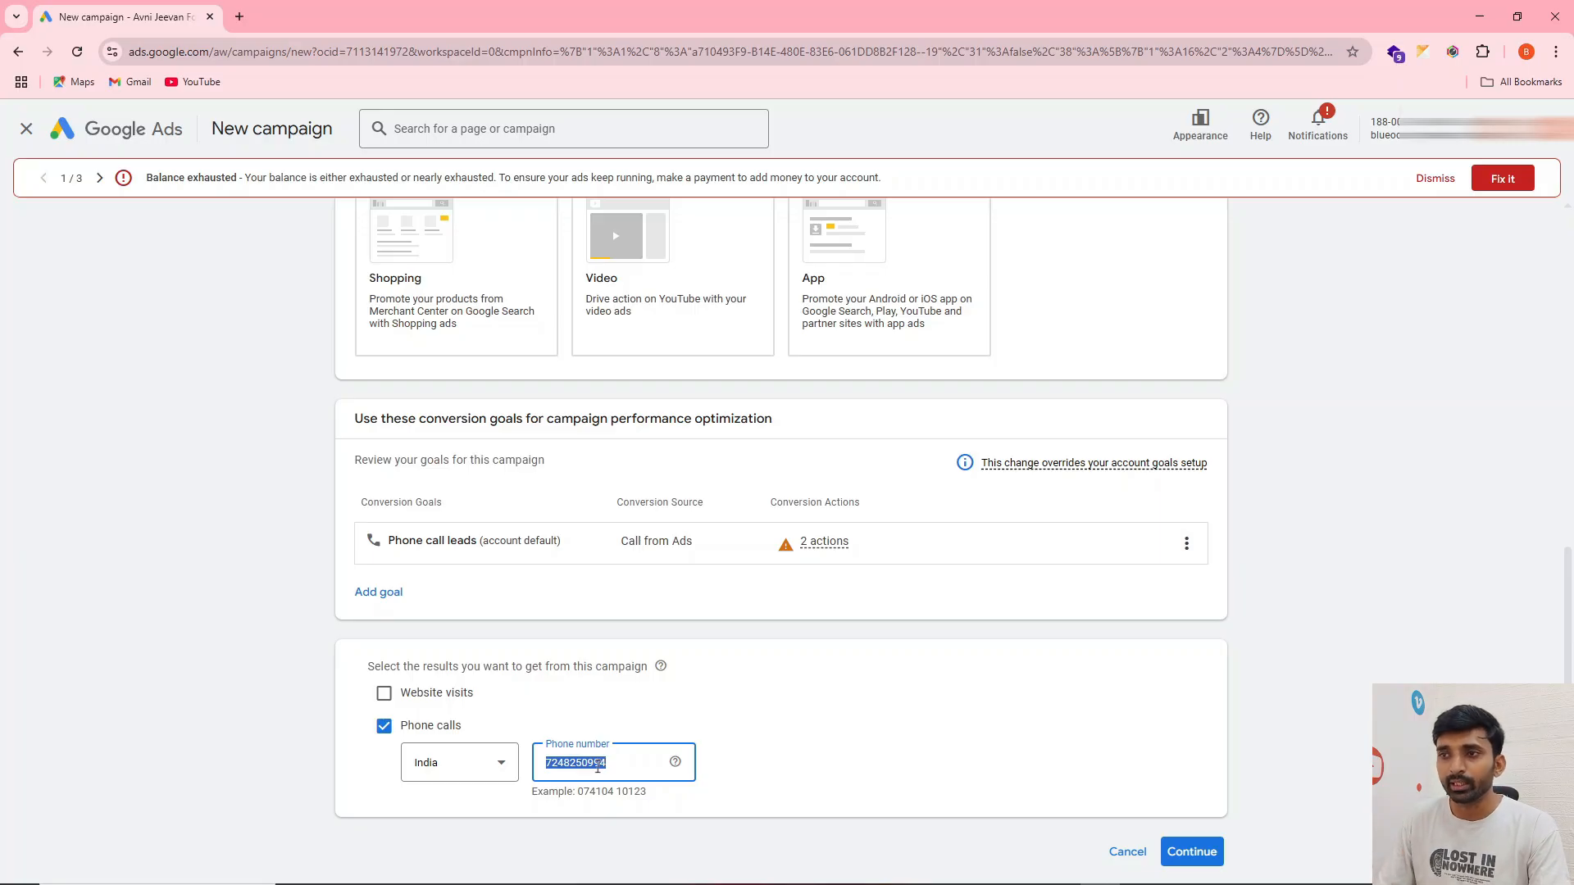
left_click(607, 725)
double_click(565, 762)
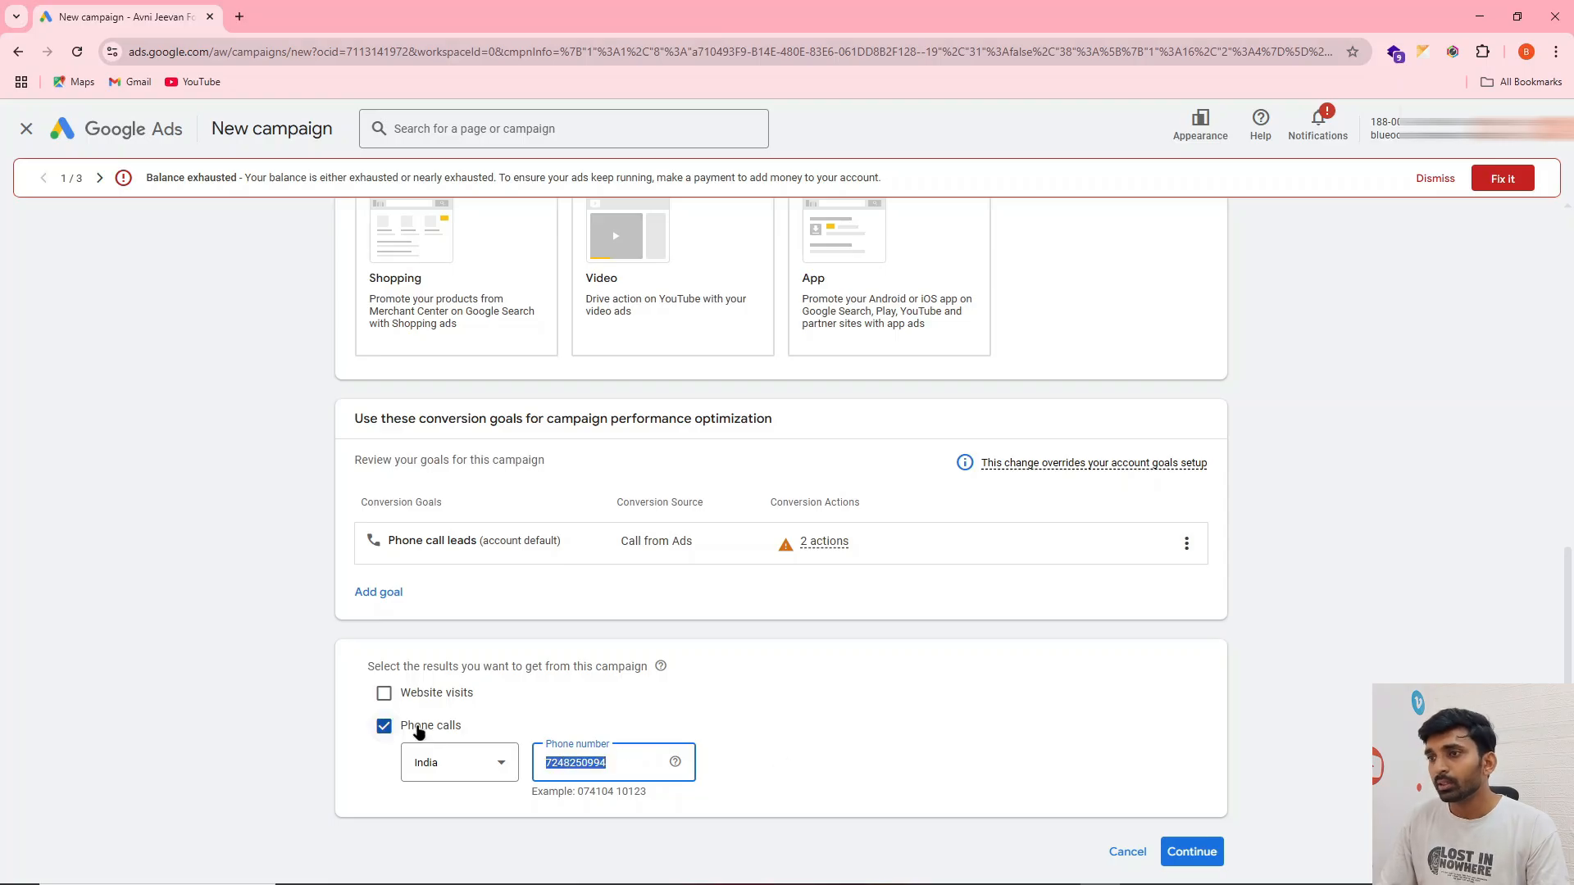
left_click(1178, 848)
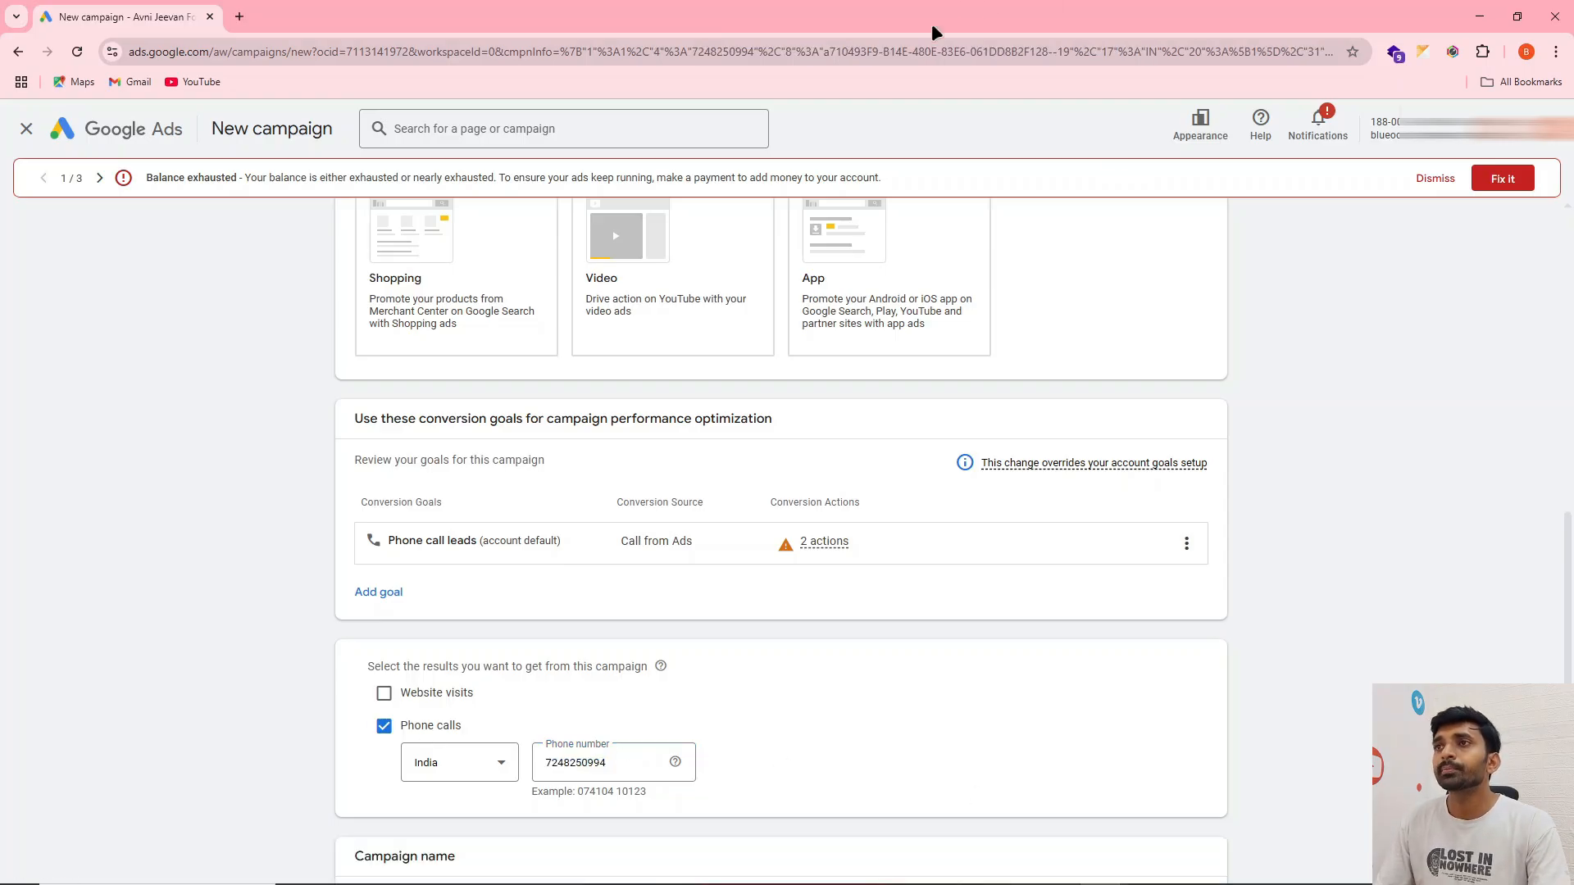
Name the campaign "Testing RO Campaign" and continue to the bidding settings
scroll(695, 480, "down", 3)
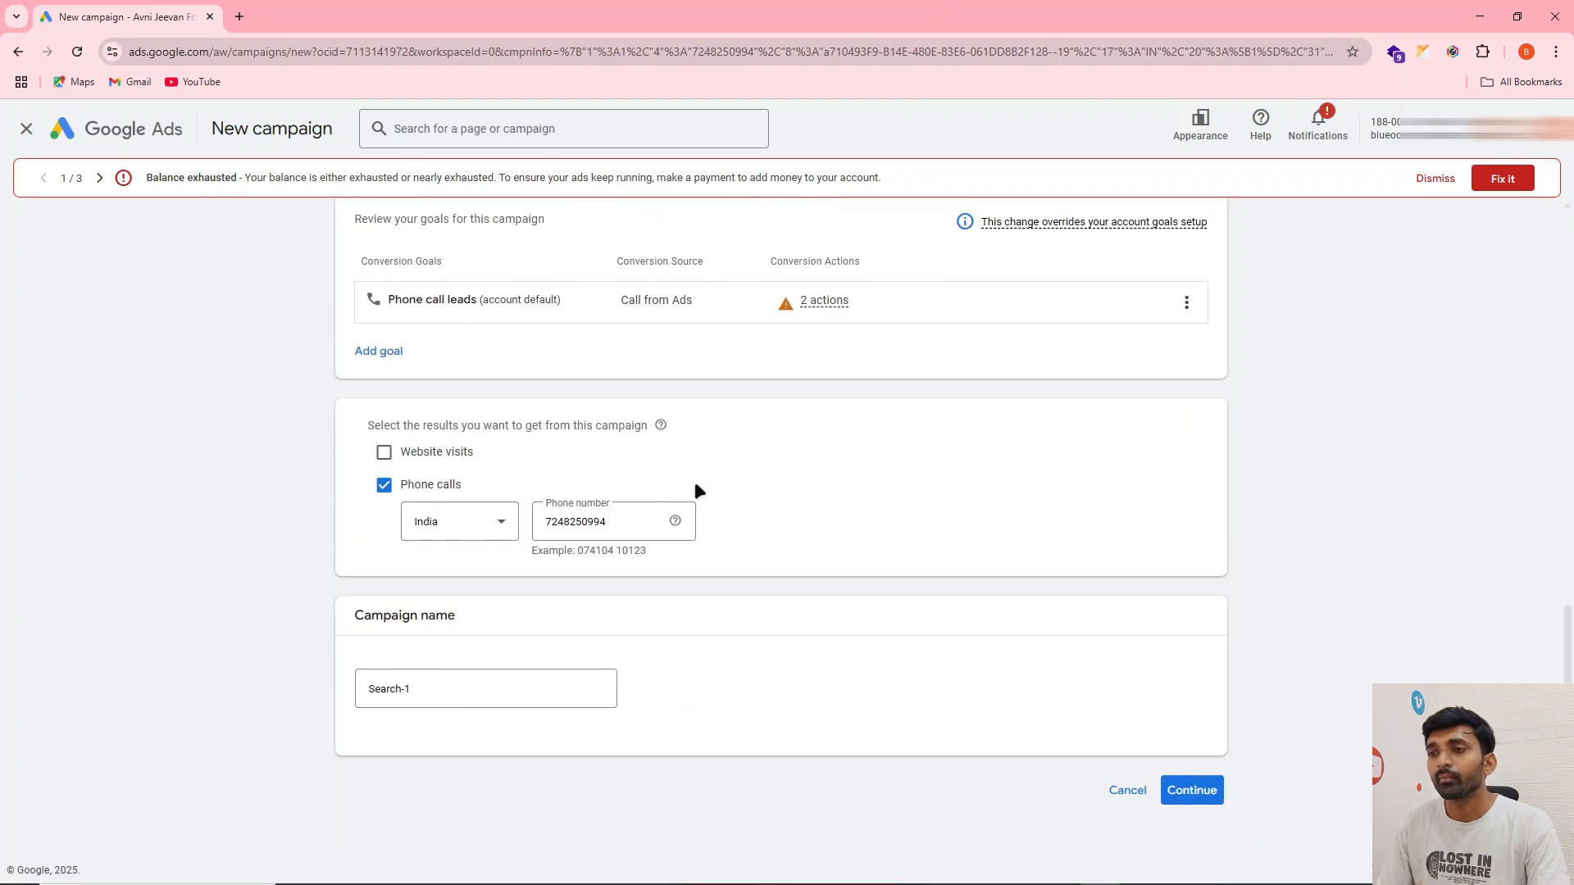
left_click(380, 704)
key("ctrl+a")
type("Testing camp")
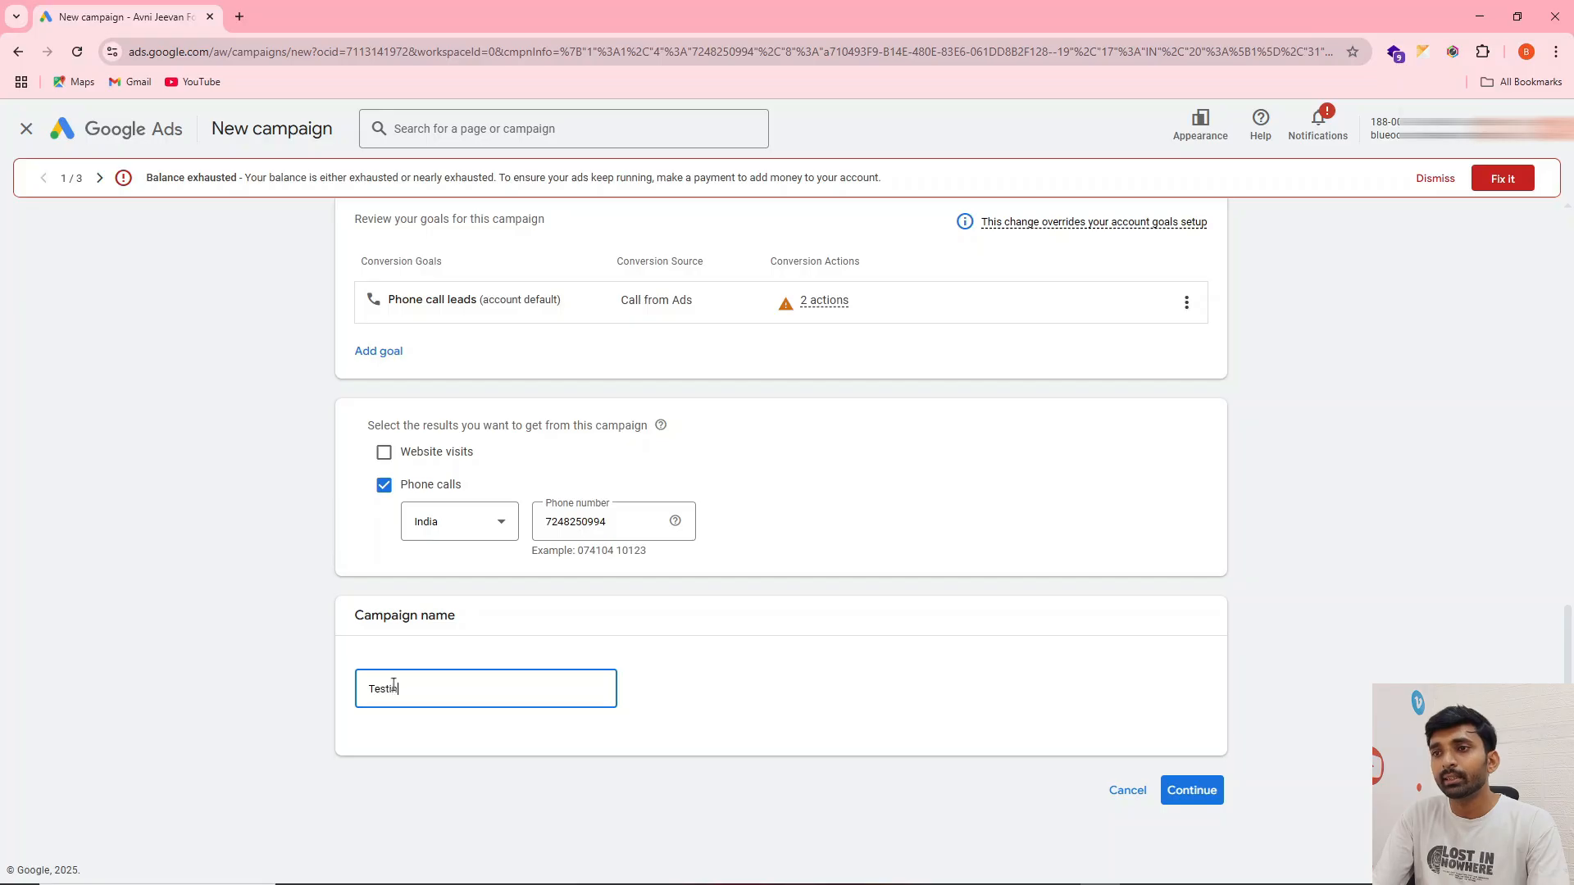
key("BackSpace")
key("BackSpace")
key("BackSpace")
key("BackSpace")
key("BackSpace")
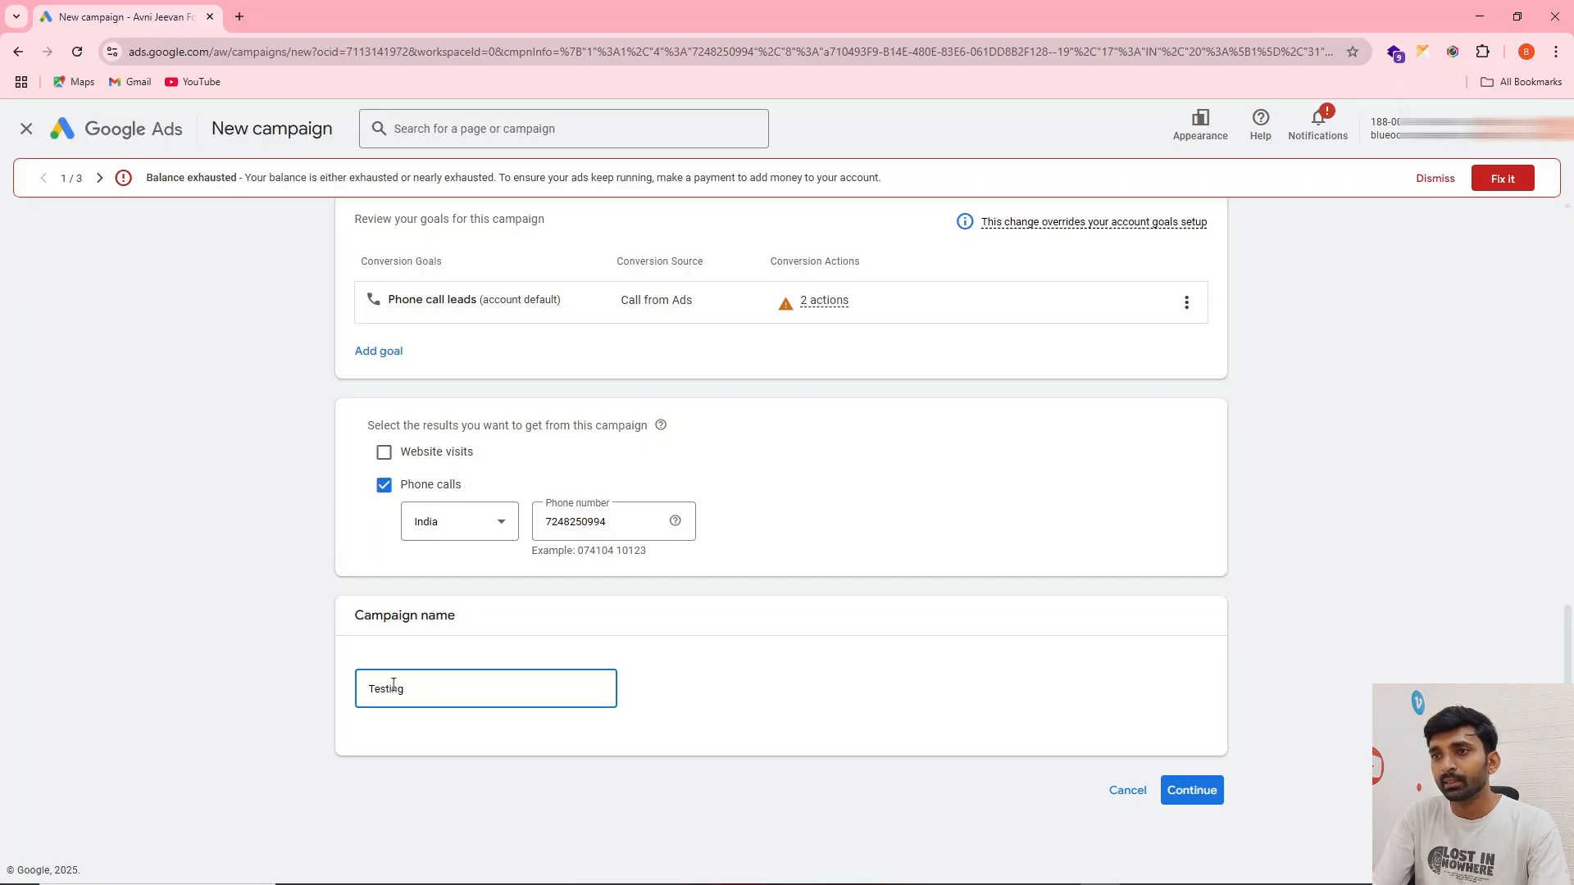
type("RO Camp")
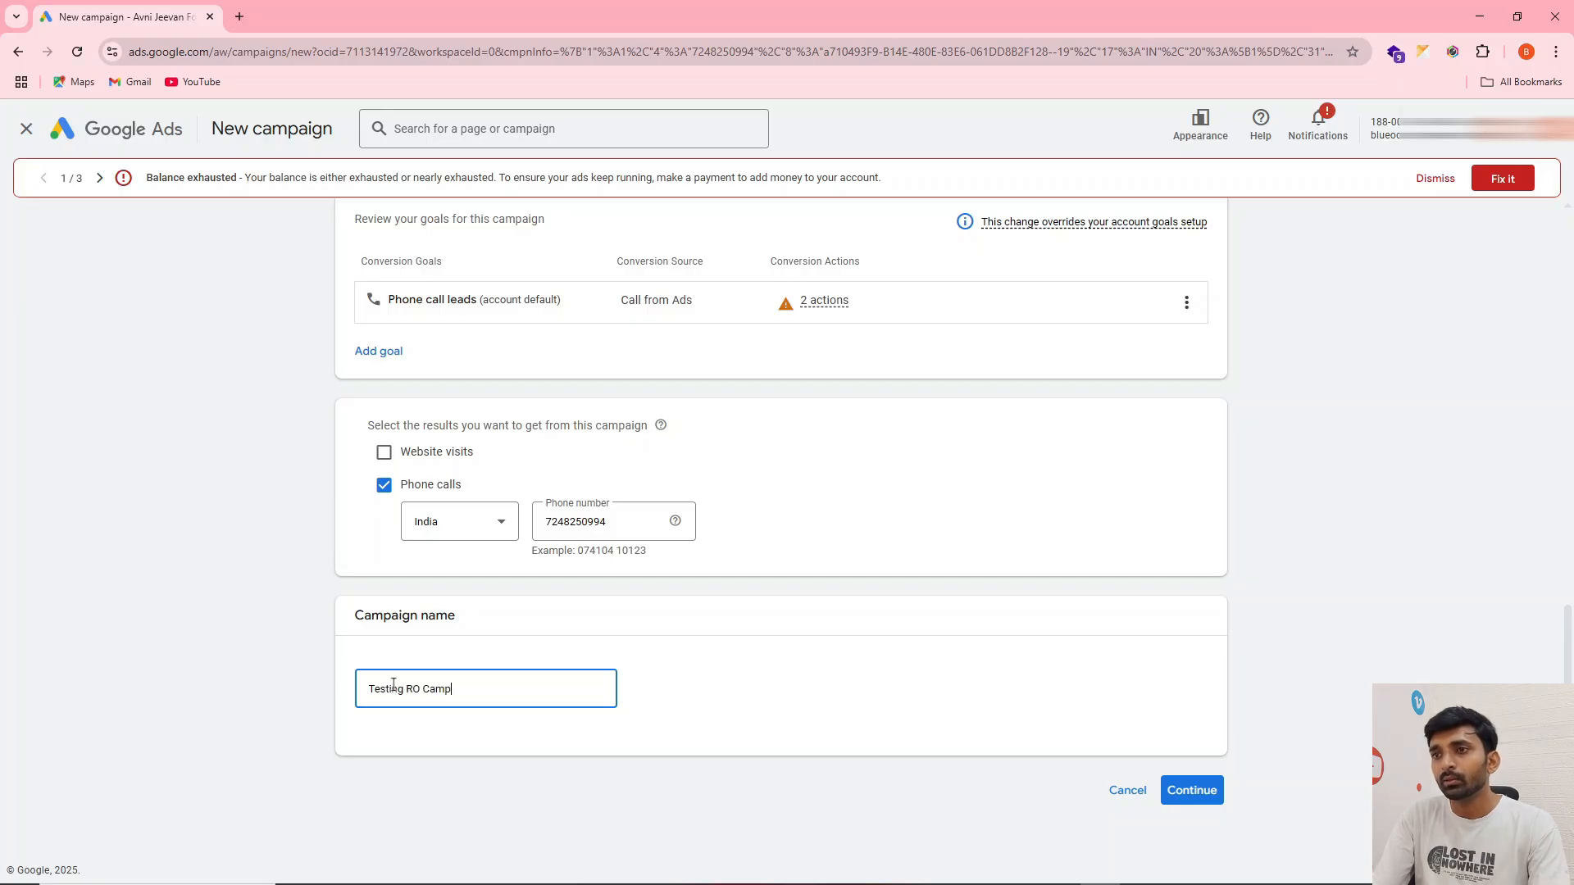
type("aign")
key("BackSpace")
key("BackSpace")
type("gn")
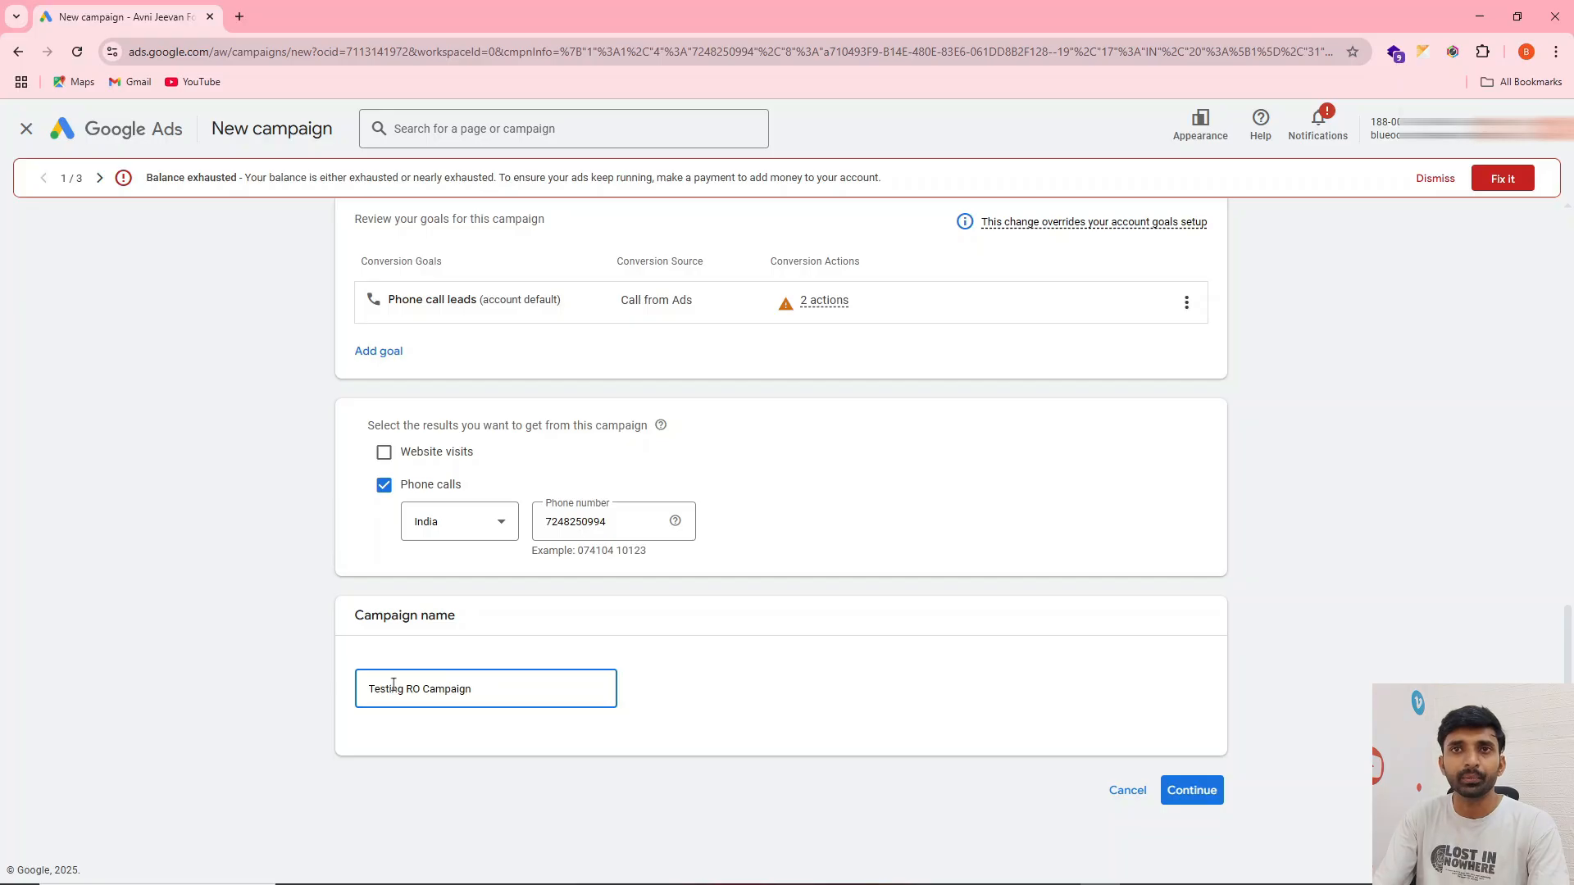
left_click(1172, 787)
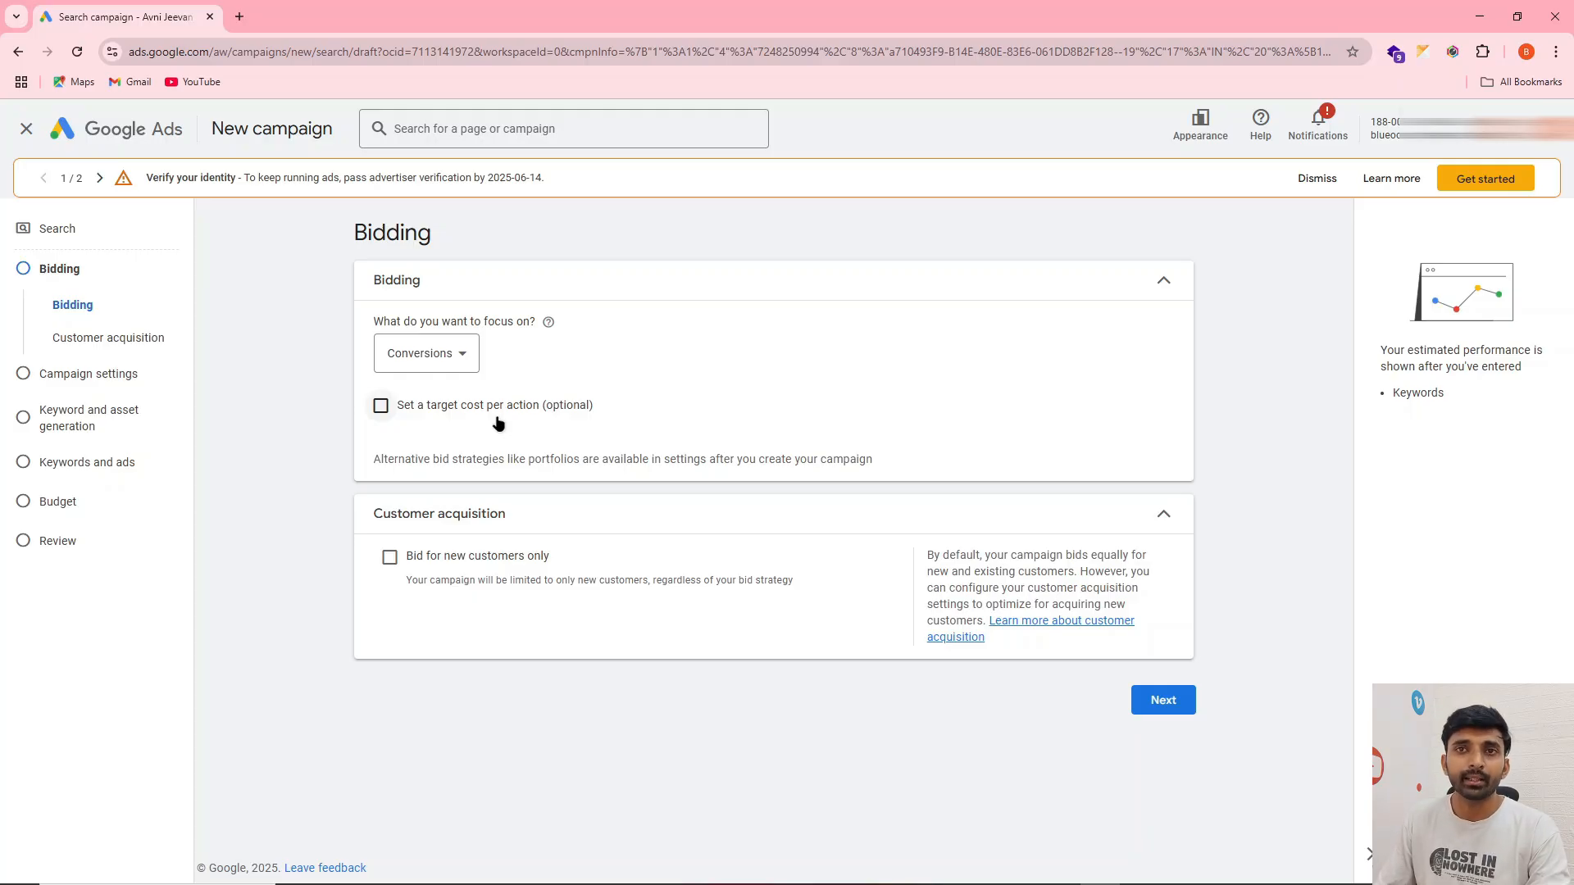
Set the bidding focus to Clicks and look over the other bidding options
left_click(453, 353)
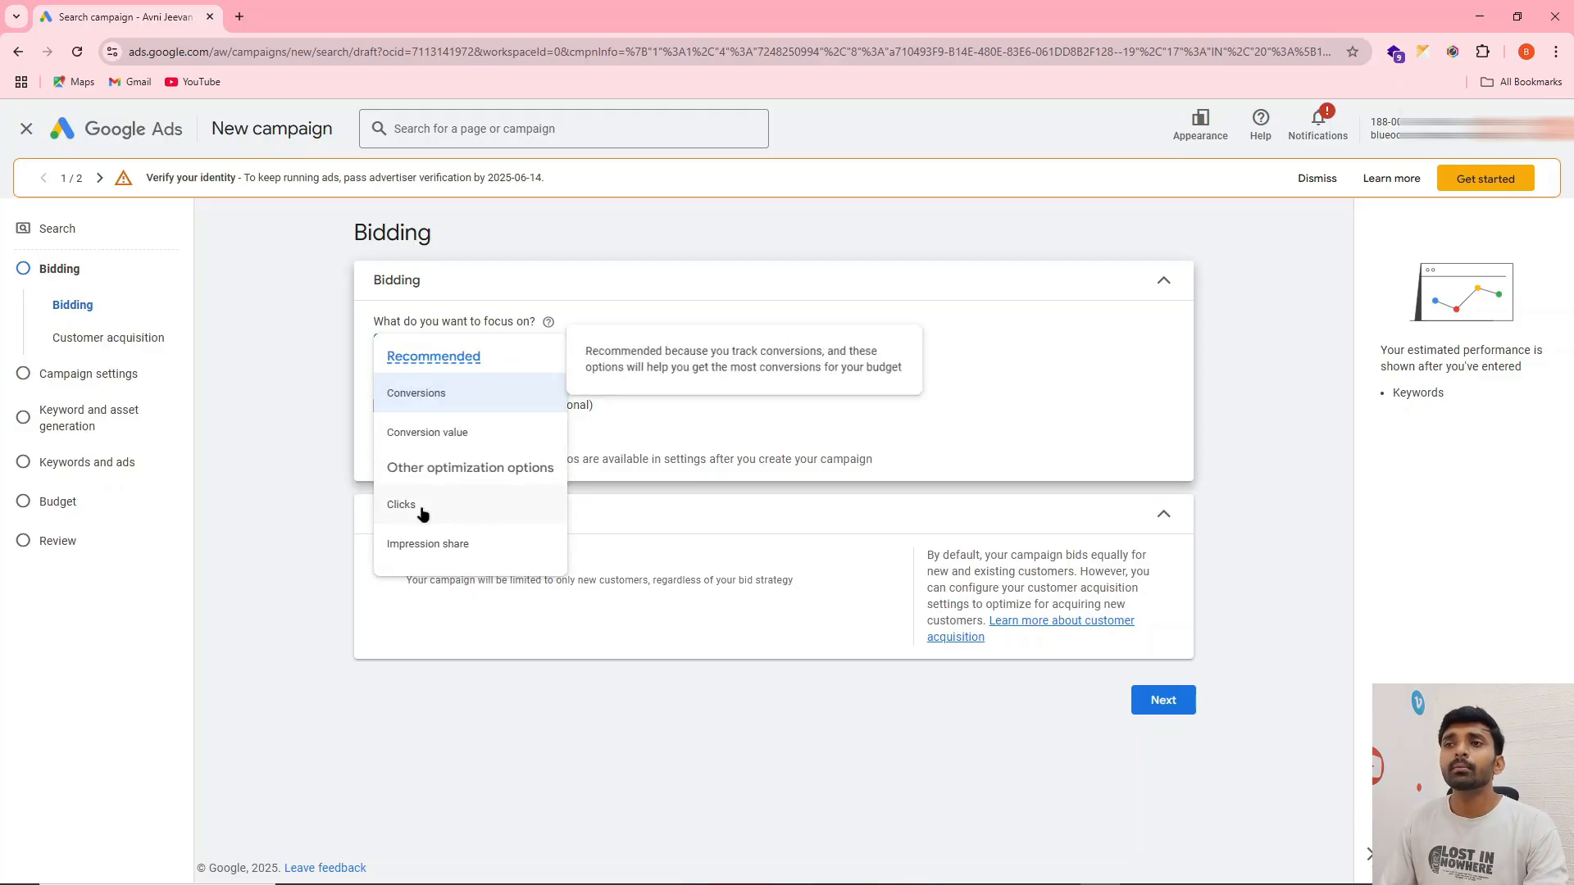
left_click(422, 514)
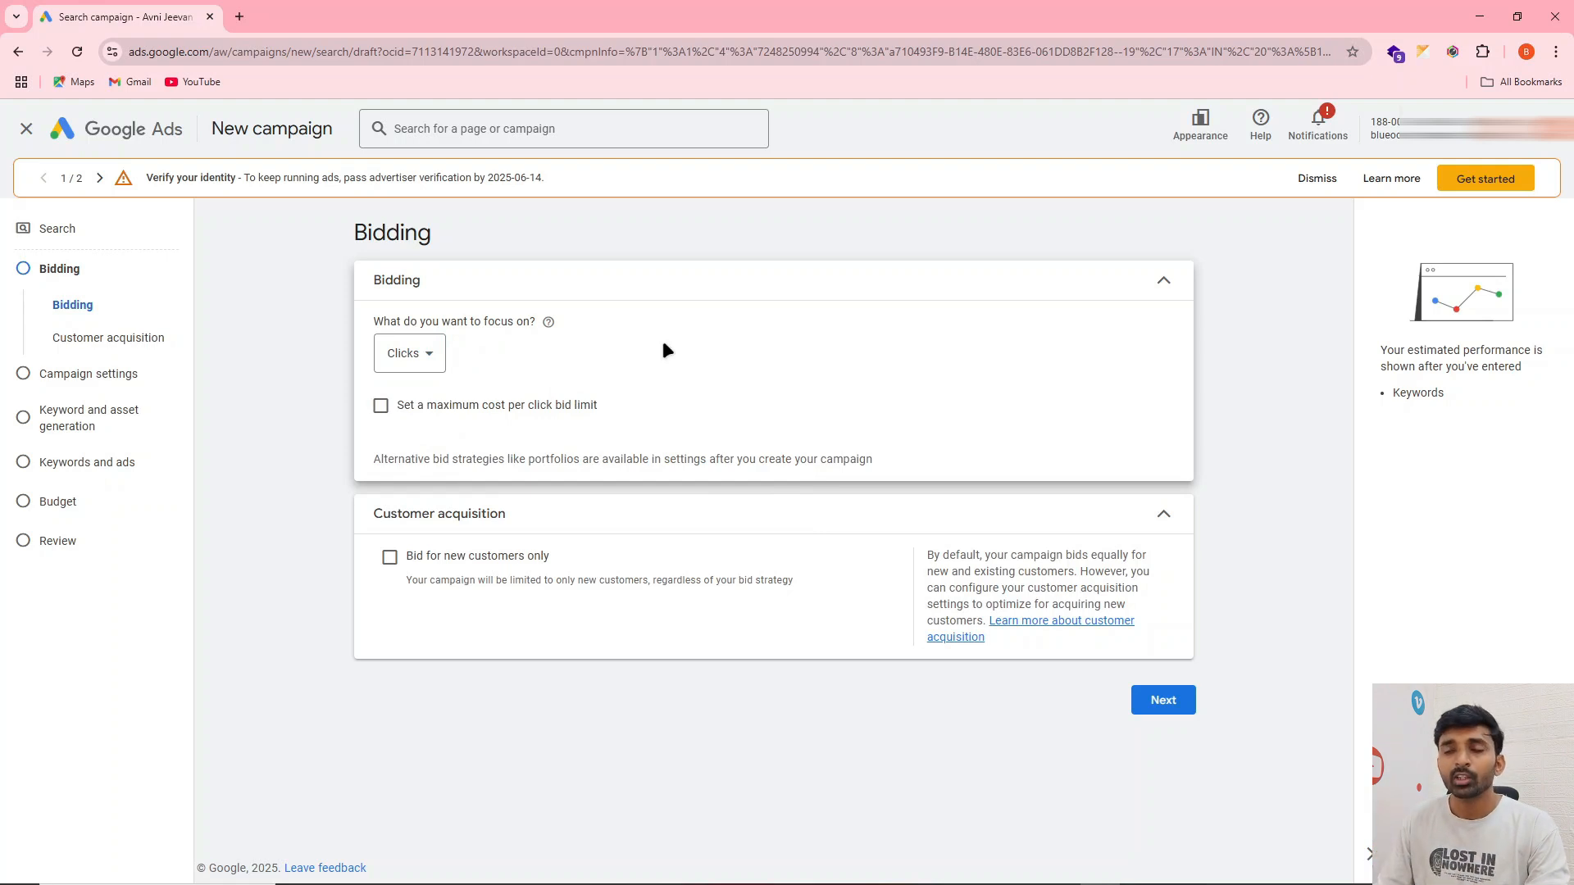
left_click(402, 353)
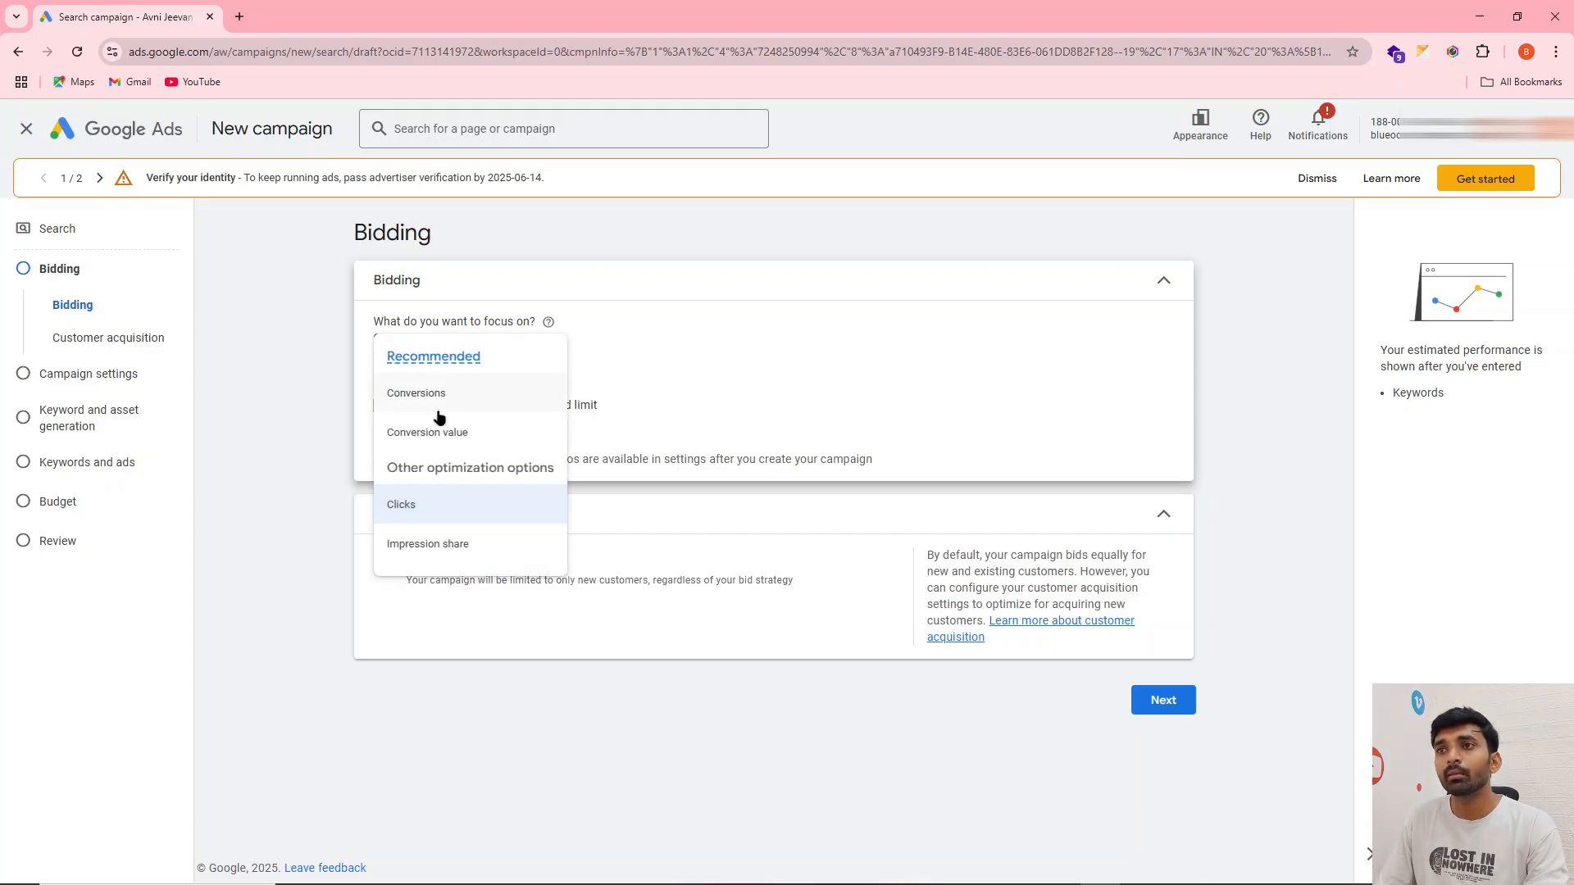
left_click(632, 369)
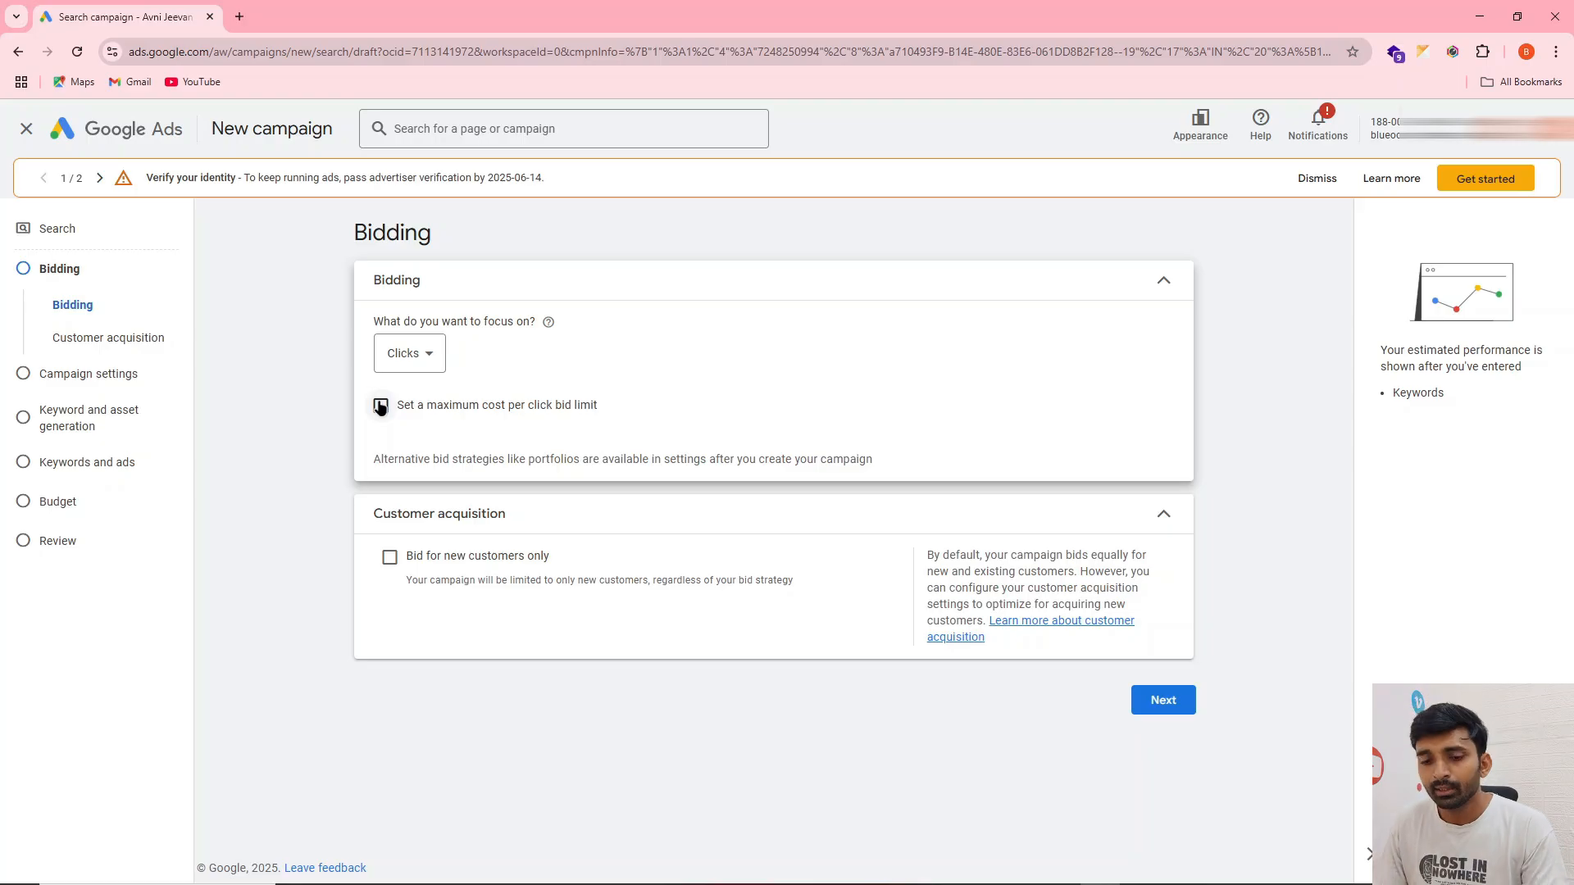
Switch to the Sticky Notes note with the collected RO service keywords, review the list and return to the campaign's bidding settings
mouse_move(696, 878)
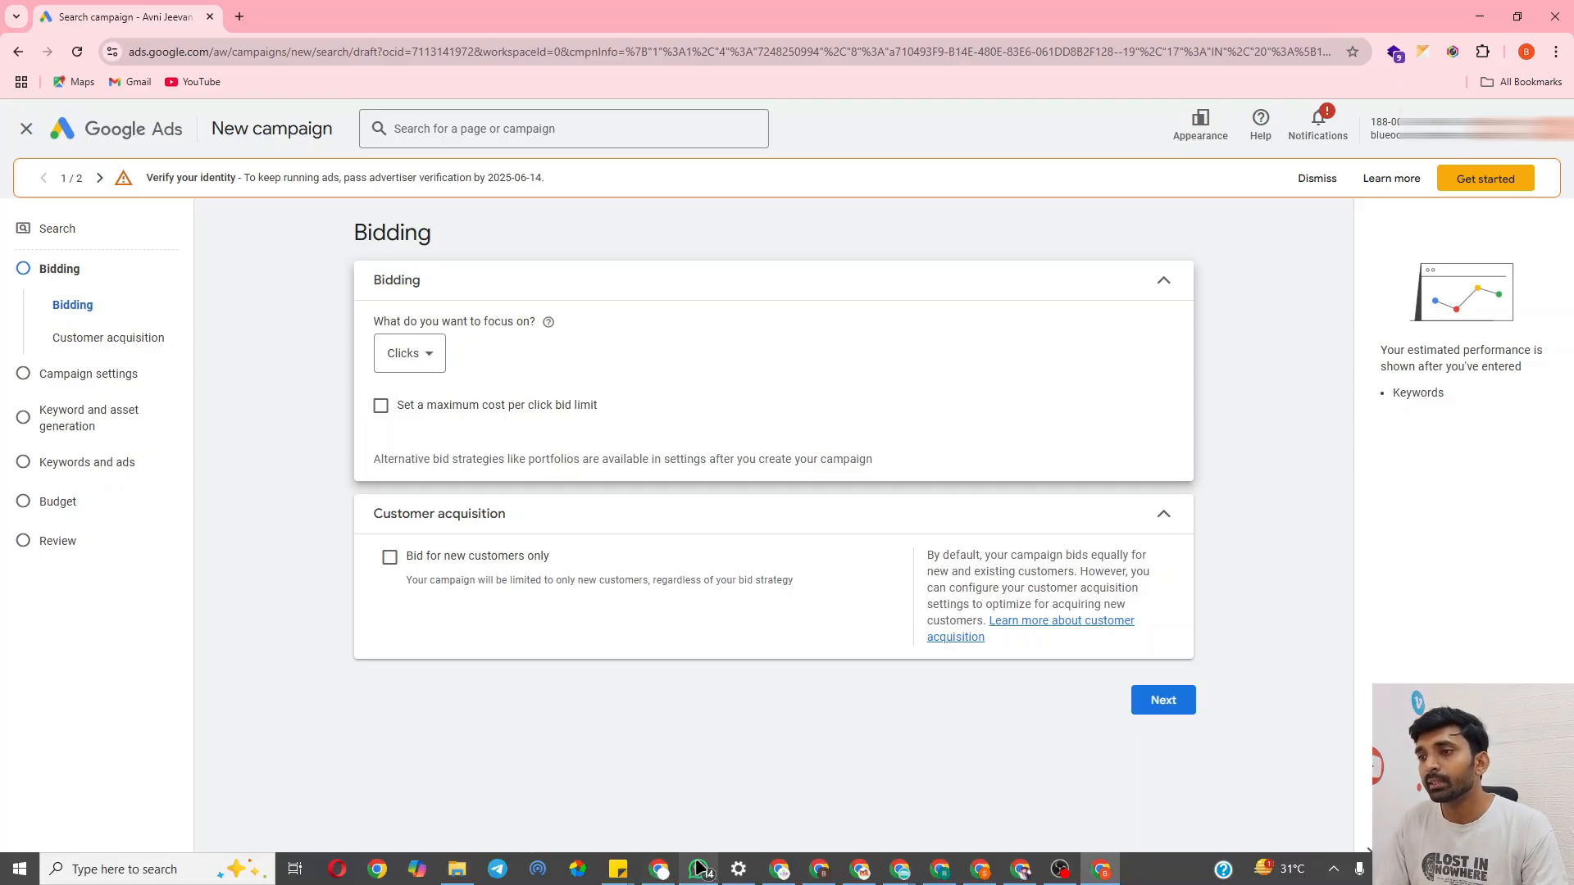
mouse_move(617, 871)
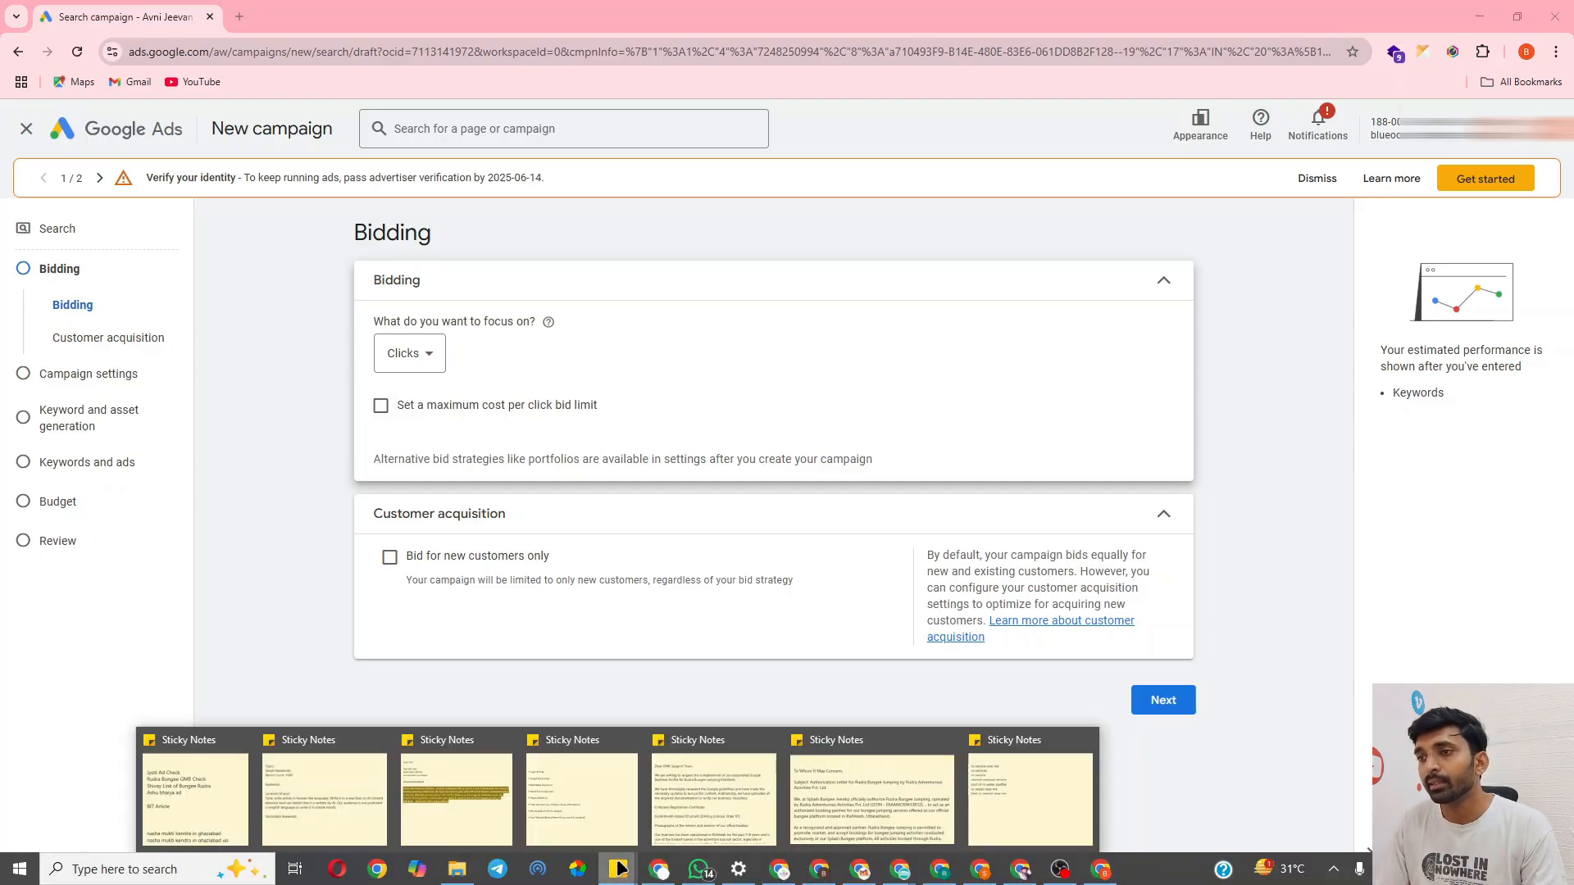
left_click(990, 771)
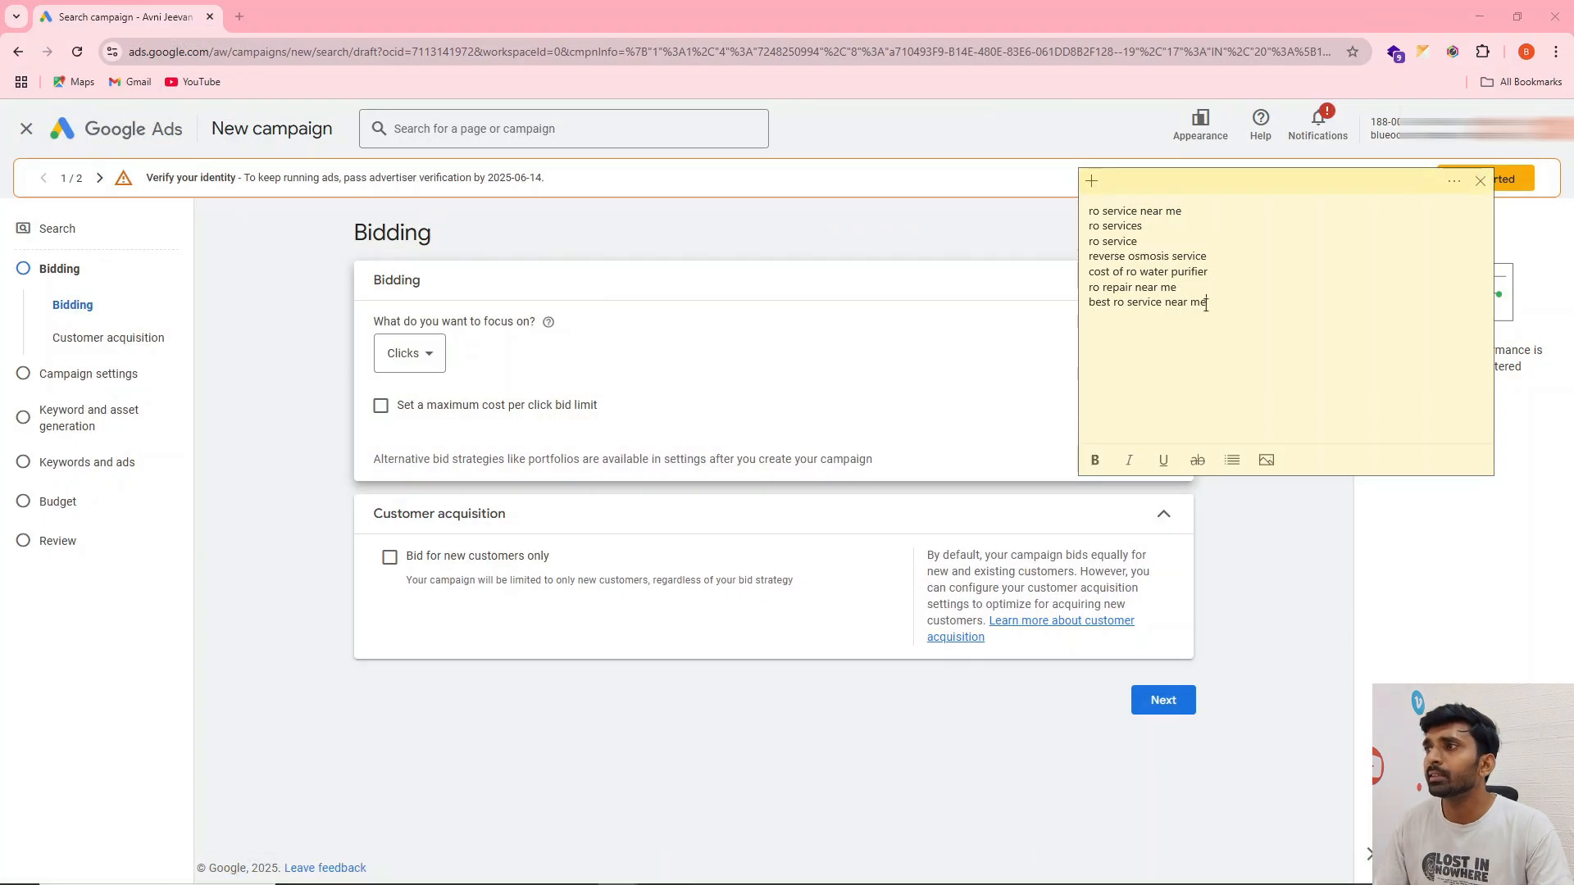
left_click_drag(1214, 296, 1090, 211)
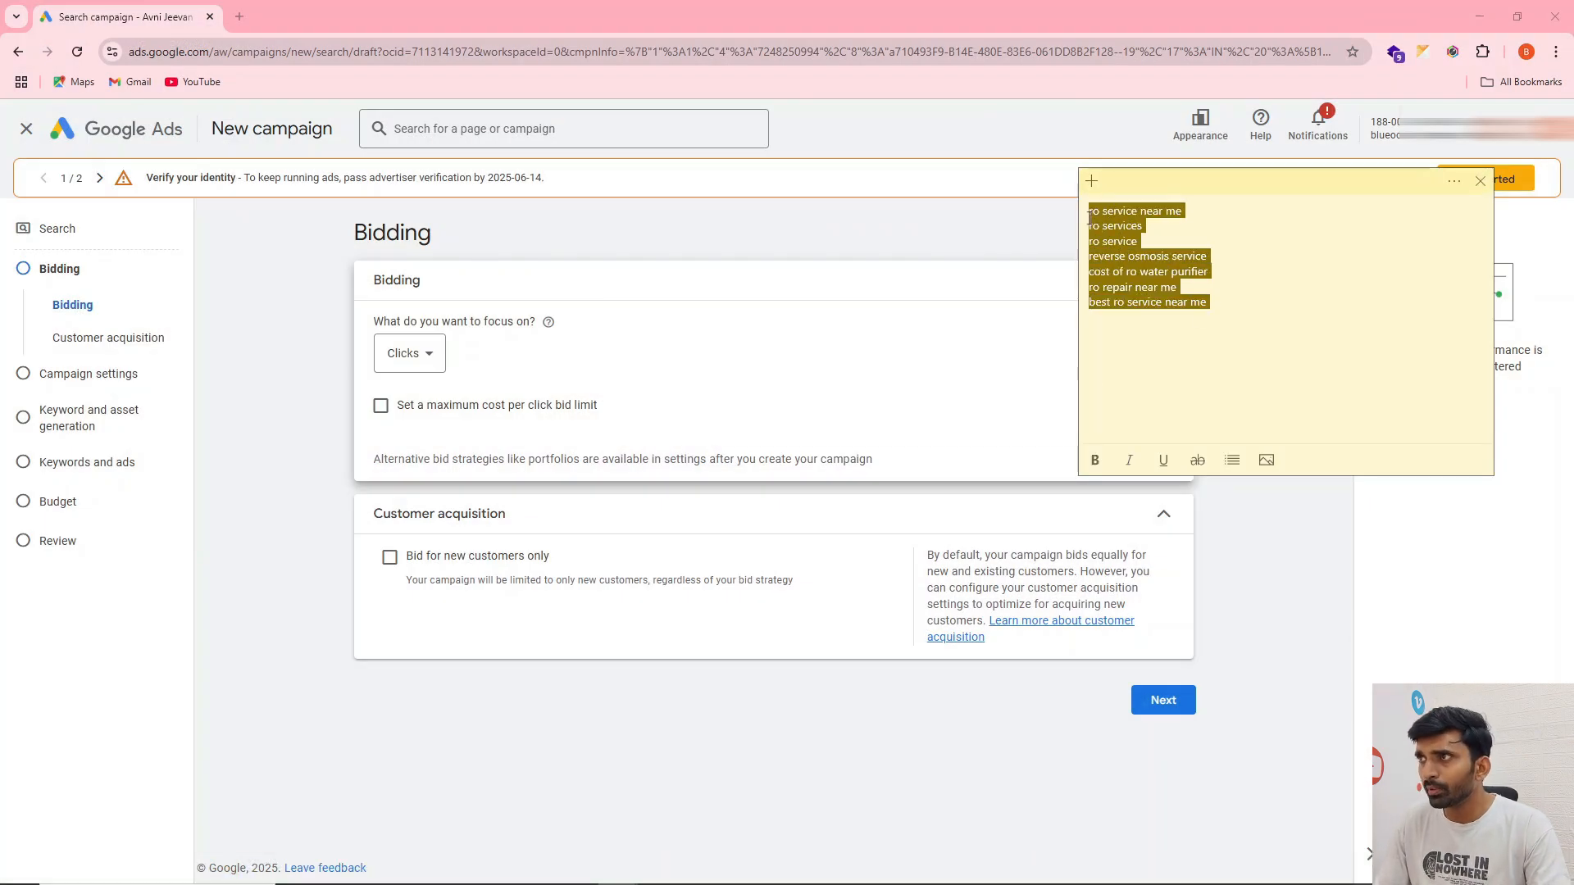
left_click(1104, 208)
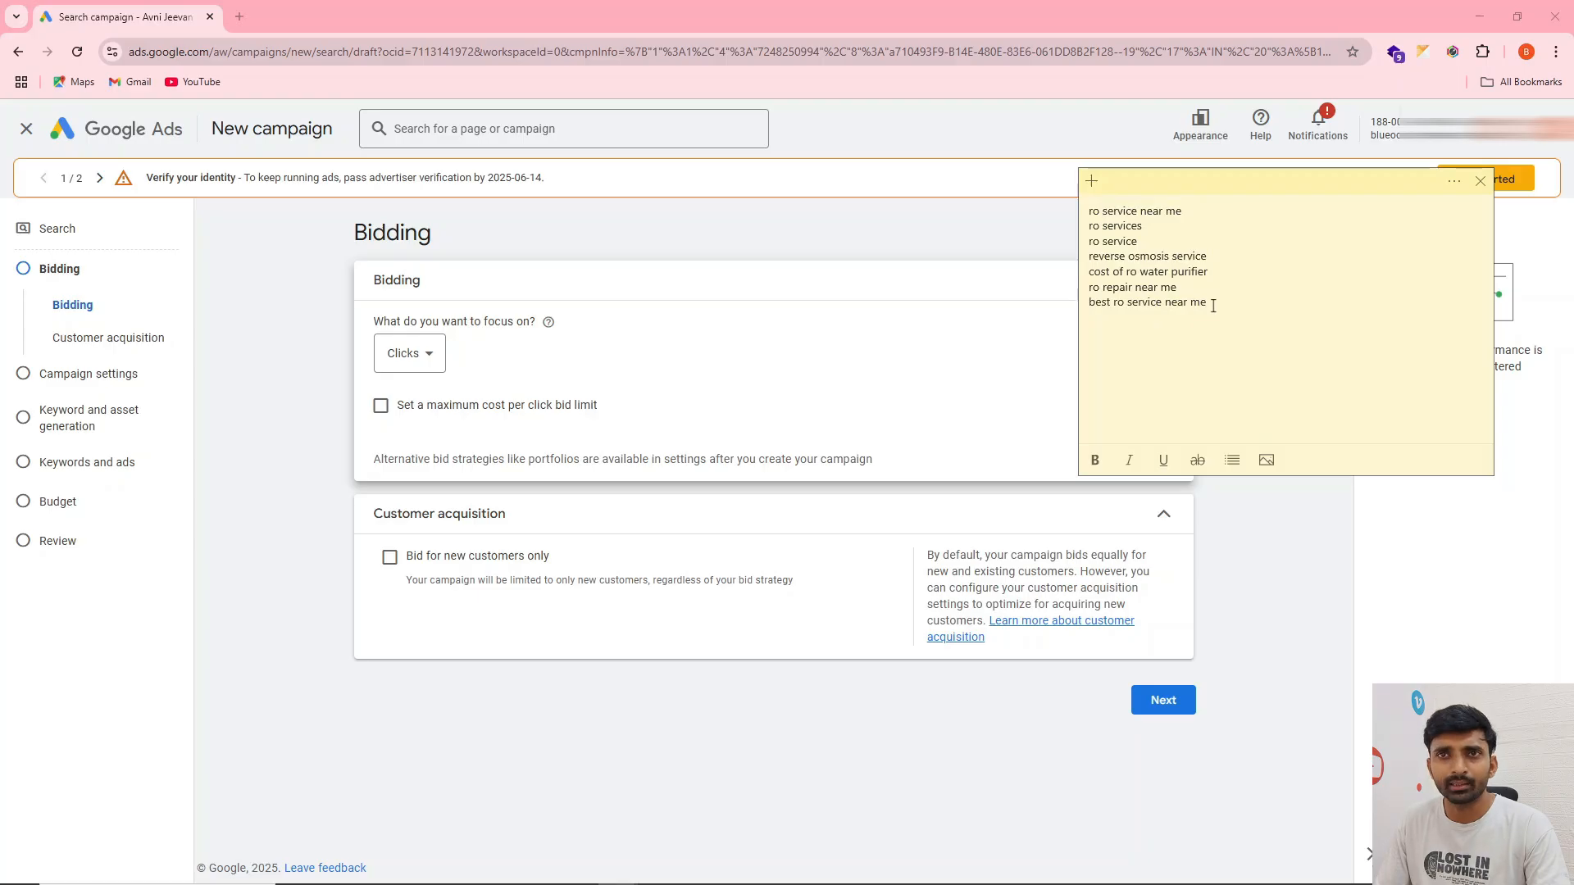
key("ctrl+a")
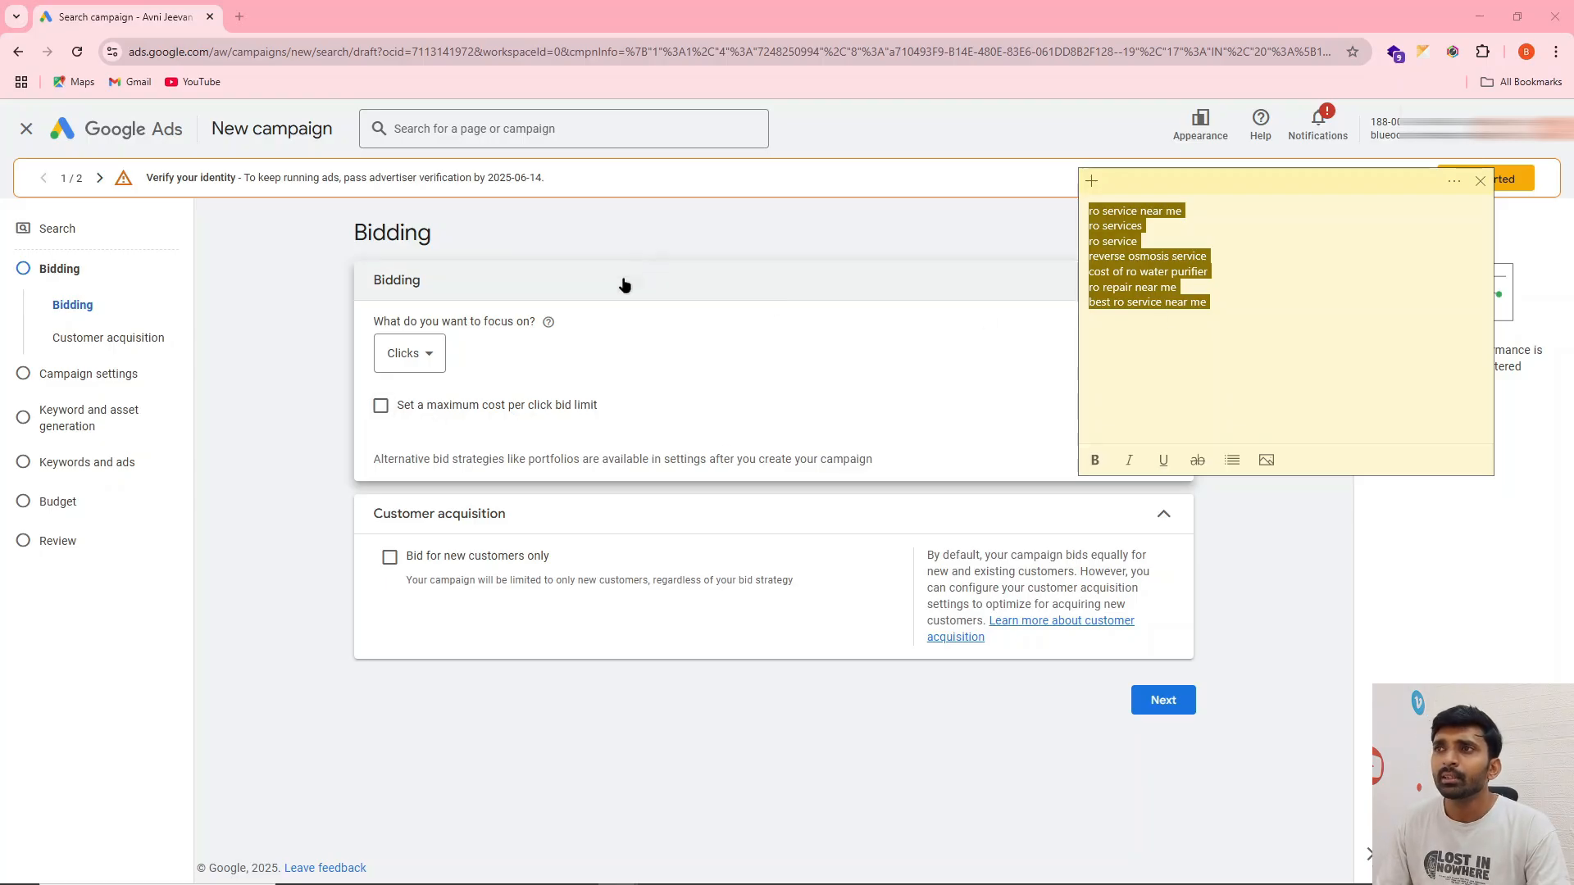
left_click(702, 211)
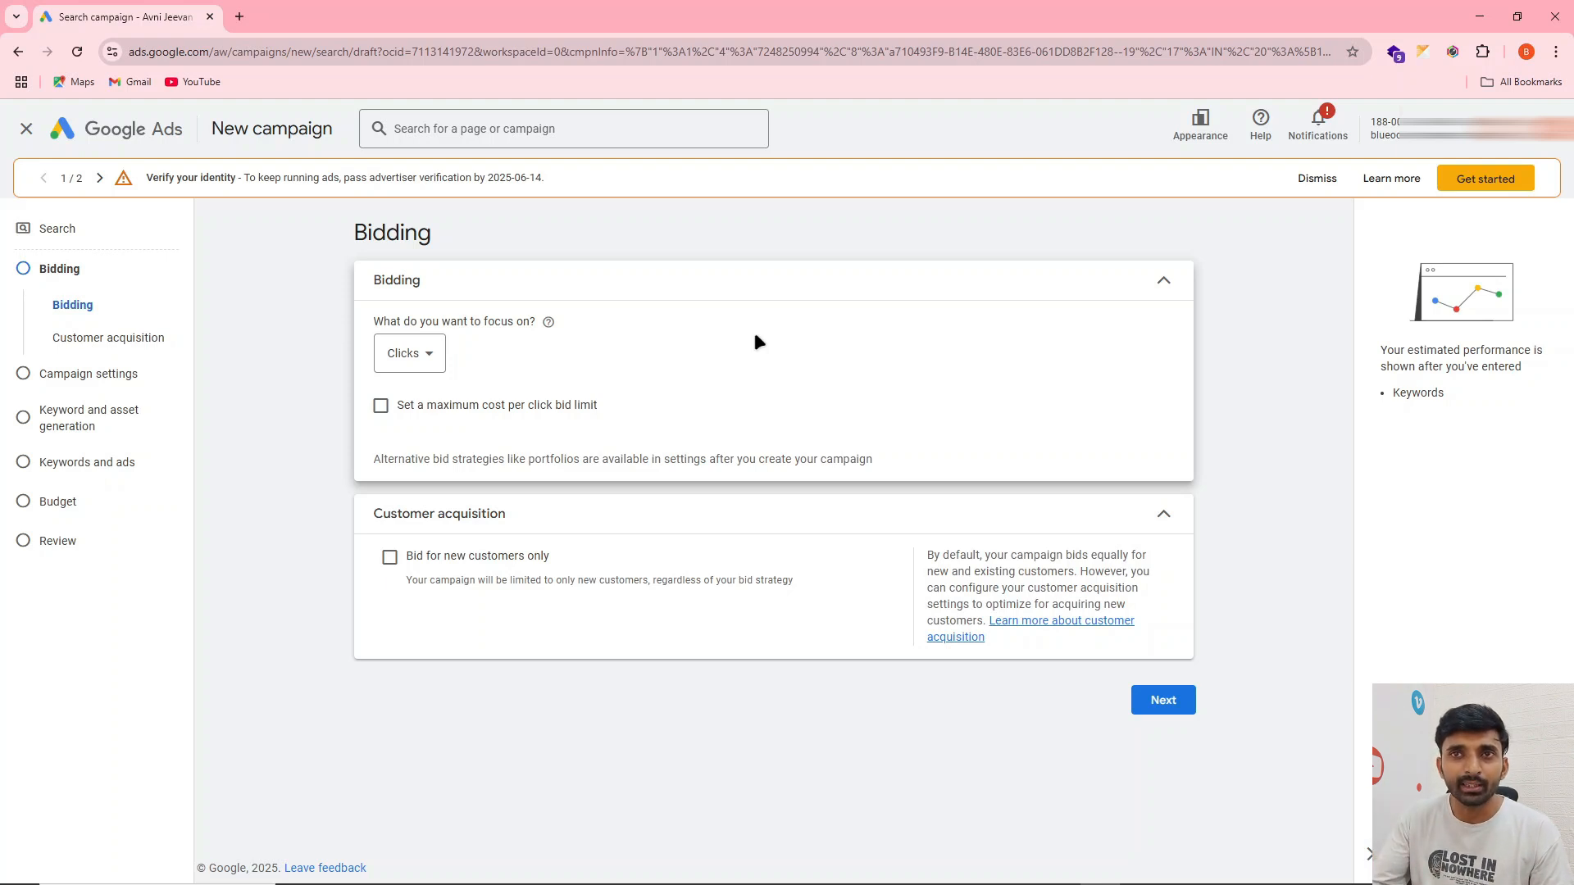
Enable a maximum cost per click bid limit and set it to ₹400
left_click(380, 407)
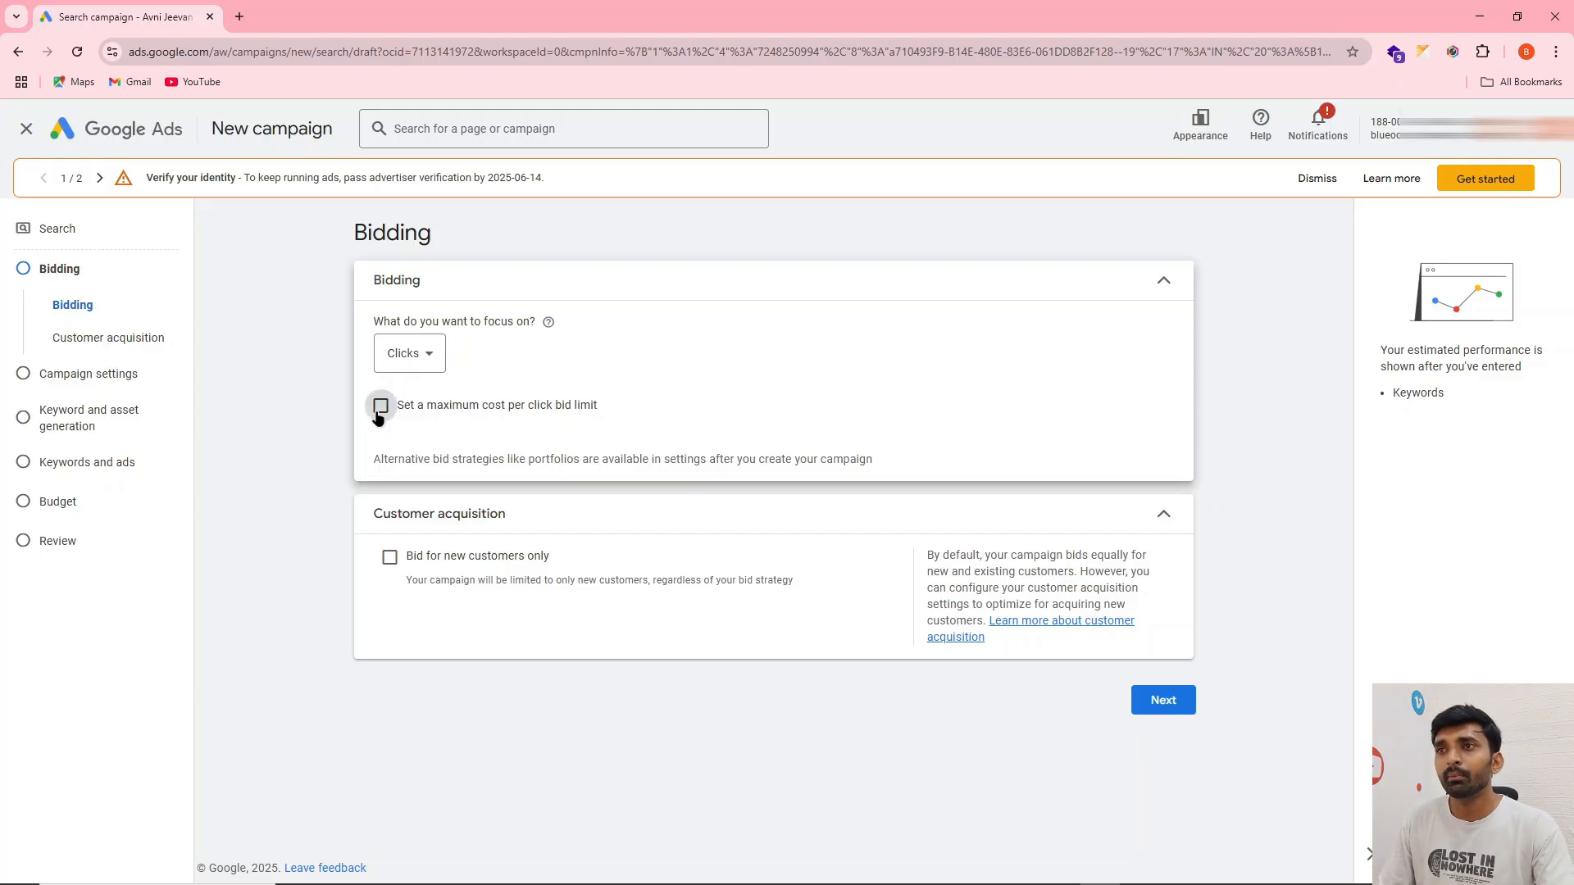
left_click(430, 470)
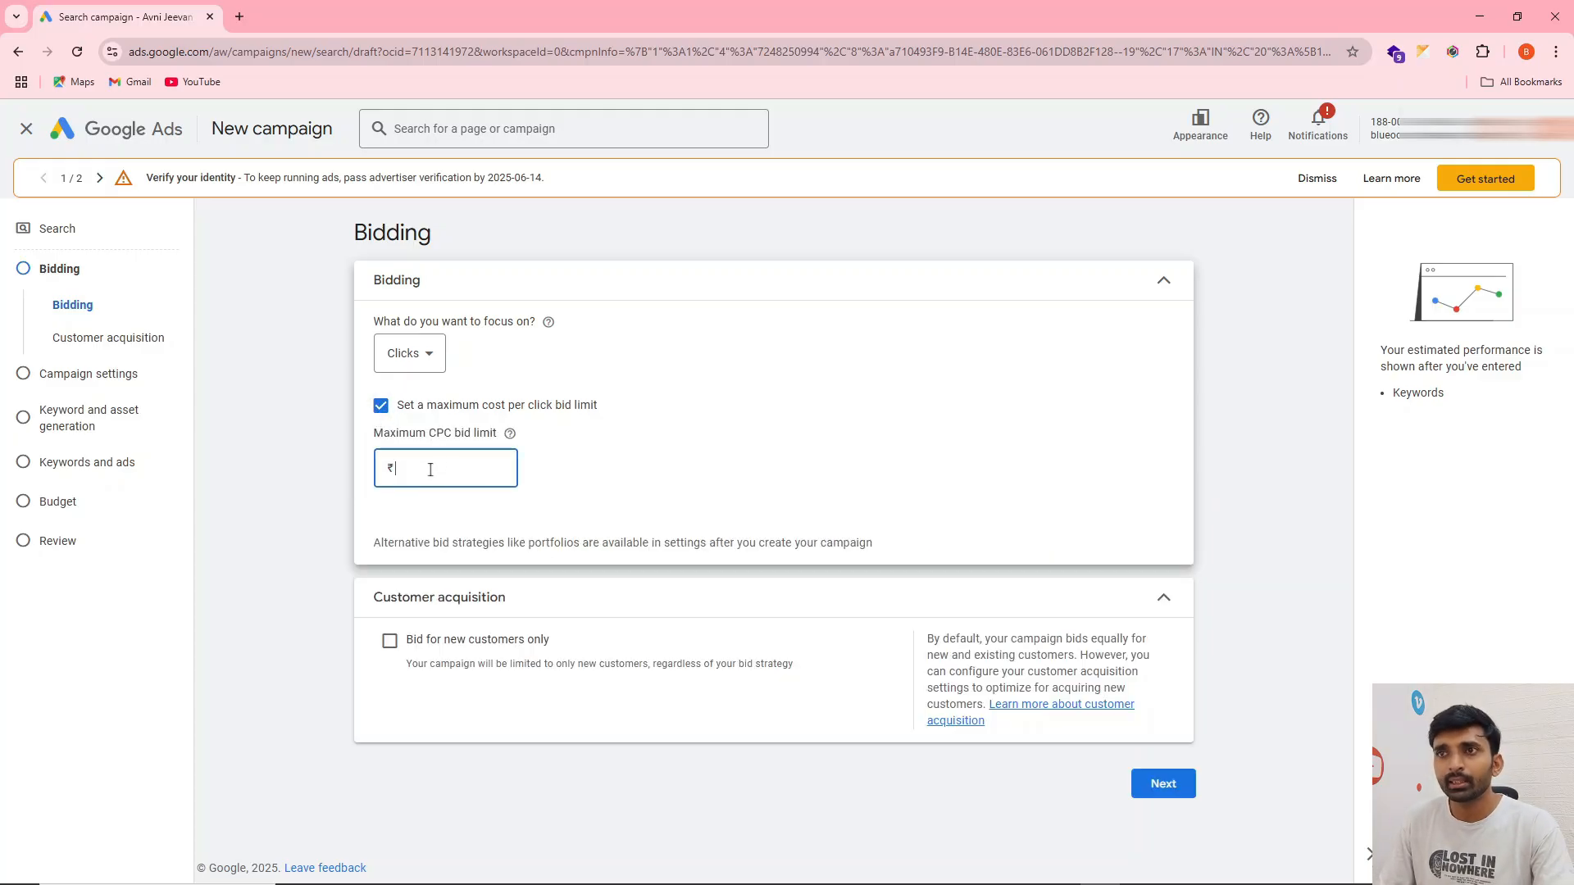
double_click(429, 470)
type("400")
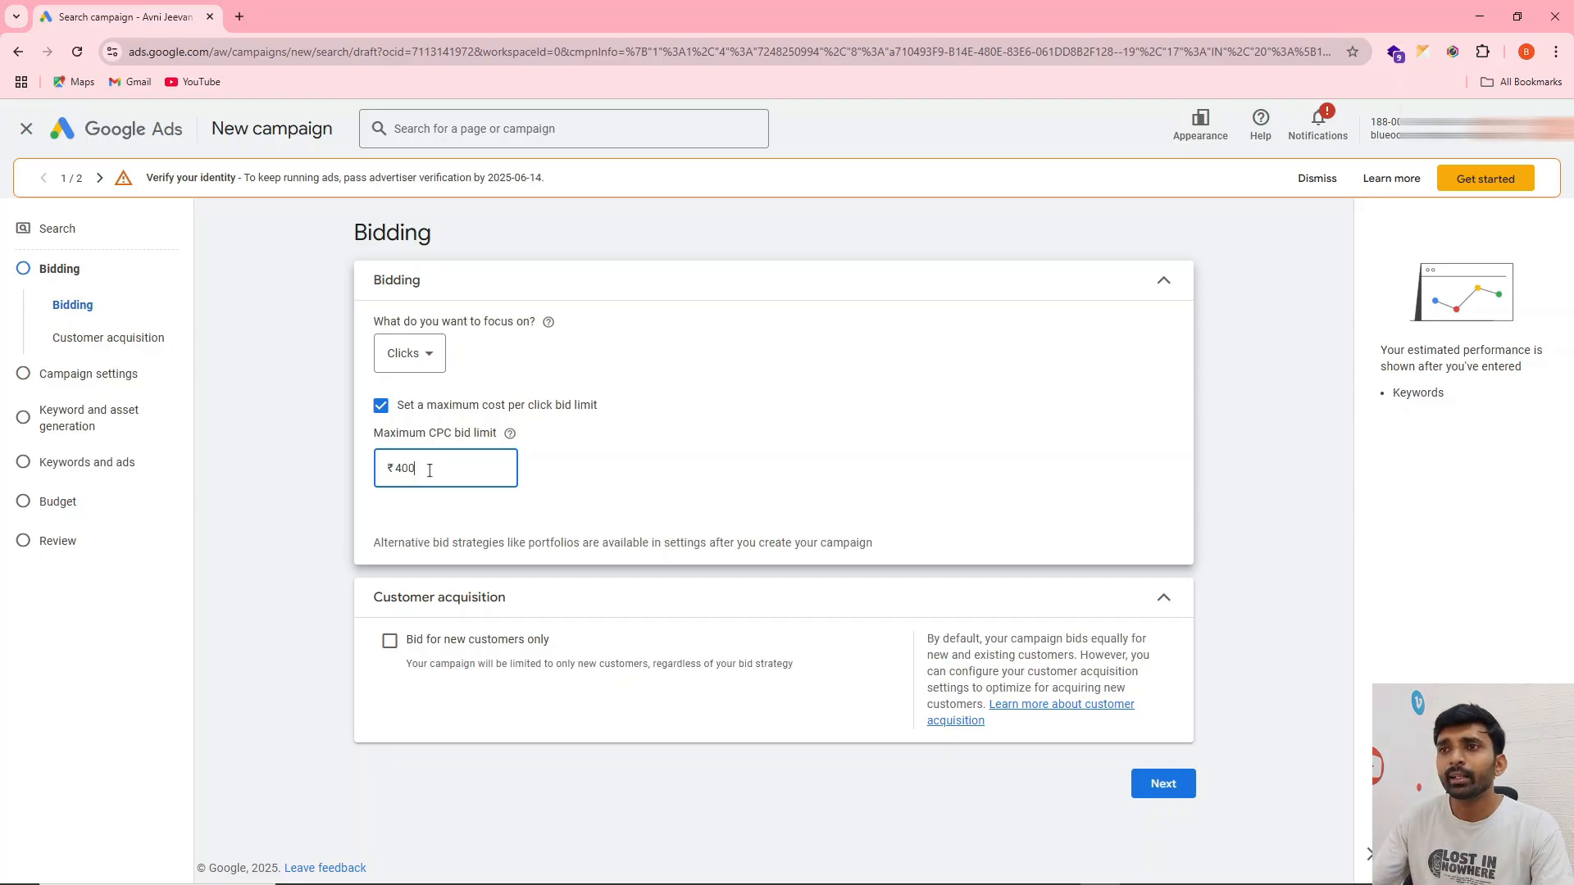
Clear and turn off the maximum cost per click bid limit, and continue to the campaign settings
double_click(410, 469)
key("BackSpace")
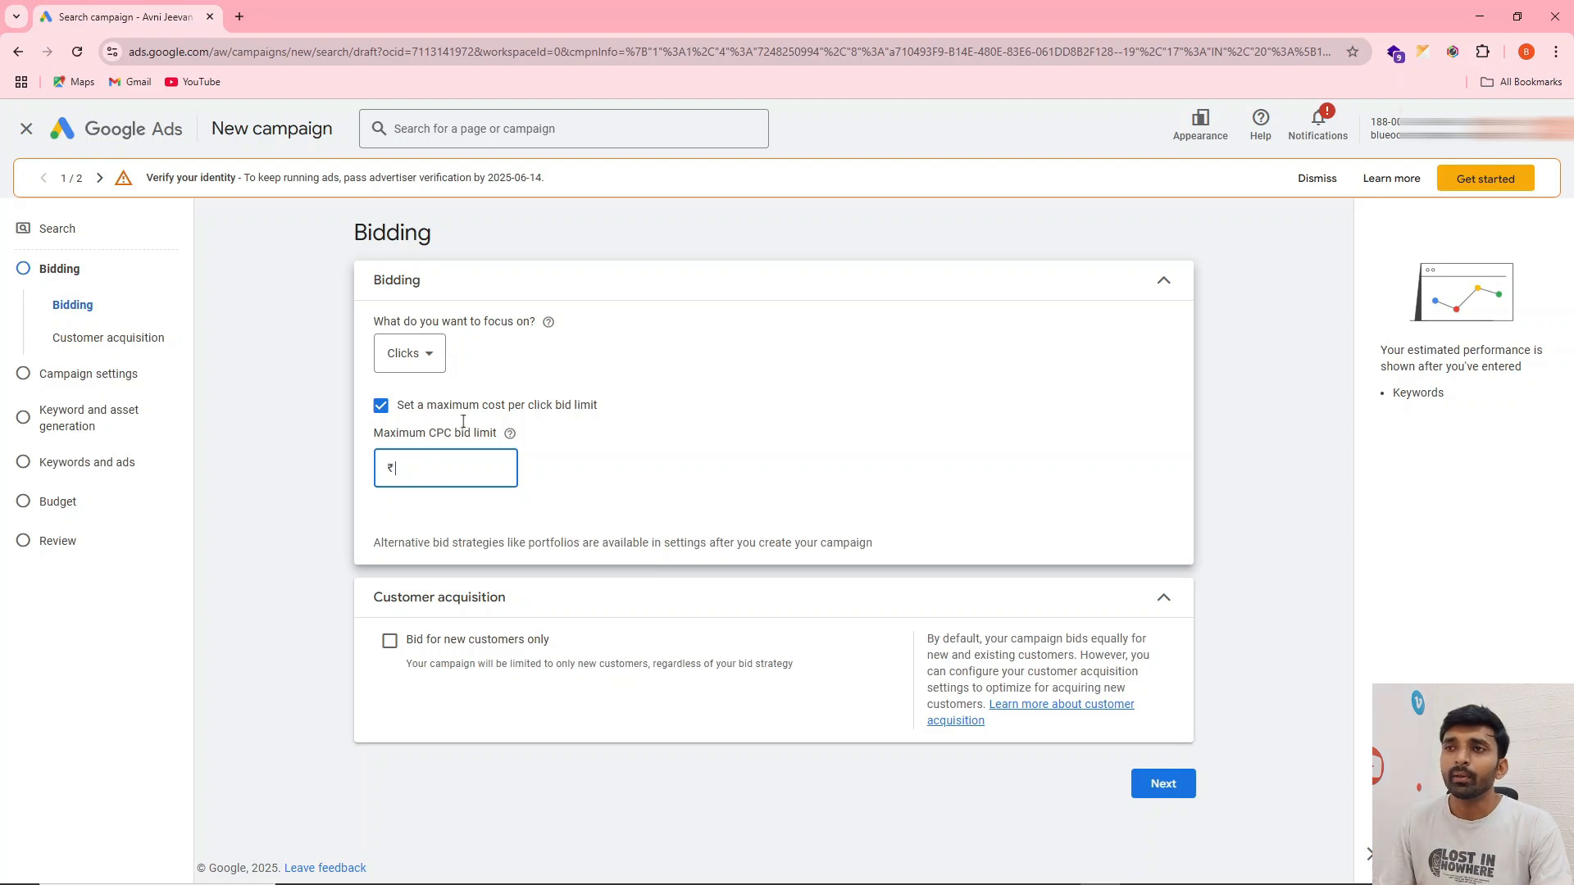
left_click(381, 405)
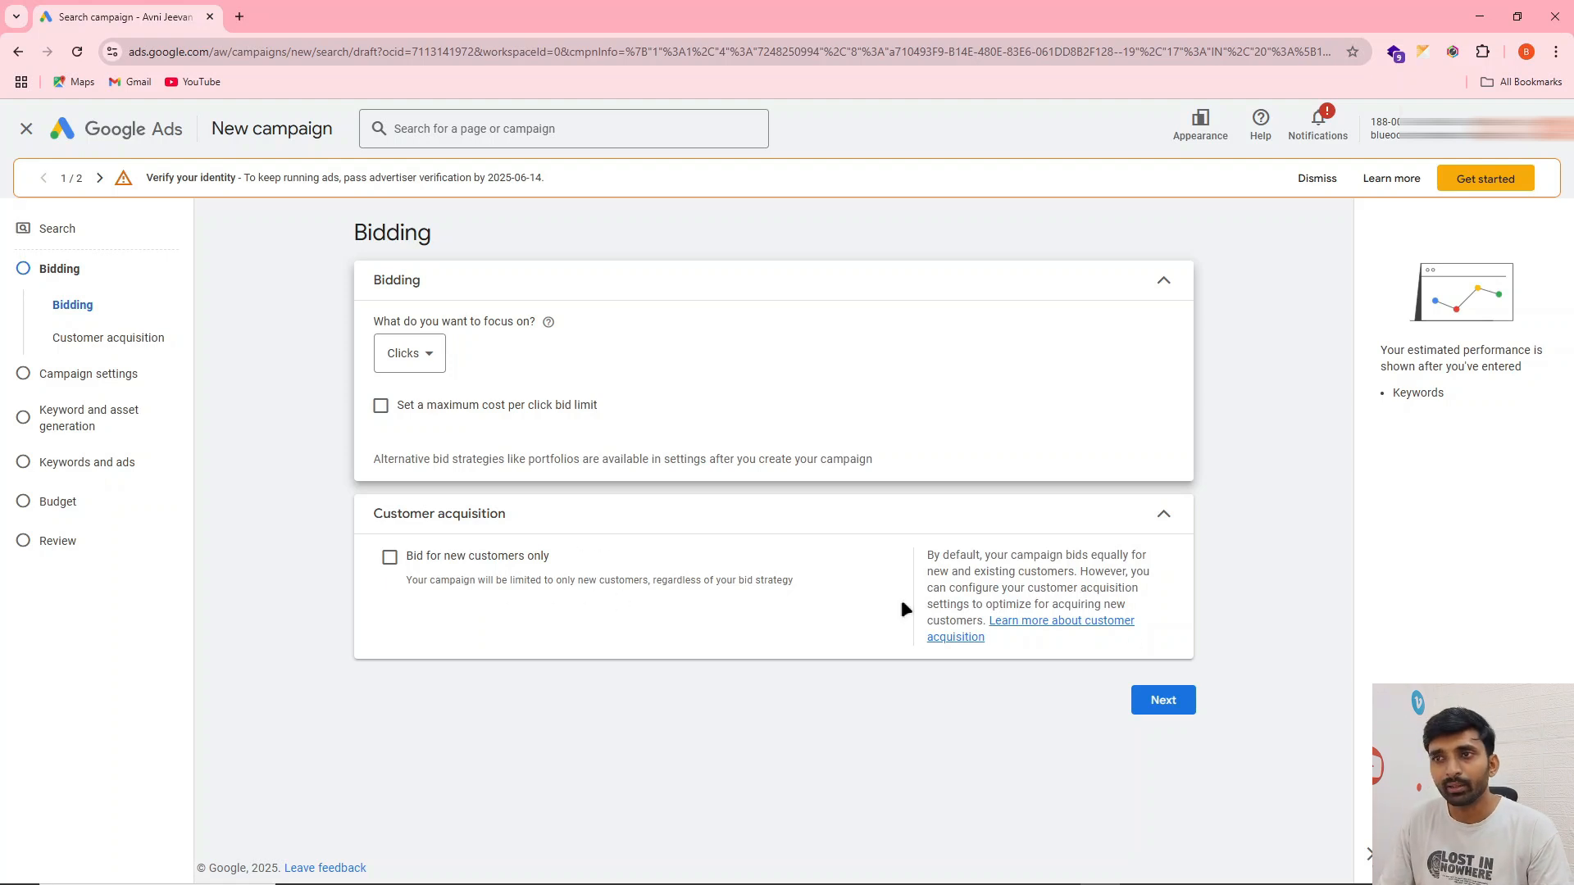
left_click(1178, 708)
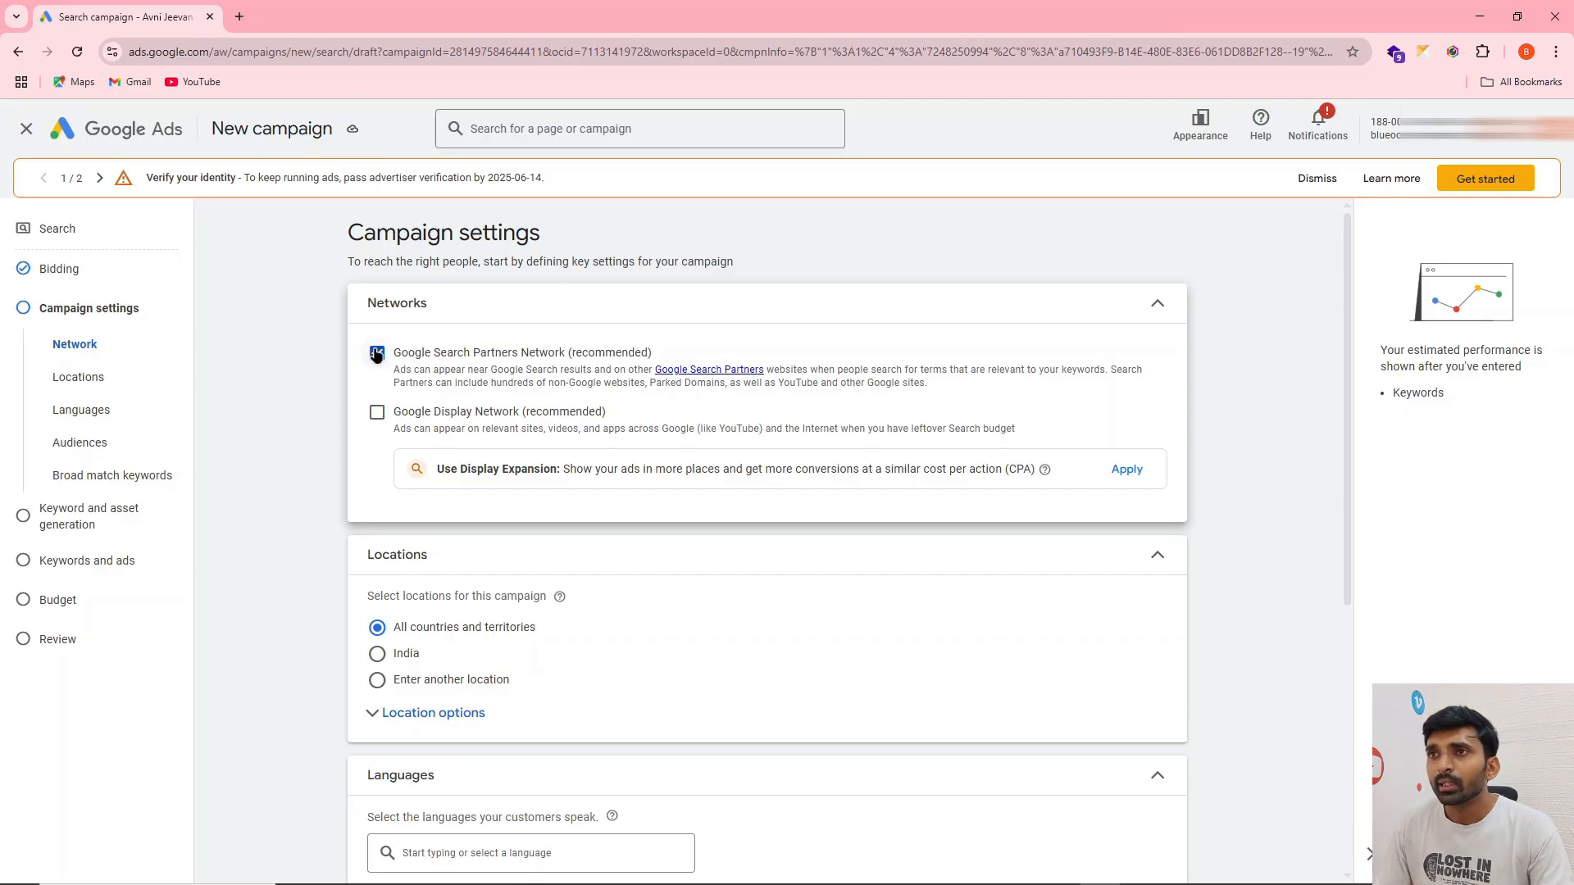
Exclude both the Google Search Partners Network and the Google Display Network from the campaign's networks
left_click(377, 412)
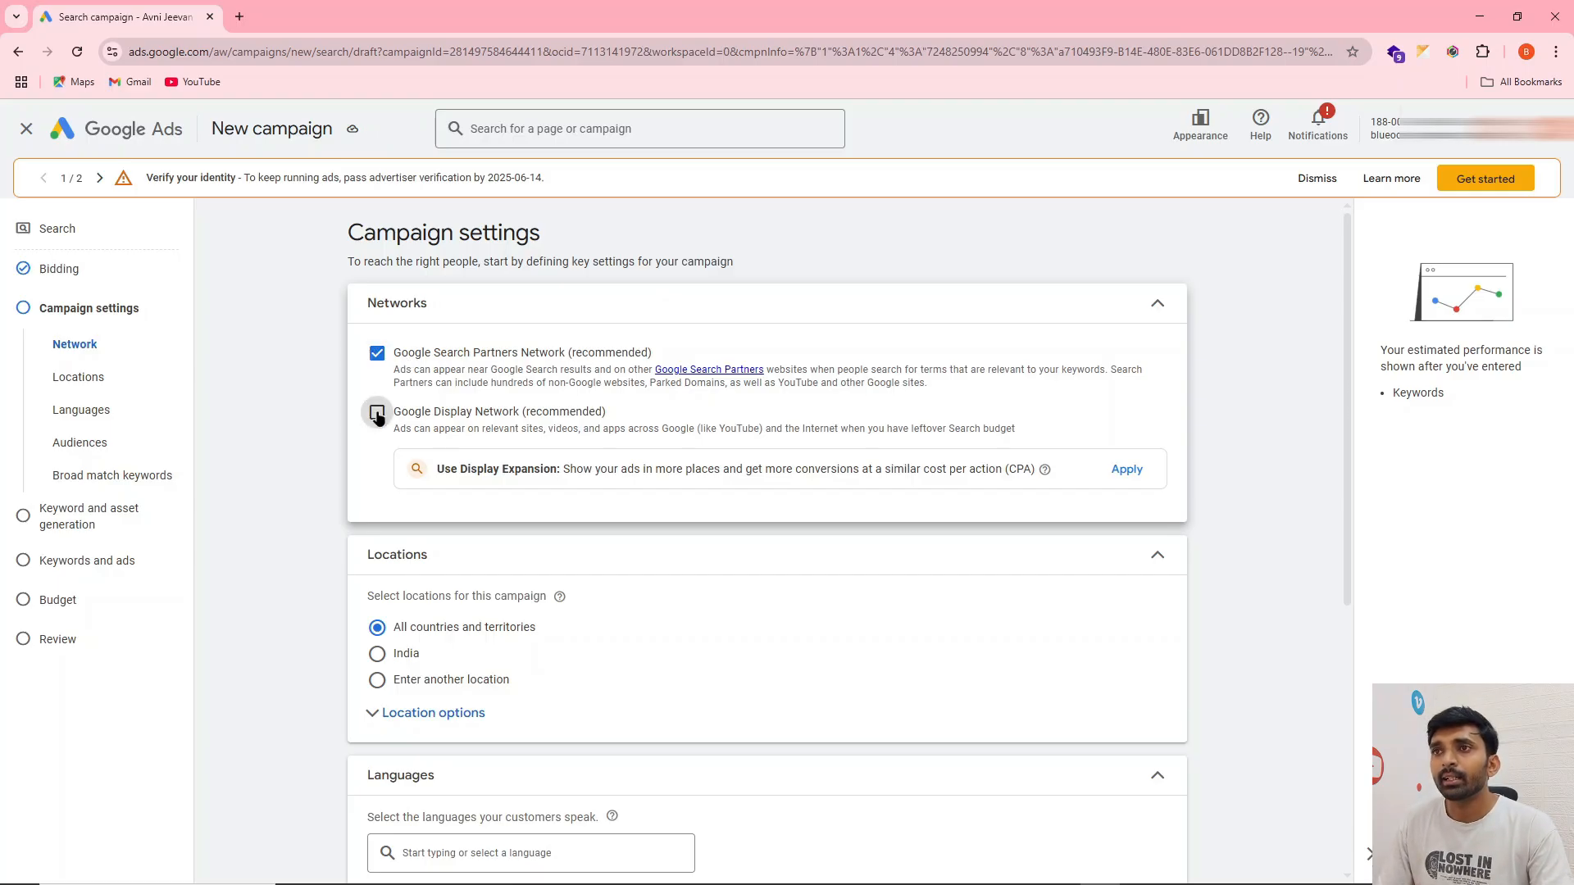
left_click(376, 367)
left_click(377, 411)
scroll(616, 351, "down", 2)
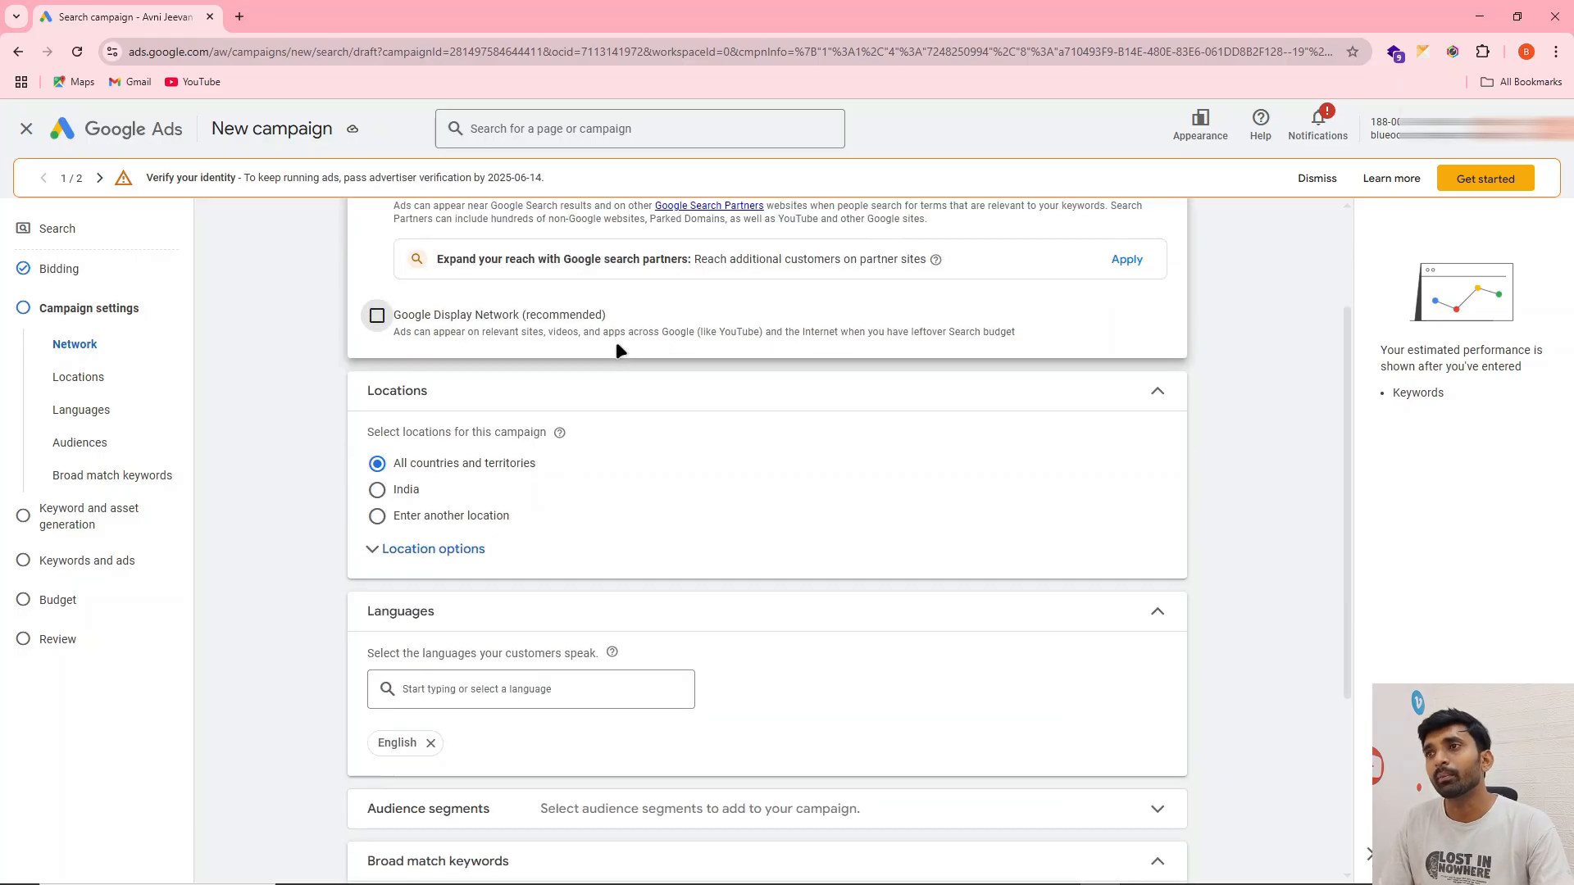
scroll(616, 351, "up", 1)
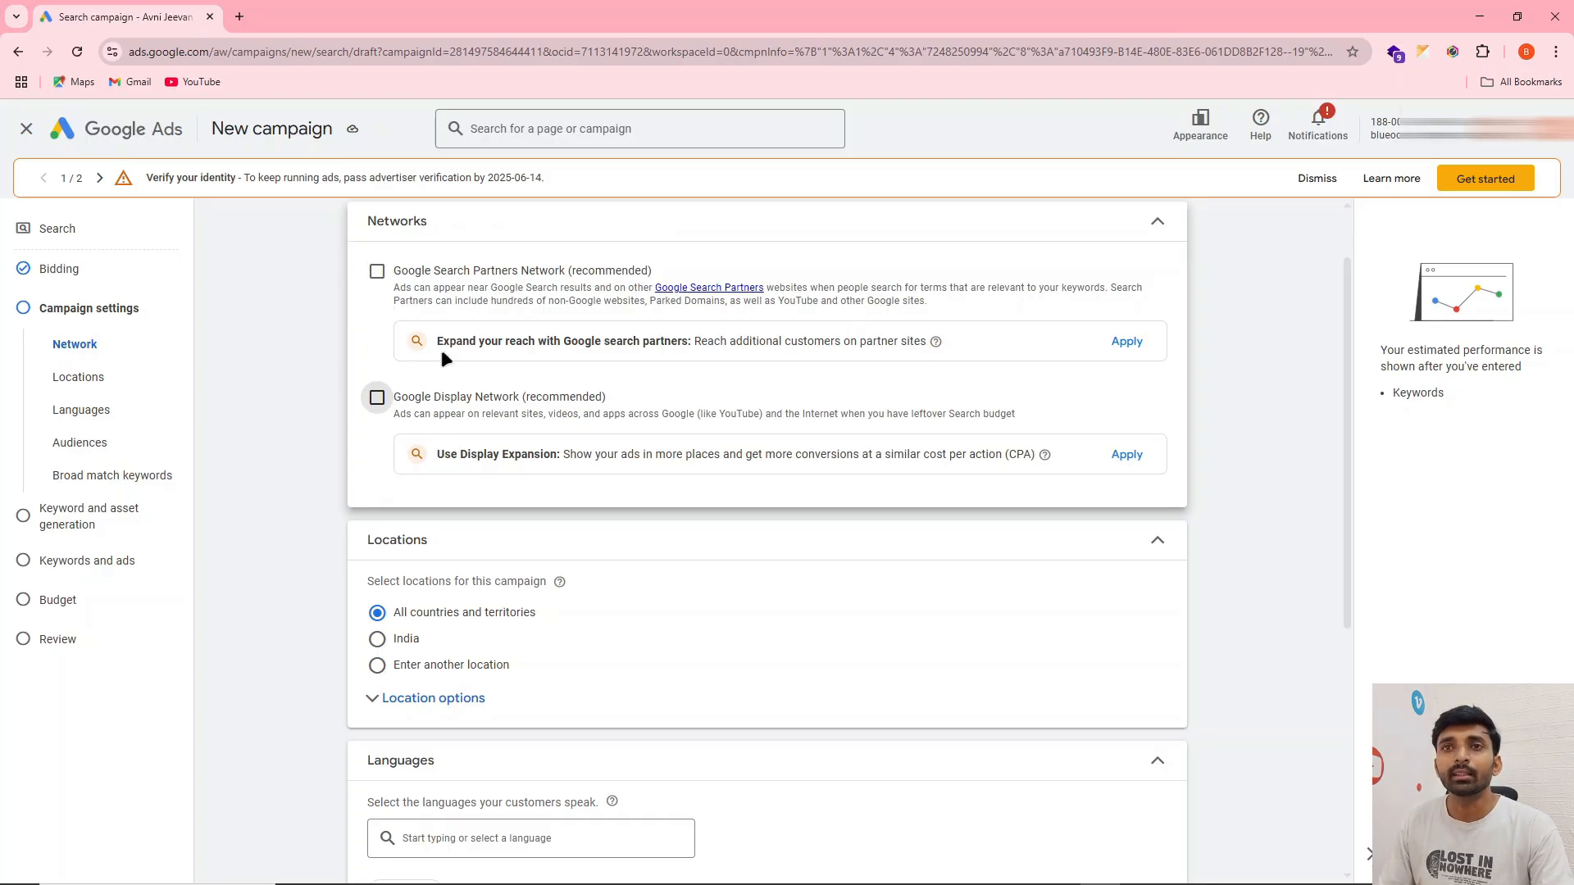
Target a custom location by including the union territory of Delhi, India
scroll(379, 328, "down", 1)
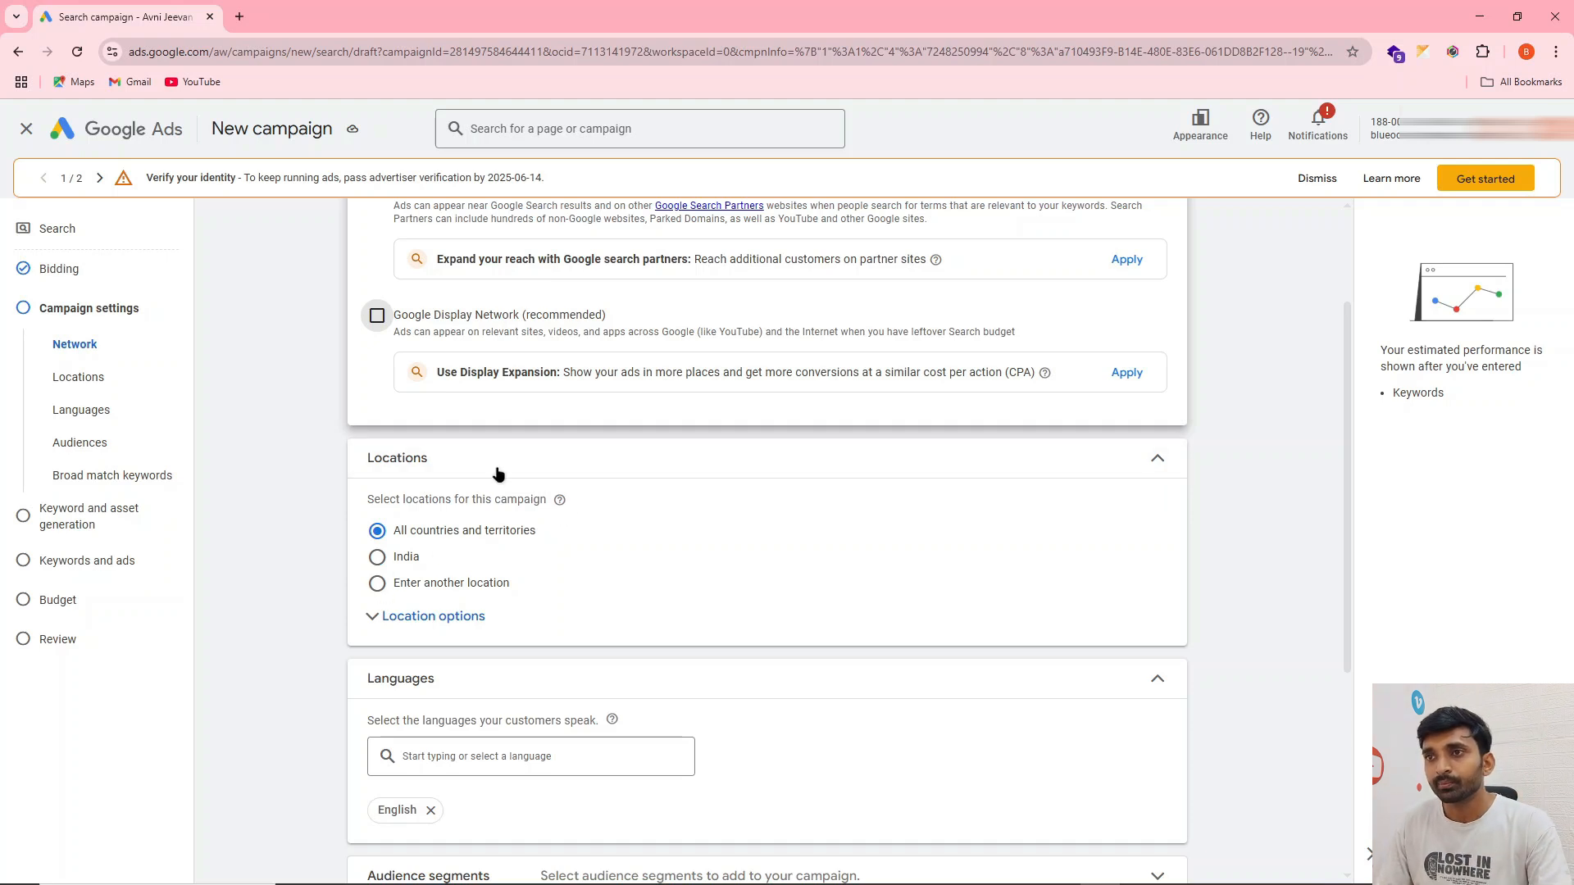
left_click(451, 582)
scroll(485, 451, "down", 2)
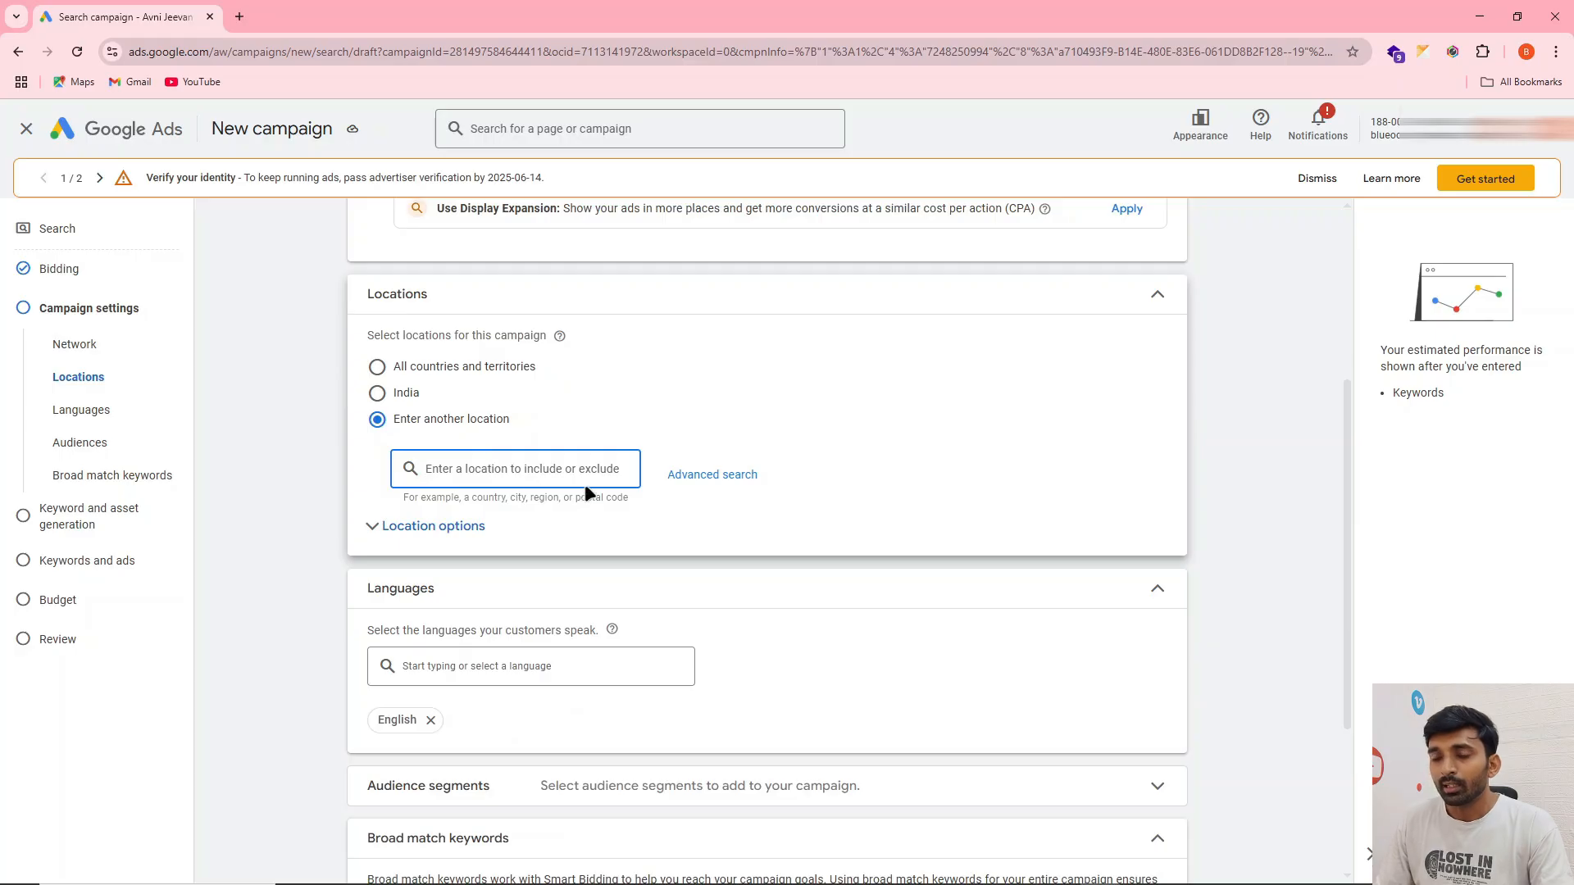
type("delhi")
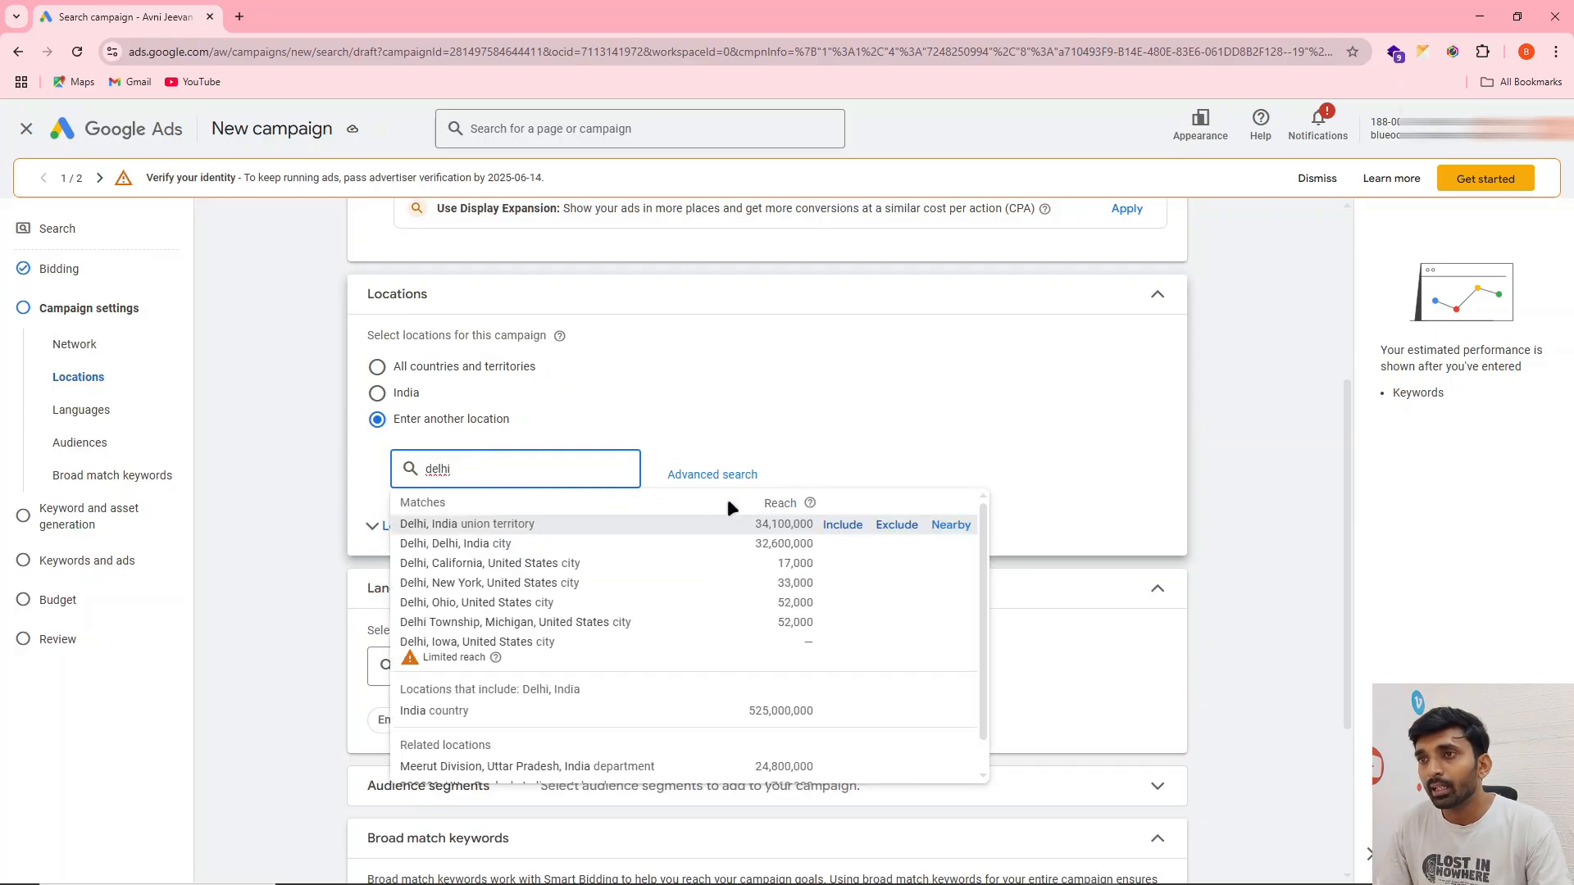
left_click(841, 525)
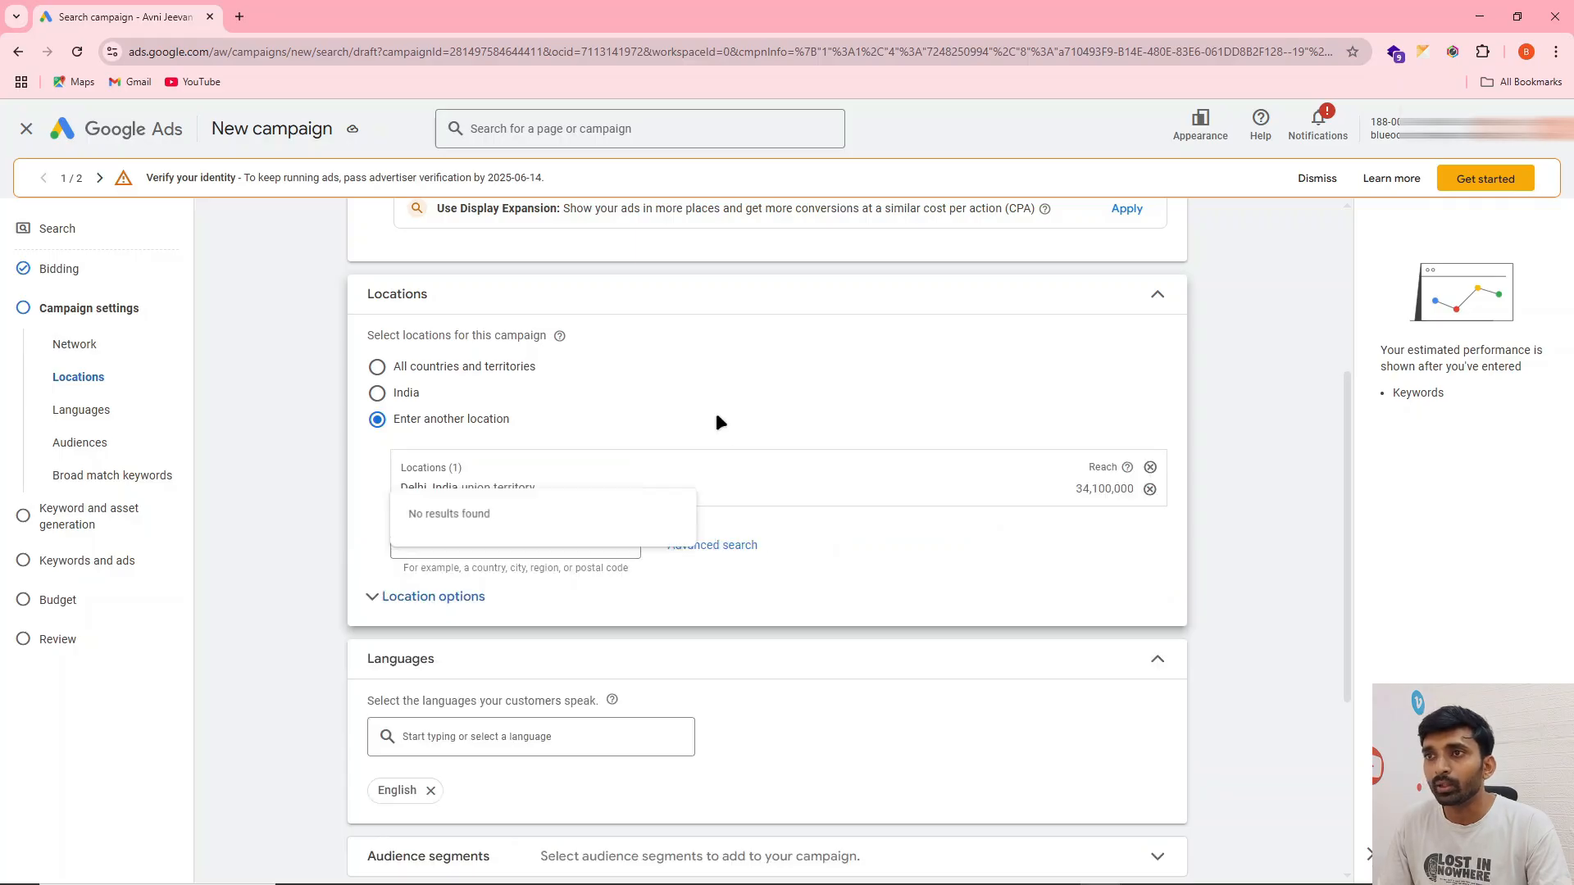
Set the location options to Presence, covering only people in or regularly in the included locations
left_click(398, 599)
scroll(700, 441, "down", 2)
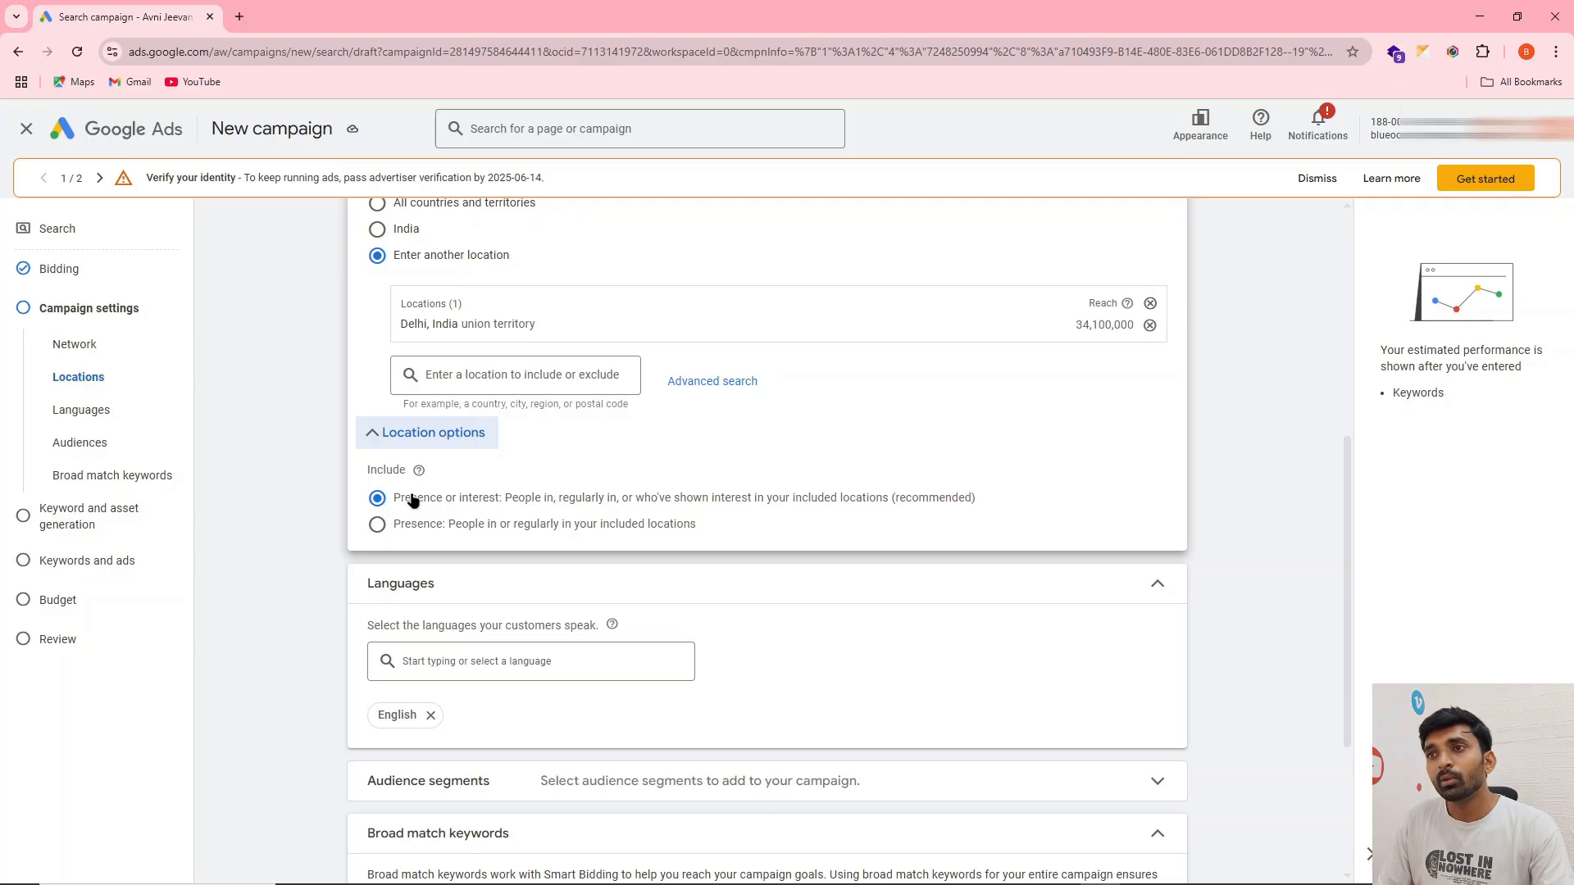
left_click_drag(392, 501, 441, 507)
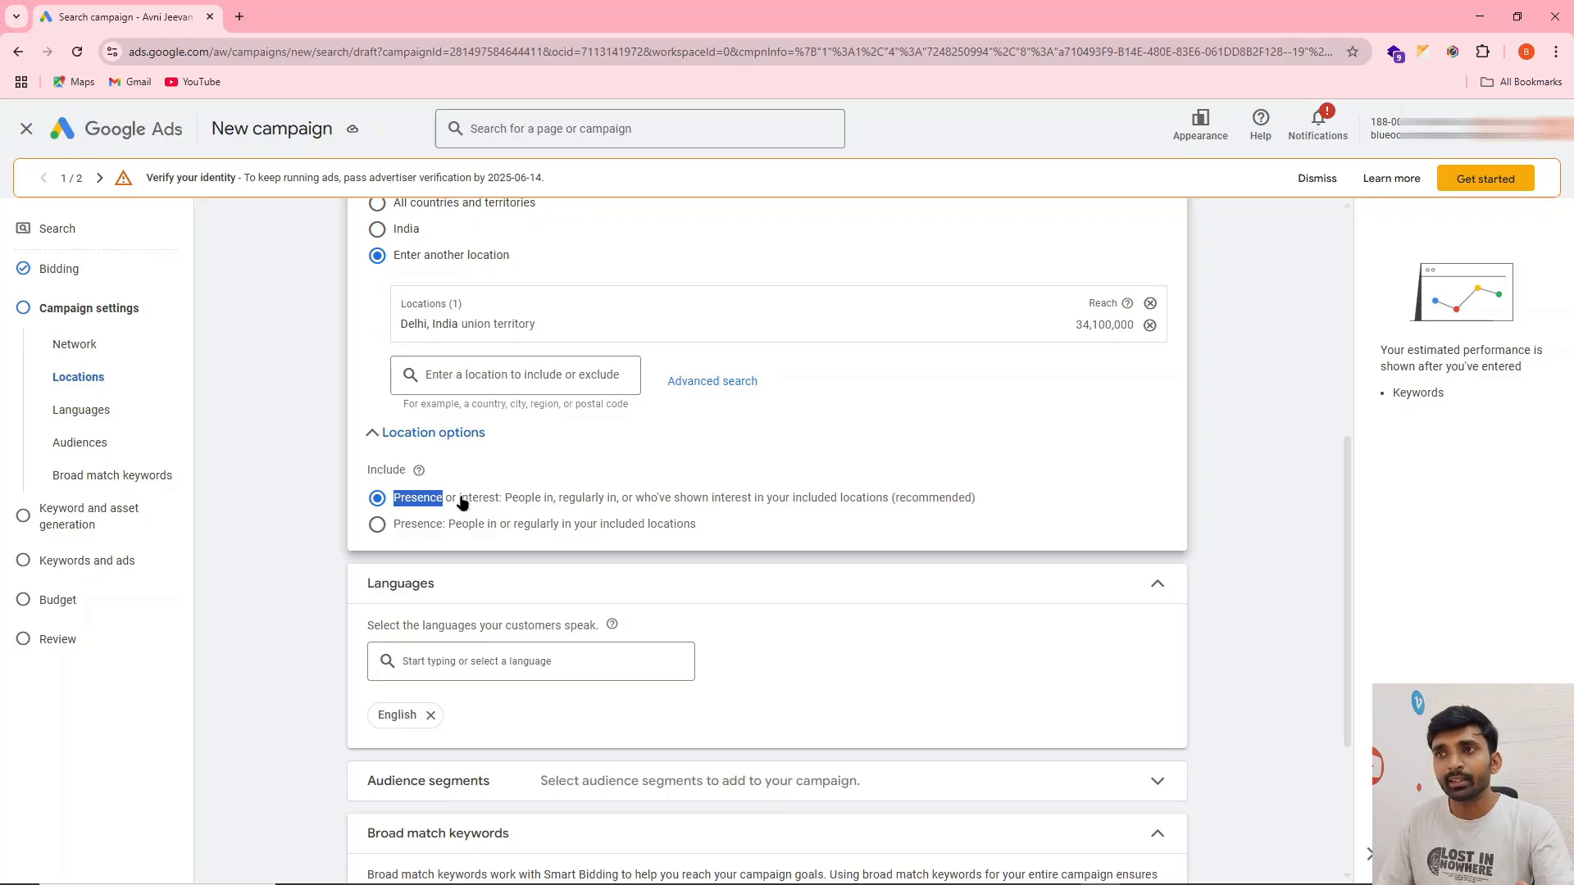
left_click_drag(459, 501, 498, 505)
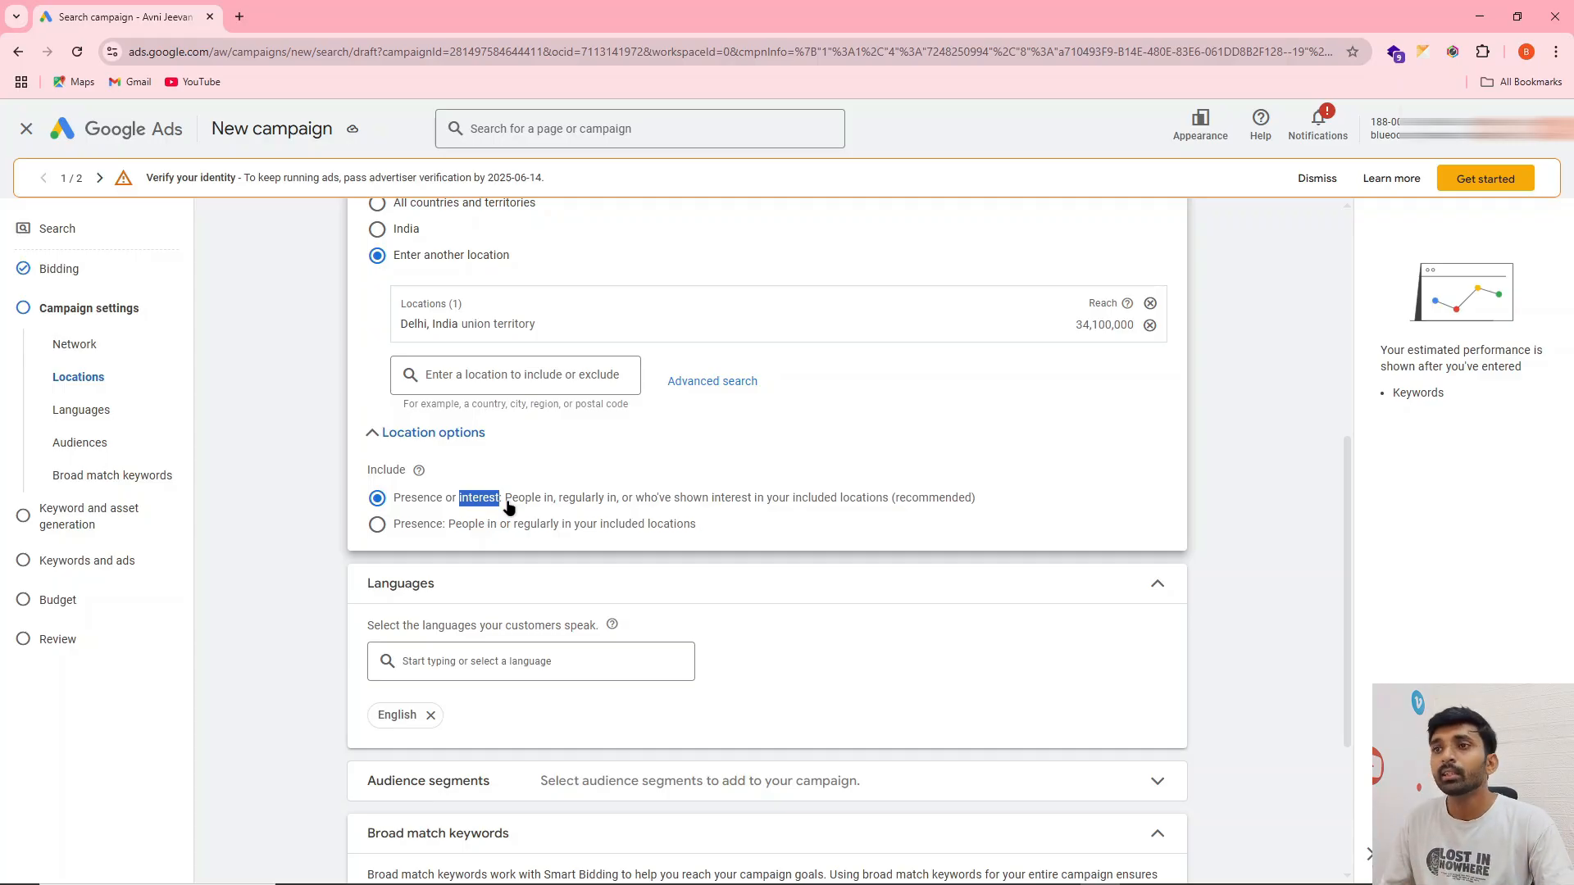
left_click(378, 525)
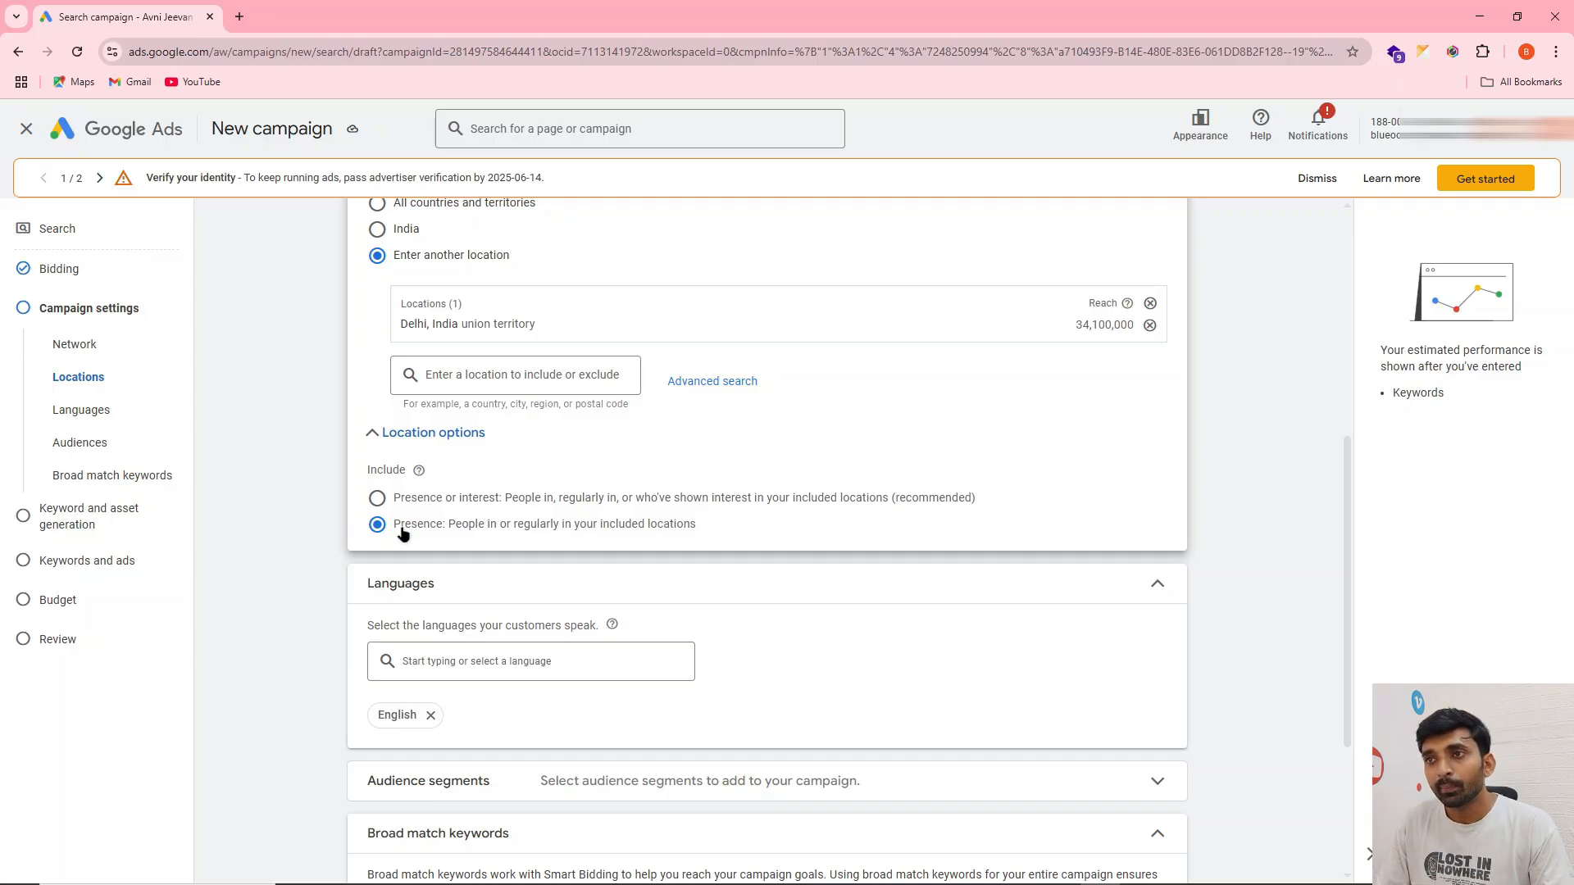
Search for Janakpuri and Dwarka, excluding postal code 110058, Delhi and Dwarka, Delhi from the targeted locations
left_click(504, 377)
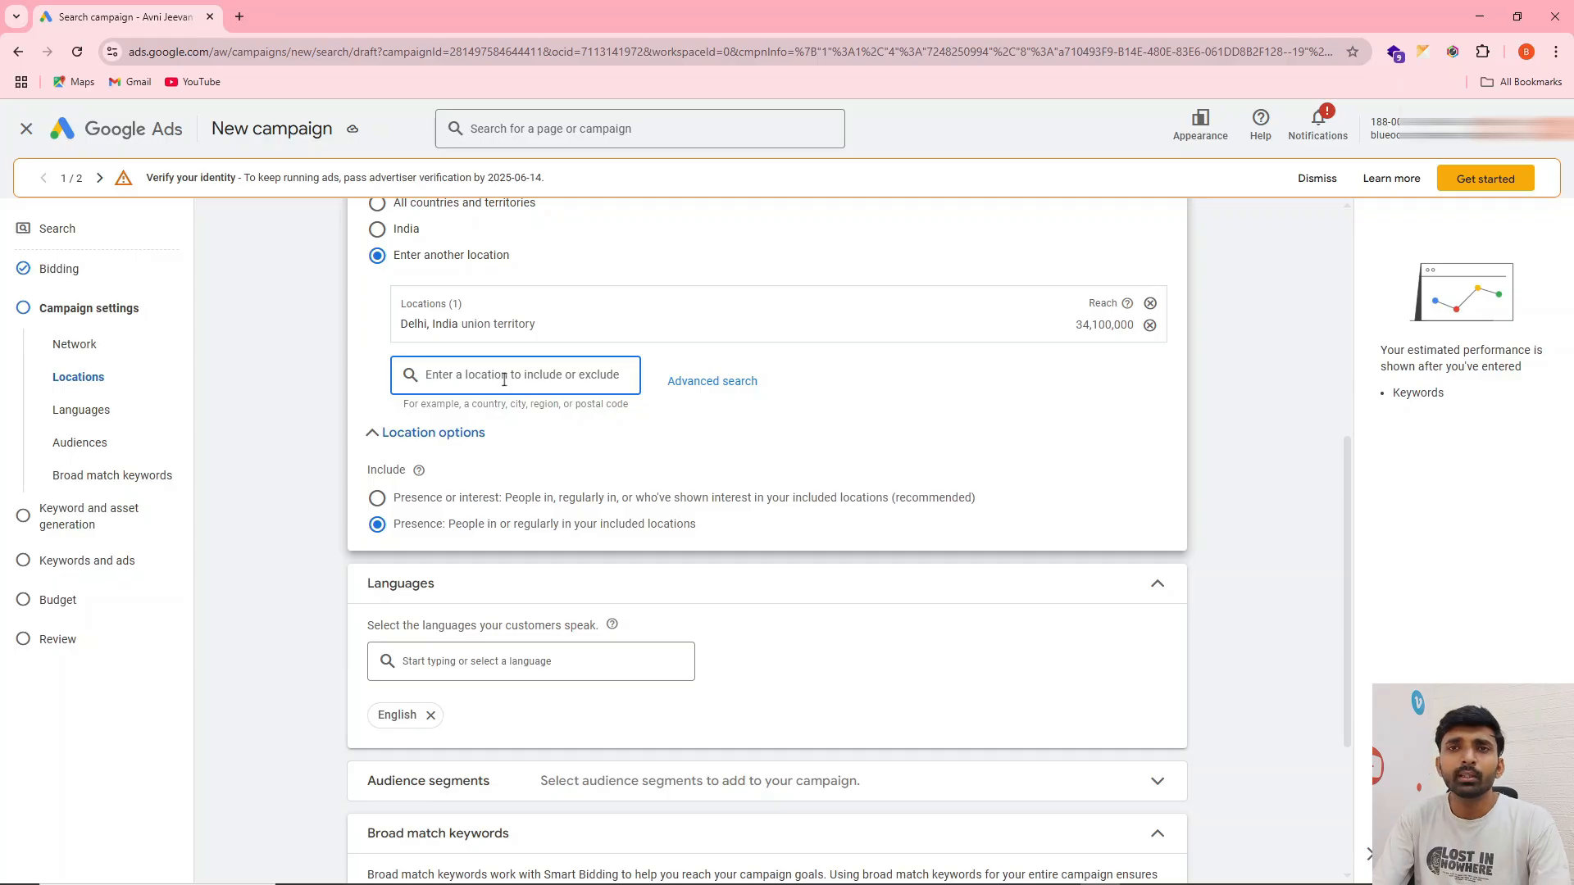
type("ja")
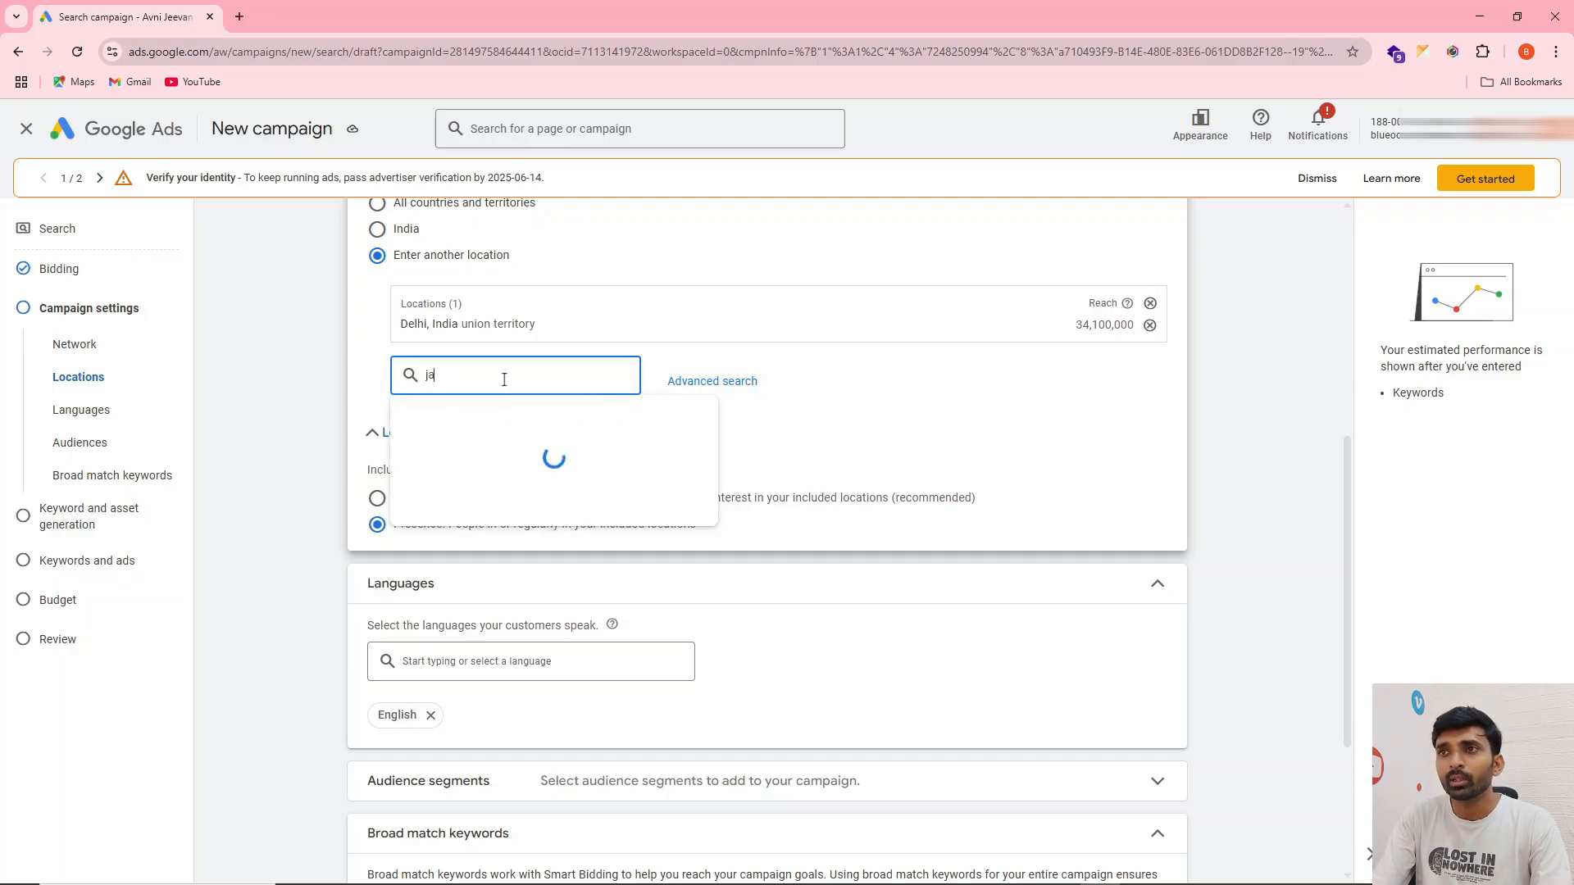
type("nakpuri")
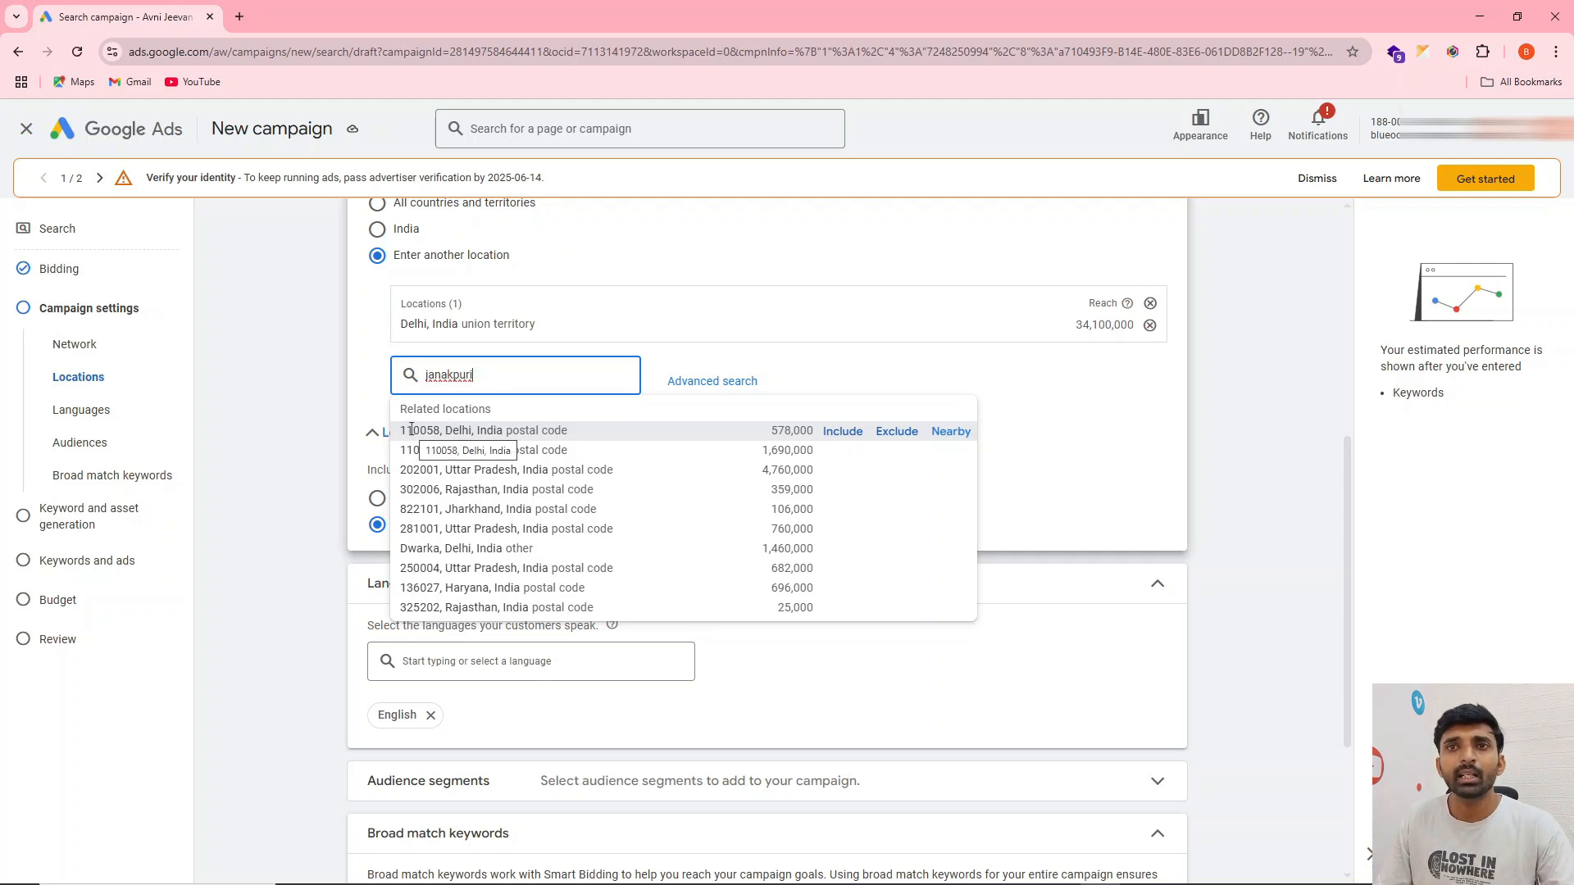
left_click(898, 433)
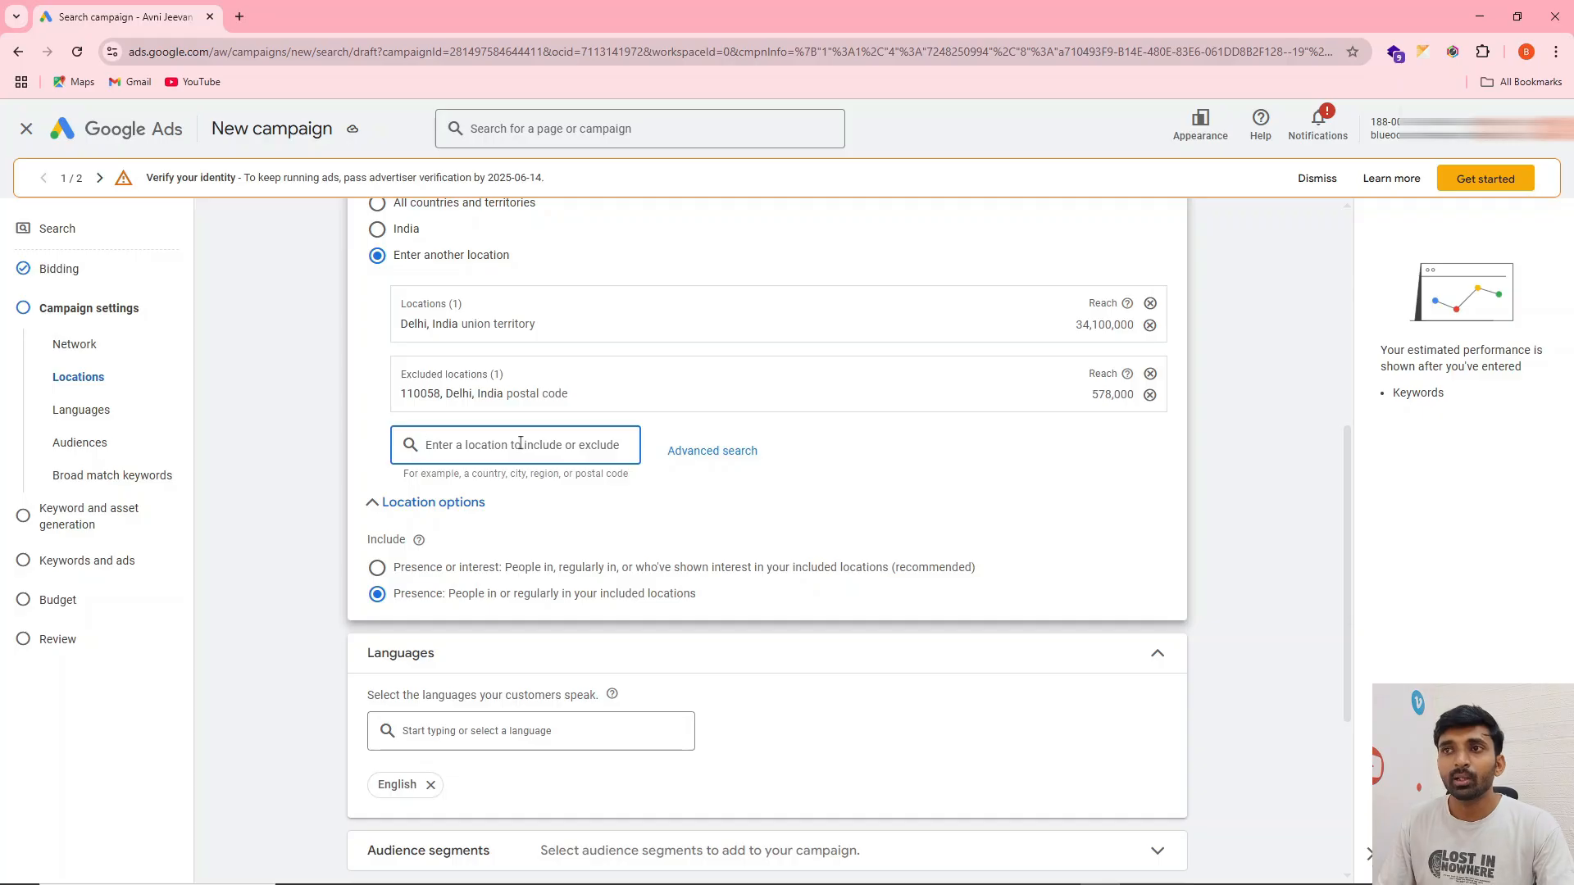
type("dwarka")
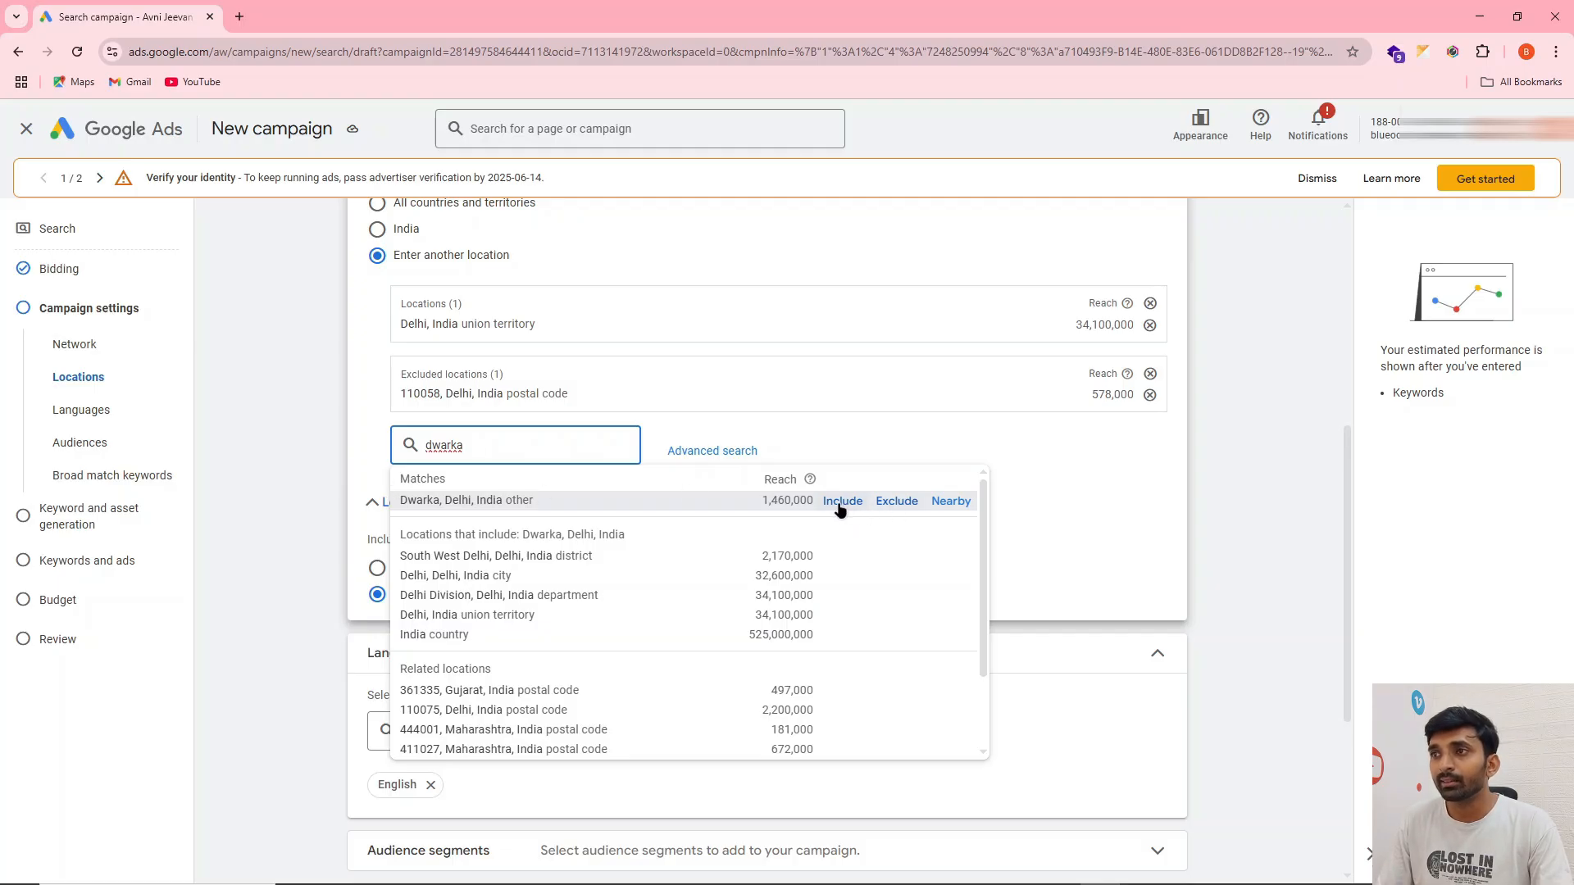
left_click(896, 502)
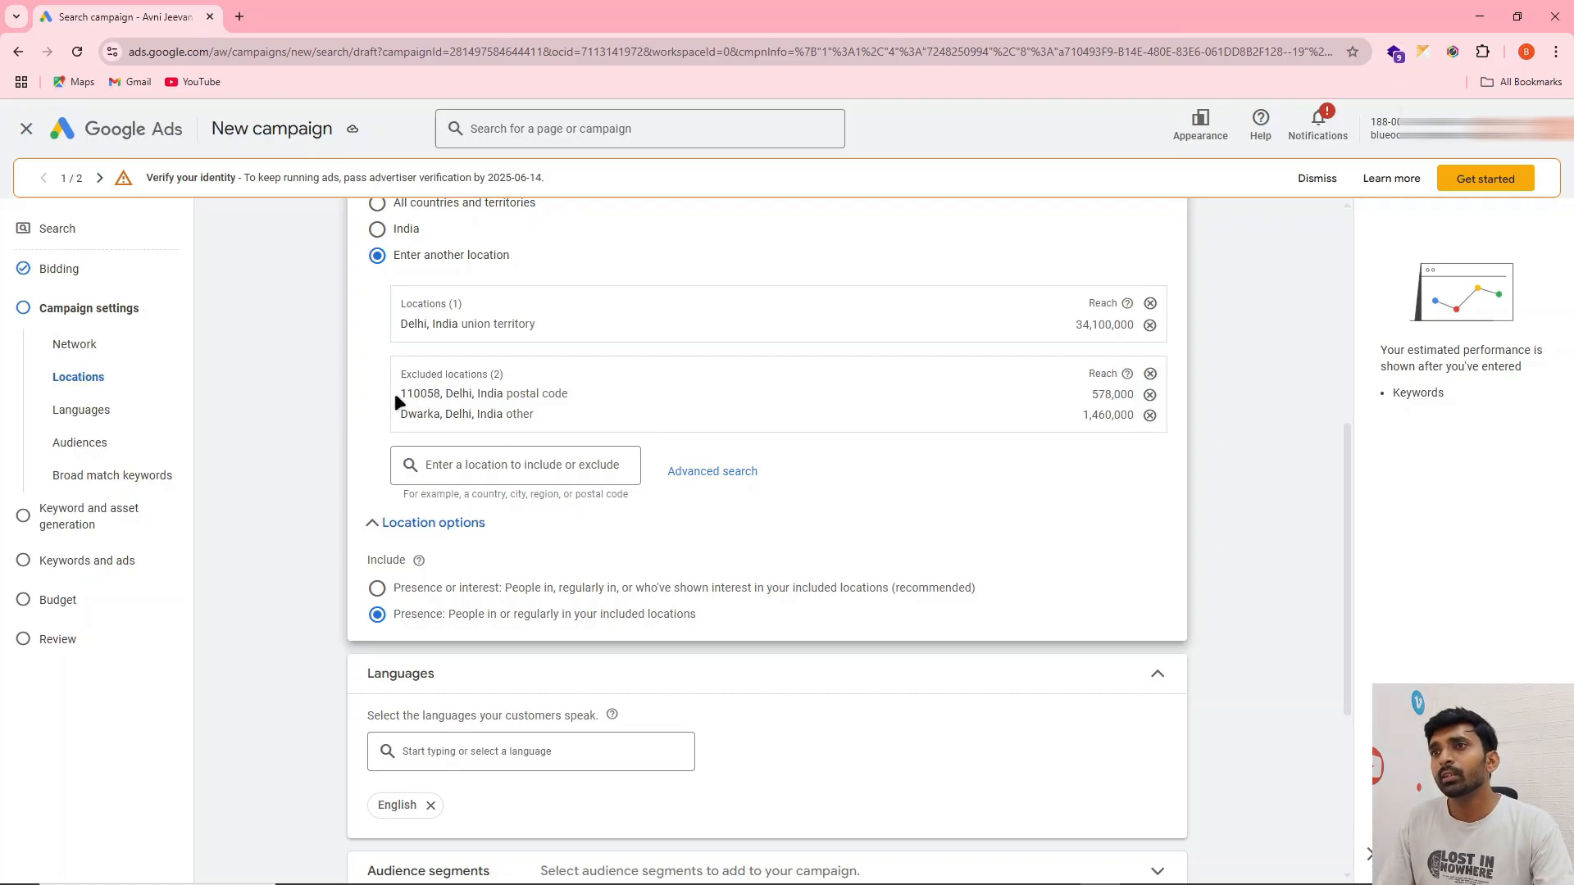
Add Hindi to the campaign's customer languages
scroll(632, 429, "down", 4)
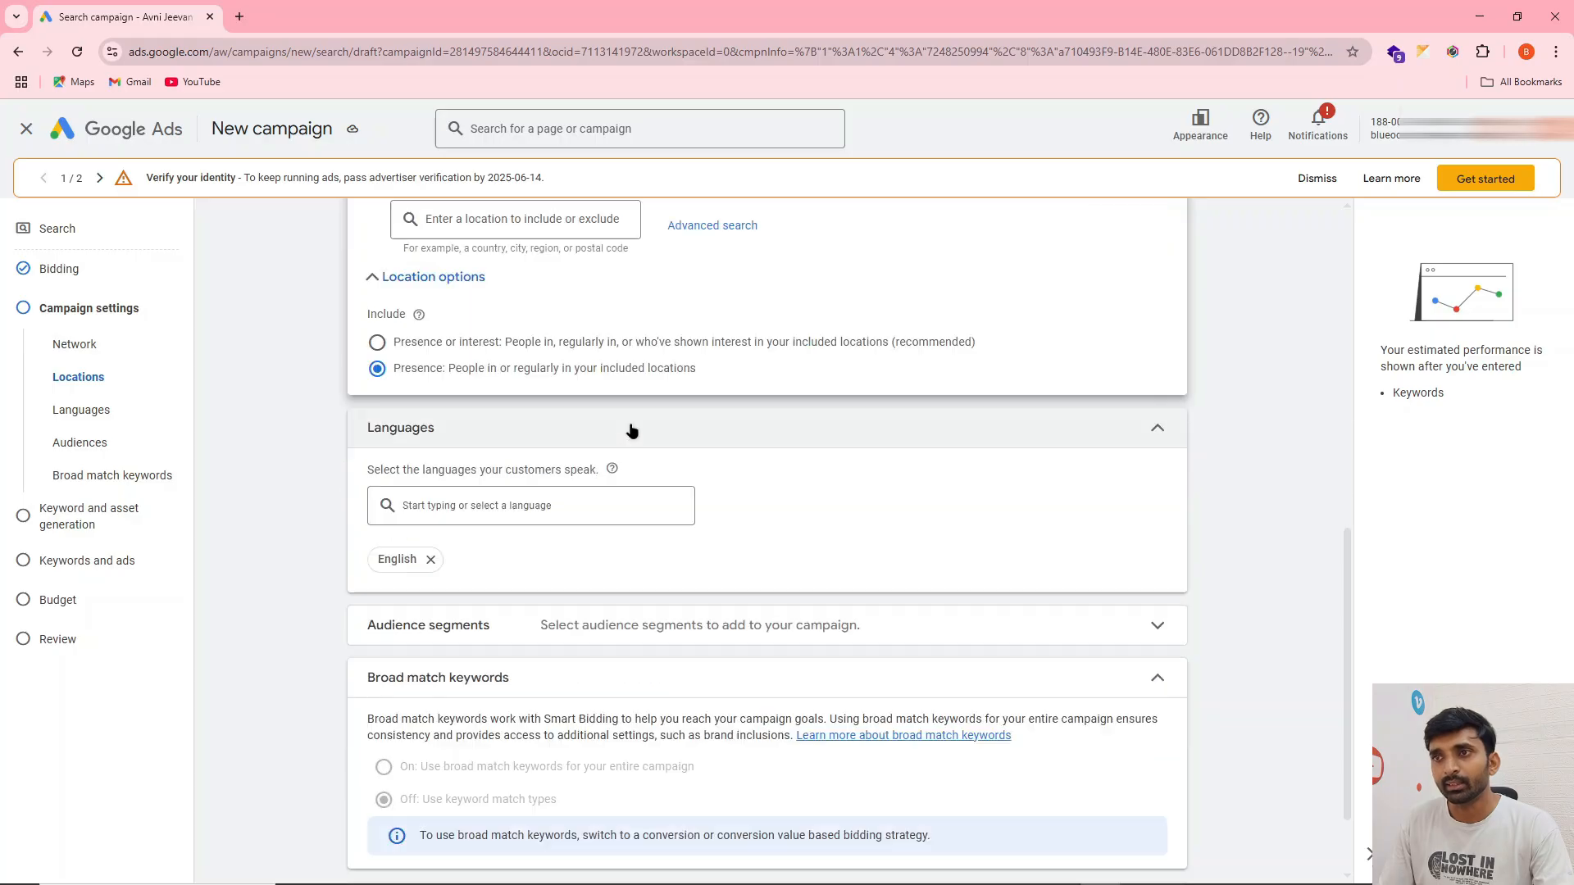
left_click(442, 420)
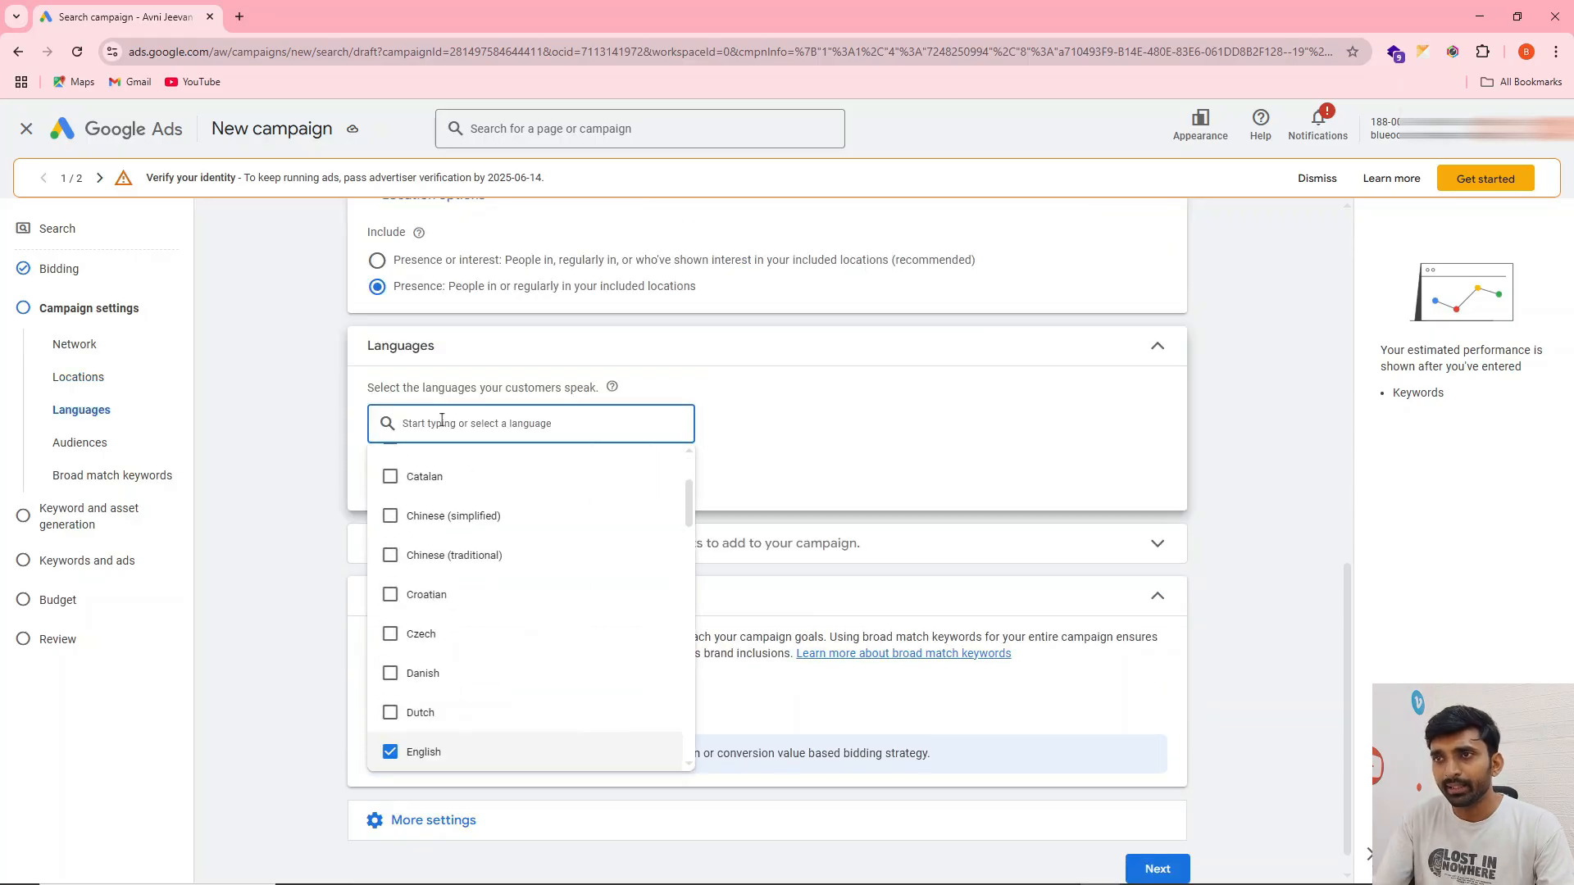
type("hindi")
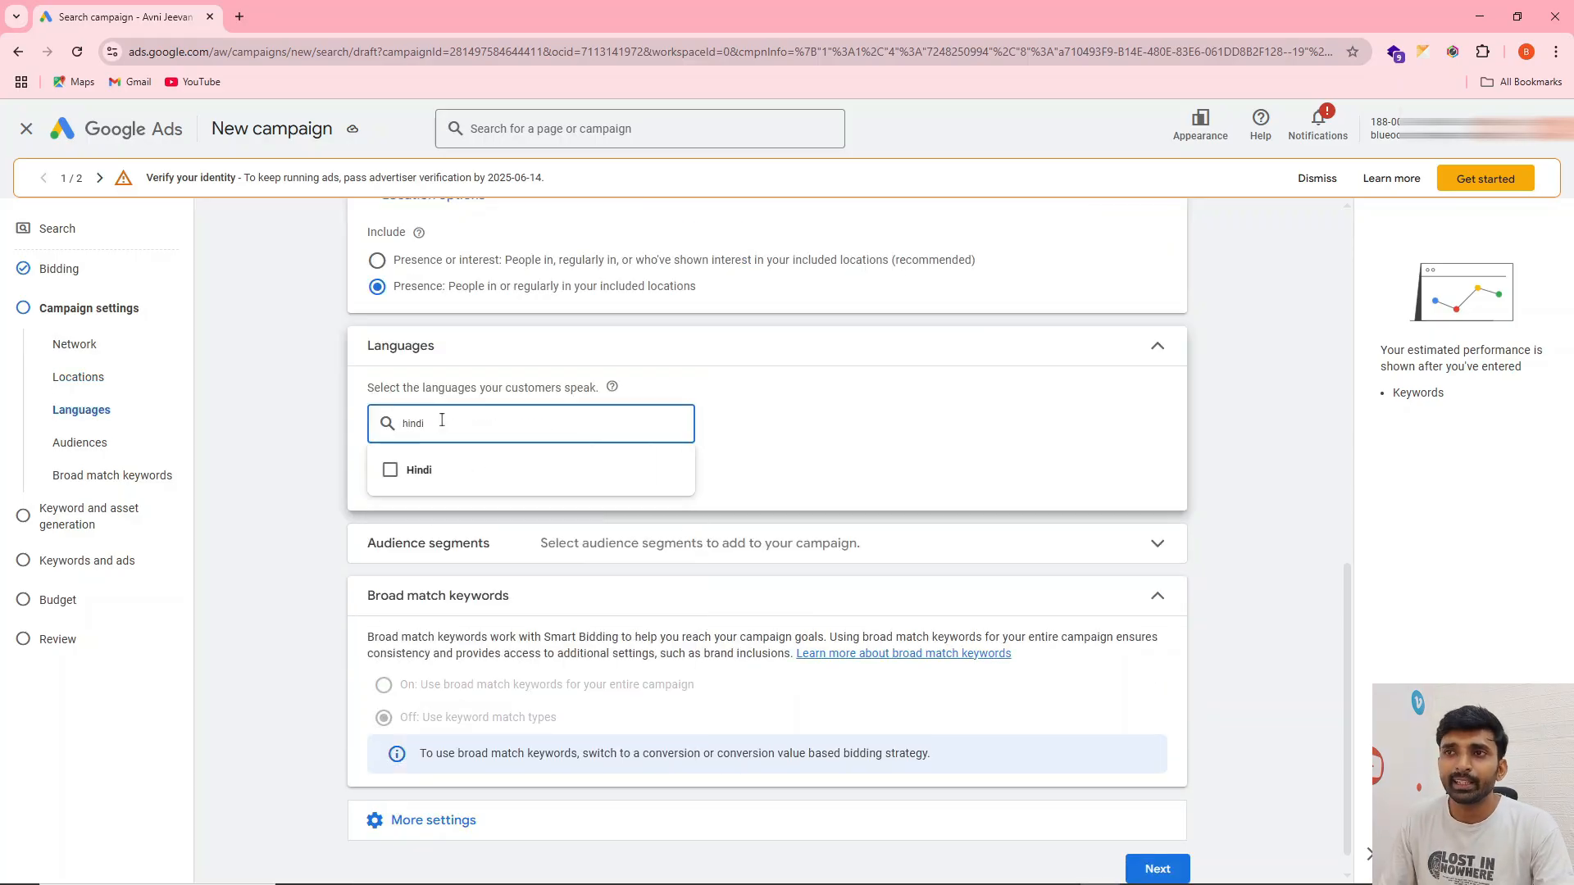
left_click(389, 473)
left_click(864, 401)
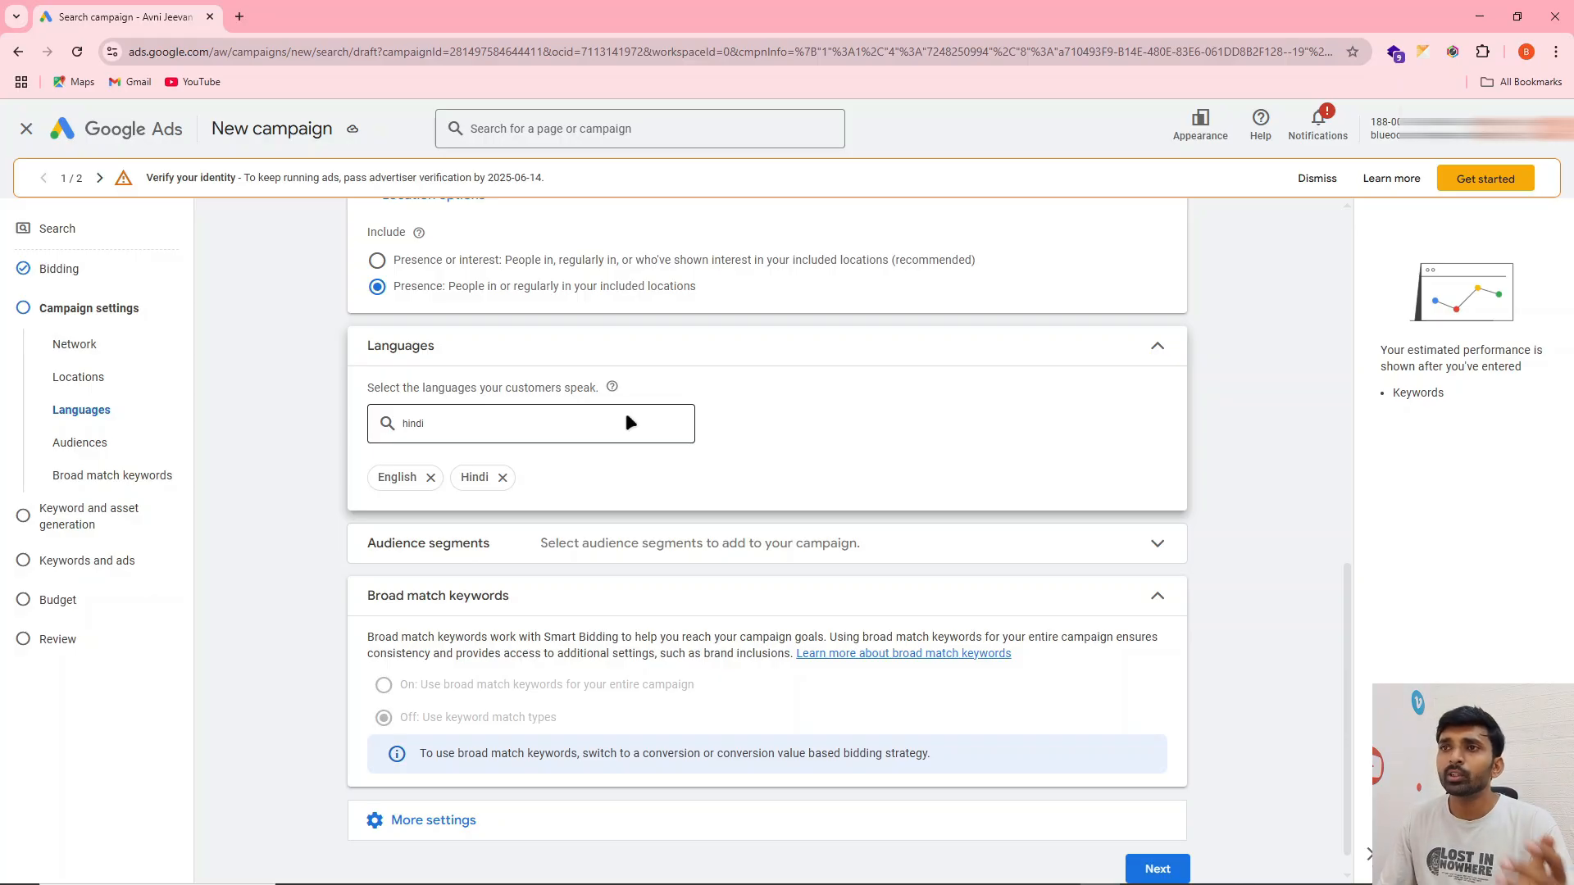
Look over the suggested audience segments without selecting any, and collapse the section
scroll(790, 409, "down", 1)
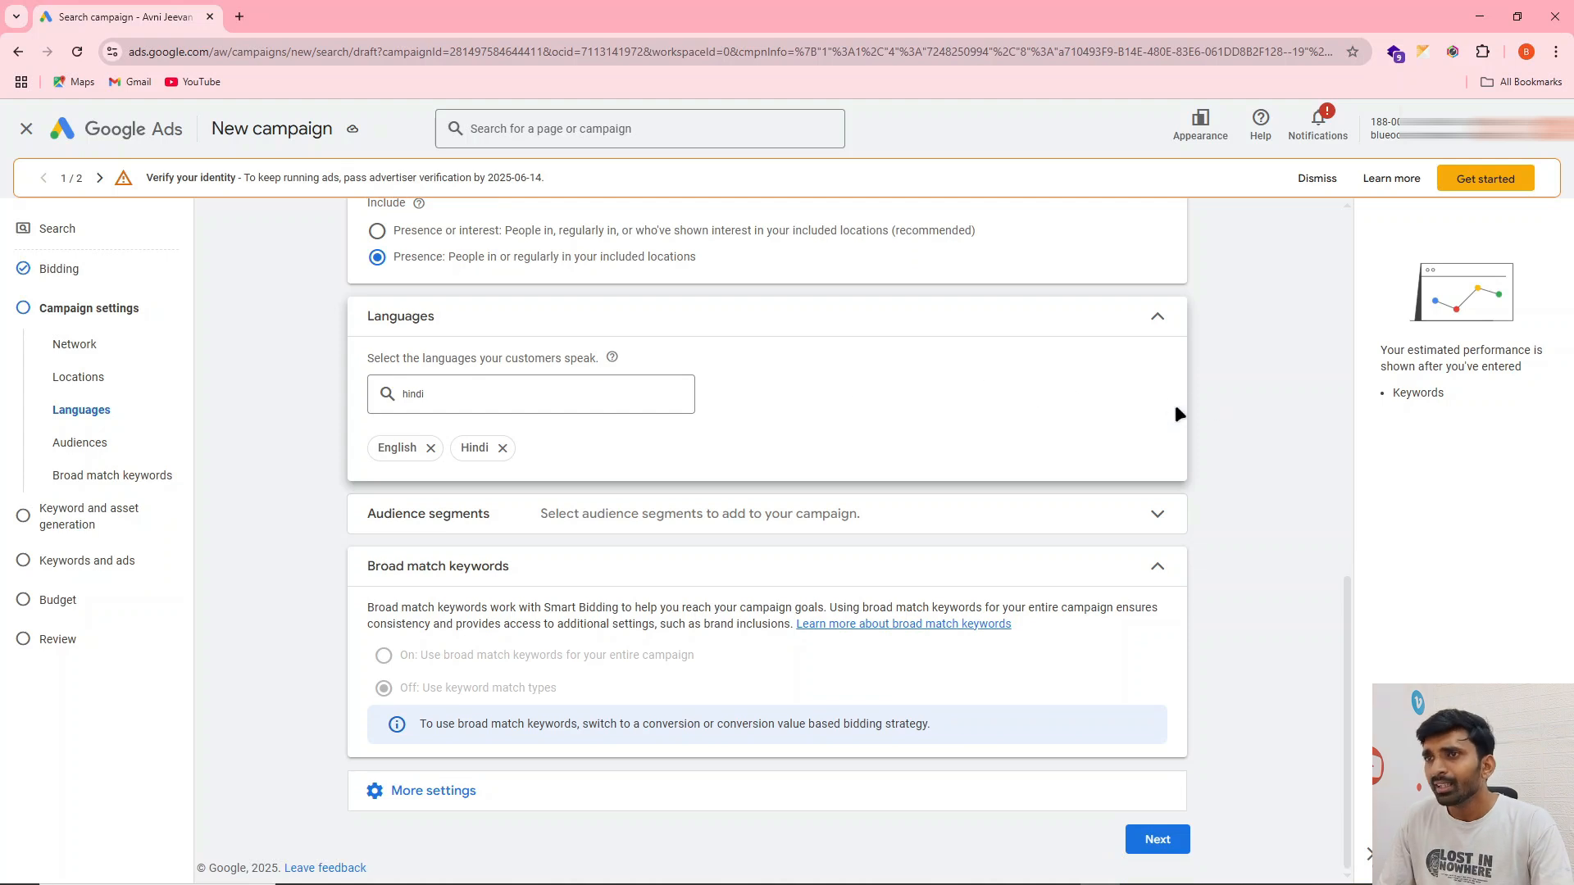
left_click(893, 508)
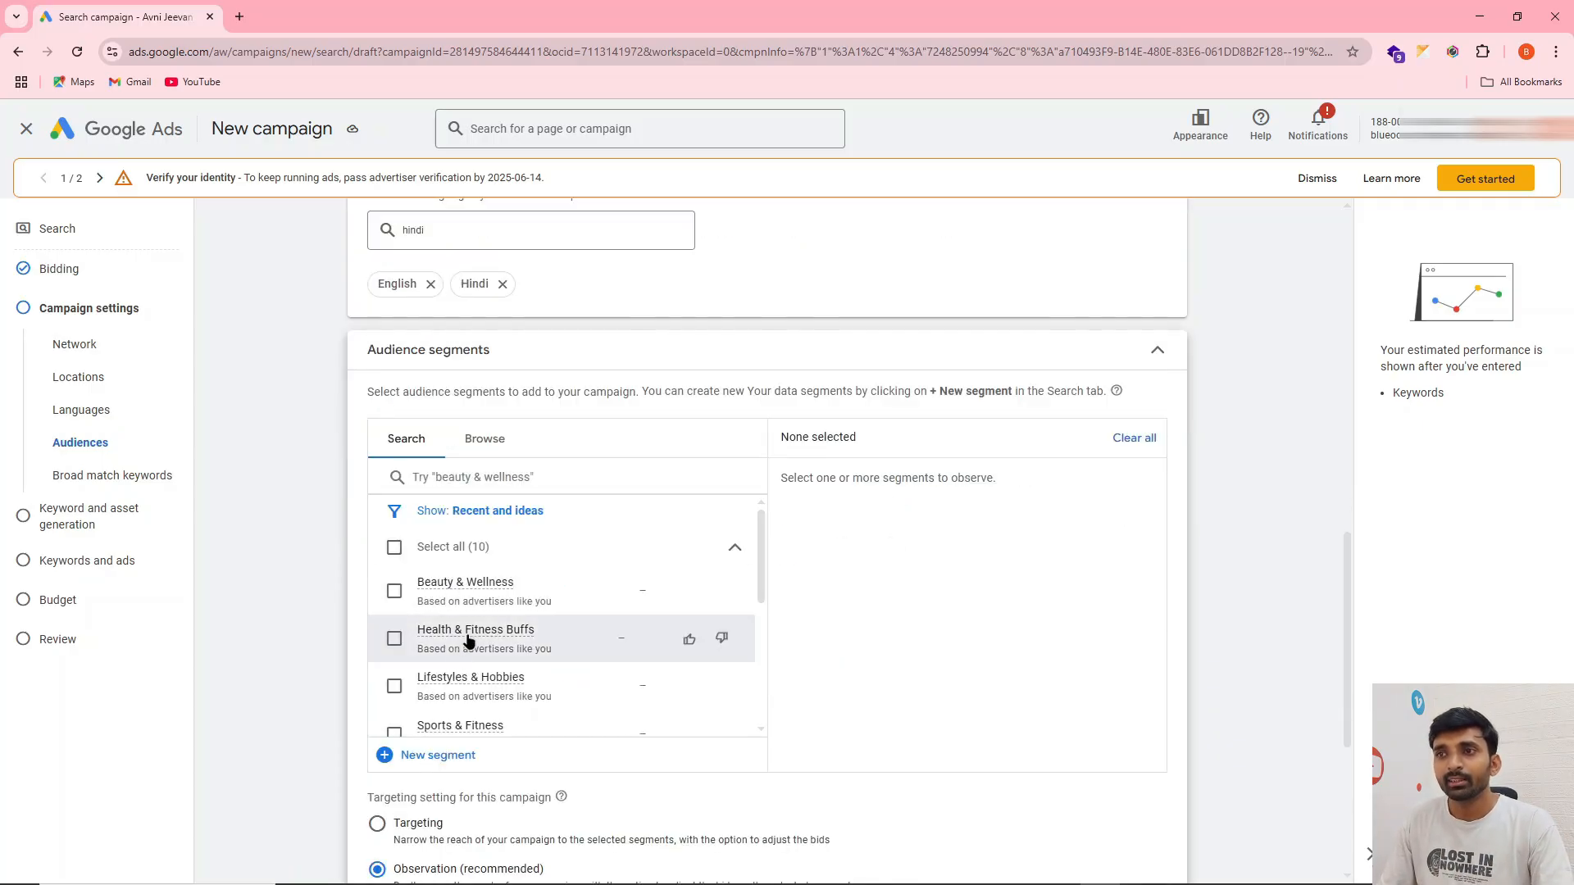
mouse_move(468, 641)
scroll(469, 641, "down", 1)
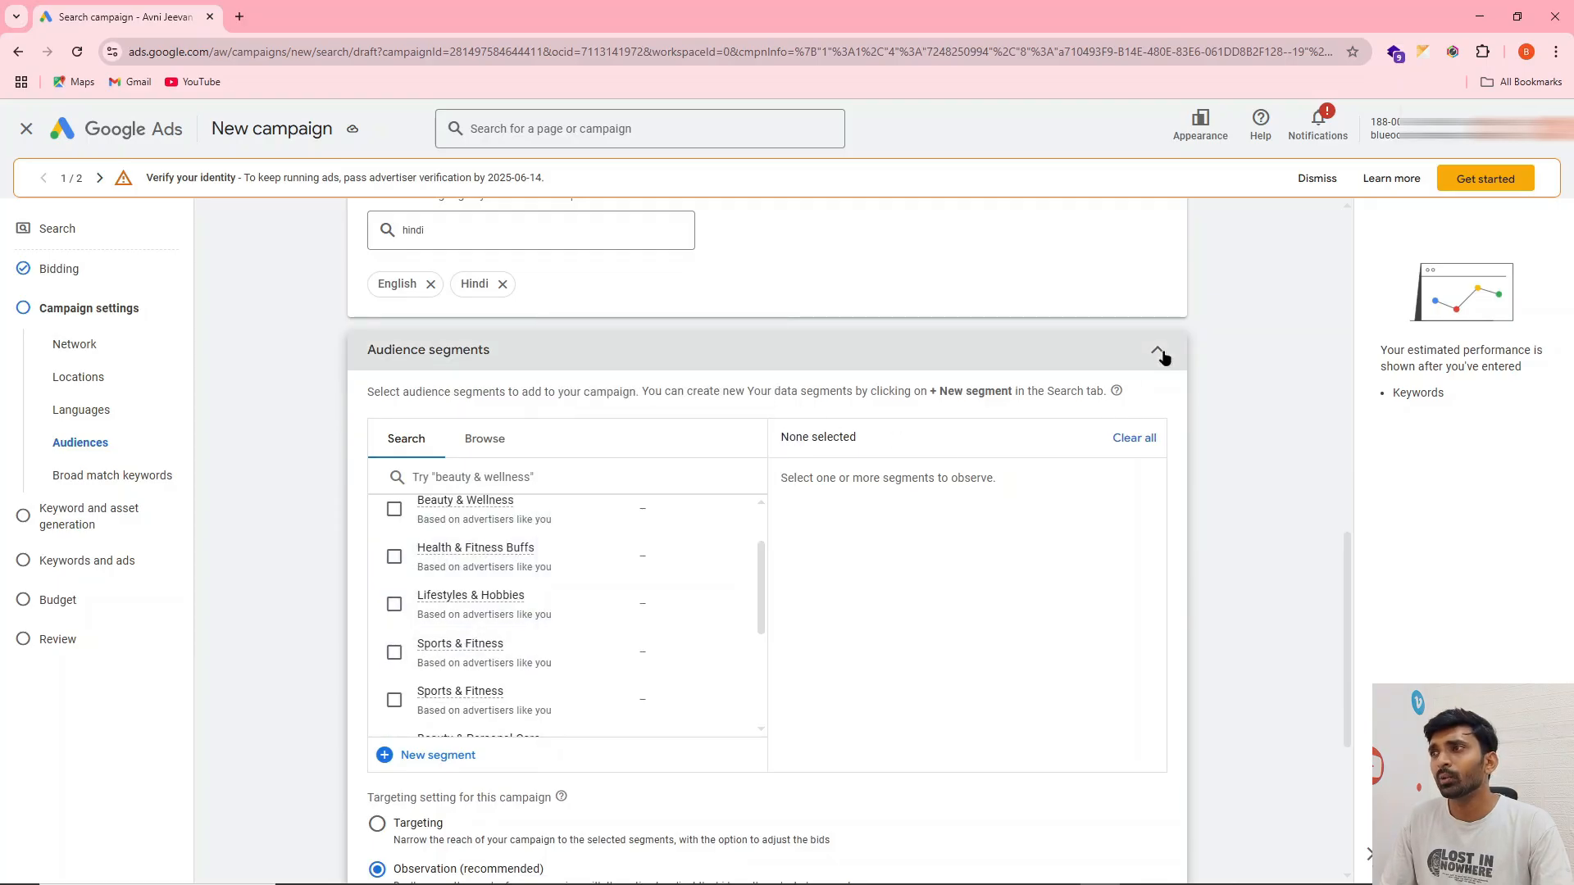
left_click(1157, 352)
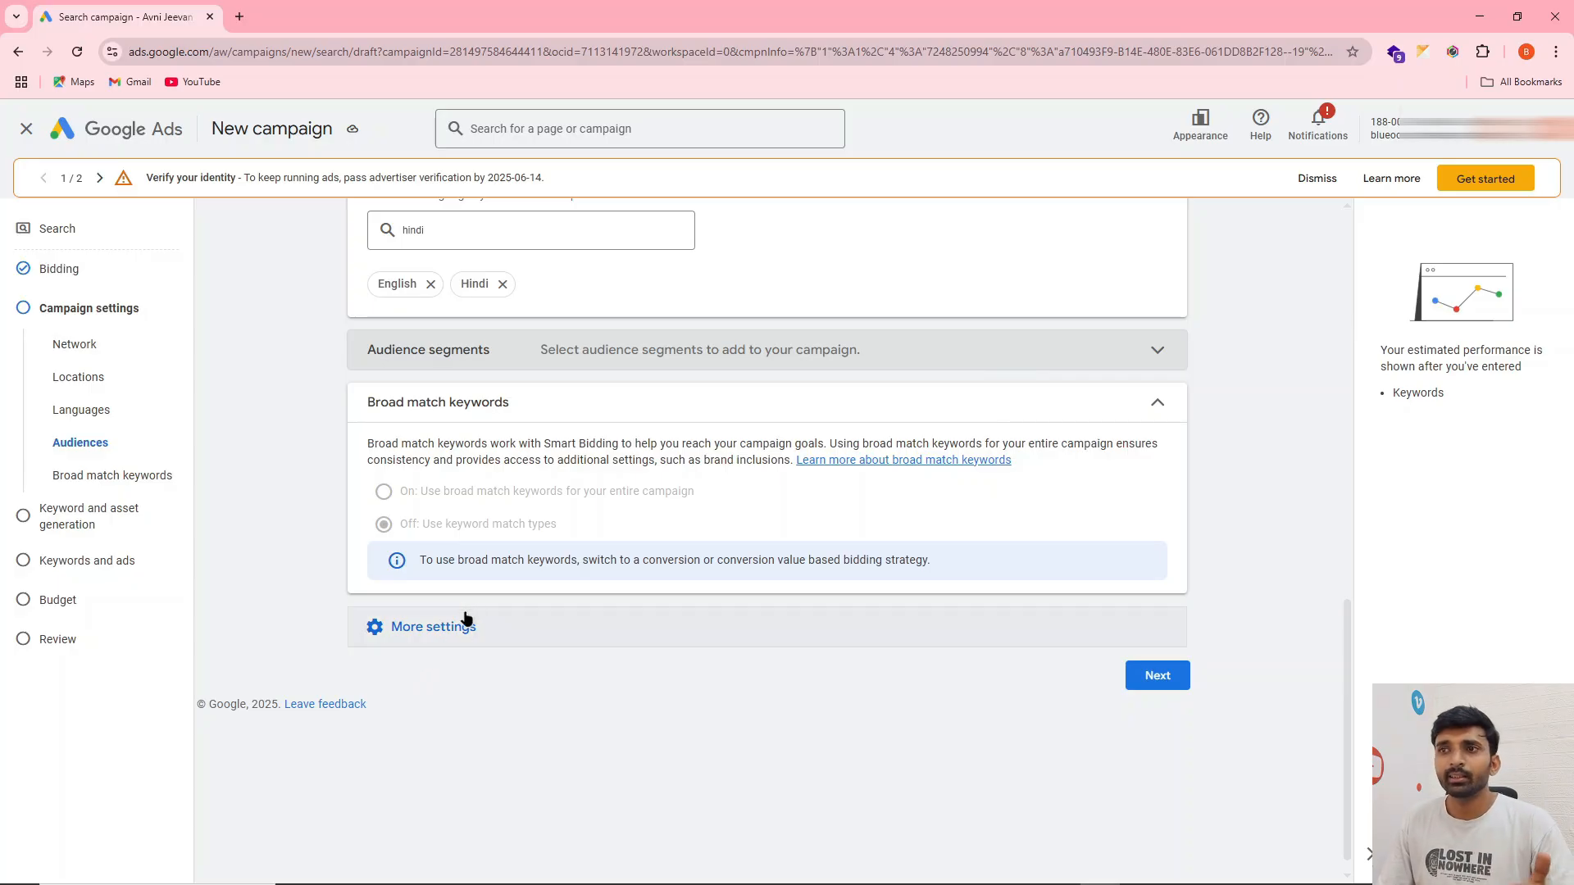
Continue past the campaign settings, skip keyword and asset generation, and name the ad group "Ro Services"
left_click(1162, 675)
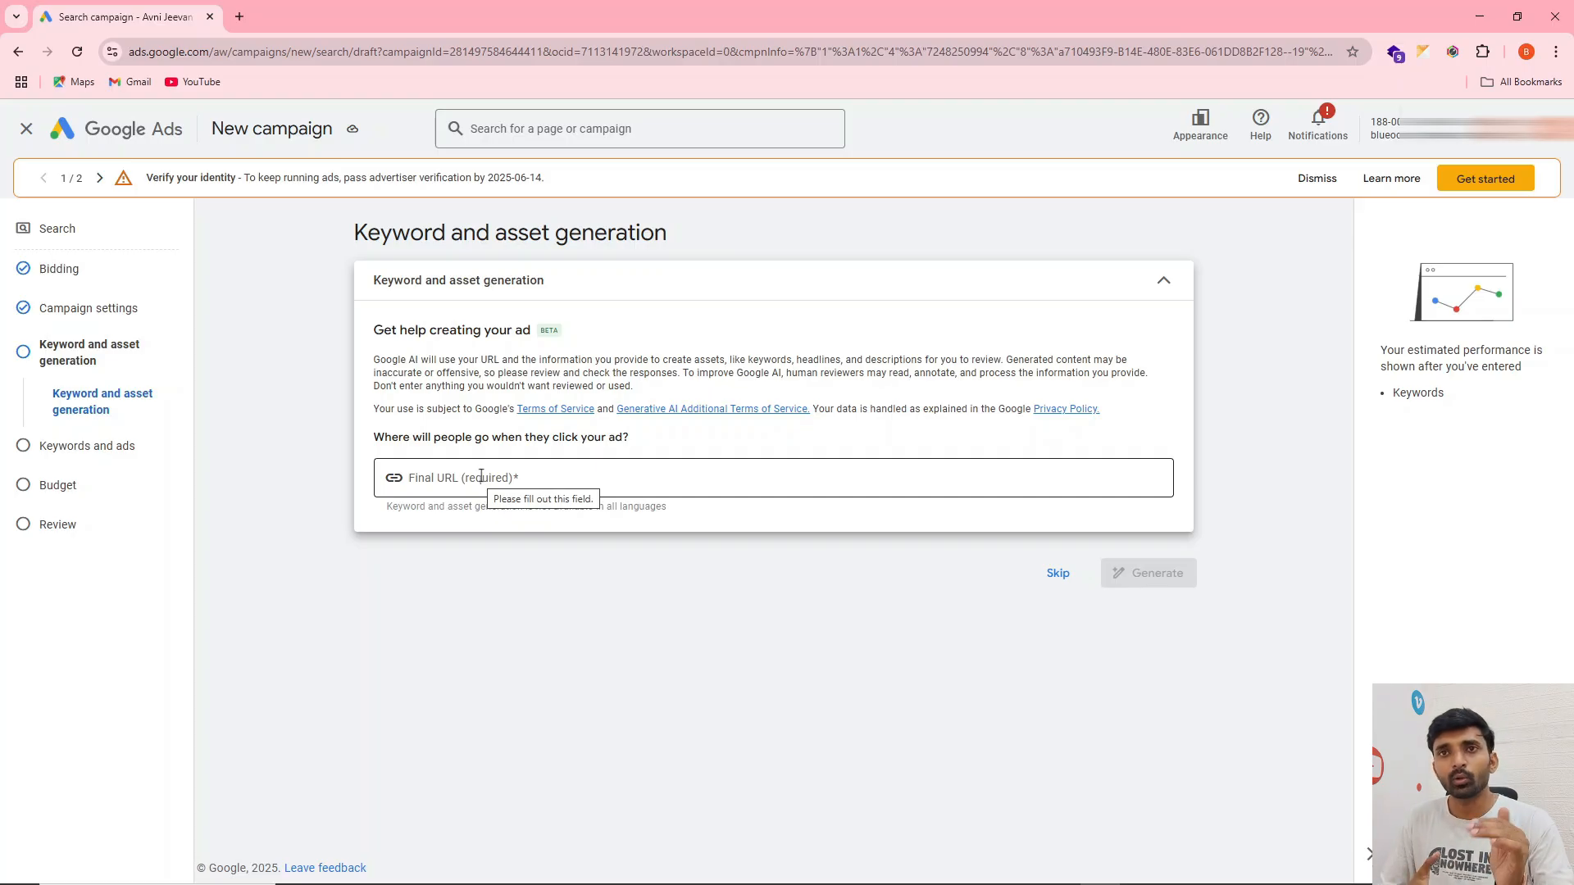
left_click(1059, 575)
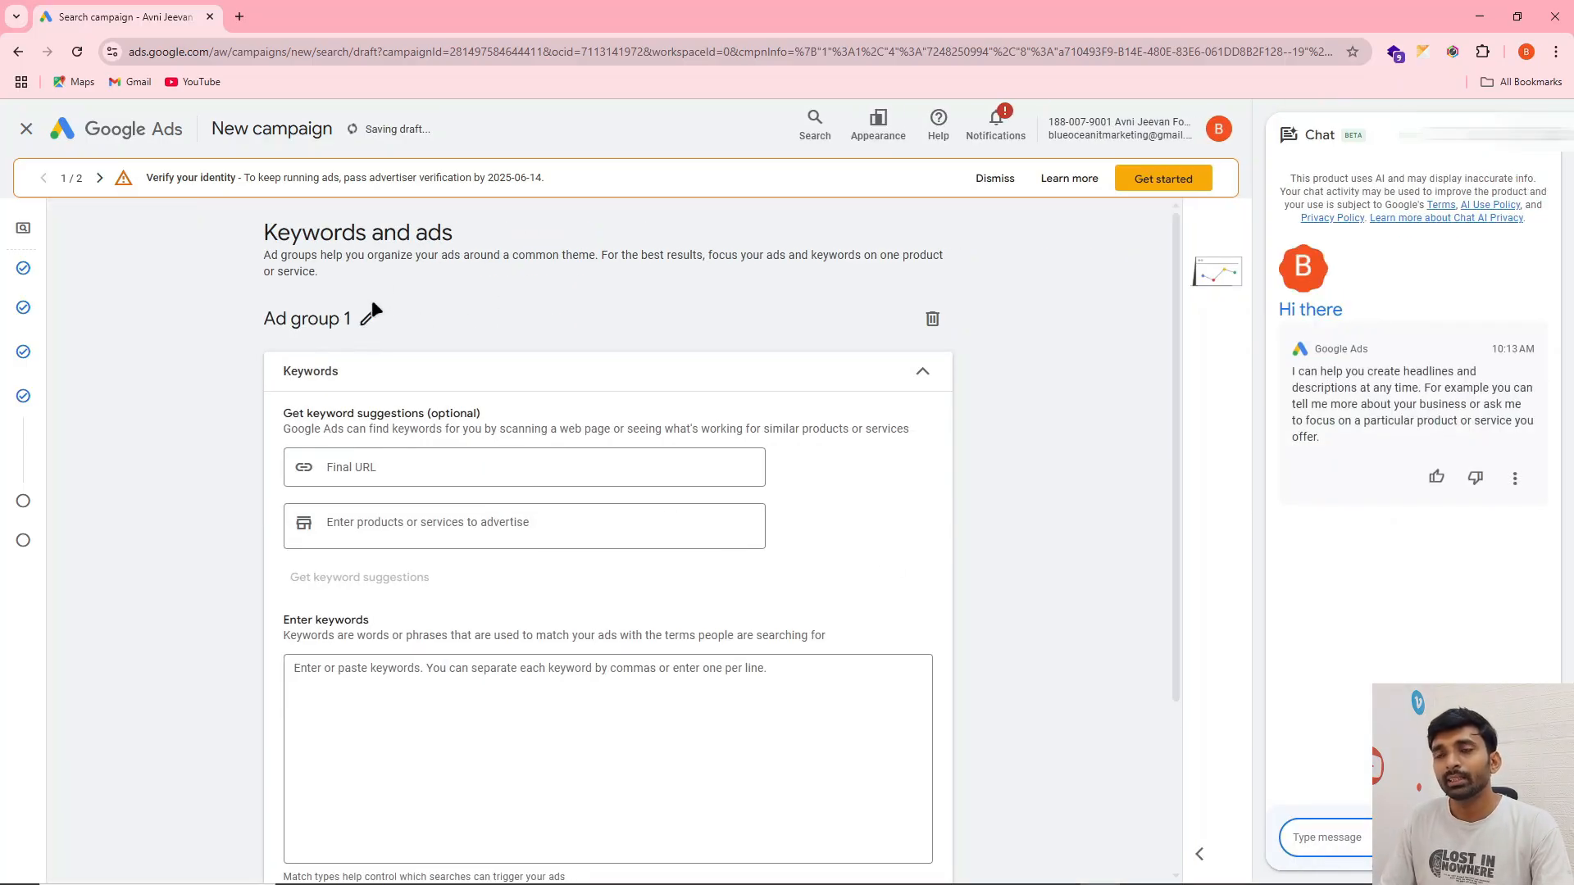
left_click(368, 317)
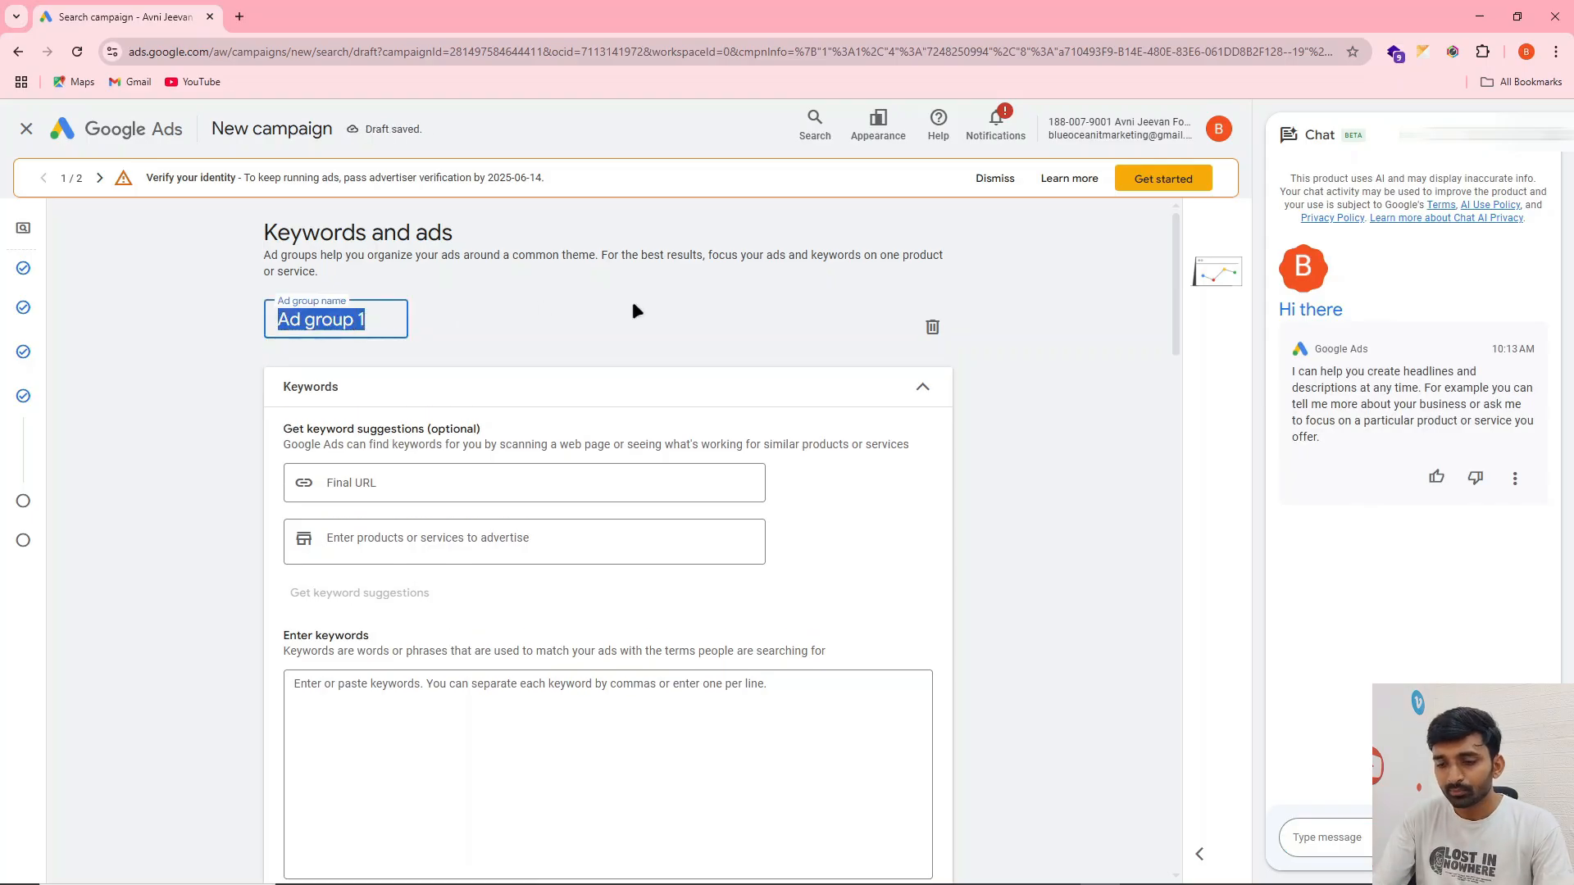
type("Ro")
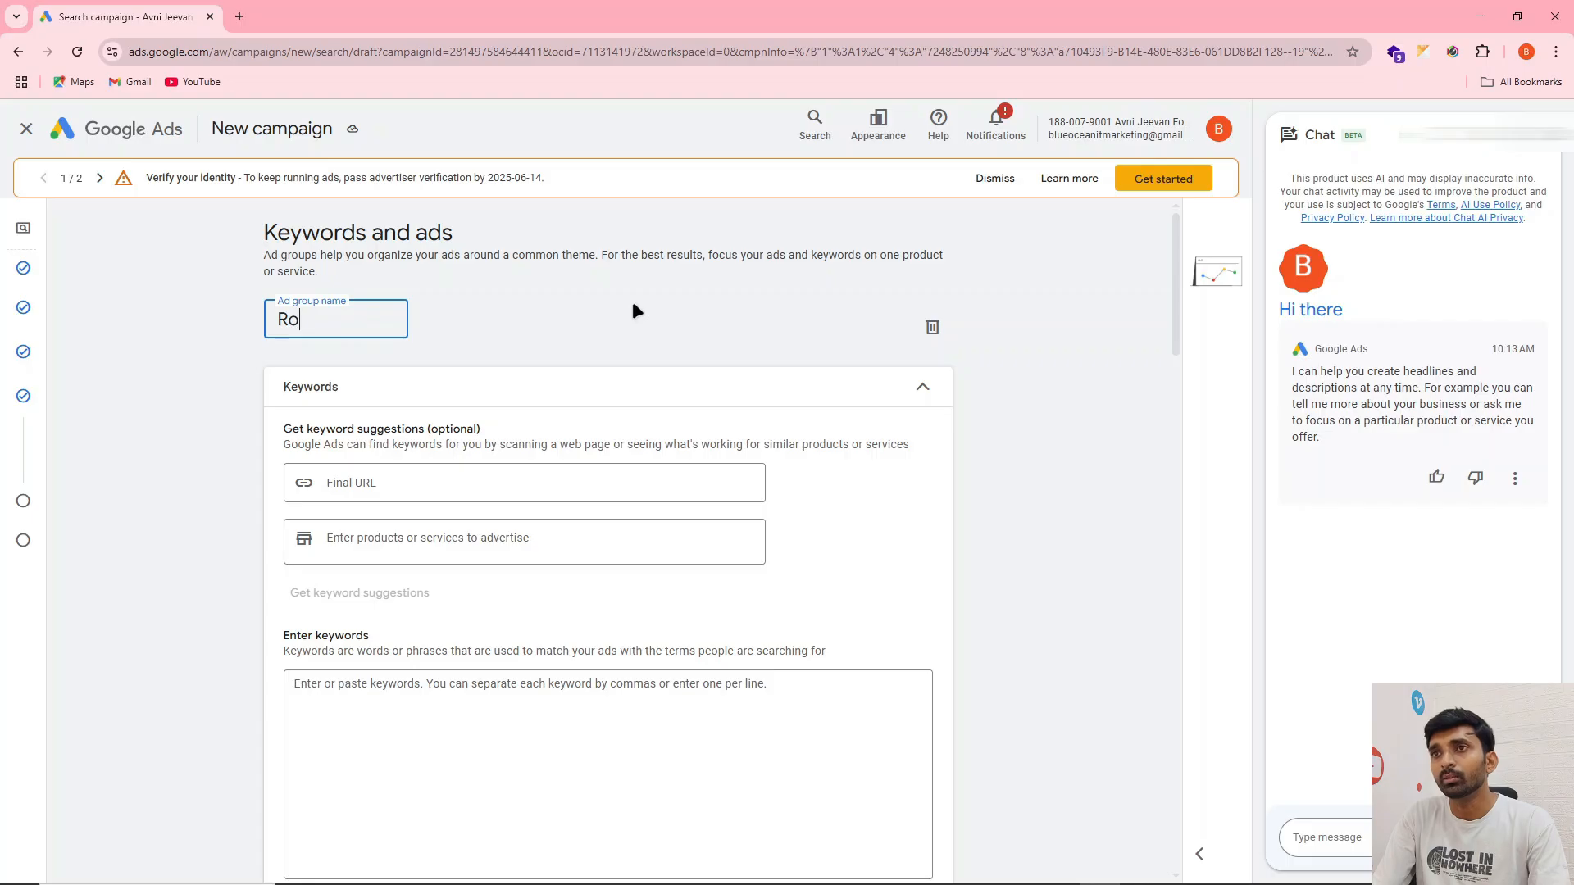
type(" Serv")
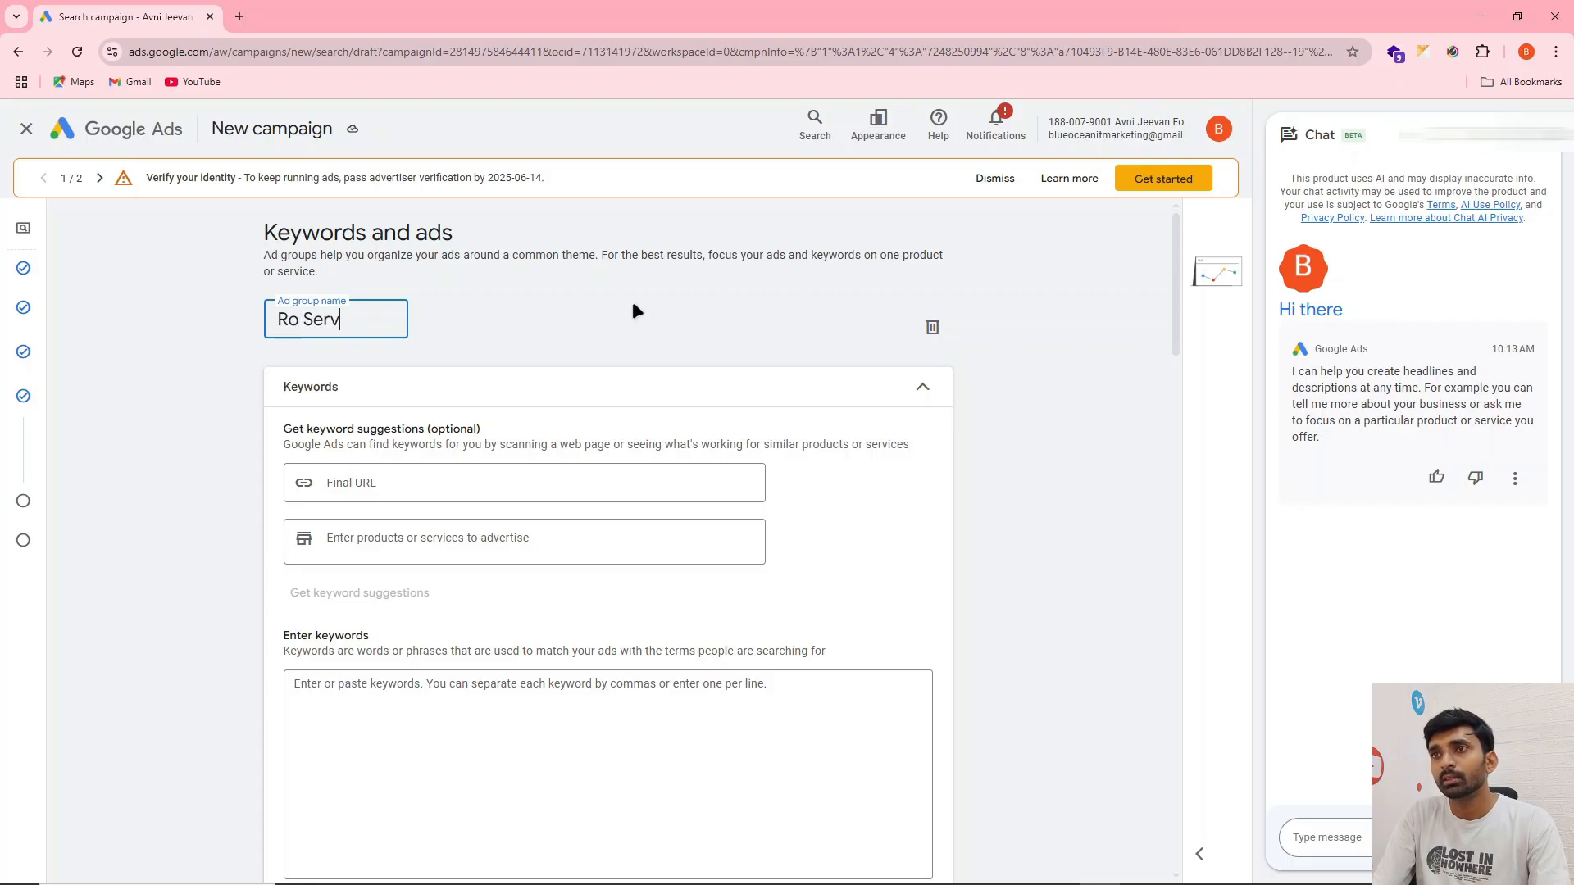
type("ices")
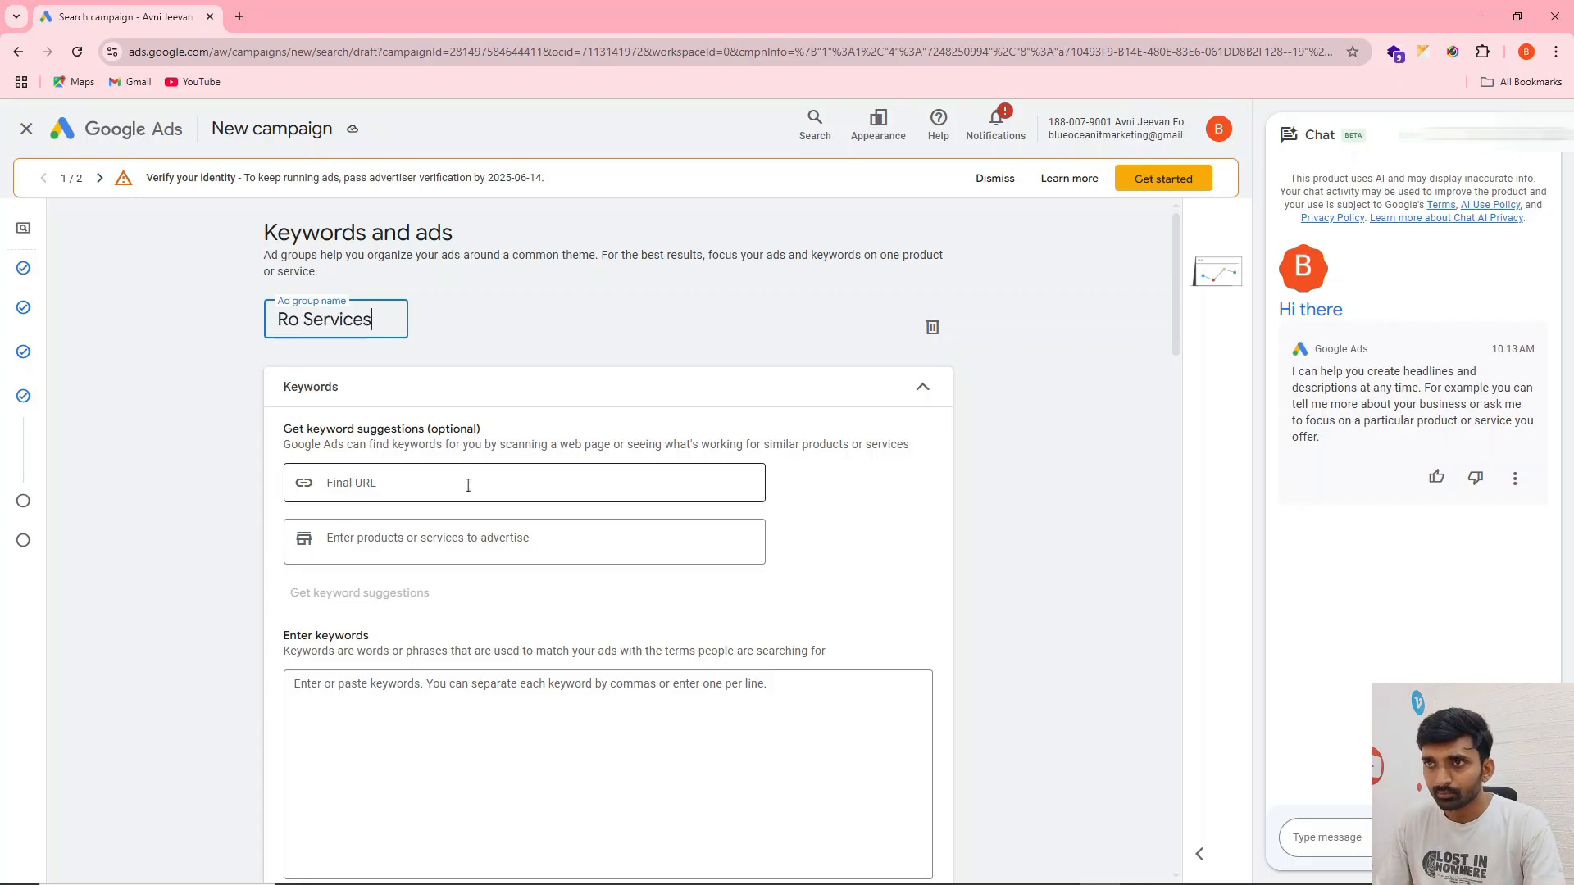
Paste the seven RO service keywords from the sticky note into the ad group's keyword box and clear them again
scroll(409, 542, "down", 2)
left_click(402, 517)
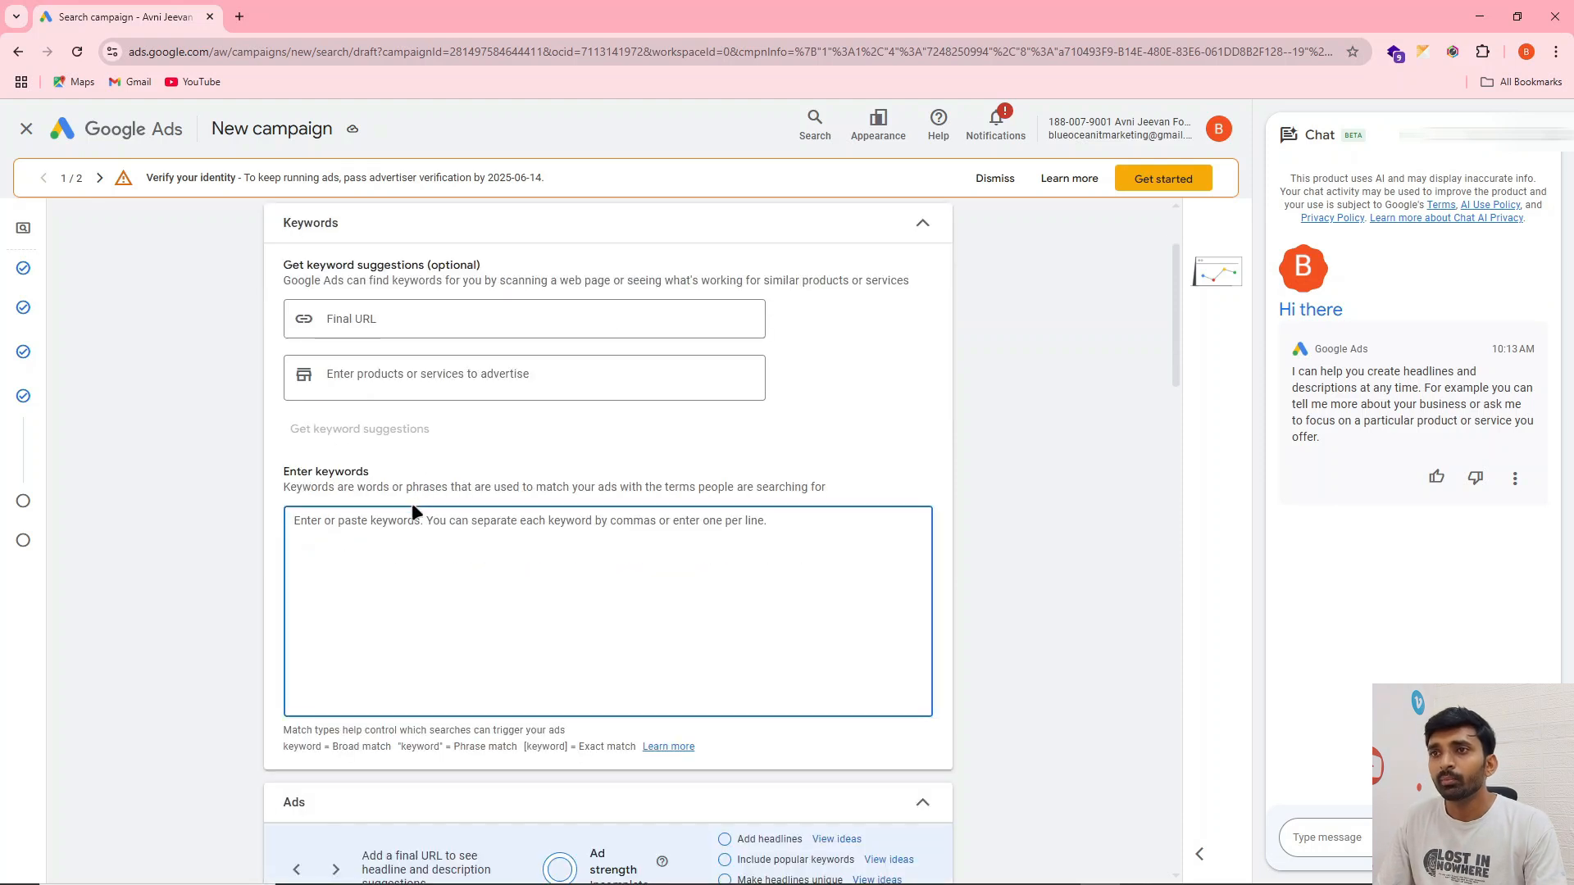
key("alt+Tab")
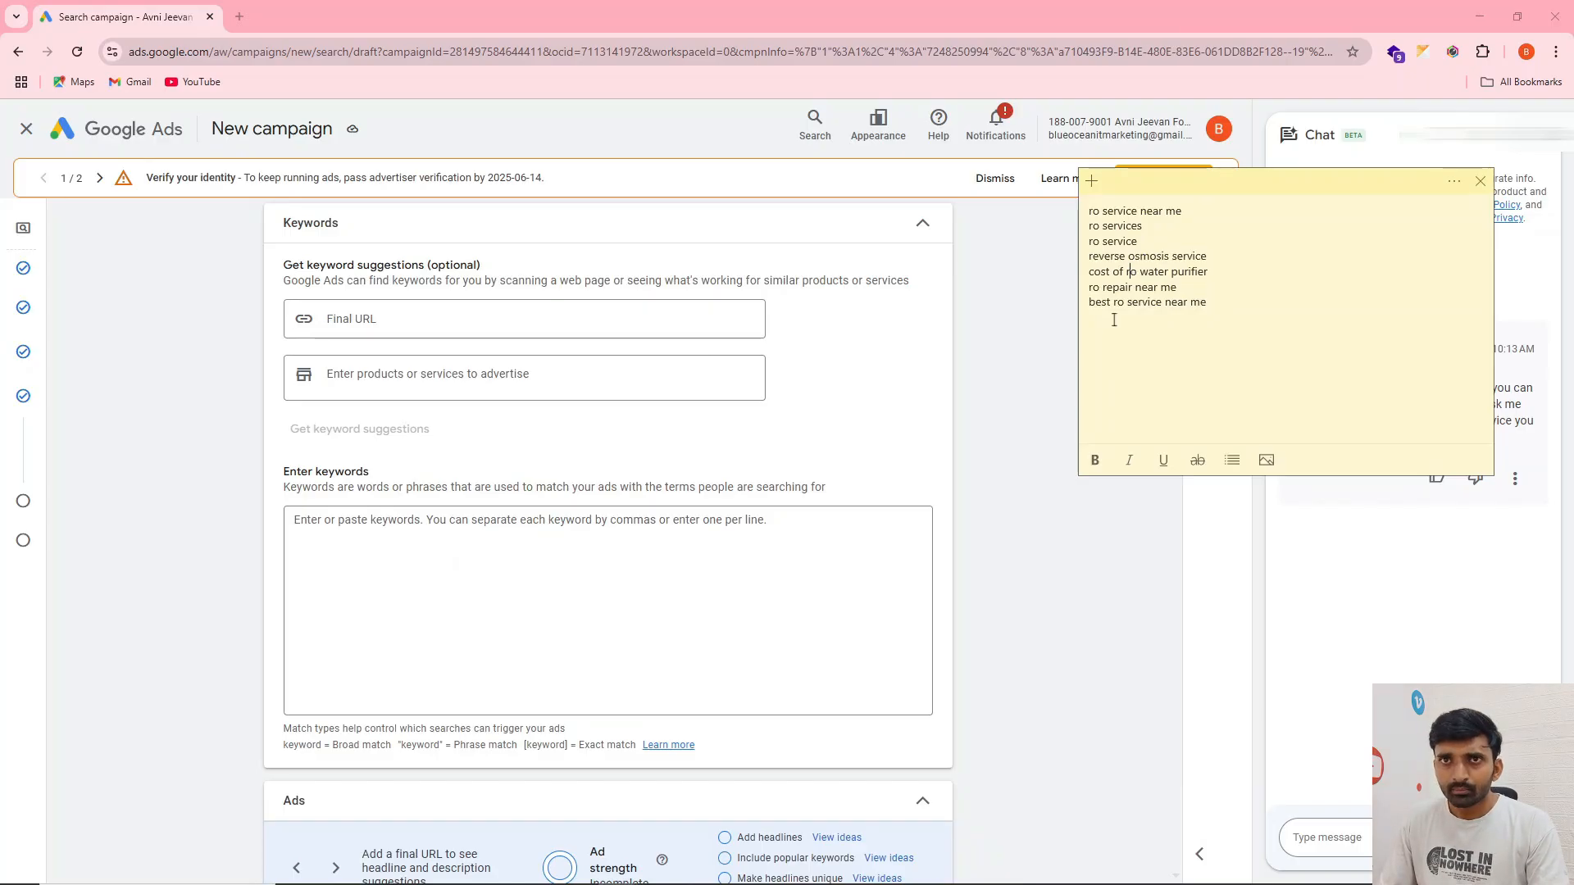
left_click_drag(1208, 305, 1087, 238)
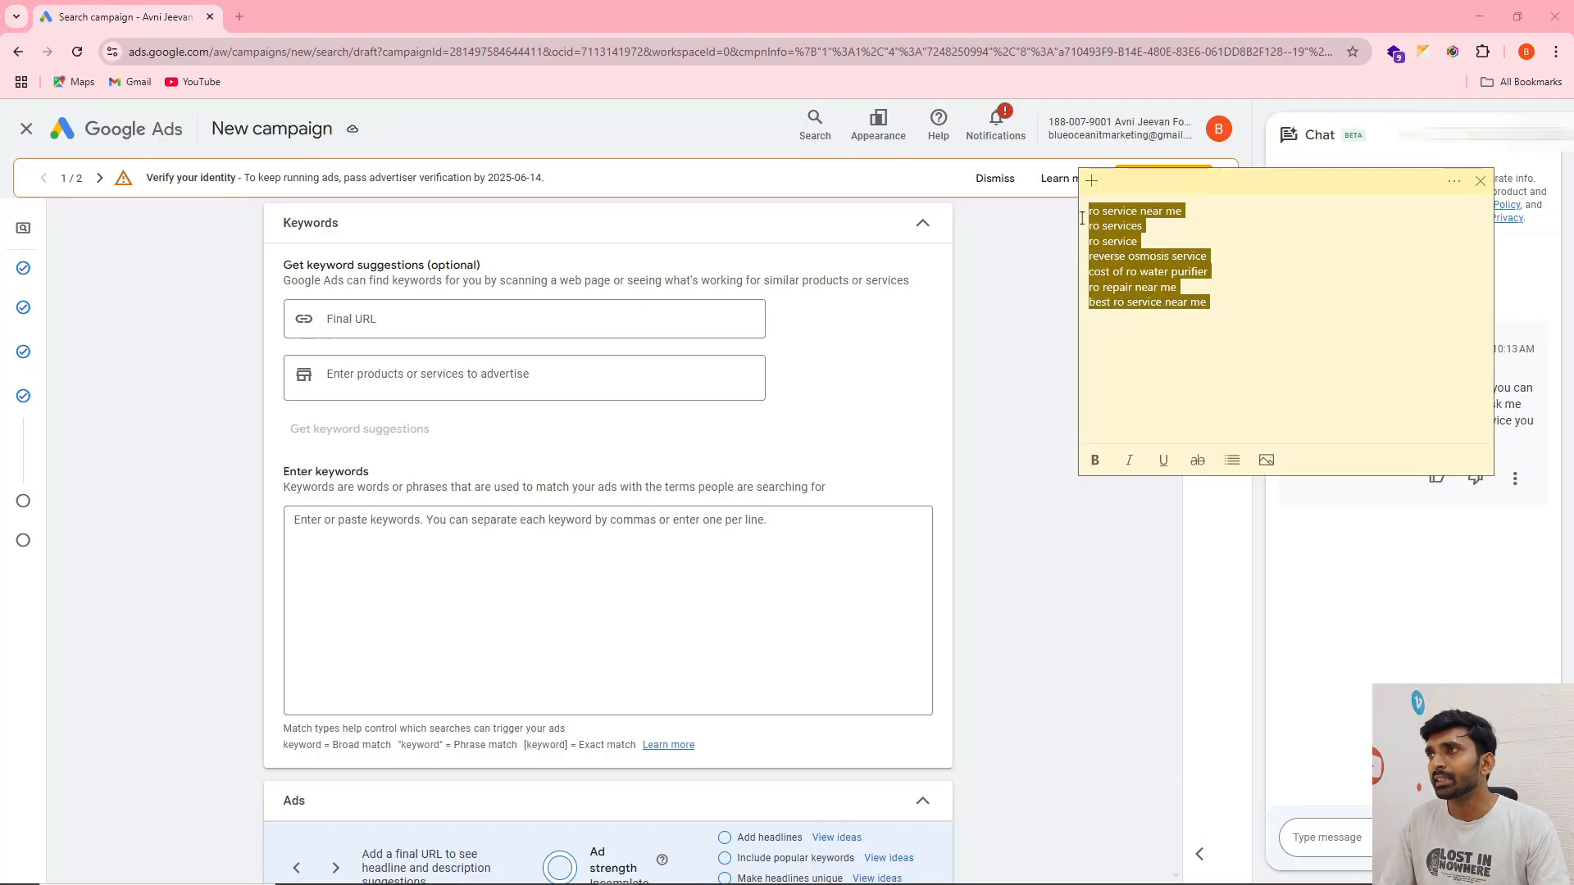
left_click(1312, 273)
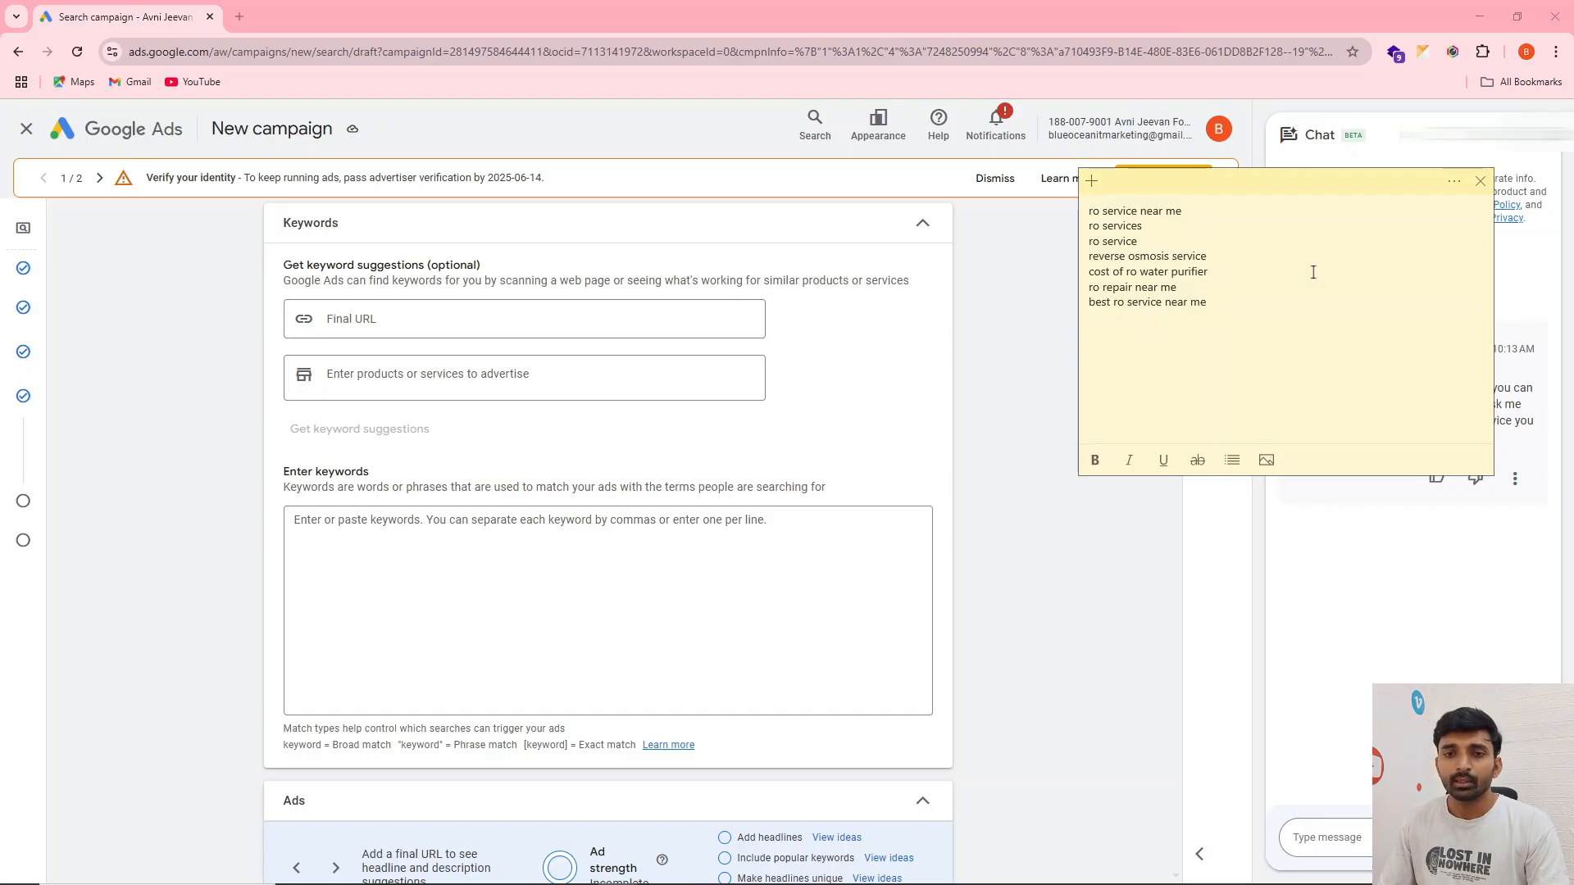
left_click_drag(1227, 308, 1046, 305)
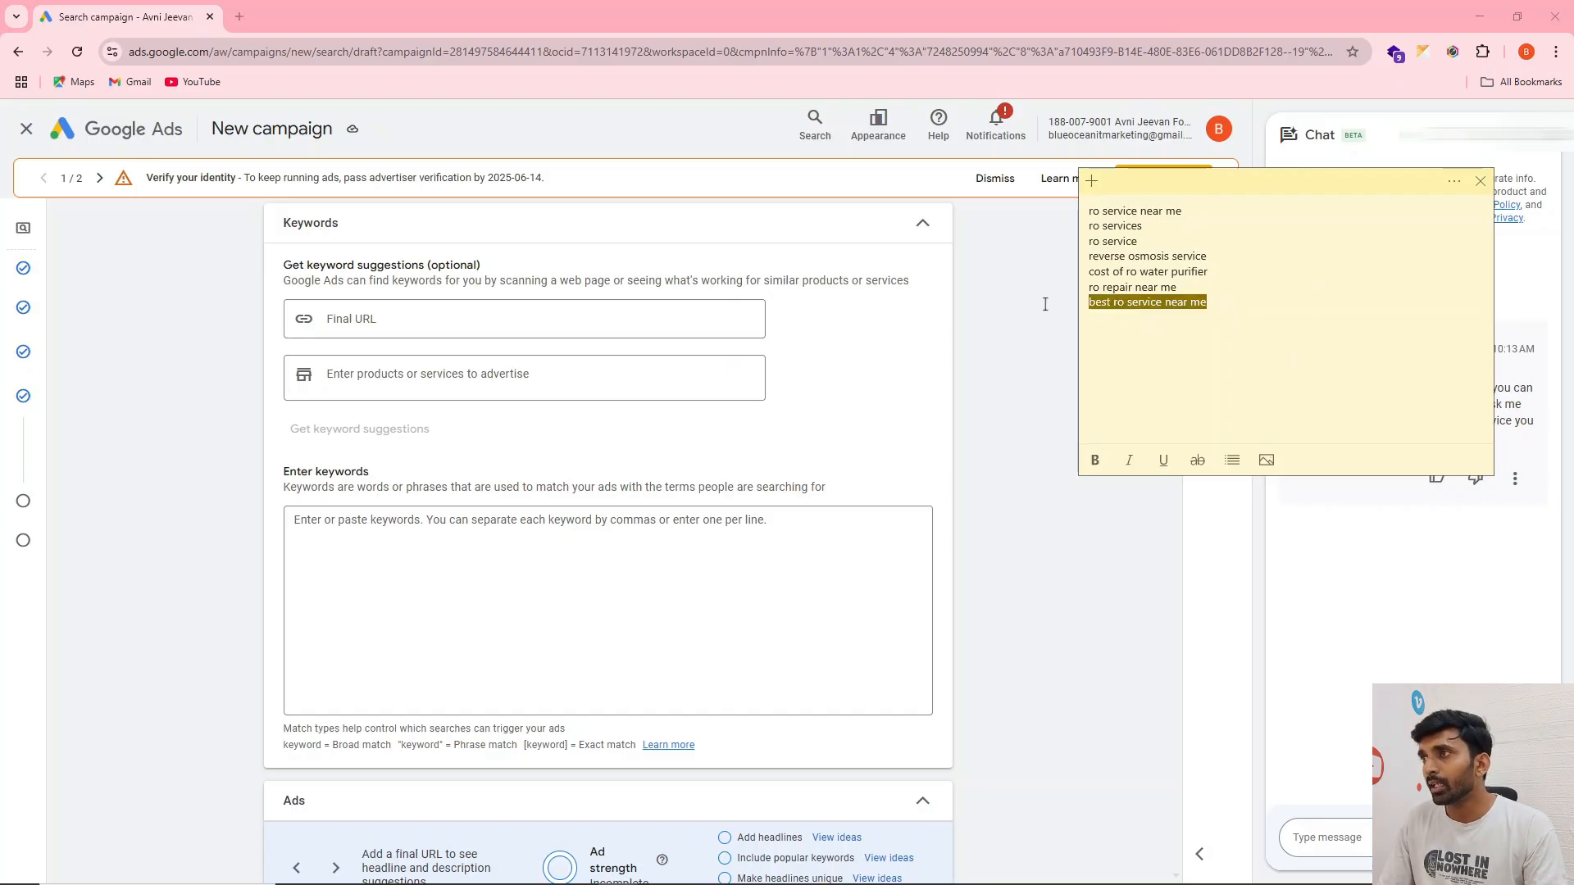
left_click_drag(1220, 305, 1080, 211)
left_click(387, 535)
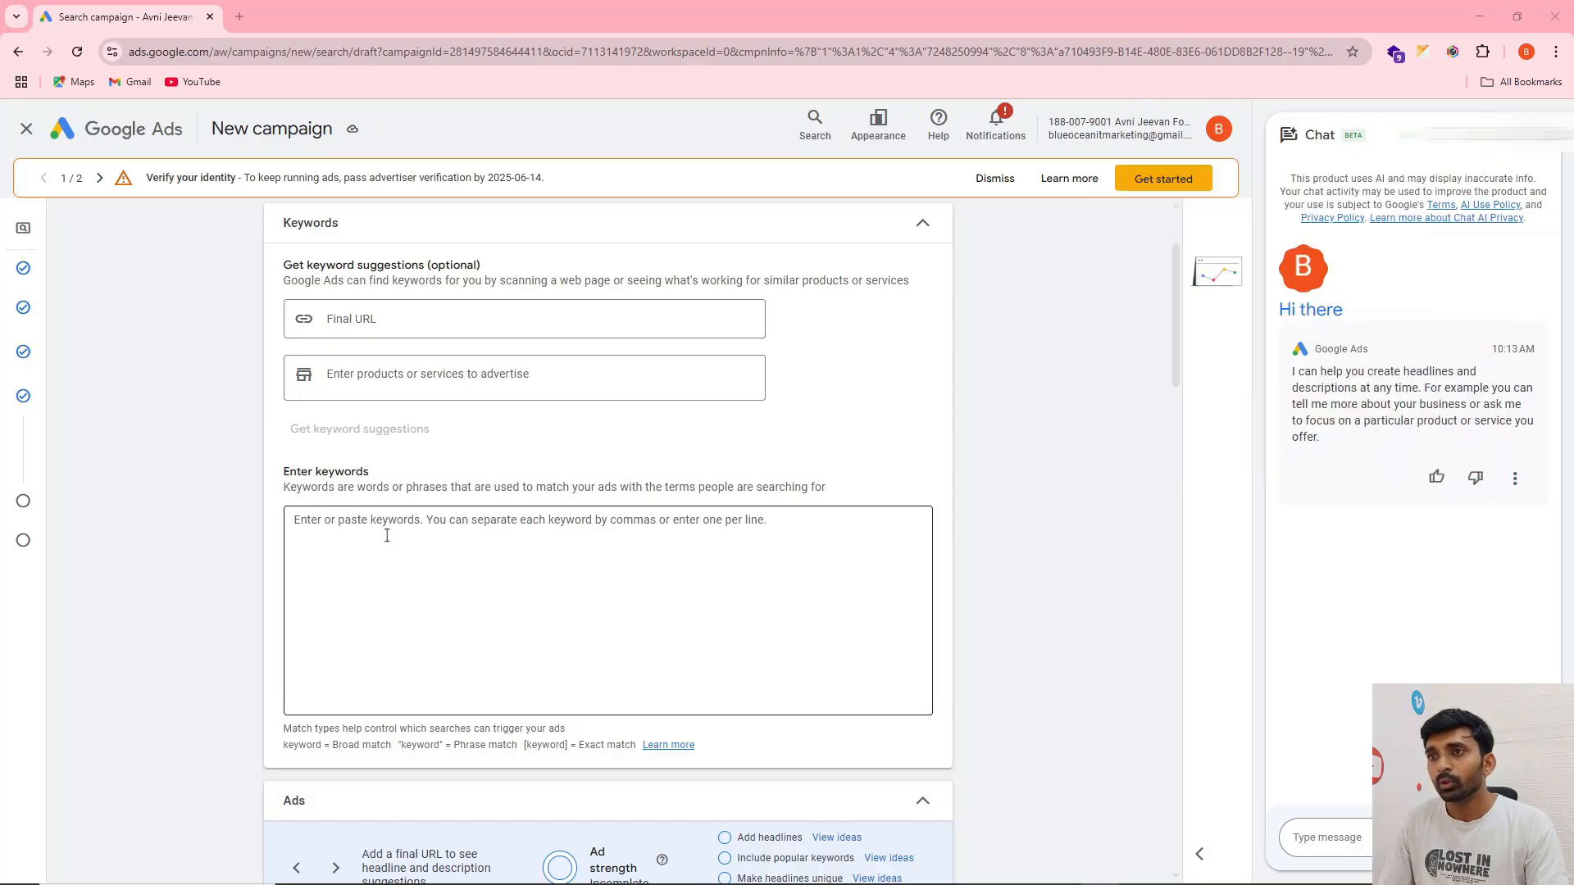
type("ro service near me ro services ro service reverse osmosis service cost of ro water purifier ro repair near me best ro service near me")
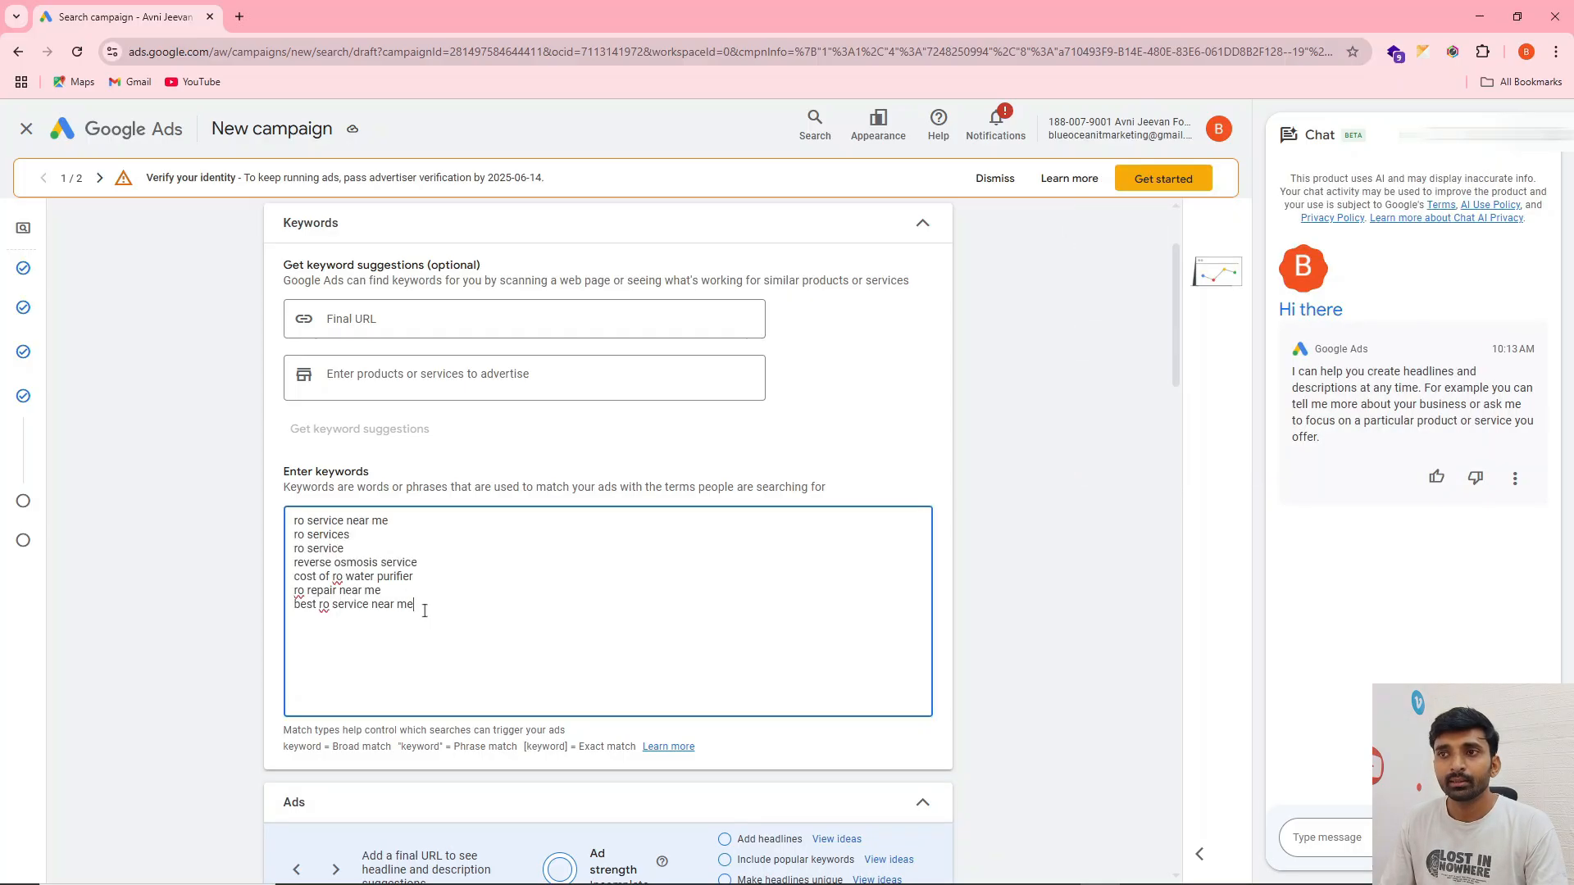
left_click_drag(422, 608, 293, 519)
key("BackSpace")
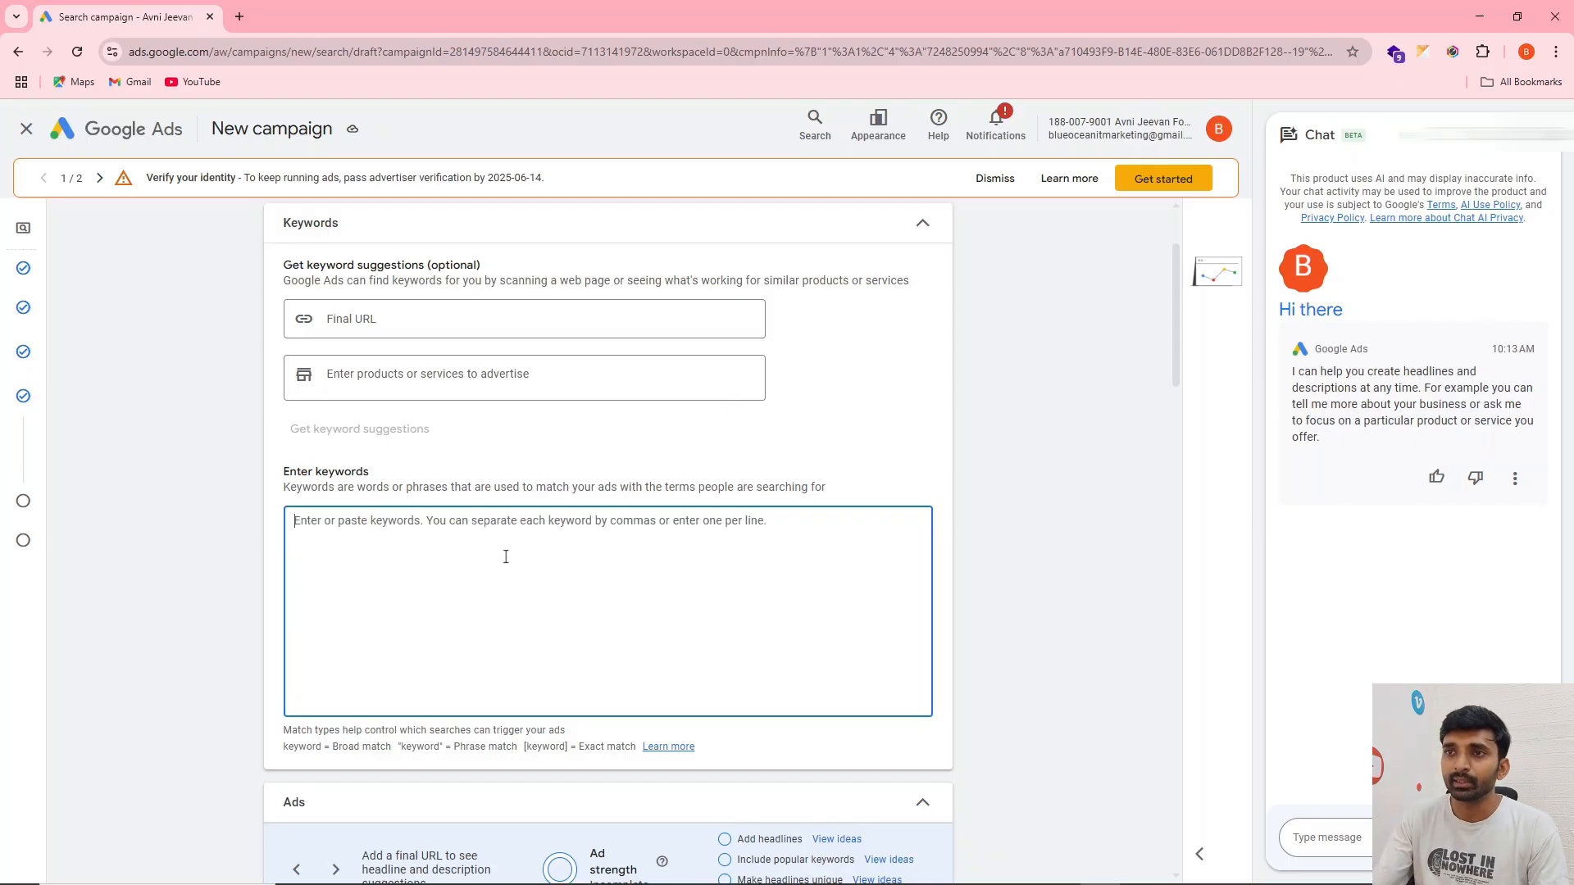
Enter "ro services" in quotation marks as a phrase match keyword
type("\"")
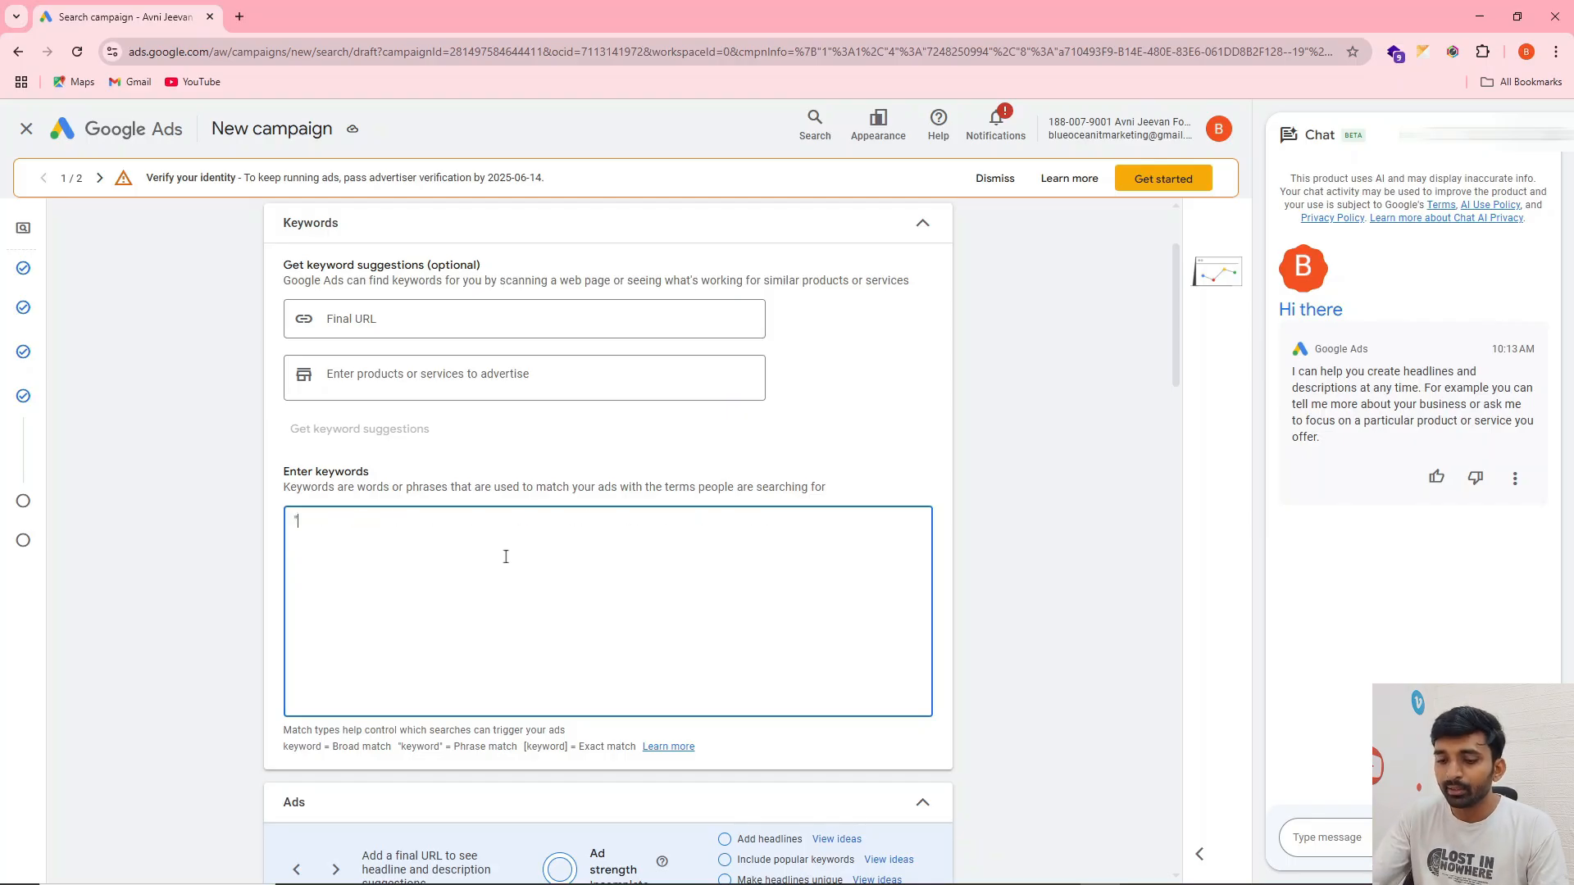
type("ro servi")
type("ces")
type("\"")
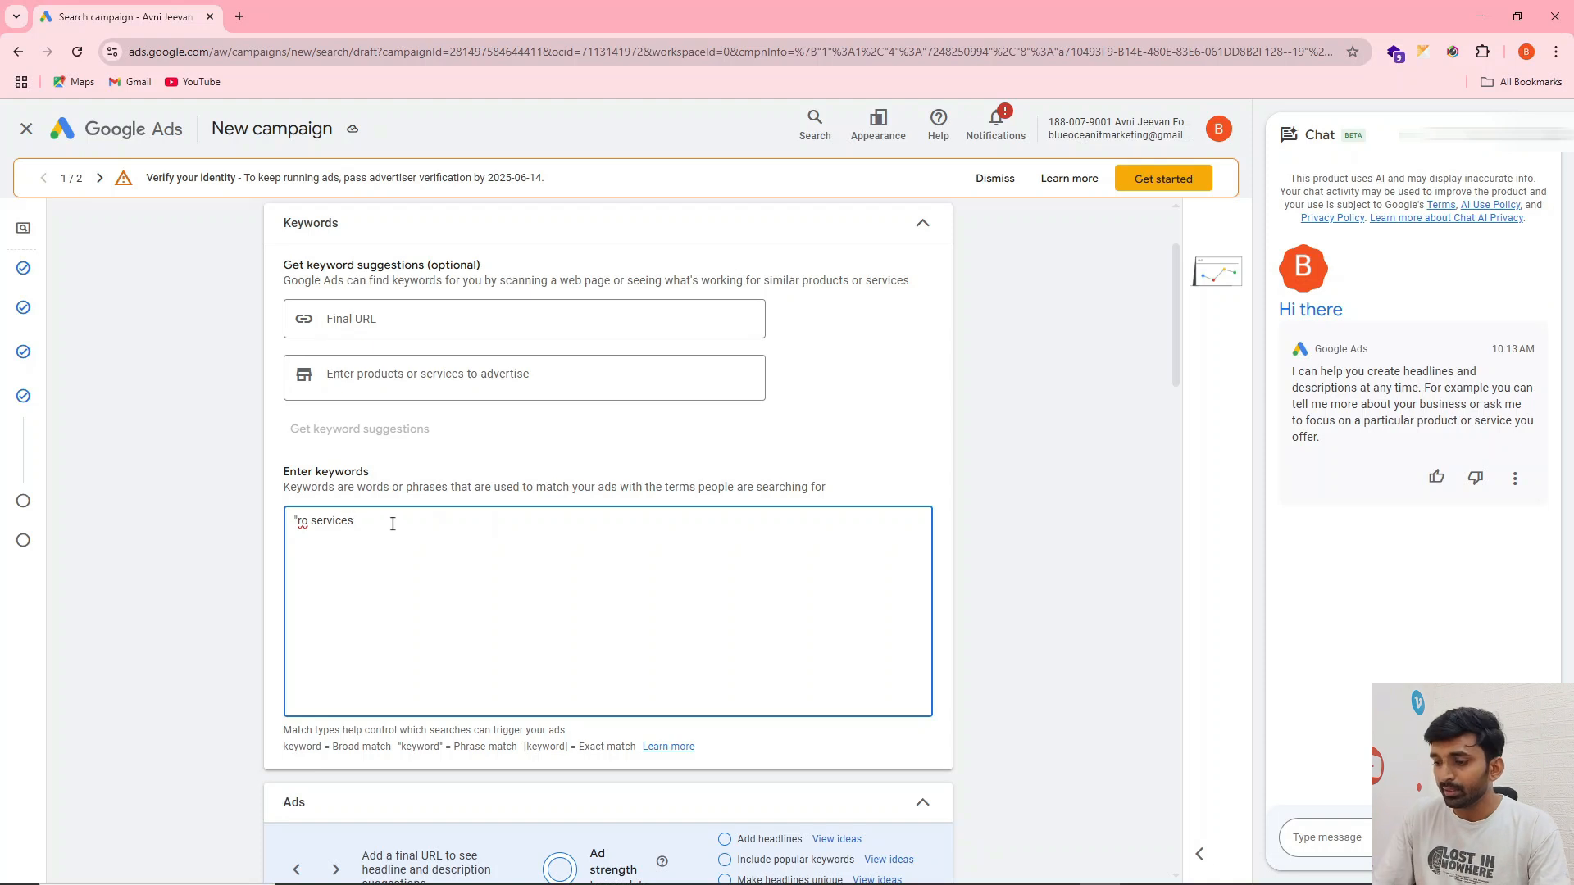
Try brackets in place of the quotation marks on ro services, and leave the keyword unmarked as broad match
key("Delete")
type("{")
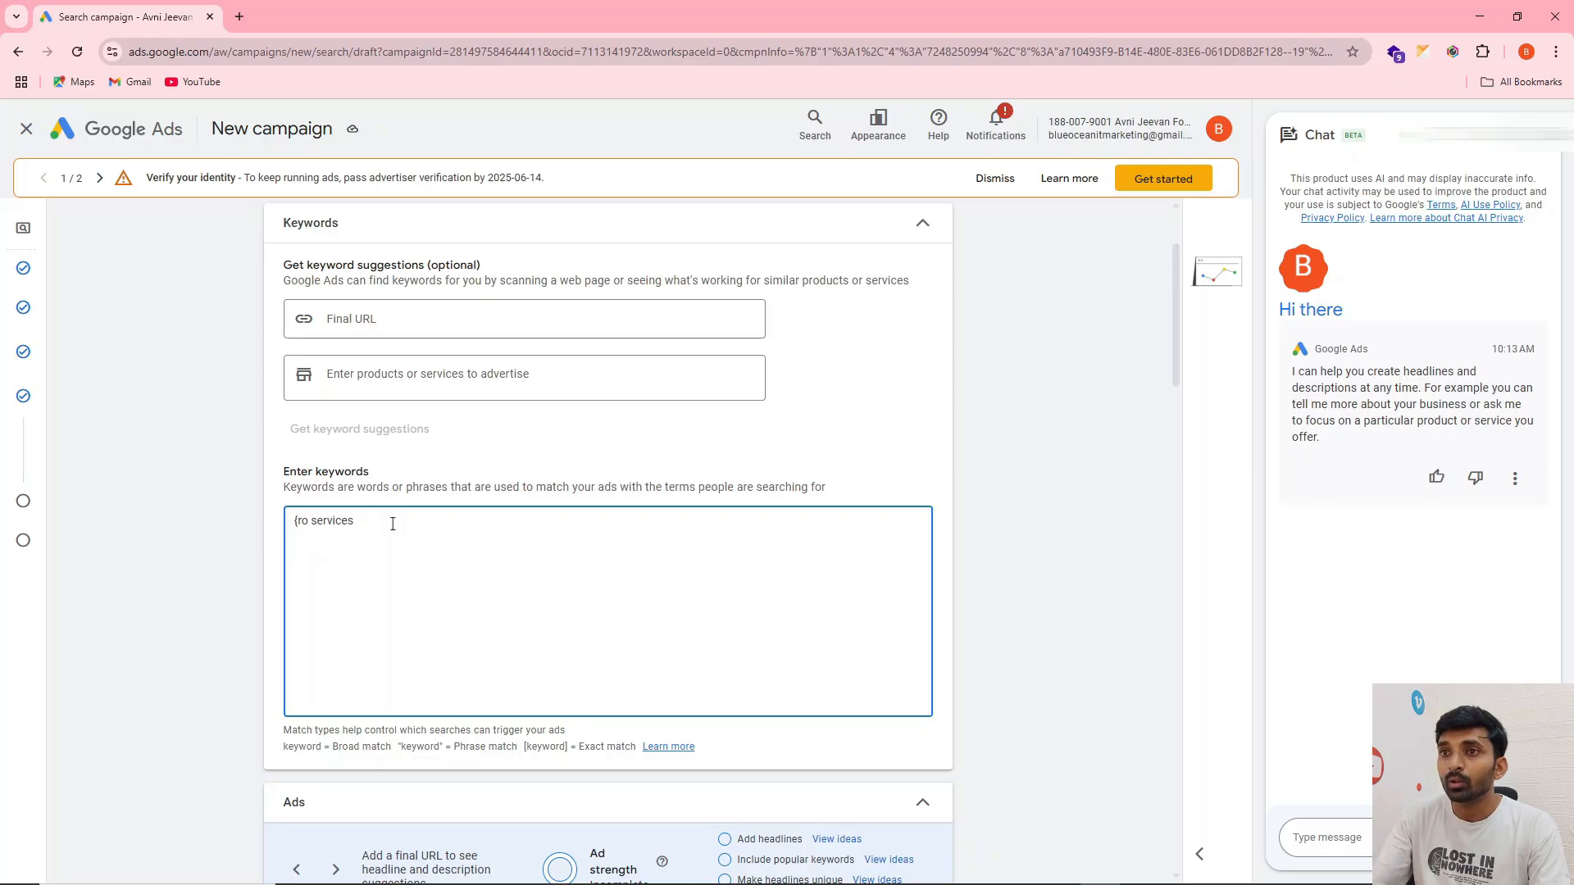
key("BackSpace")
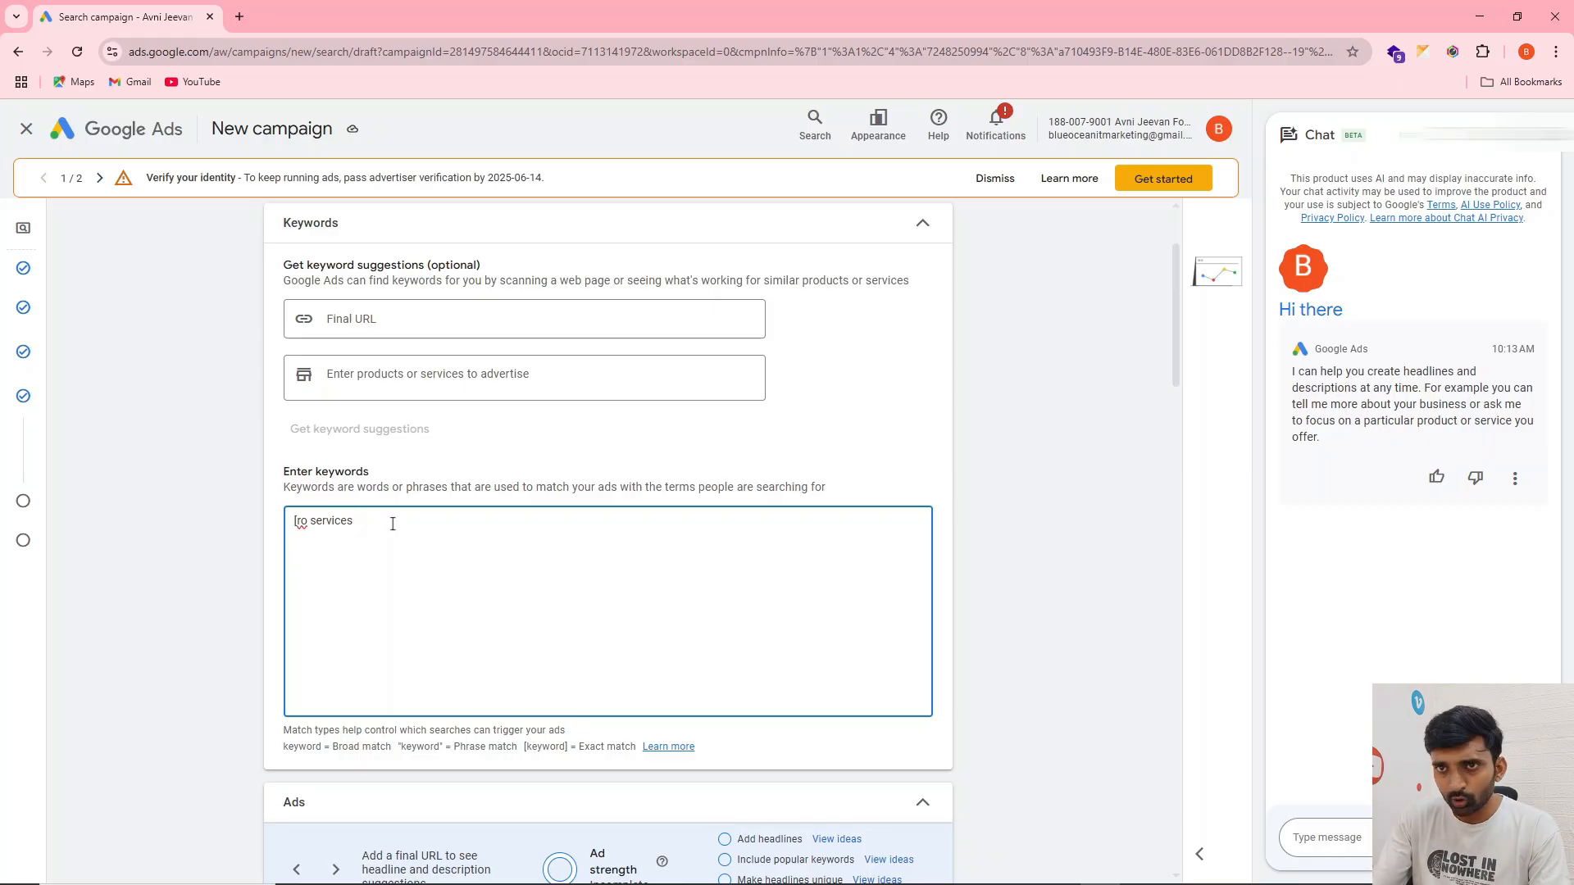
key("BackSpace")
type("\"")
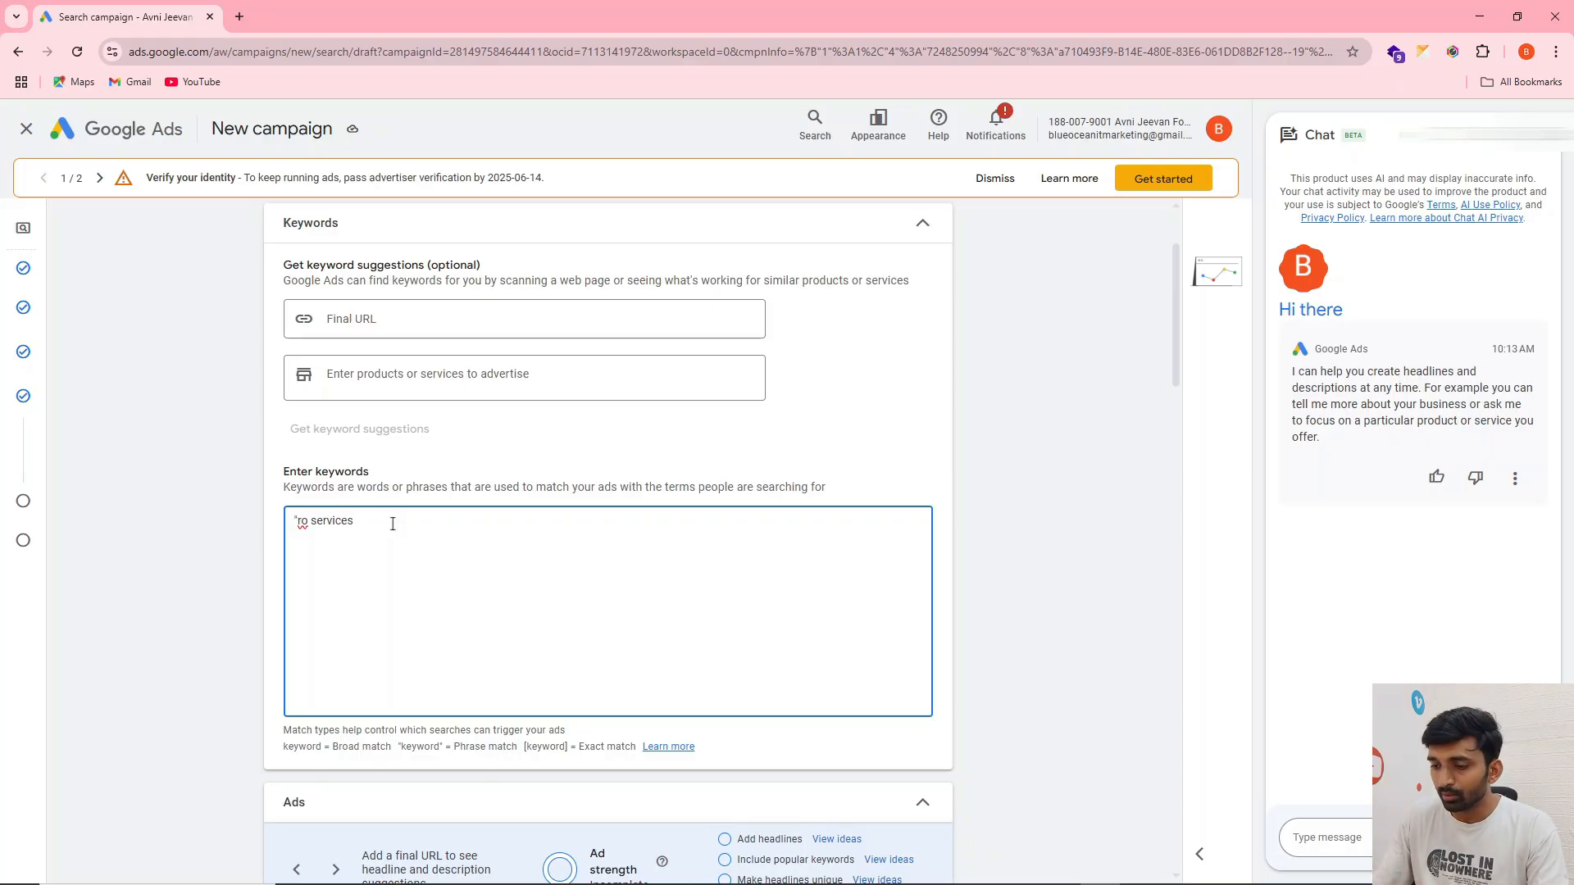
type("\"")
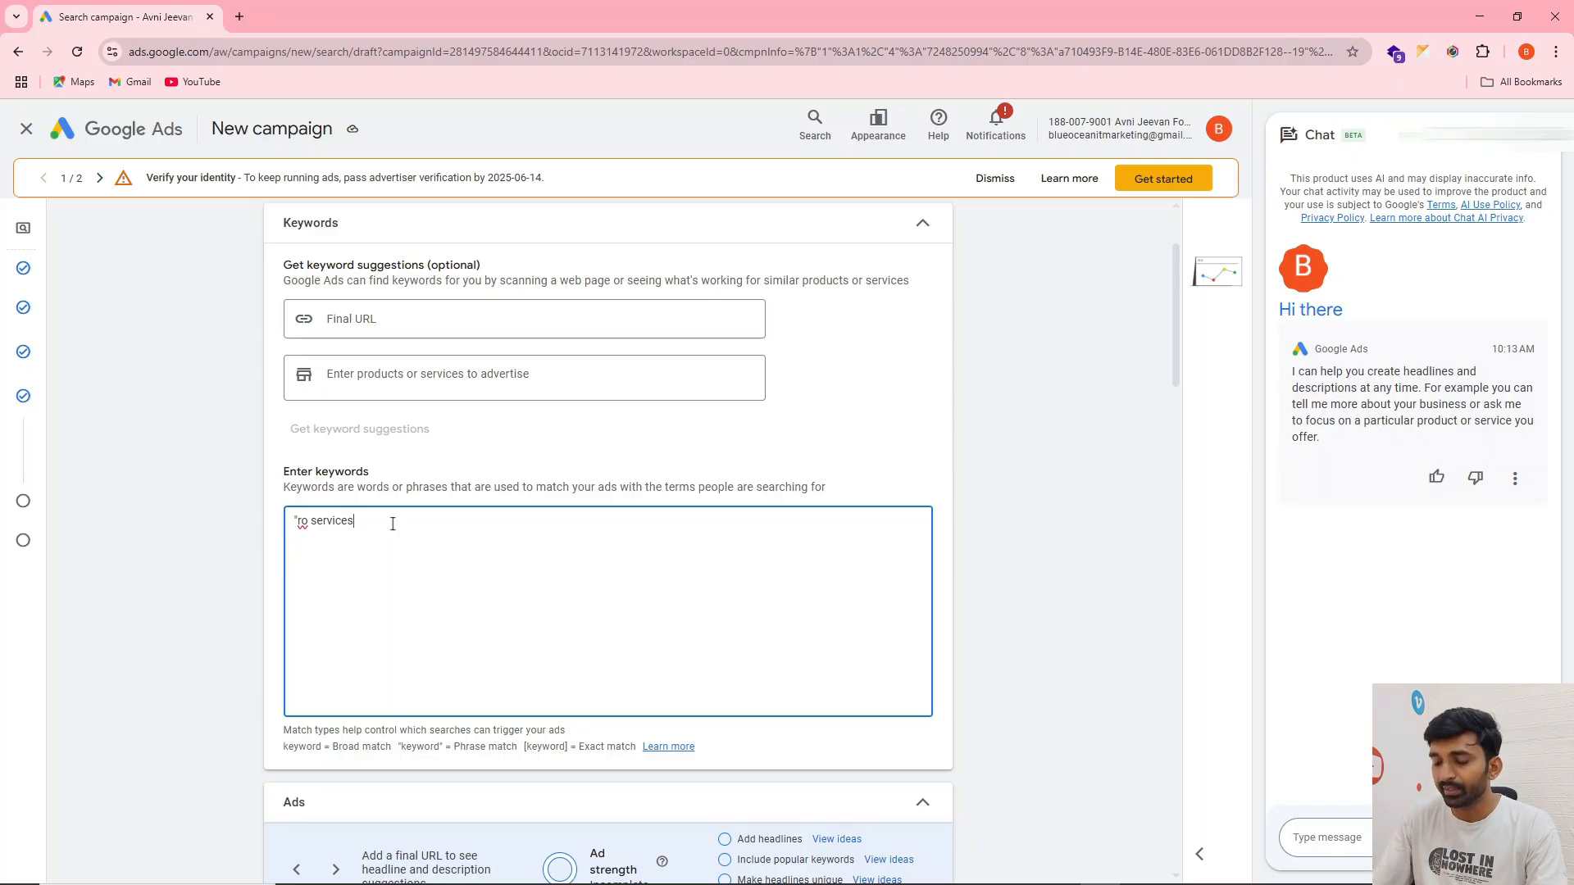
key("BackSpace")
left_click(1162, 526)
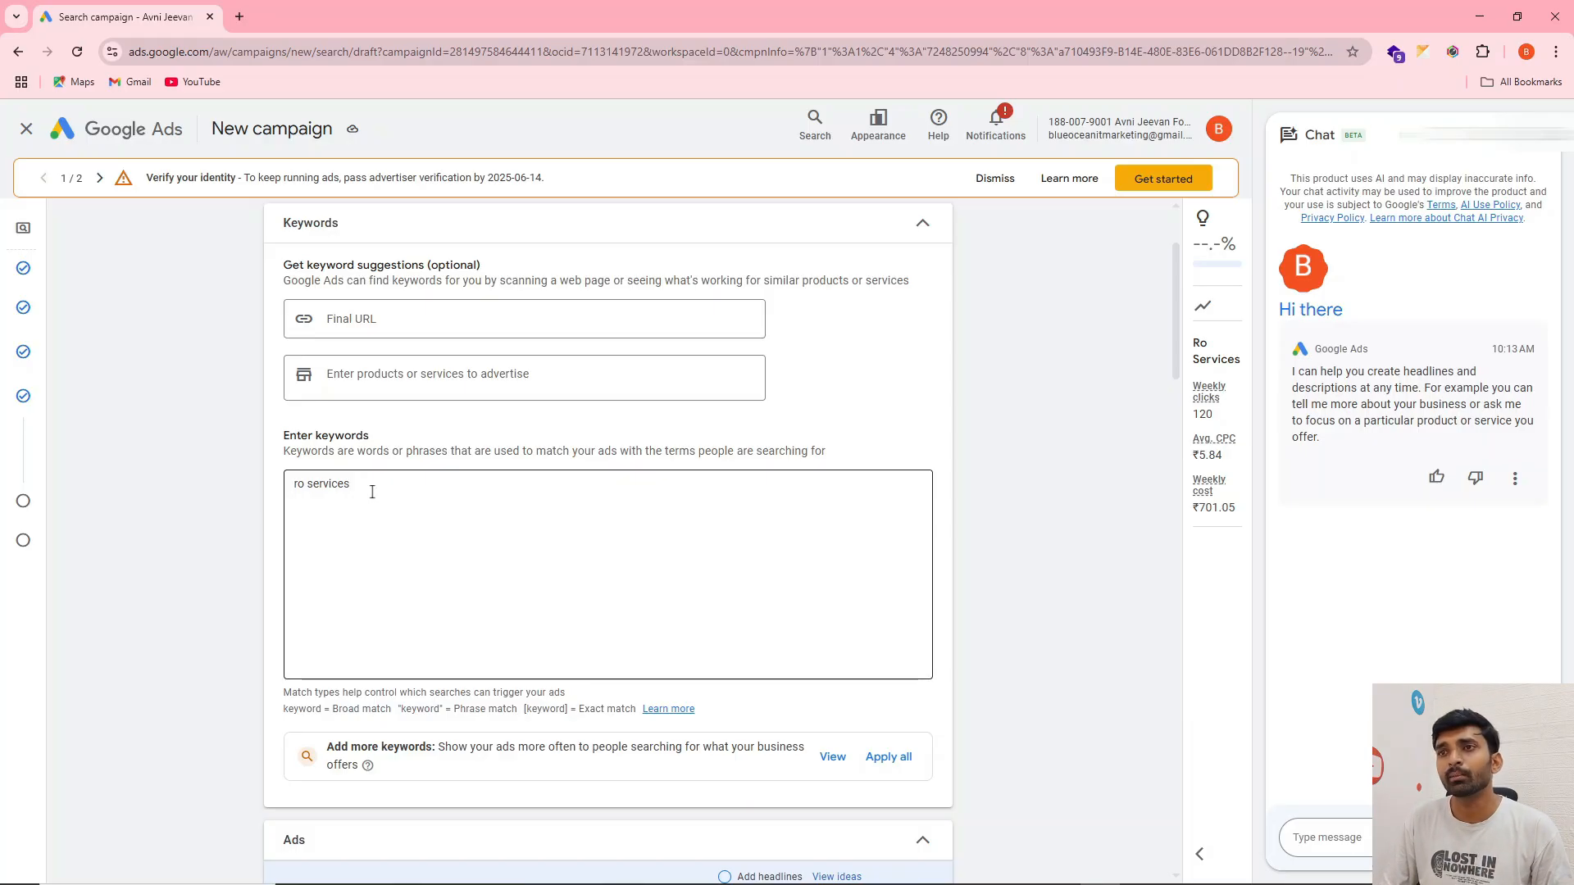
Wrap the ro services keyword in quotation marks to make it phrase match
left_click(373, 492)
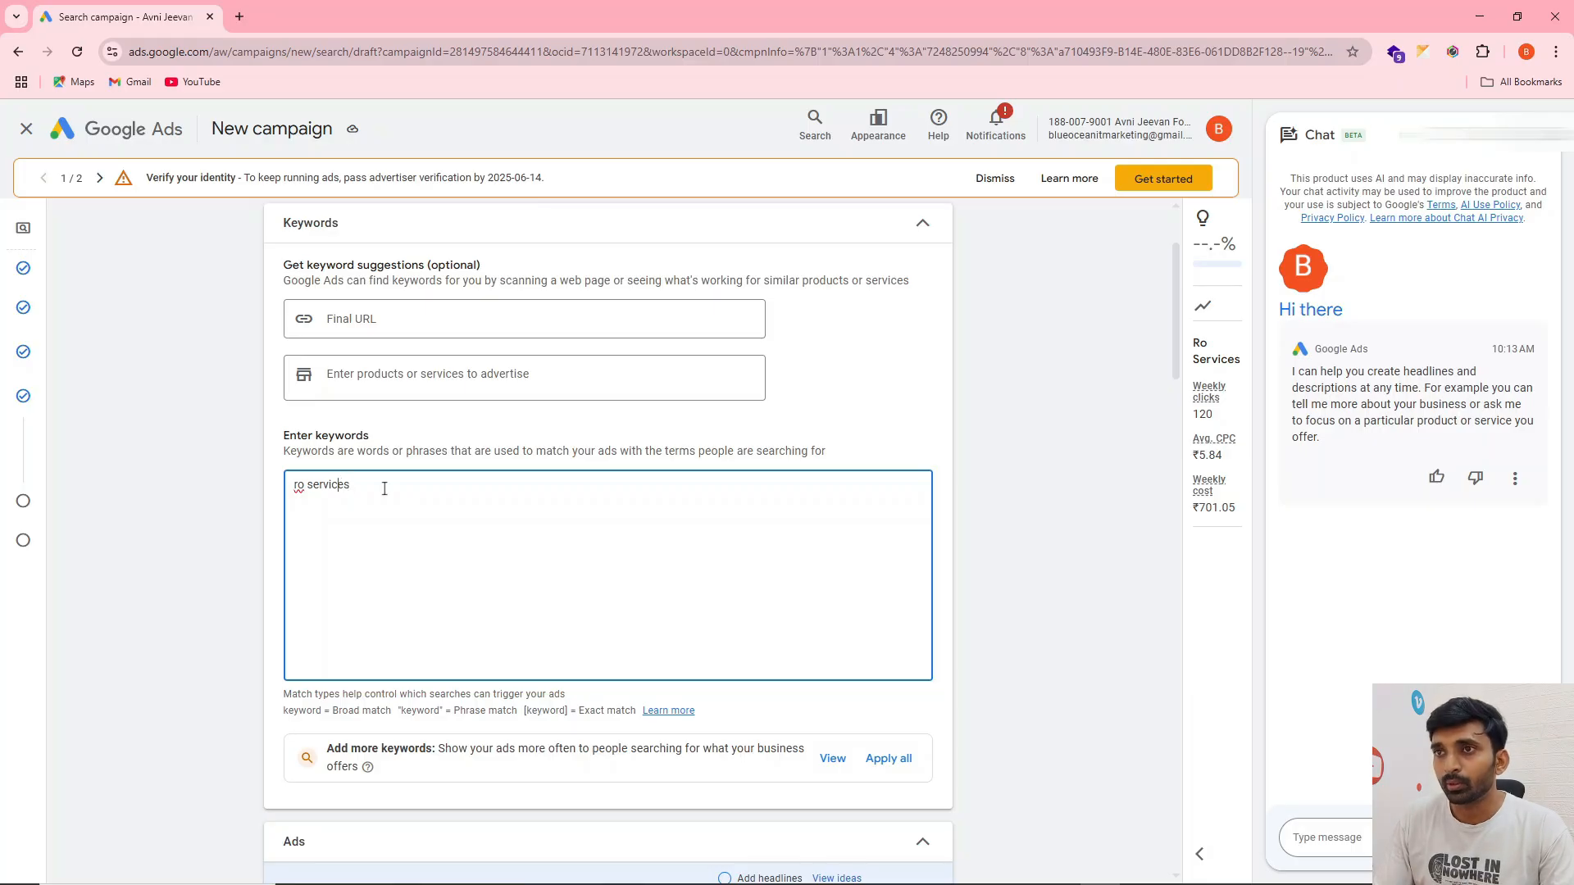
type("\"")
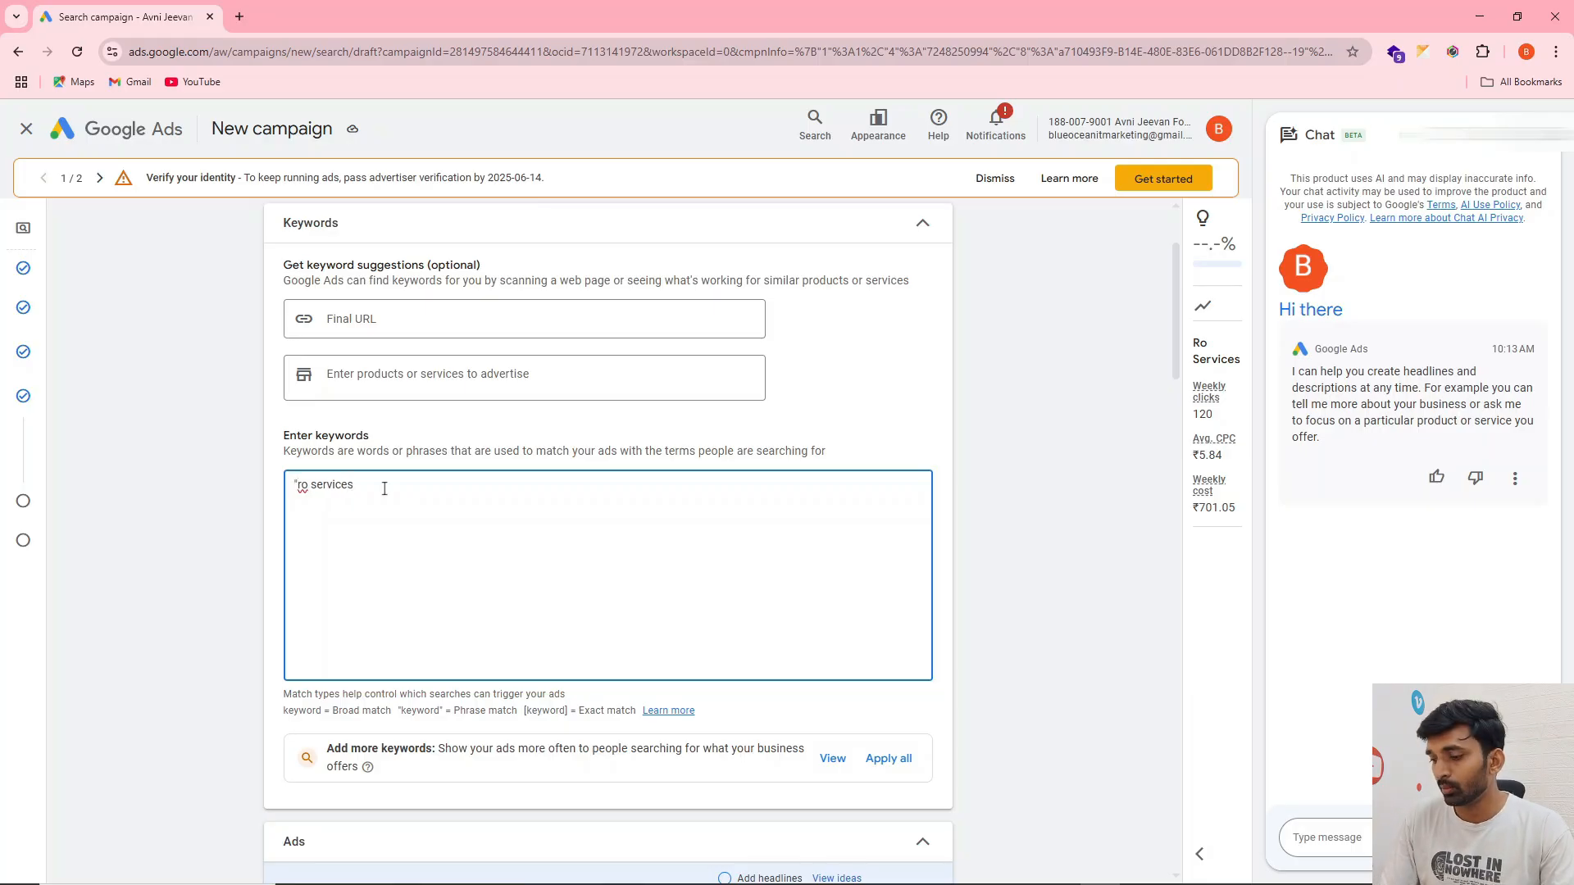
key("Right")
key("Right")
key("Right")
key("Right")
key("Right")
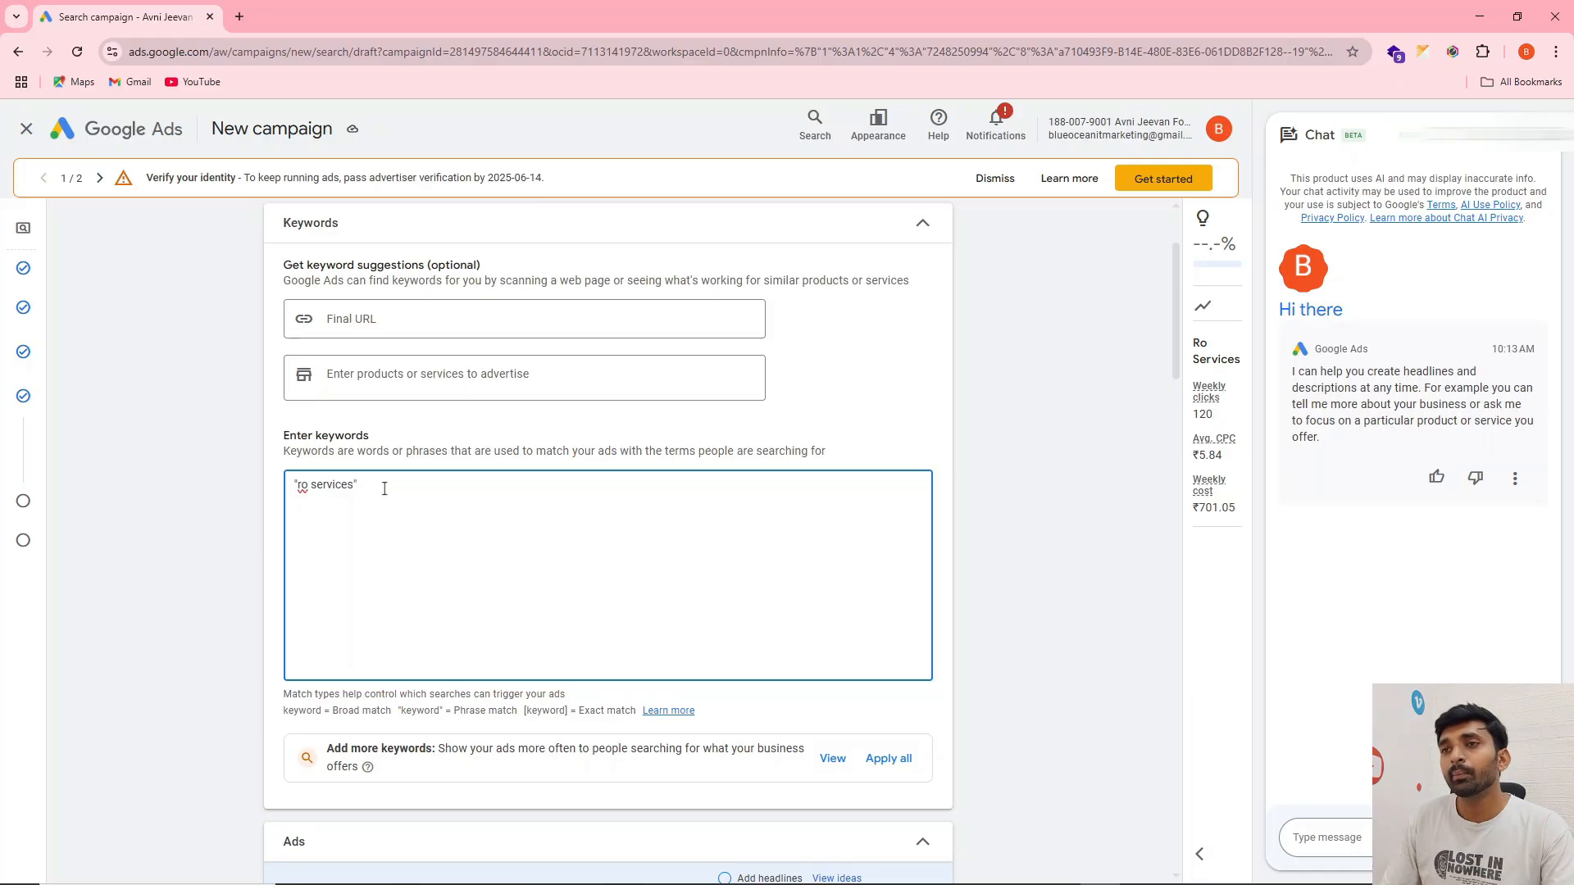
double_click(303, 486)
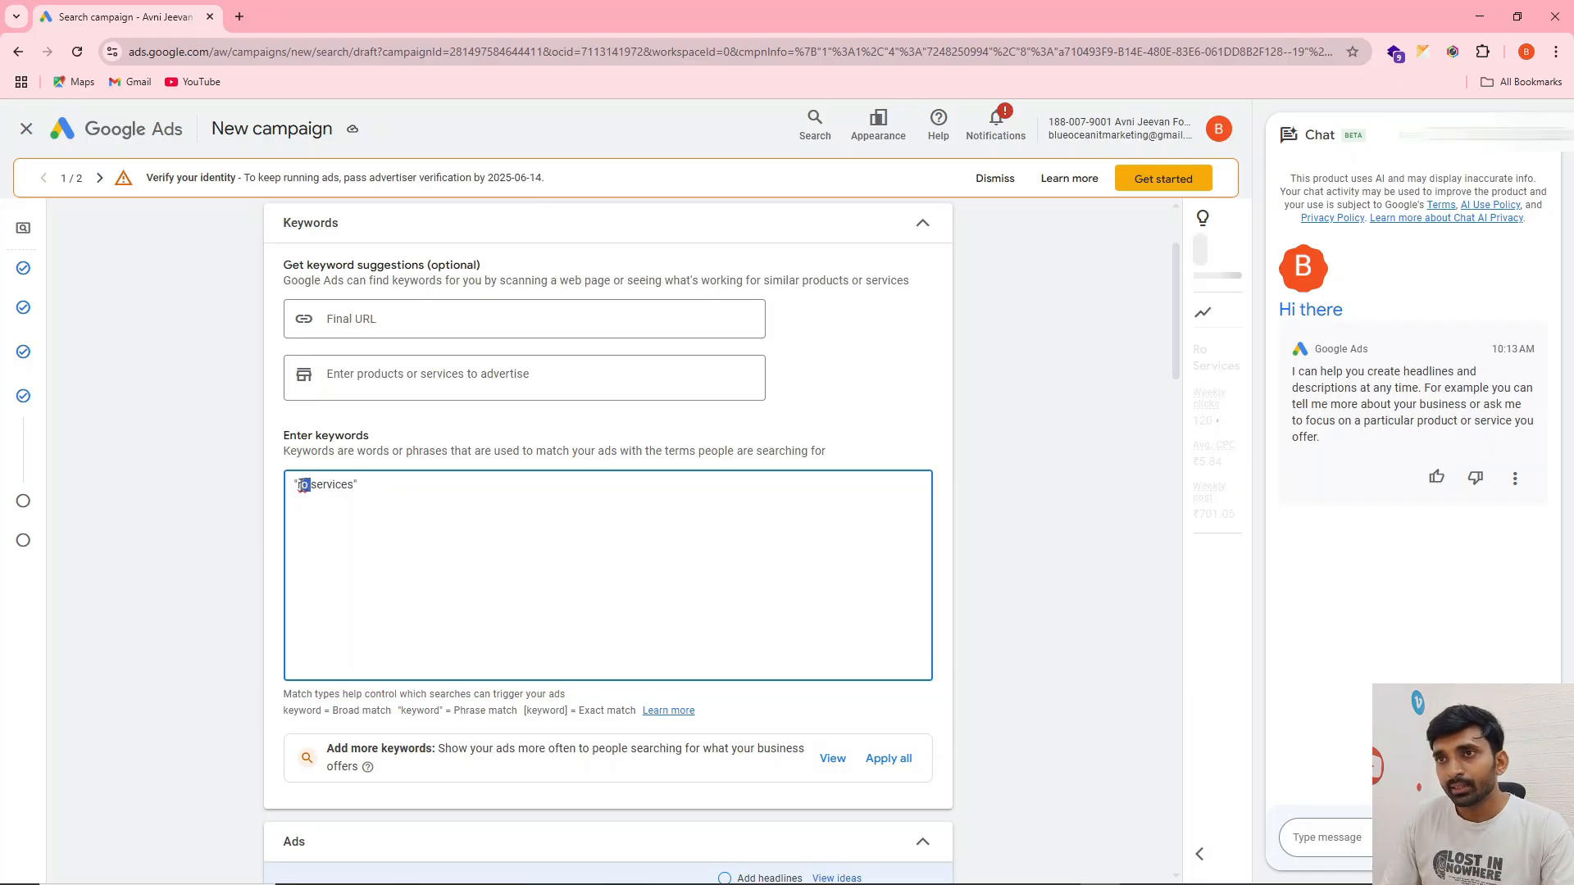
left_click(325, 486)
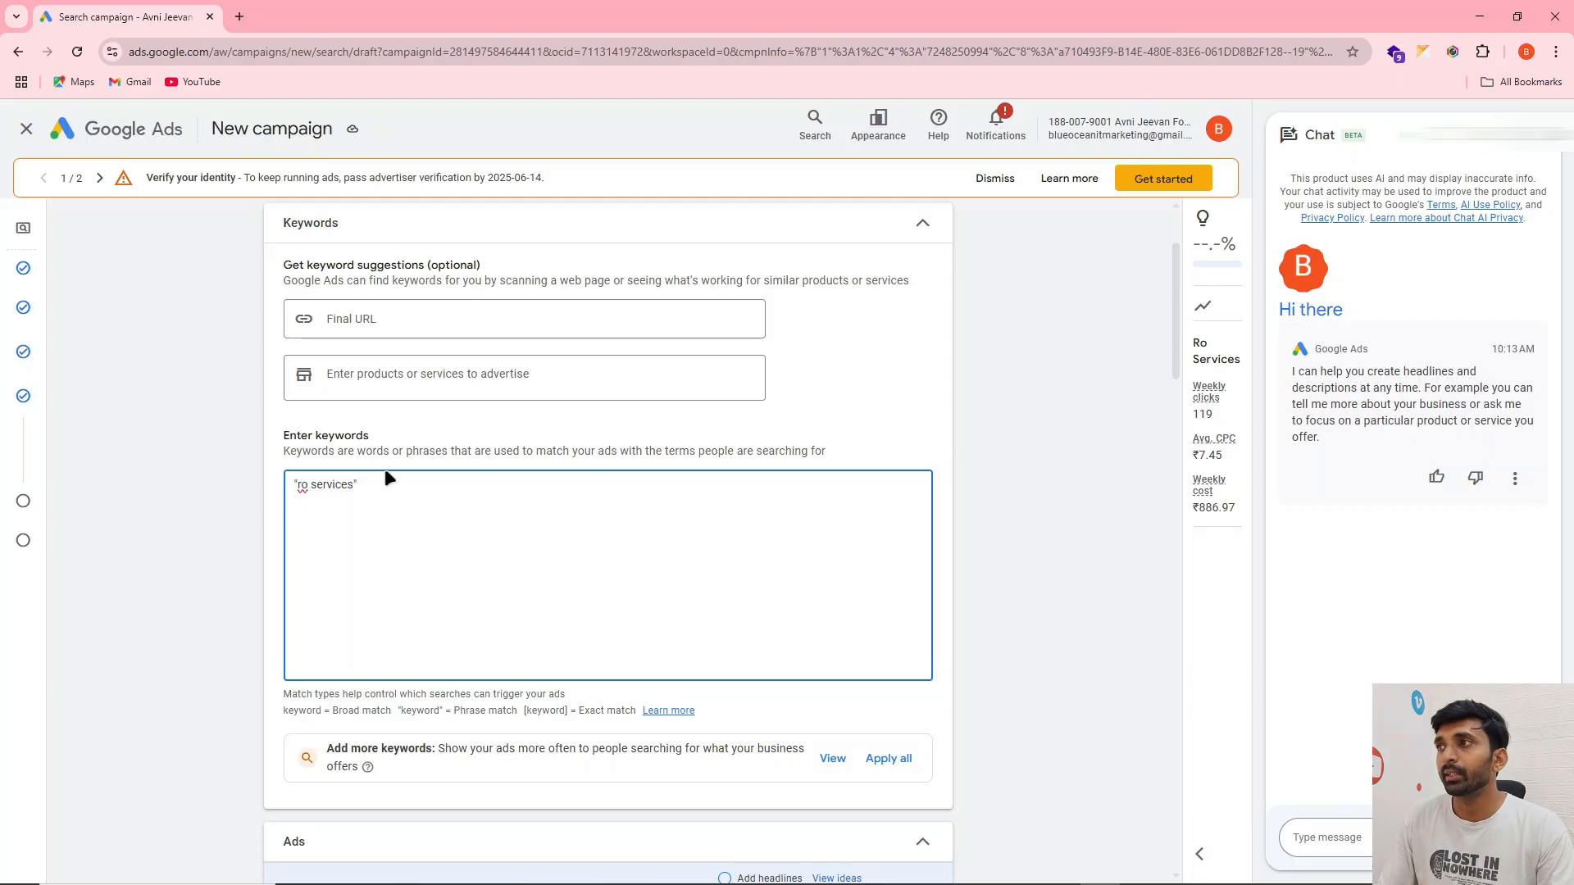
Copy cost of ro water purifier from the sticky note and add it in quotation marks on a new keyword line
key("alt+Tab")
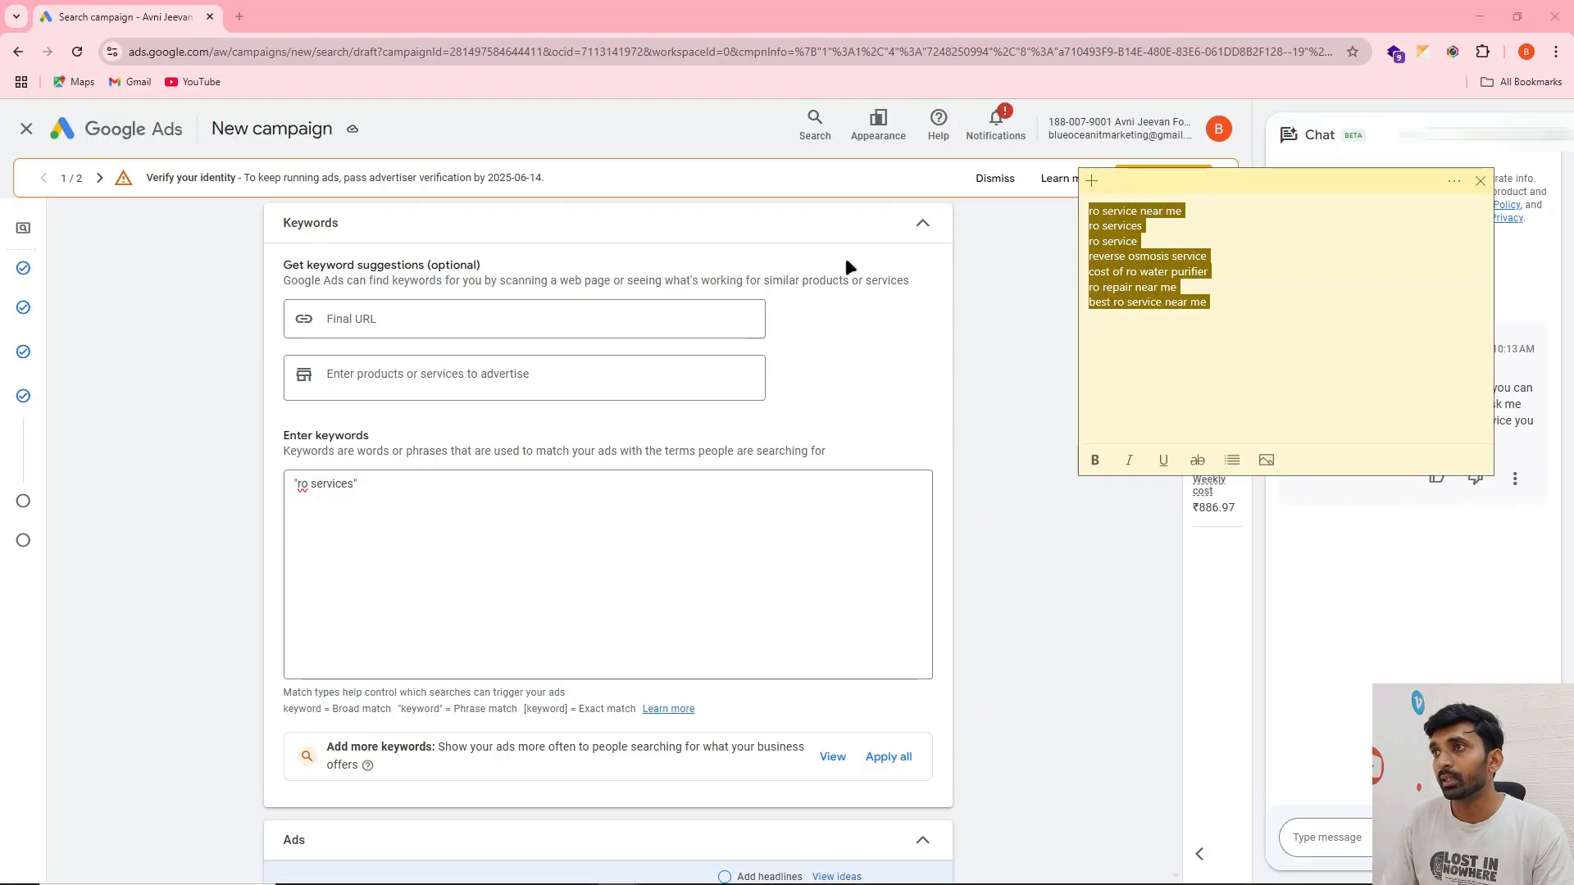
left_click(1115, 283)
triple_click(1127, 271)
key("ctrl+c")
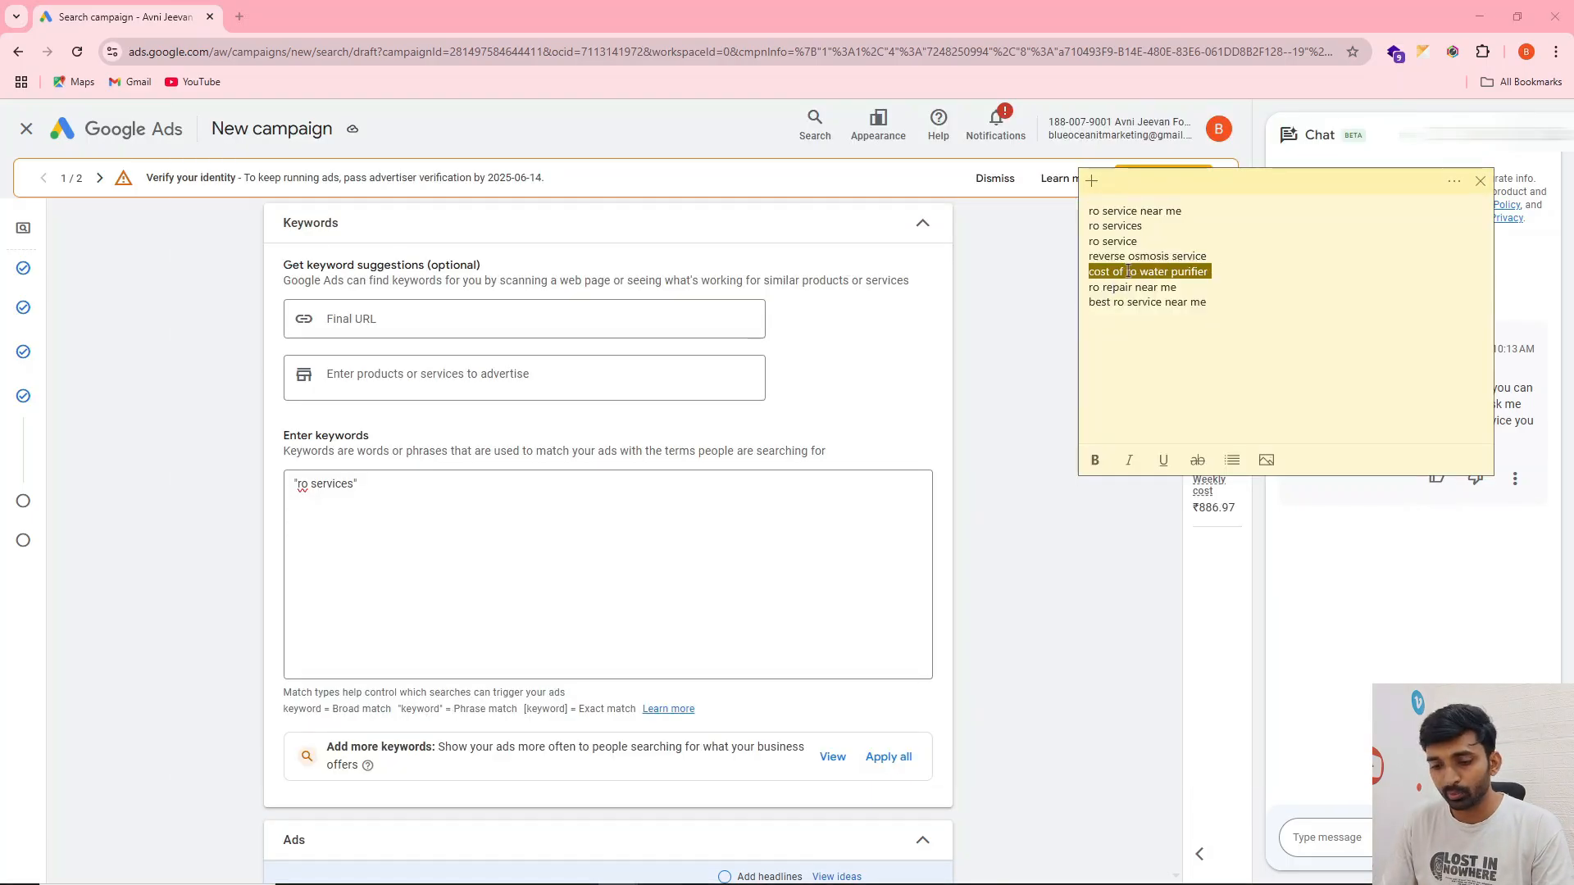
left_click(332, 502)
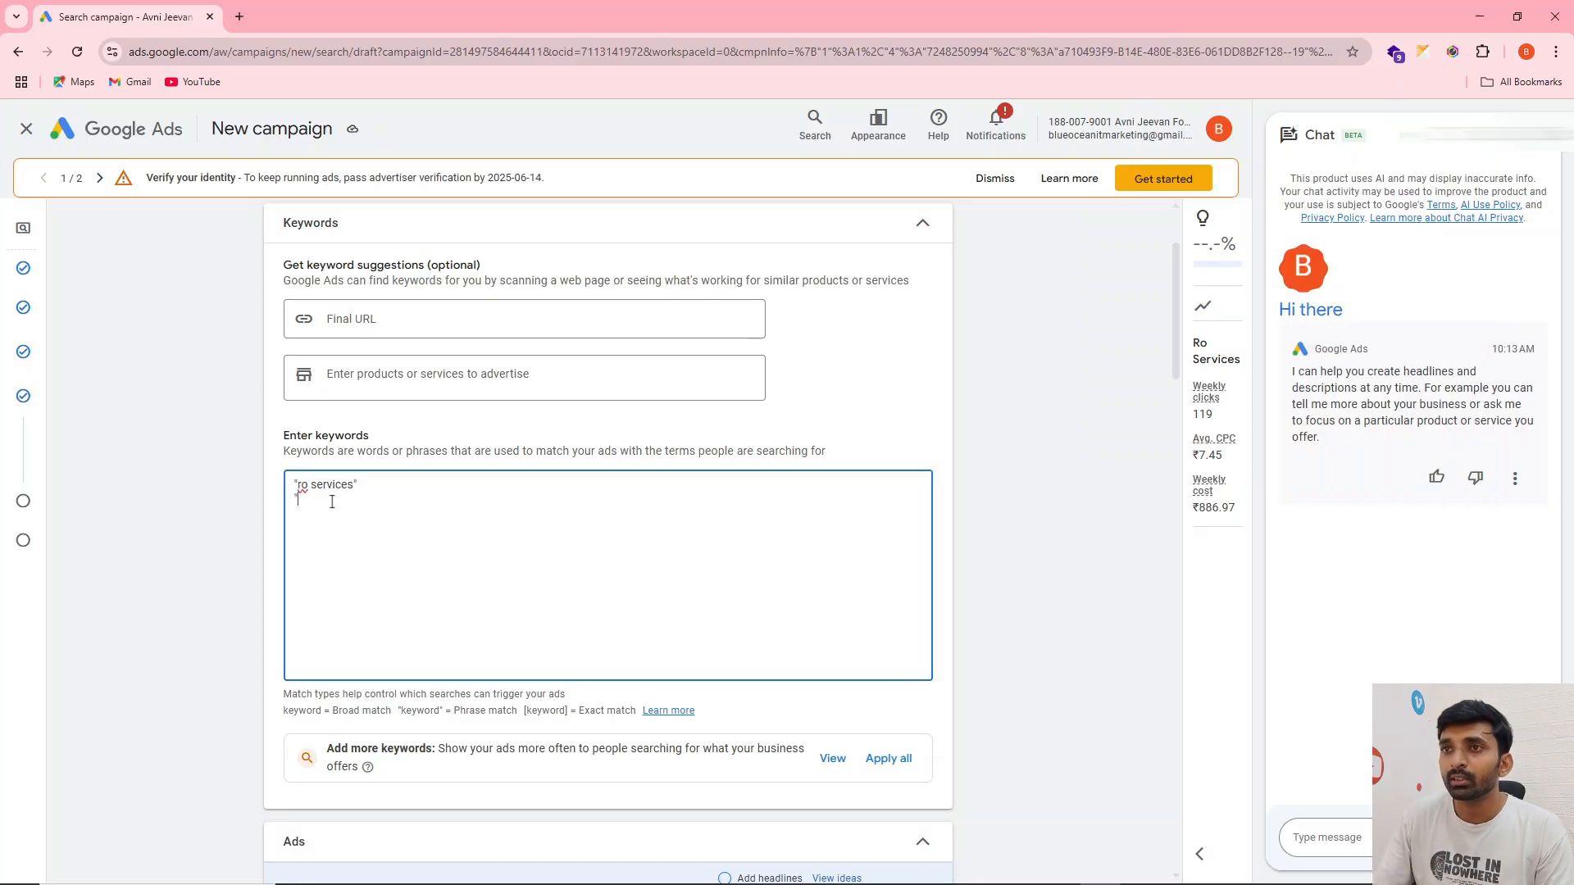
type("\"")
key("ctrl+v")
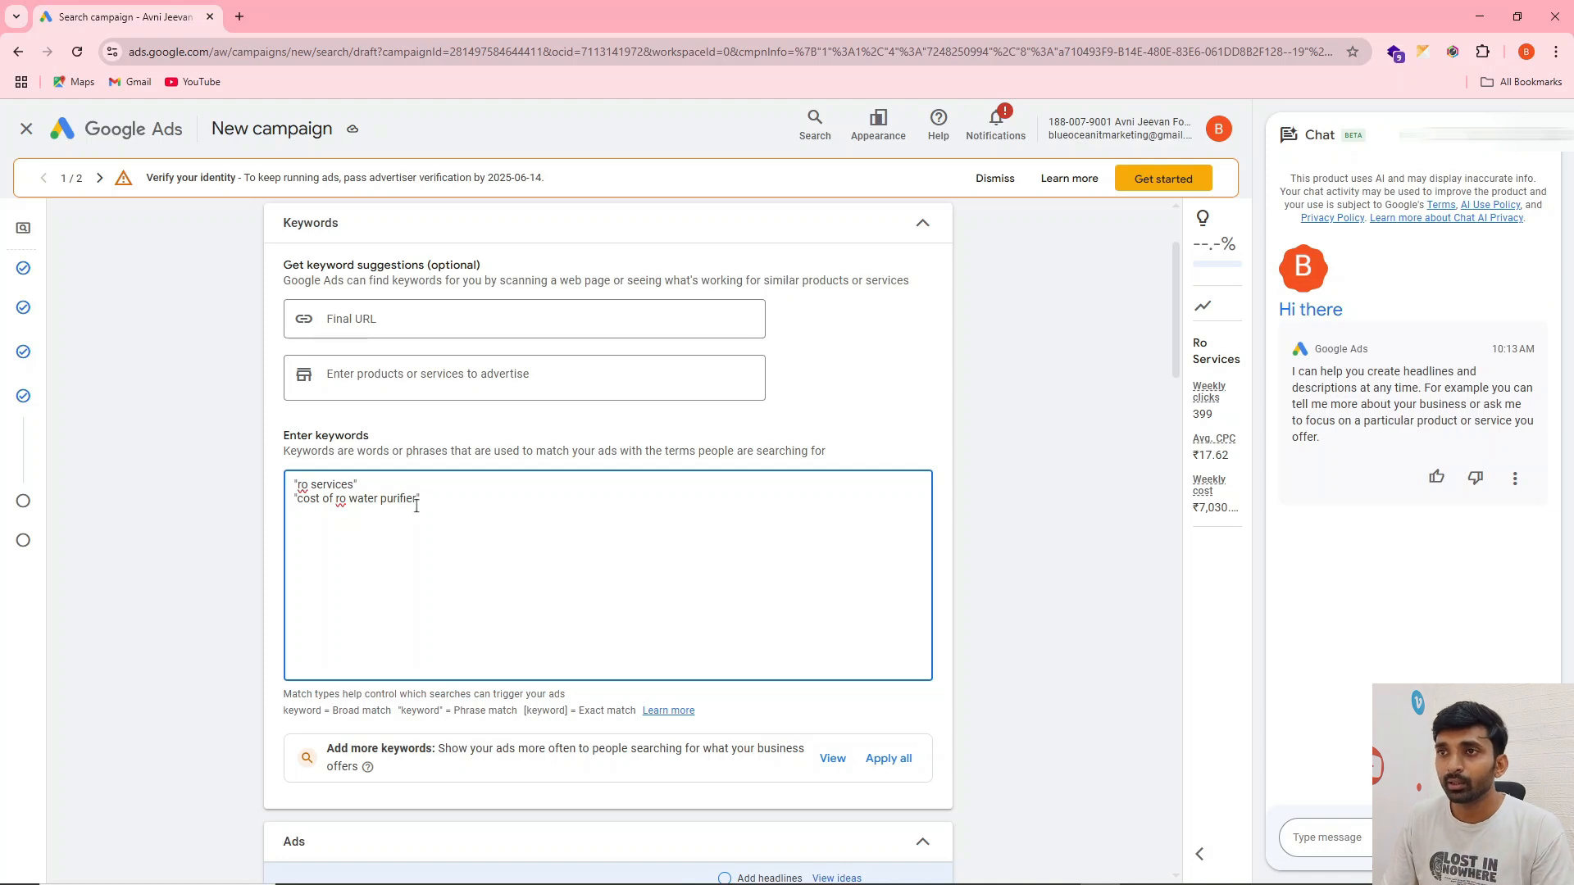
Change the cost of ro water purifier keyword to exact match by replacing its quotation marks with square brackets
double_click(318, 502)
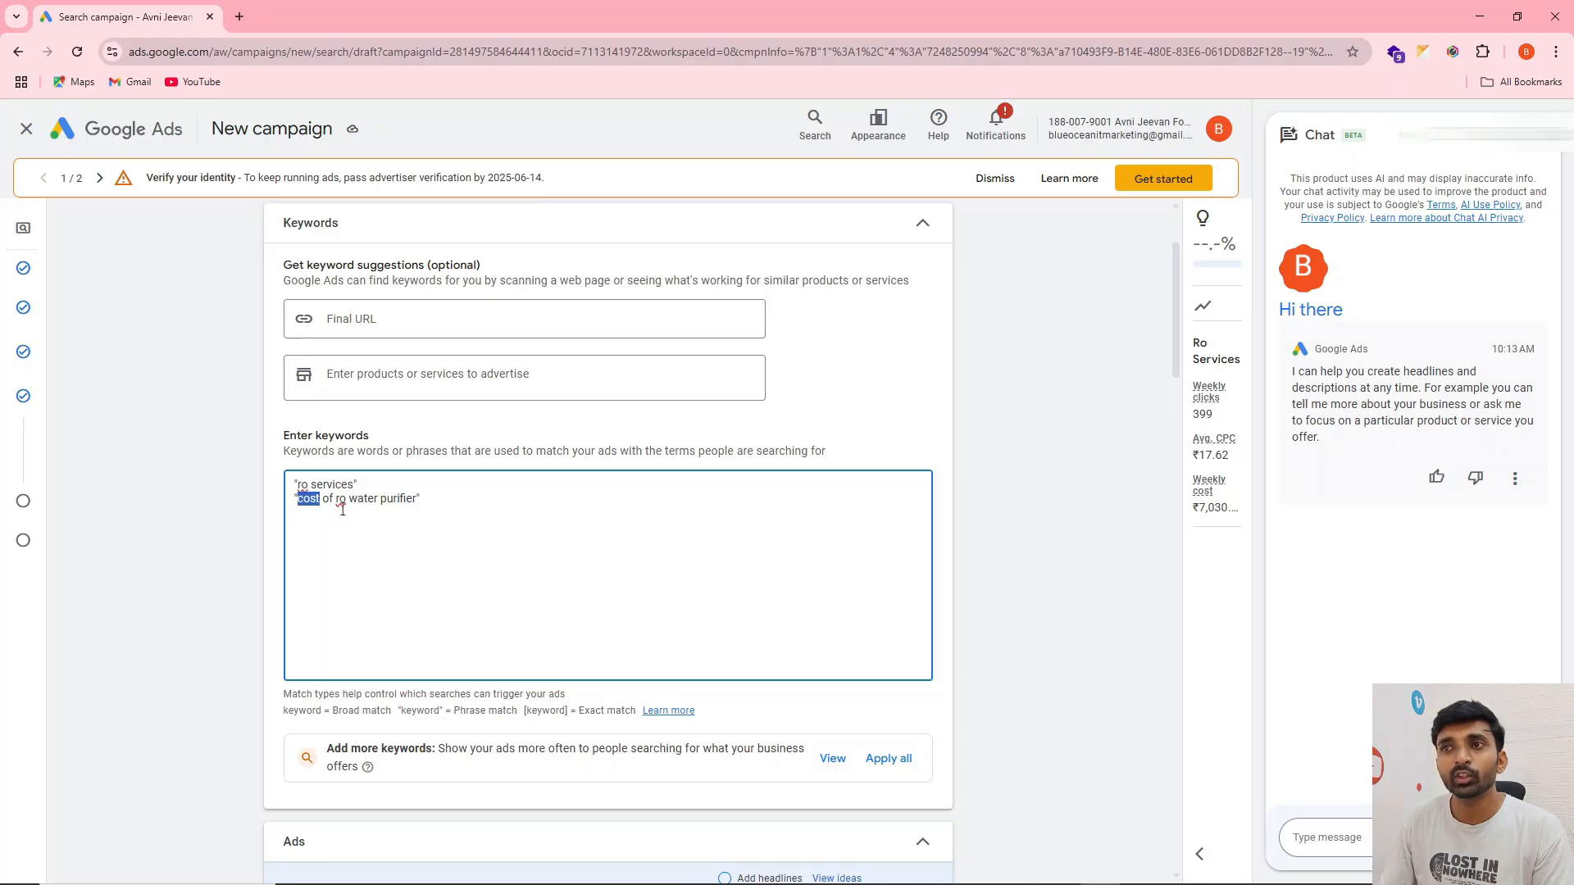
left_click(380, 501)
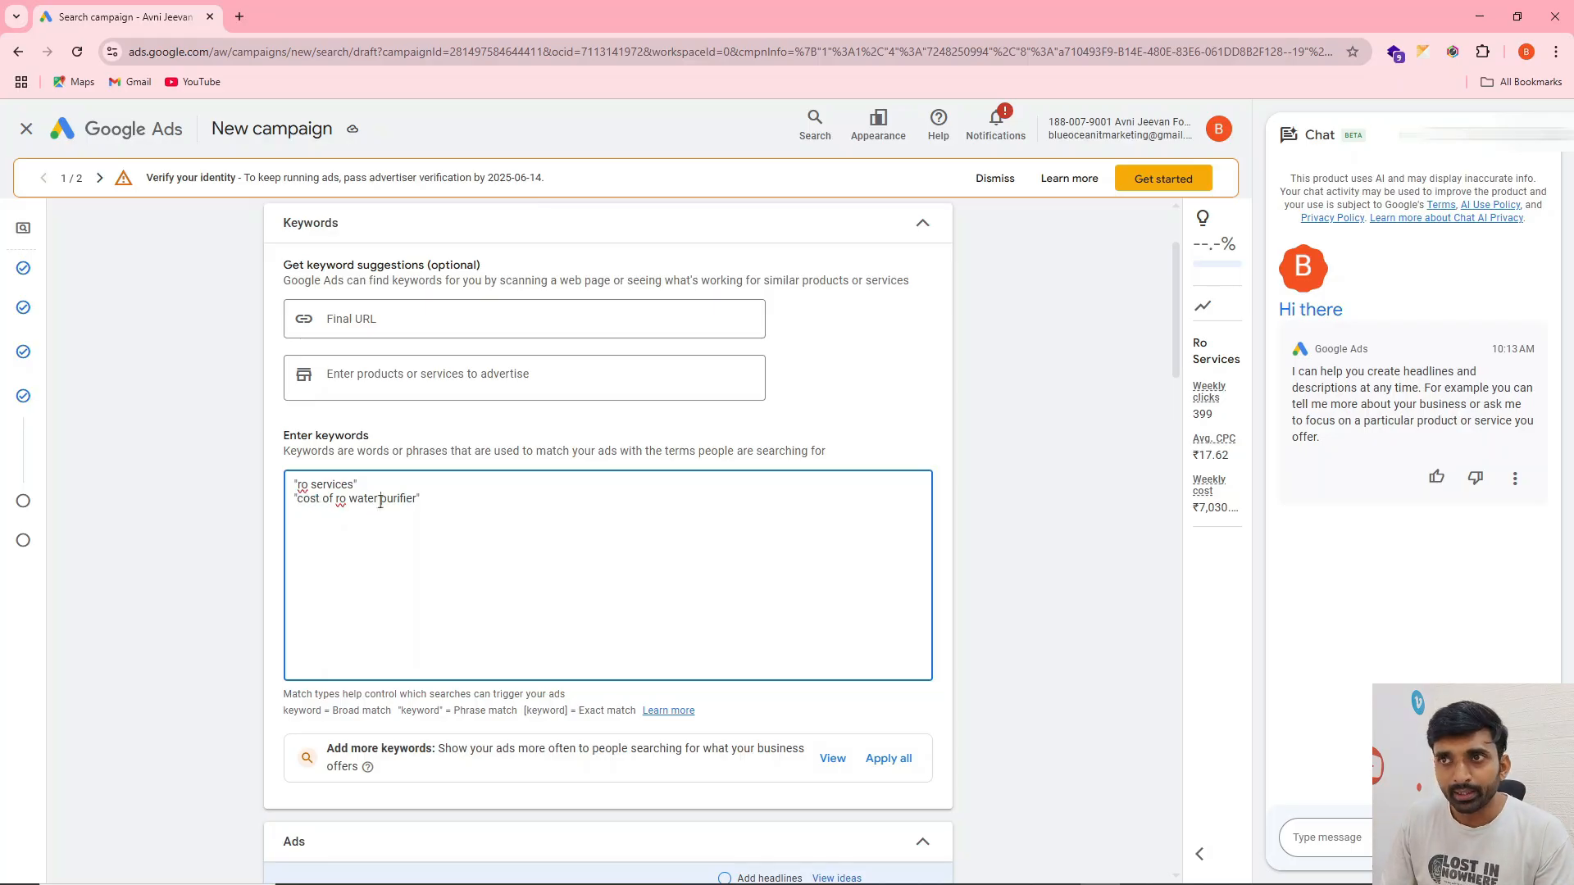
left_click(431, 497)
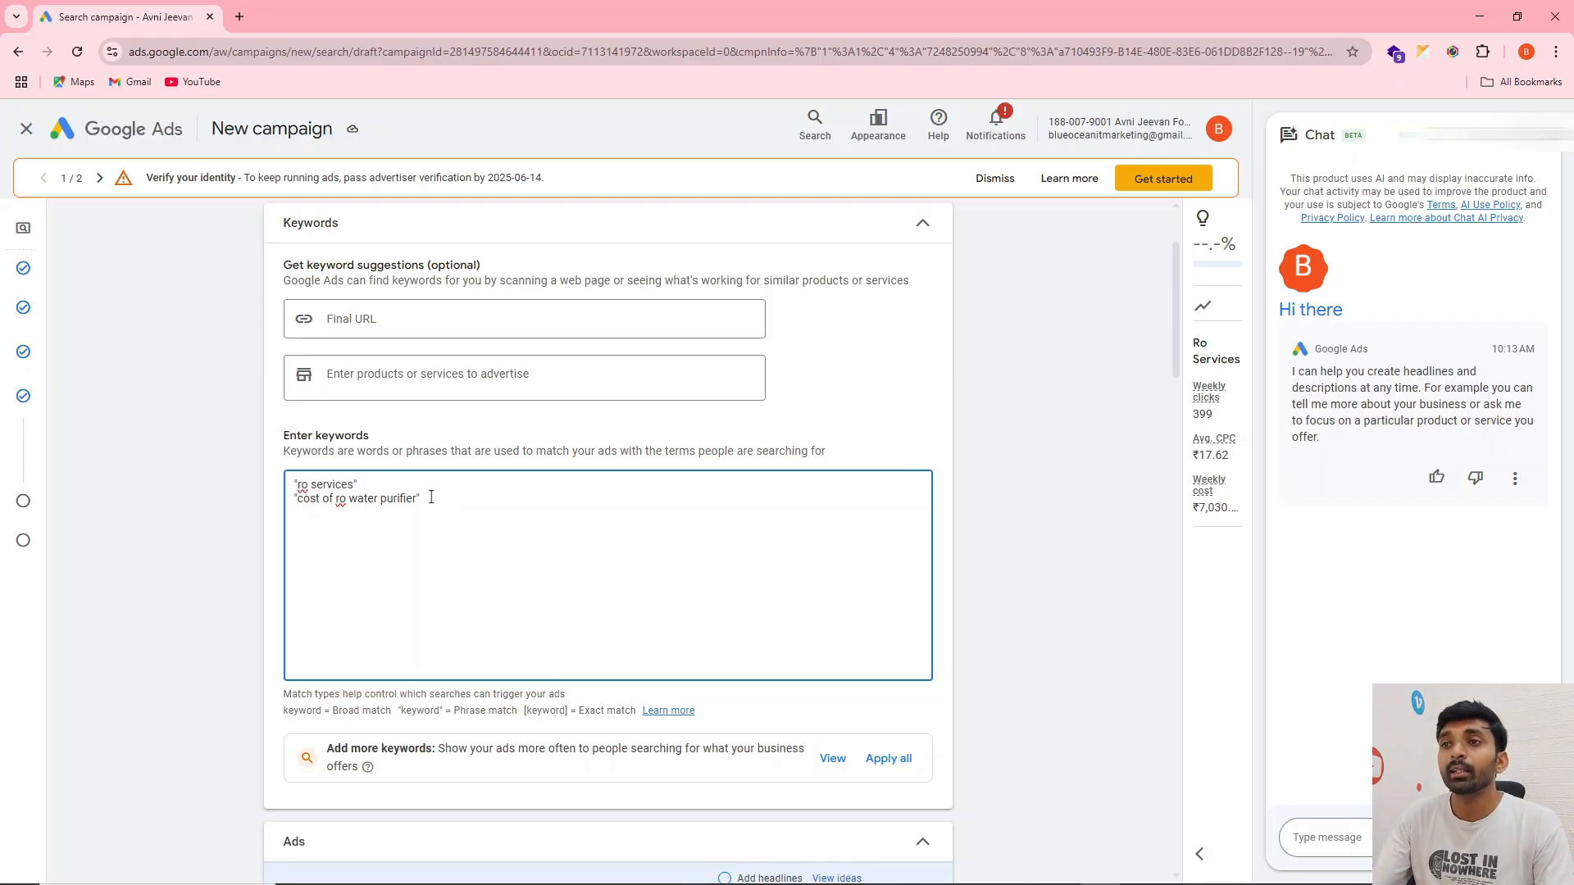
type("]")
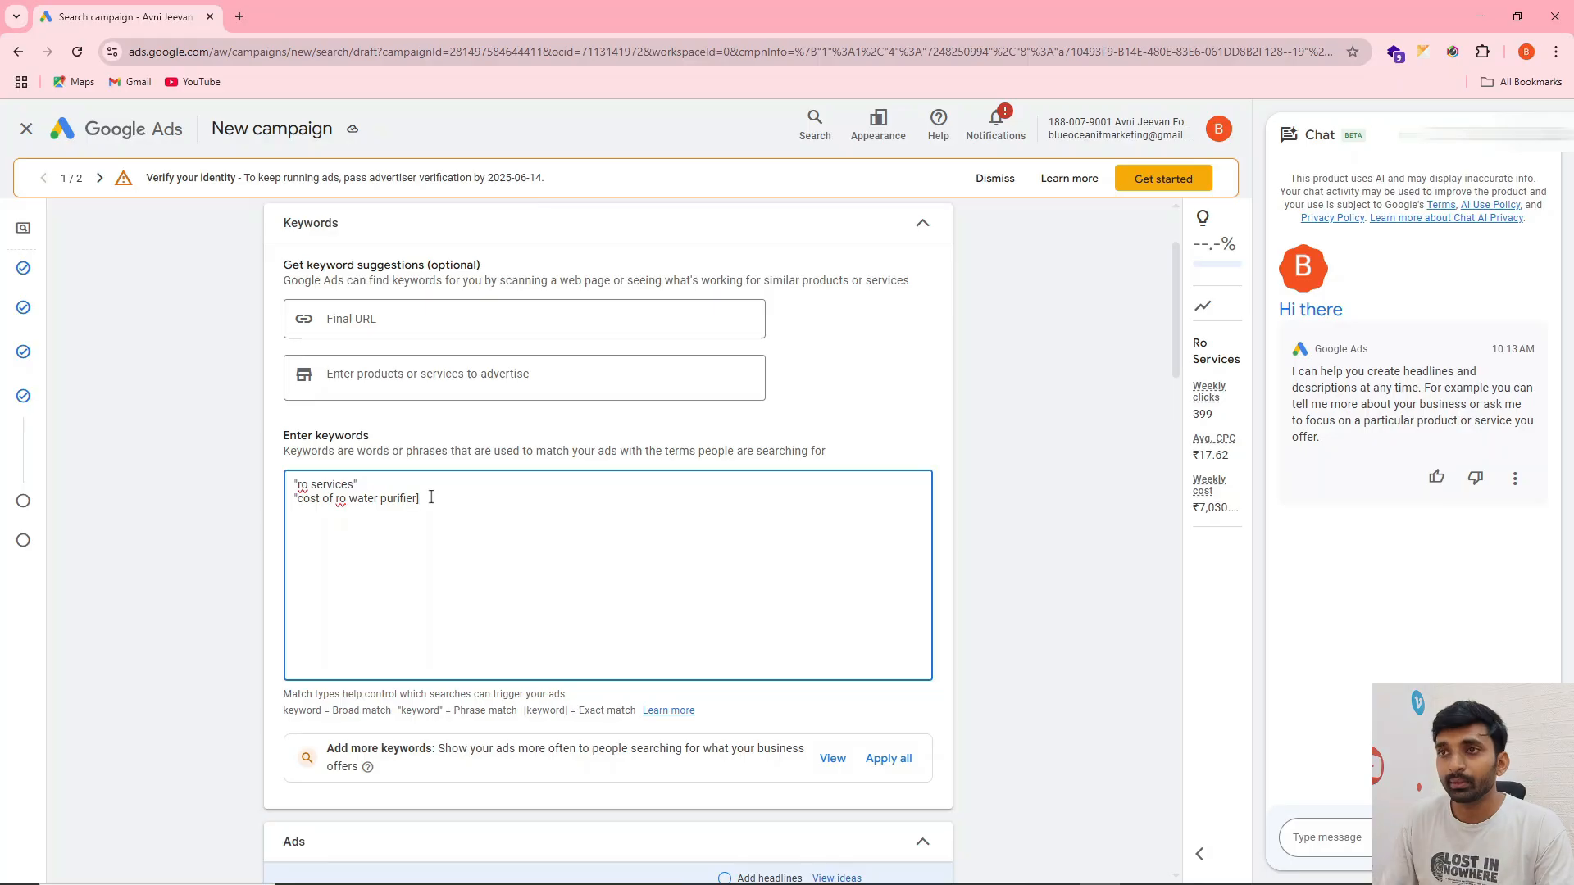
left_click(299, 500)
key("BackSpace")
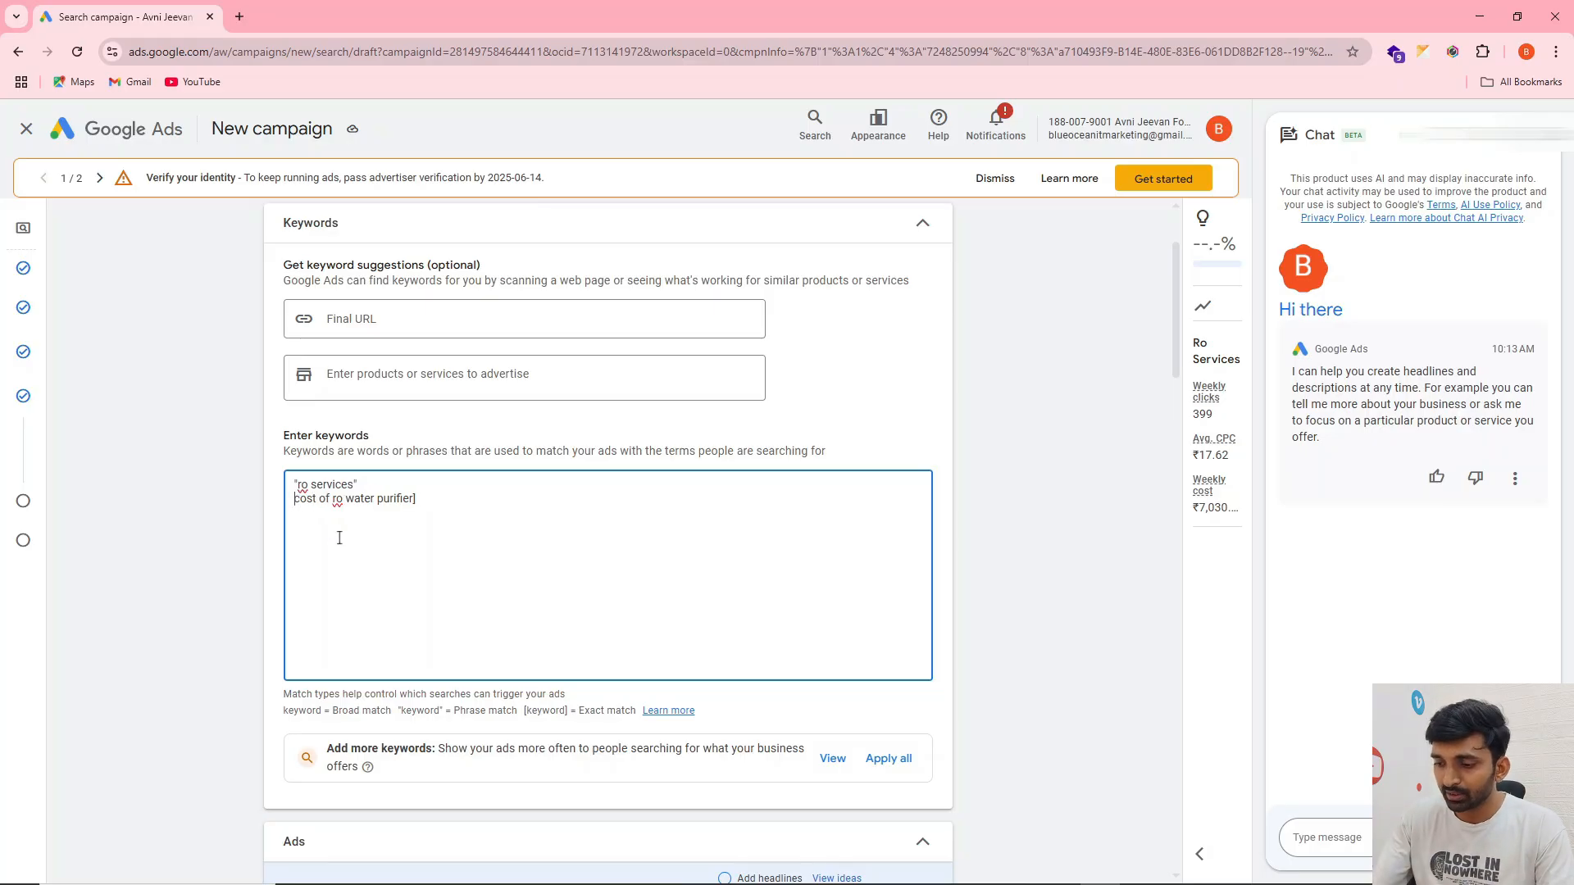
type("[")
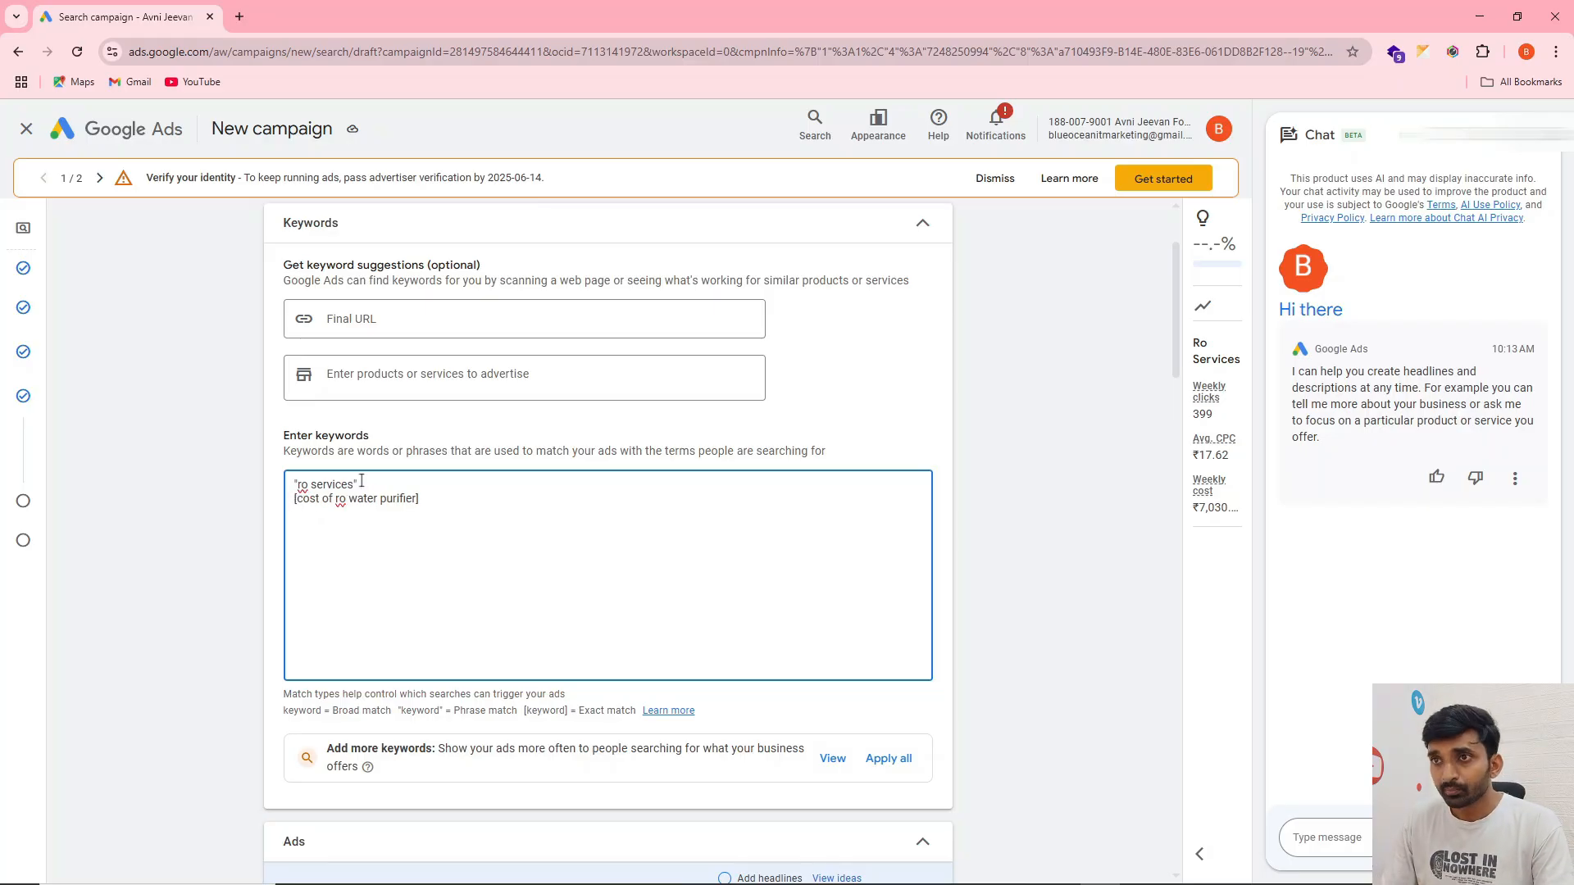
Delete the "ro services" line and strip the square brackets from cost of ro water purifier to make it broad match
left_click_drag(363, 484, 280, 474)
key("BackSpace")
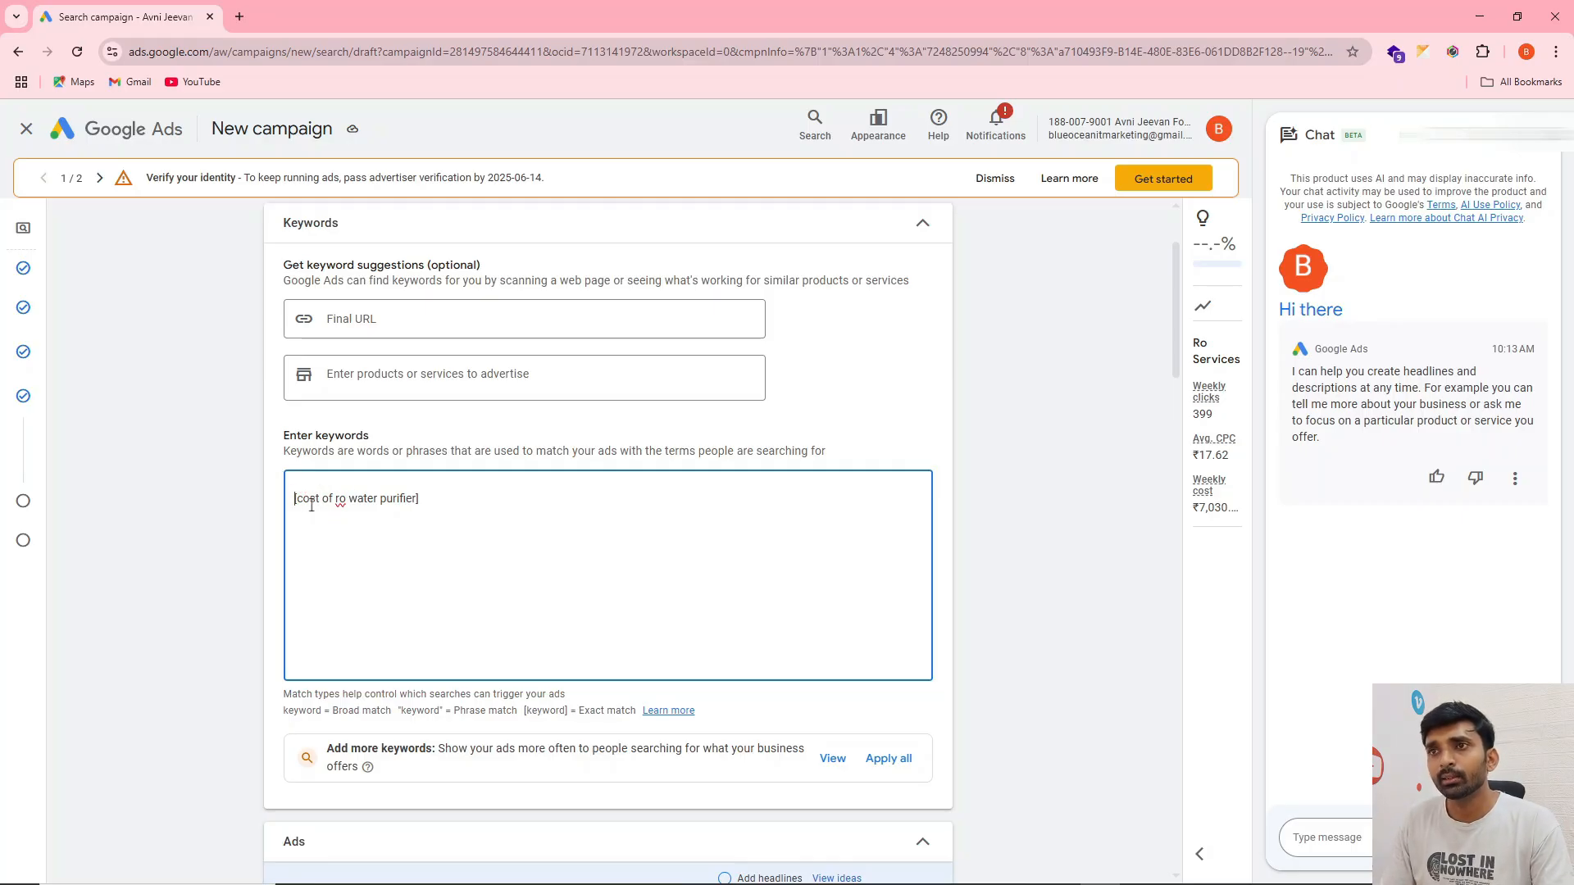
left_click_drag(296, 498, 433, 499)
left_click(439, 500)
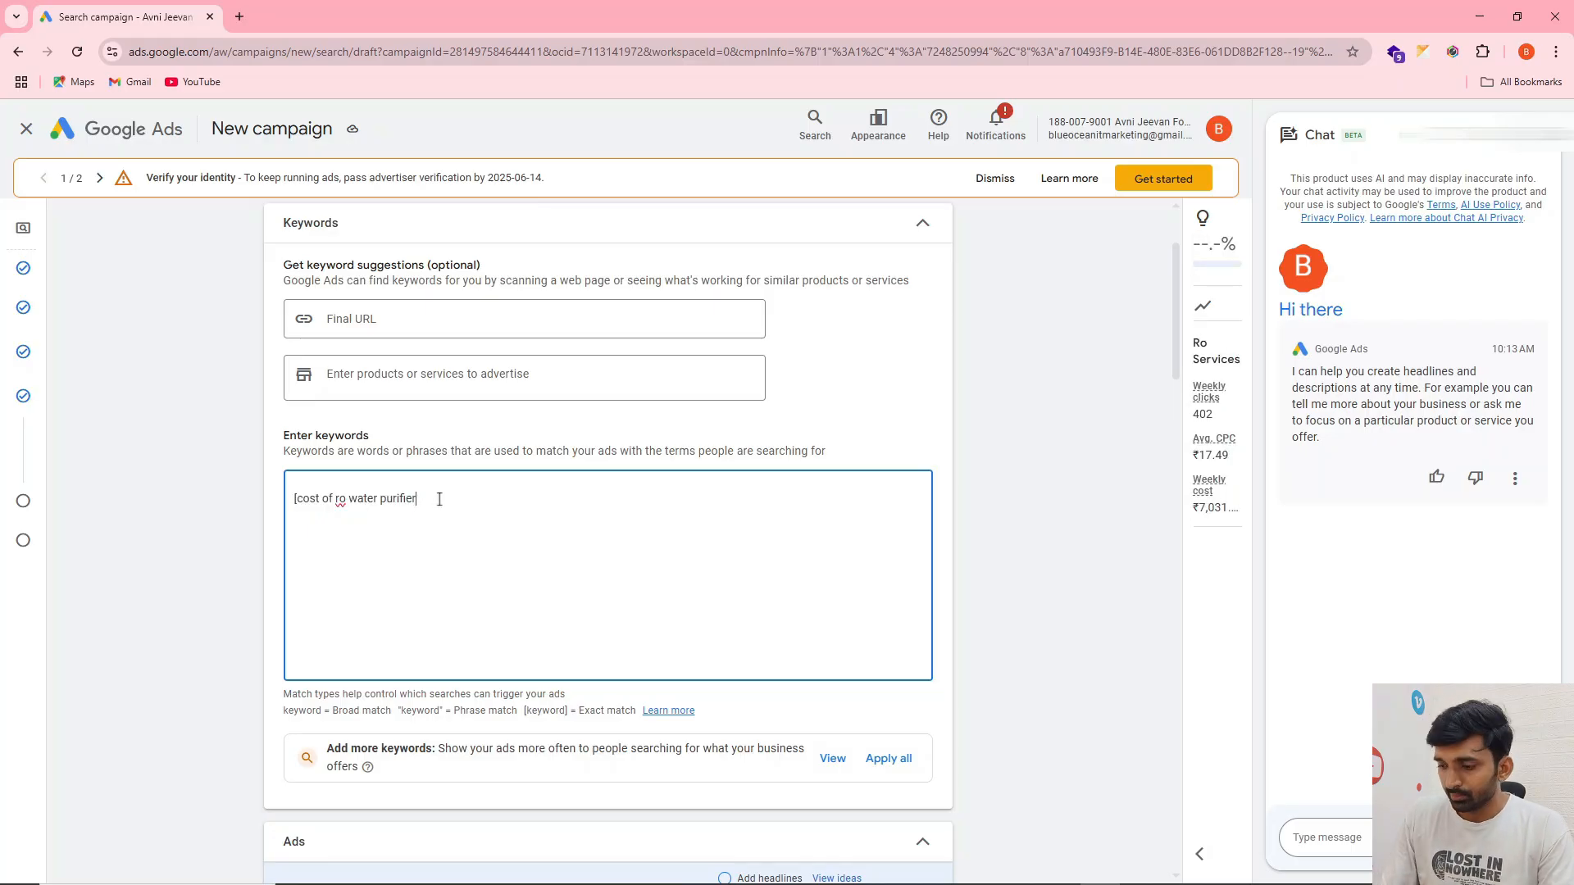
key("Home")
key("Delete")
key("BackSpace")
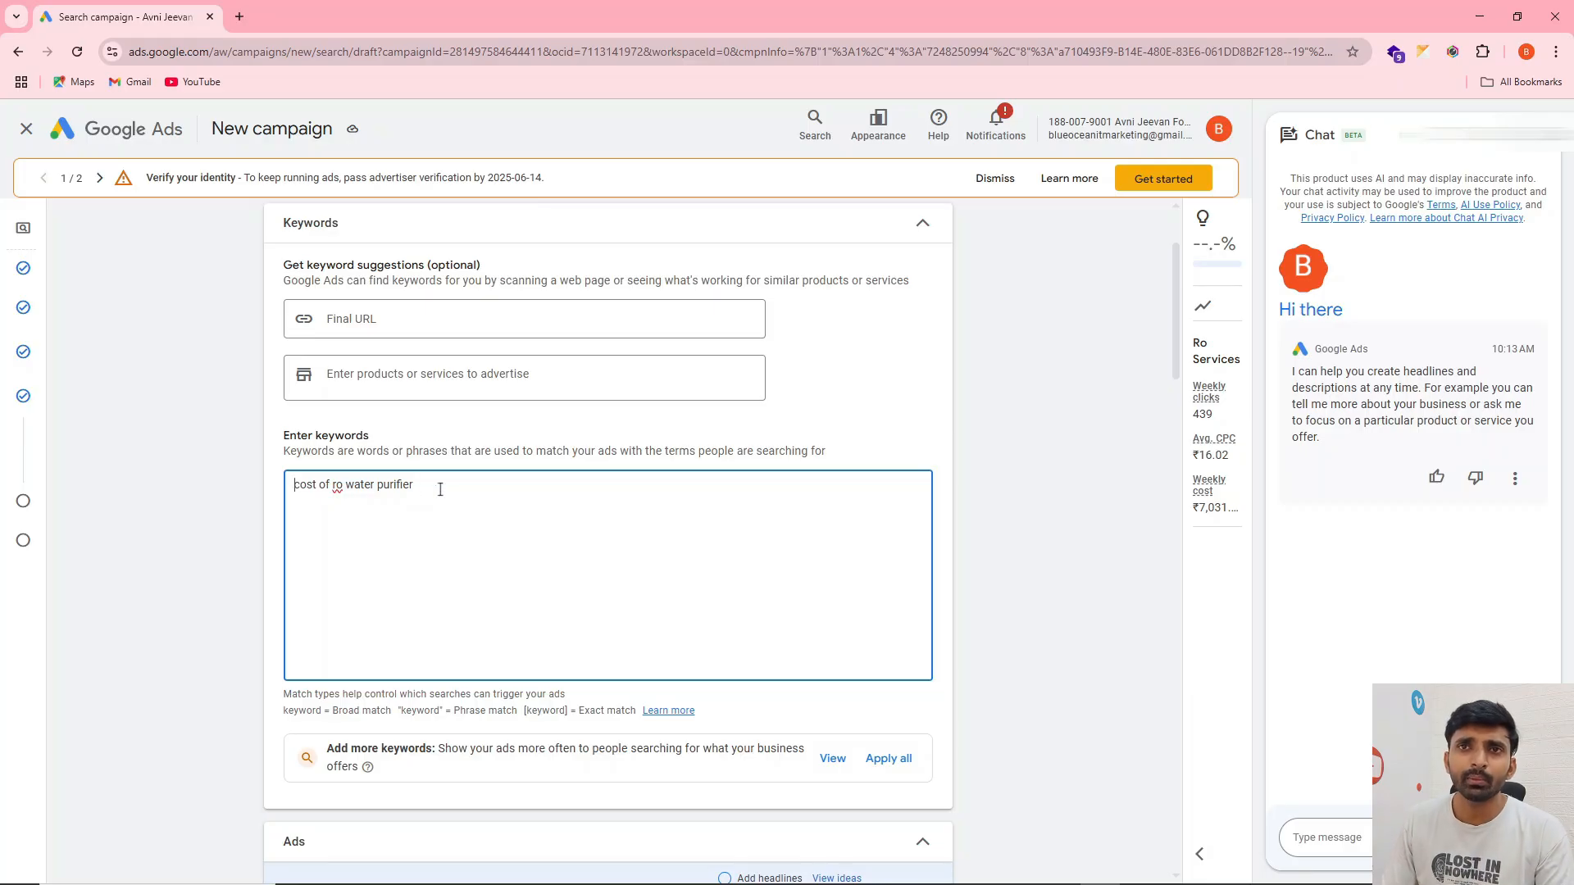
Enclose cost of ro water purifier in quotation marks to make it a phrase match keyword
key("Home")
type("\"")
key("End")
type("\"")
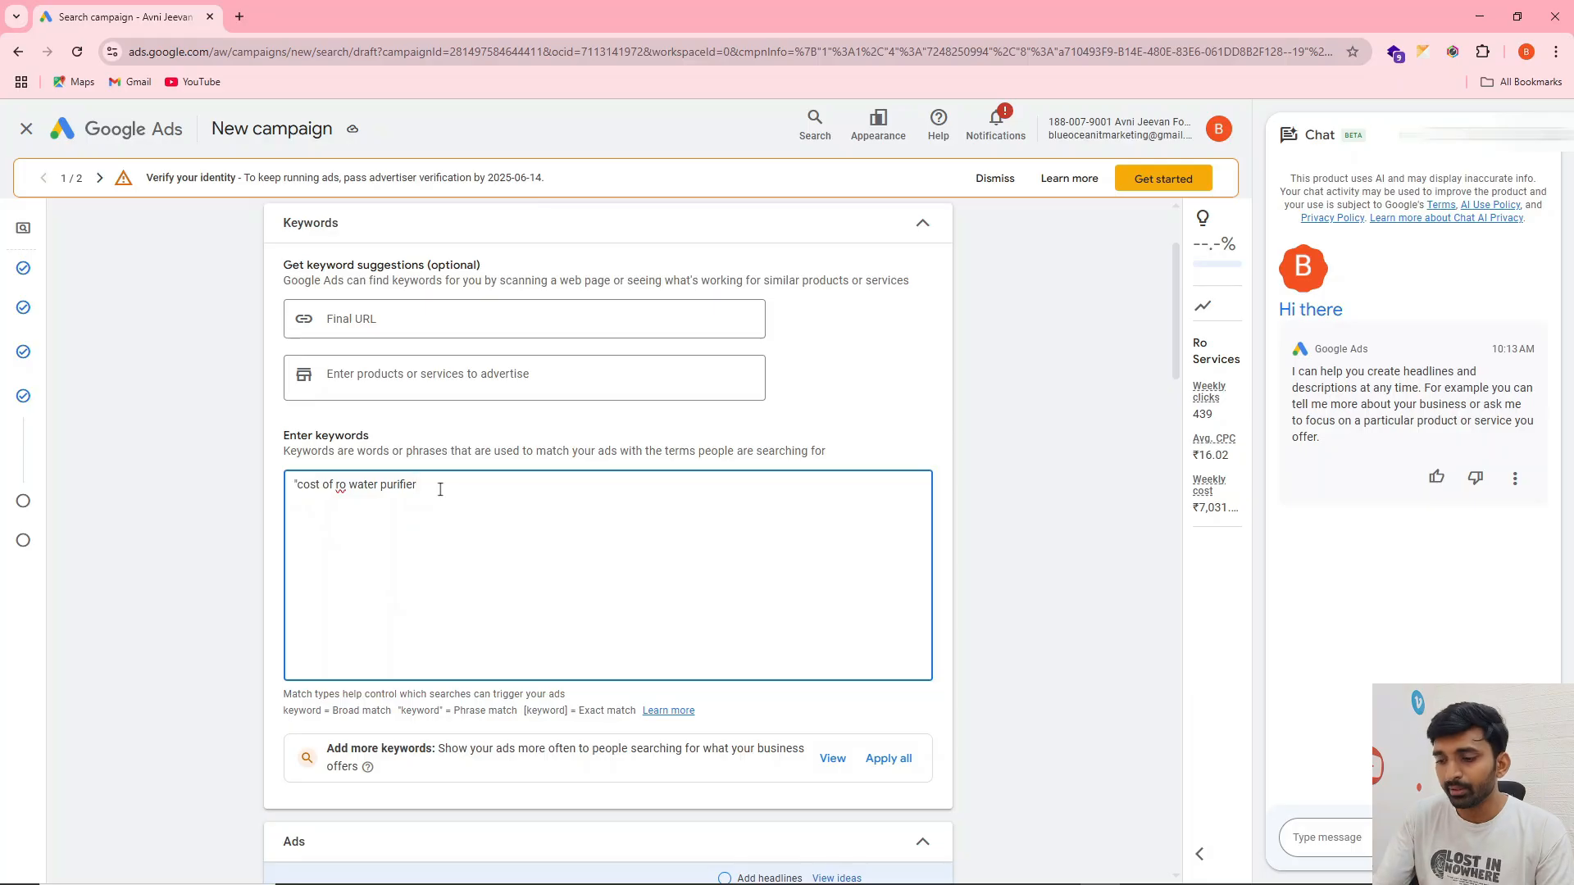
Search the web for "keyword match type tool" in a new browser tab and open the keywordmatchtypetool.com site
left_click(239, 17)
type("keyrod")
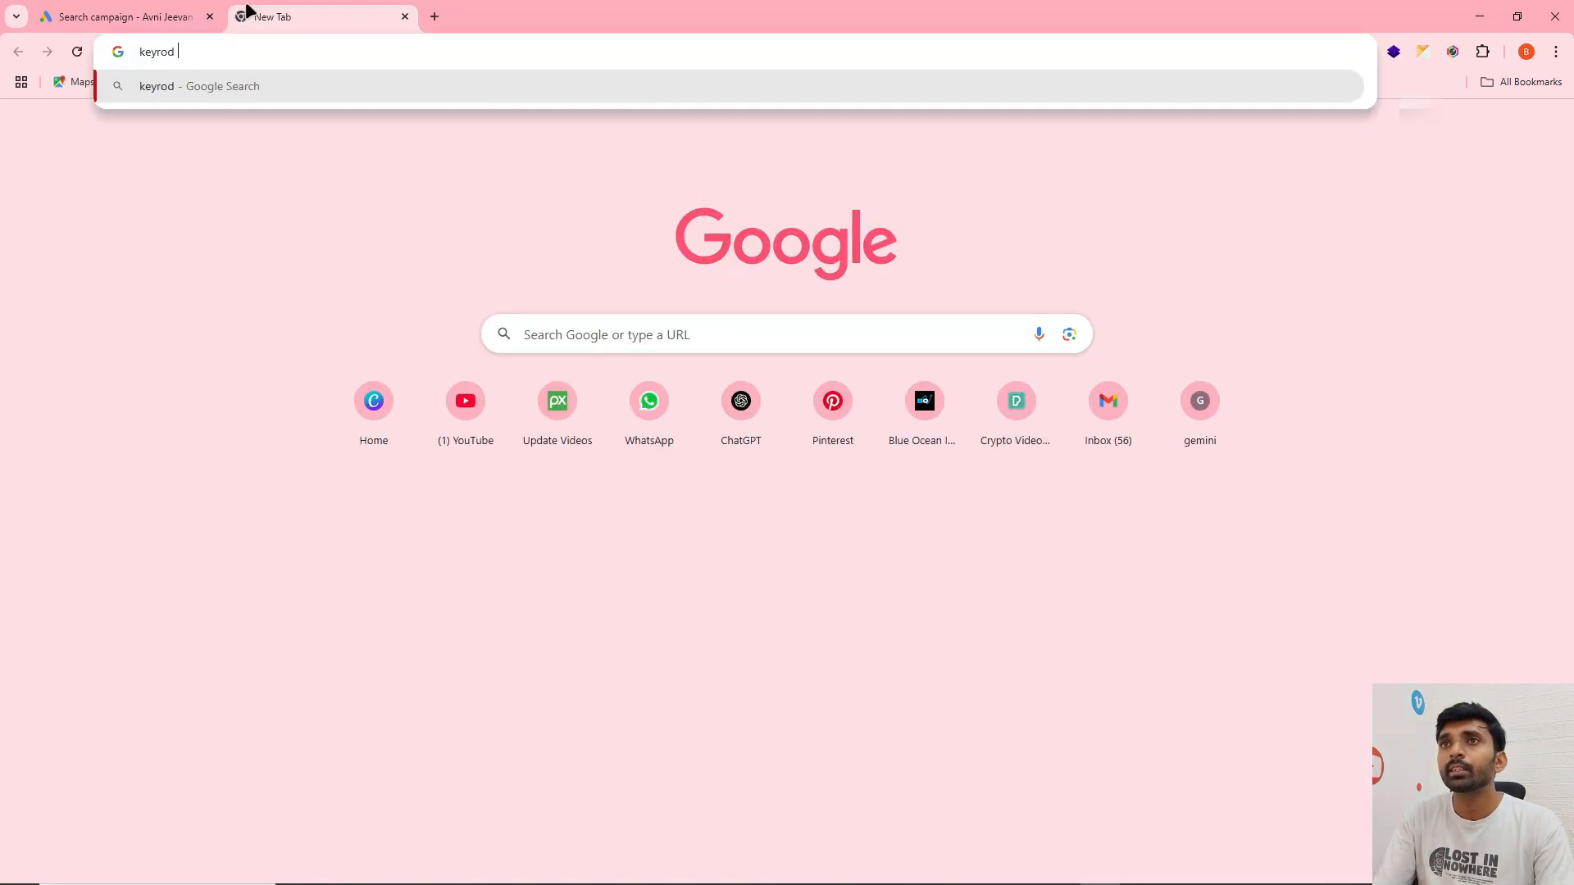
key("BackSpace")
key("BackSpace")
key("BackSpace")
type("word match t")
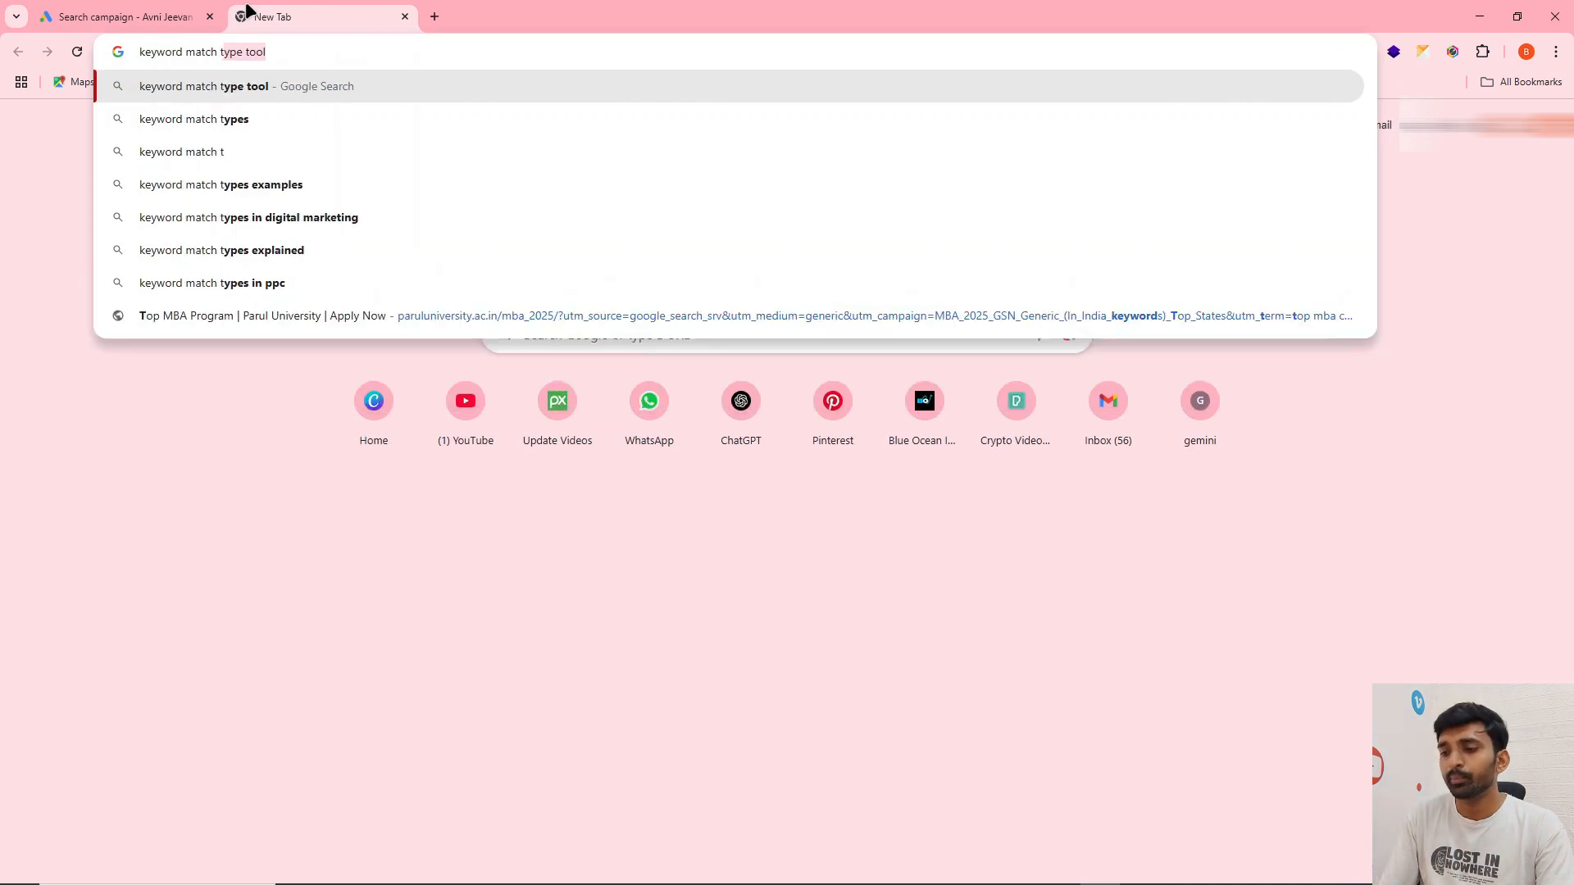
key("Return")
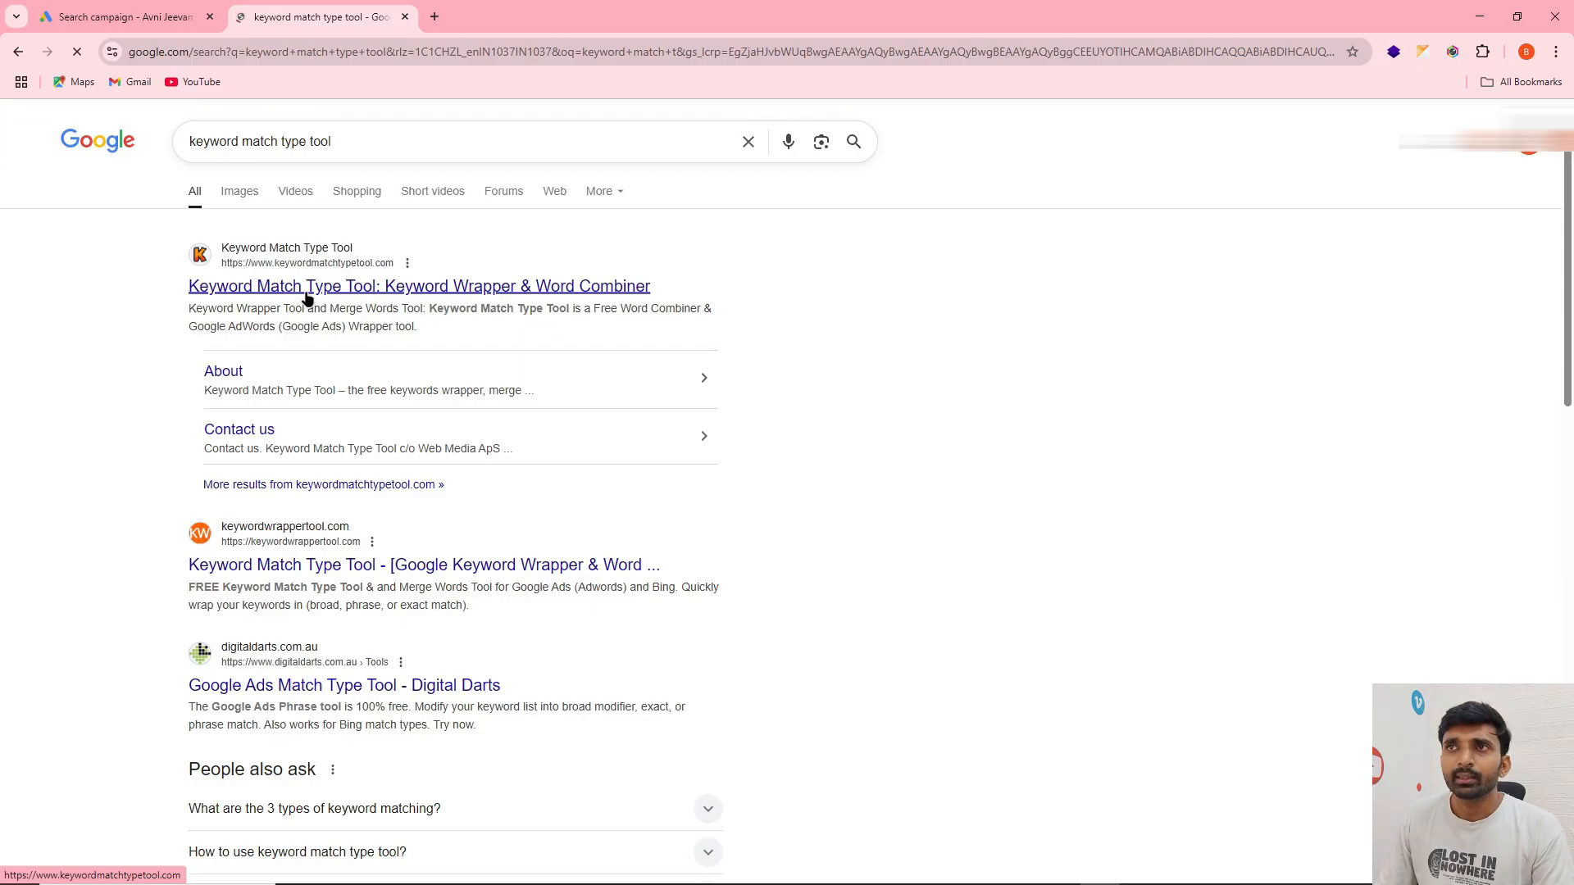
left_click(307, 287)
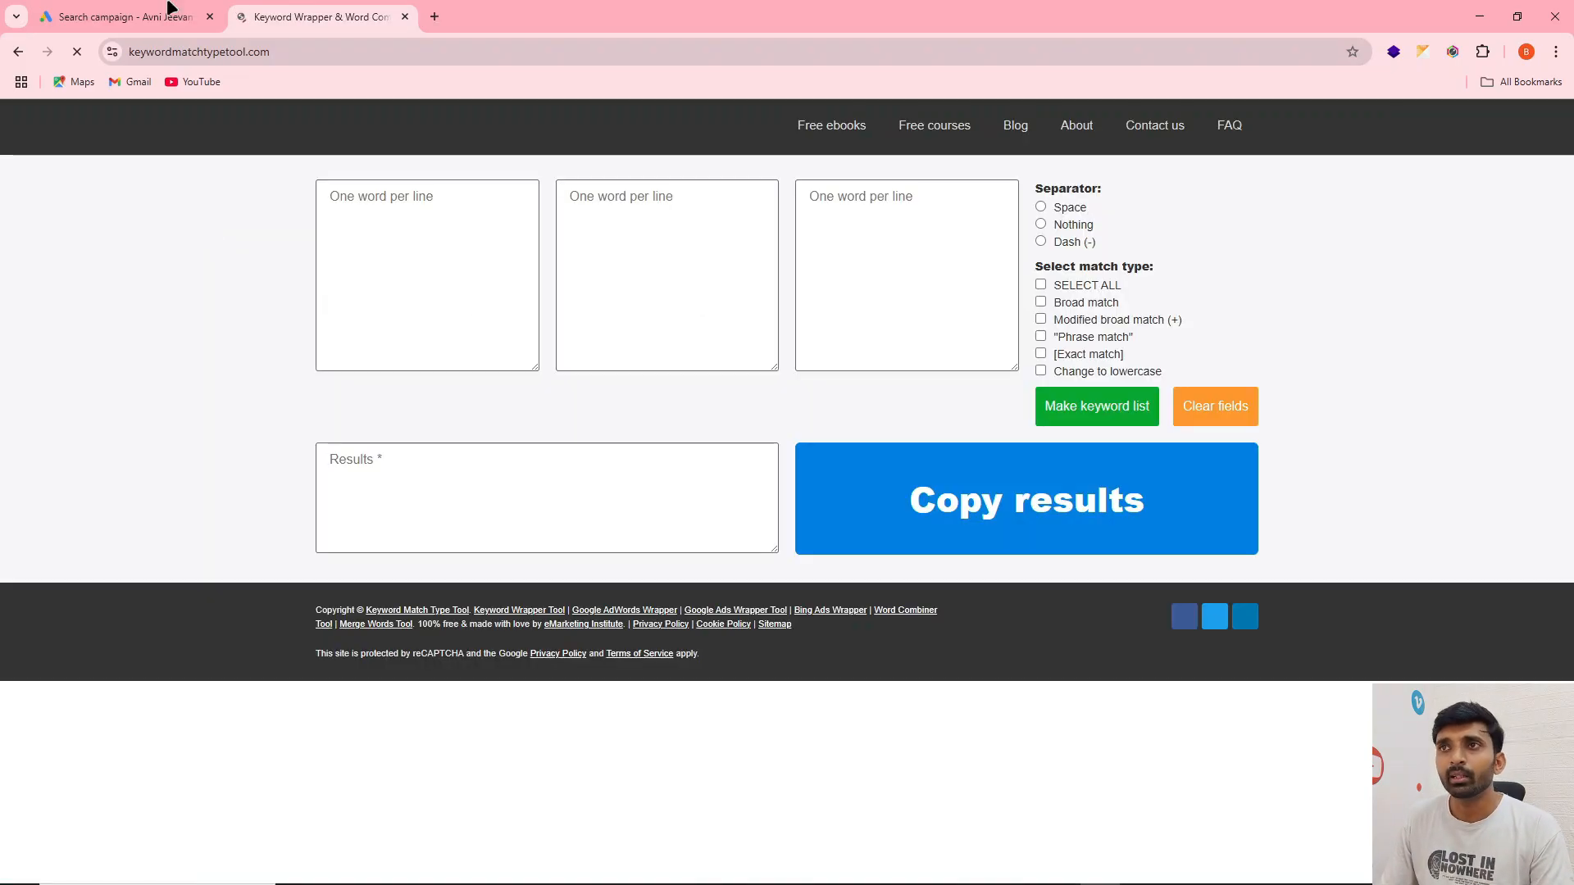
Copy the whole keyword list from the sticky note into the first word box of the Keyword Match Type Tool
key("alt+Tab")
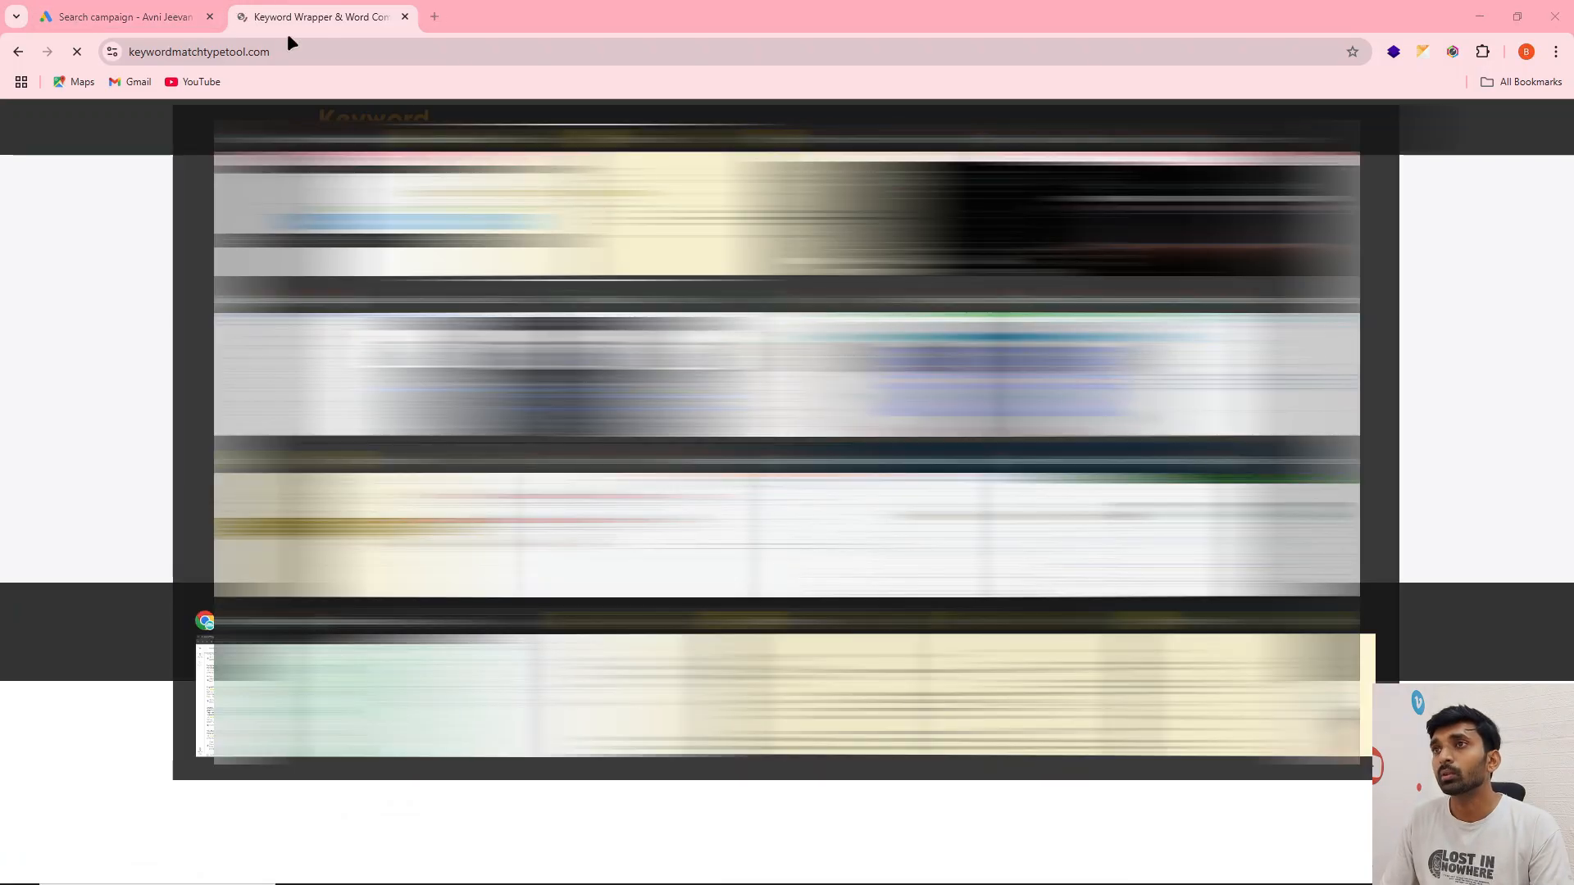
left_click(1190, 325)
left_click_drag(1190, 325, 1088, 210)
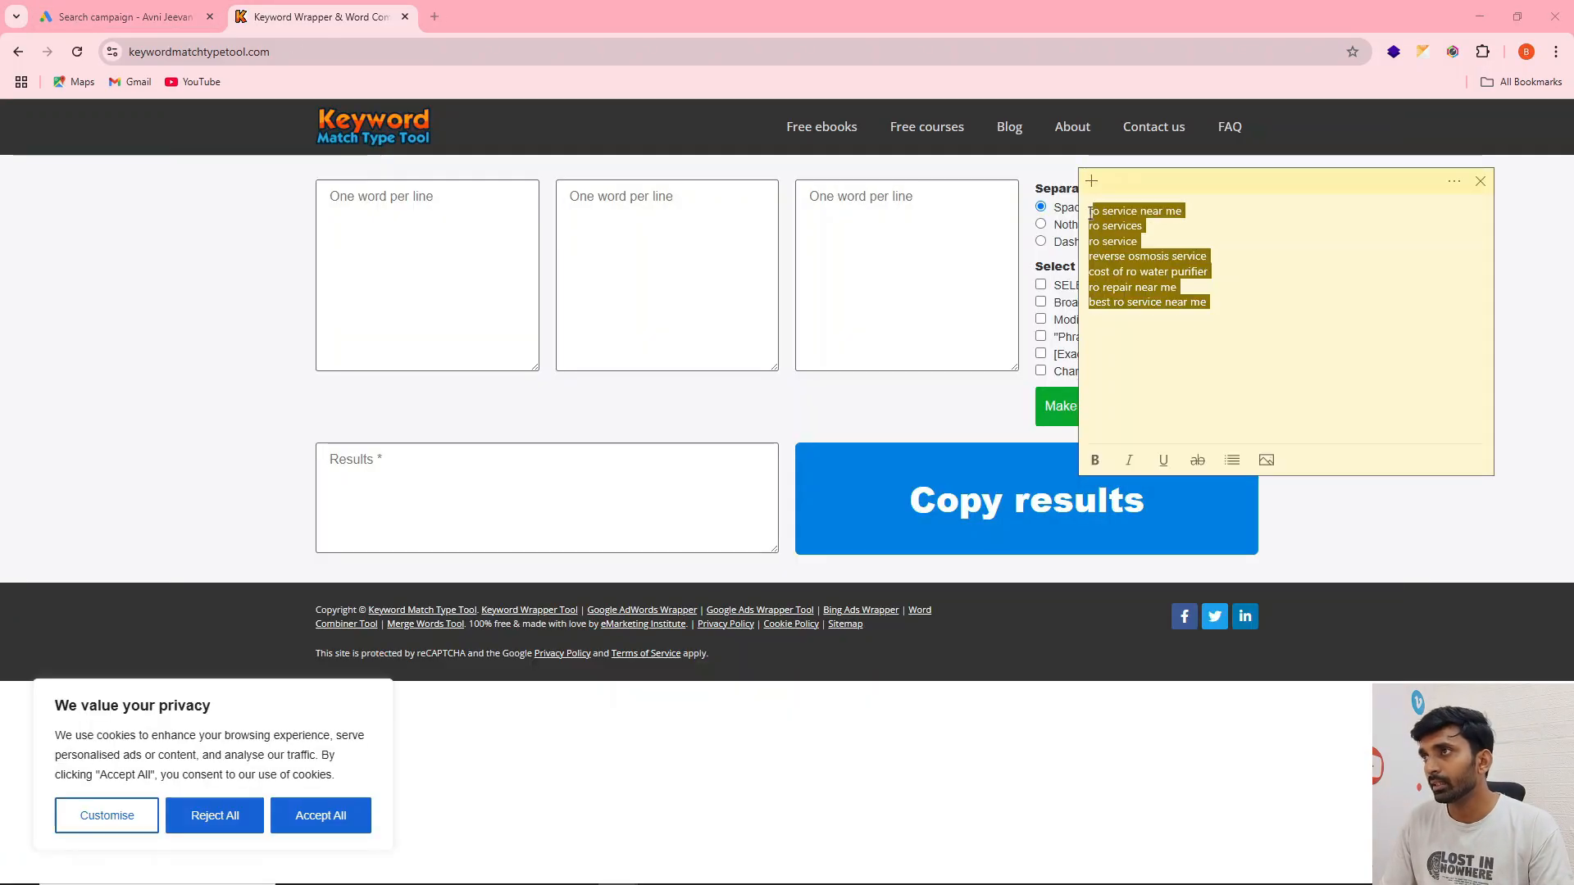
key("ctrl+c")
key("alt+Tab")
left_click(368, 206)
key("ctrl+v")
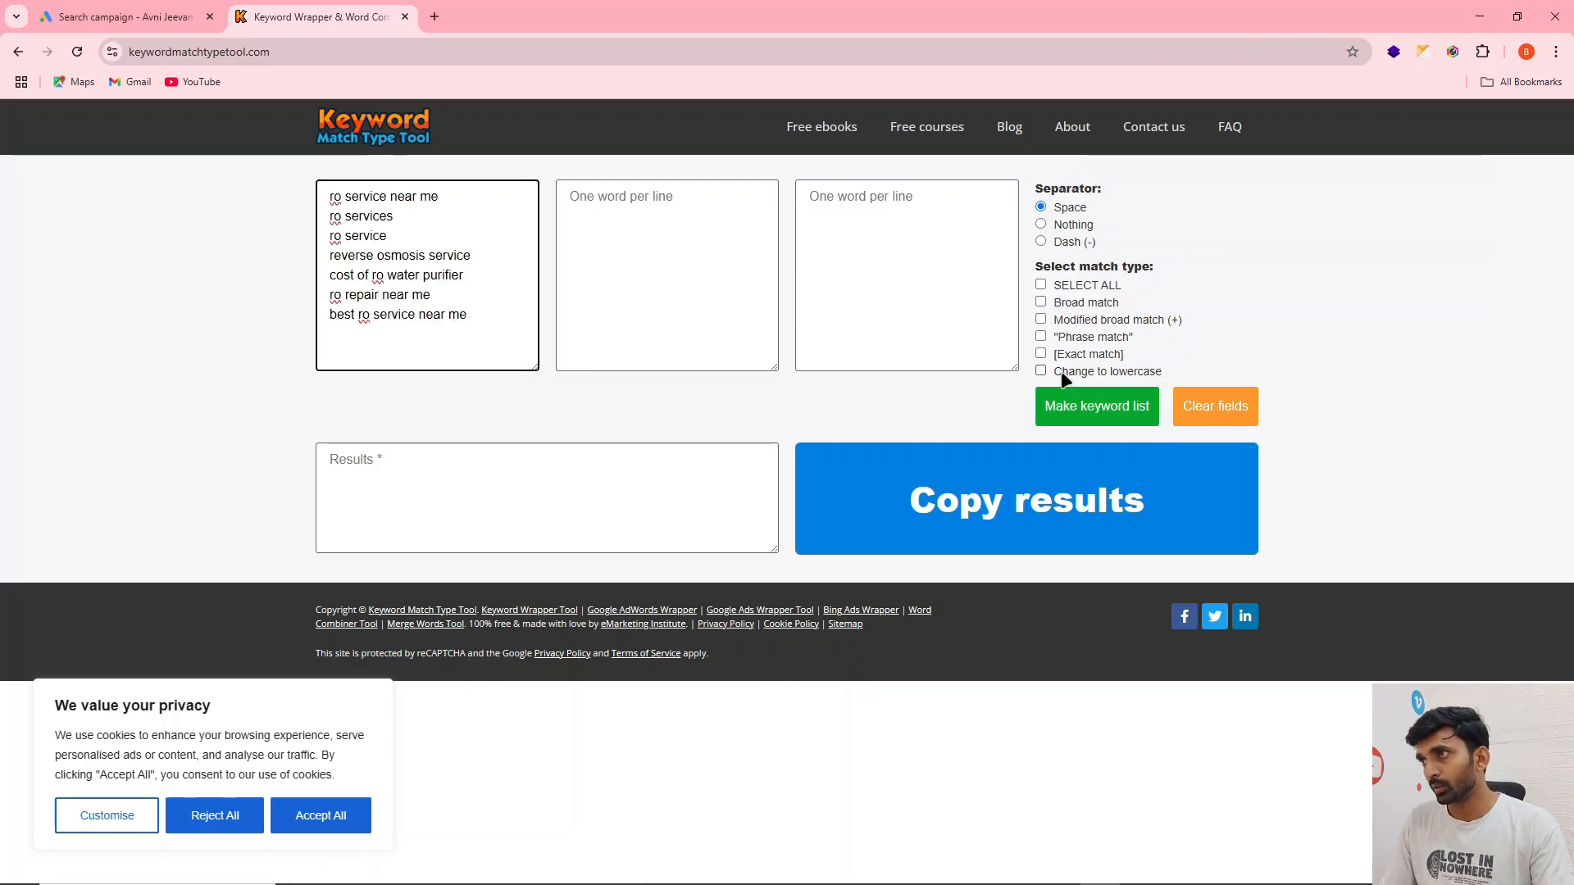
Generate a phrase match version of the keyword list and copy all the results
left_click(1041, 336)
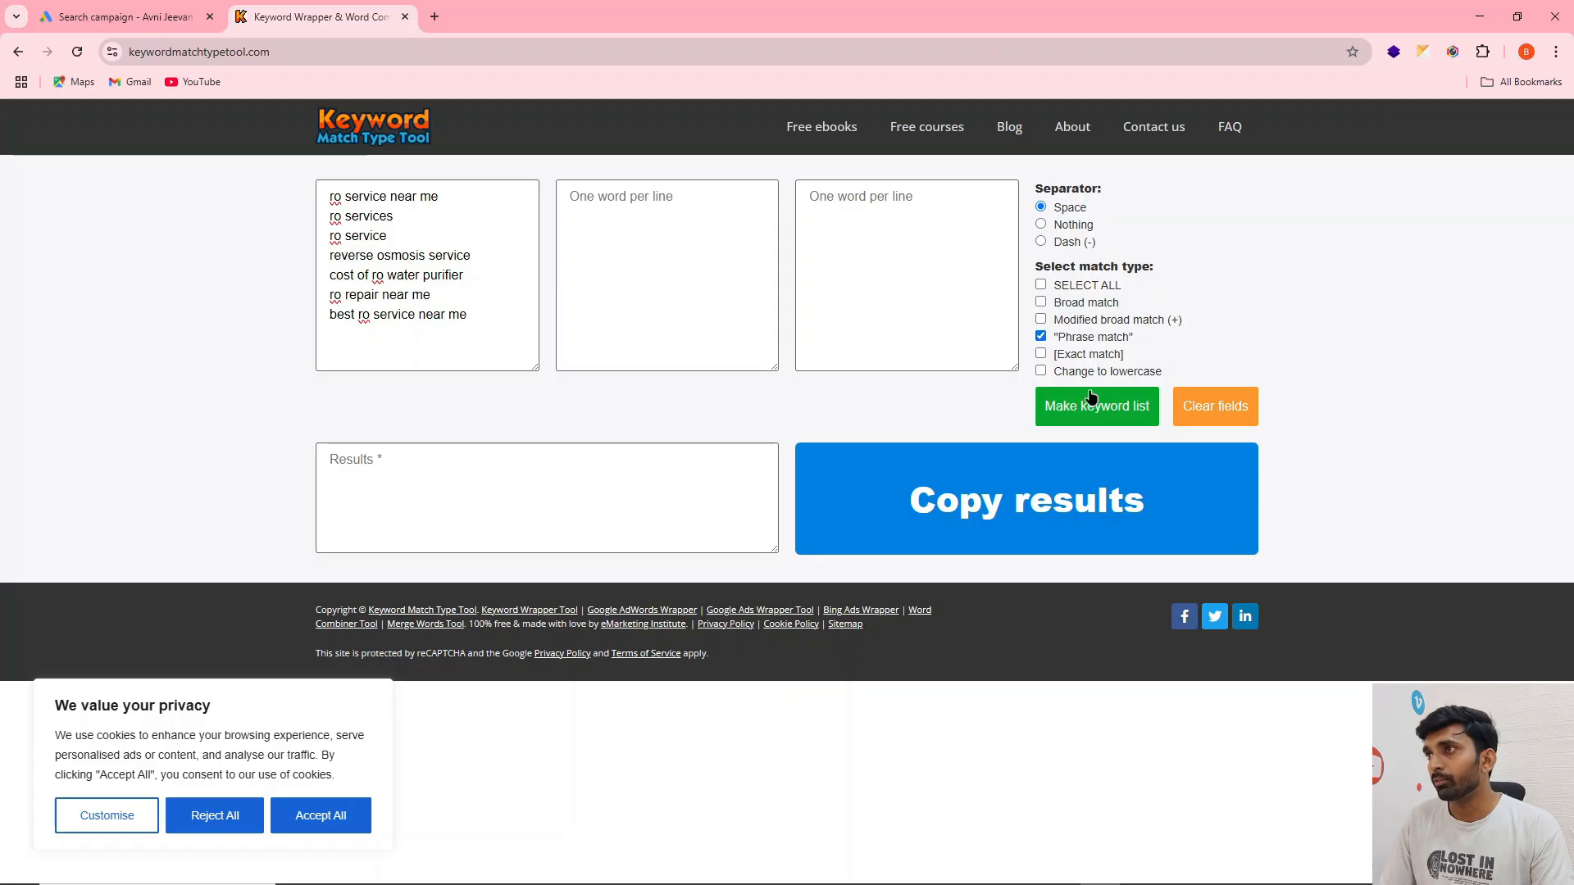
left_click(1127, 410)
left_click(331, 459)
double_click(449, 460)
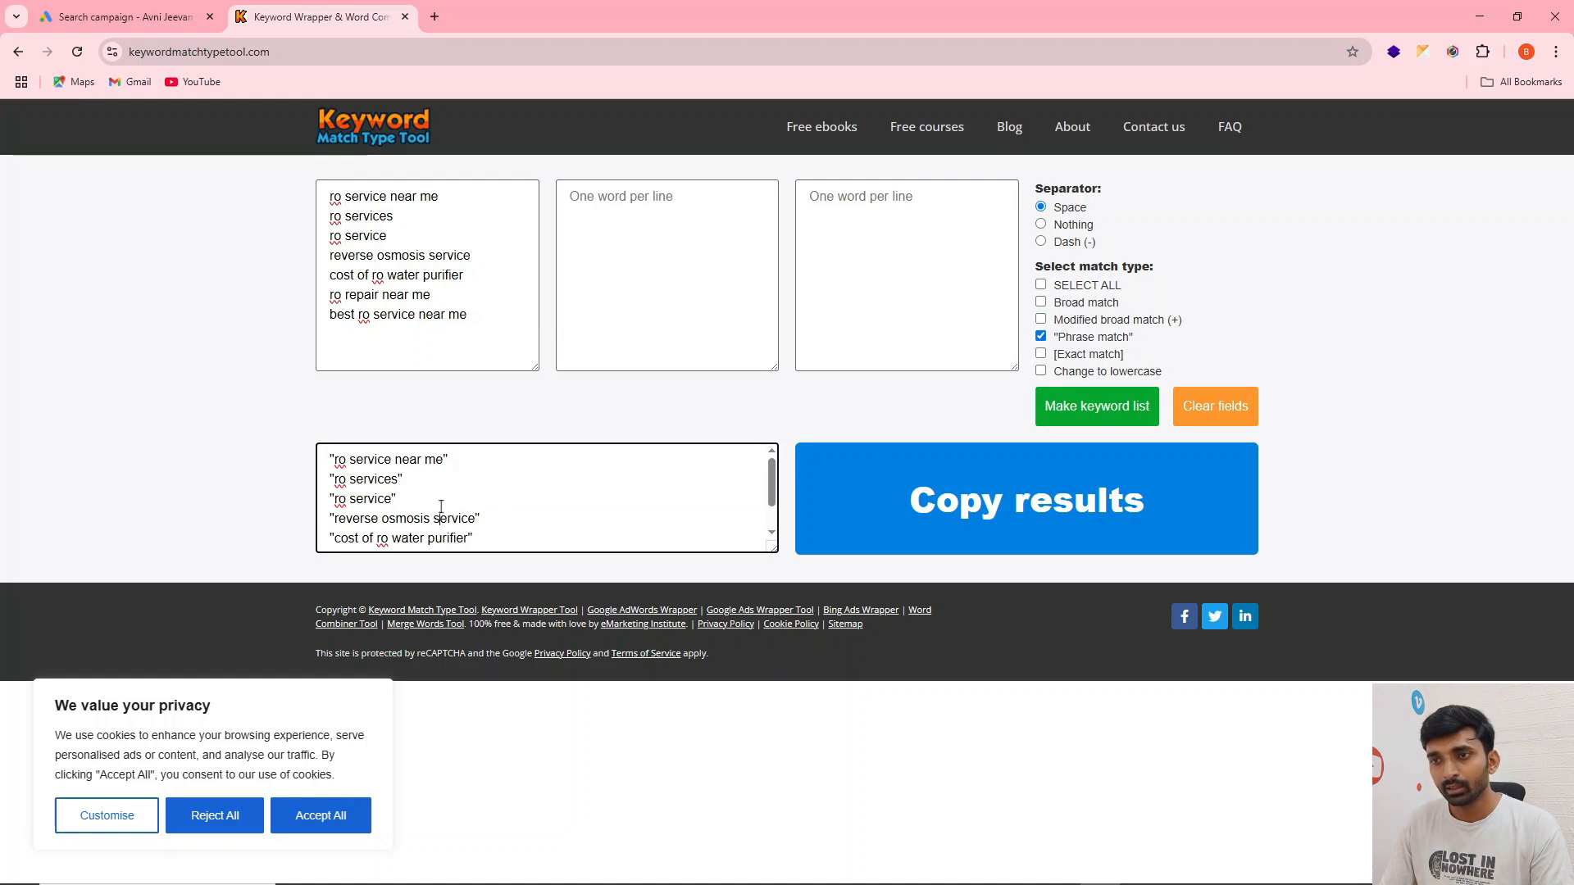
key("ctrl+a")
In the Google Ads campaign draft, replace the existing keyword entry with the copied phrase match keywords, from "ro service near me" to "best ro service near me"
left_click(155, 14)
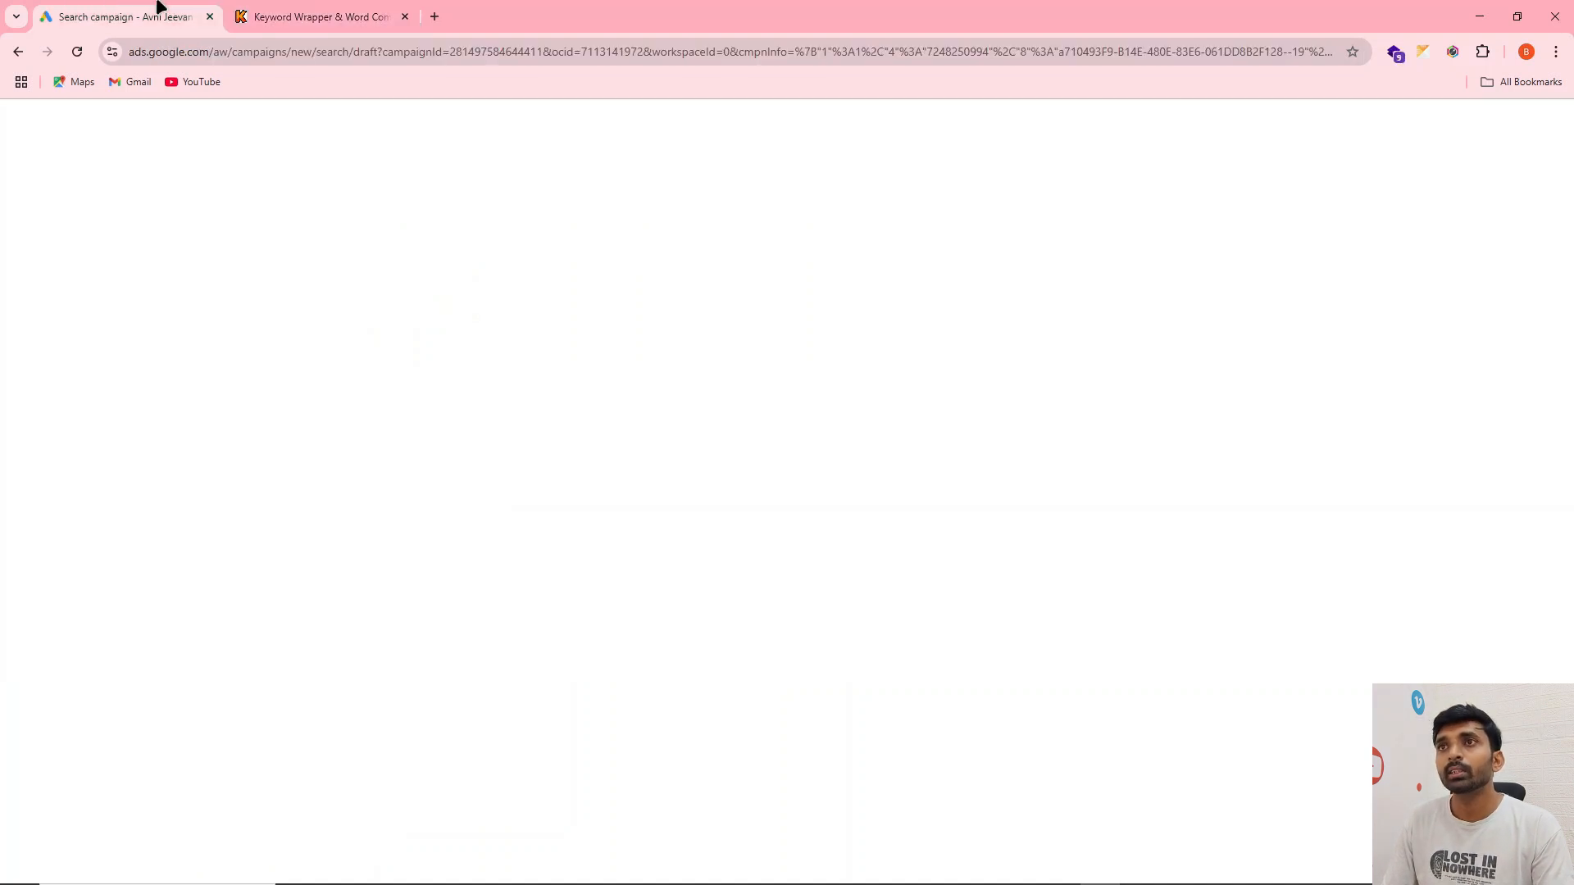
key("ctrl+a")
key("BackSpace")
key("ctrl+v")
scroll(437, 558, "down", 1)
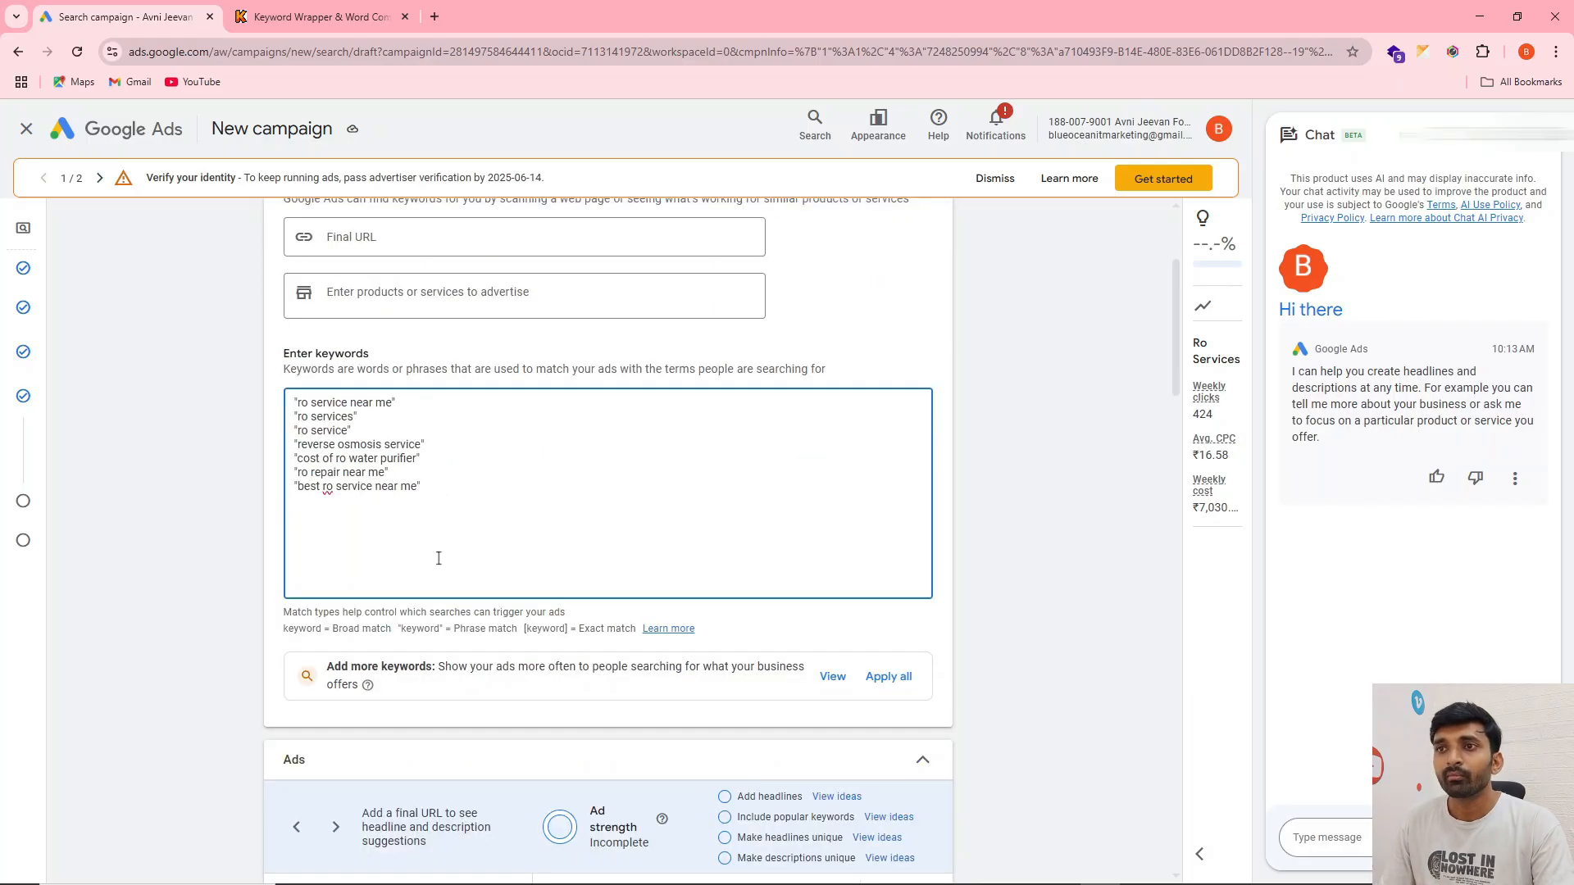
left_click(297, 402)
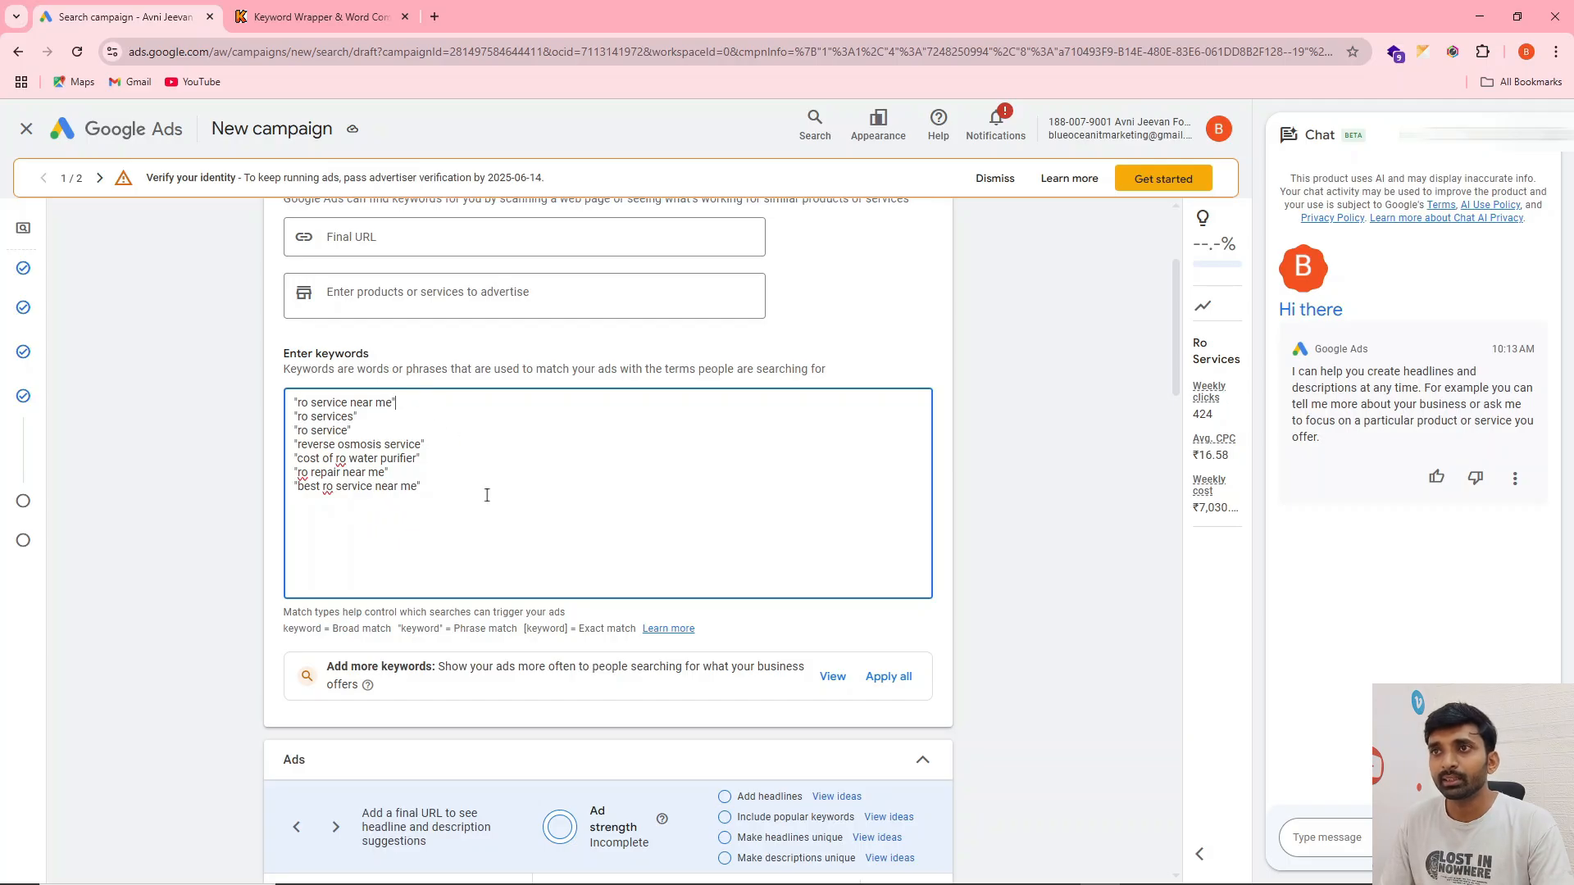
Close the responsive search ad form with its fields left empty and delete the blank ad
scroll(486, 492, "down", 2)
scroll(426, 394, "down", 12)
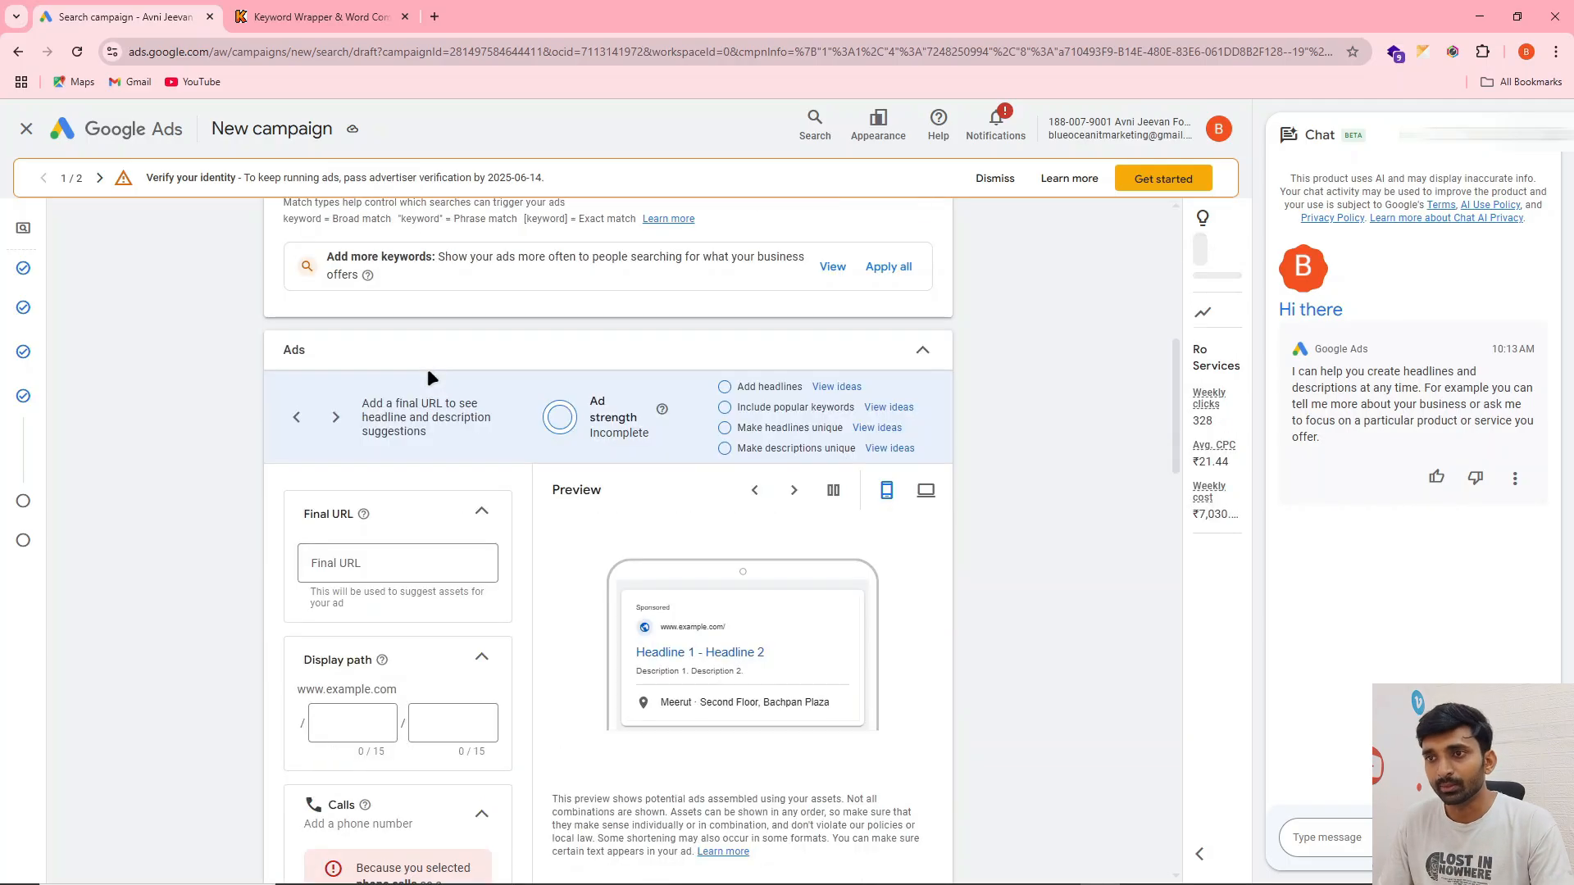
scroll(426, 378, "down", 8)
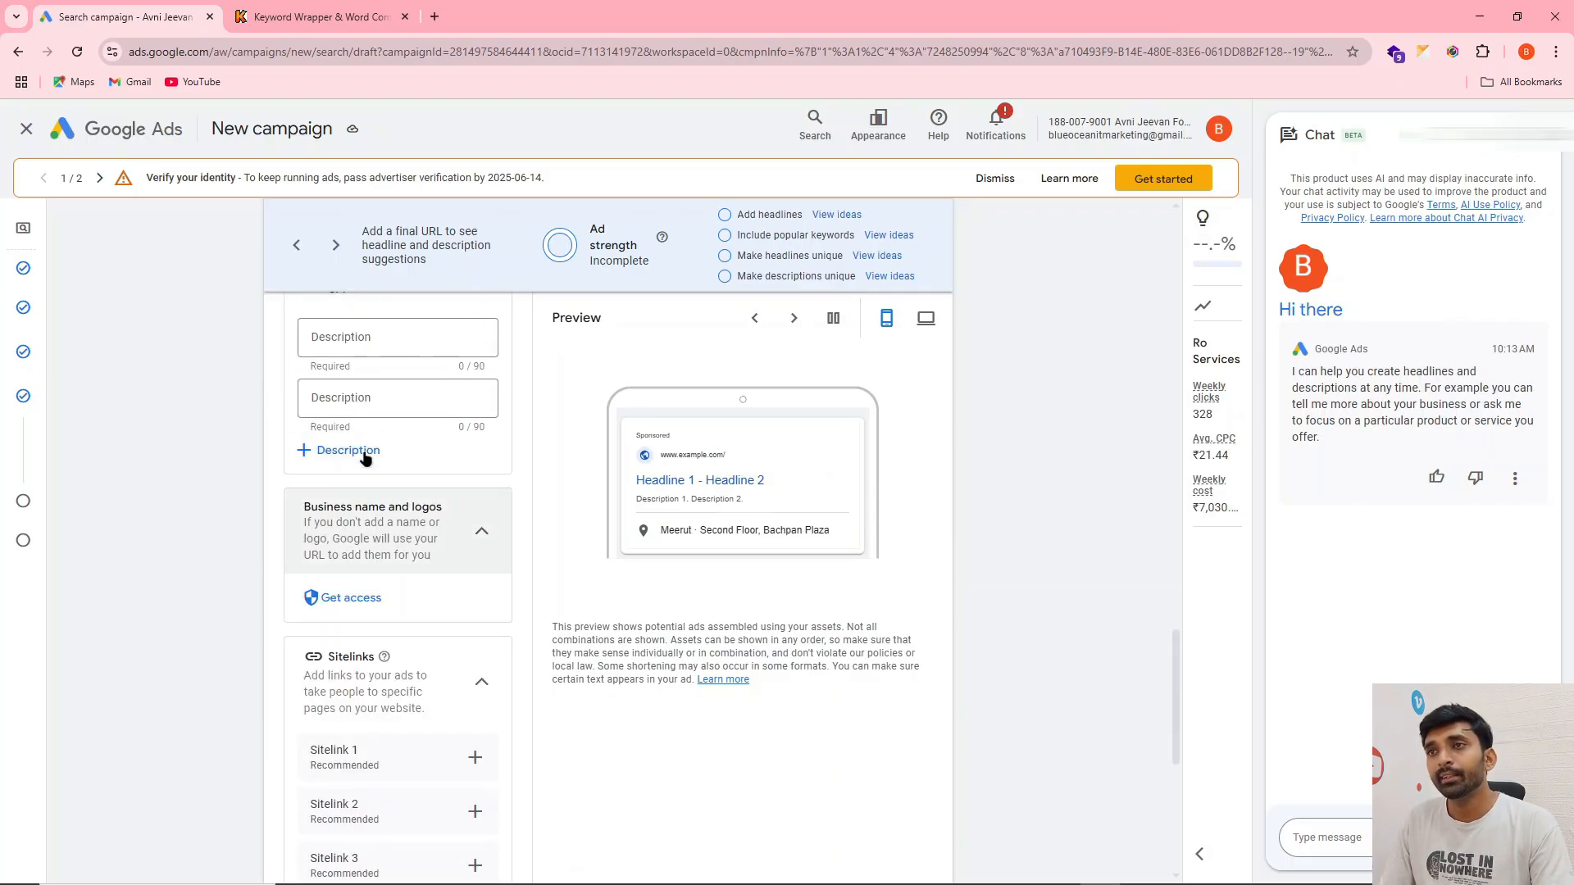
scroll(336, 443, "down", 4)
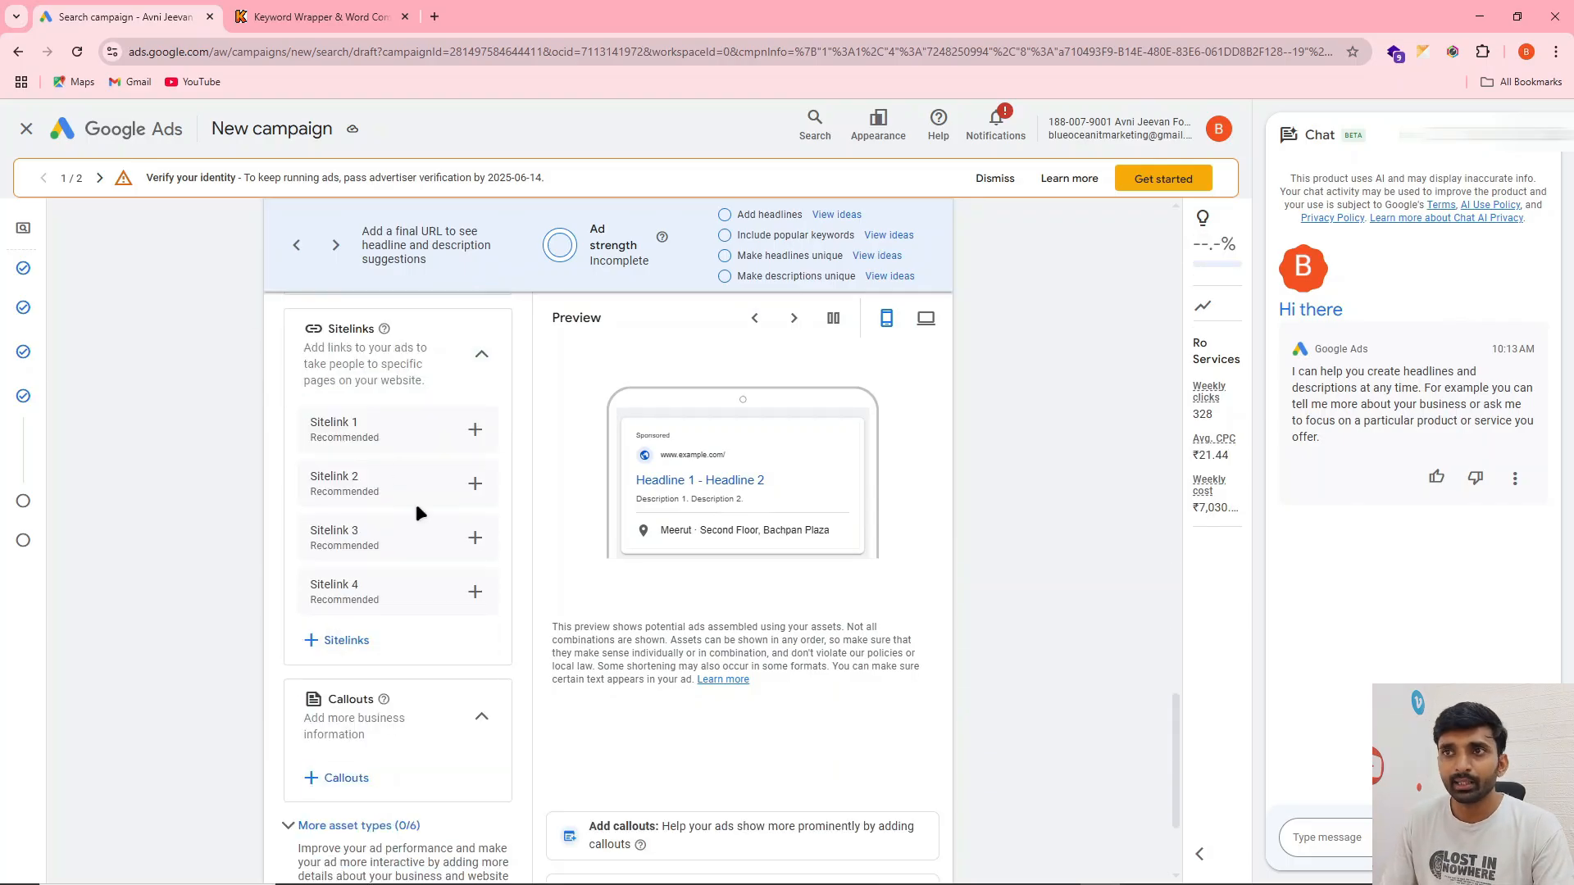
scroll(505, 414, "down", 2)
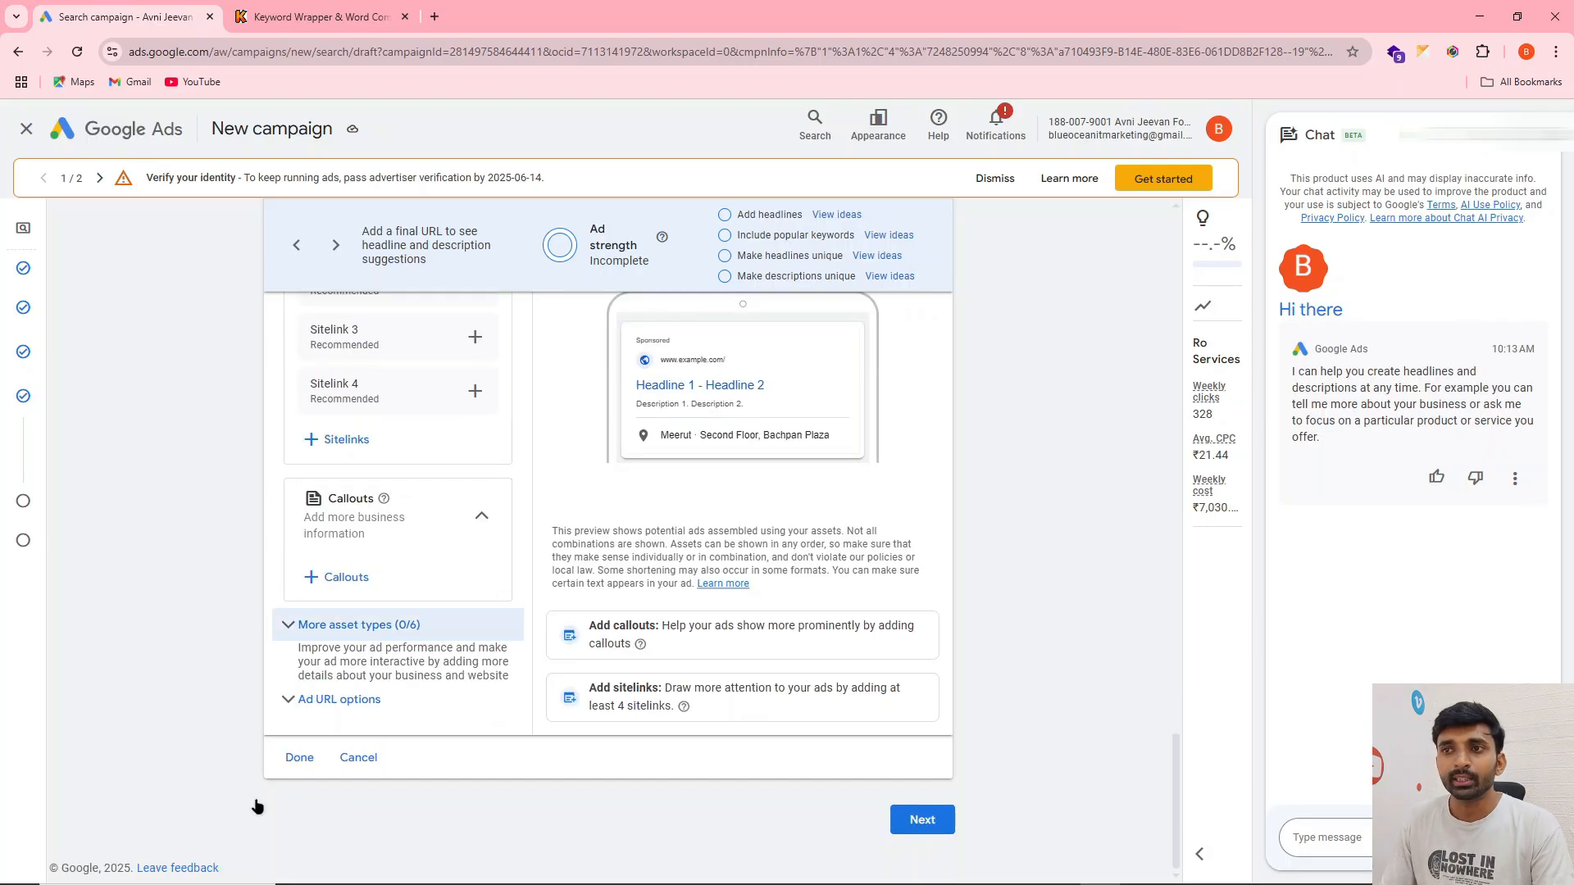
left_click(303, 758)
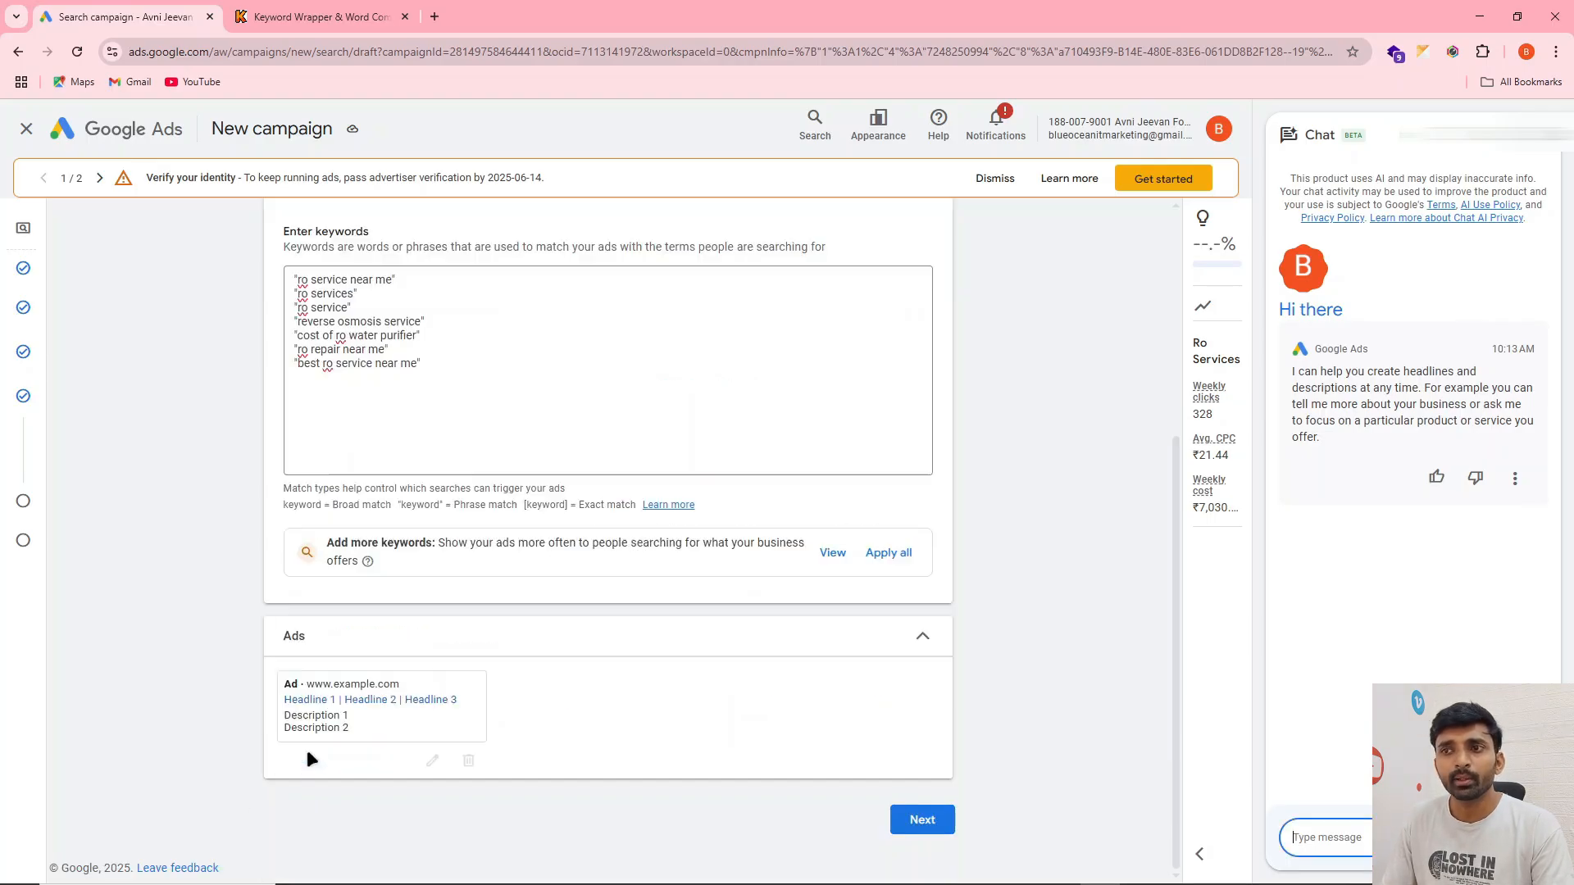
left_click(469, 762)
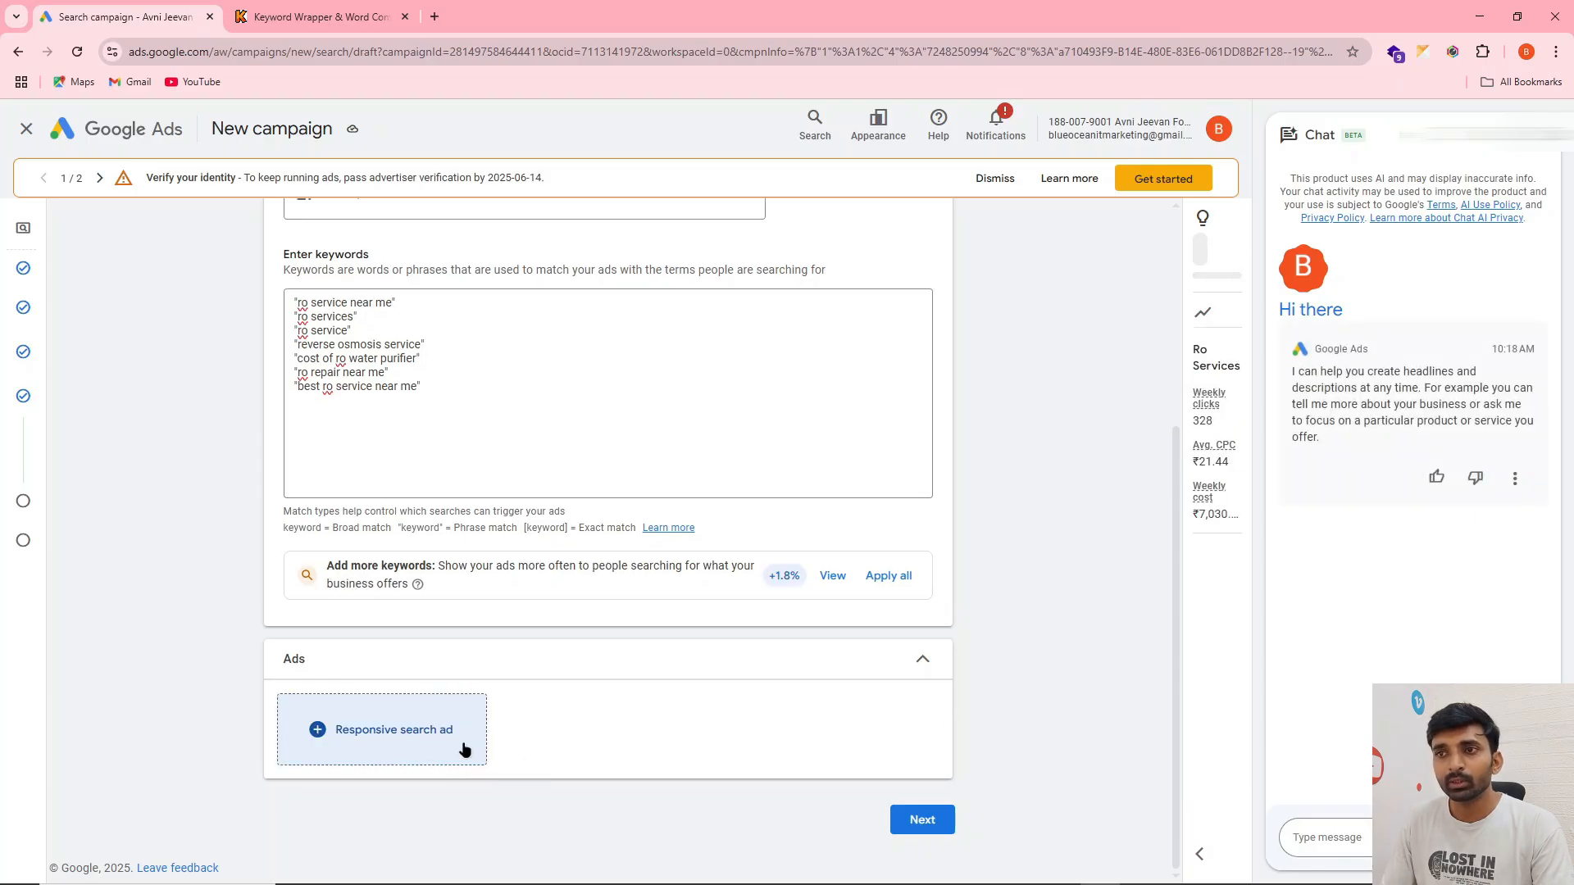
Keep the recommended ₹1,004.41 average daily budget and publish the campaign without an ad, accepting the missing information
left_click(922, 819)
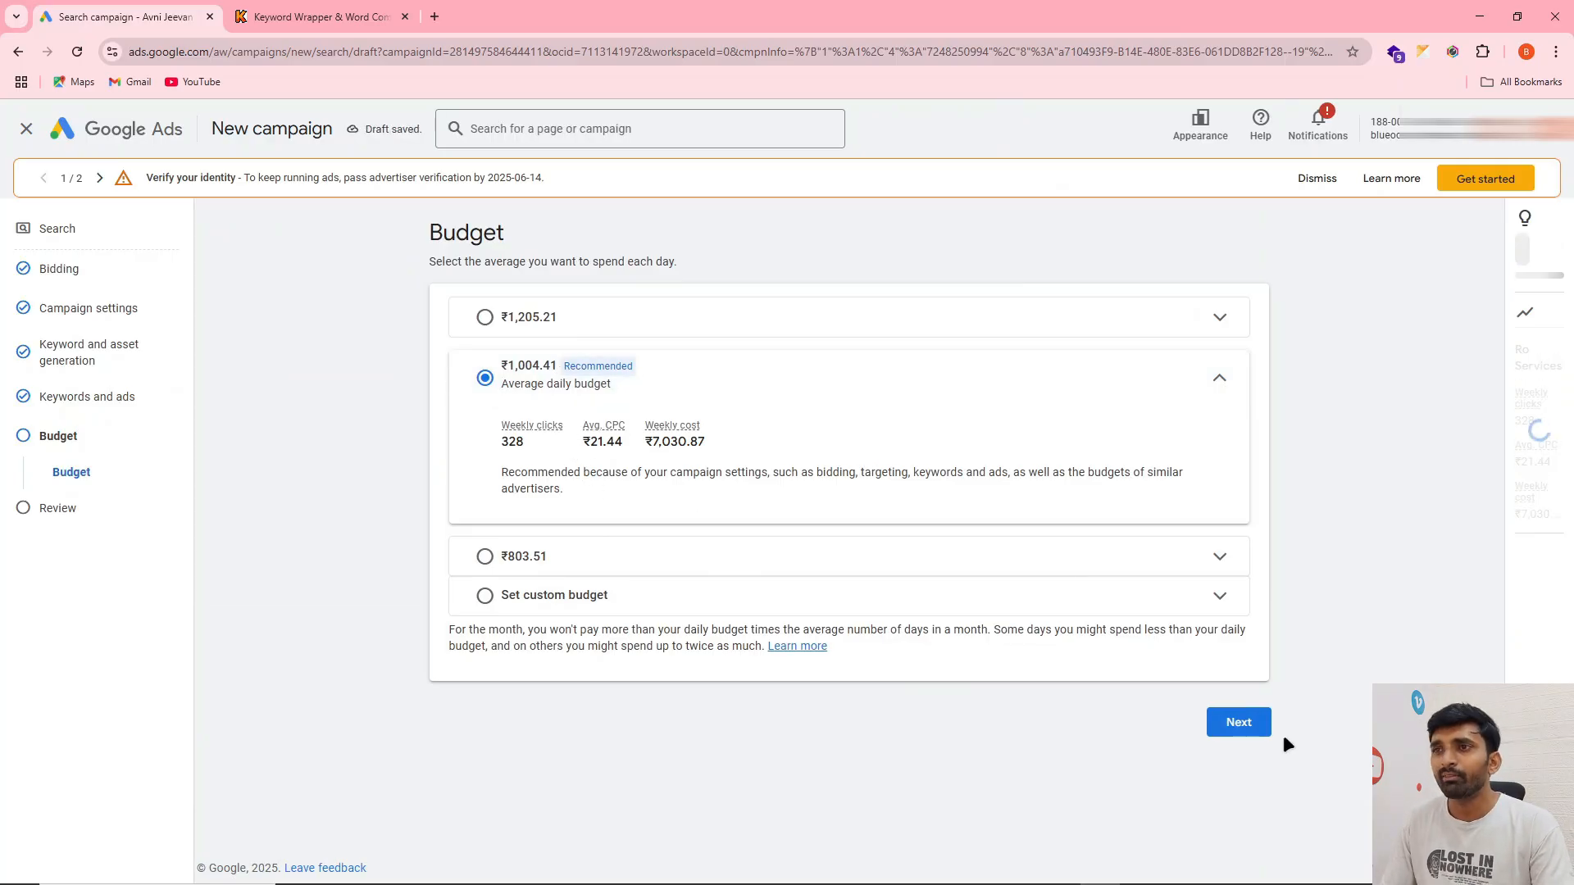
left_click(1249, 725)
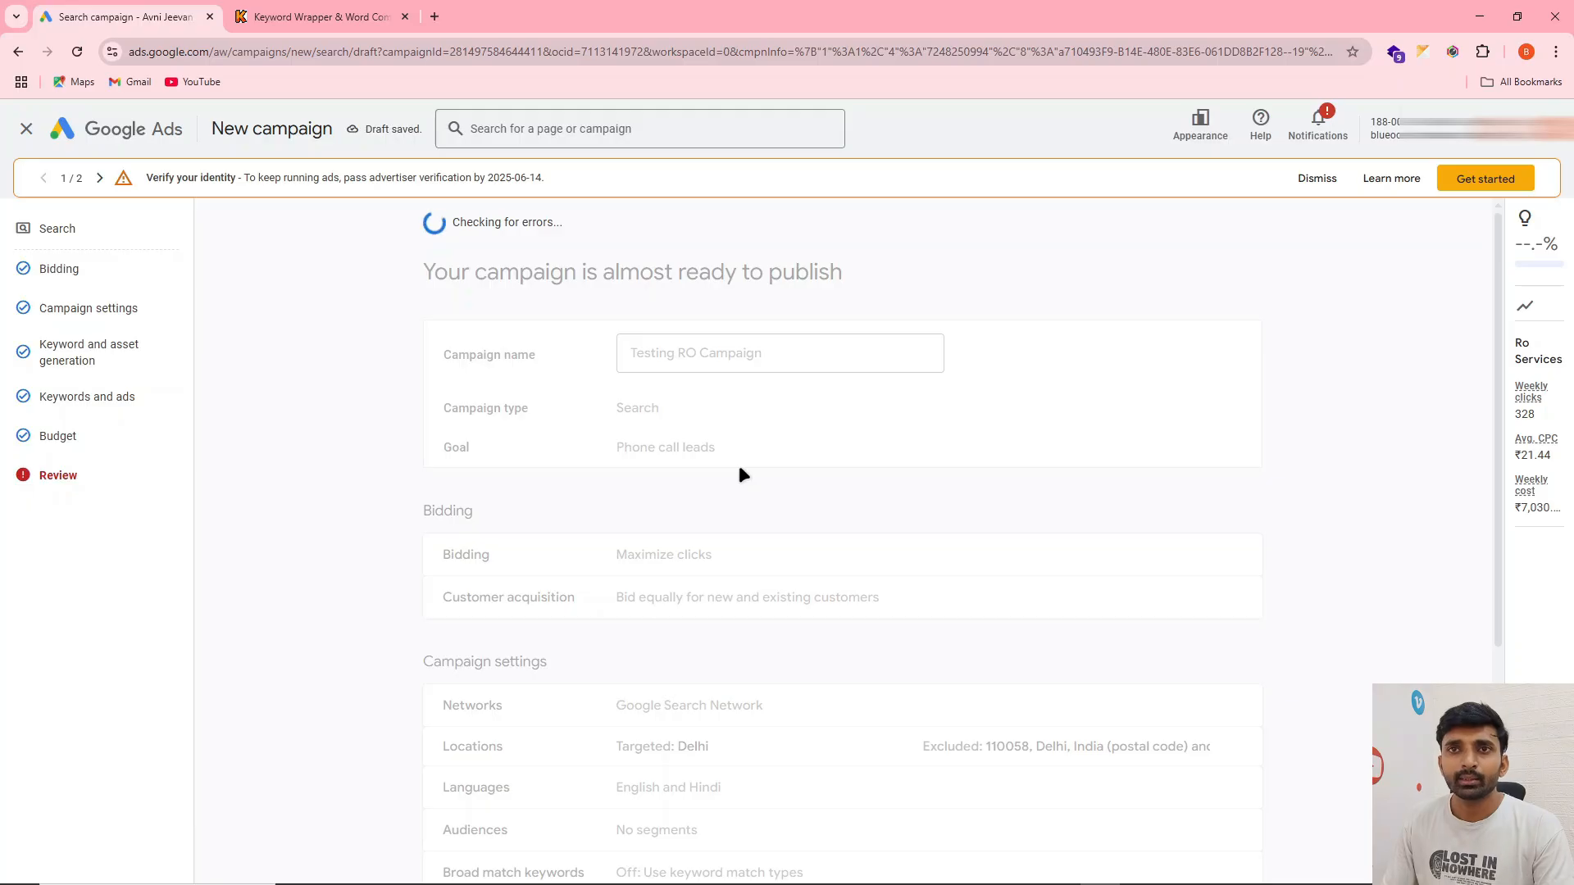
scroll(739, 465, "down", 2)
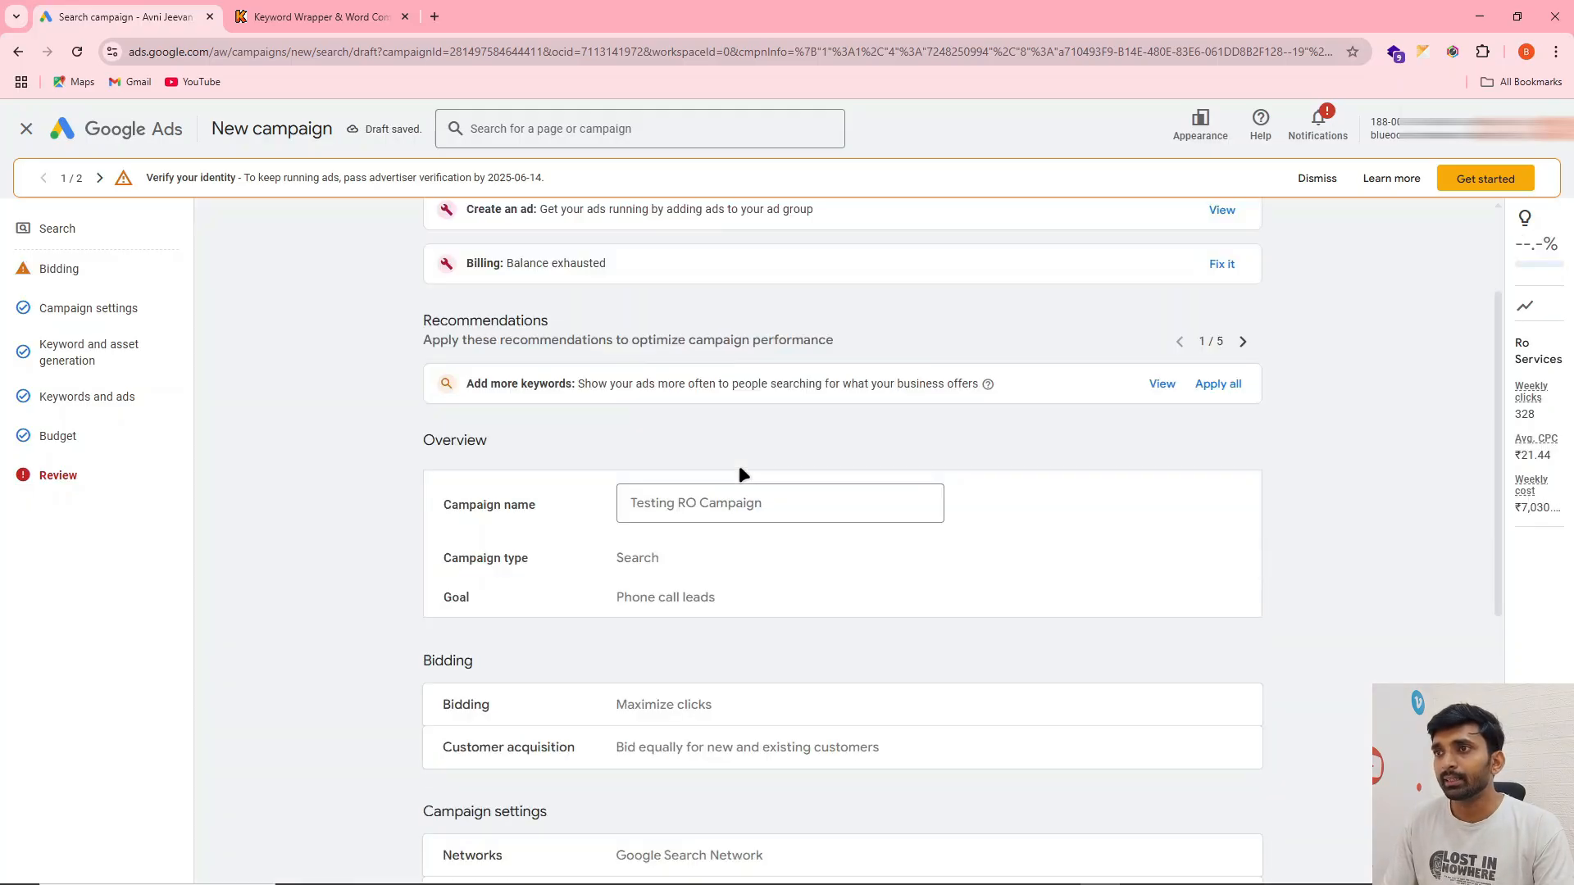
scroll(739, 469, "down", 7)
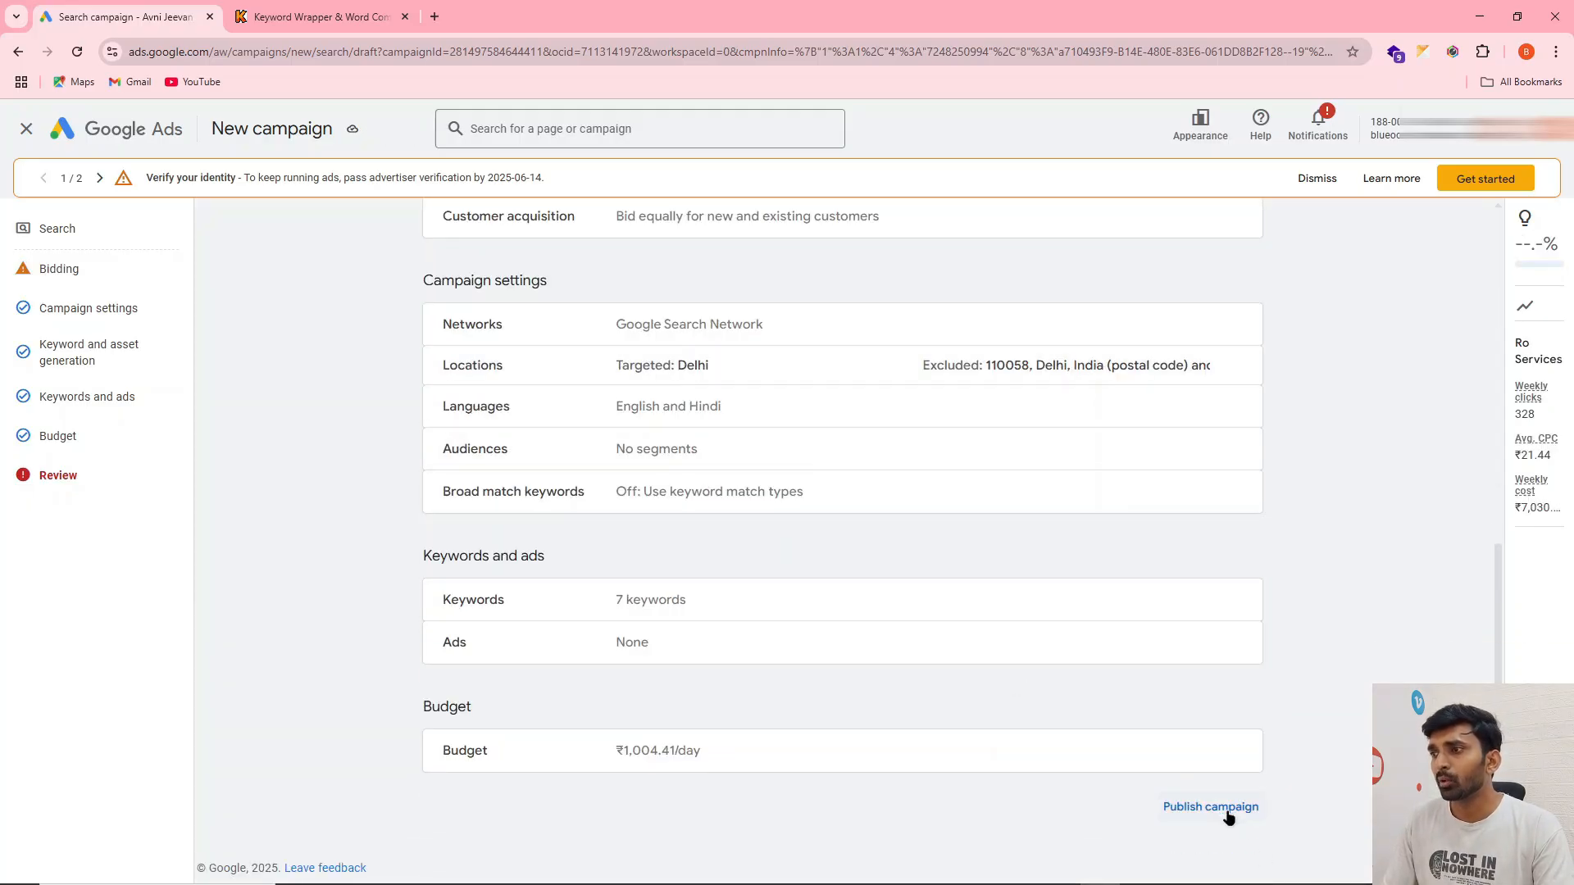
left_click(1227, 811)
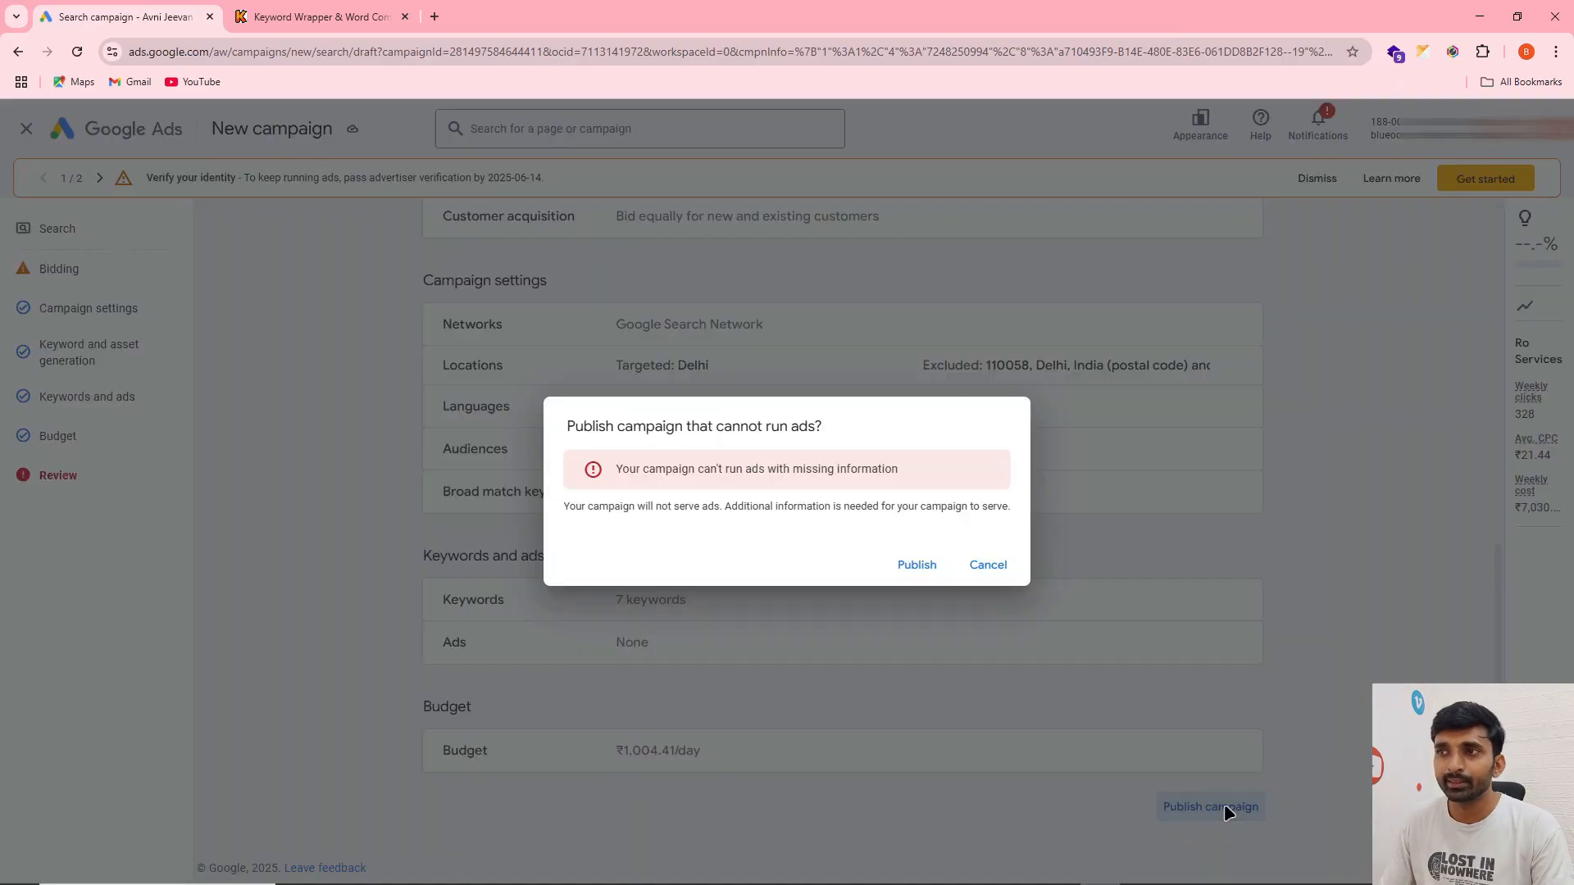
left_click(918, 564)
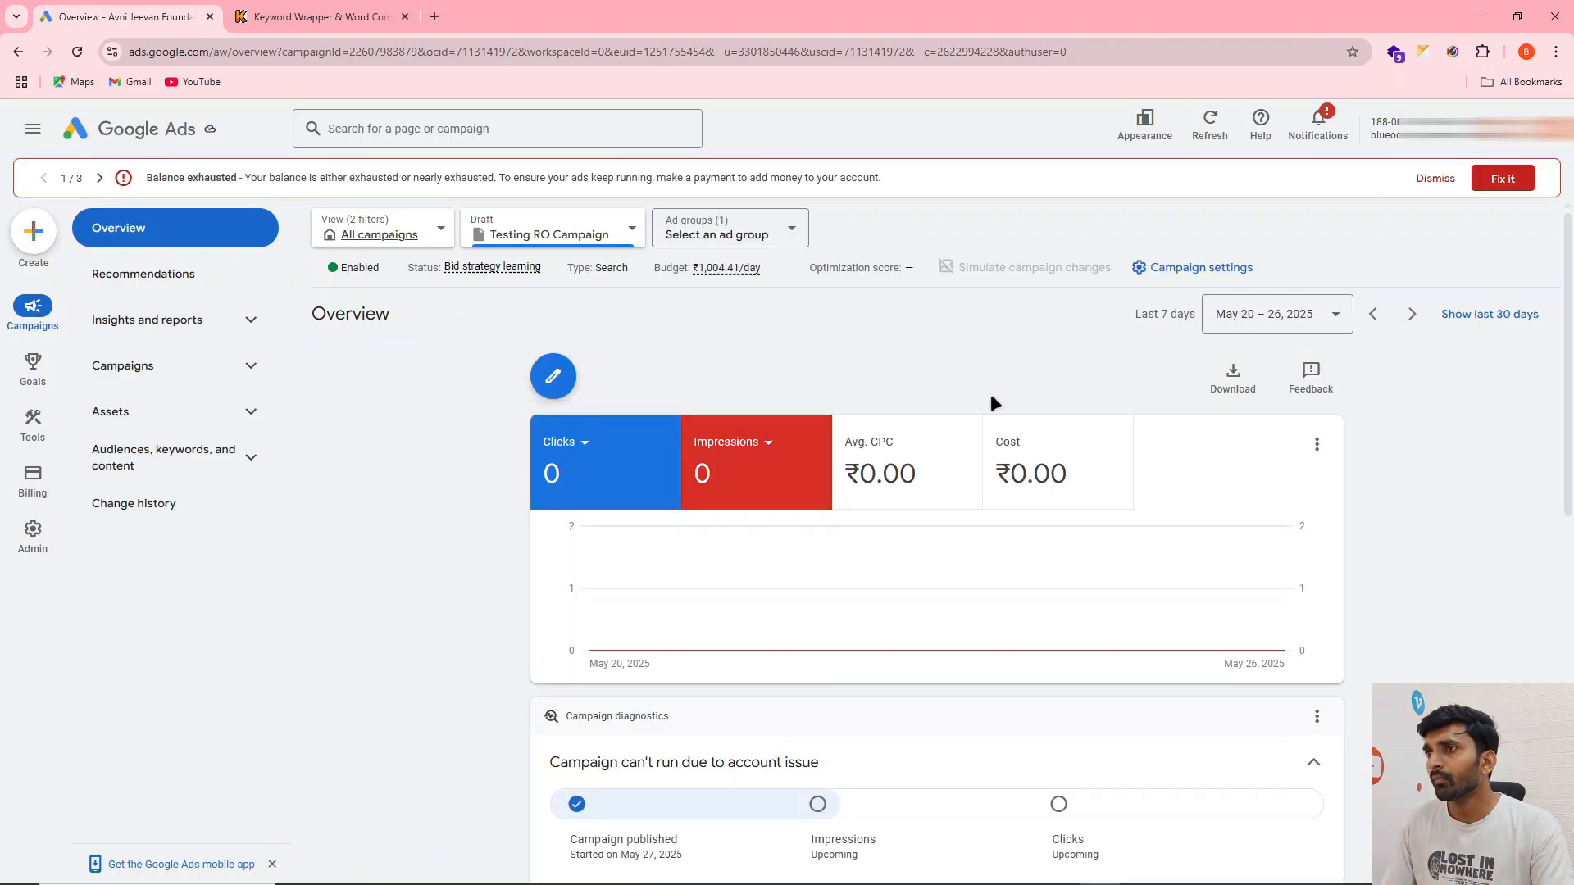
Open the account's campaigns list from the campaign overview
left_click(119, 367)
left_click(139, 422)
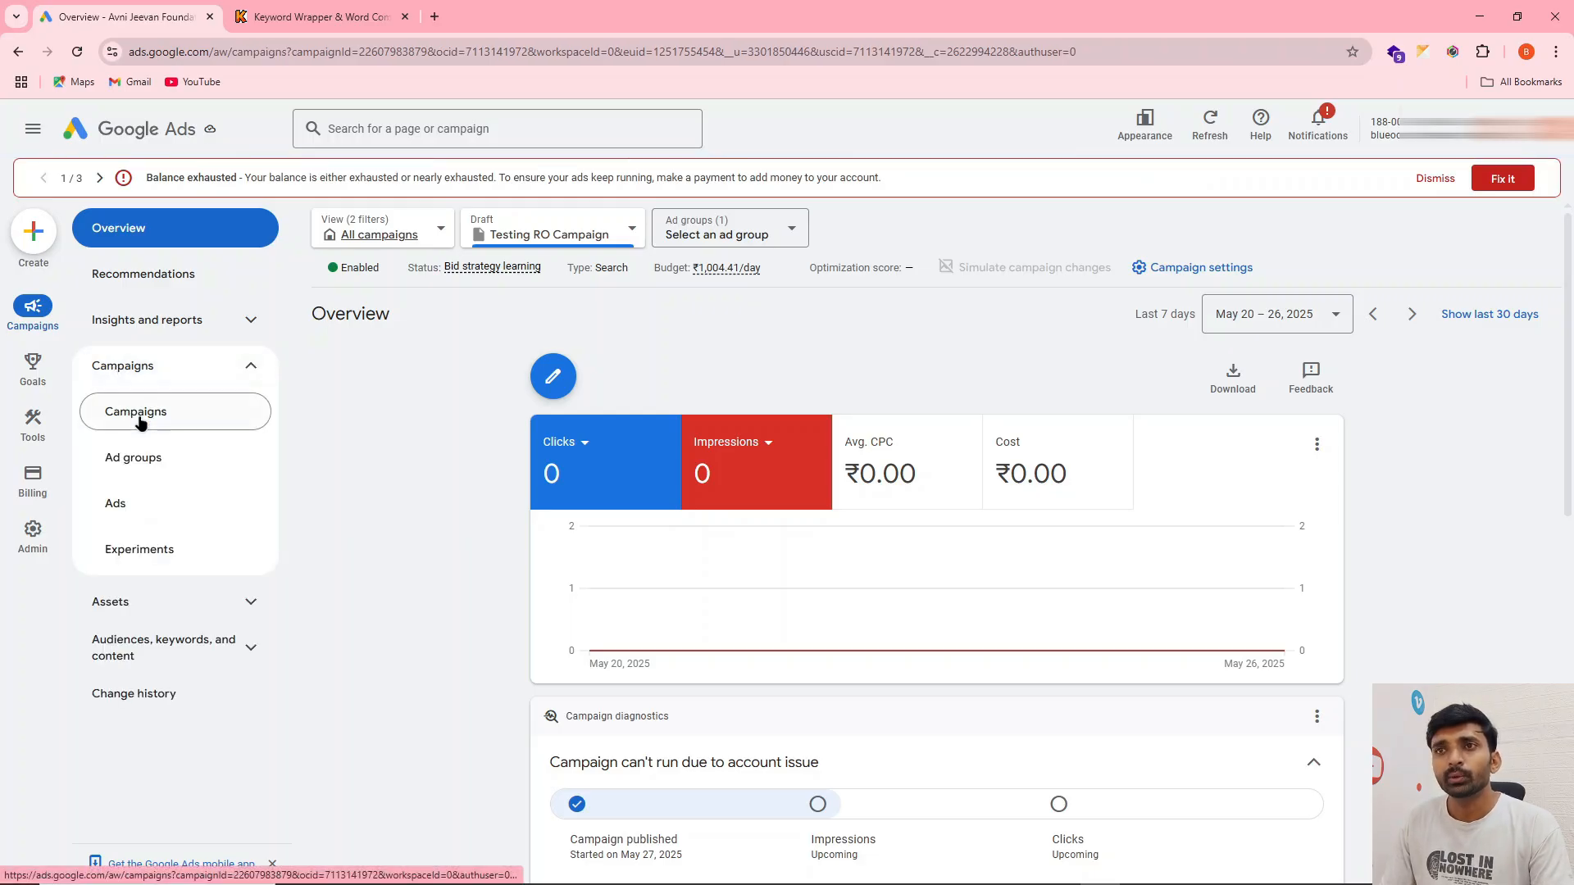
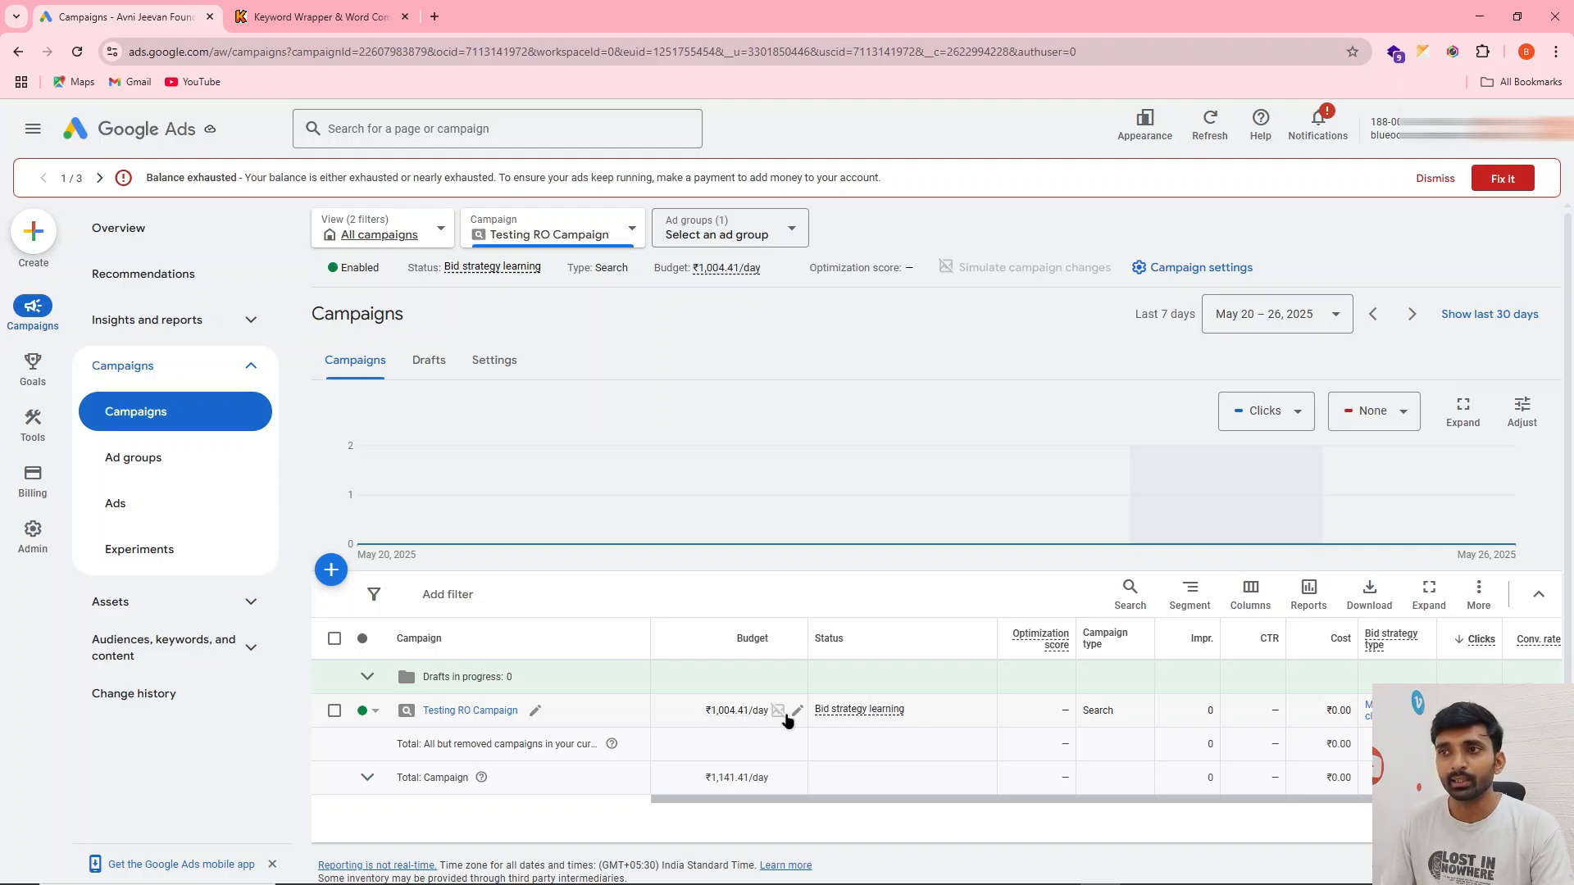
Start a new call ad in Testing RO Campaign, assigned to the Ro Services ad group
left_click(458, 710)
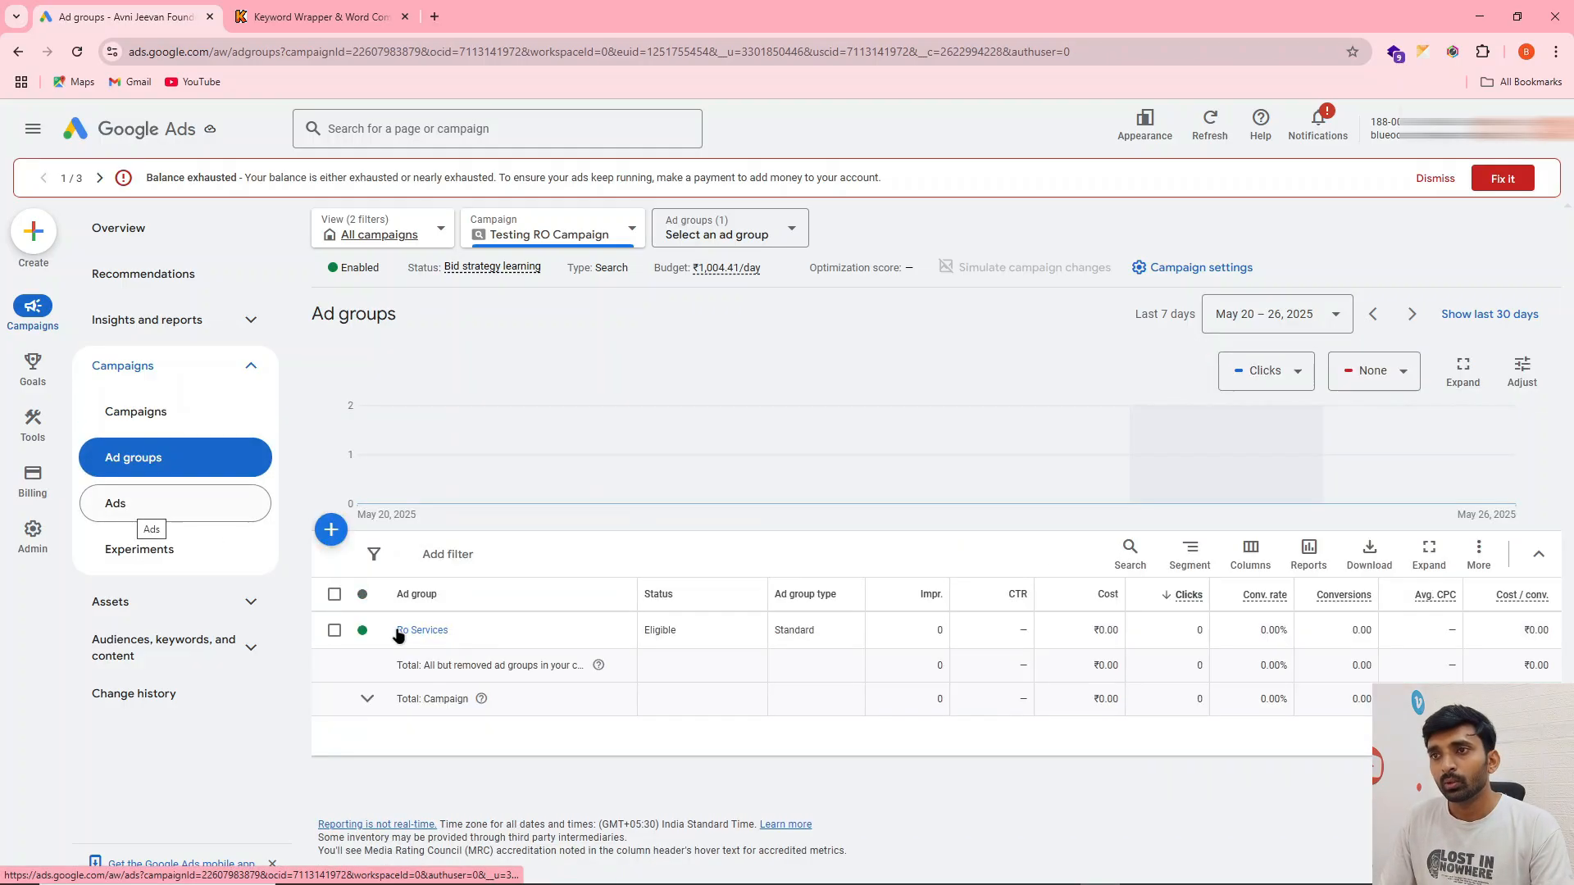
left_click(108, 503)
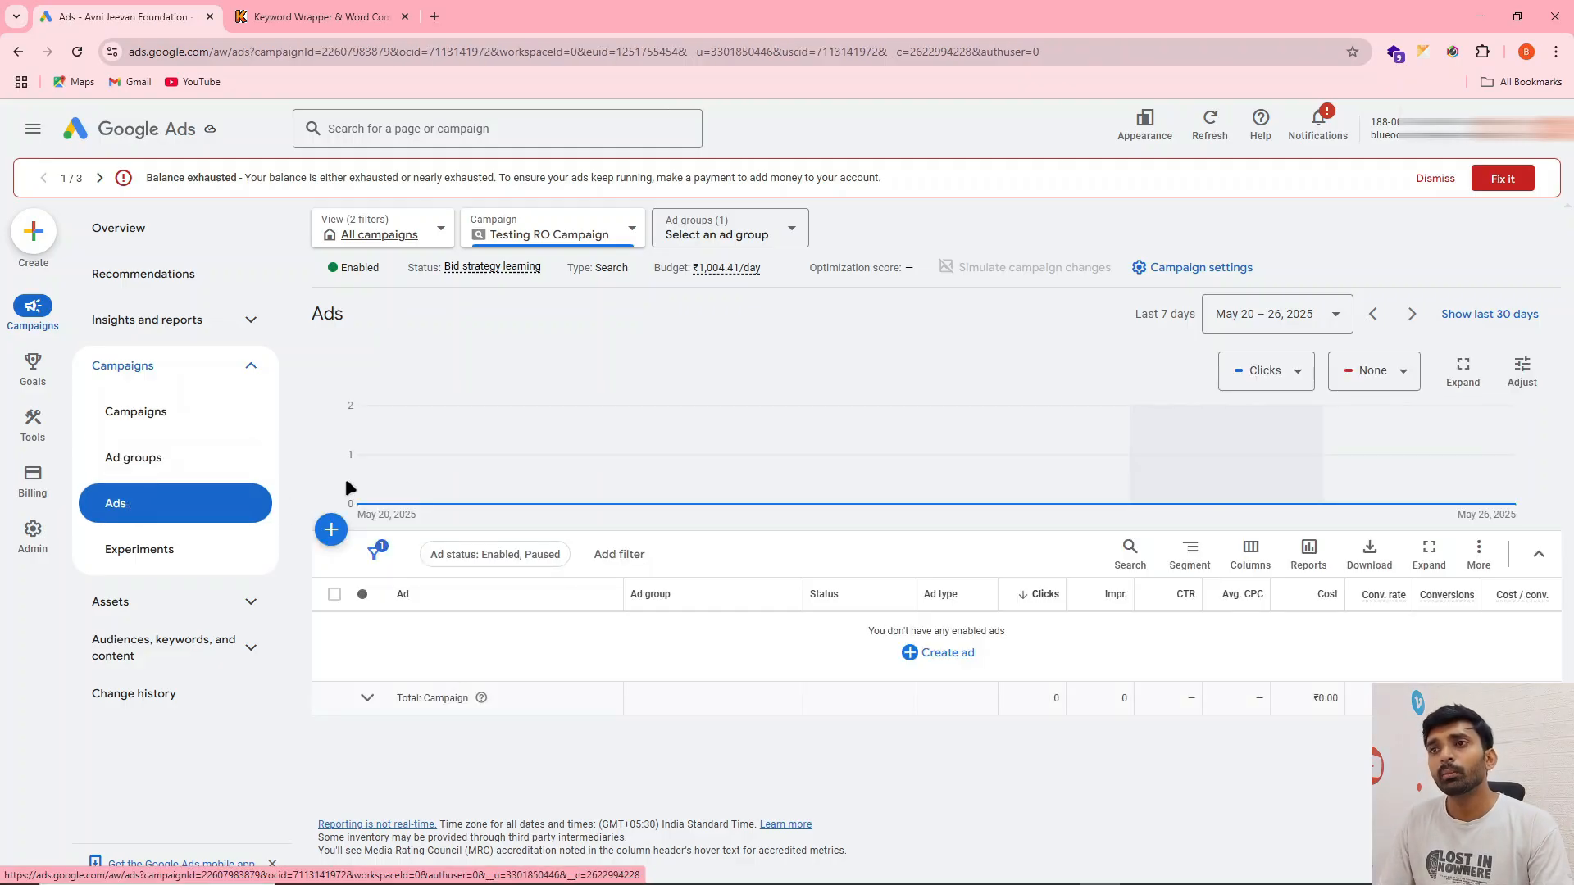
left_click(343, 531)
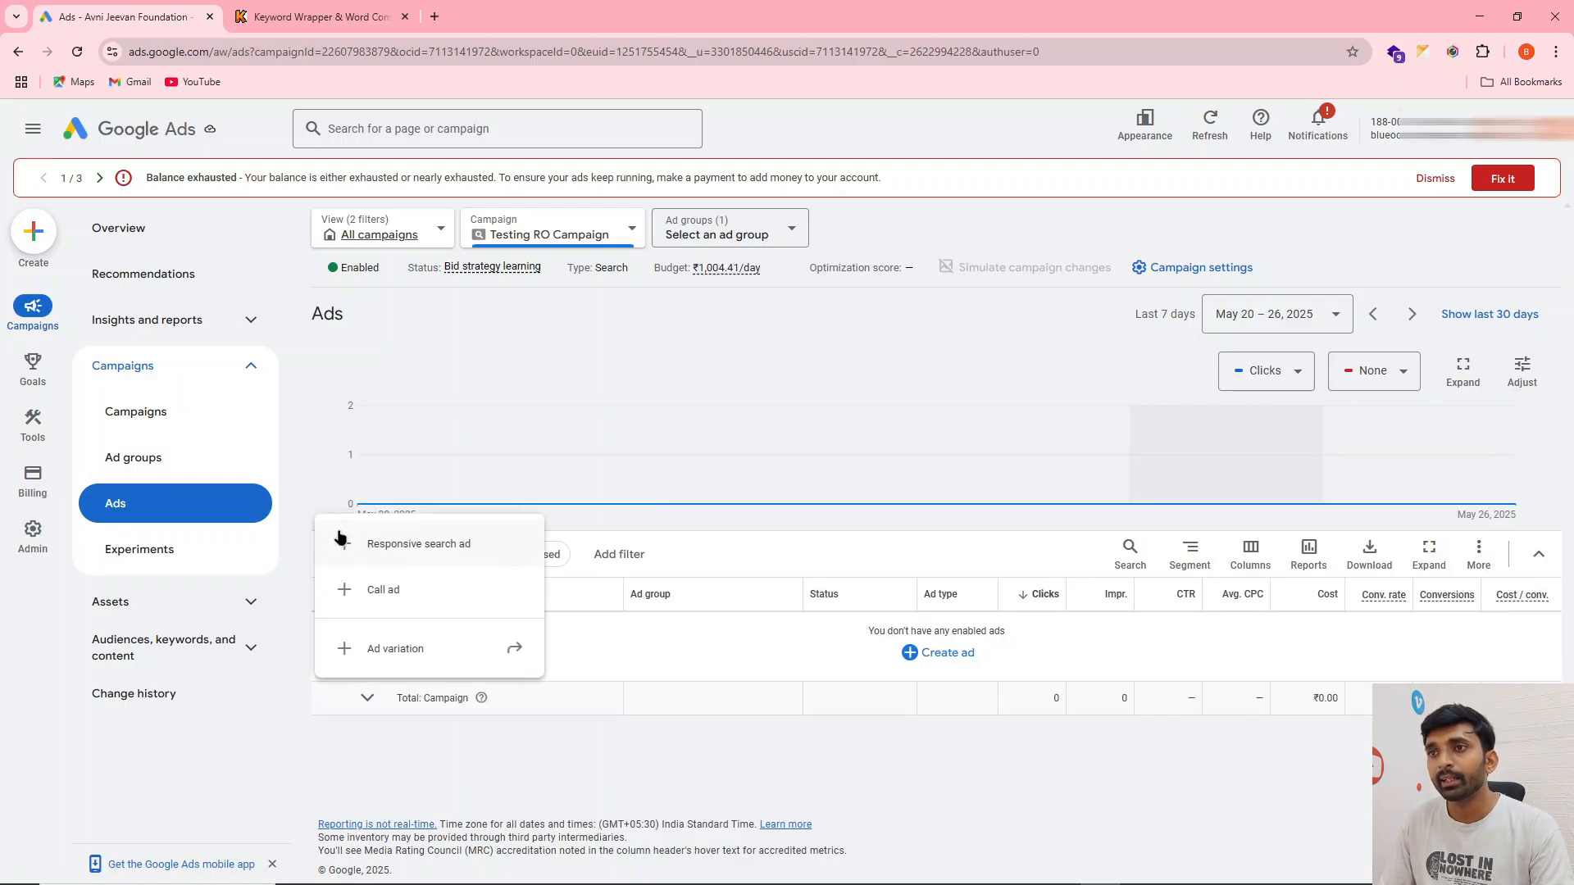
left_click(360, 587)
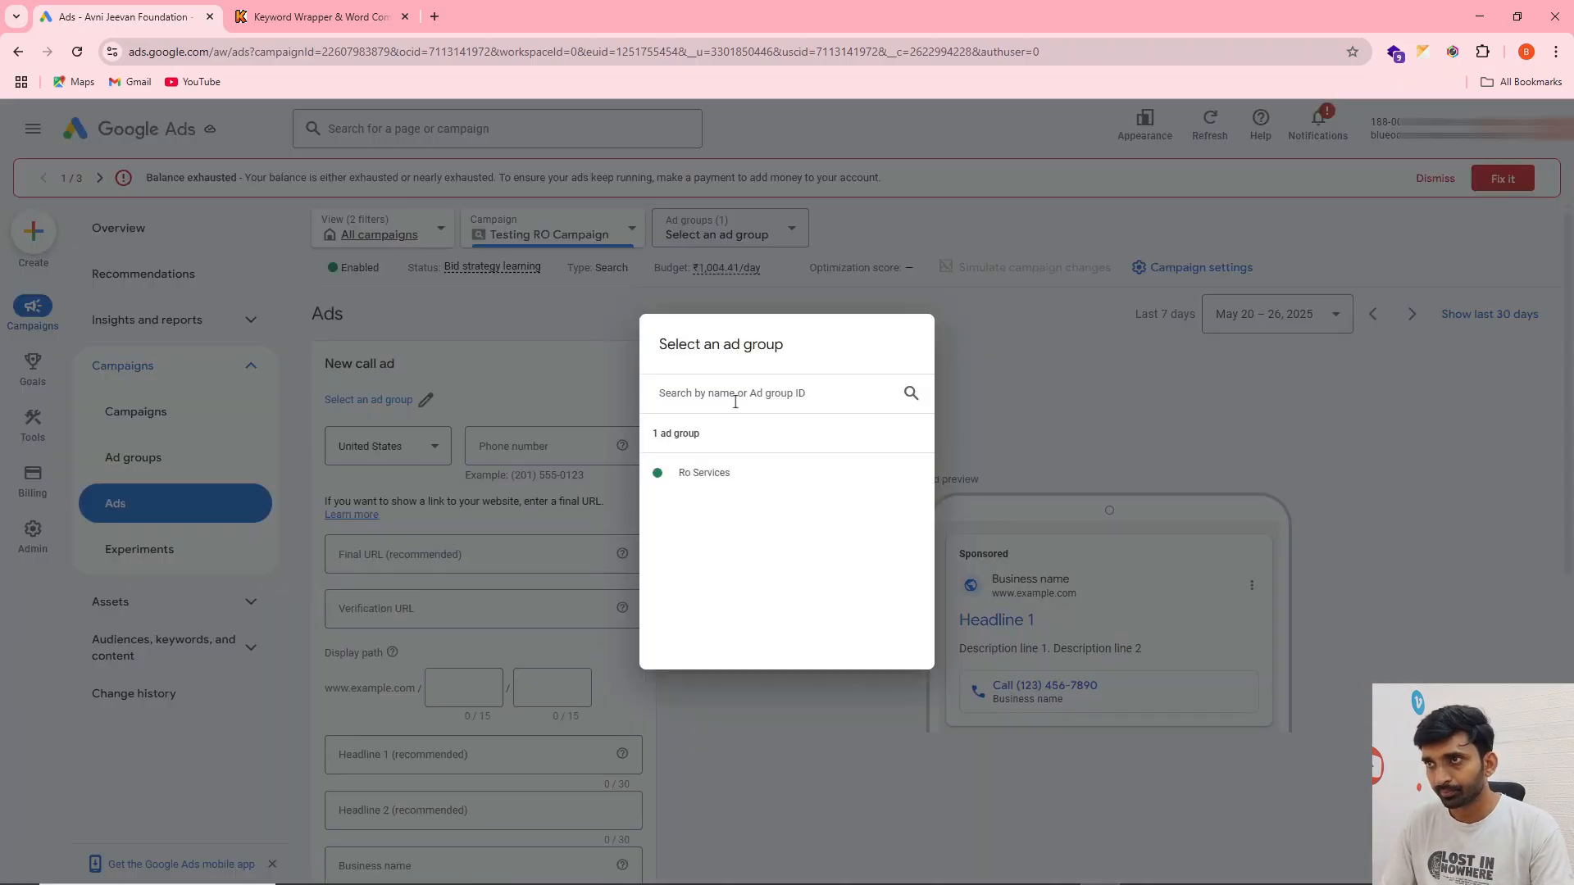
left_click(683, 475)
Set the call ad's phone country to India and enter the business phone number
left_click(392, 457)
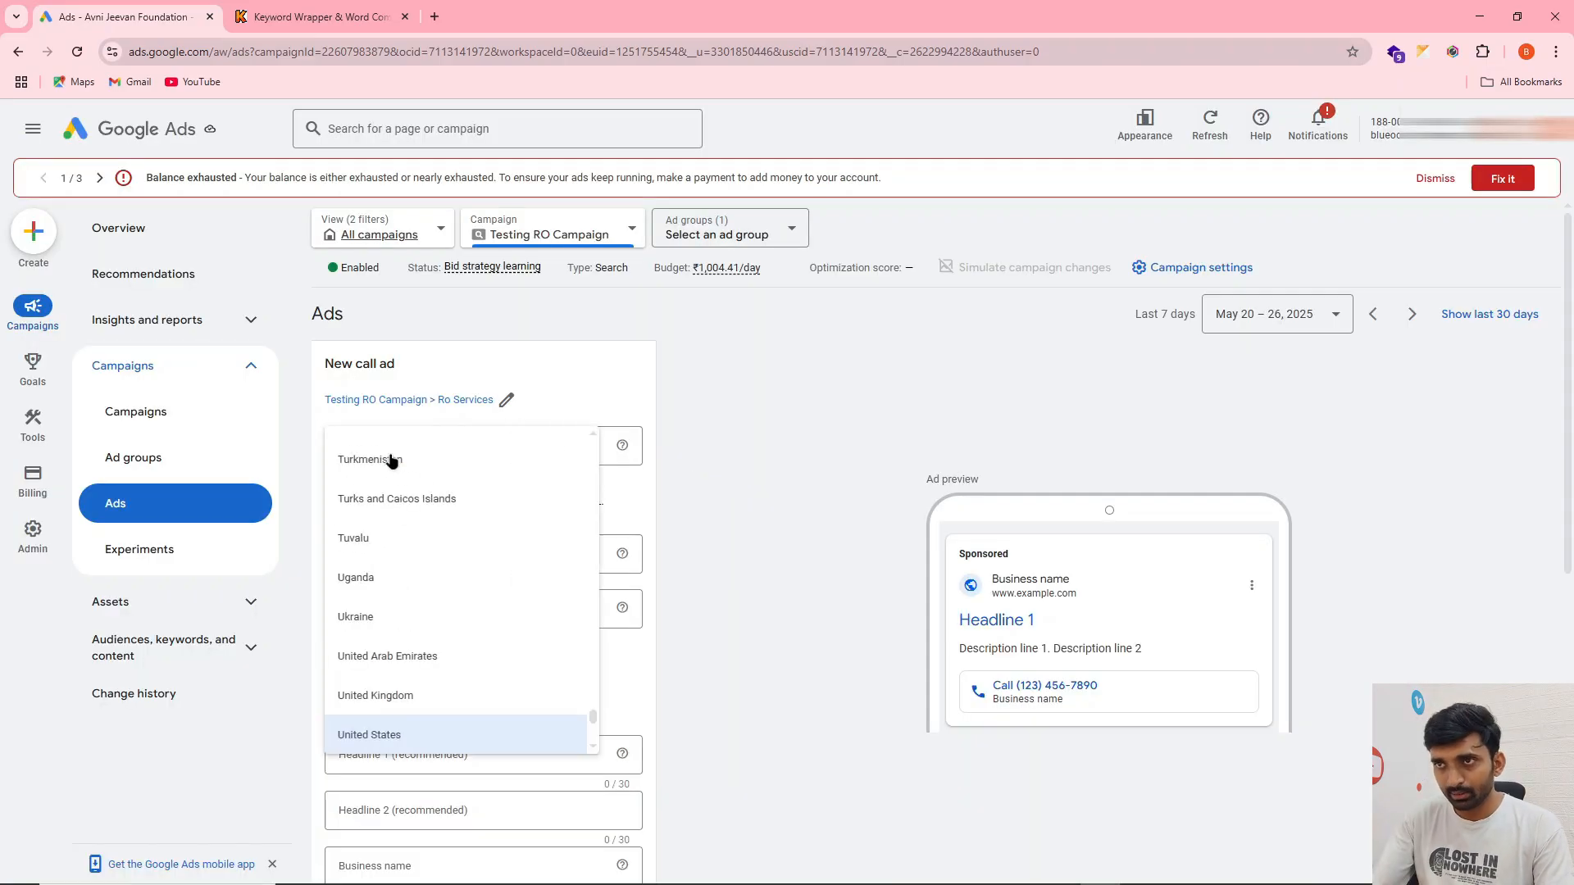
type("in")
left_click(390, 461)
left_click(541, 447)
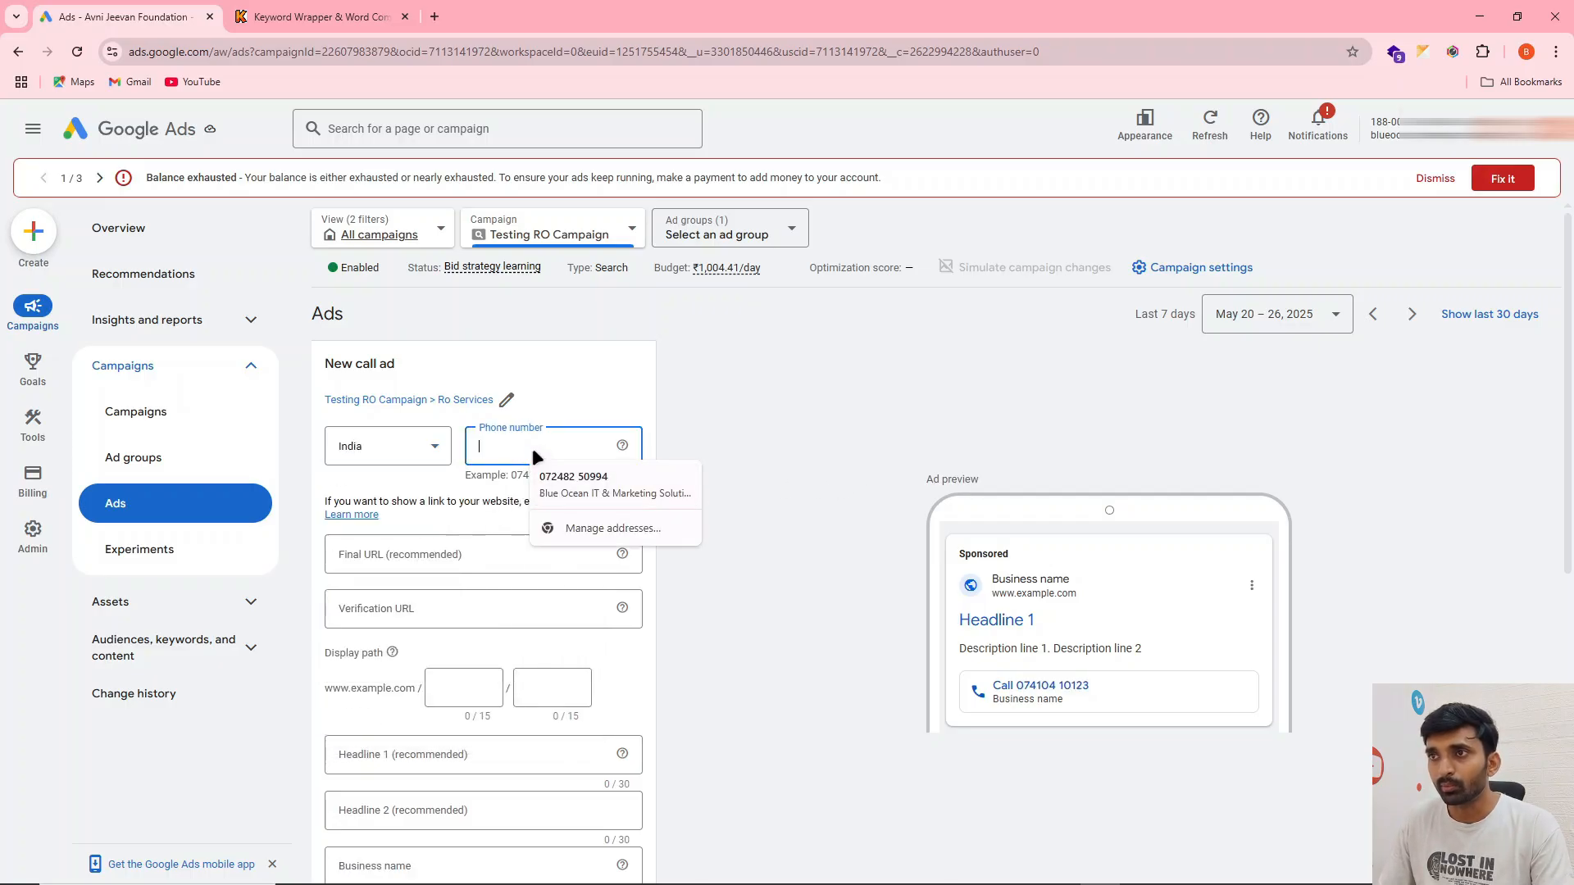
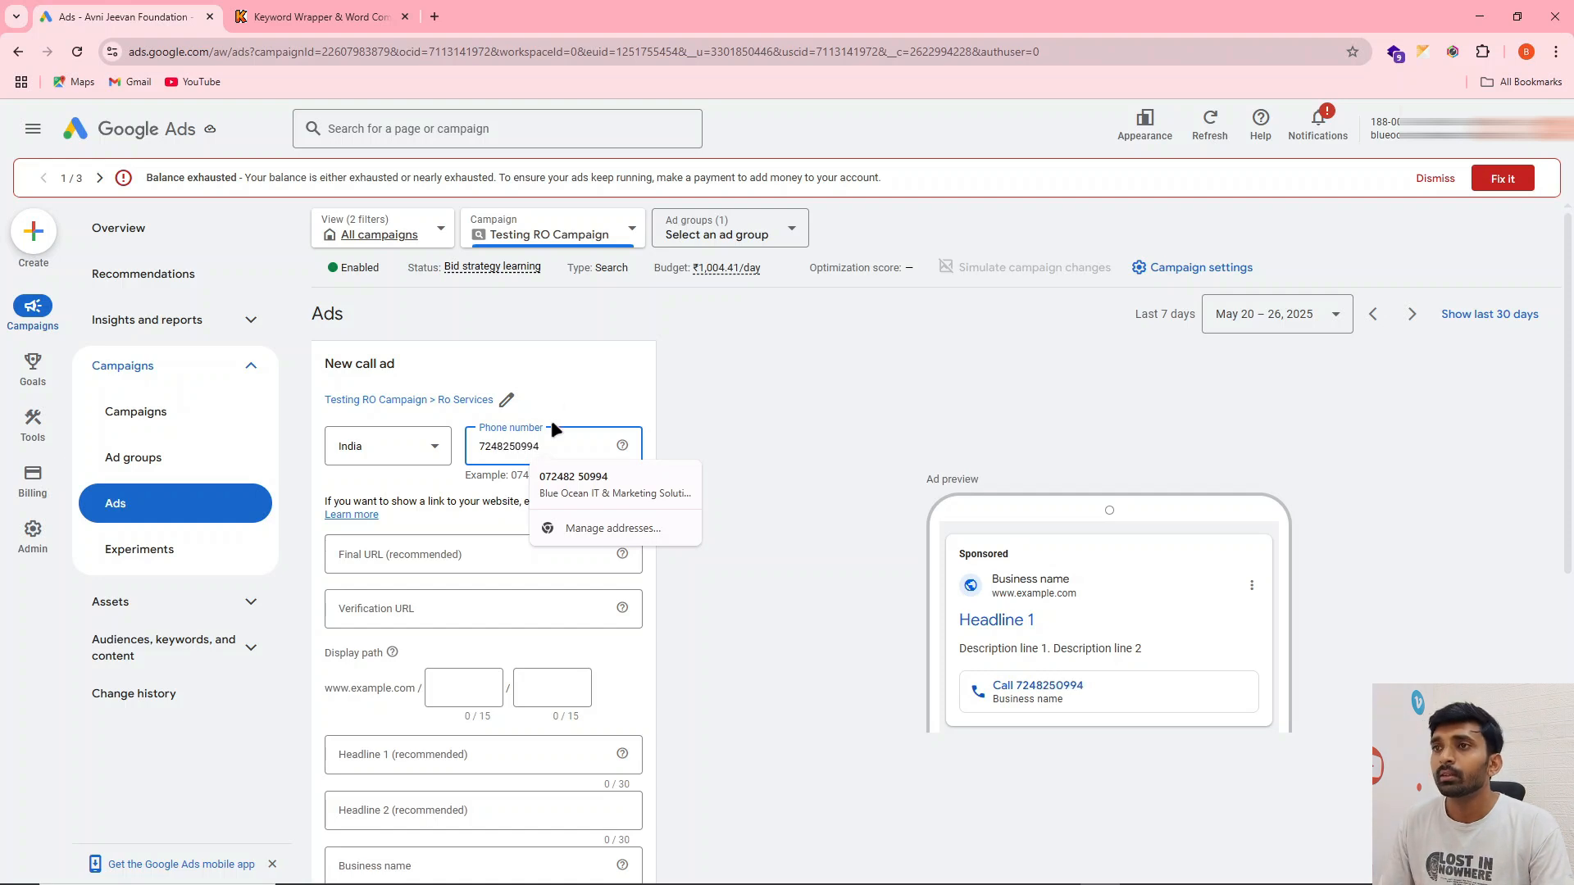
left_click(584, 352)
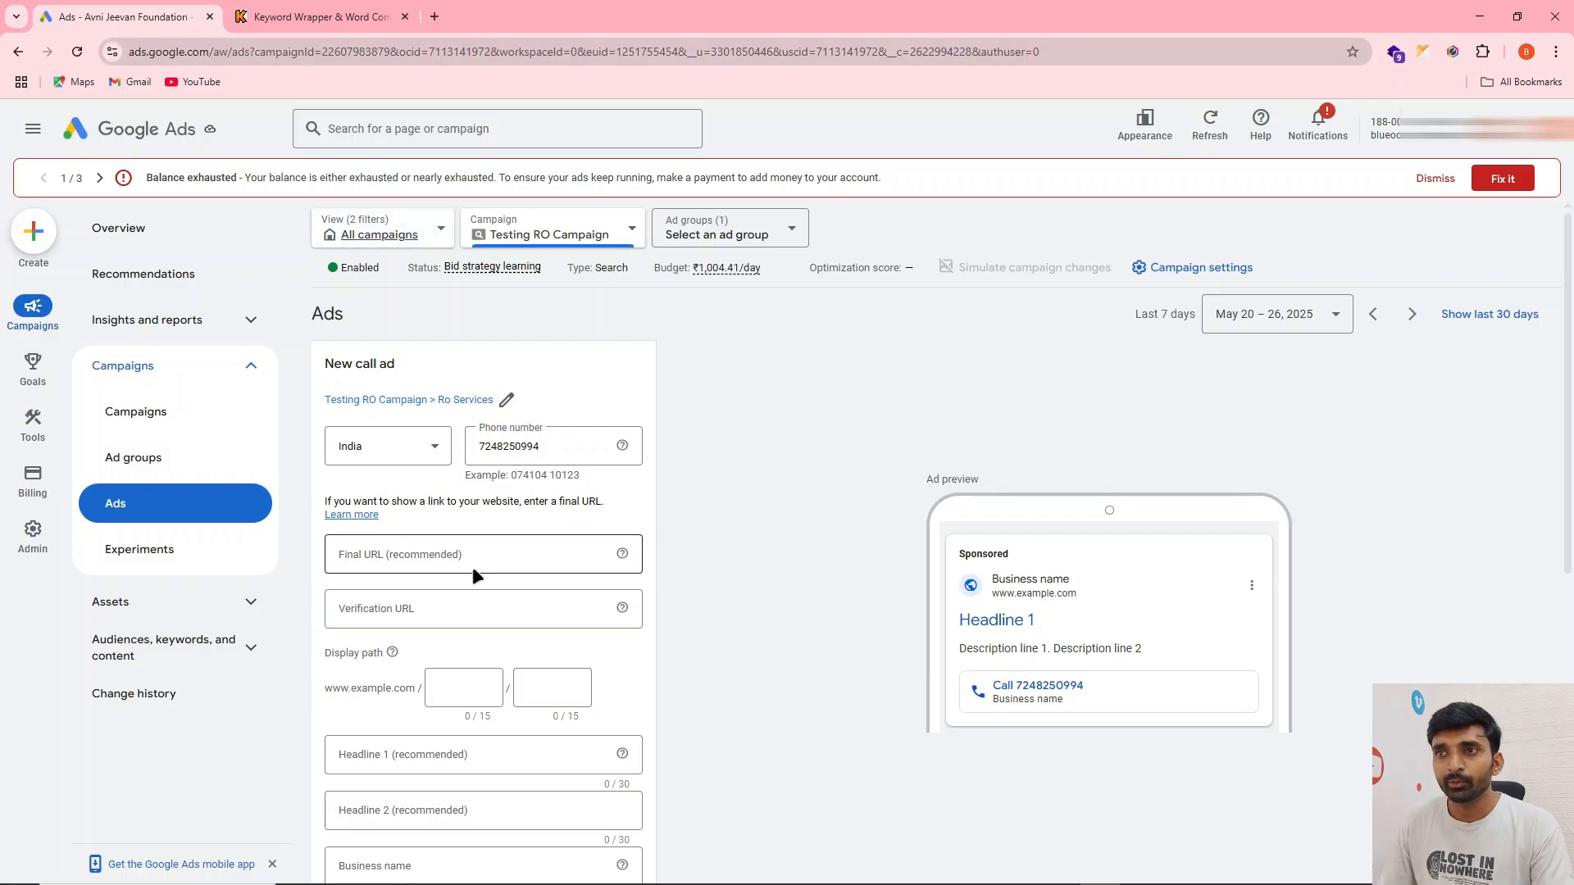
left_click(436, 15)
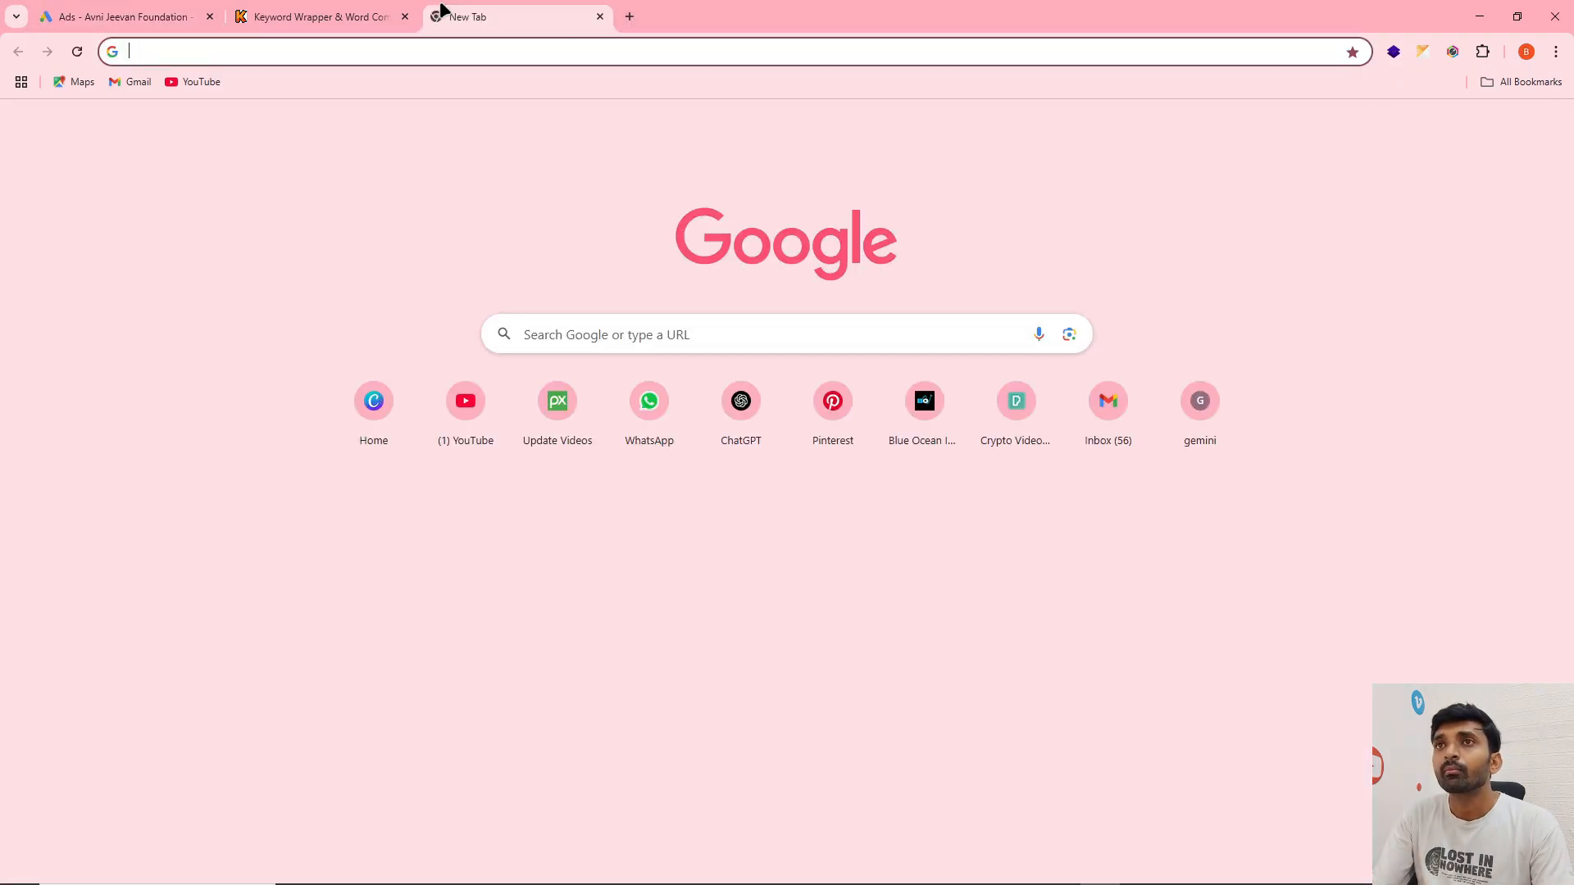
left_click(206, 8)
left_click(392, 555)
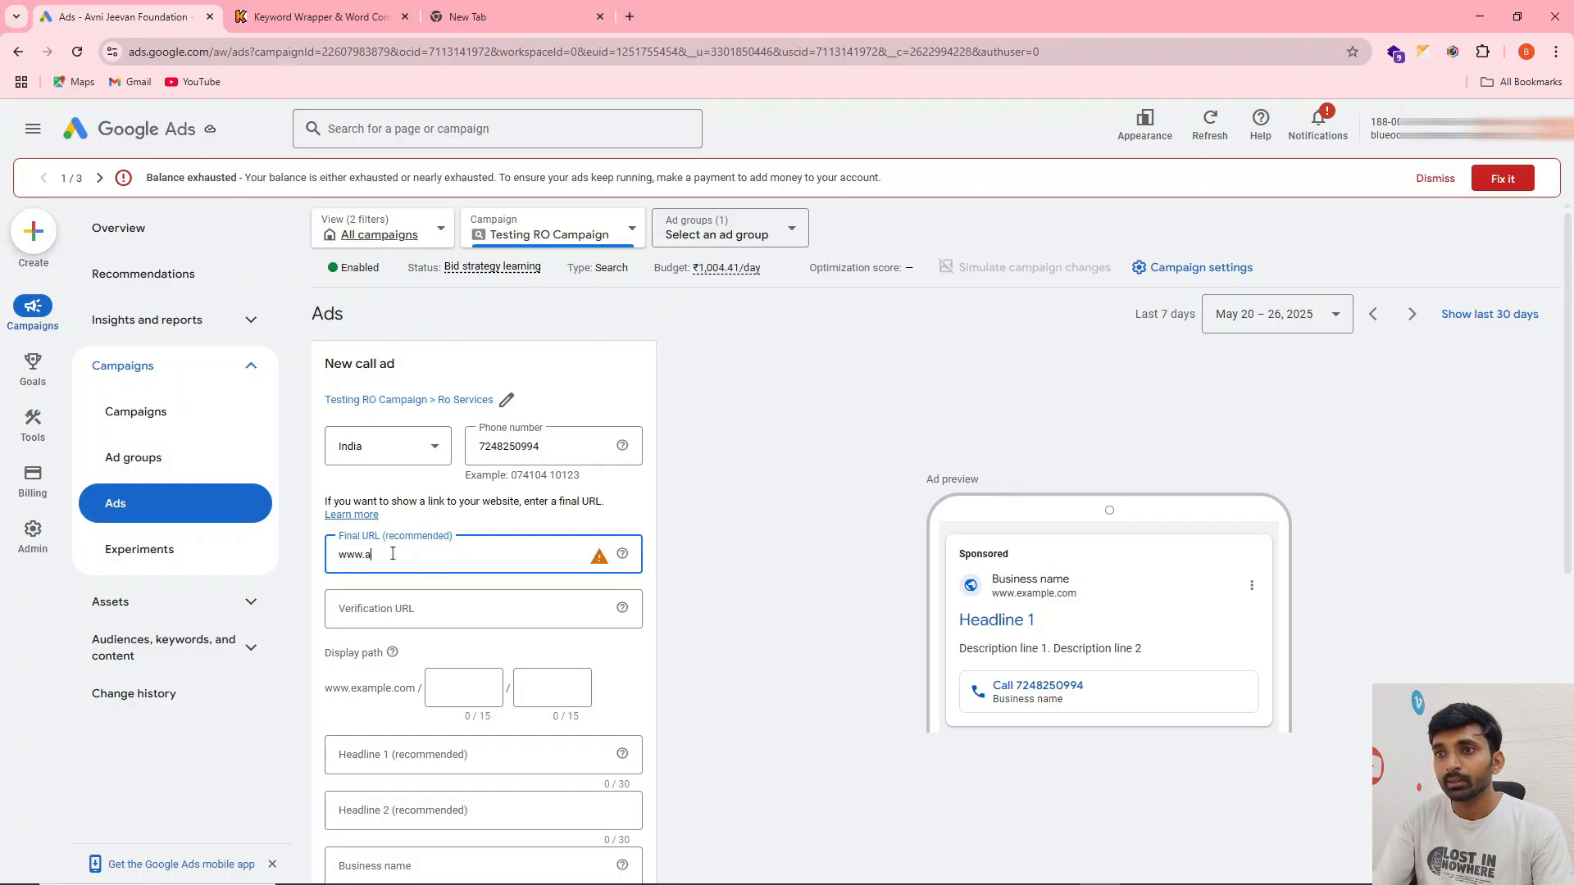
triple_click(392, 554)
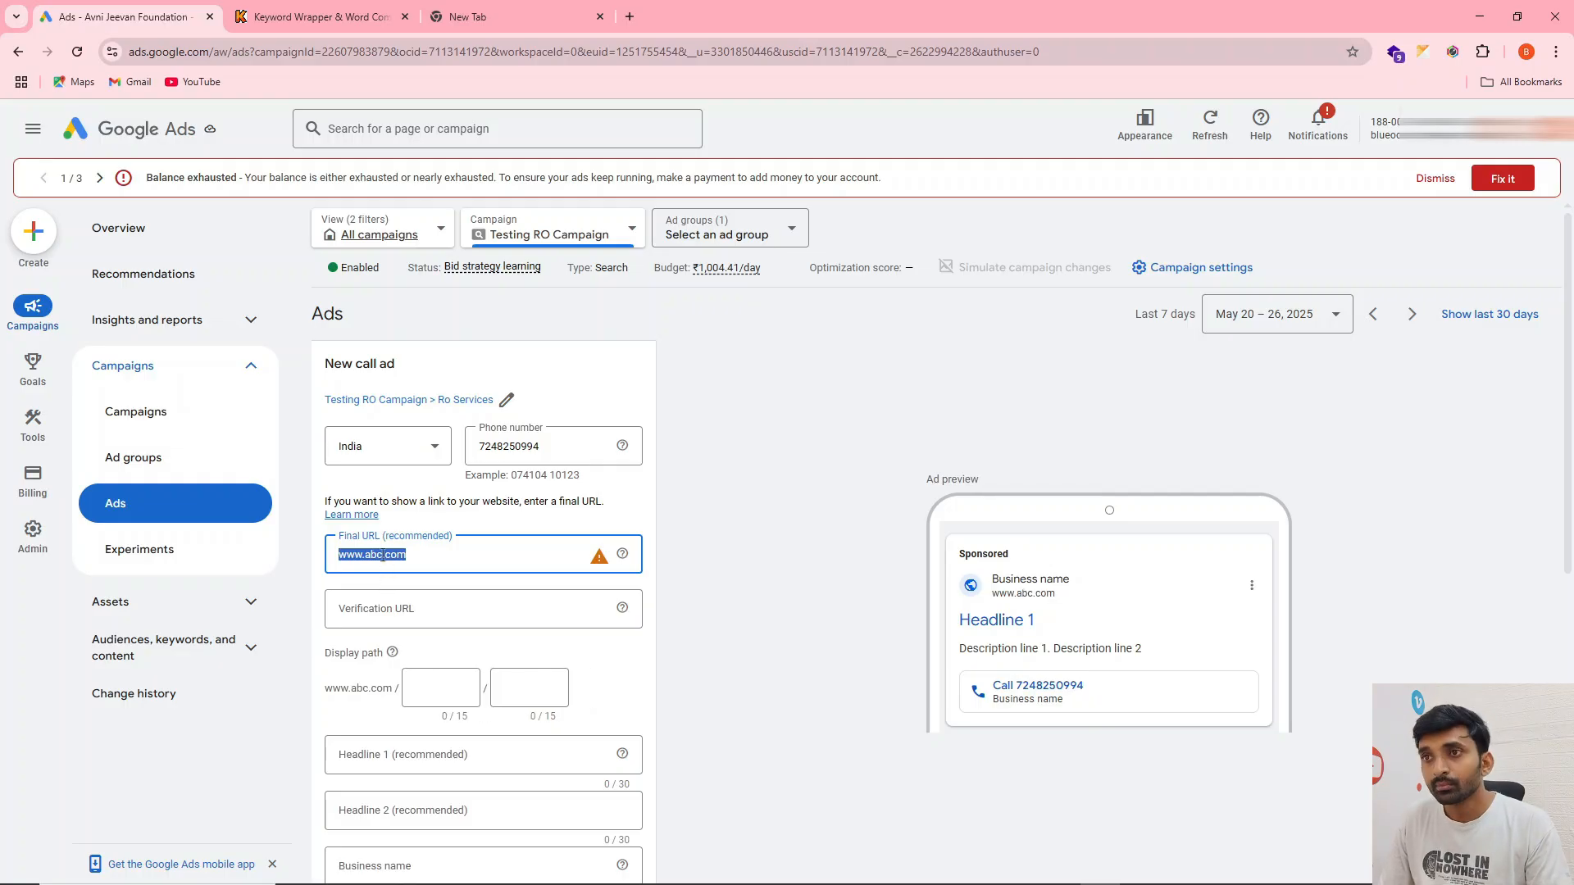
left_click(385, 607)
type("http://www.abc.com")
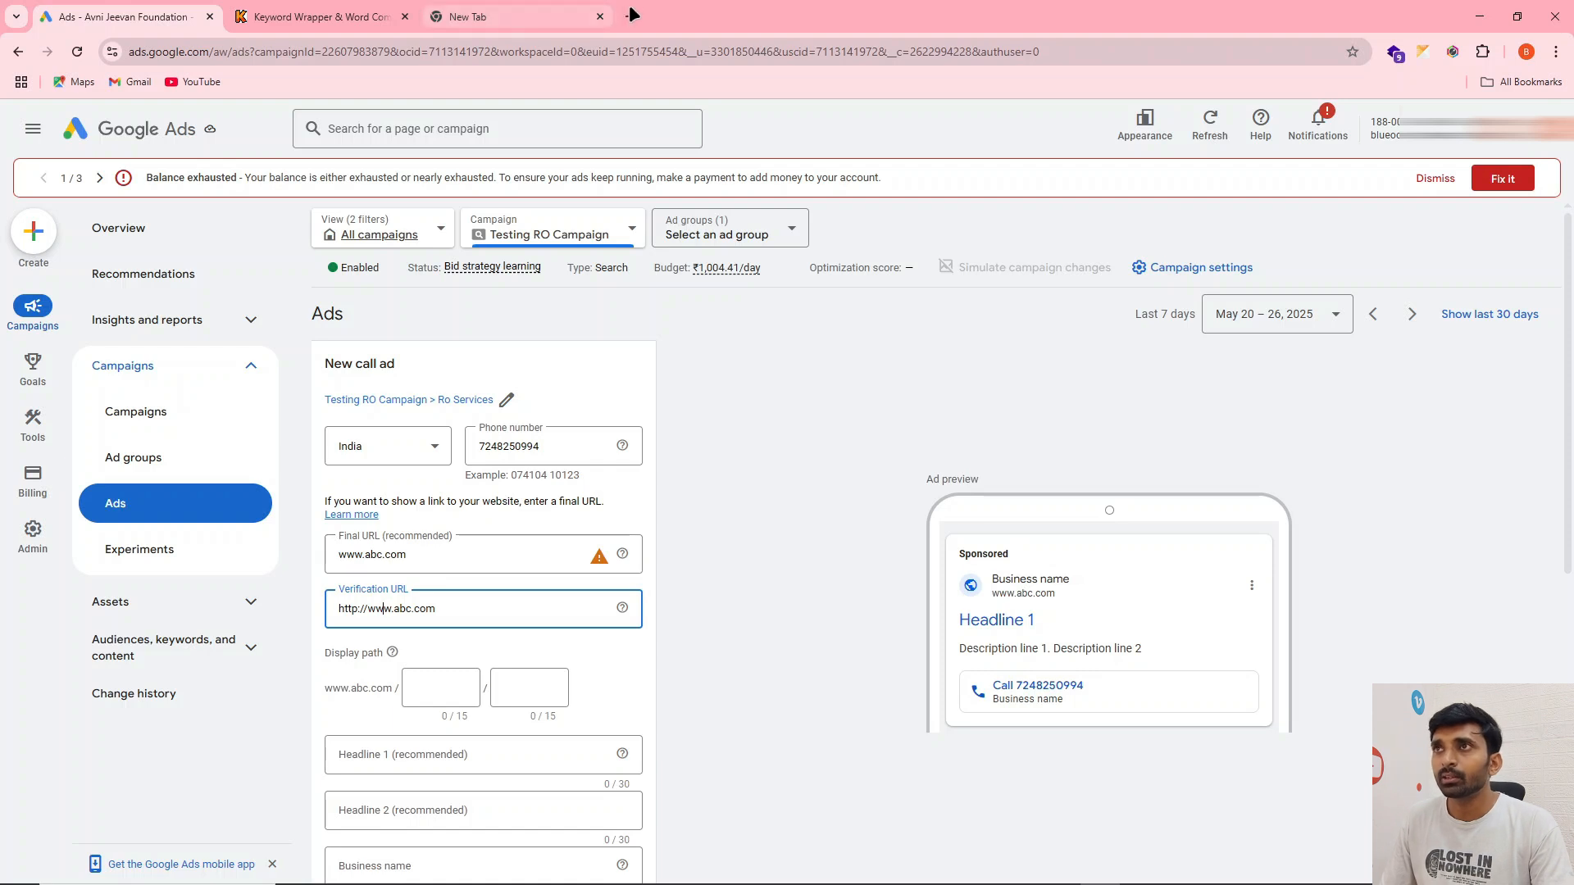
Open sites.google.com in the blank browser tab, then return to the Google Ads call ad form
type("sites")
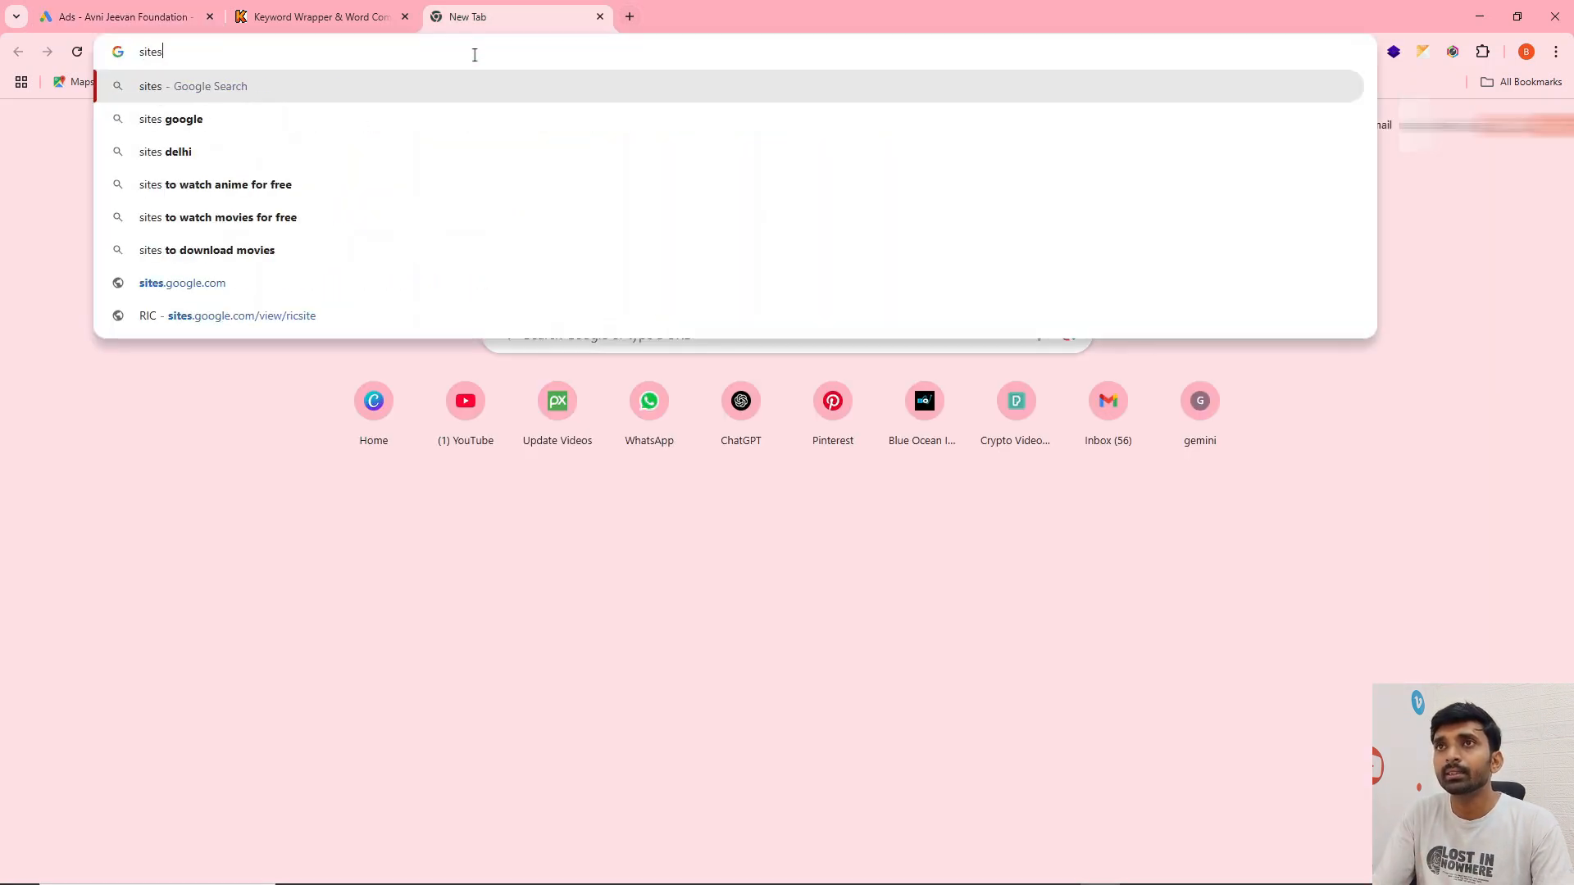
type(".google.com")
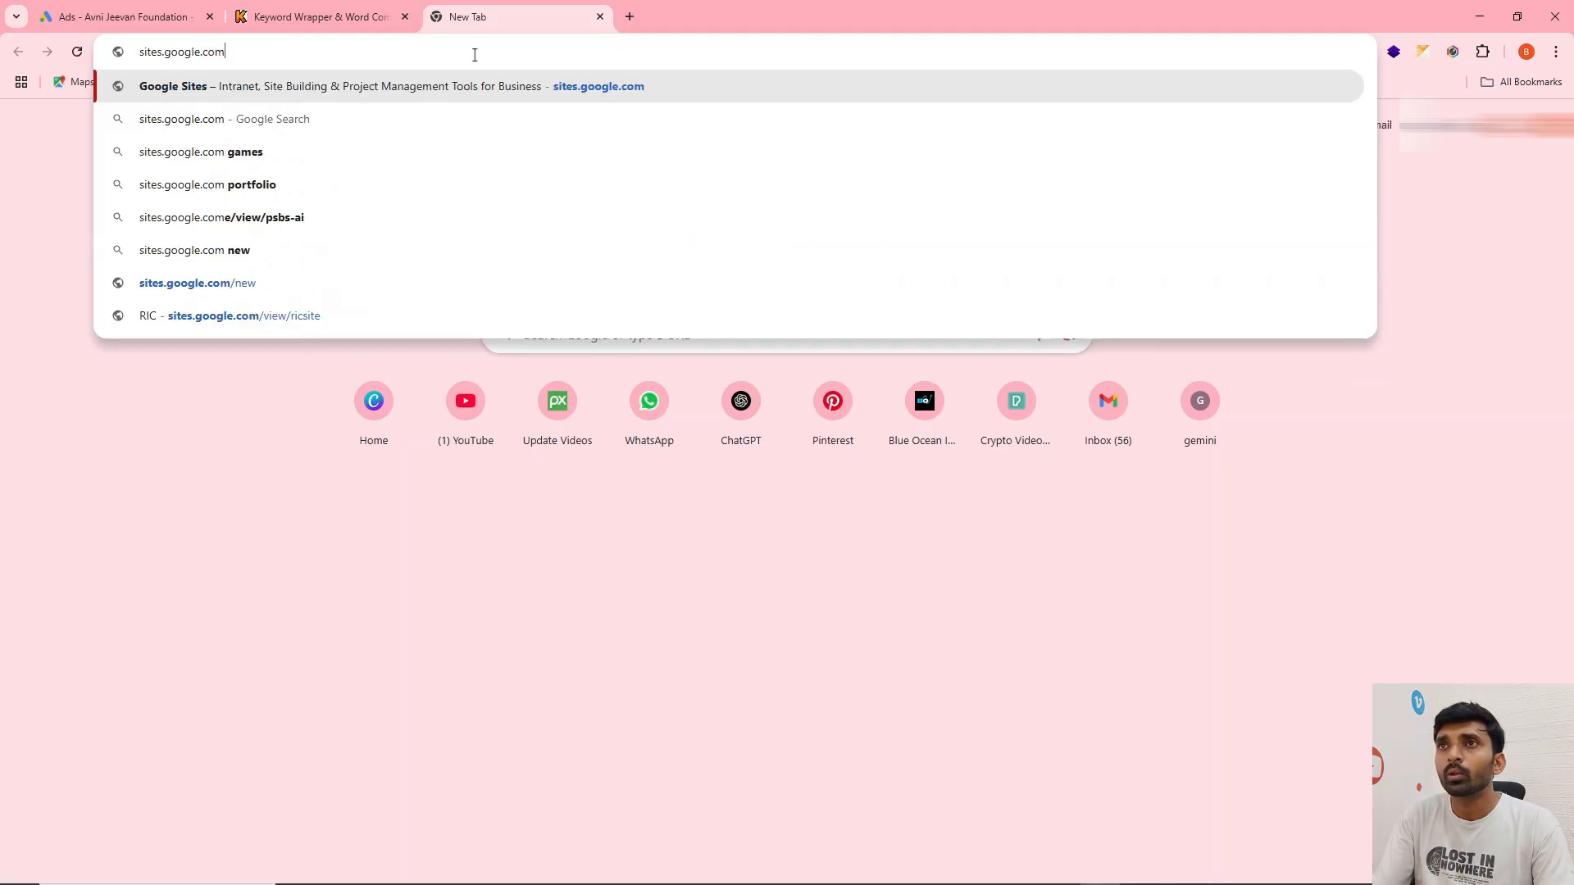
key("Return")
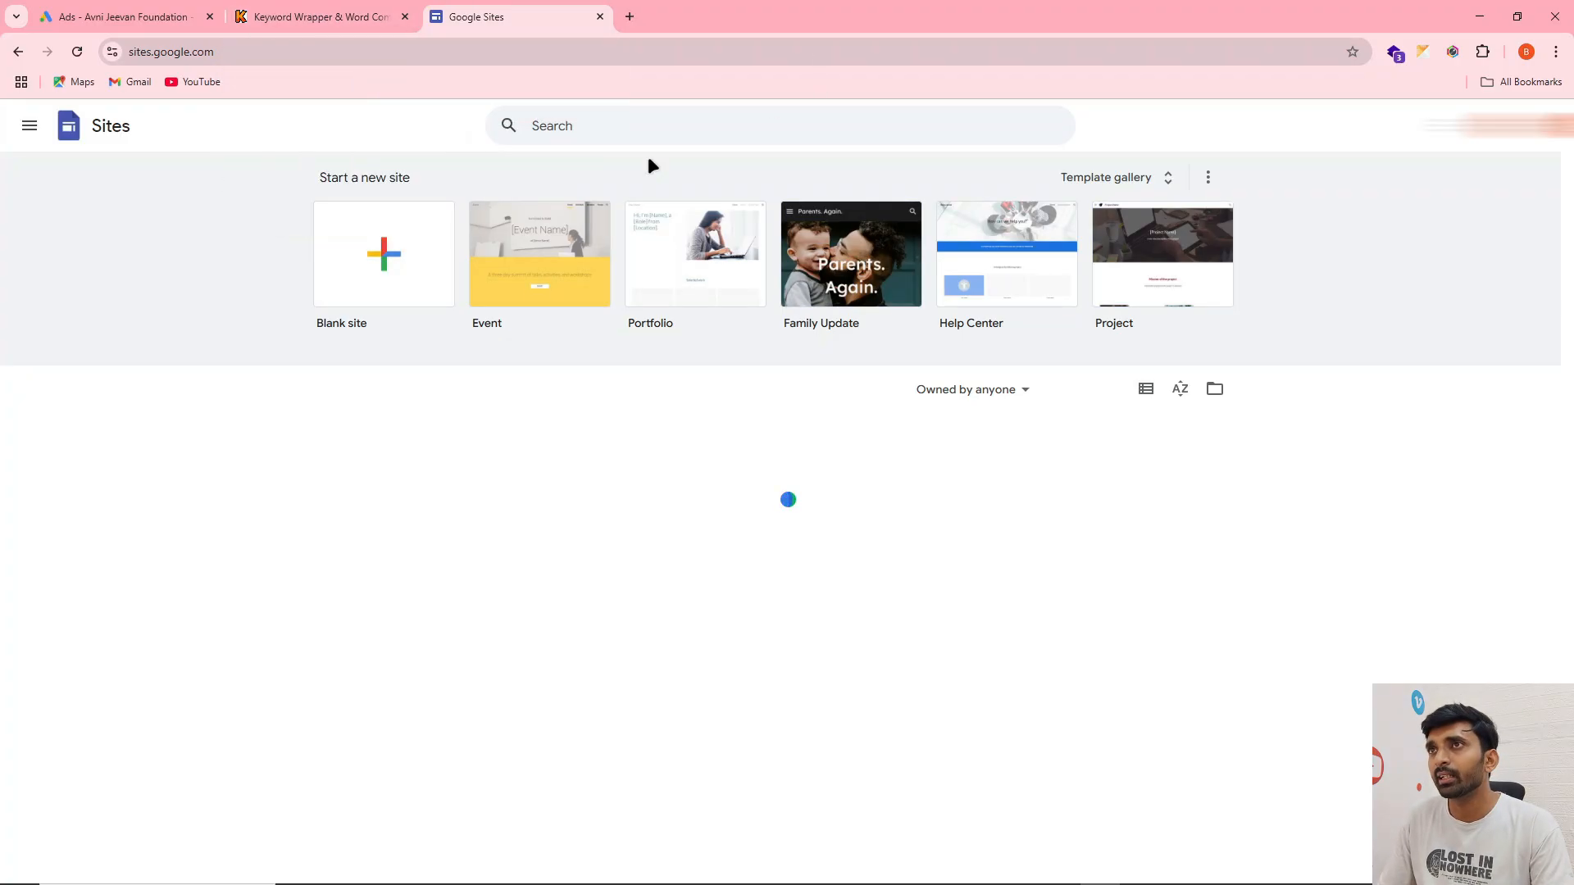
key("ctrl+shift+Tab")
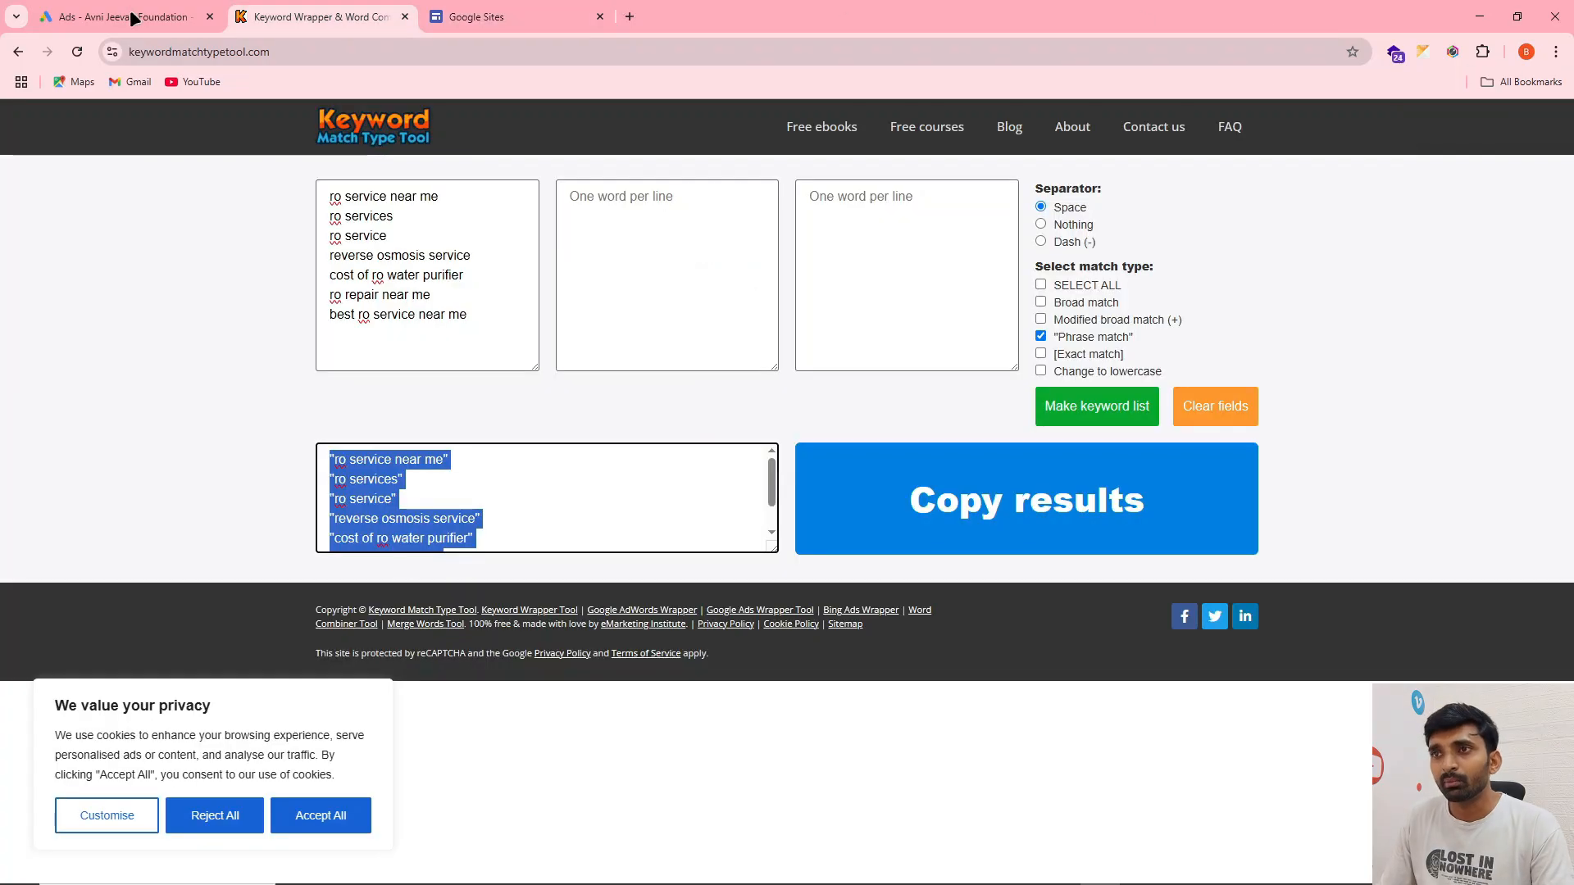
key("ctrl+shift+Tab")
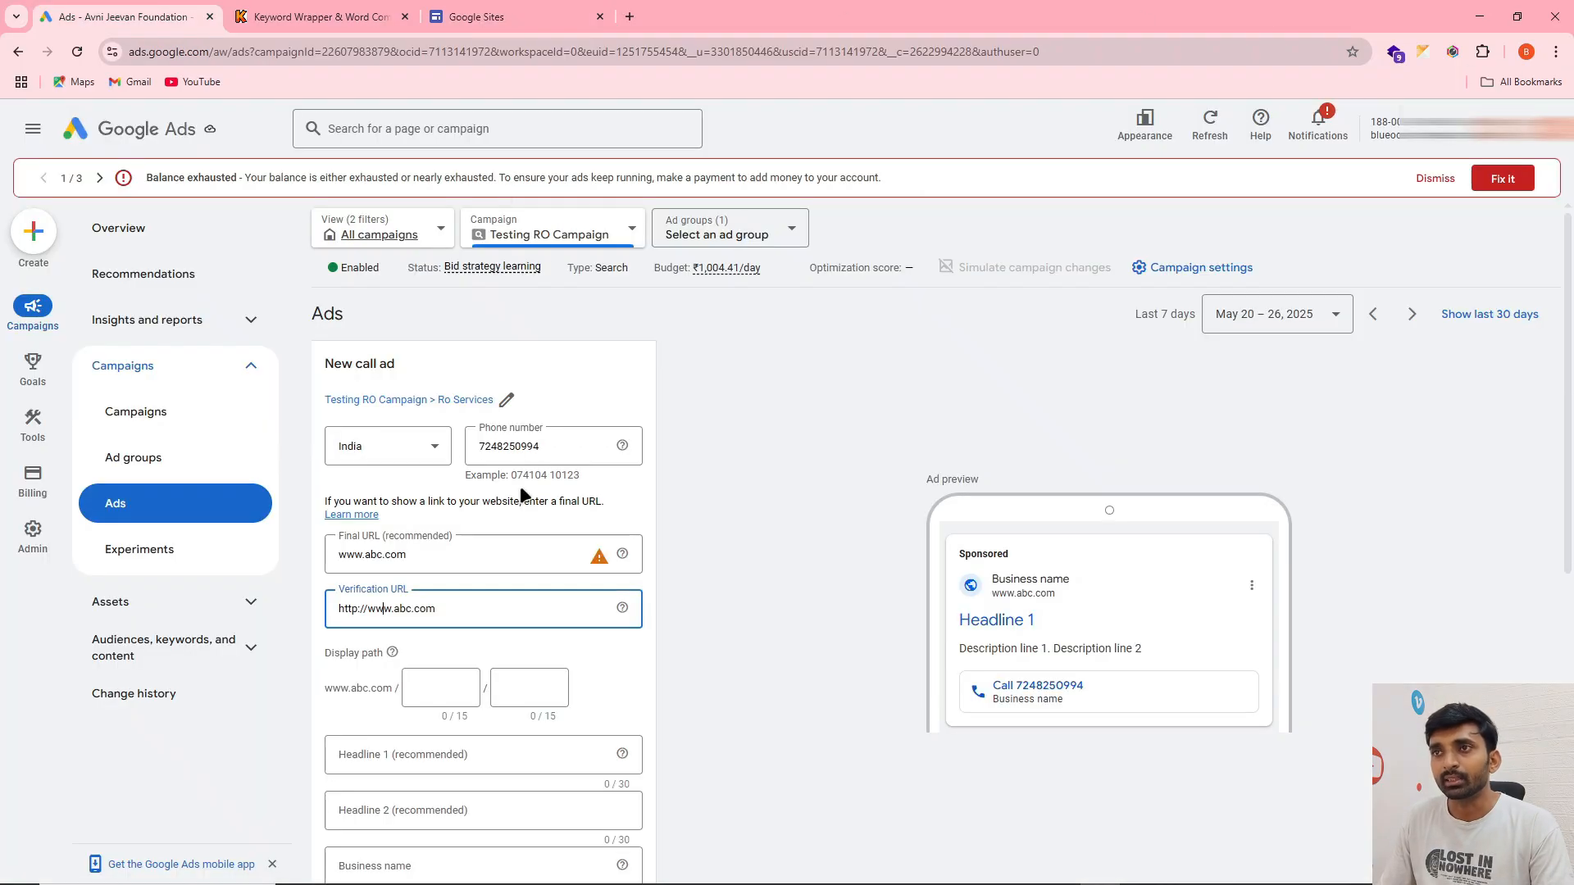
triple_click(423, 610)
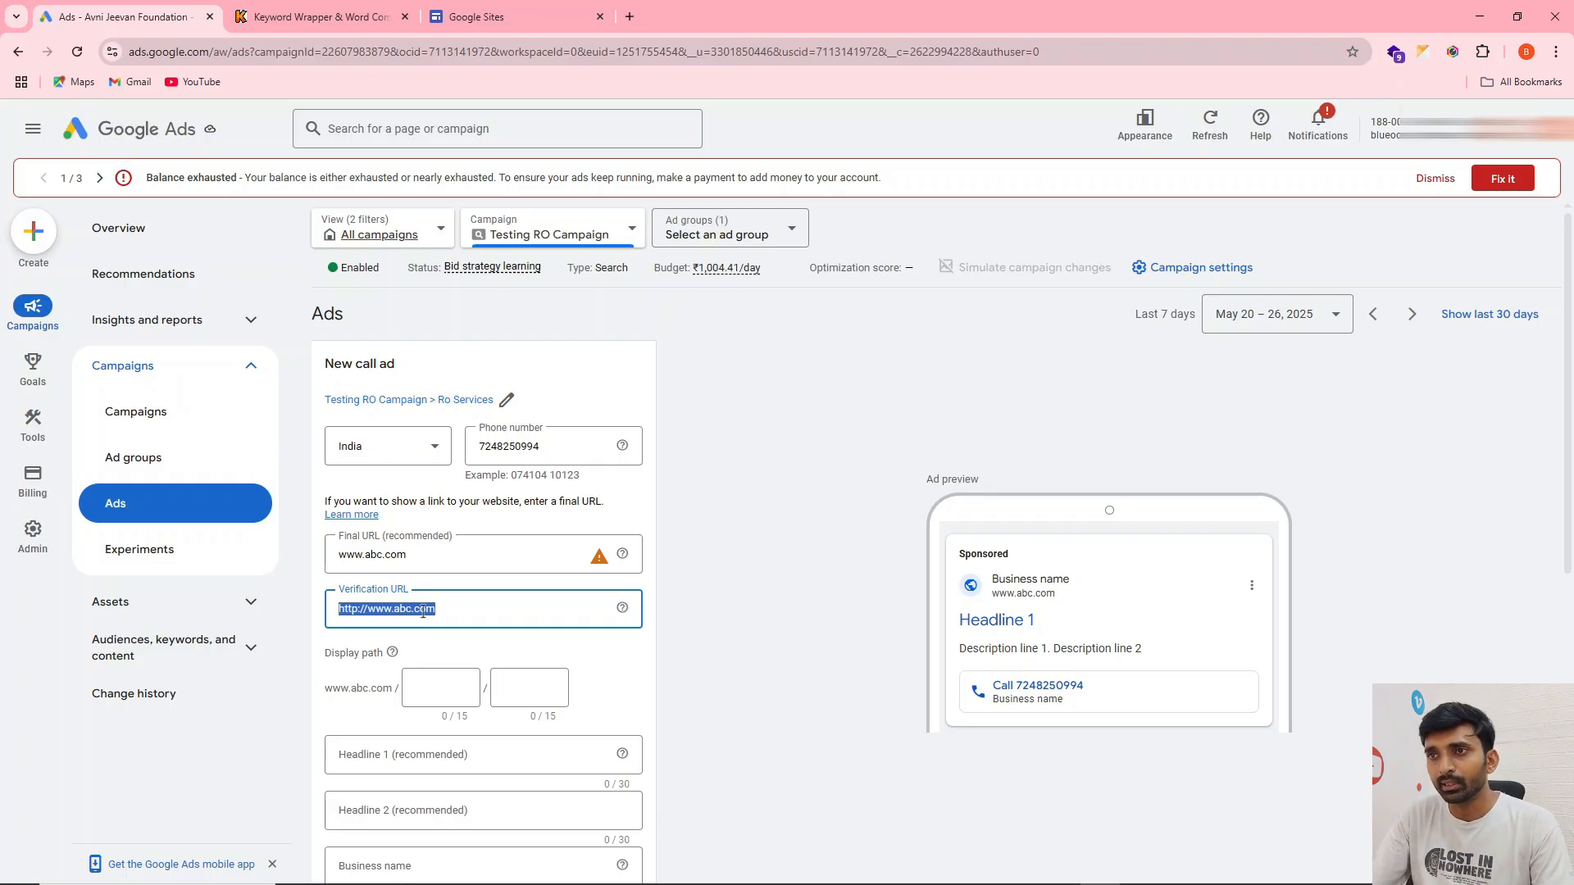
scroll(416, 541, "down", 1)
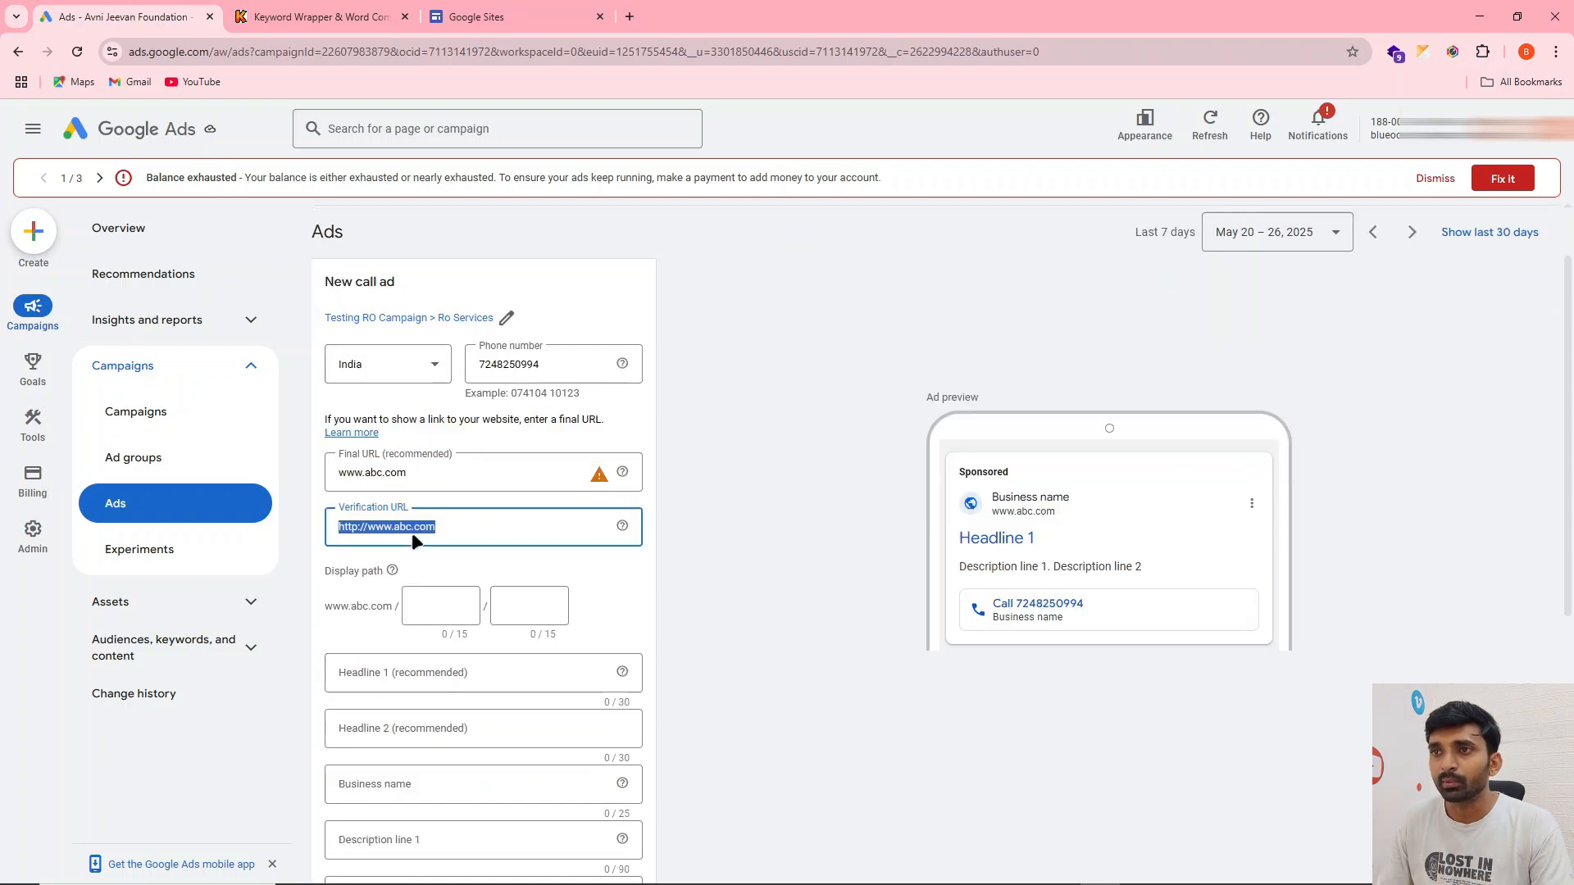
left_click(362, 537)
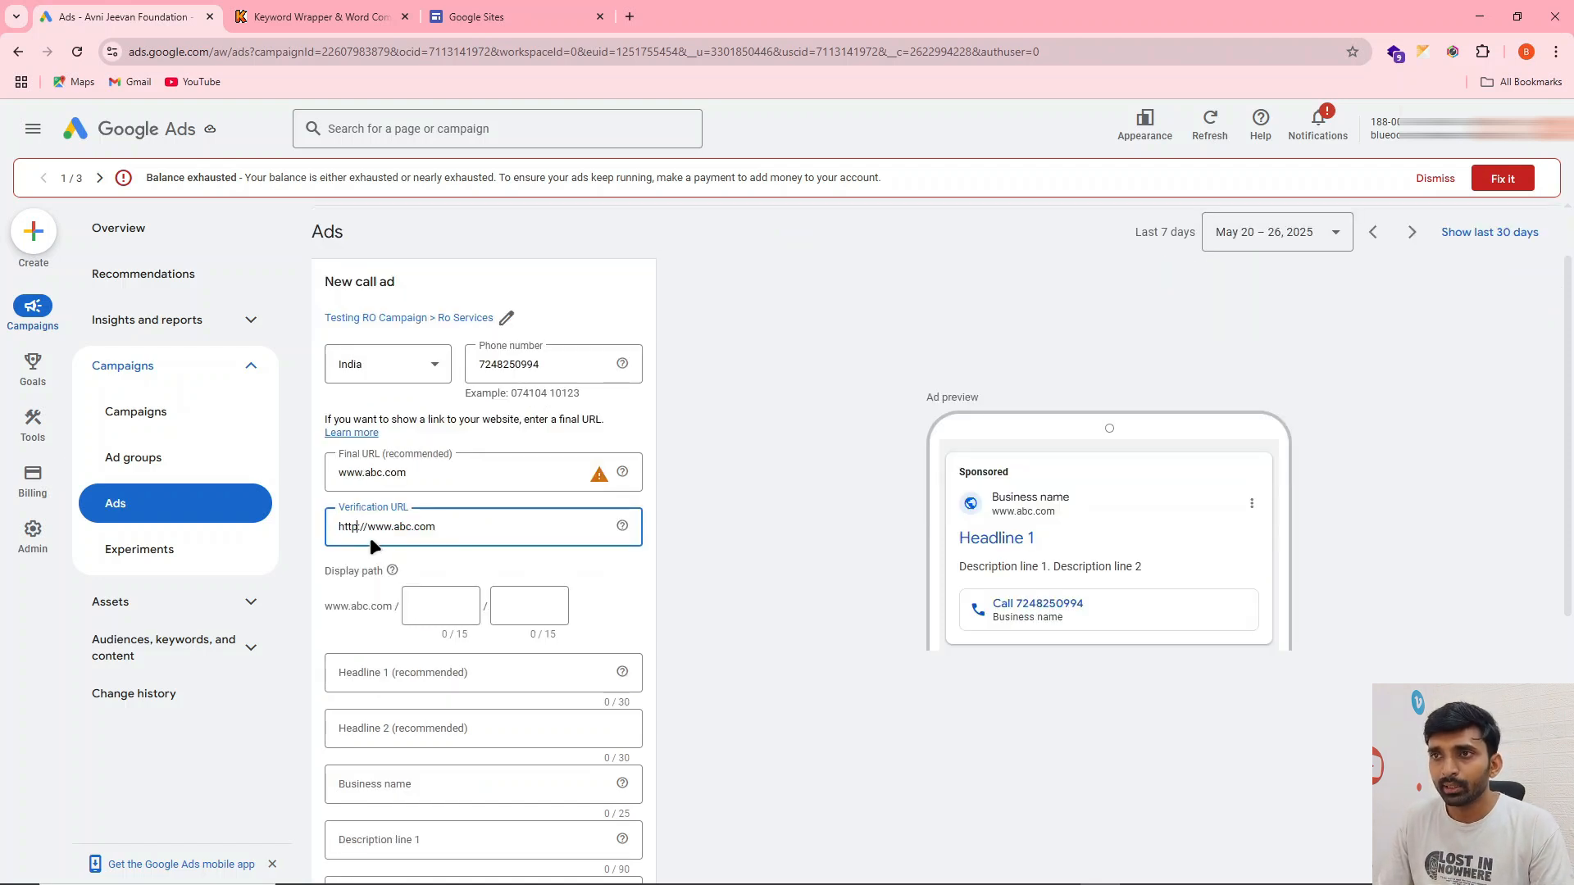
triple_click(360, 530)
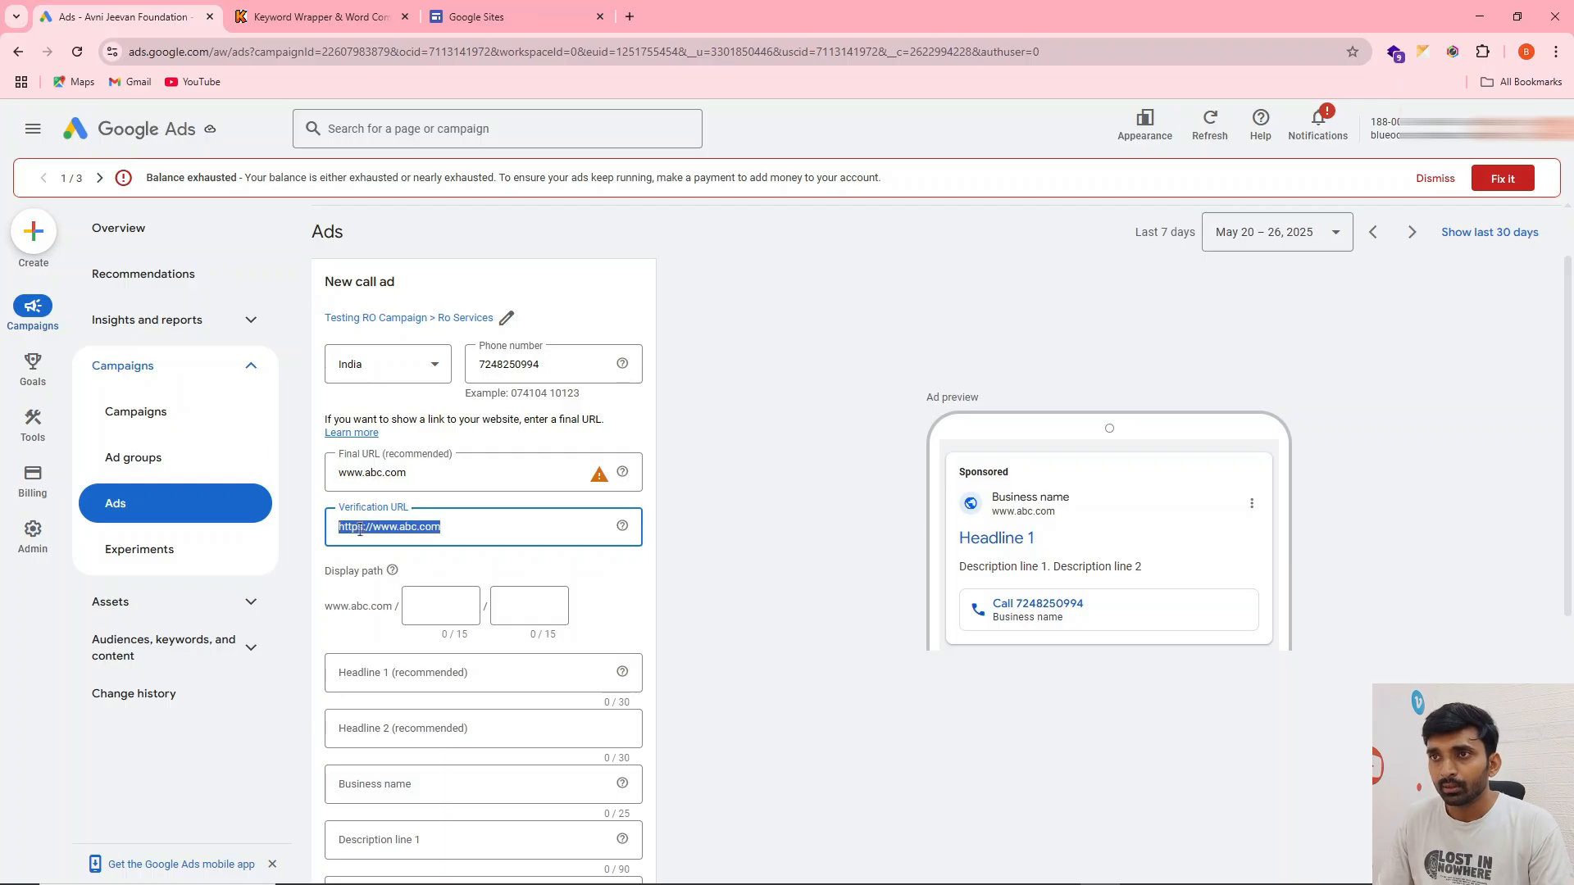
left_click(364, 472)
double_click(365, 472)
left_click(364, 472)
triple_click(365, 472)
type("https://www.abc.com")
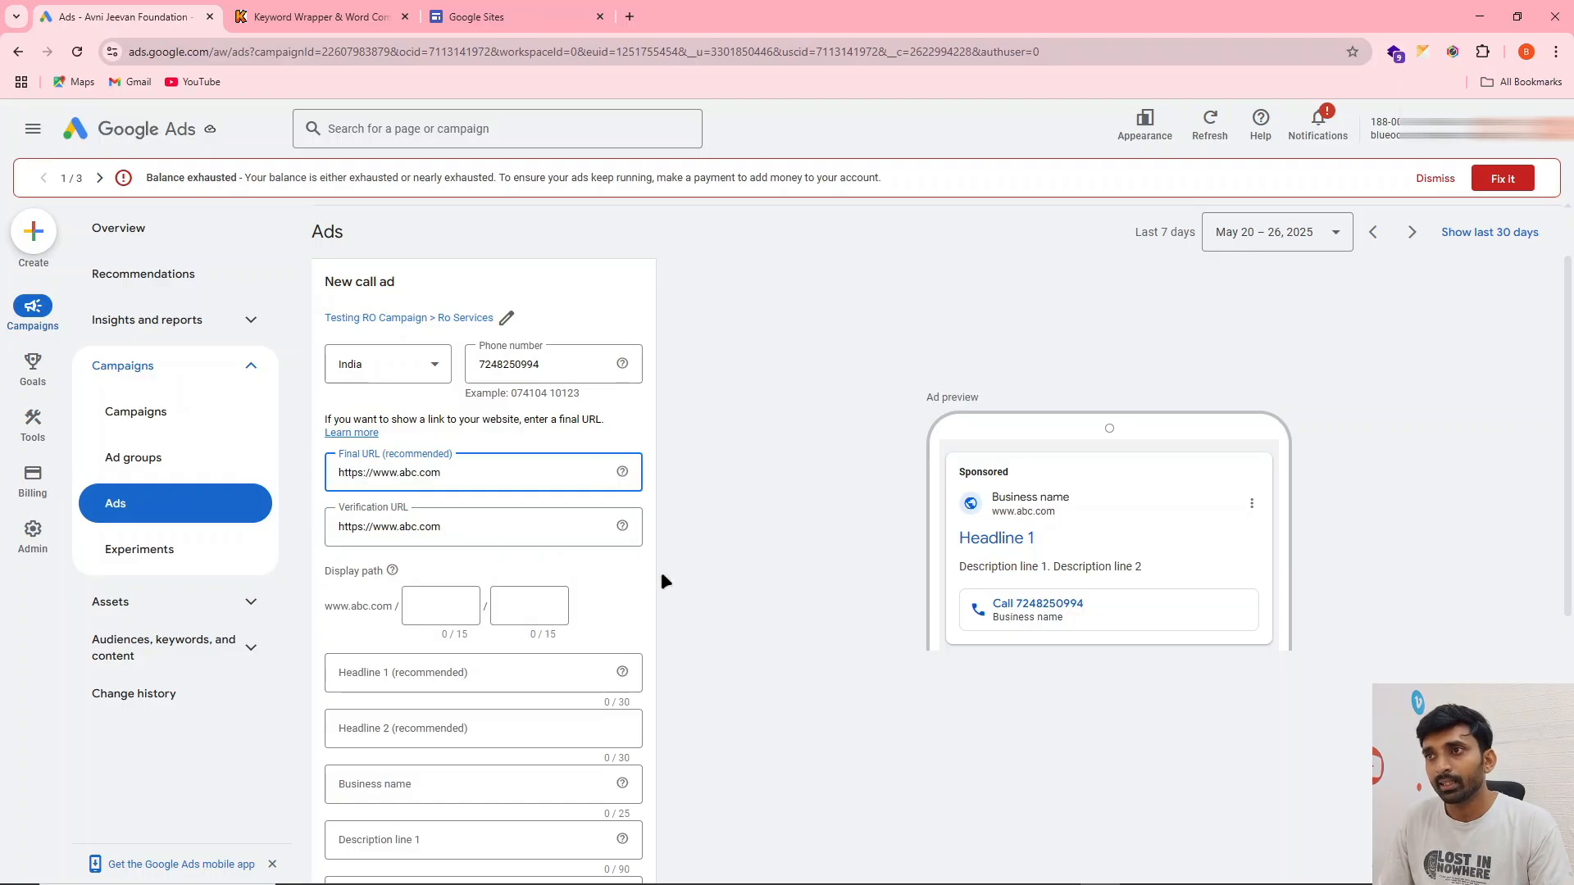
Enter "Ro Sevices In Delhi" as the call ad's headline 1
scroll(439, 548, "down", 3)
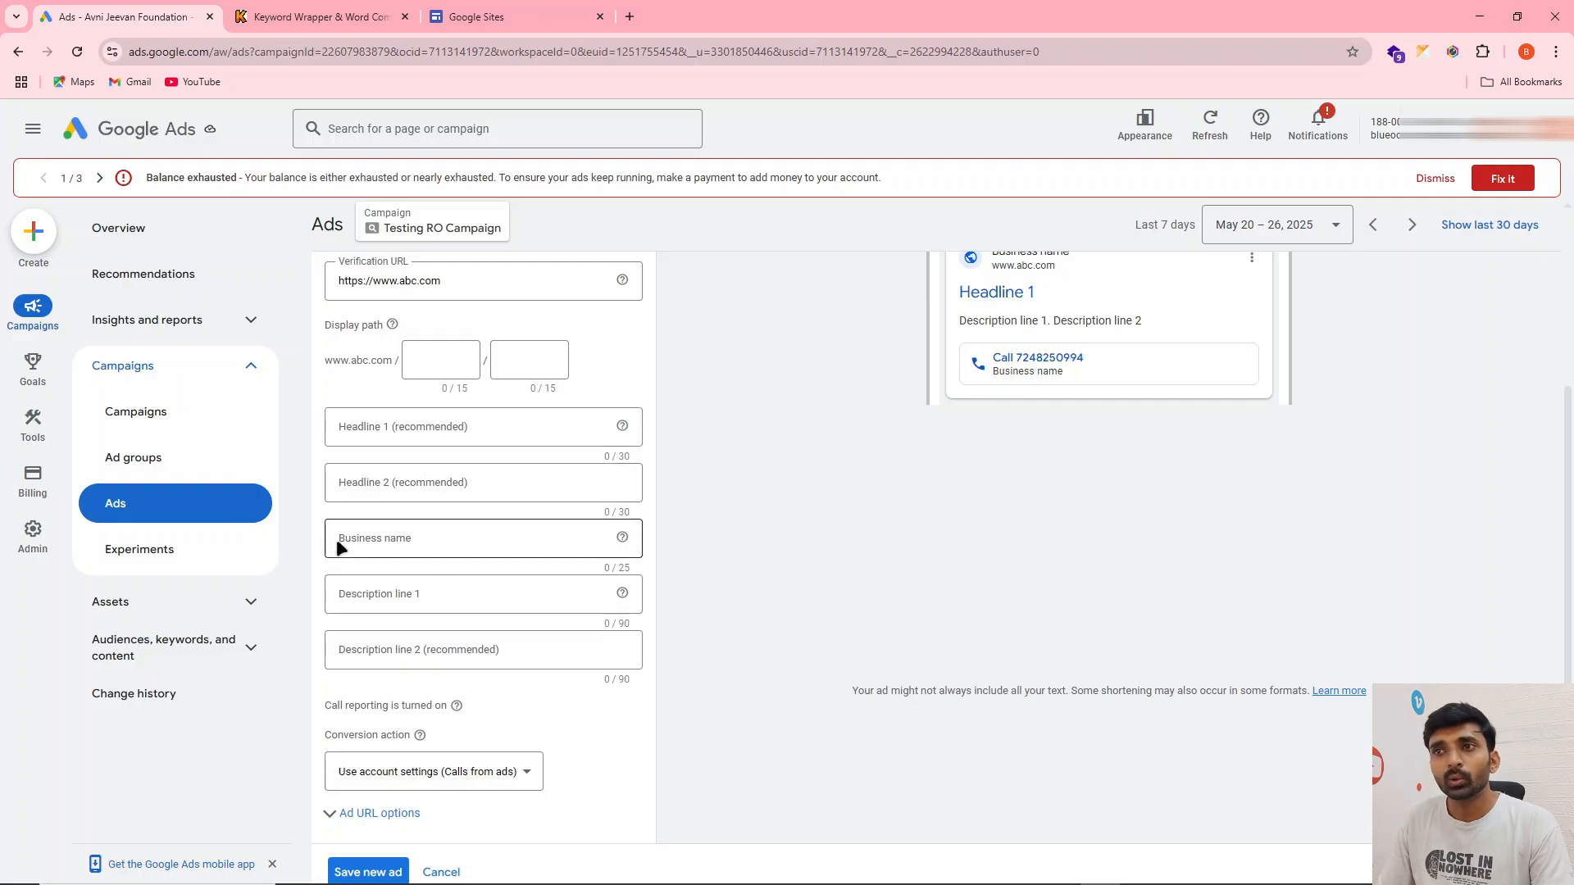
scroll(640, 504, "down", 2)
scroll(485, 538, "up", 2)
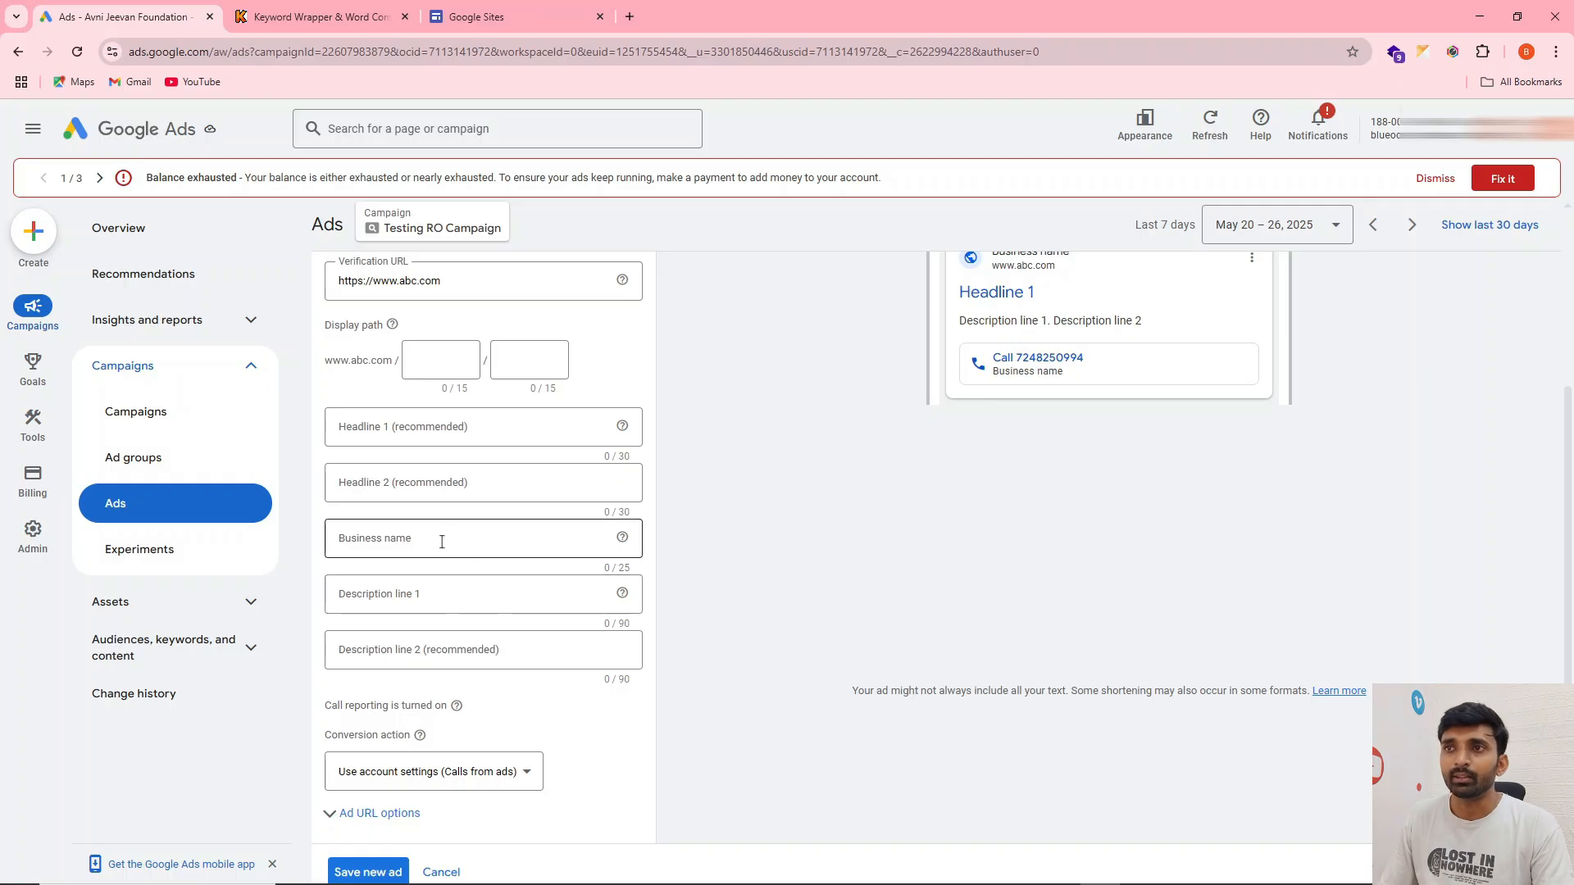
left_click(447, 439)
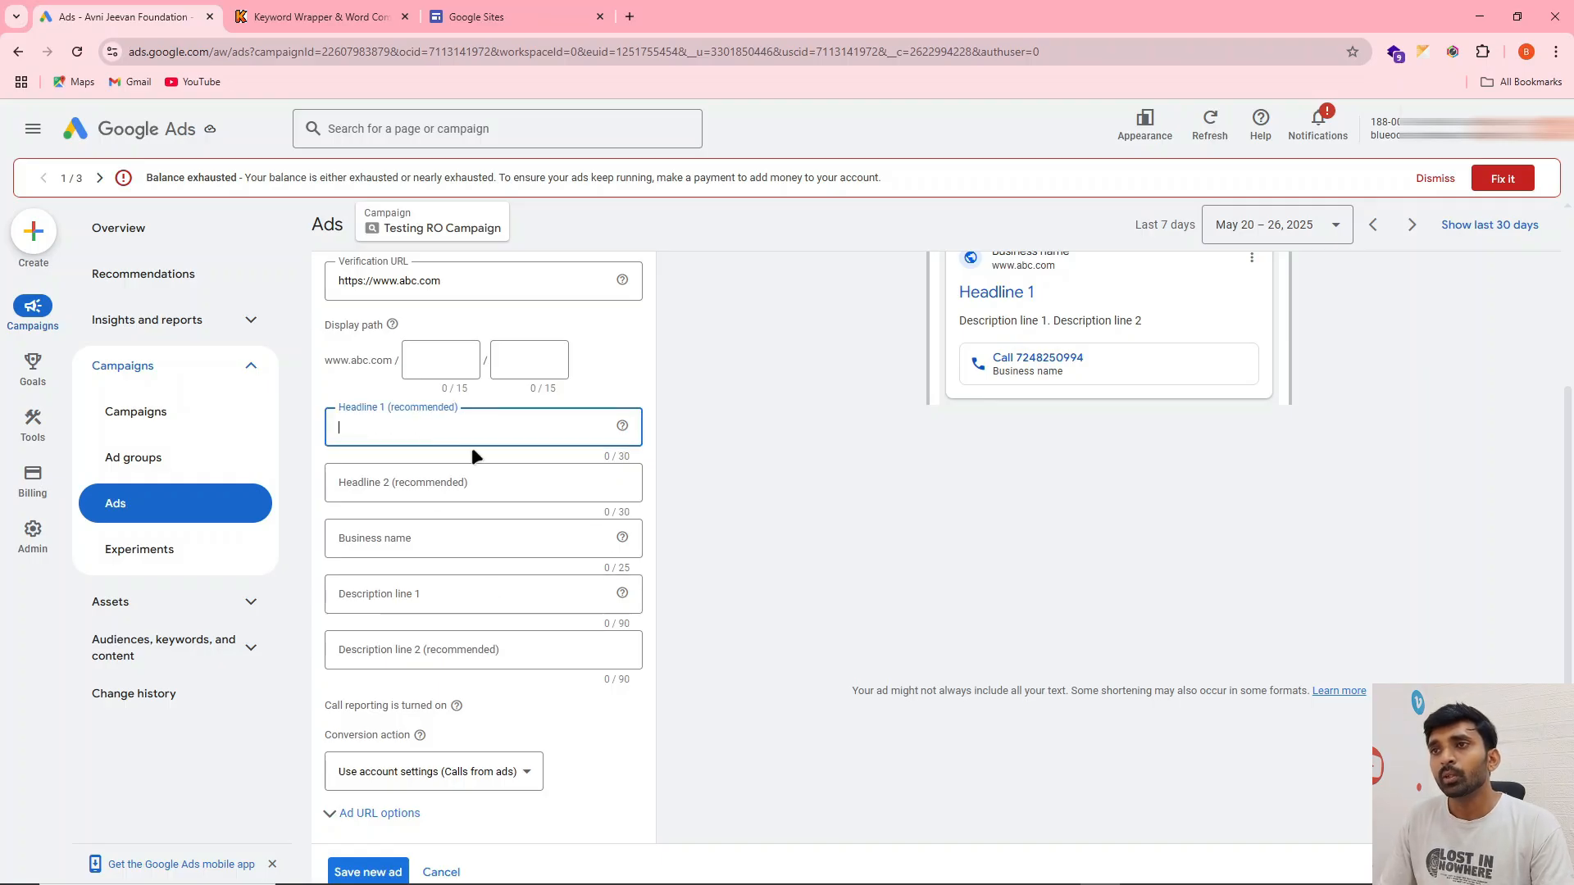
type("Ro Sevices")
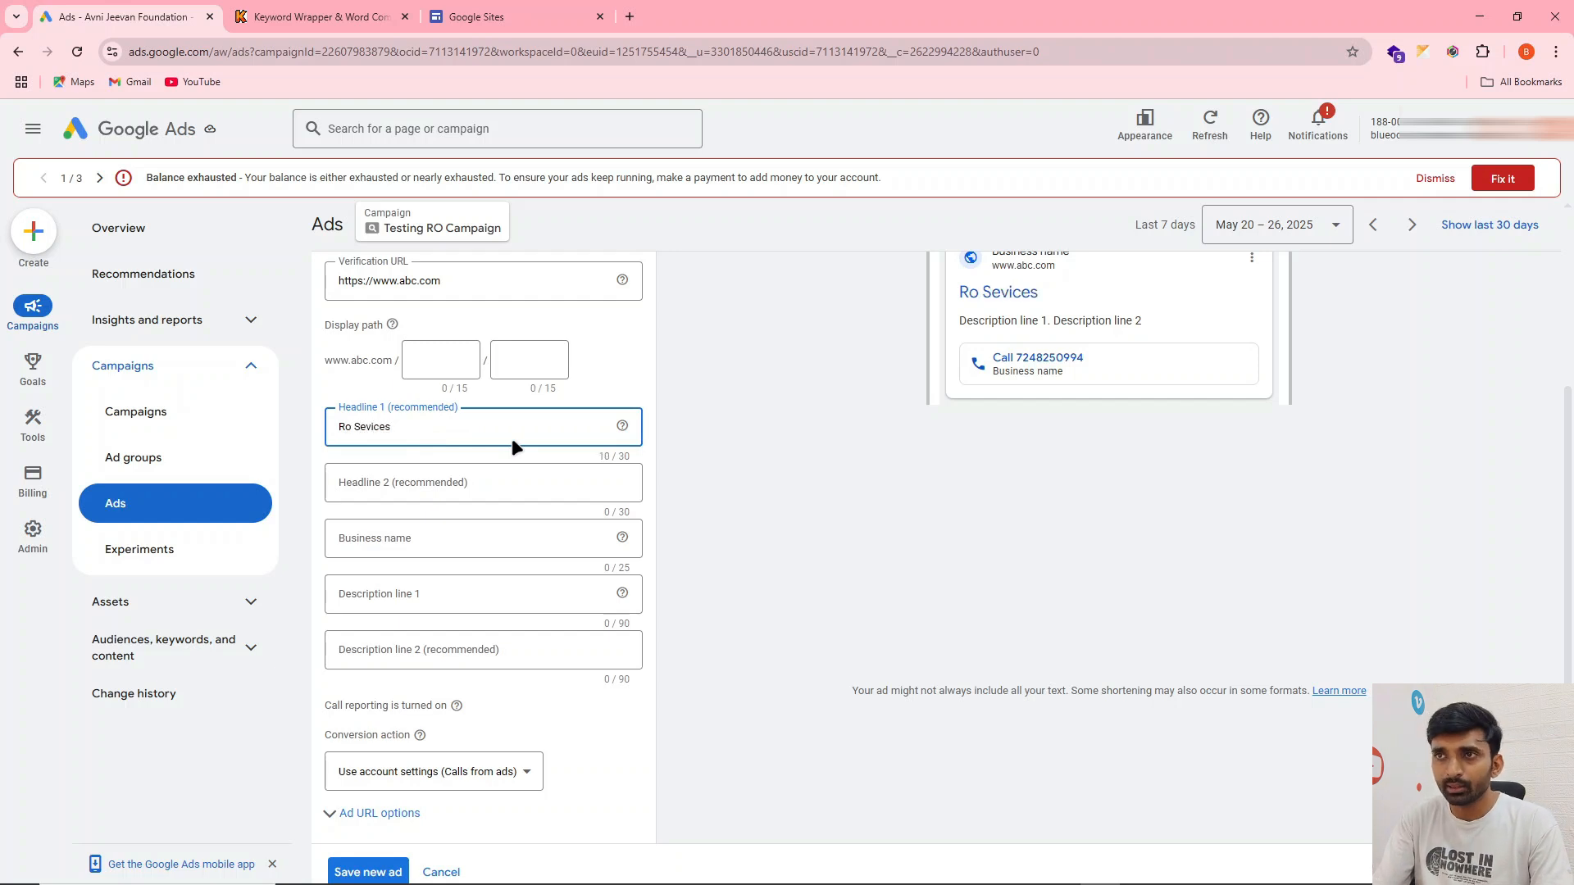
type(" Neas")
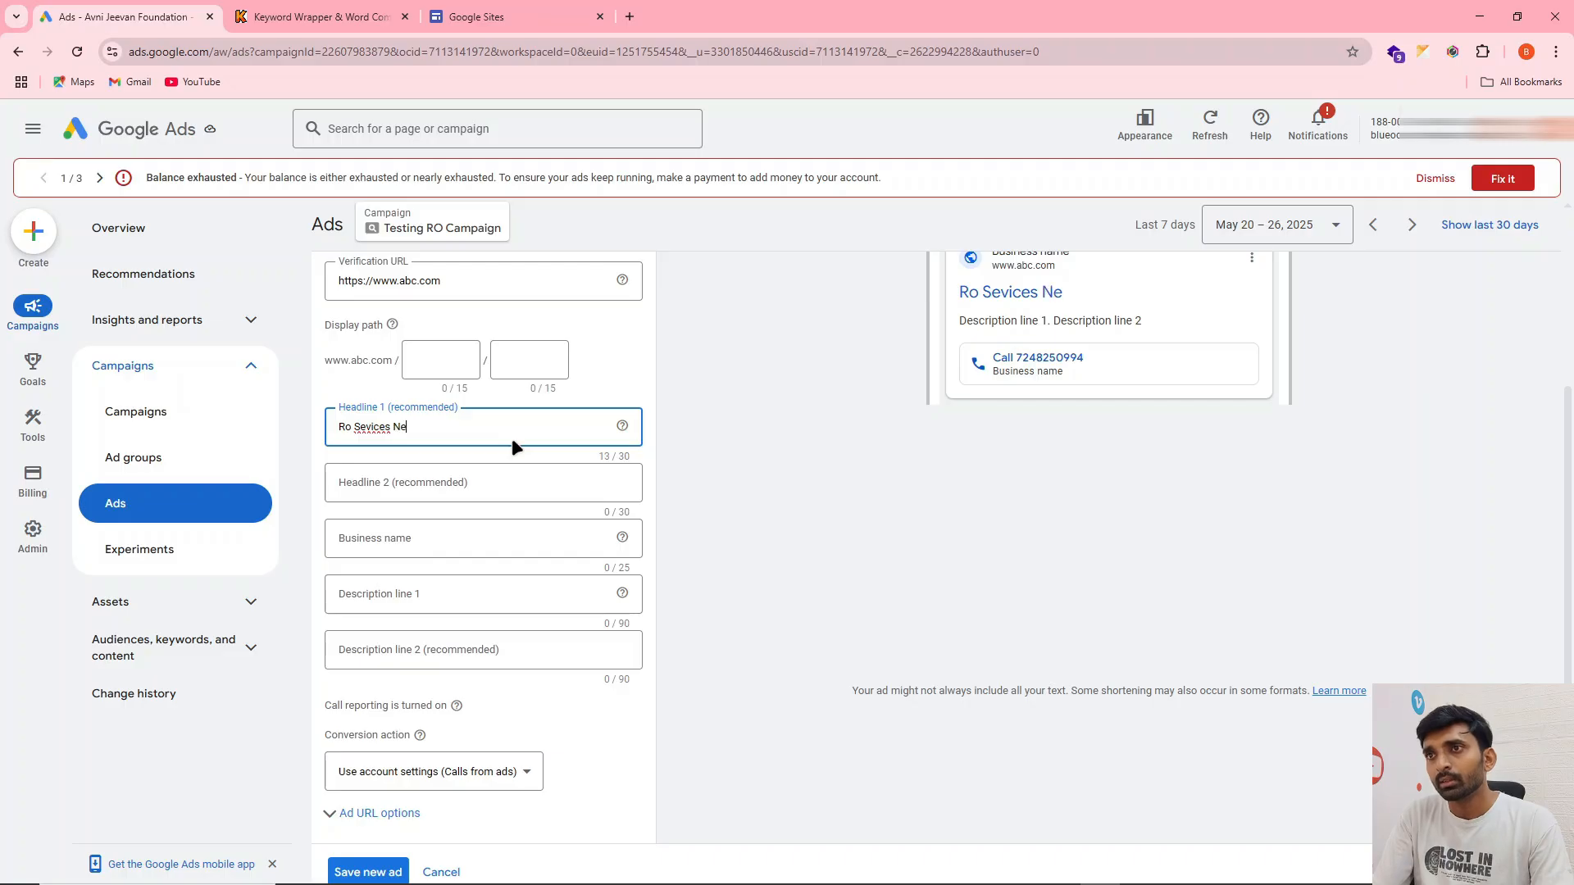
key("BackSpace")
key("BackSpace")
key("BackSpace")
type("In Delhi")
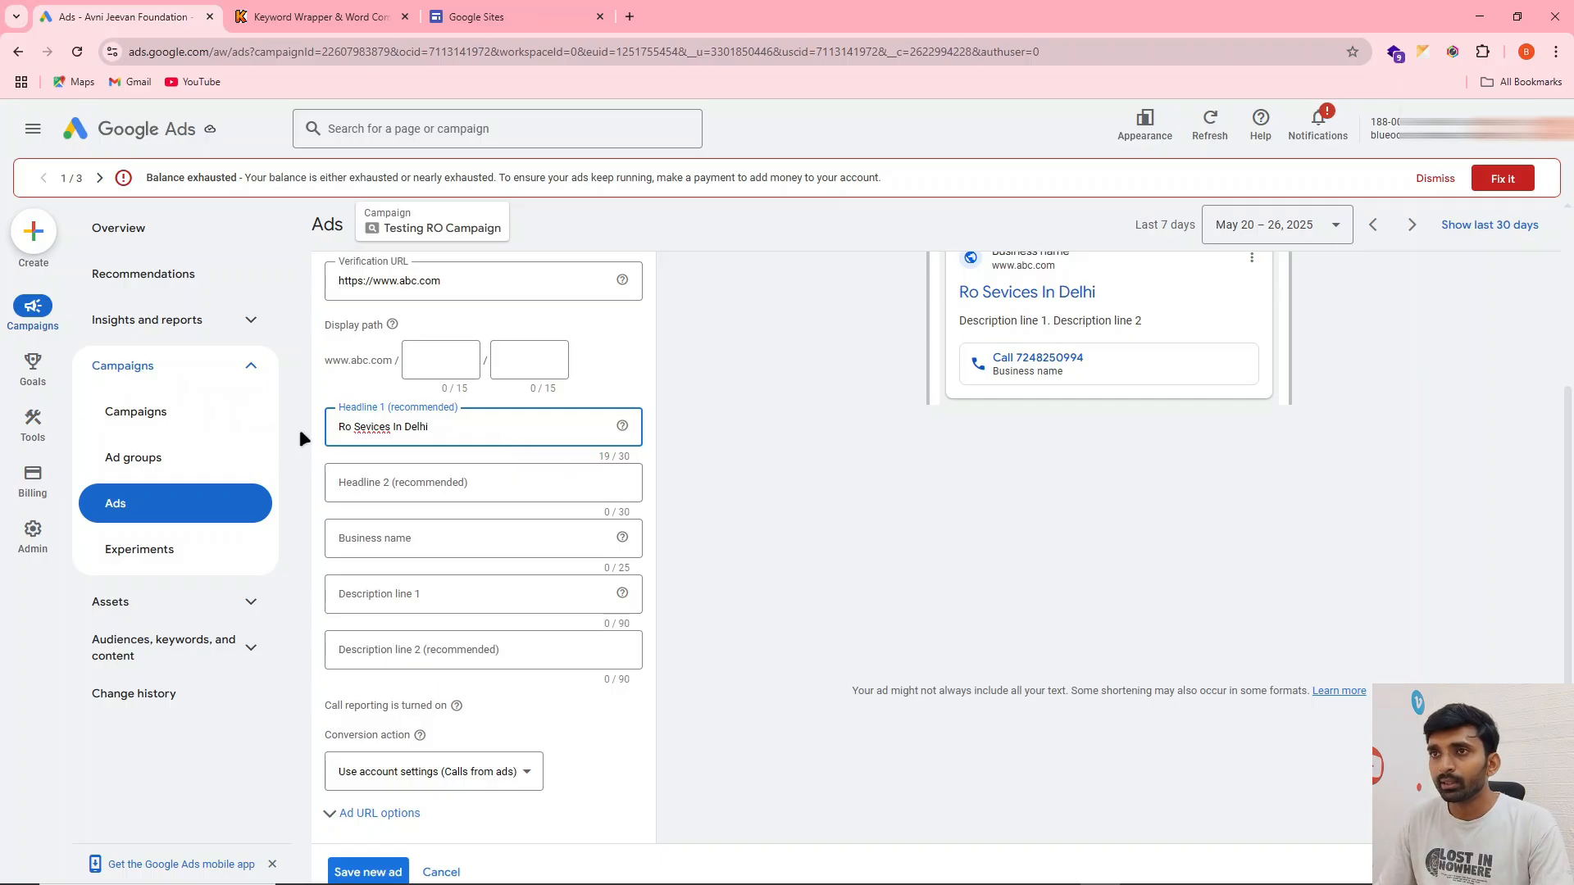
Add the word "Budget" at the beginning of headline 1
left_click(339, 426)
type("Budg")
type("et")
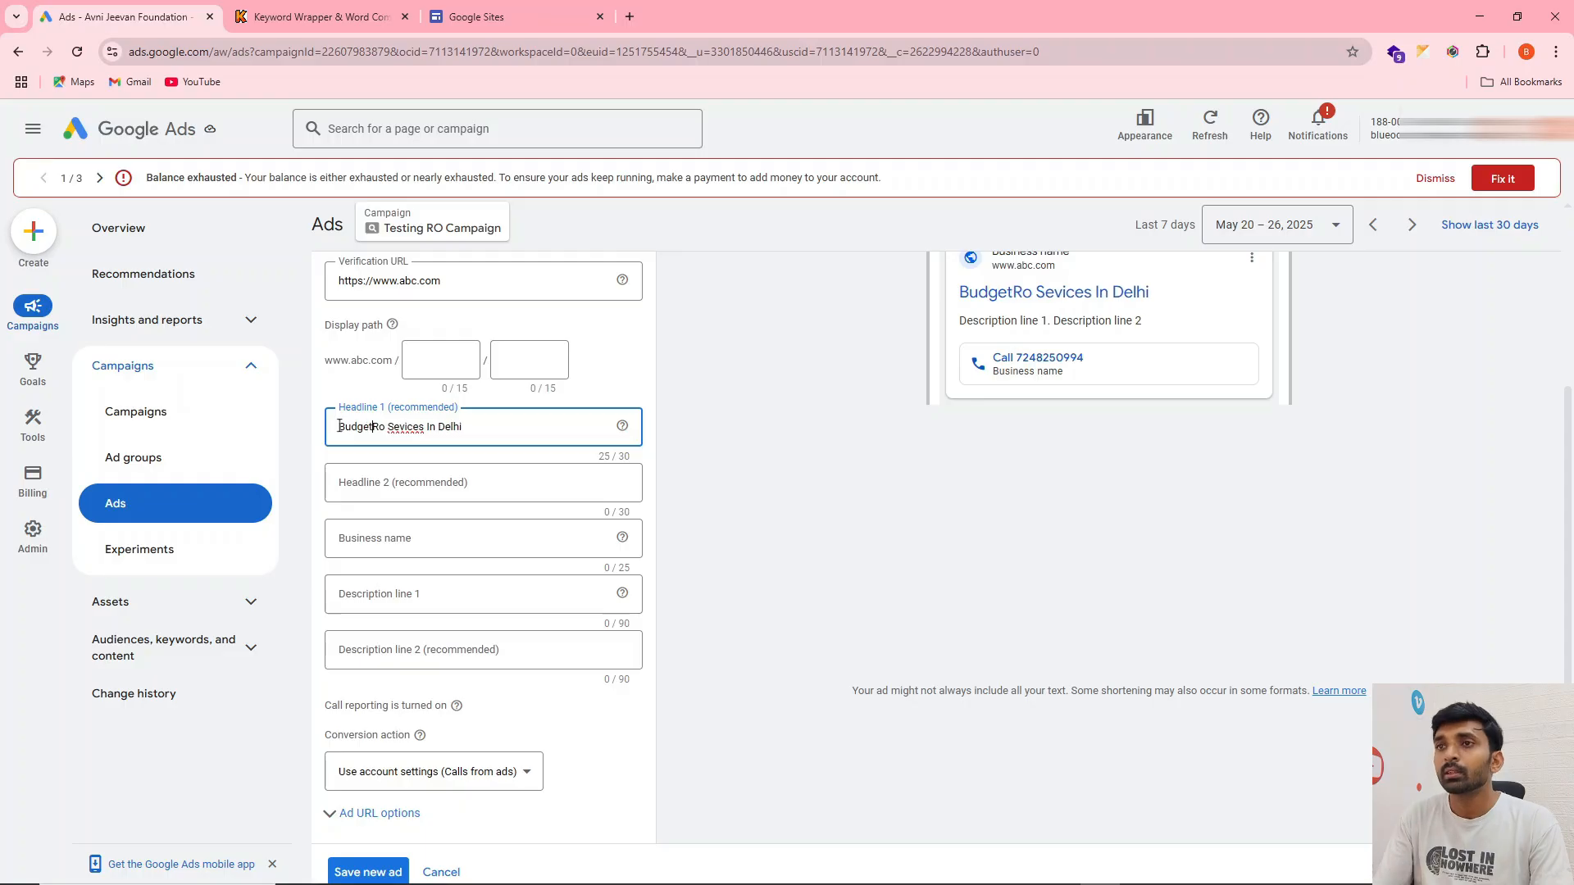
Enter "25% Off Today | Call Now" as the call ad's headline 2
left_click(371, 483)
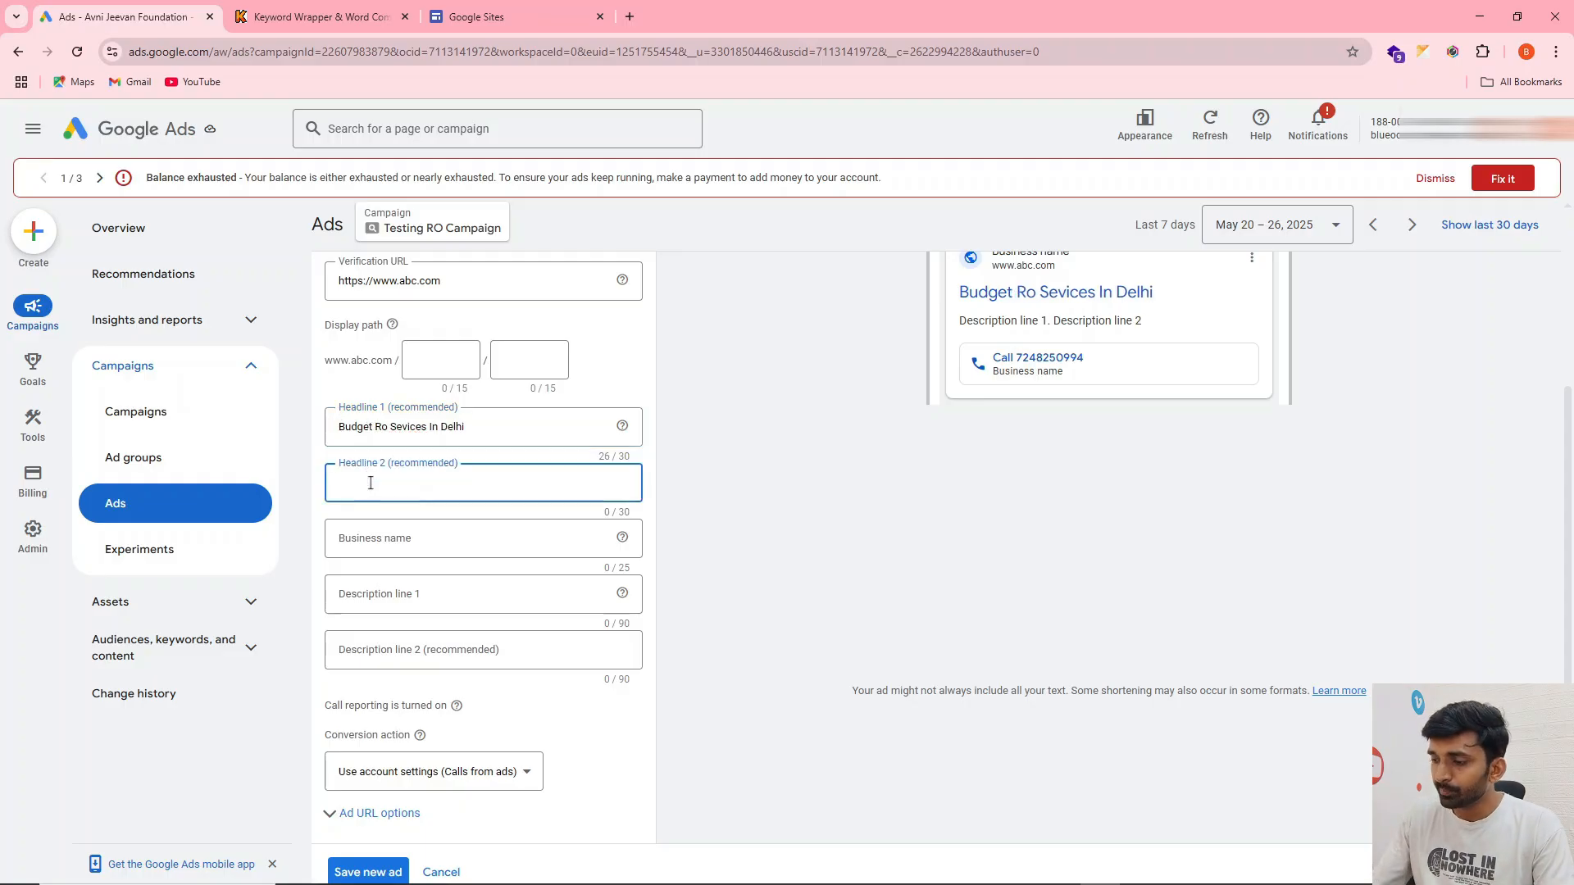
type("25%")
type(" P")
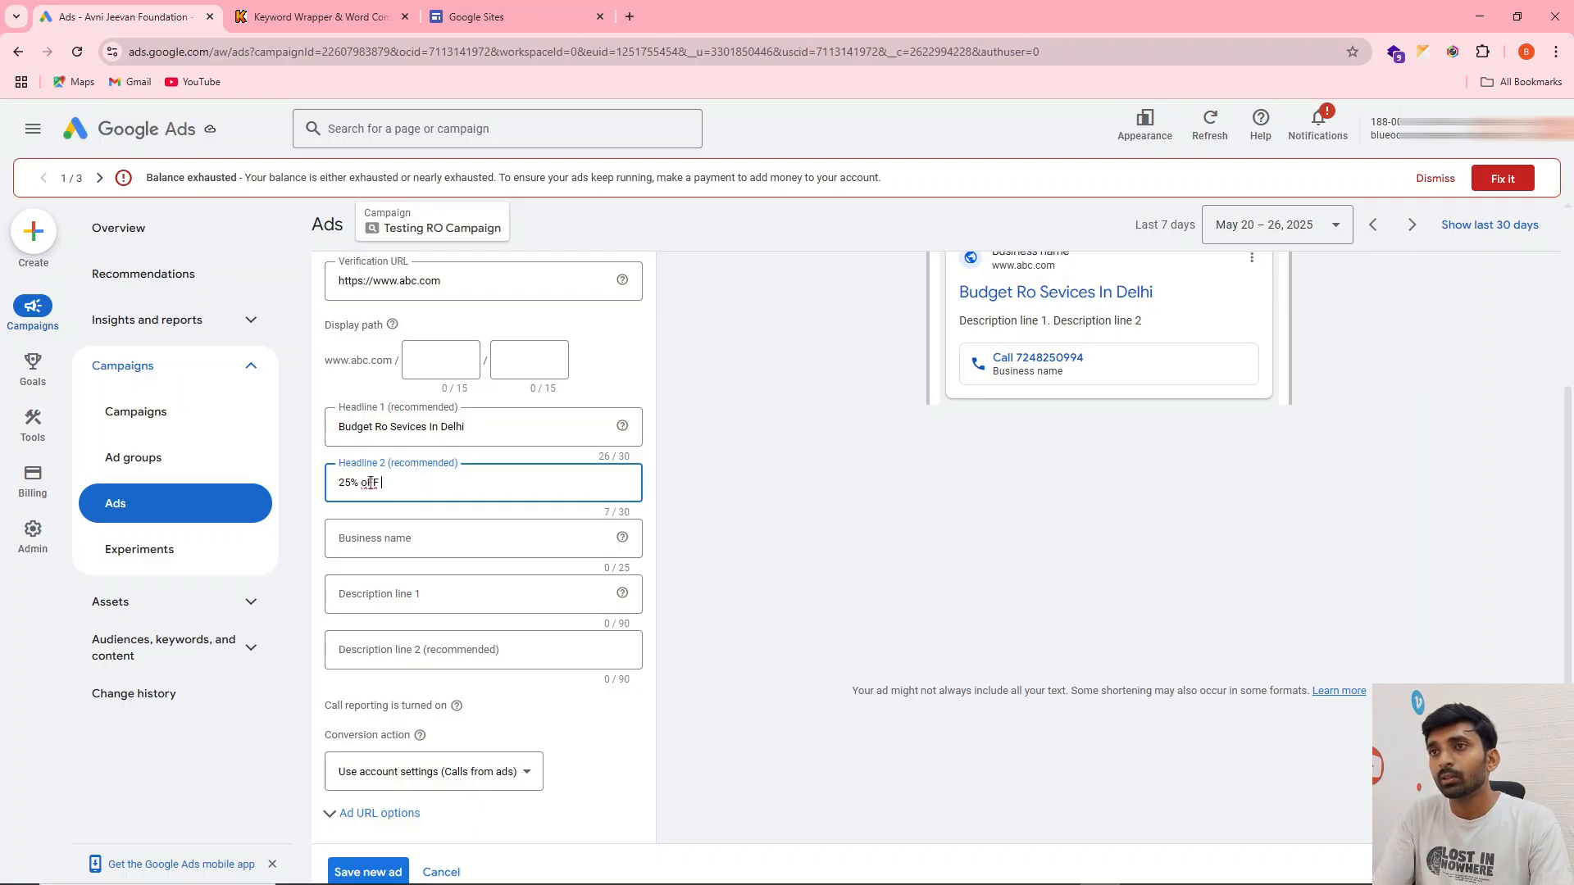
type("ff Today |")
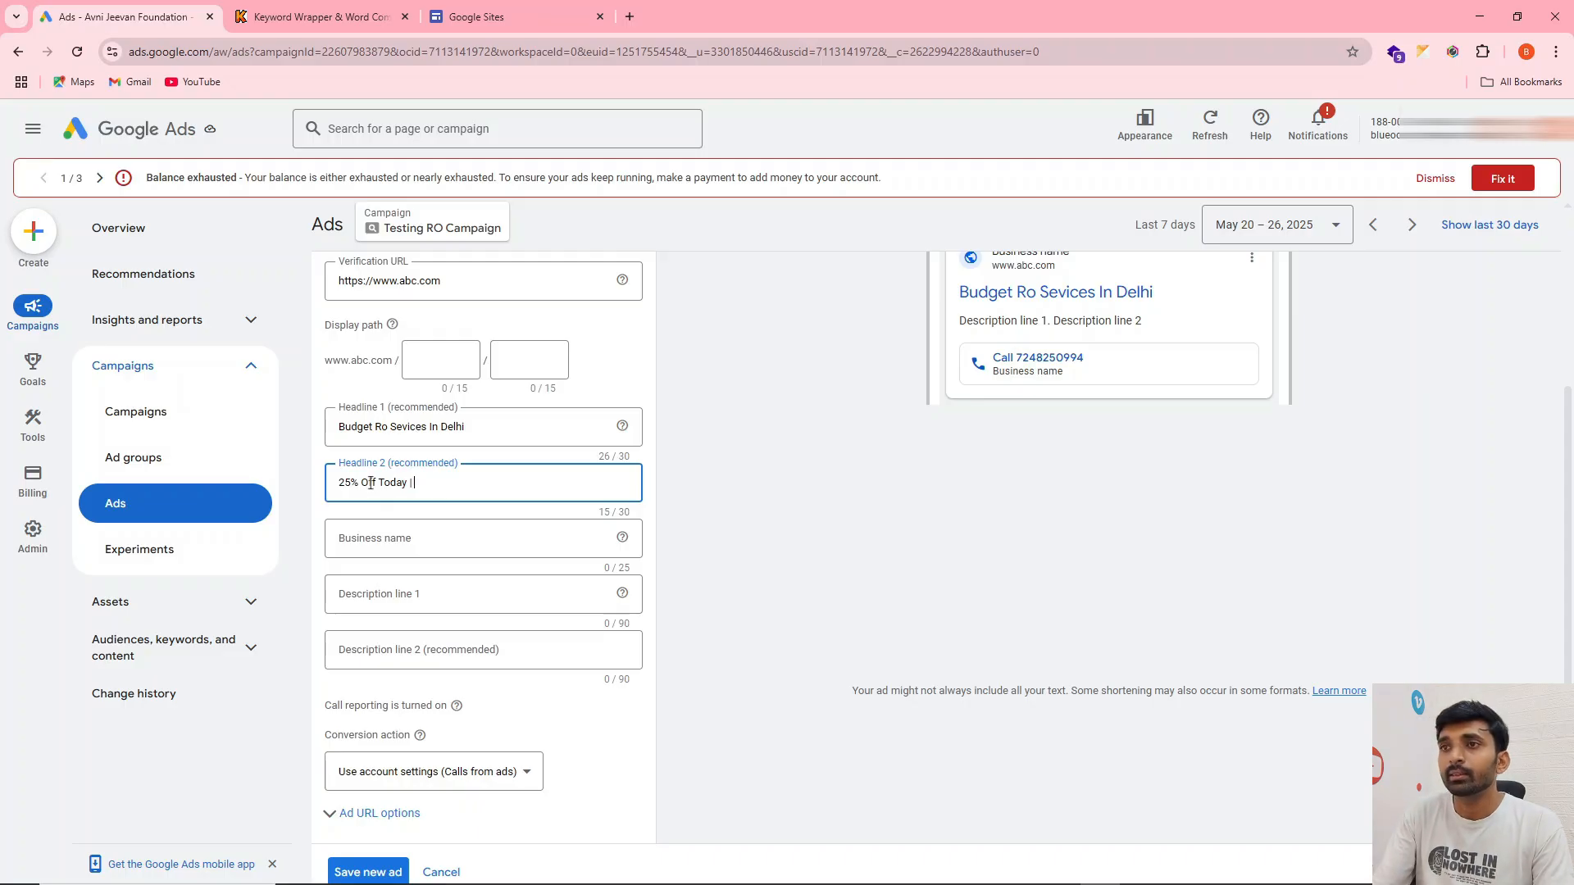
type("Now")
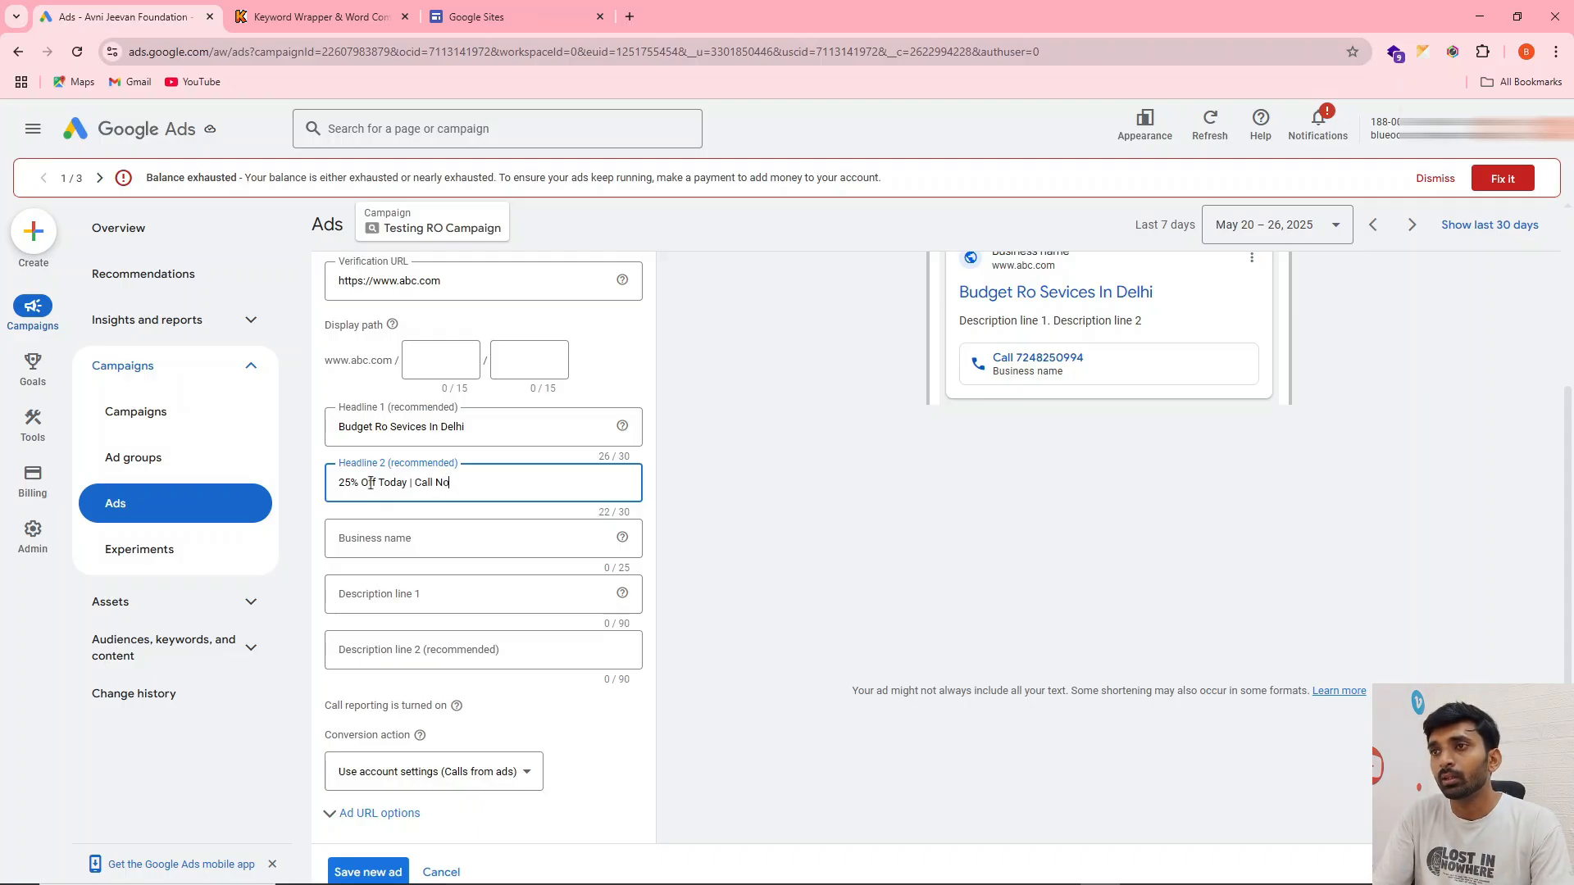
Set the call ad's business name to "Blue Ocean", trimming the rest of the autofilled company name
left_click(386, 537)
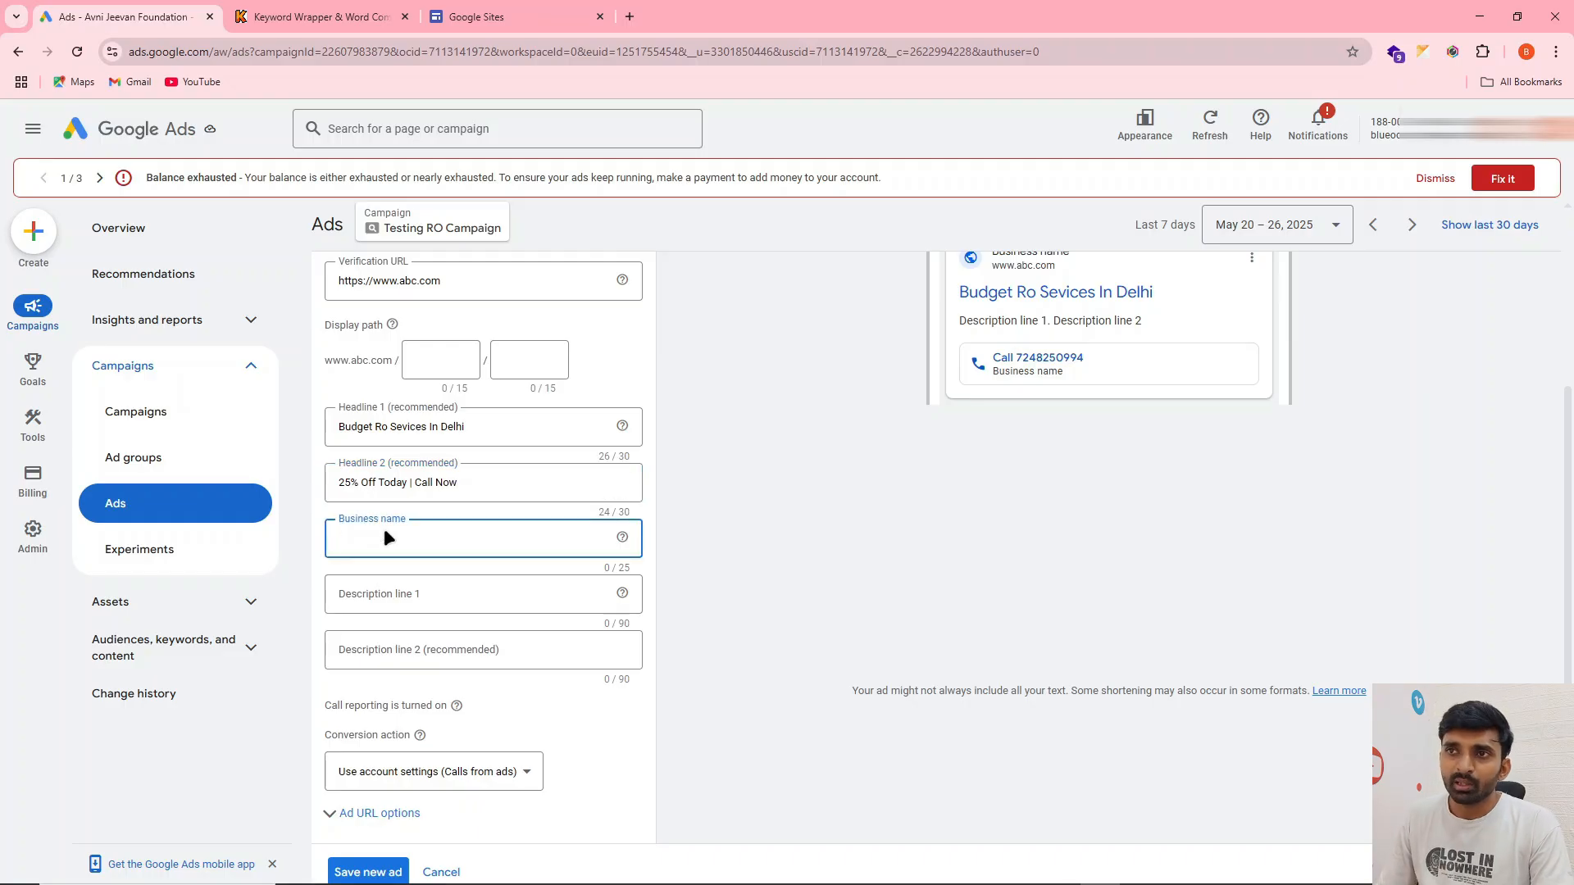
type("Blue")
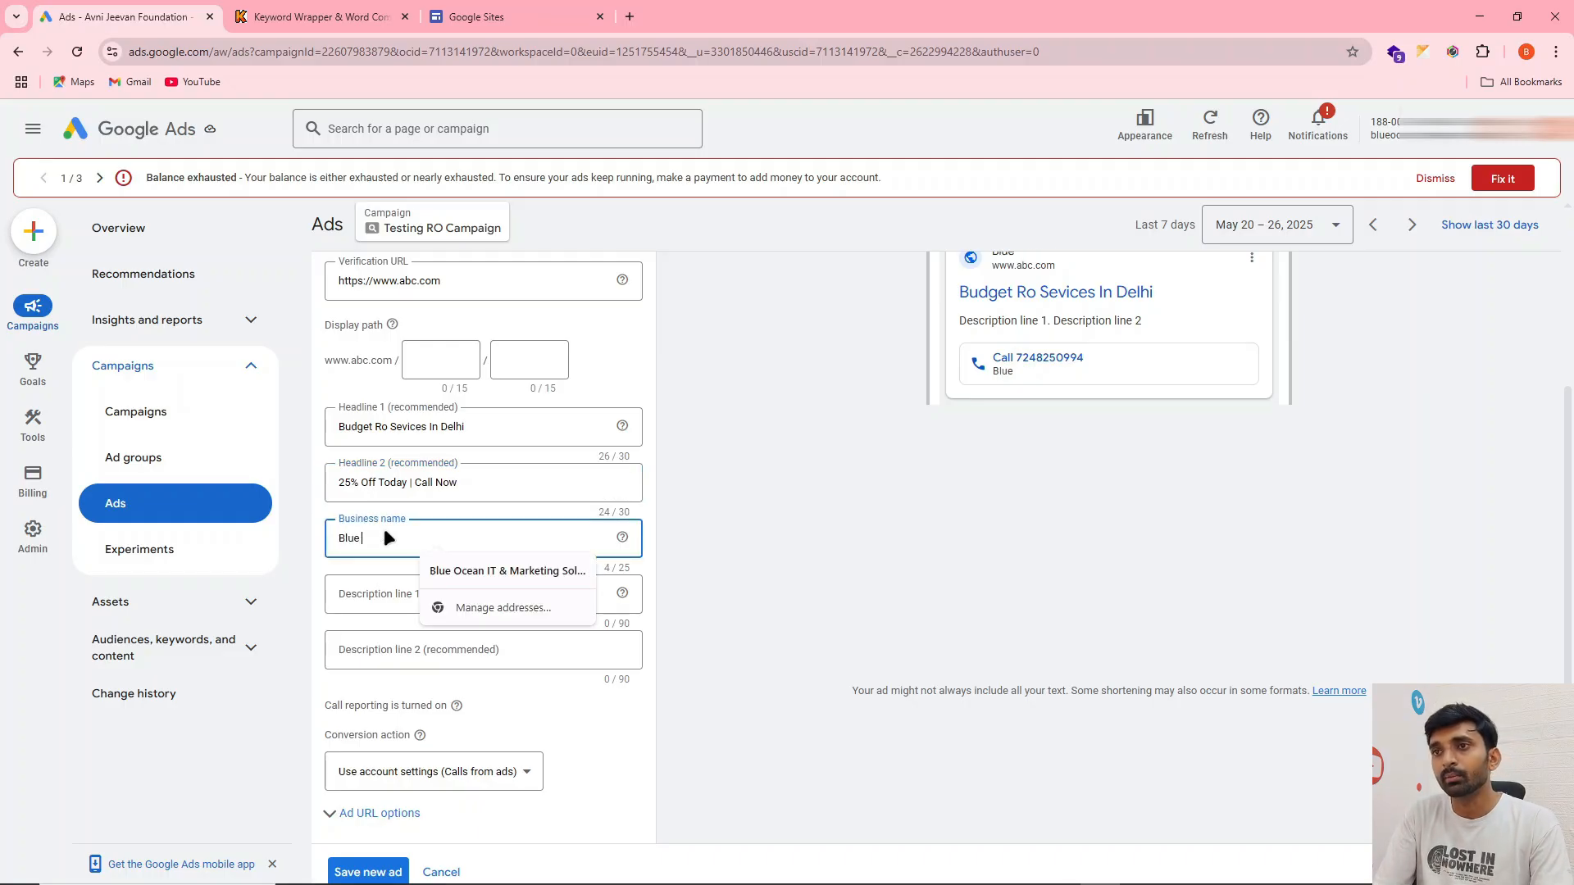
type(" O")
left_click(475, 567)
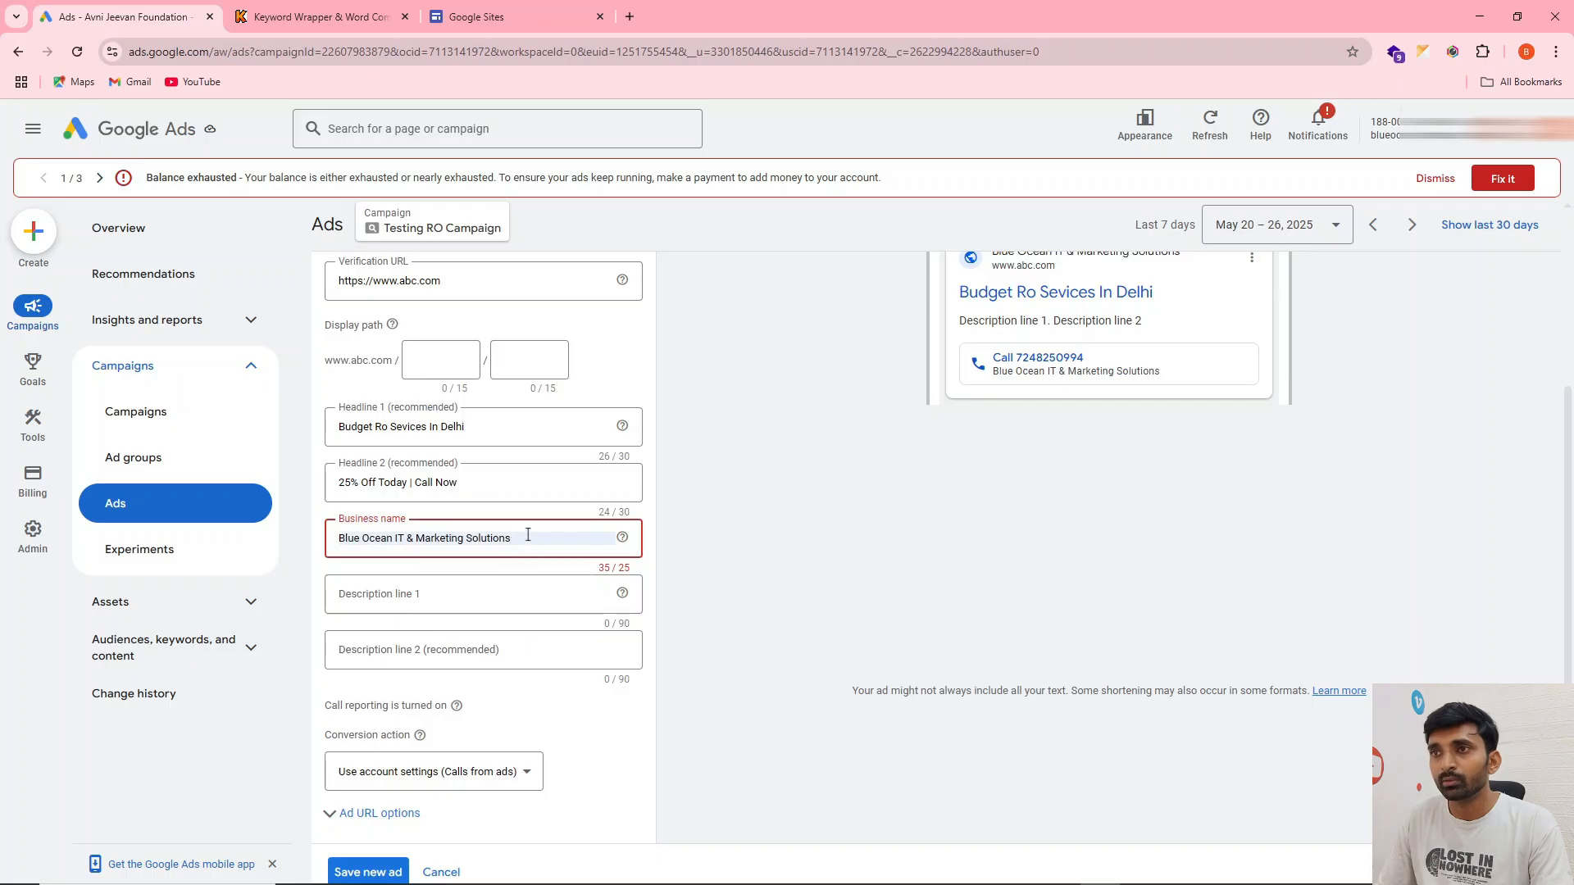
left_click(397, 539)
left_click_drag(400, 538, 636, 548)
key("BackSpace")
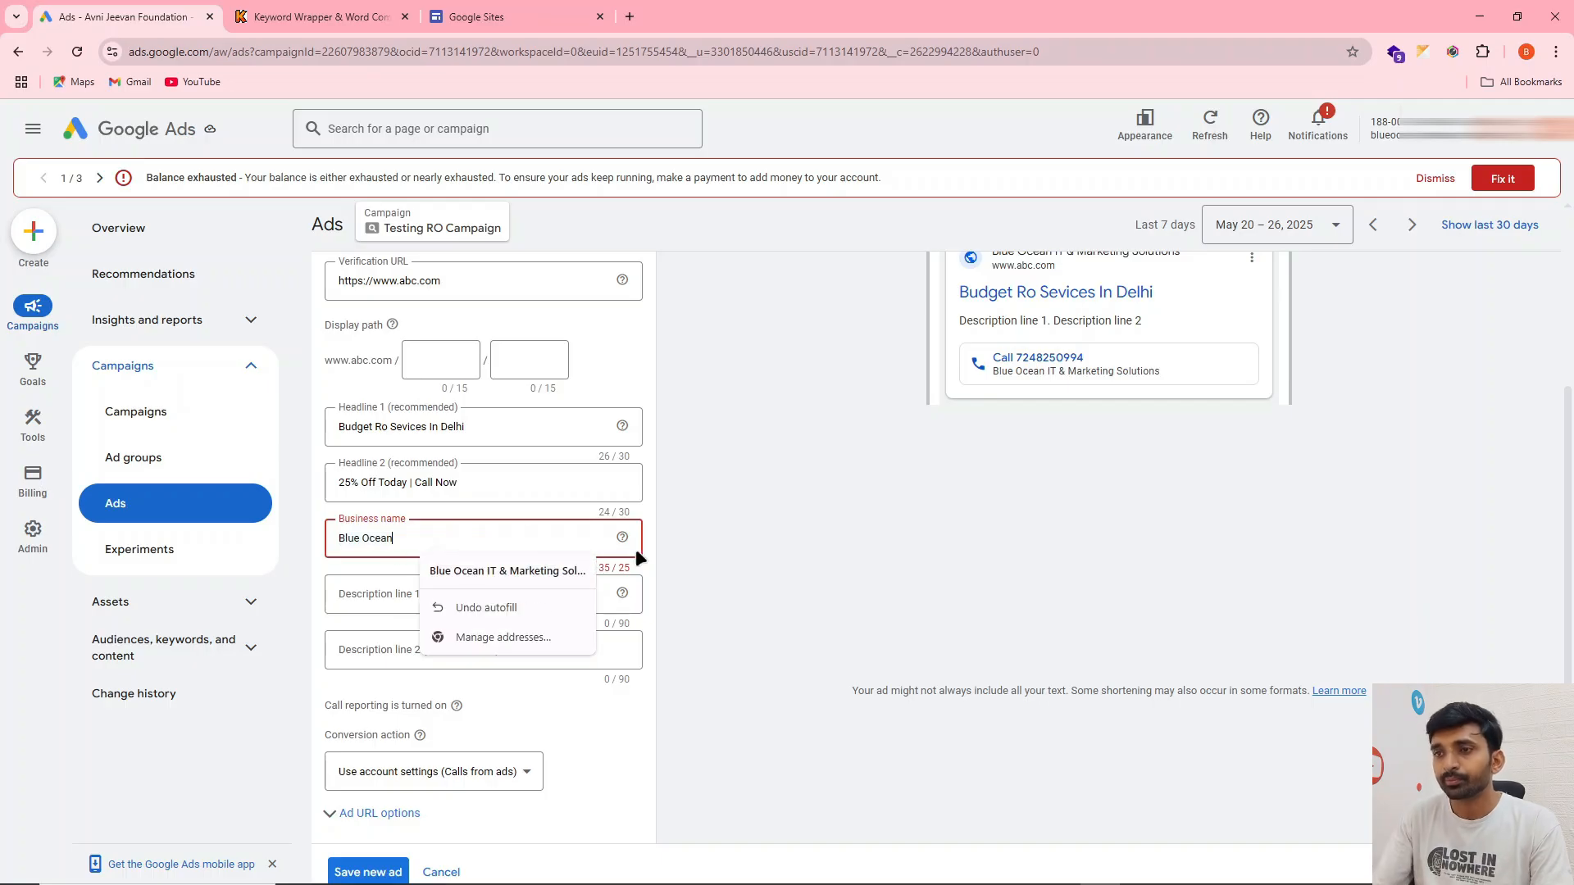
Open ChatGPT in a new browser tab and stay logged out
scroll(710, 535, "down", 2)
left_click(400, 436)
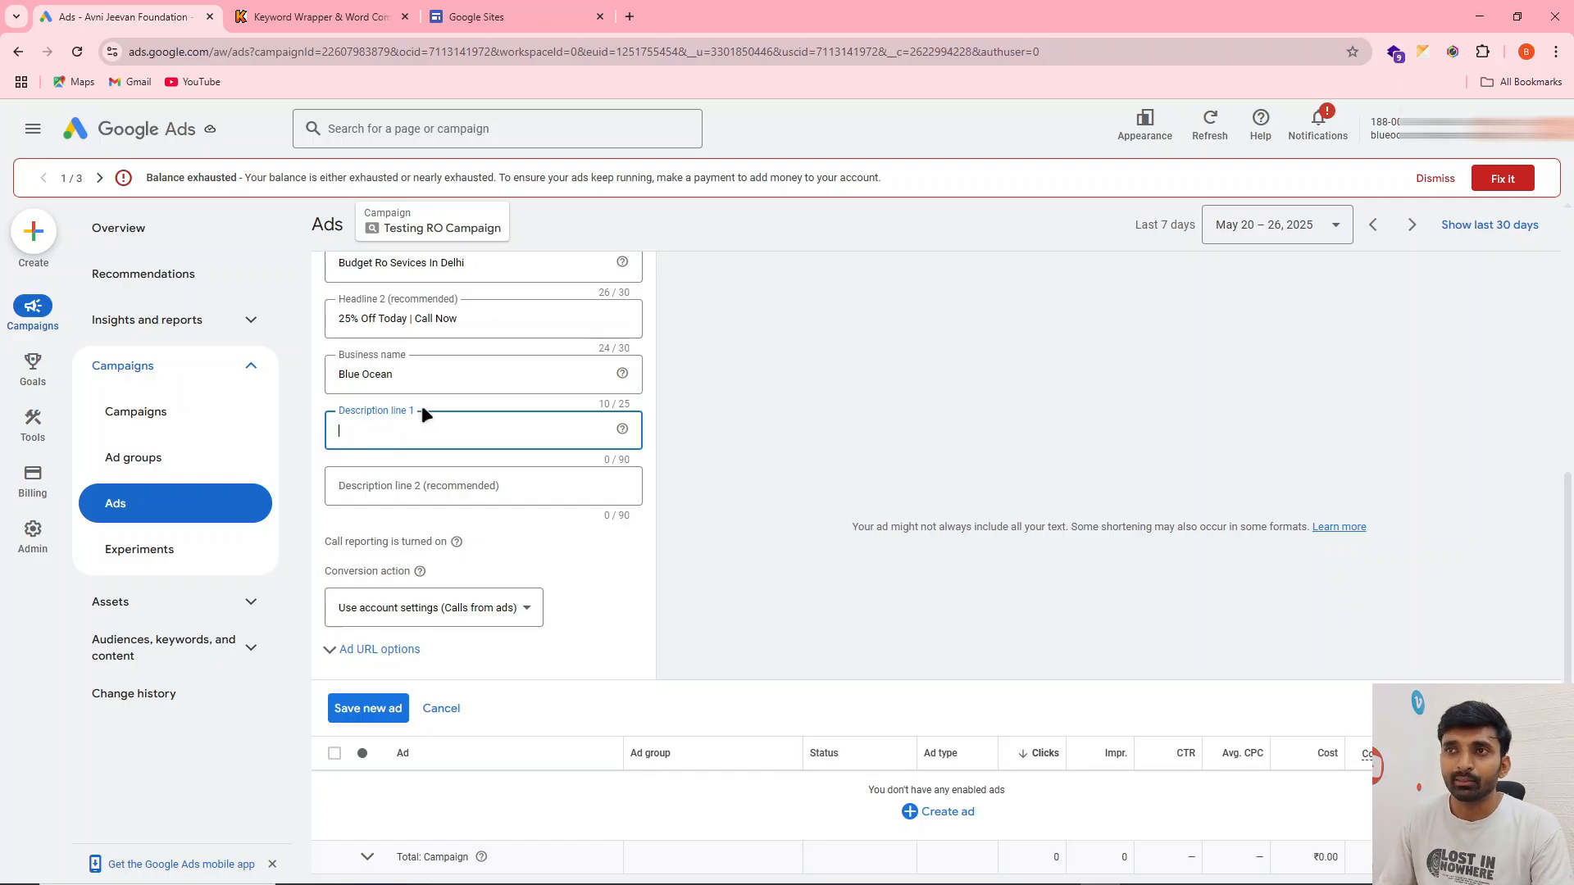
left_click_drag(421, 405, 693, 8)
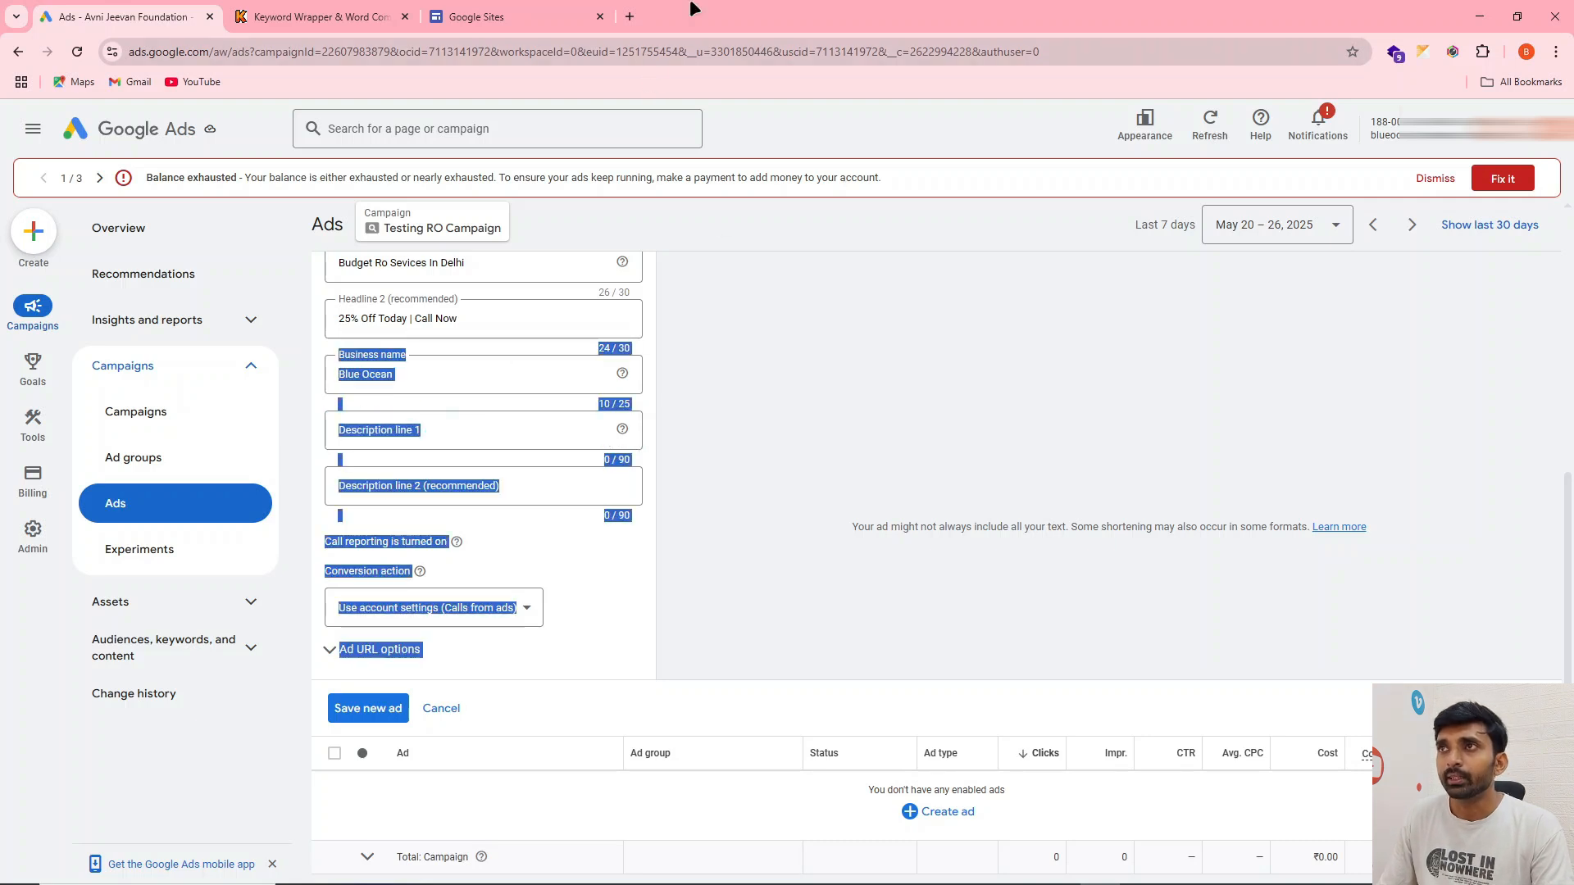
left_click(629, 16)
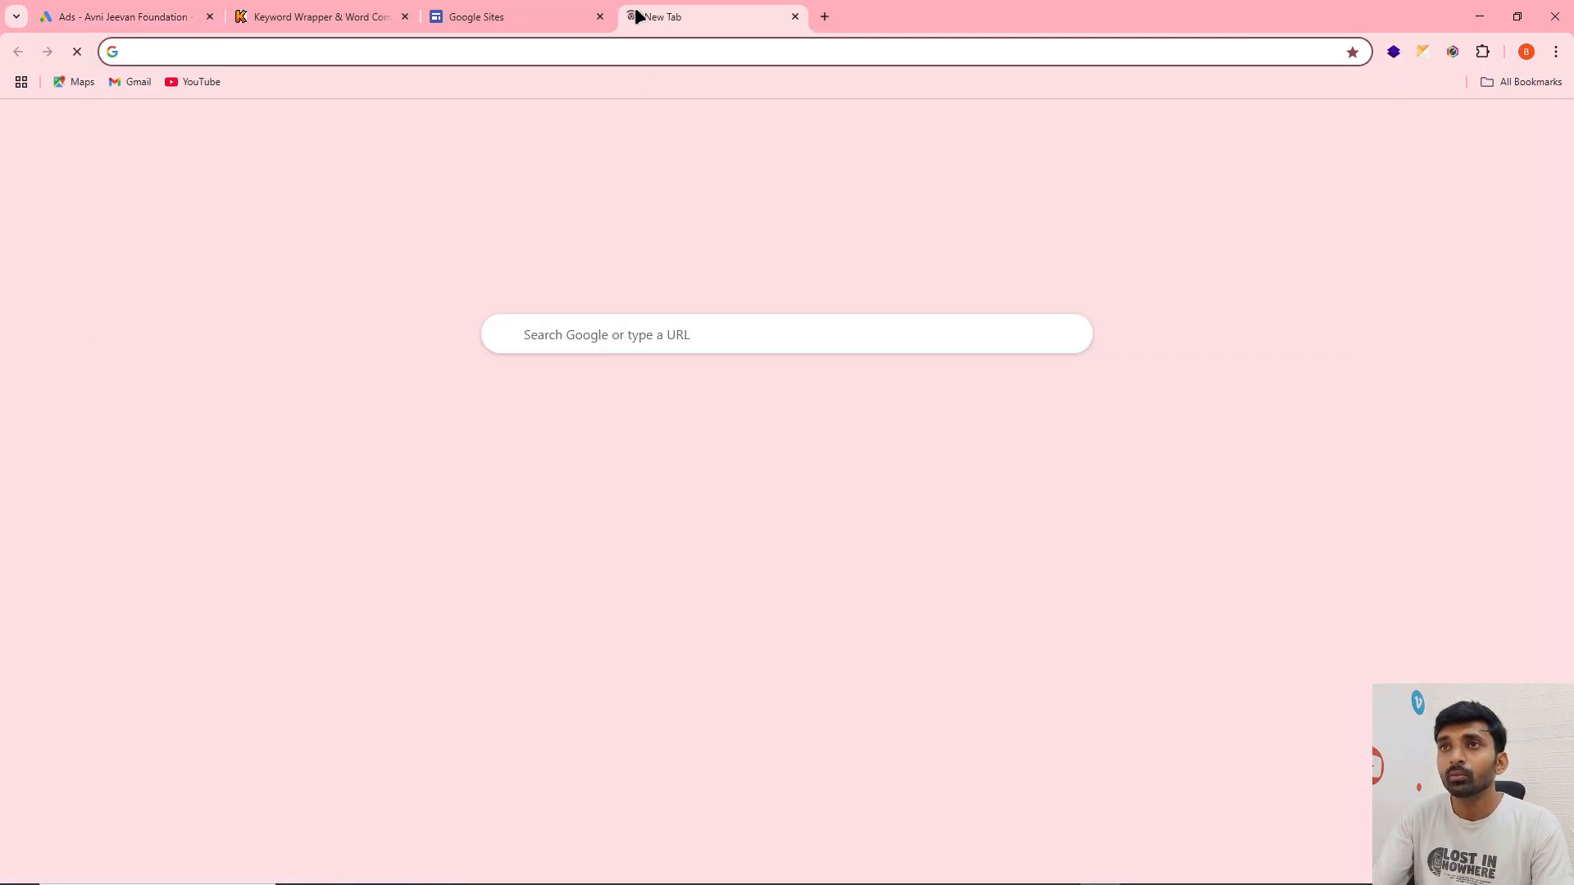
type("chatgpt.com")
key("Return")
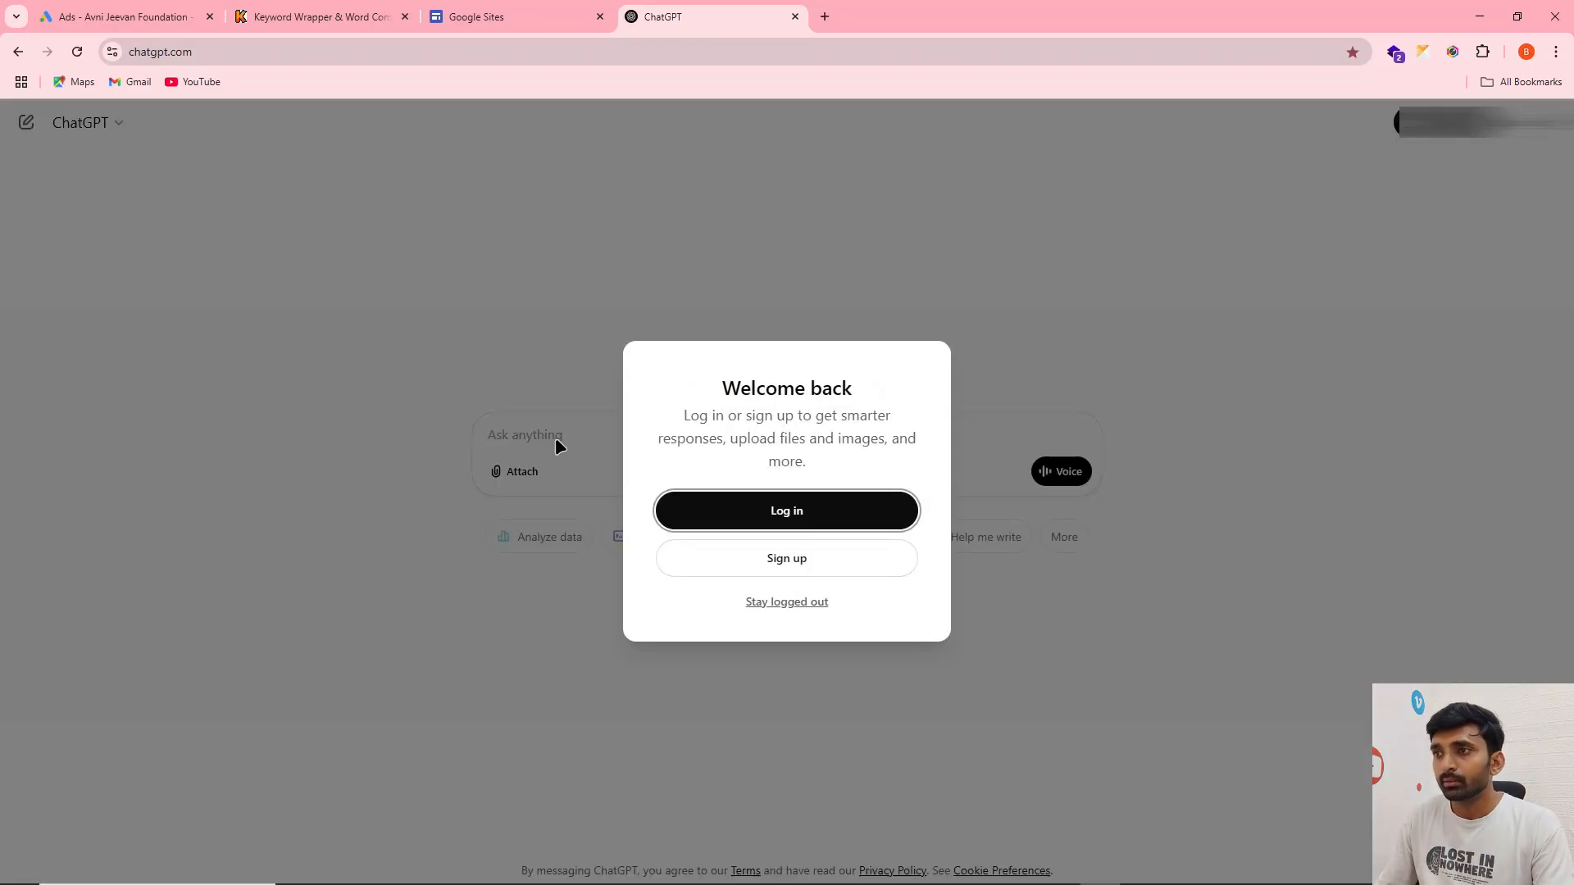
left_click(748, 602)
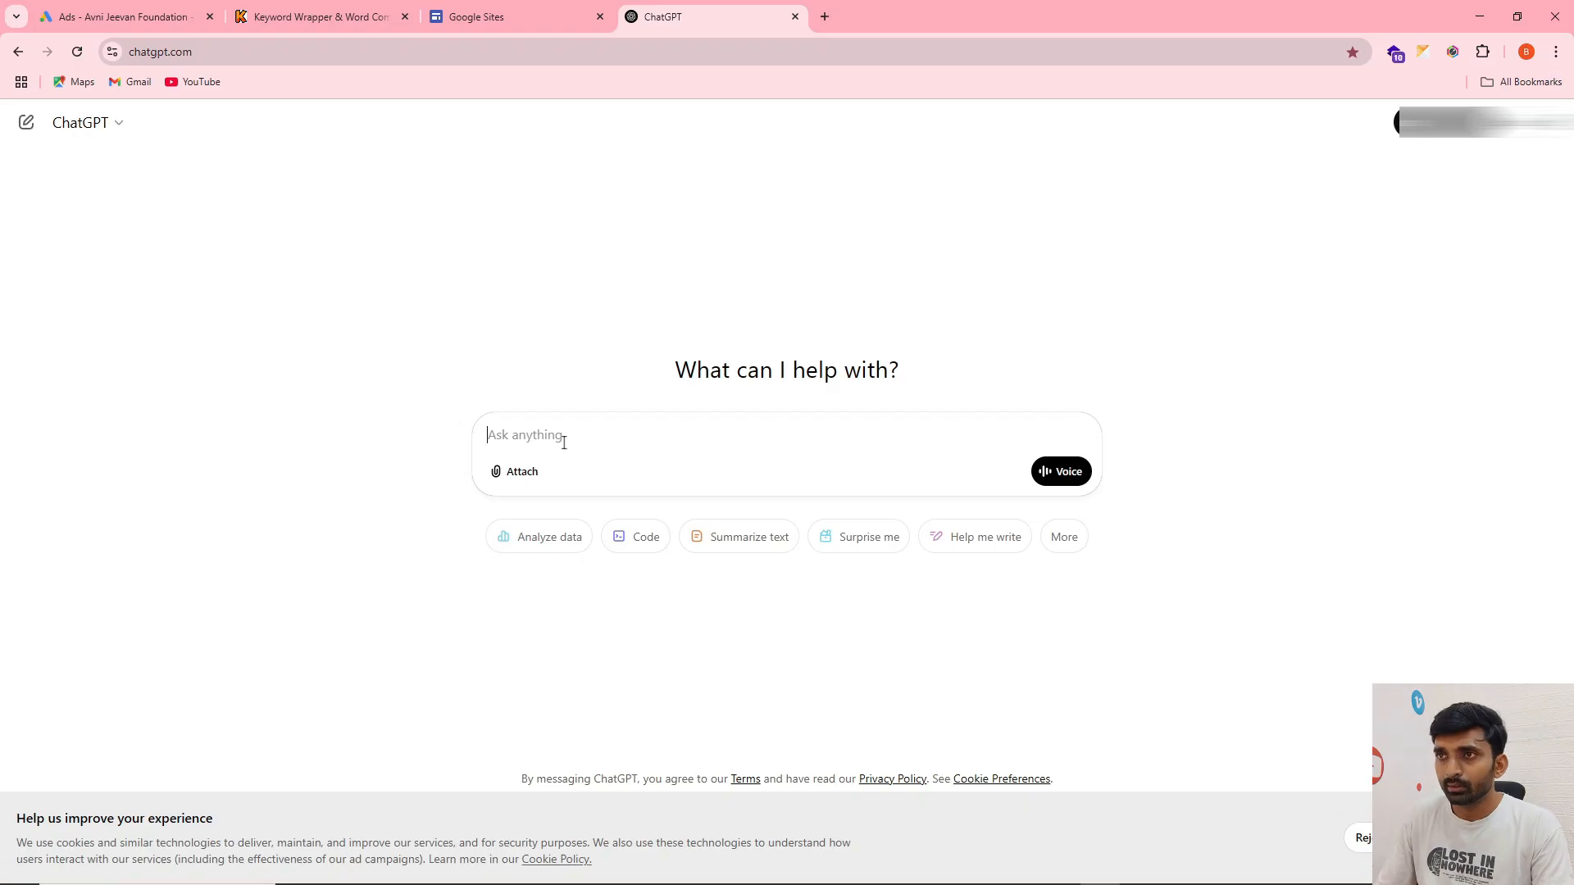
Ask ChatGPT "give me google ad copy for - Ro services in delhi"
type("give me goo")
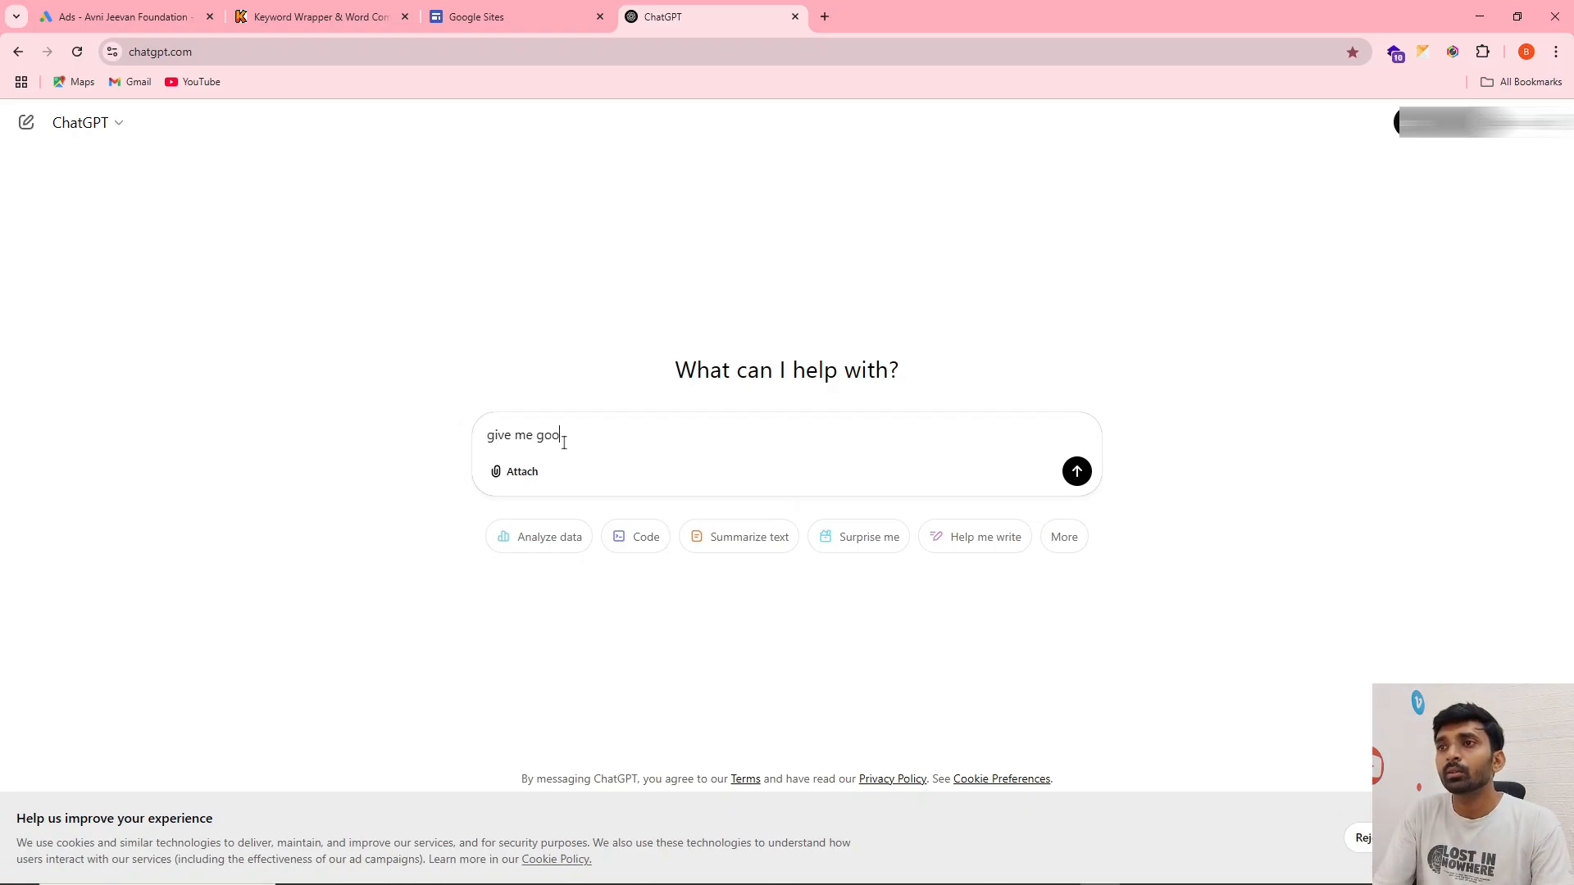
type("gle ad copy for ")
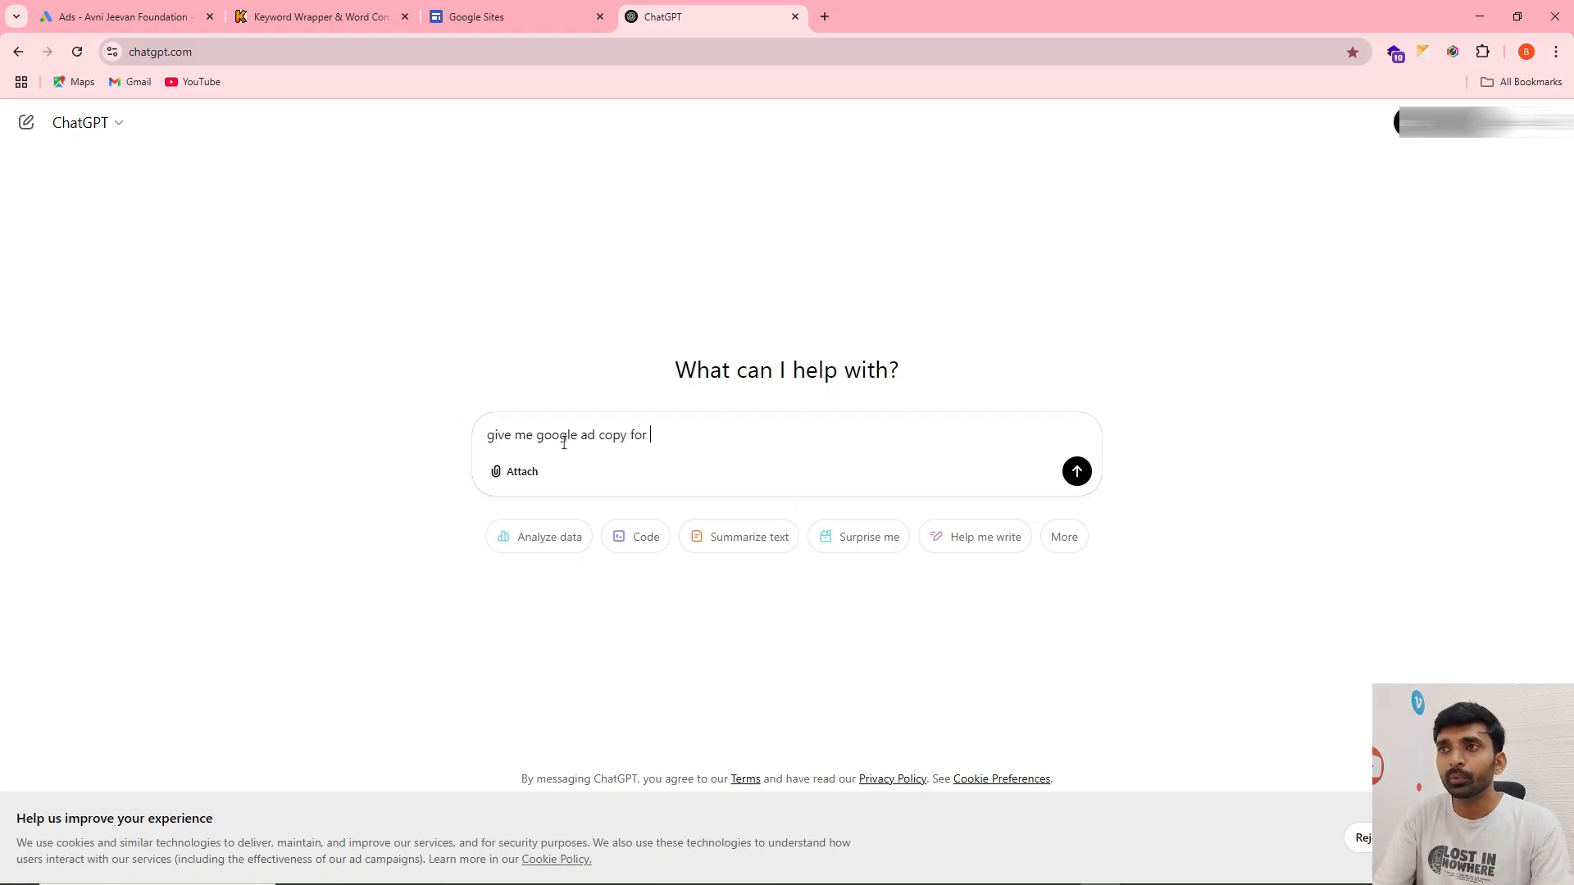
type("- Ro services in delhi")
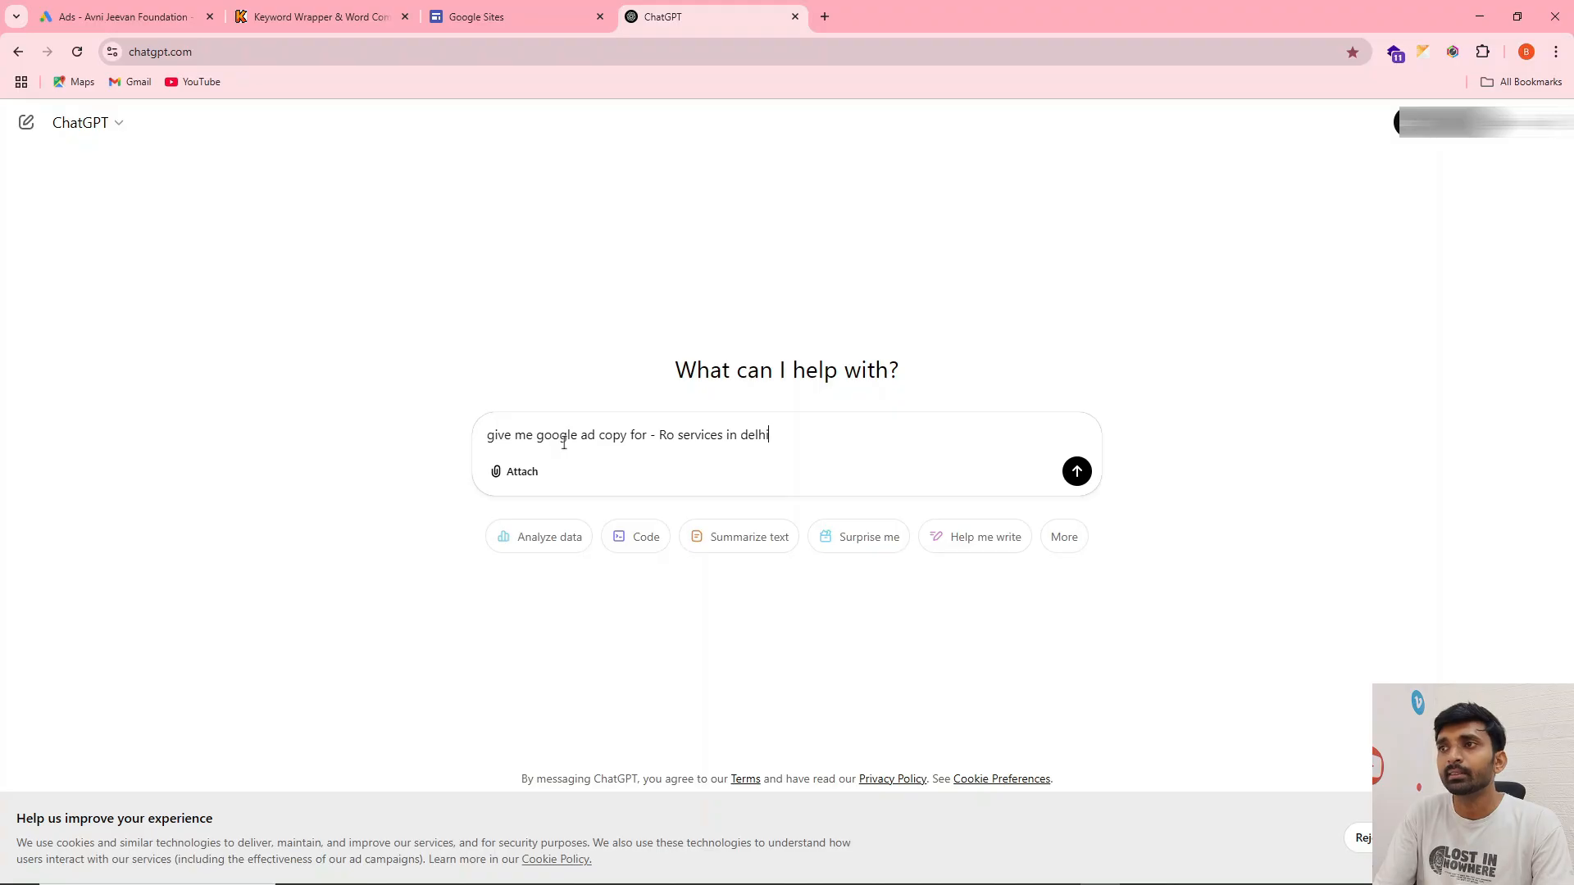
key("Return")
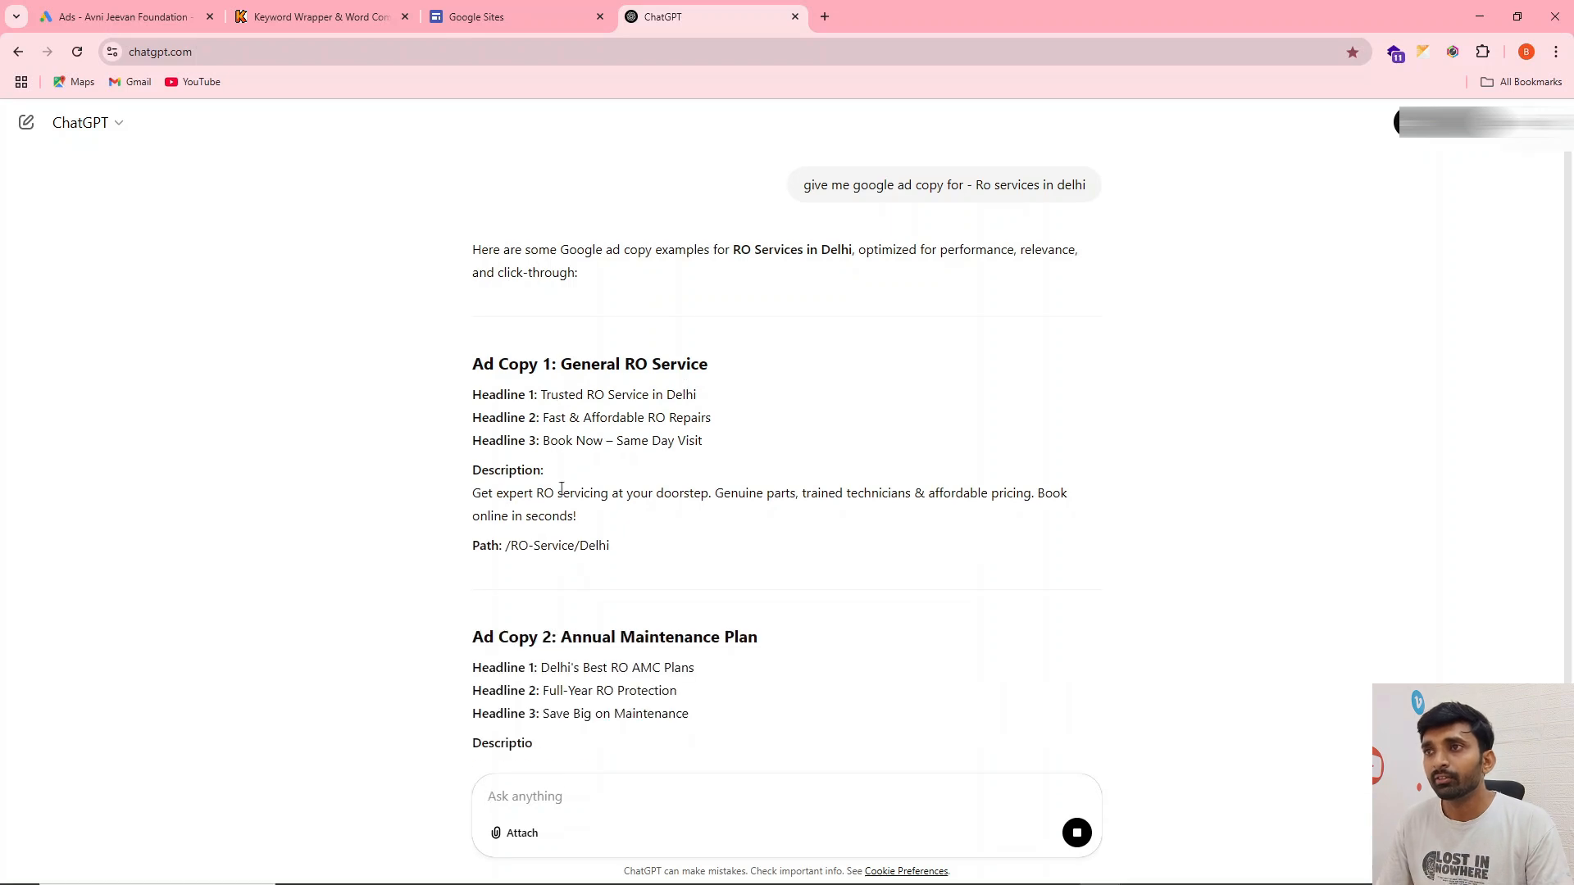
Copy Ad Copy 1's description through "affordable pricing." into the Google Ads description line 1, and remove "trained technicians &" from it
left_click_drag(473, 493, 1037, 495)
key("ctrl+c")
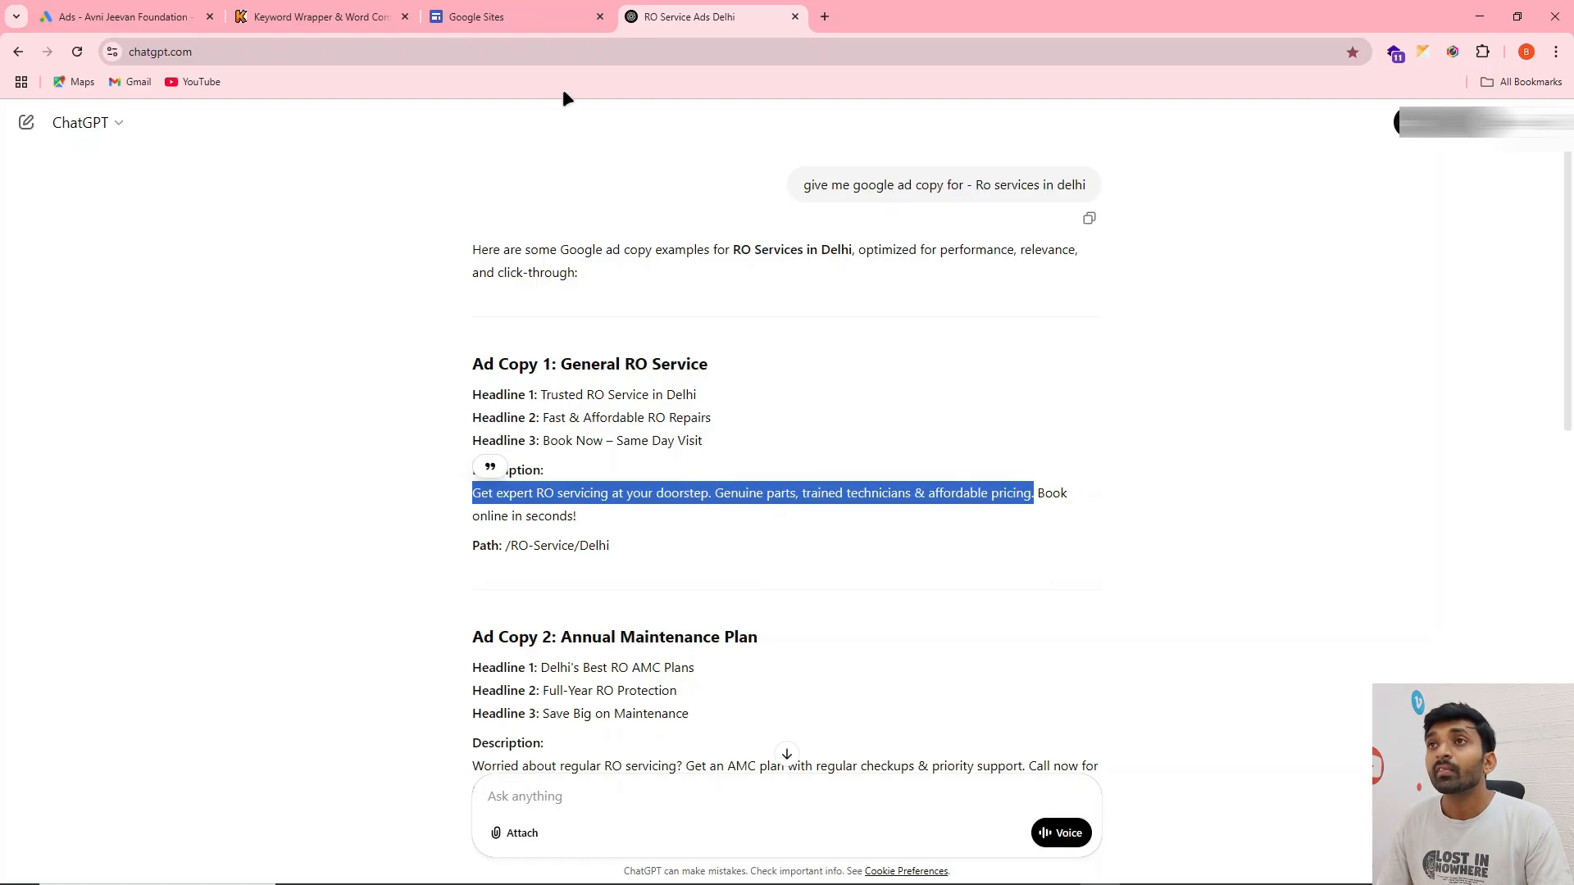
left_click(116, 11)
left_click(469, 422)
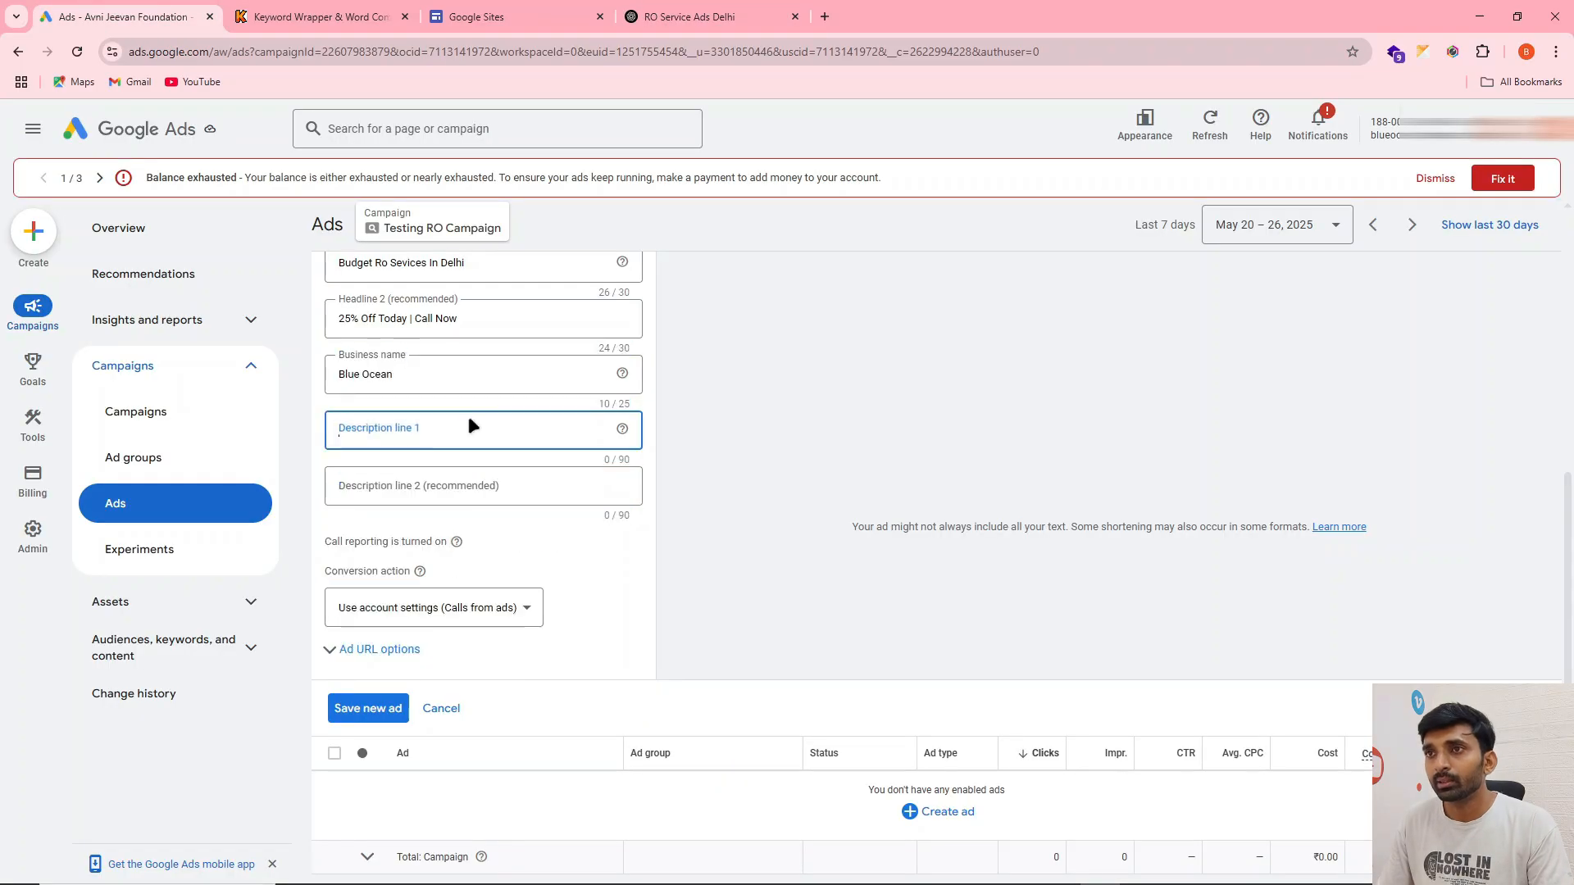
key("ctrl+v")
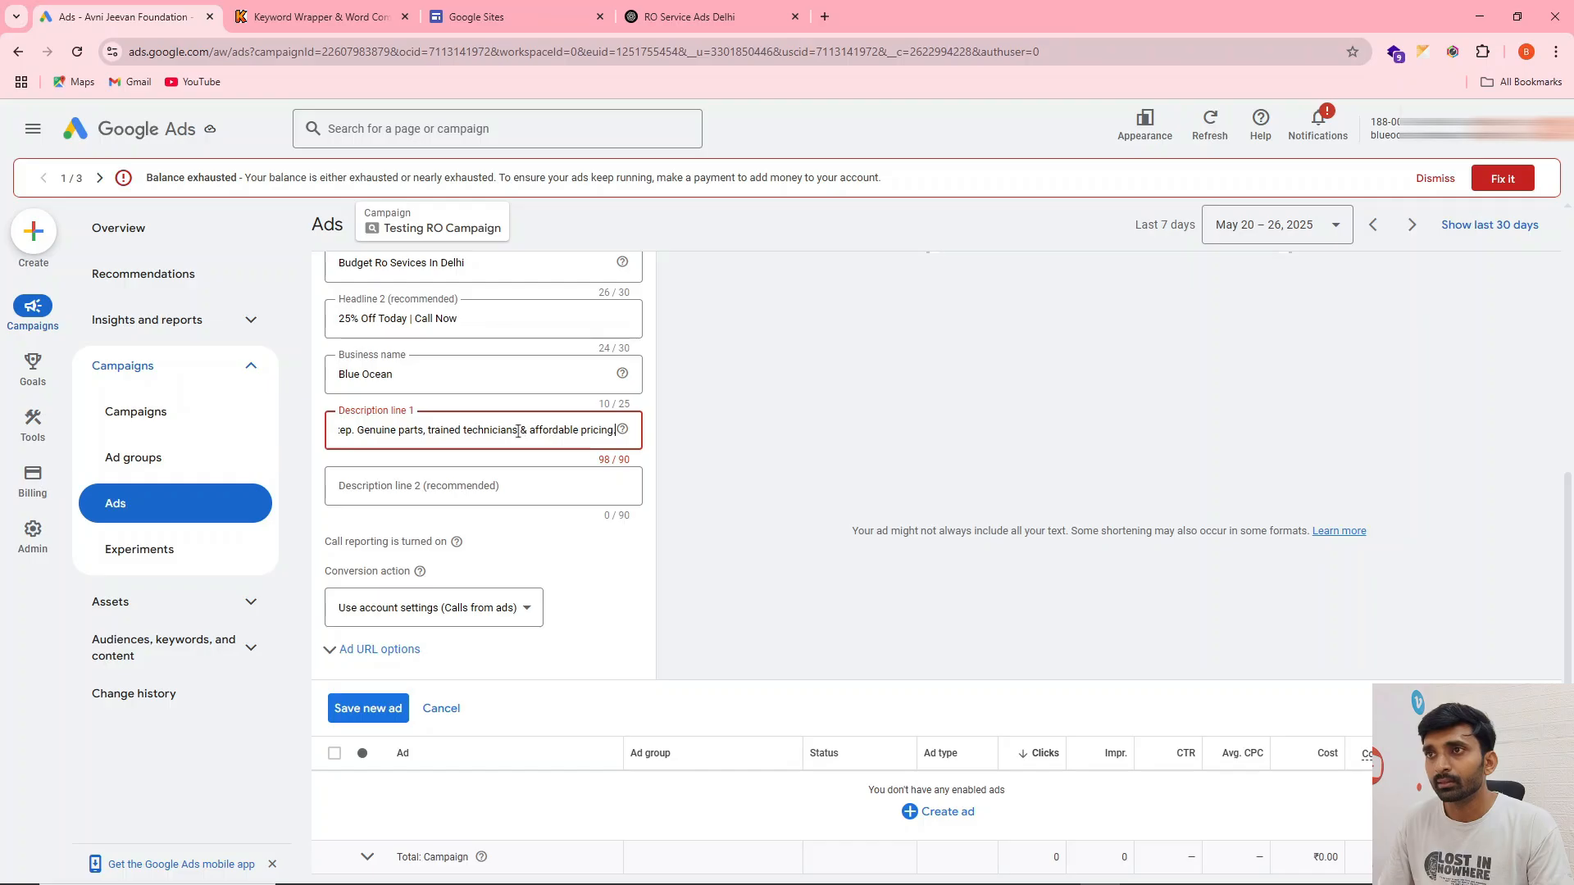
left_click_drag(530, 432, 429, 432)
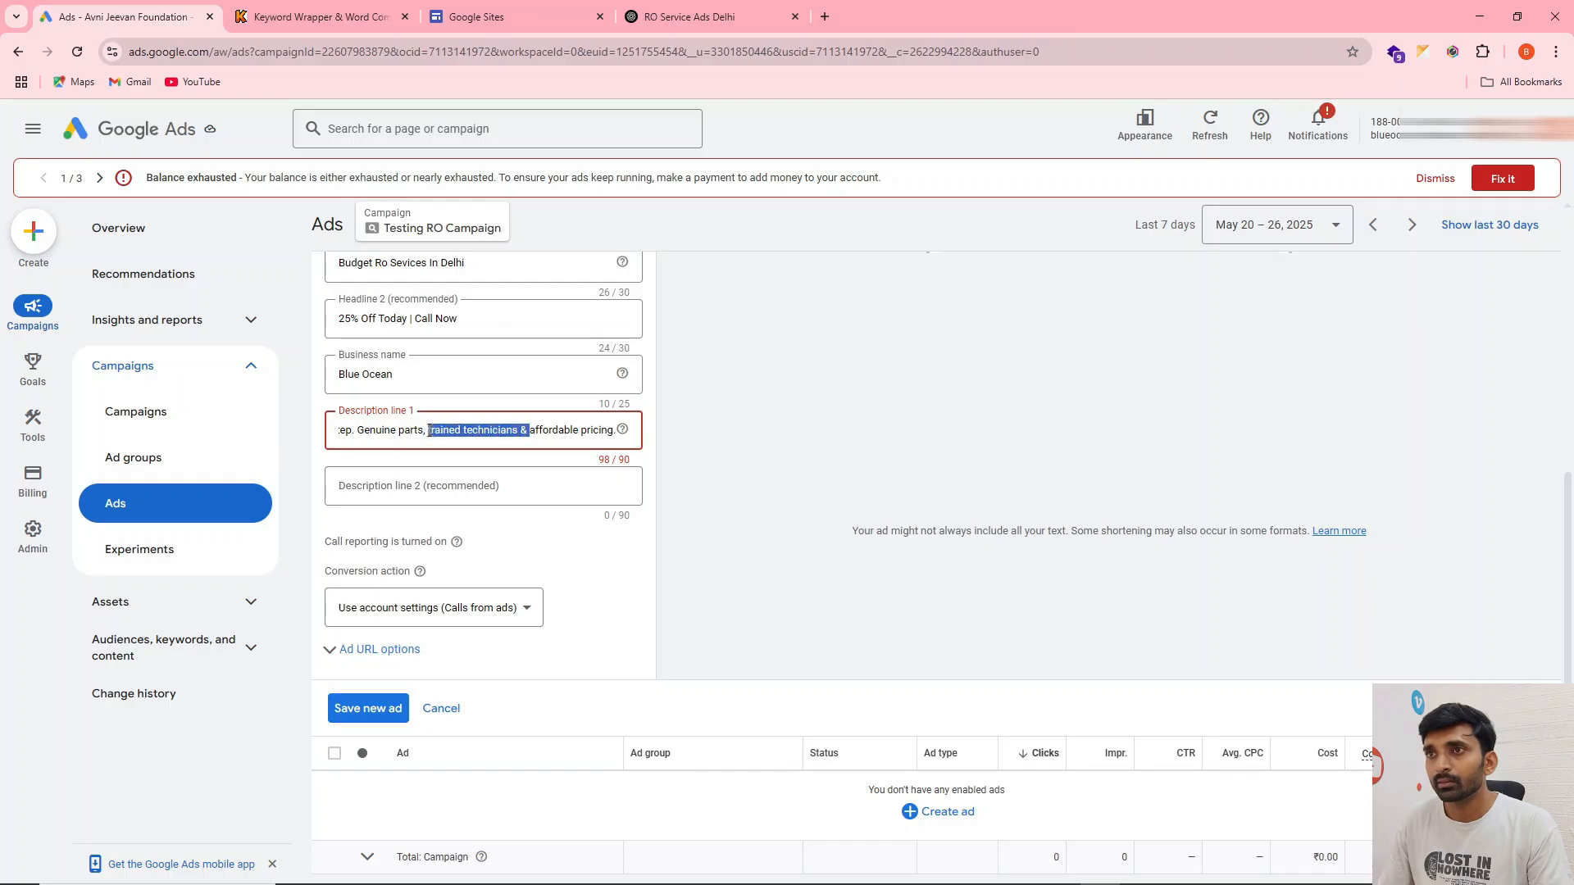
key("BackSpace")
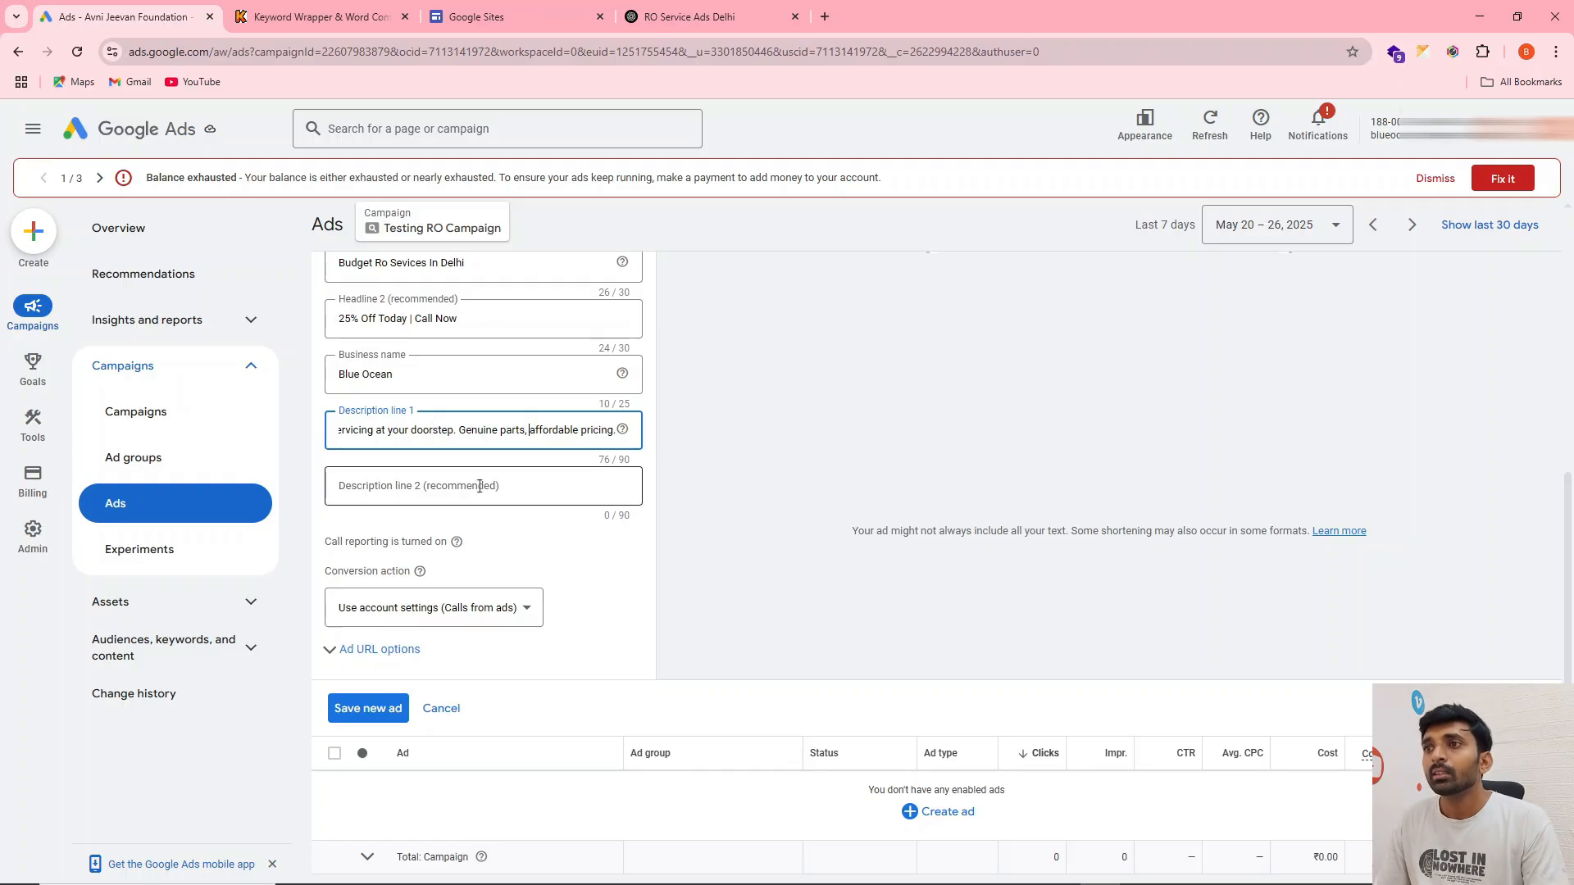
Copy ChatGPT's headline "Trusted RO Service in Delhi" into the call ad's description line 2, followed by a "|" separator
left_click(648, 16)
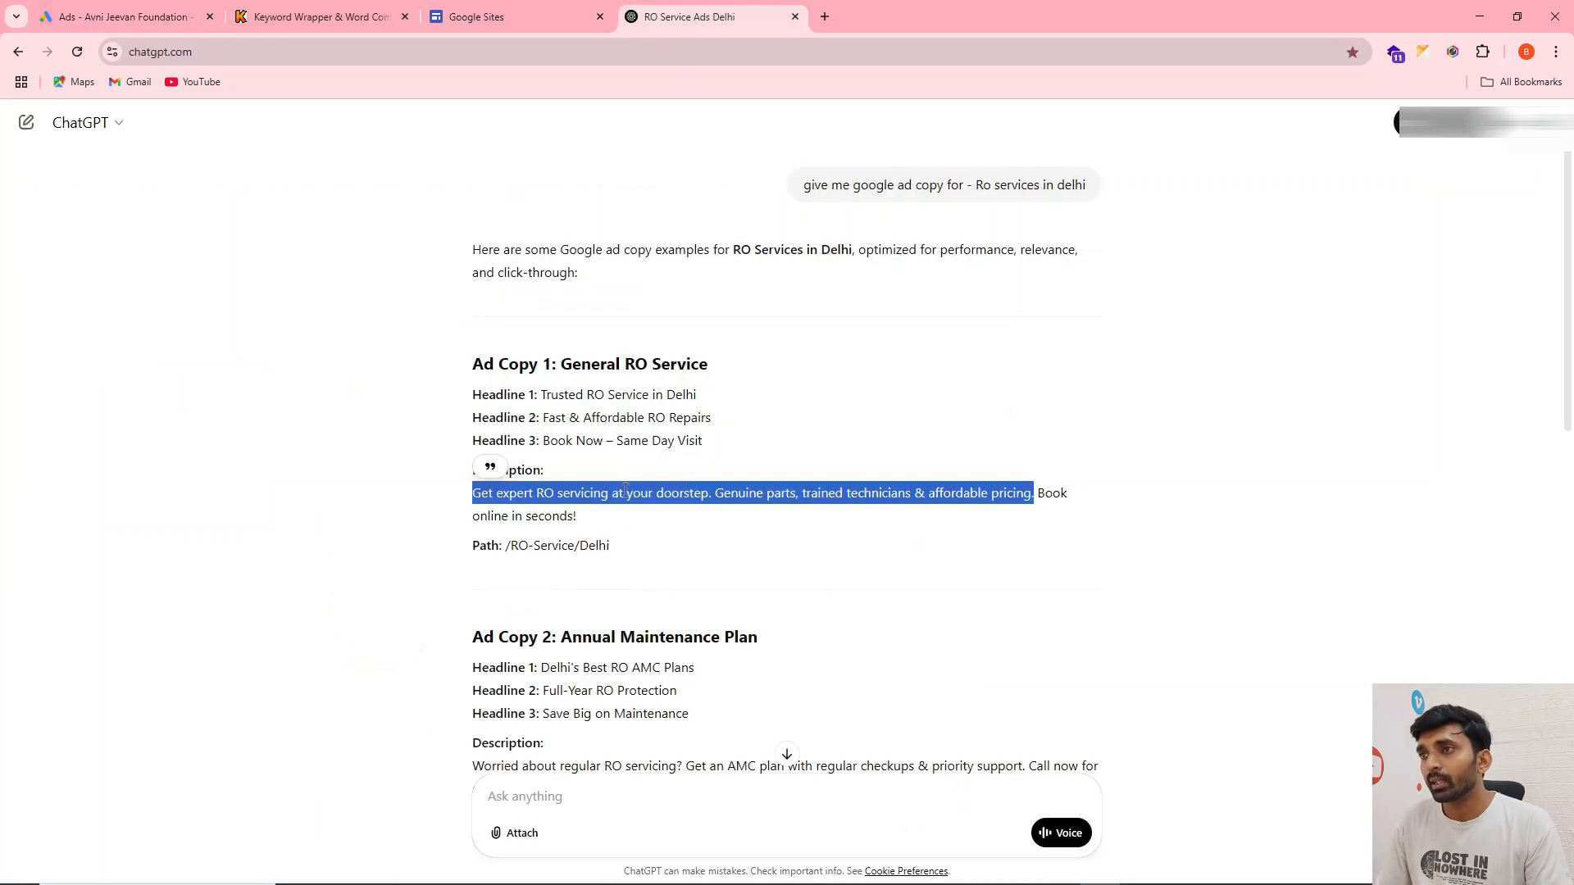
left_click_drag(542, 394, 718, 394)
key("ctrl+c")
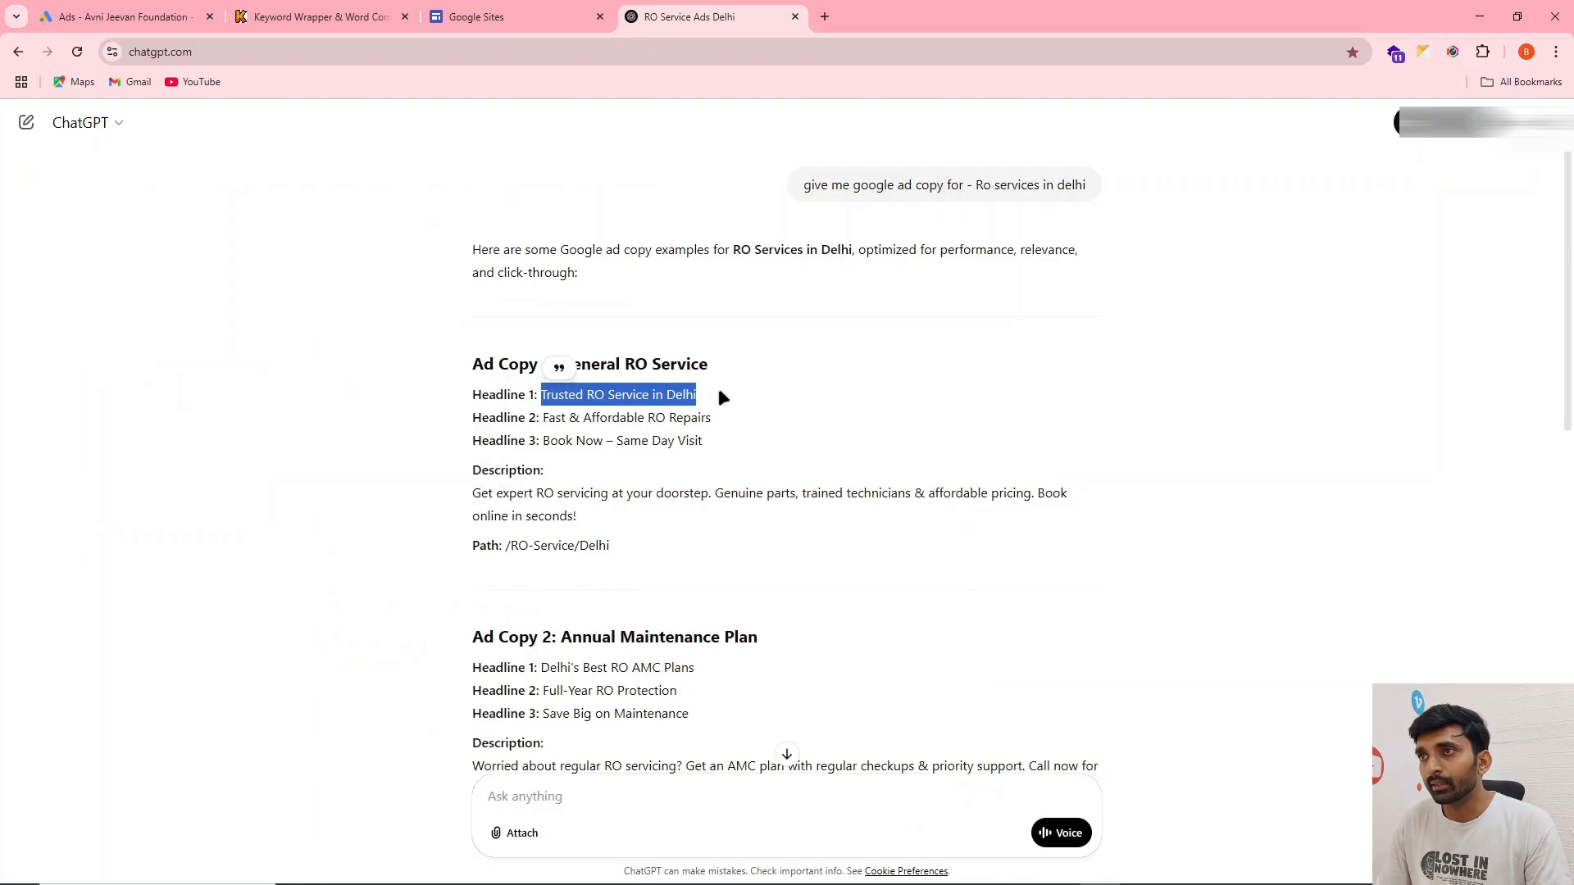
left_click(123, 17)
left_click(393, 493)
key("ctrl+v")
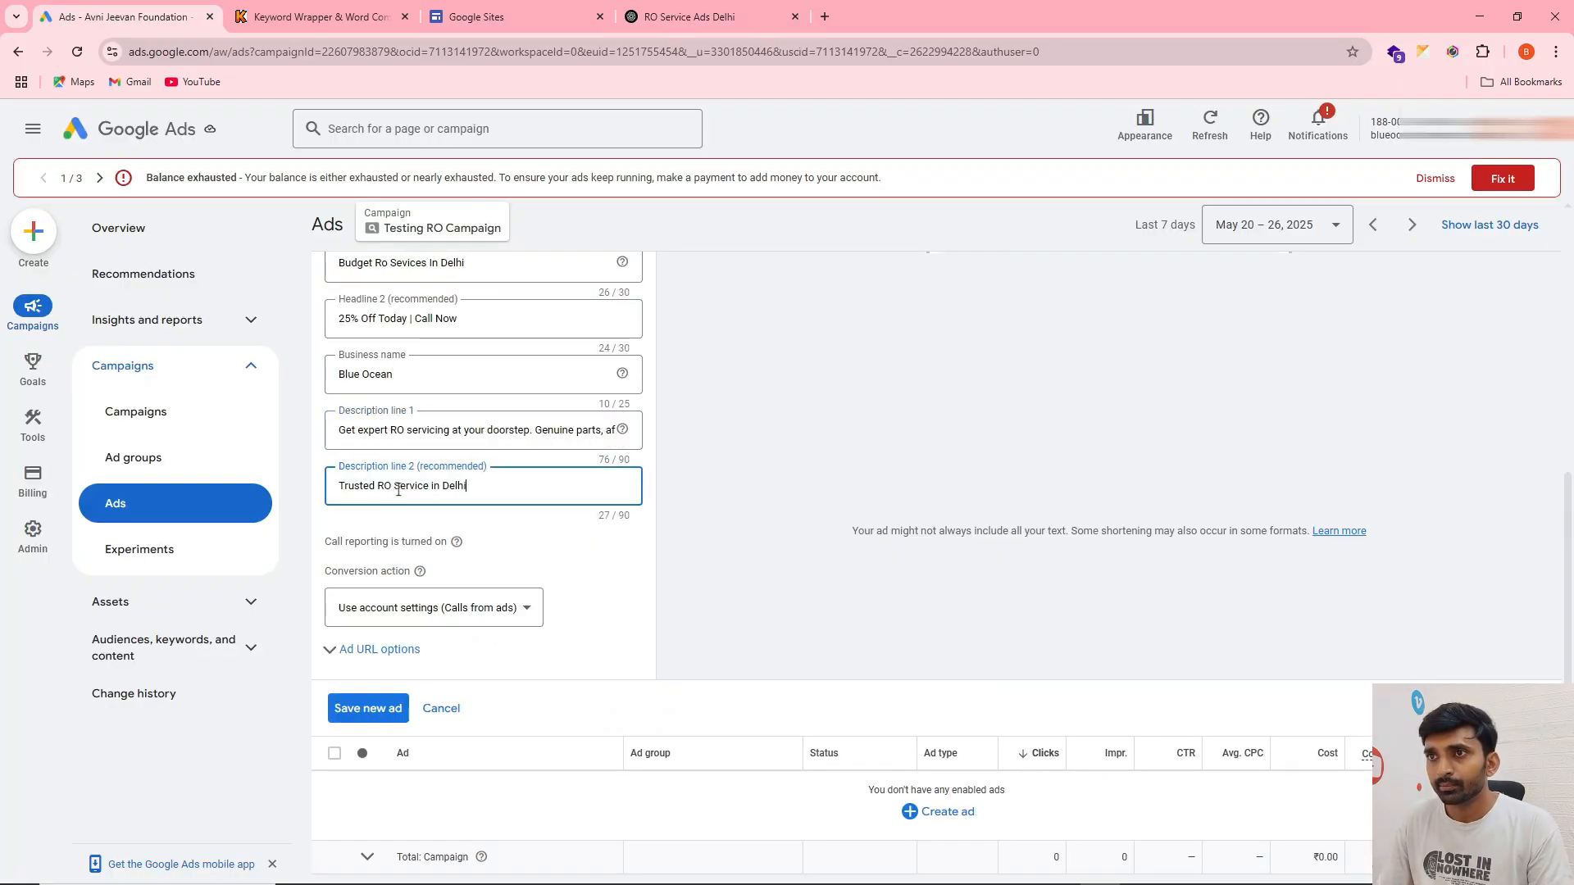
Append ChatGPT's headline "Fast & Affordable RO Repairs" and a "|" separator to description line 2
left_click(636, 12)
left_click_drag(546, 418, 670, 419)
double_click(670, 420)
left_click_drag(542, 418, 715, 421)
key("ctrl+c")
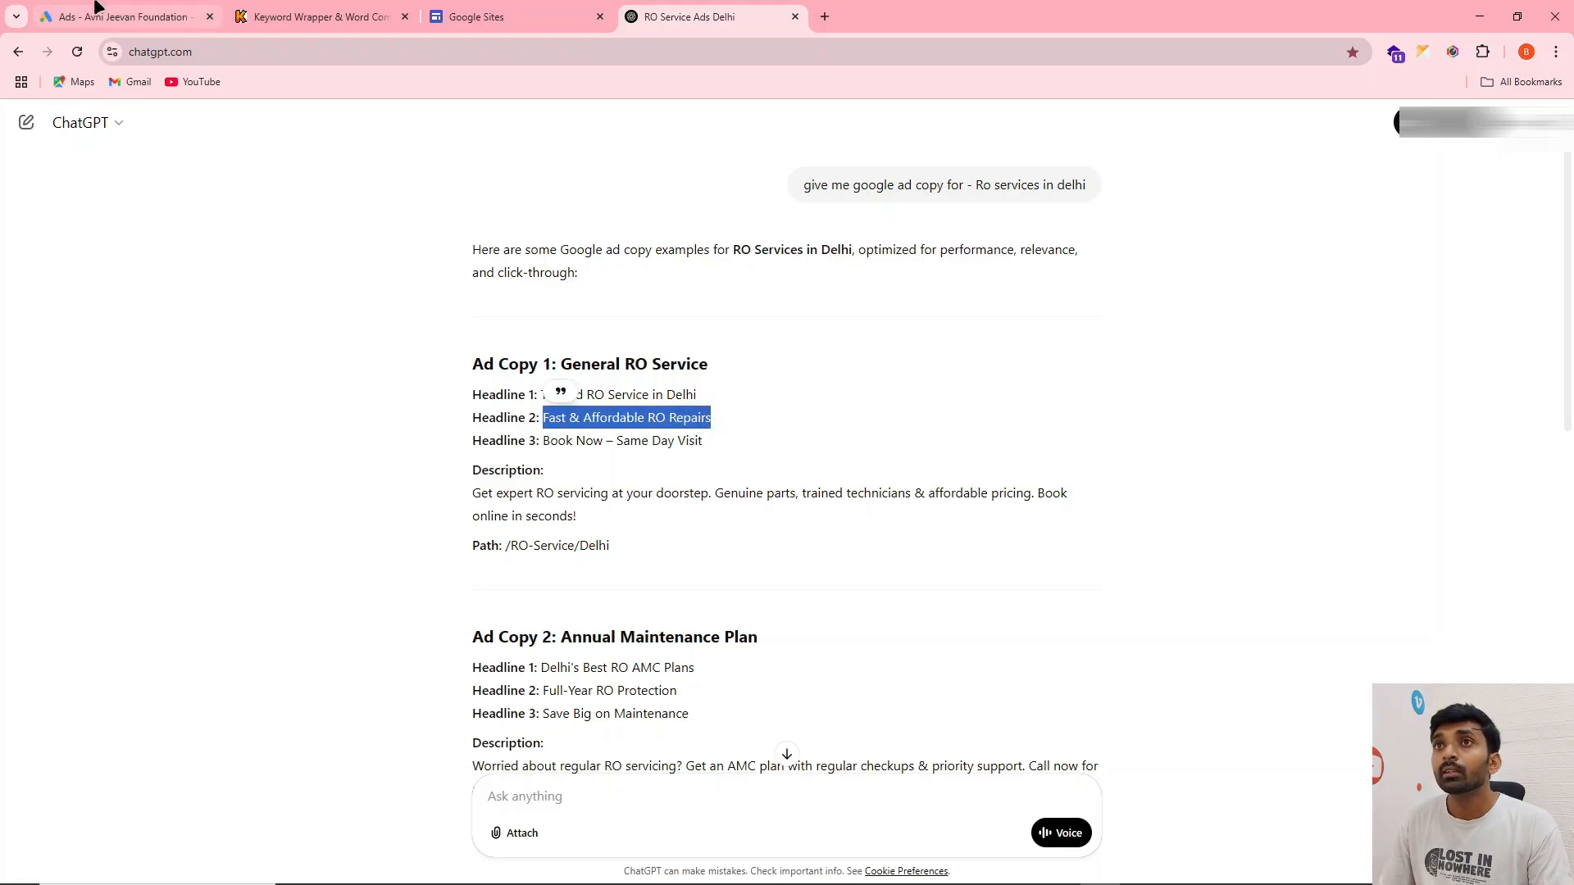
left_click(123, 17)
key("ctrl+v")
type("|")
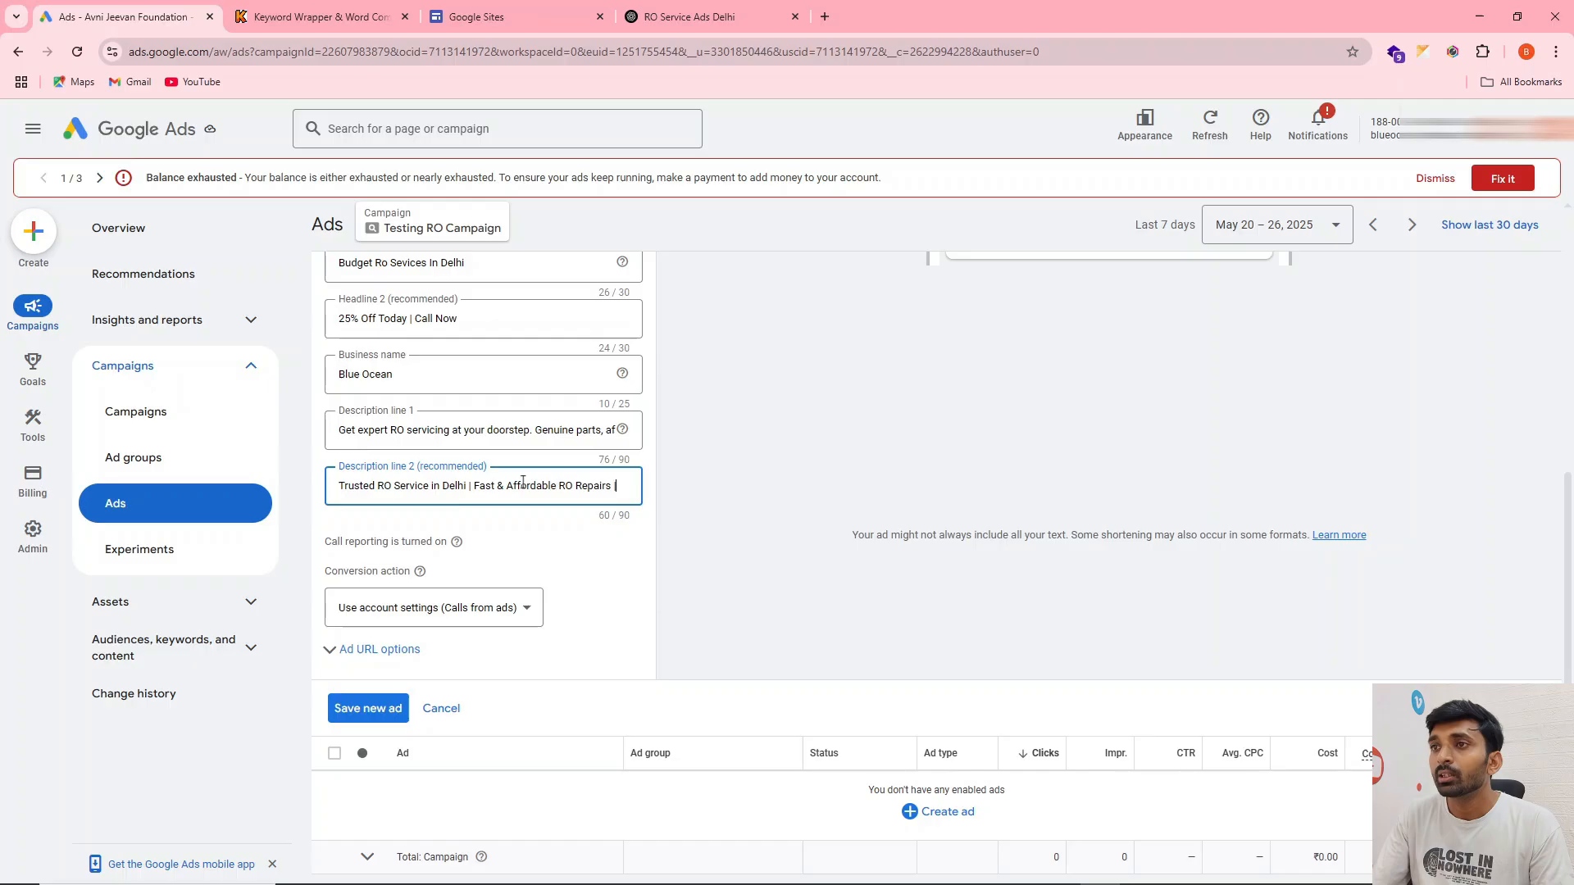
Append ChatGPT's headline "Book Now – Same Day Visit" to the end of description line 2
left_click(677, 11)
left_click_drag(543, 440, 720, 447)
key("ctrl+c")
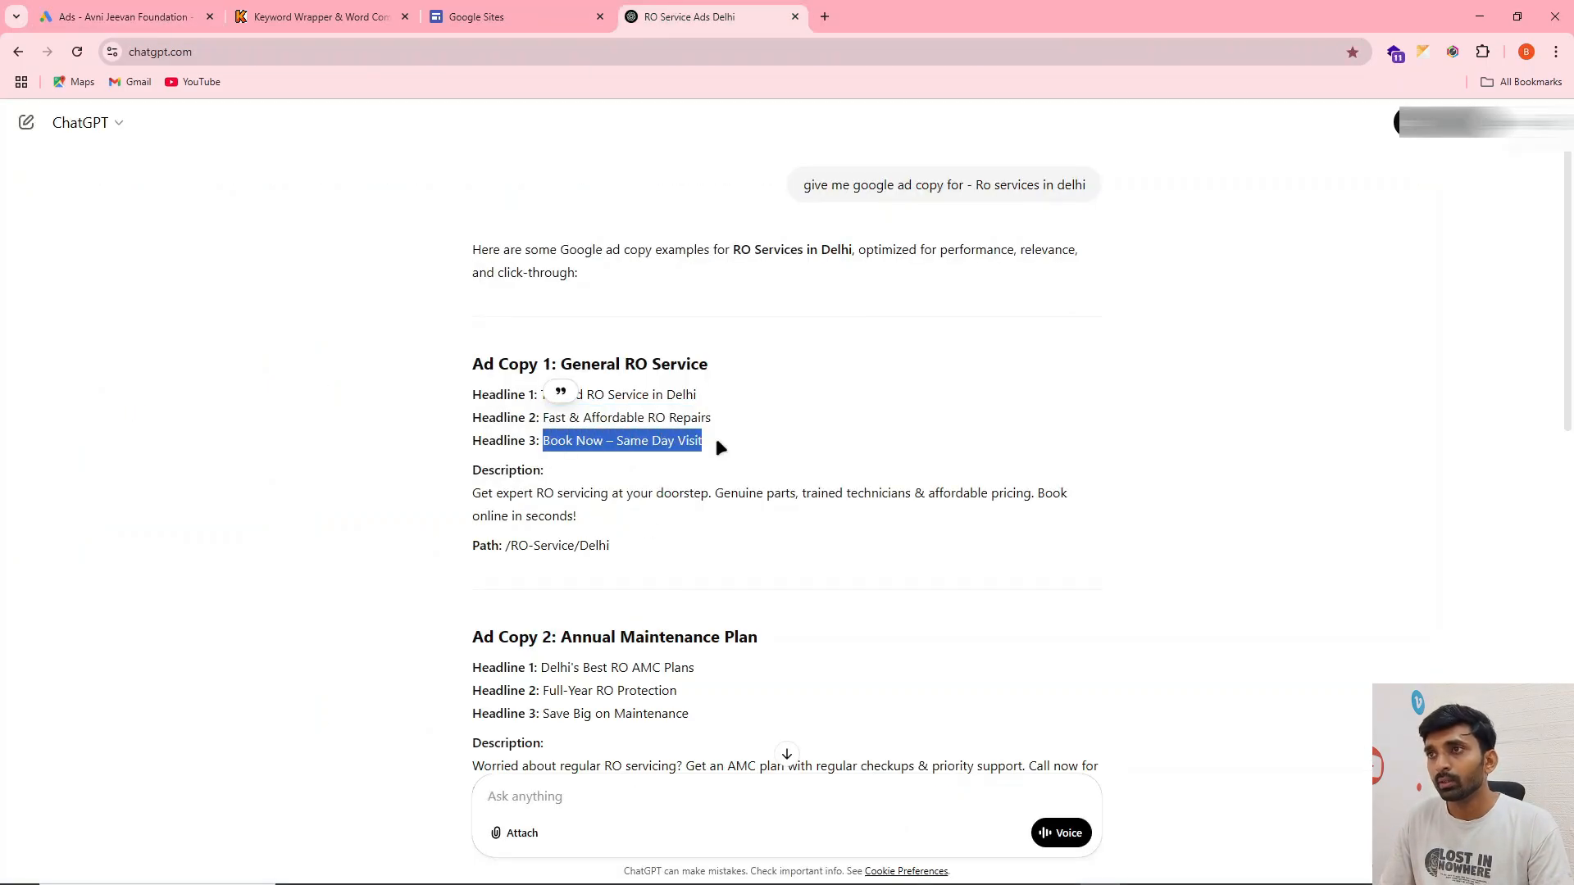
left_click(131, 15)
key("ctrl+v")
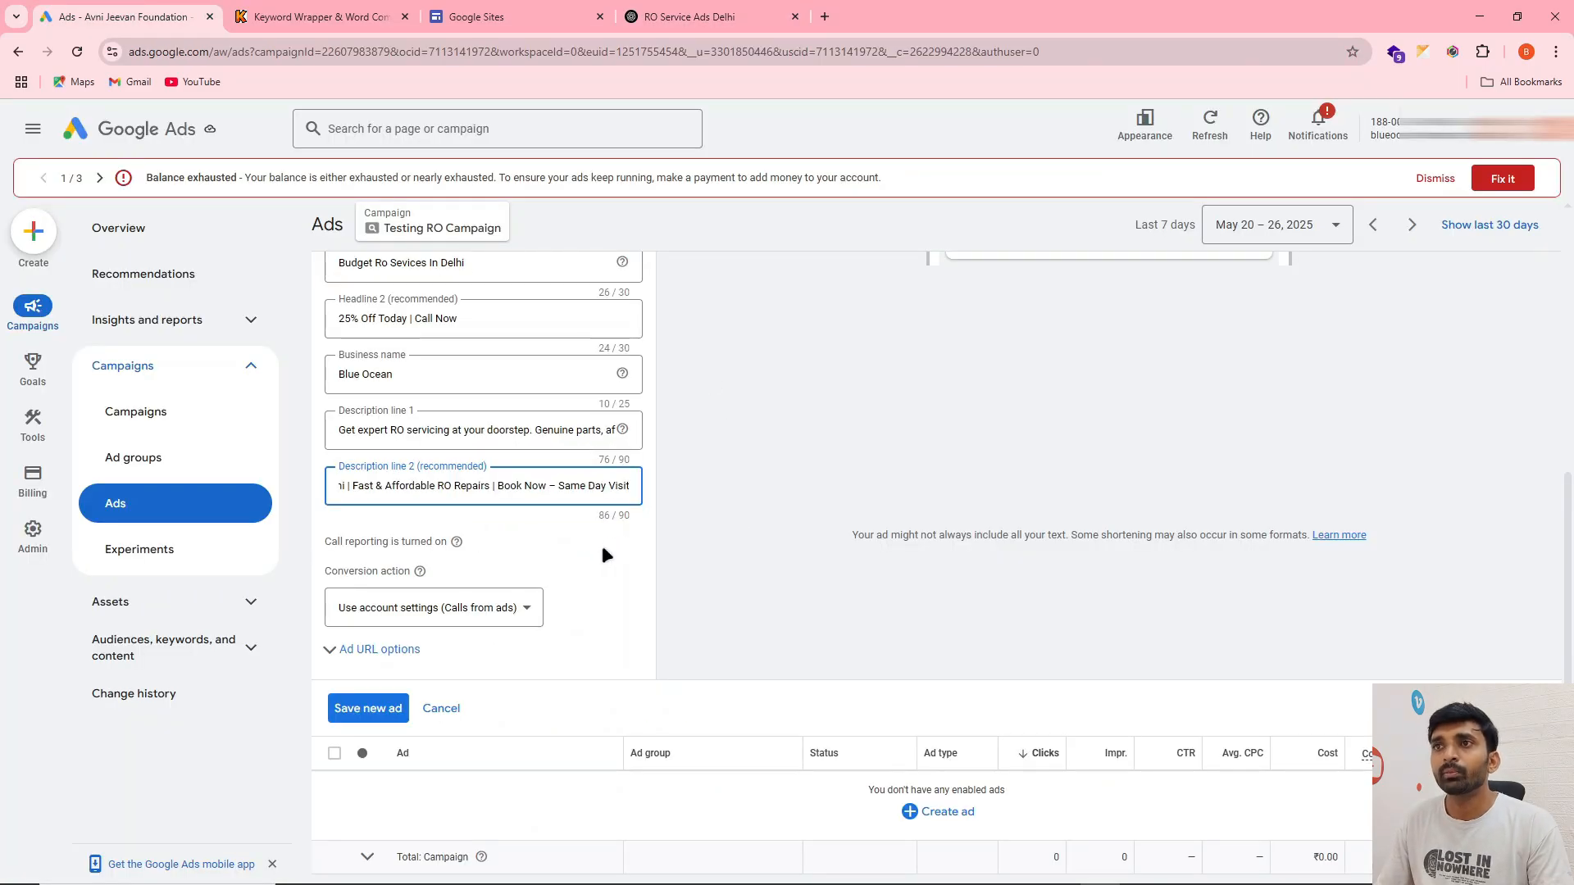
Set the call ad's display path to "ro" and "services", and check the resulting address in the ad preview
scroll(602, 544, "up", 1)
scroll(502, 410, "up", 1)
scroll(536, 577, "up", 2)
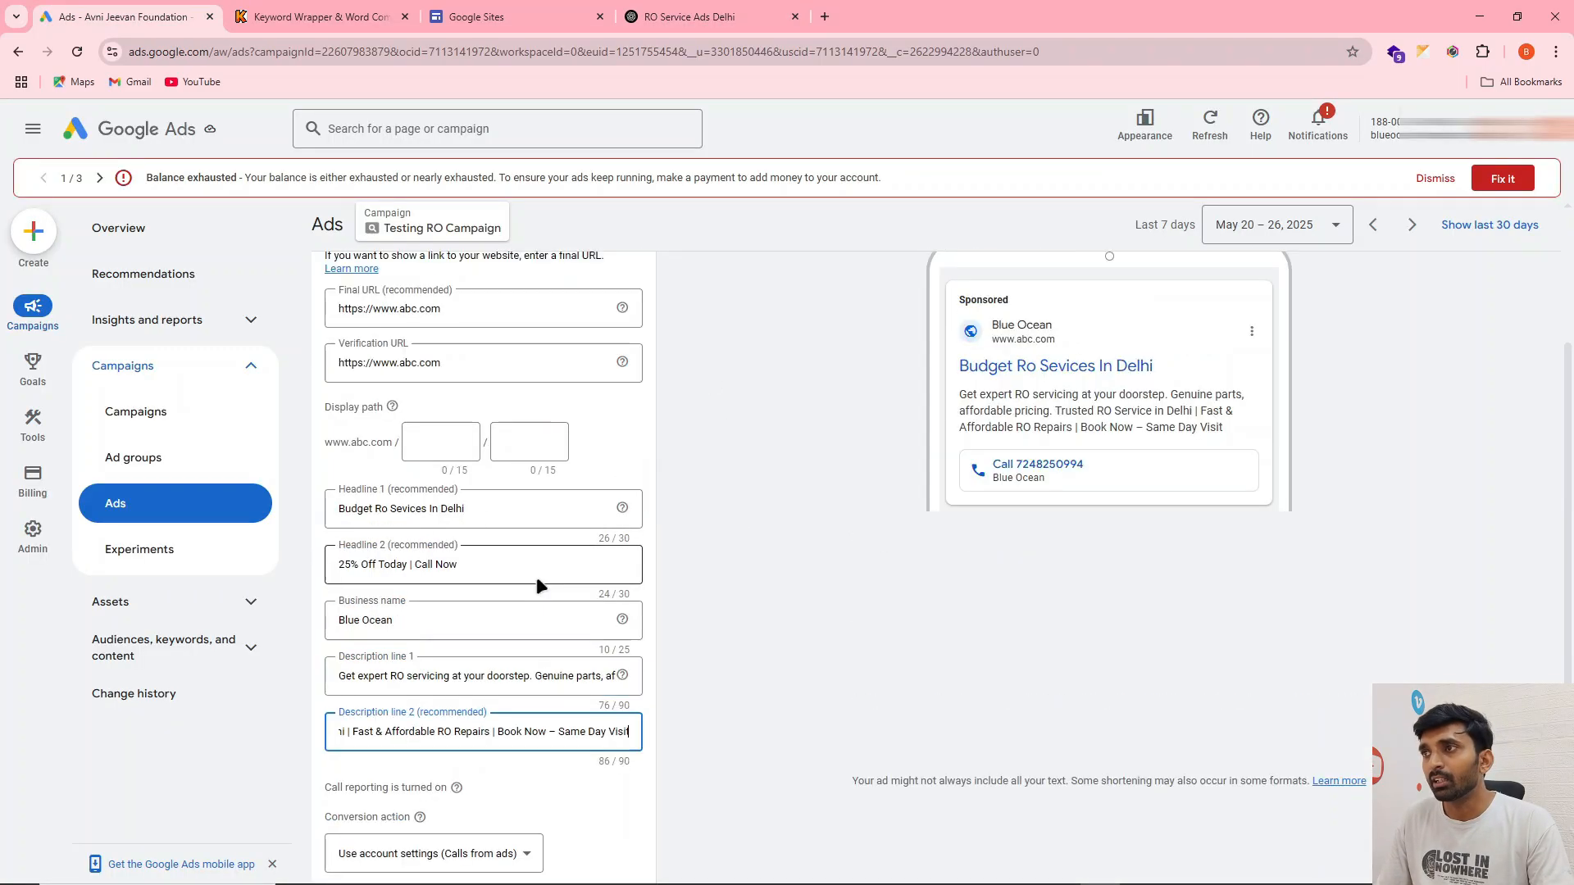
left_click_drag(925, 309, 978, 309)
left_click(1407, 342)
left_click(455, 522)
type("ro")
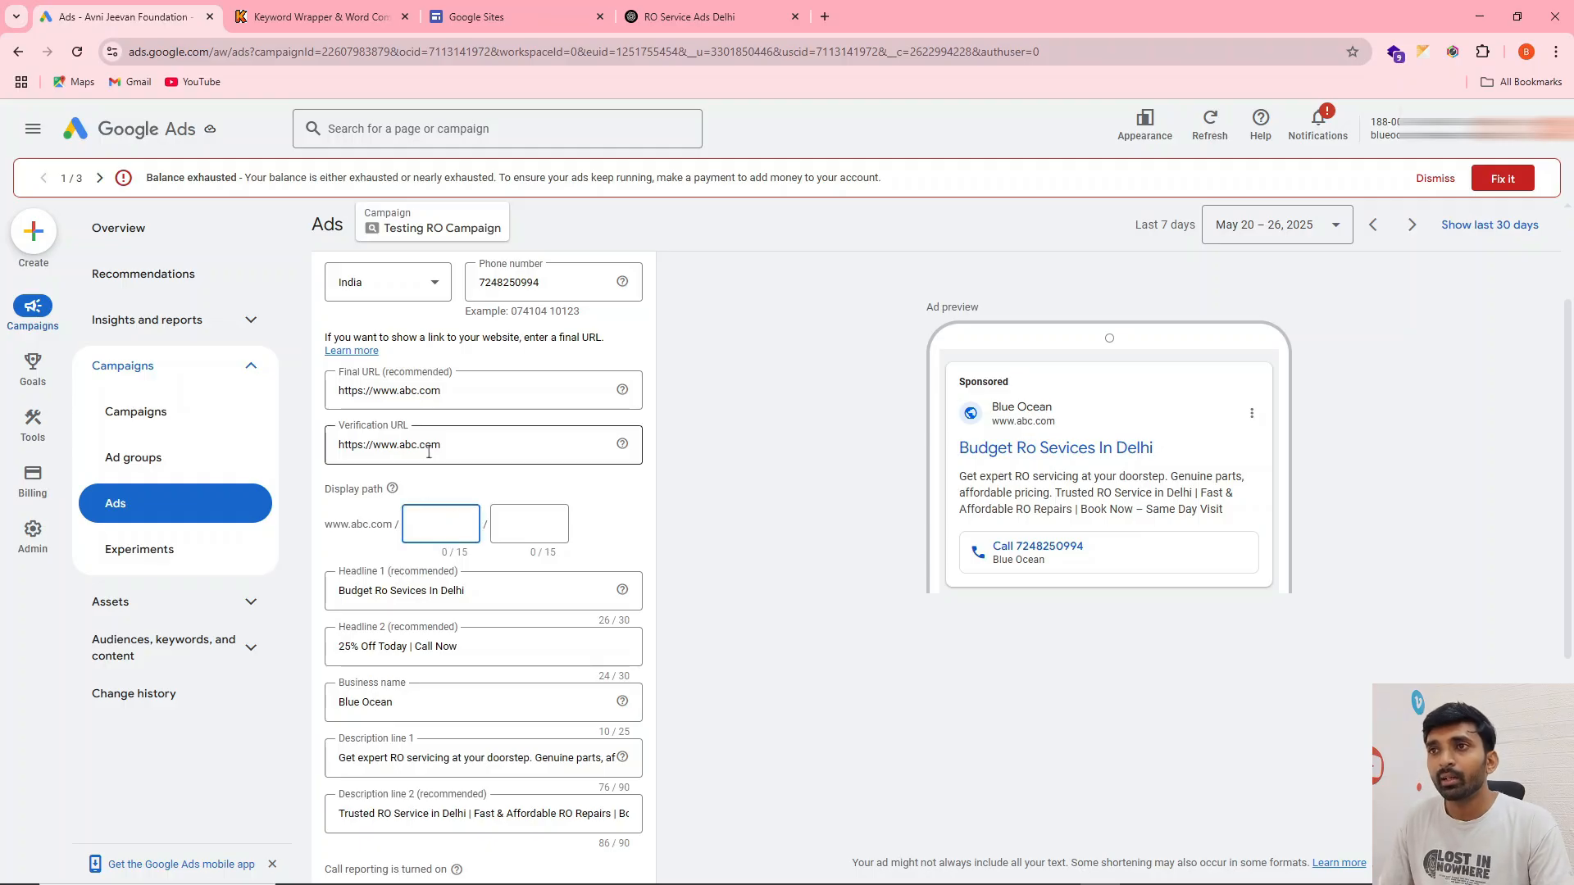
left_click(504, 526)
type("services")
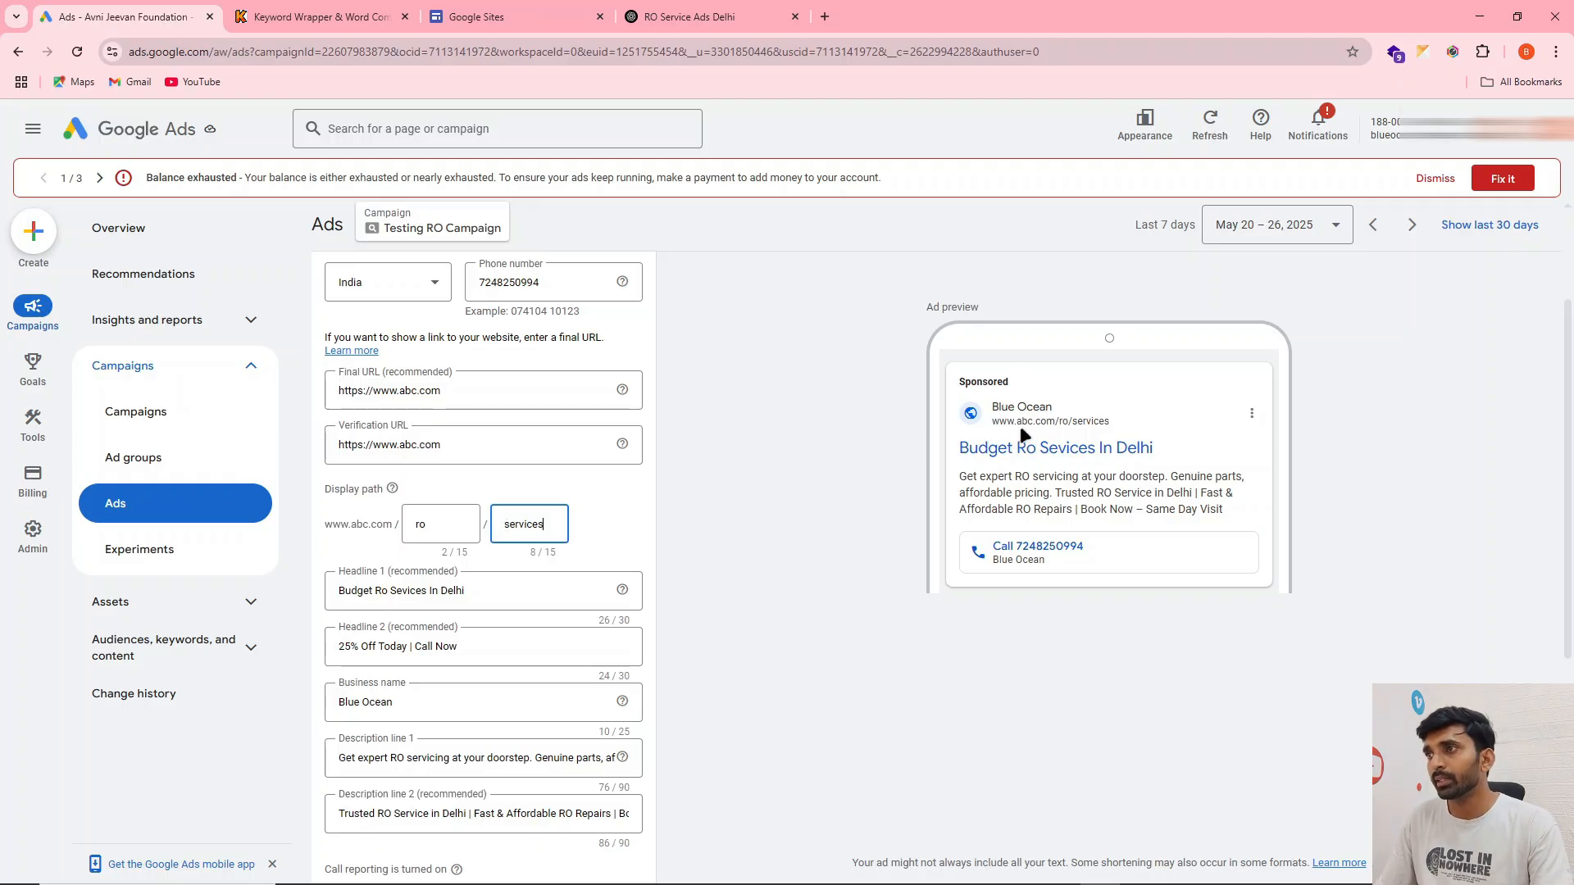
left_click_drag(988, 421, 1088, 420)
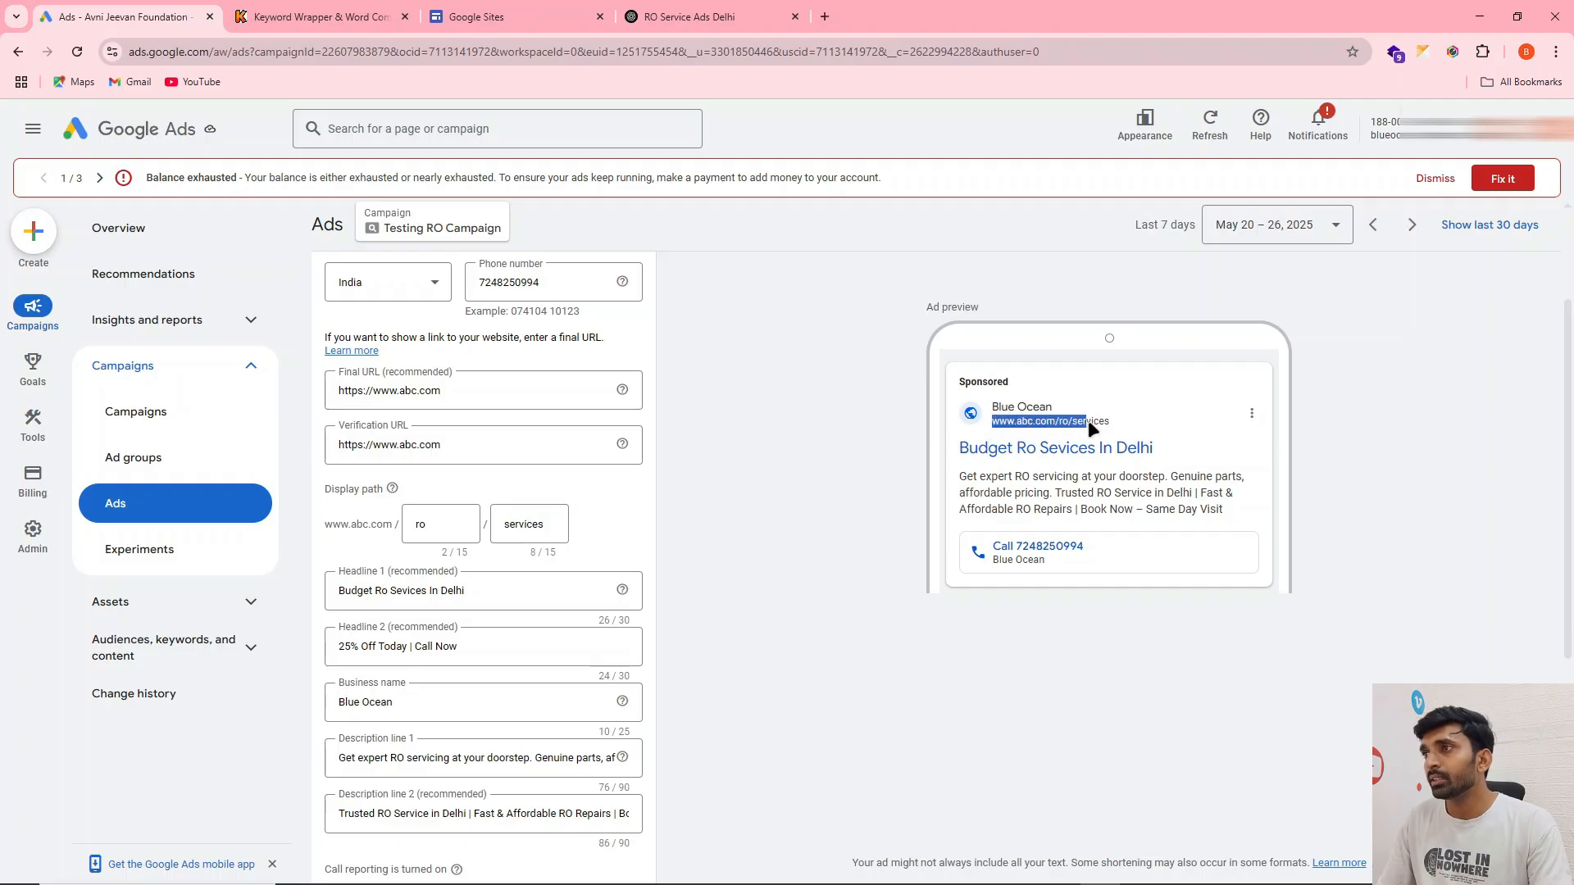
left_click(653, 459)
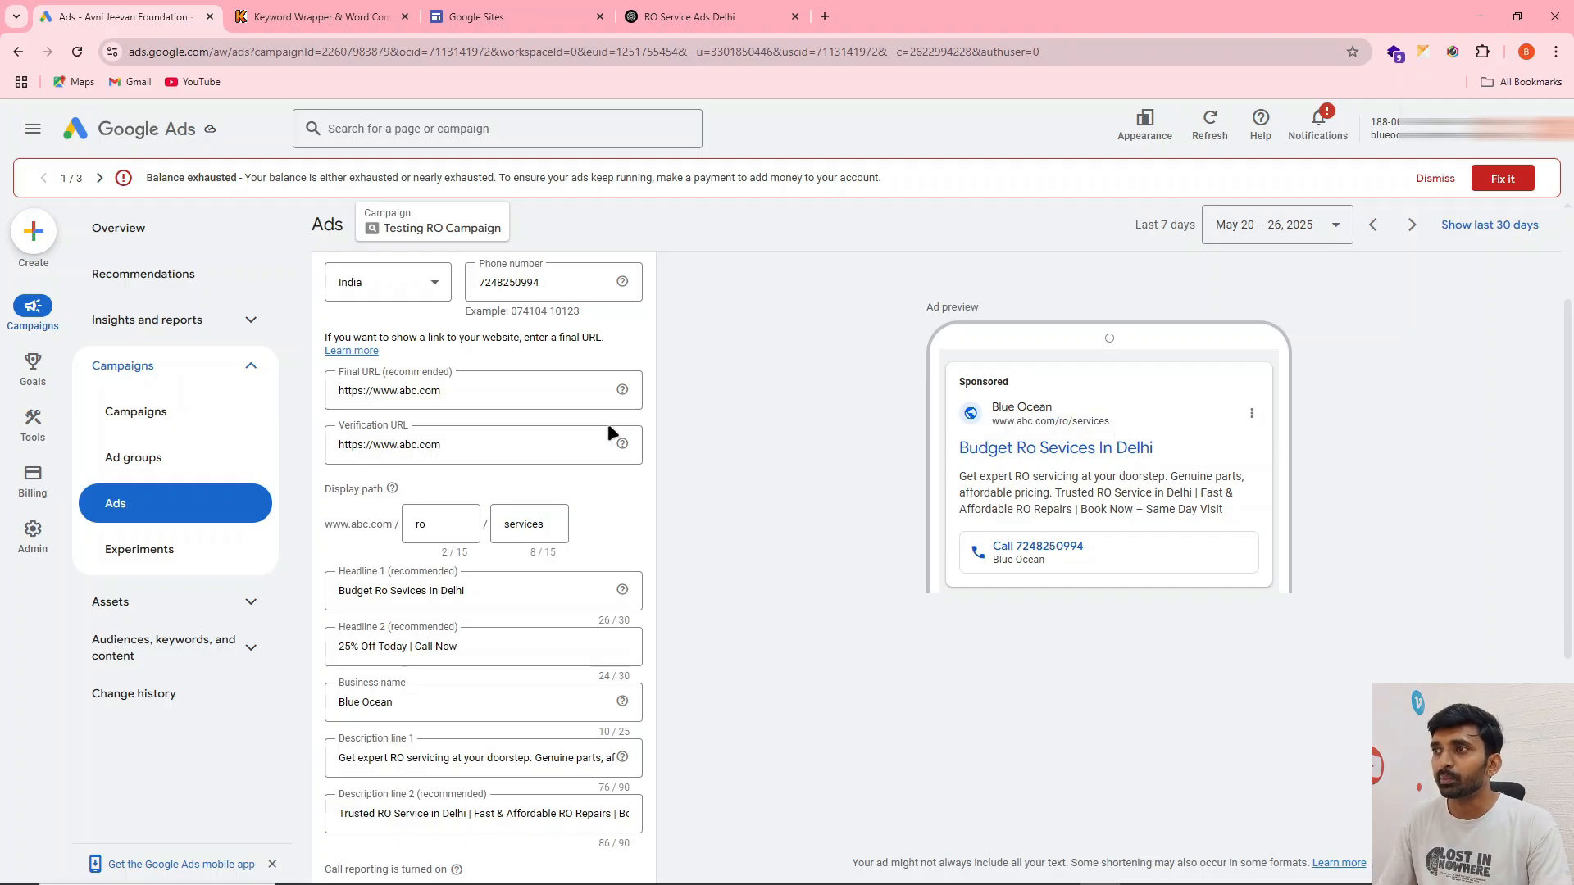
Set the call ad's conversion action to "Google call ad 123" and save the new version of the ad
scroll(551, 488, "down", 4)
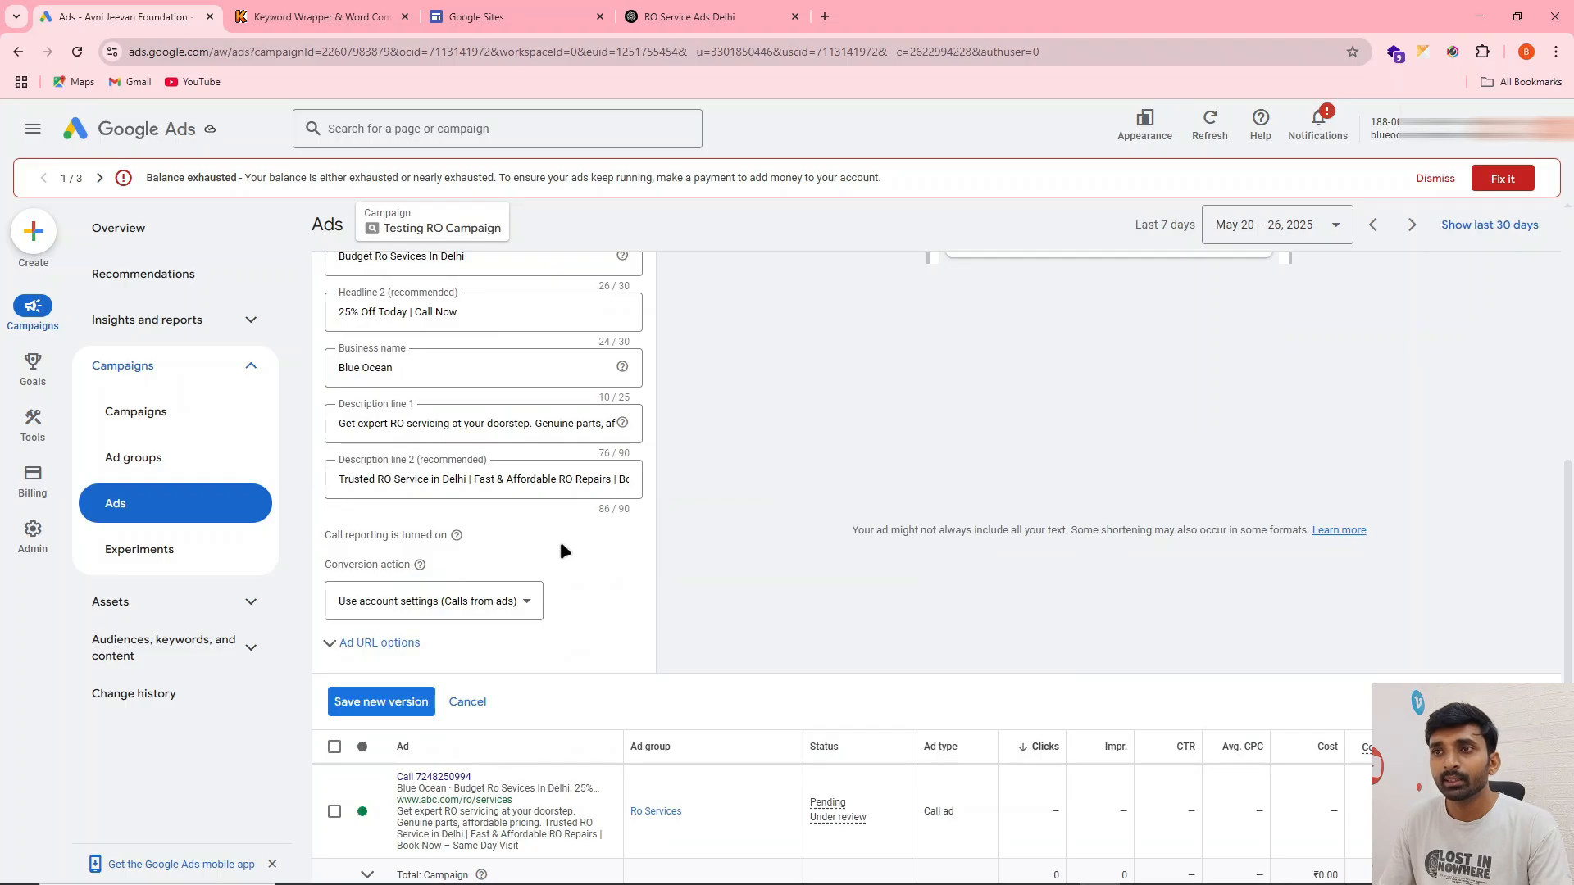
left_click_drag(366, 565, 395, 565)
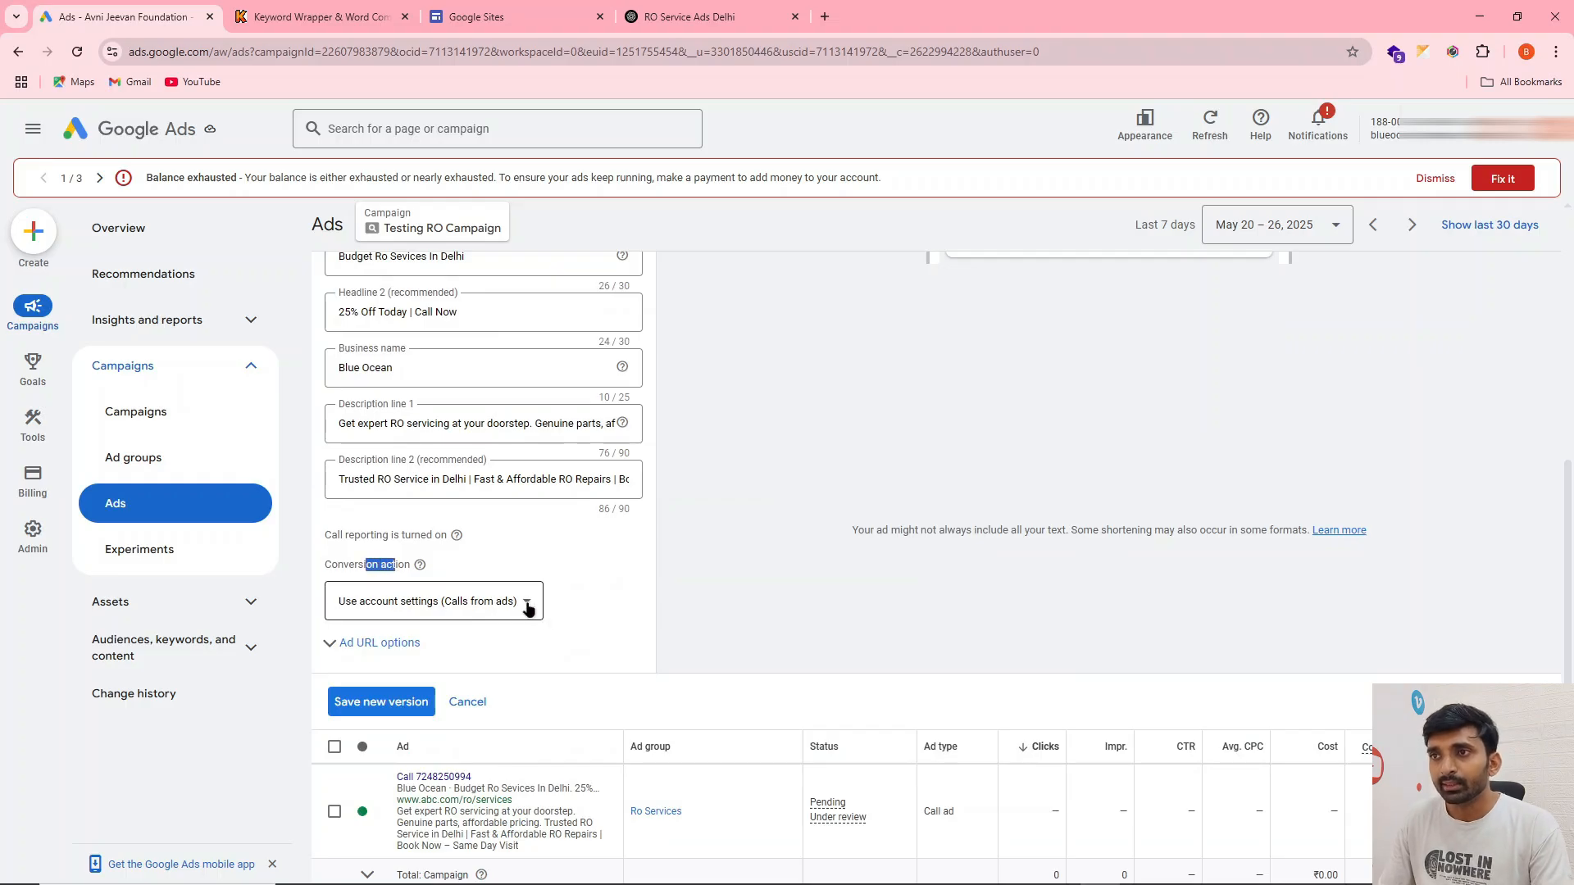
left_click(529, 607)
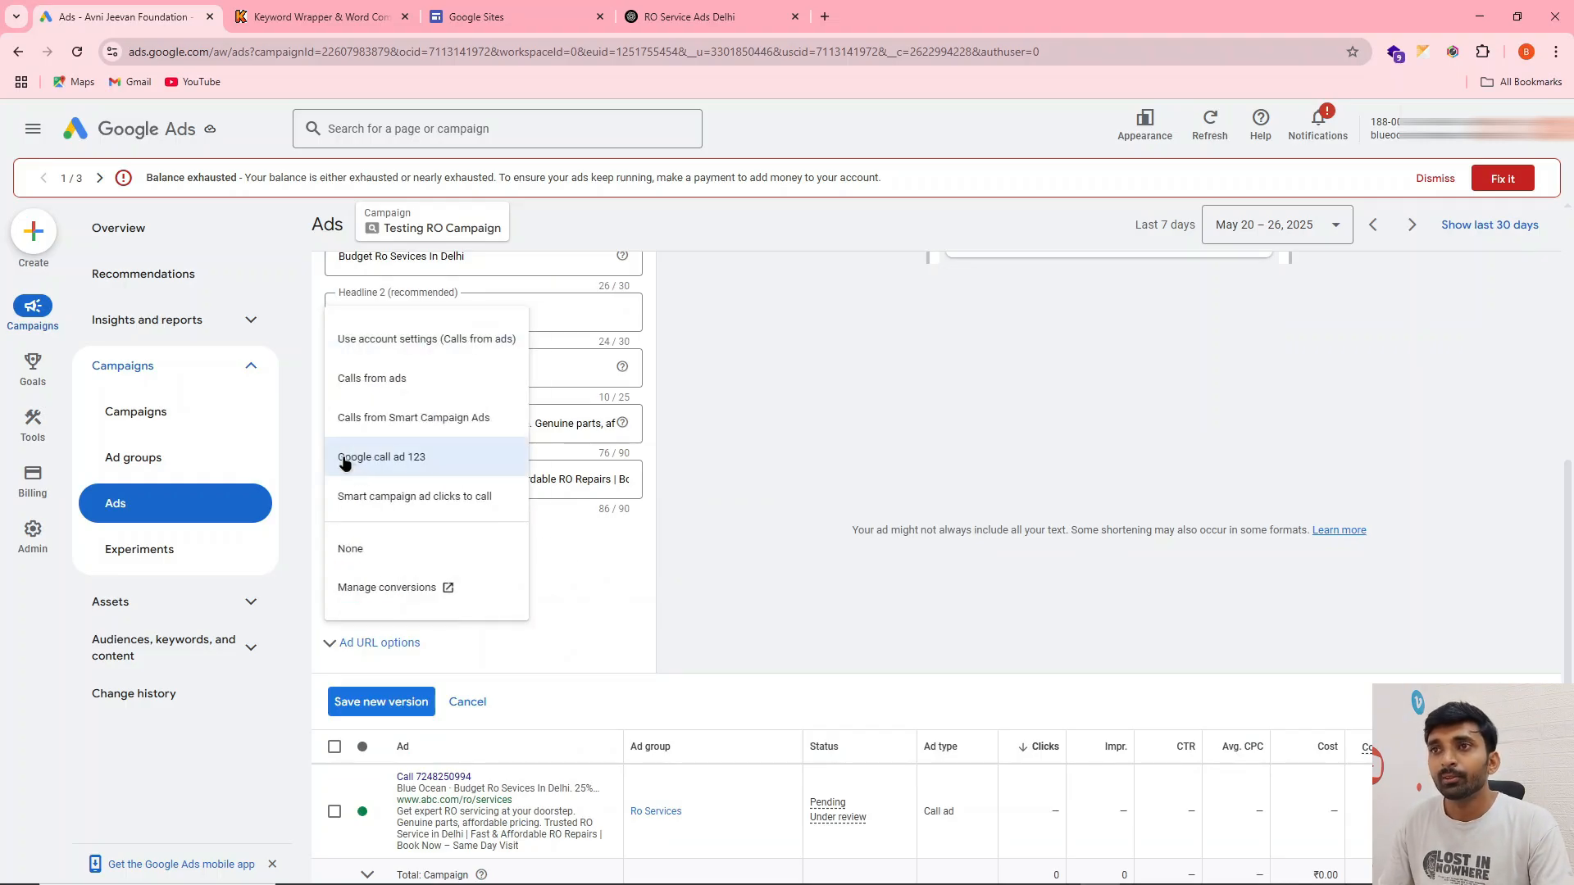
left_click(469, 466)
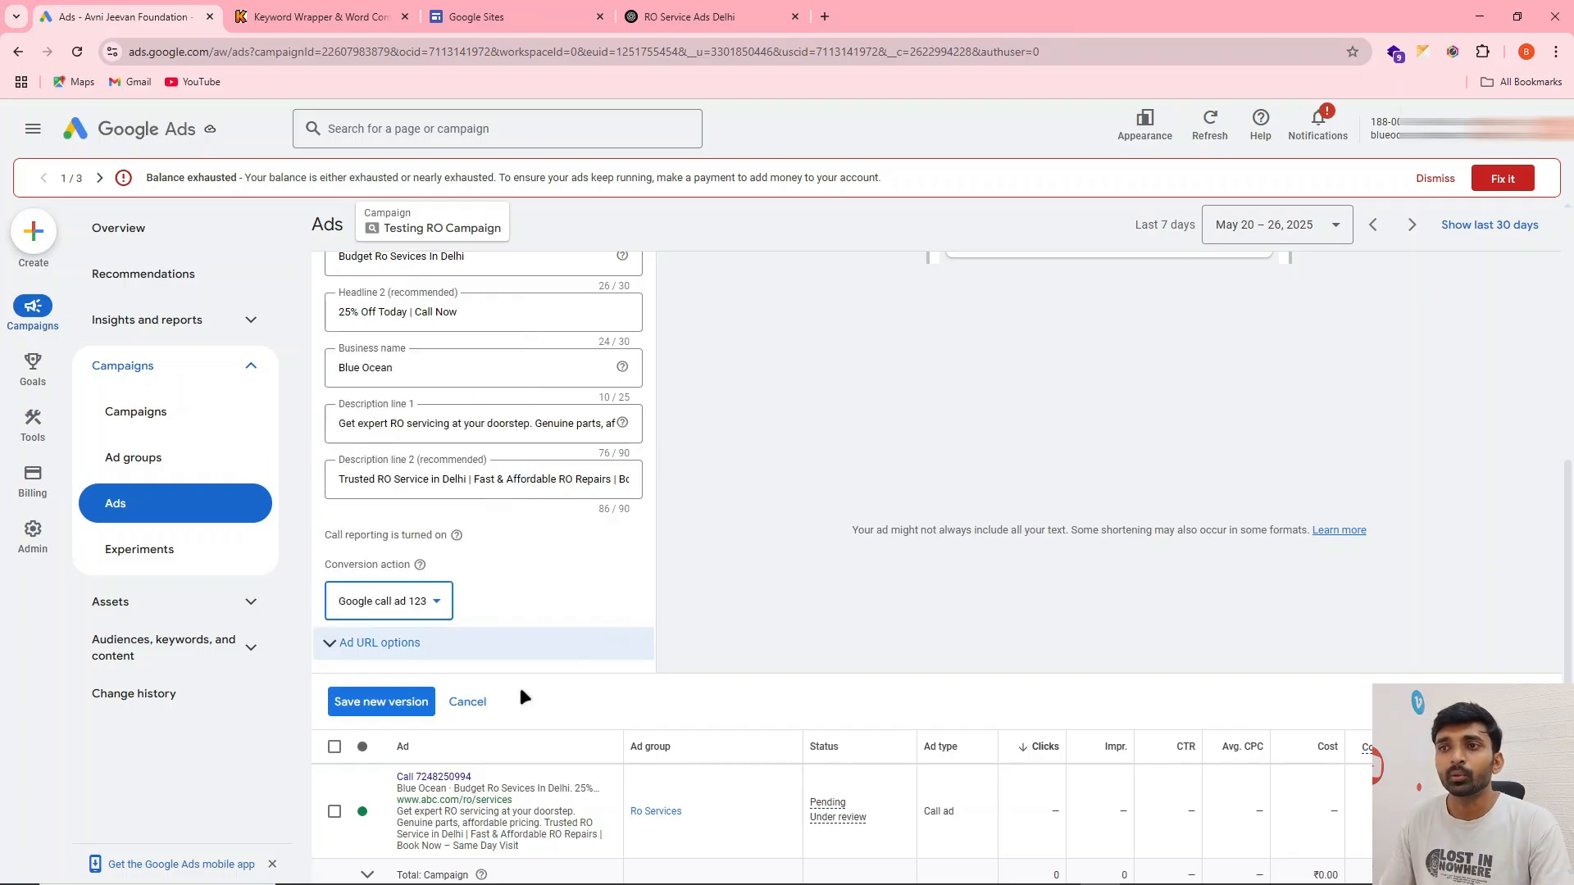
left_click(395, 703)
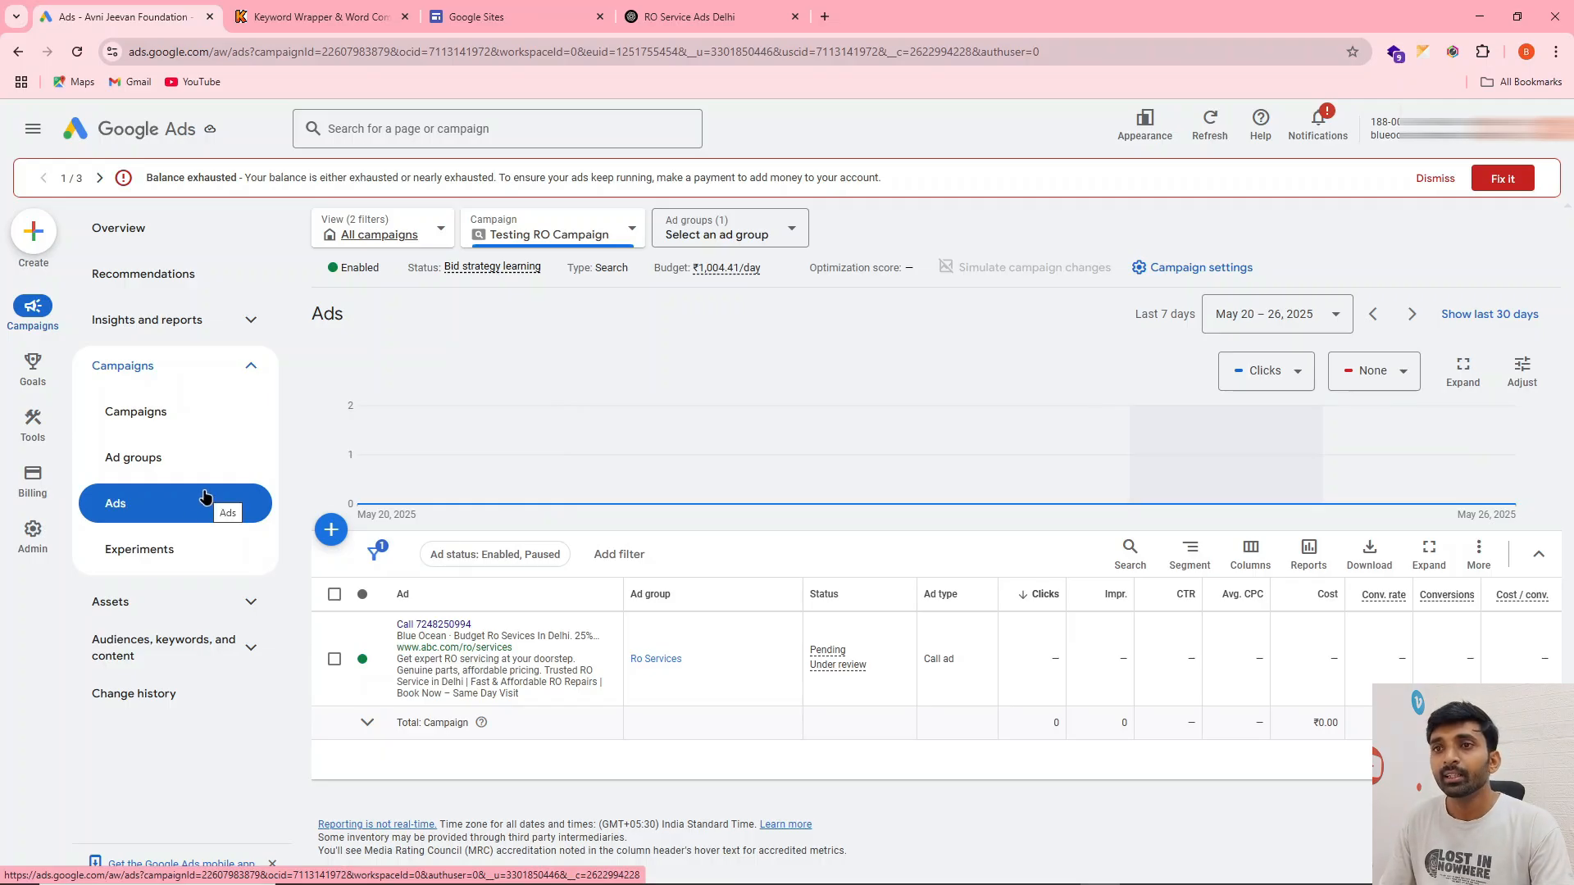
Start adding negative keywords at campaign level to Testing RO Campaign
left_click(190, 653)
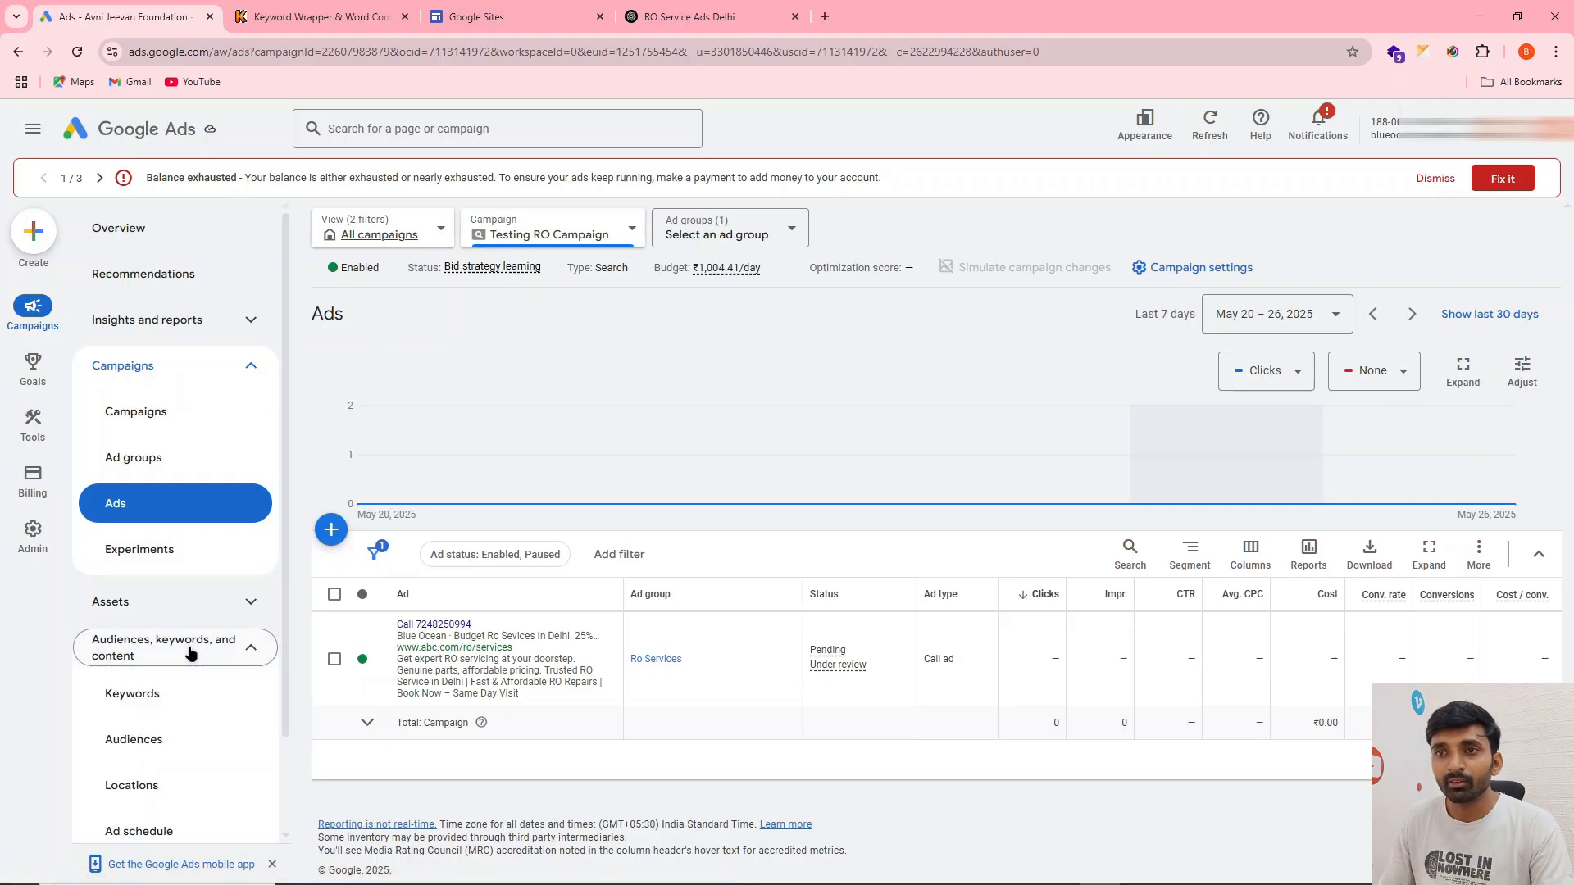
left_click(153, 702)
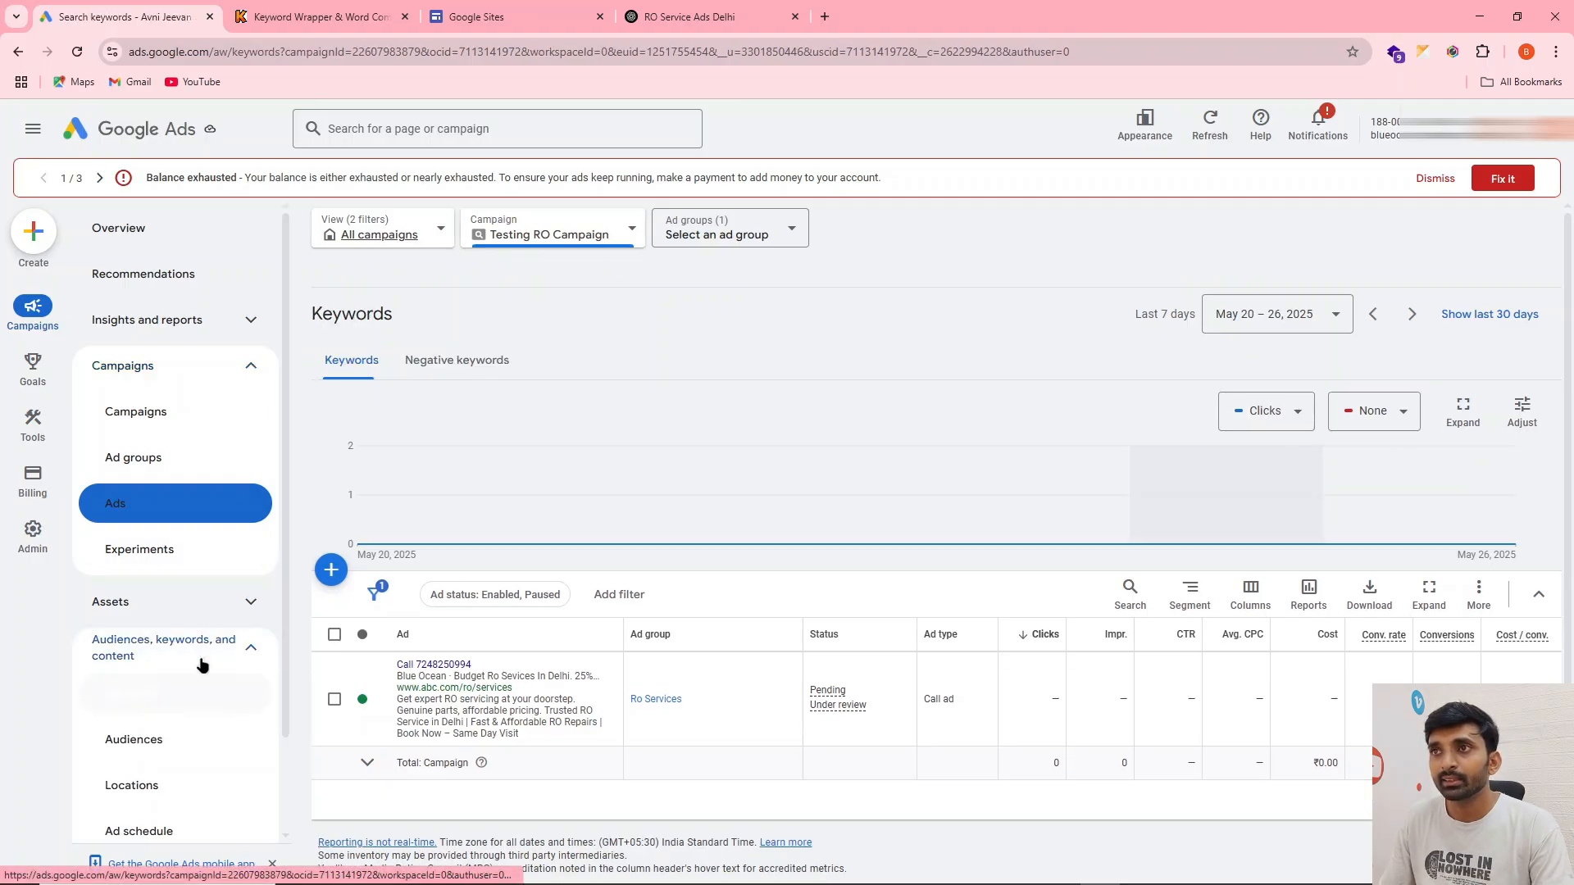
left_click(443, 361)
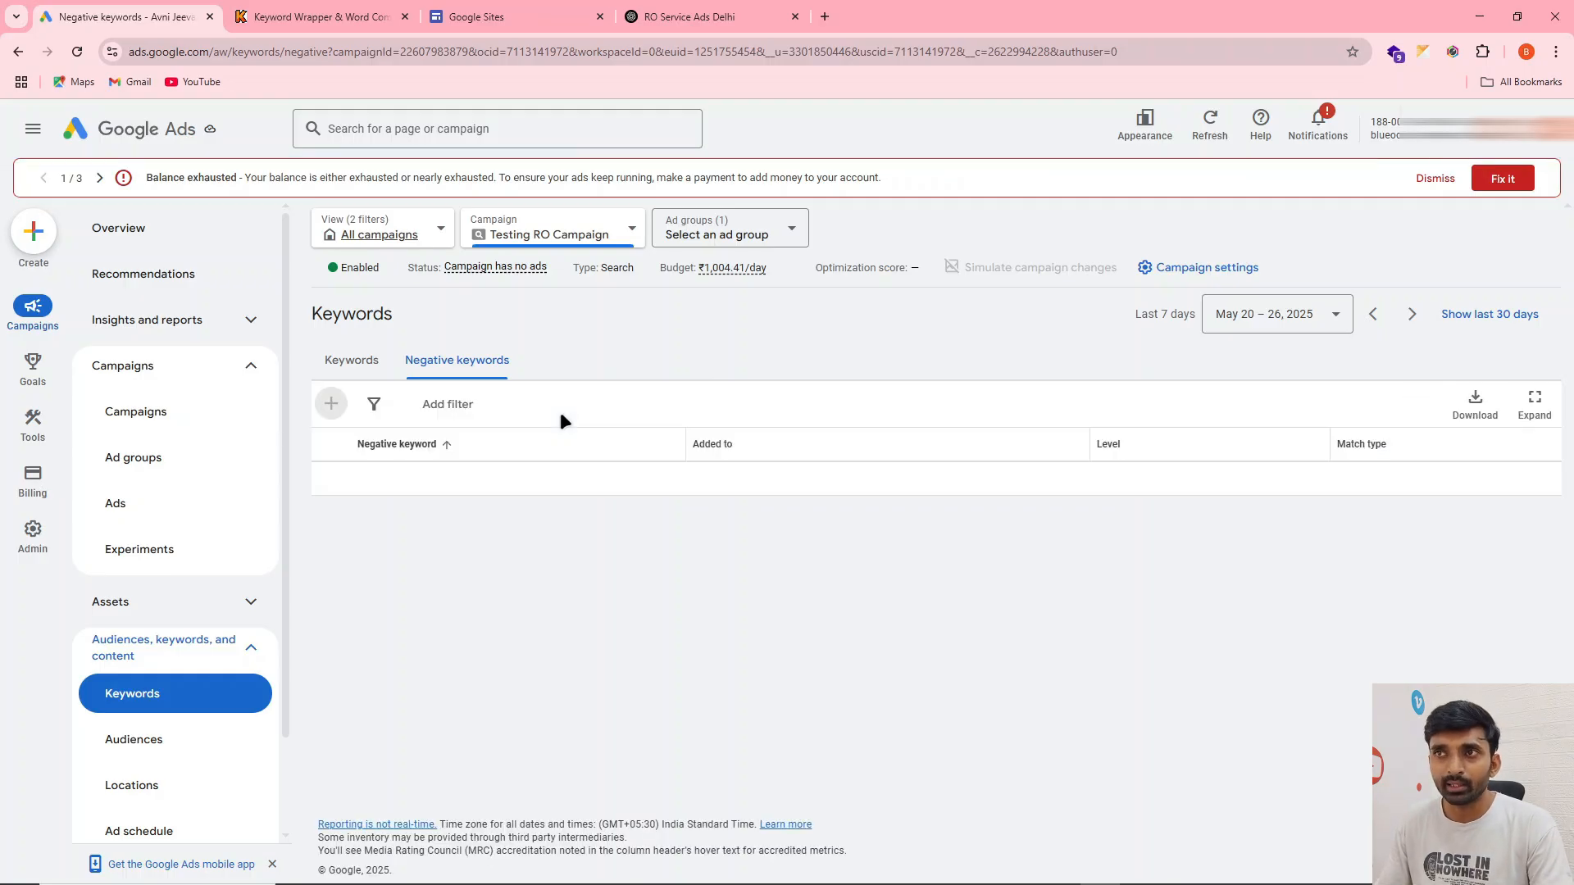
left_click(332, 404)
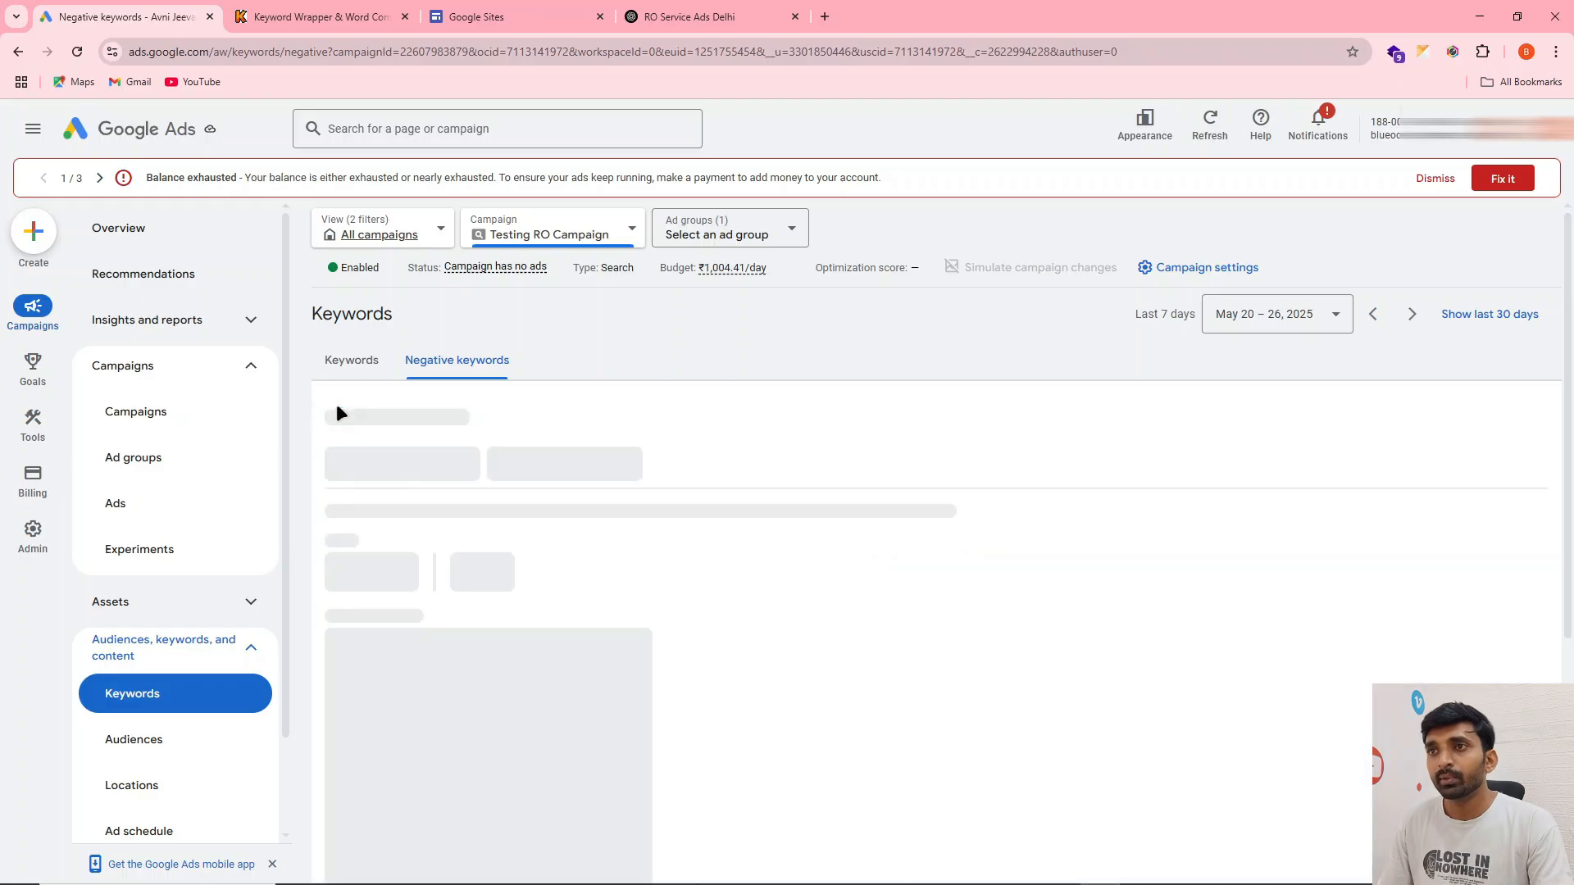
scroll(560, 458, "down", 2)
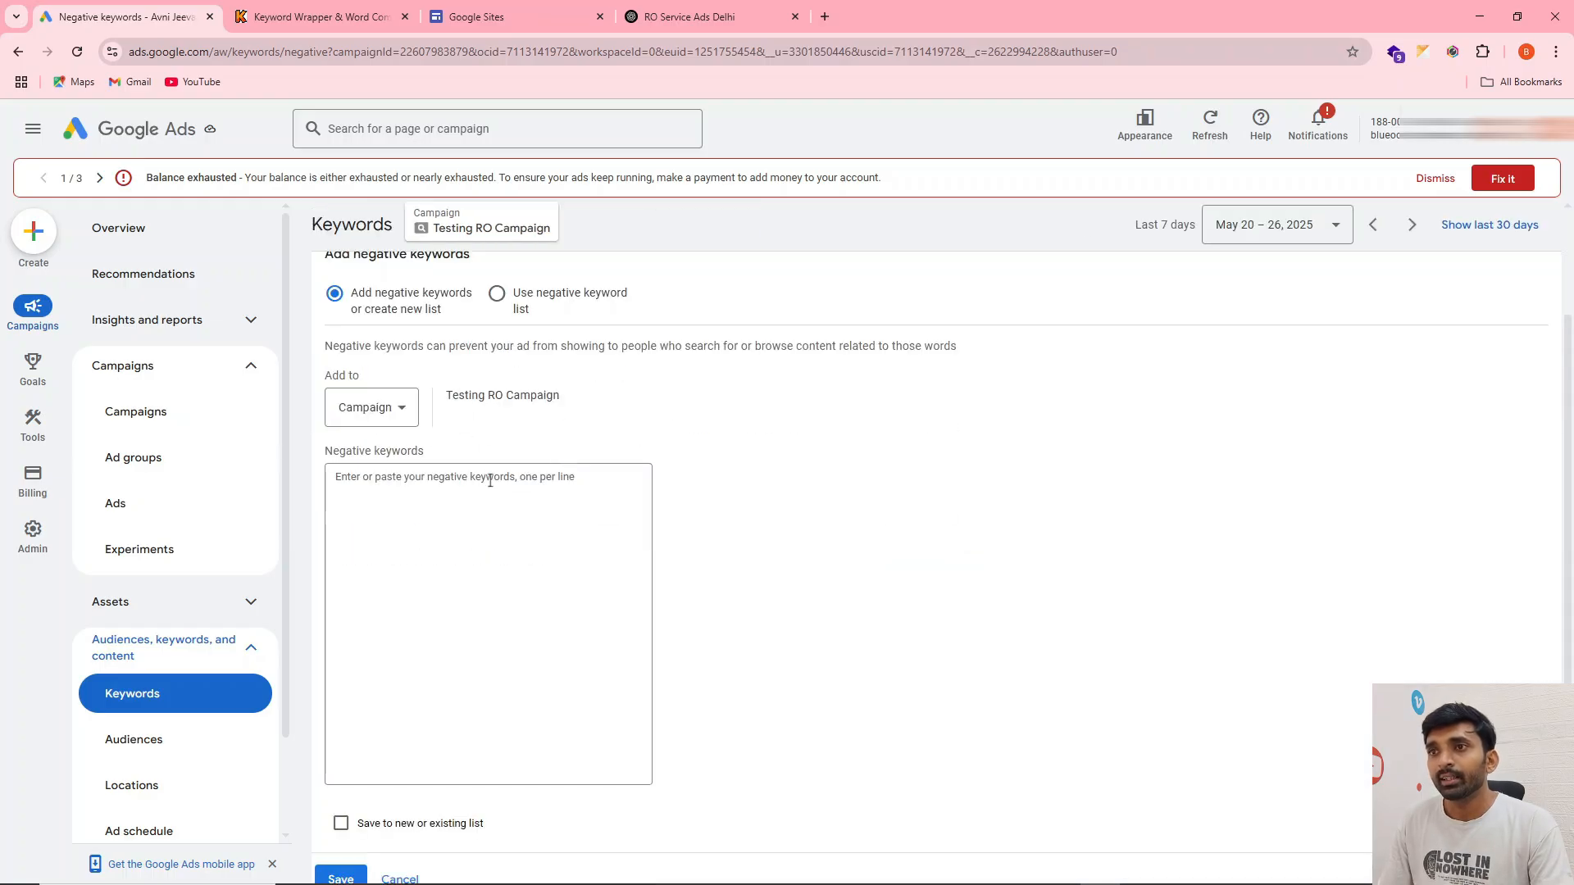
left_click_drag(447, 395, 495, 467)
left_click(447, 505)
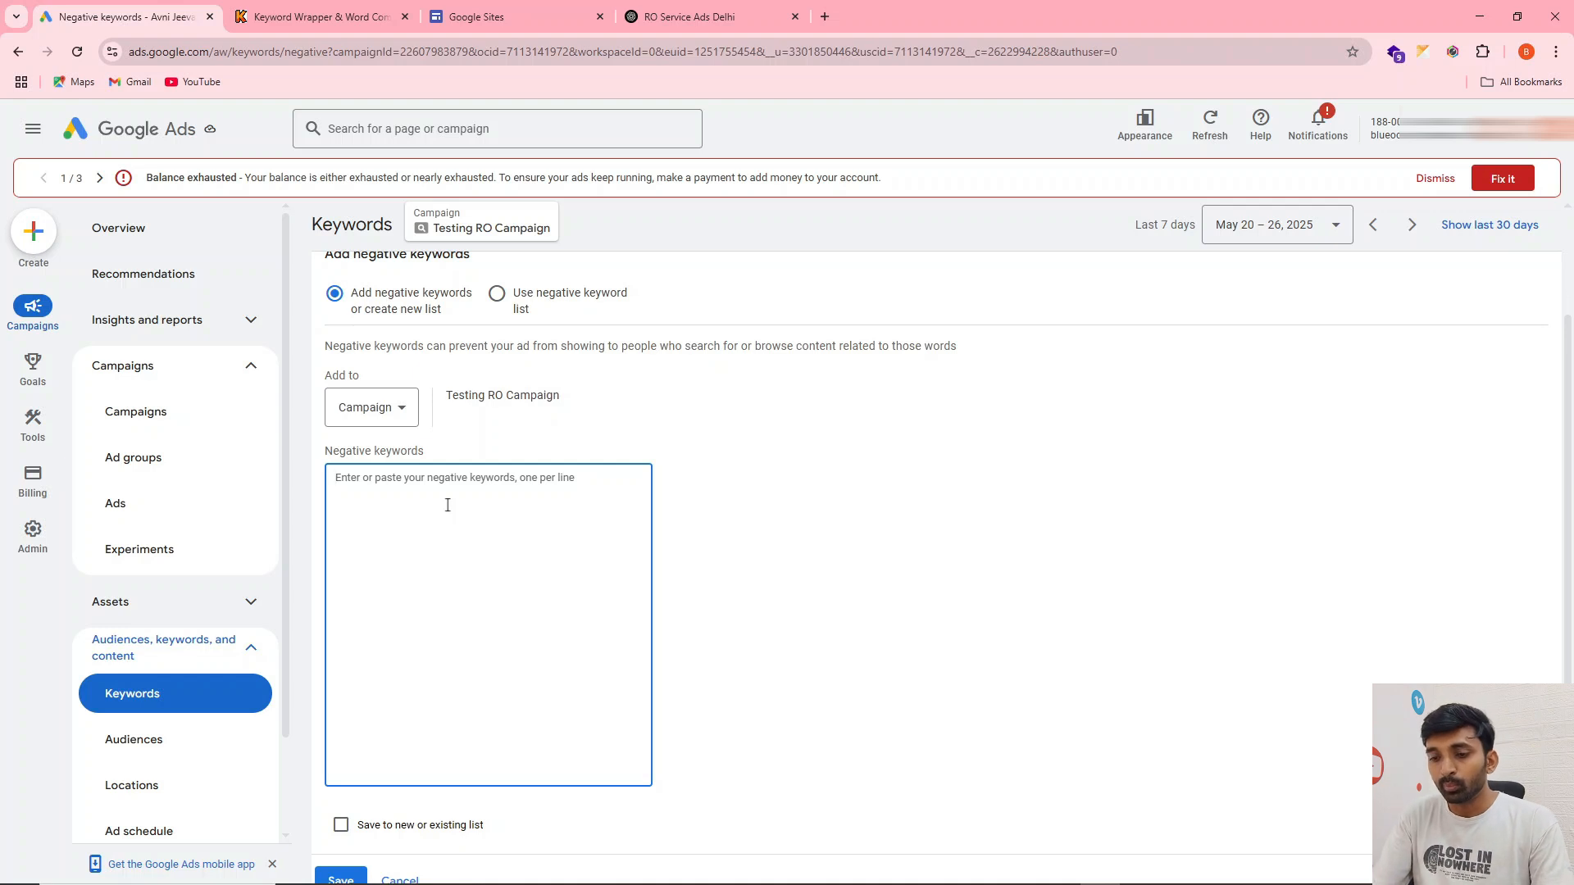
Enter "free", "timing", "govt" and "goverment" as negative keywords, one per line
type("fre")
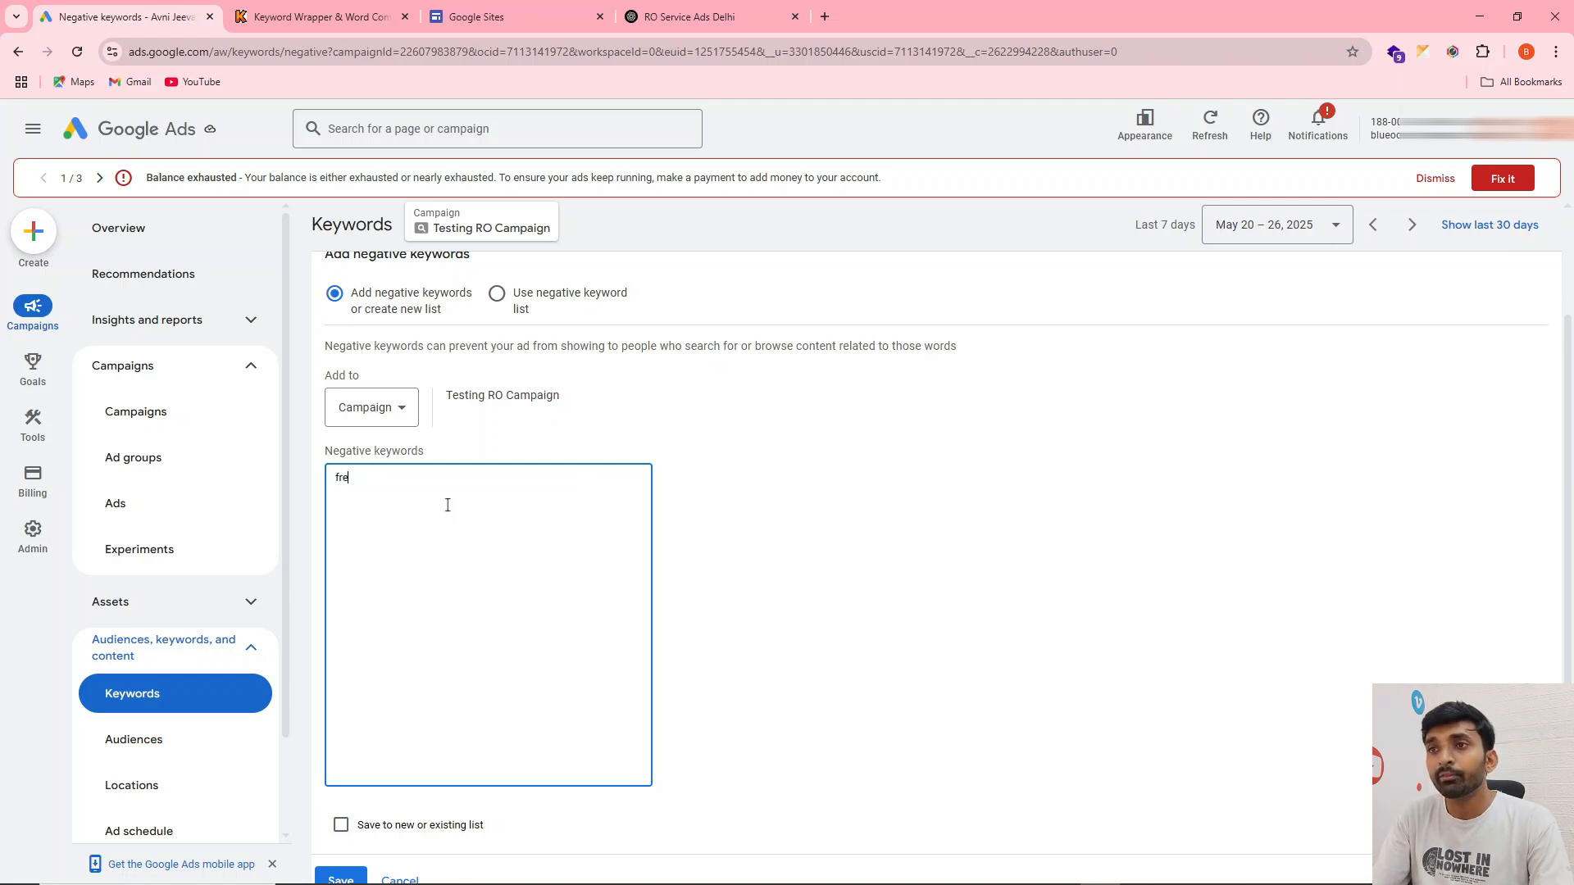
type("iming ")
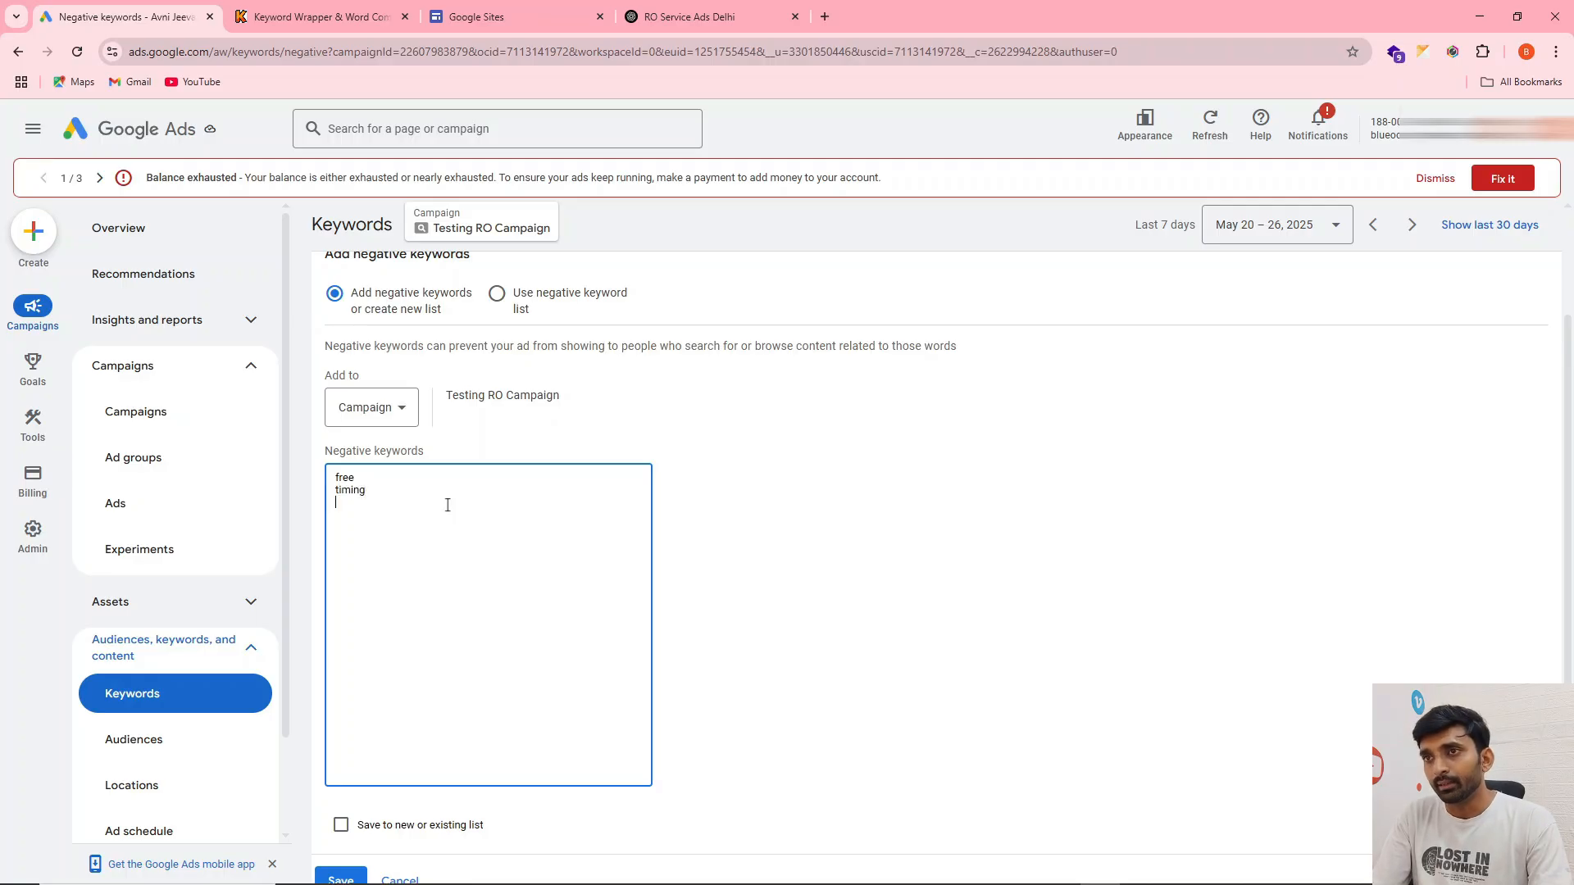
type("gov")
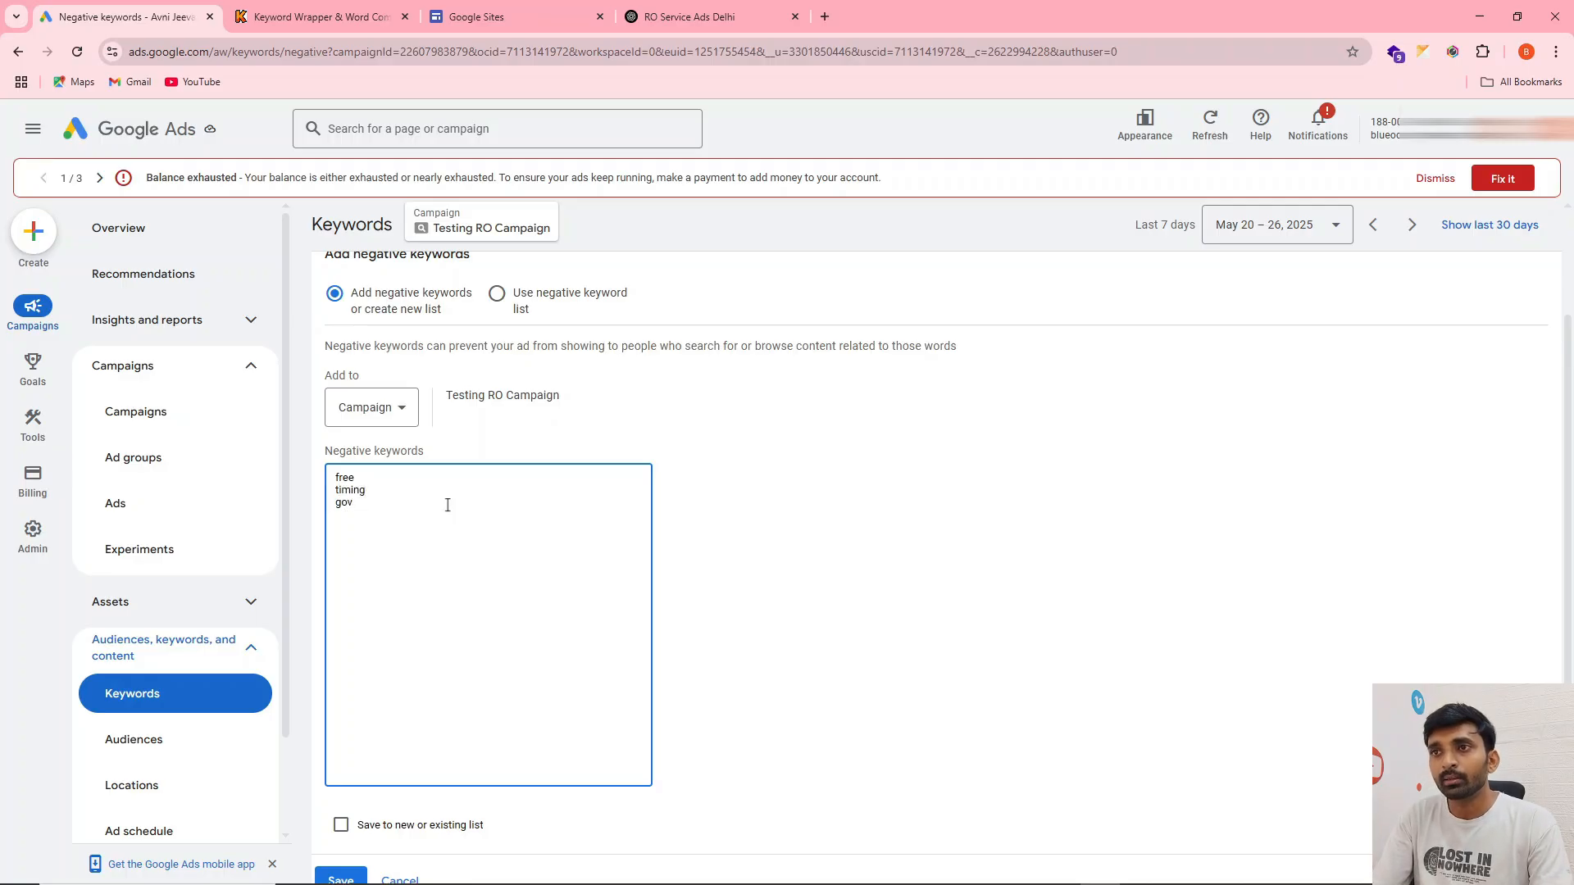
type("t gover")
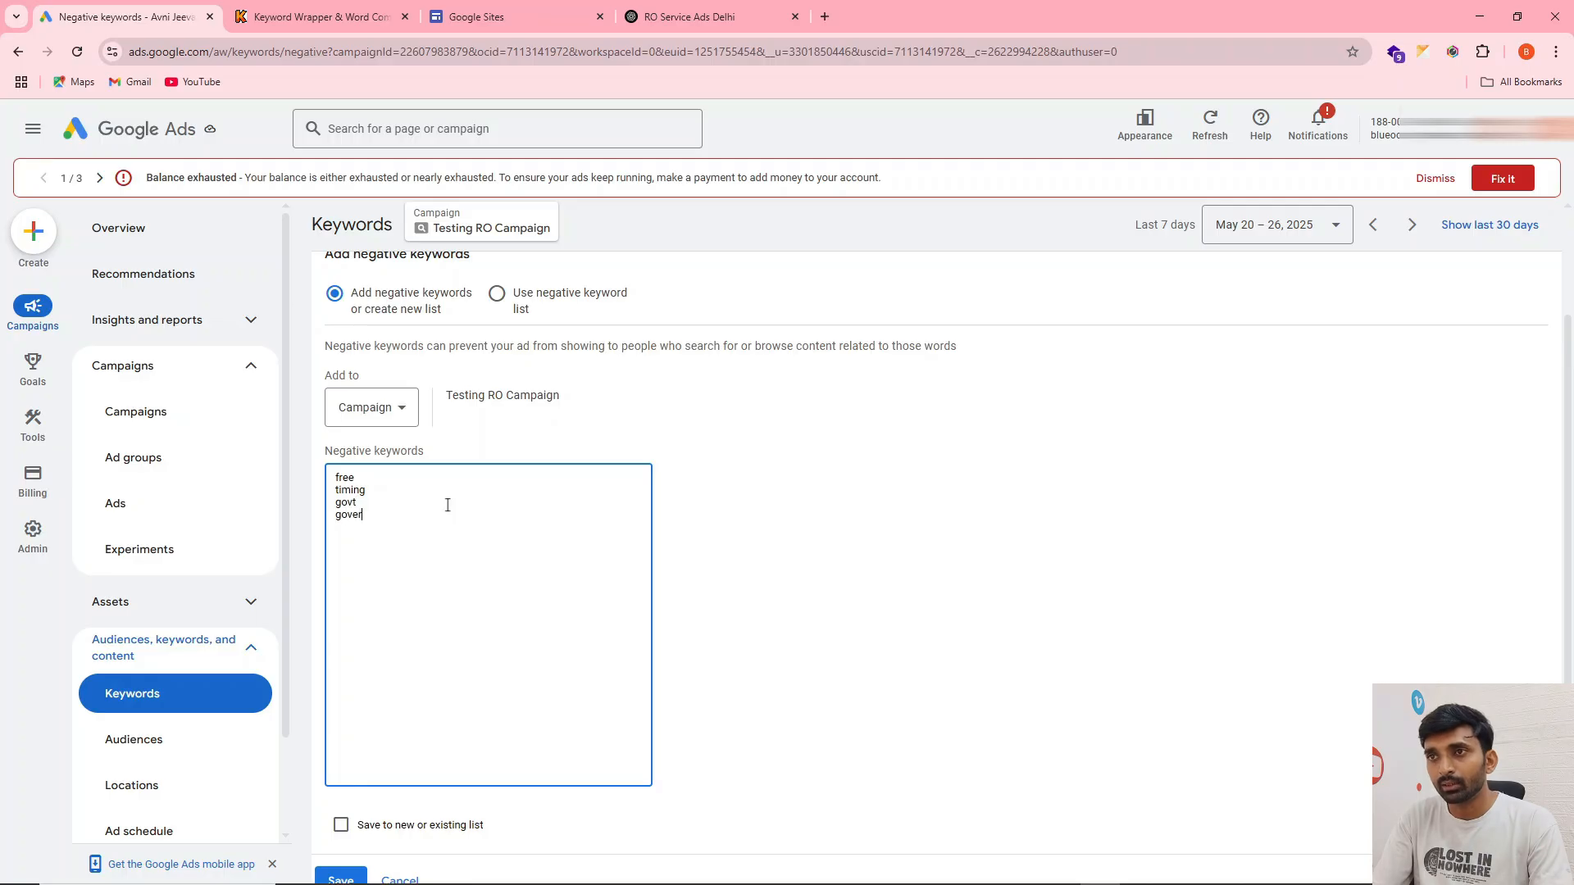
type("ment ")
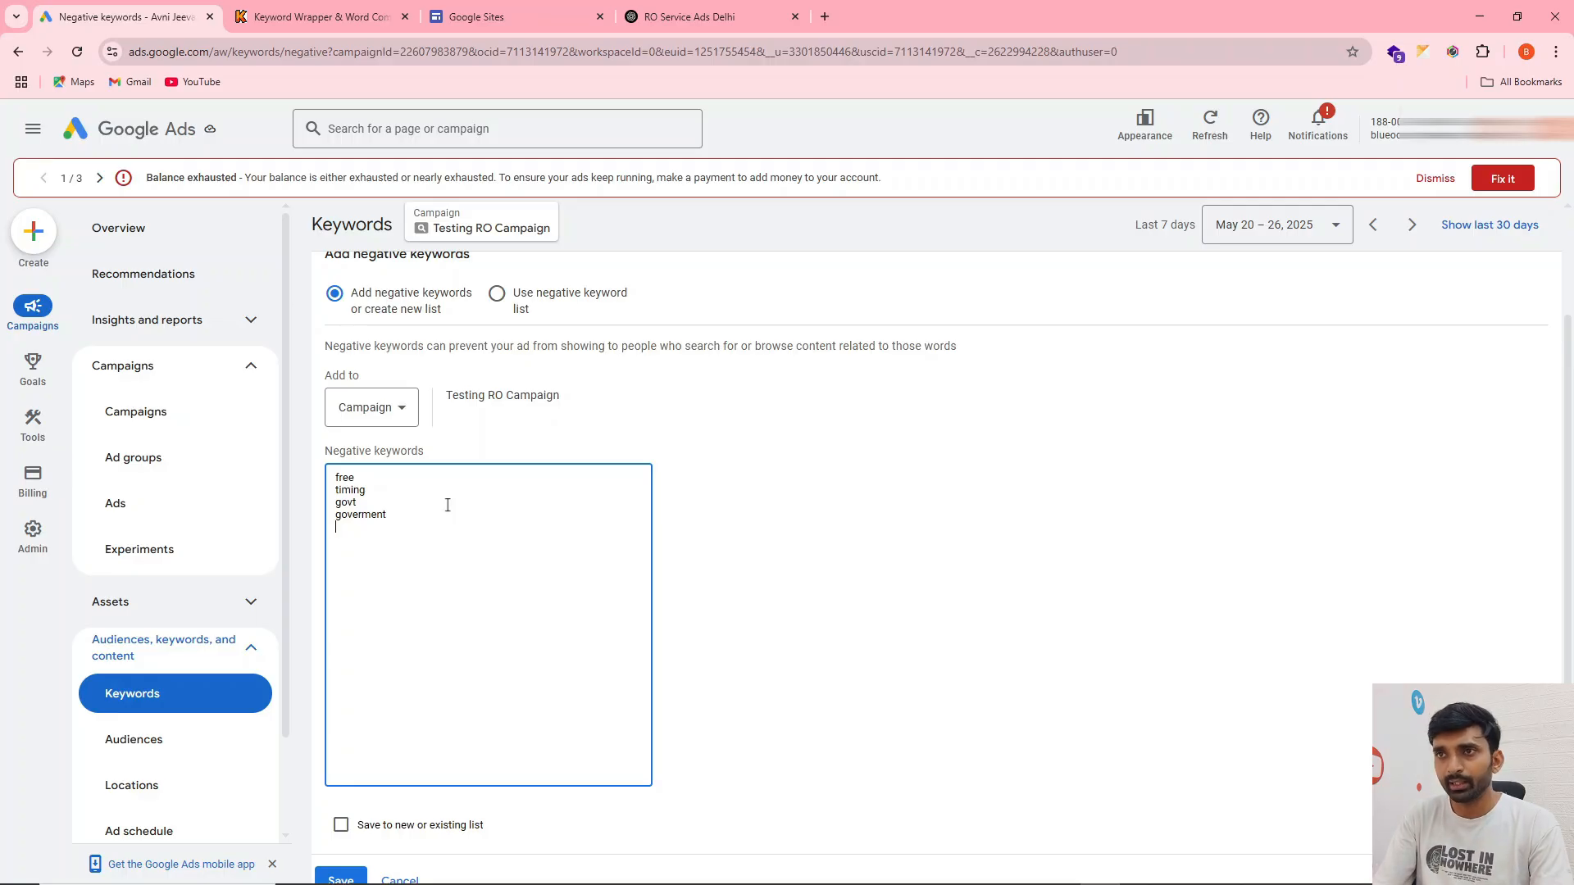
type("kent")
Add the competitor brands "kent" and "aquaguad" on new lines of the negative keyword list
key("Return")
type("awaugu")
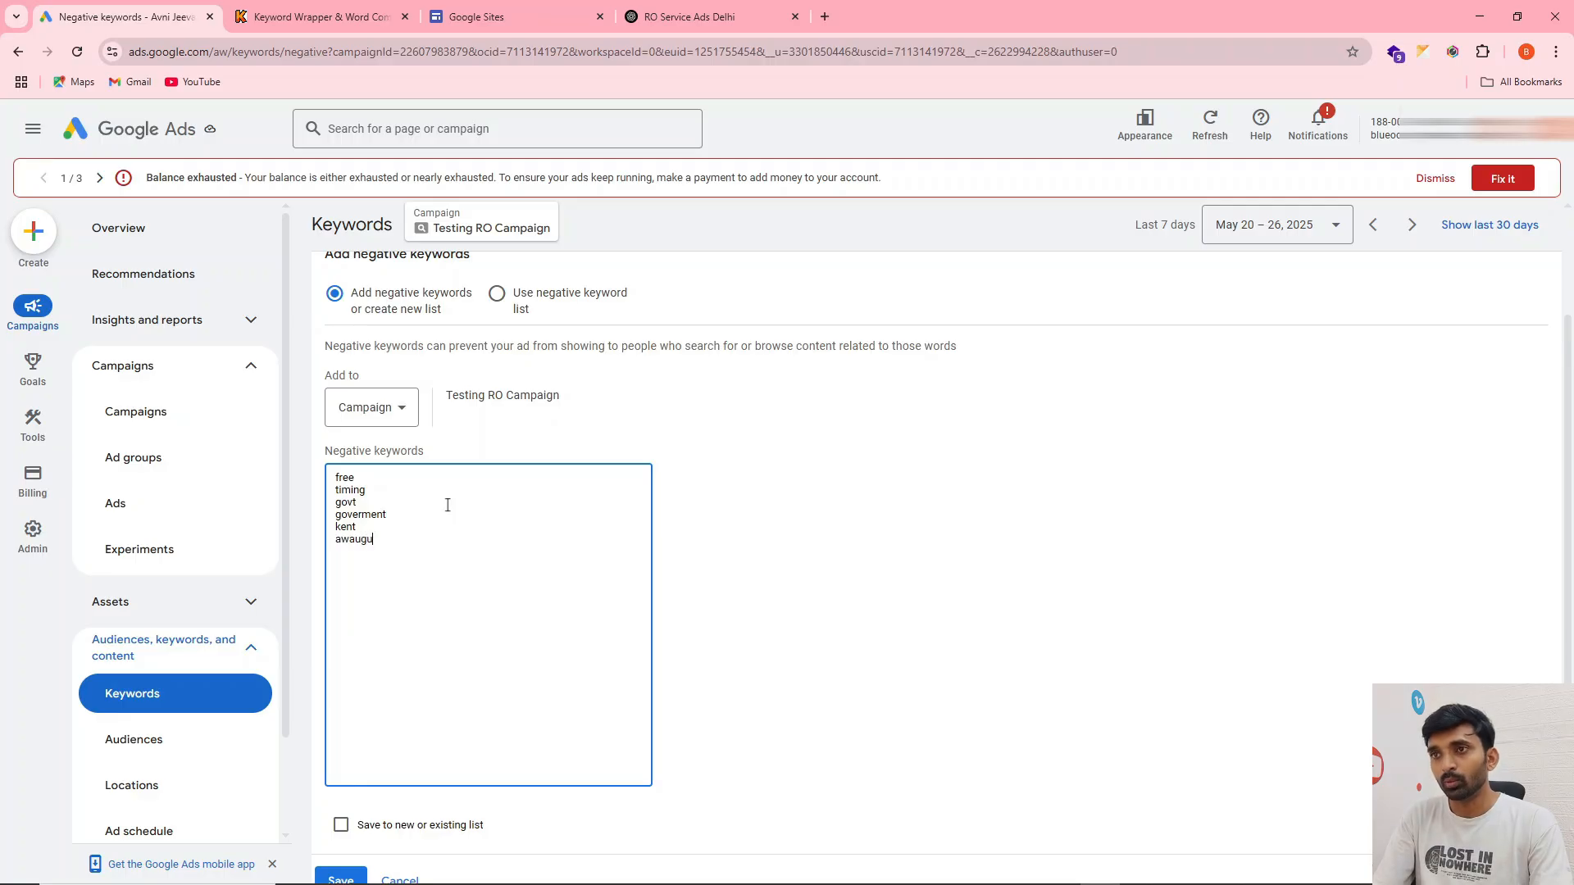
key("BackSpace")
key("BackSpace")
type("aqu")
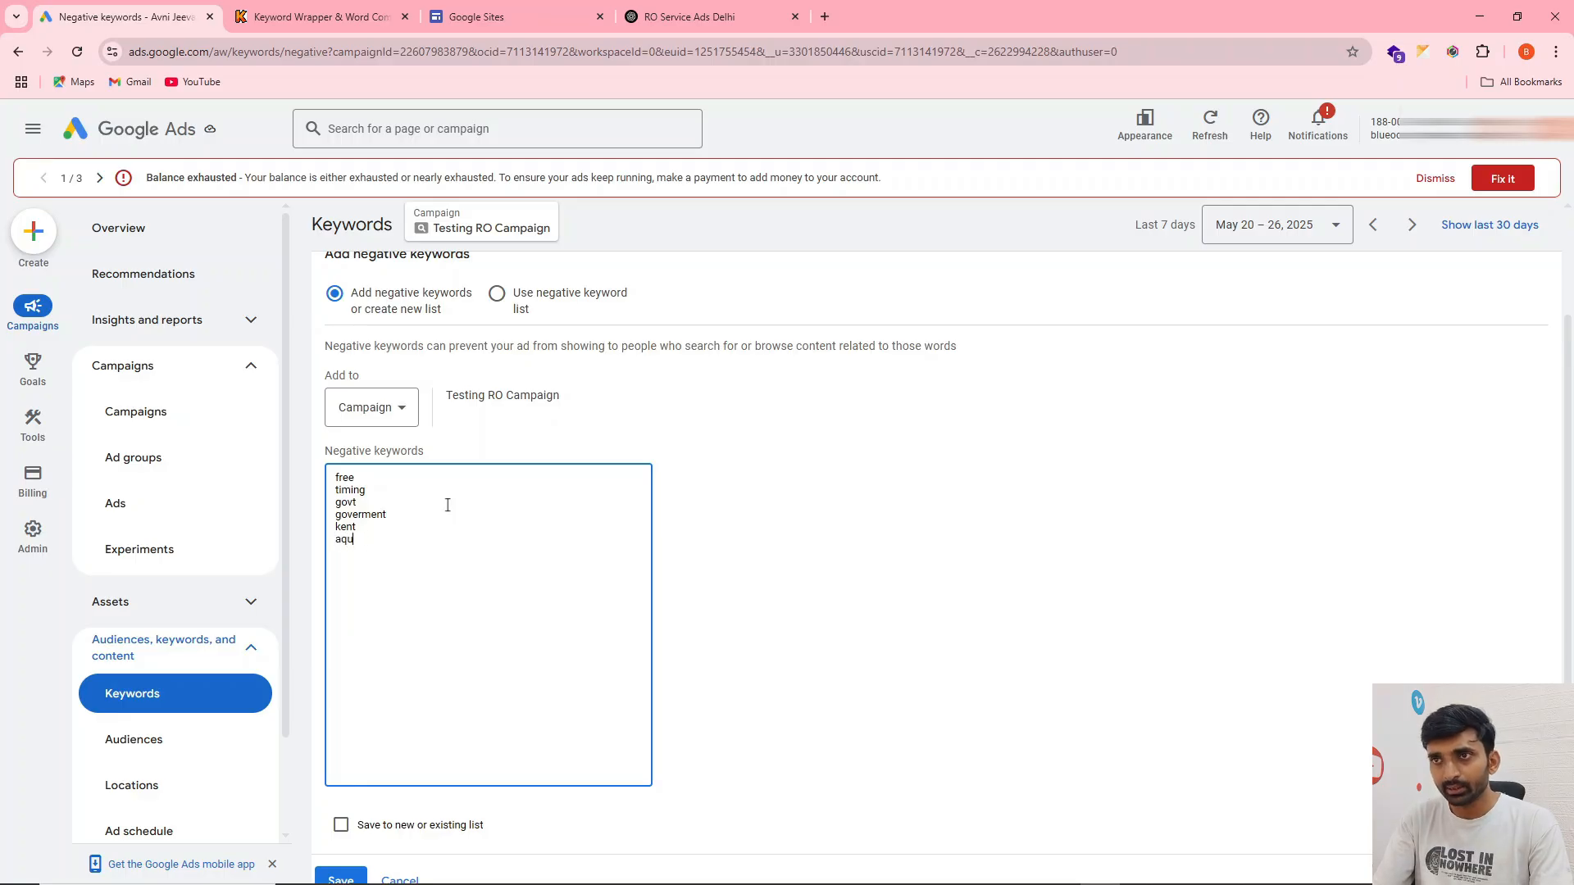
type("aguar")
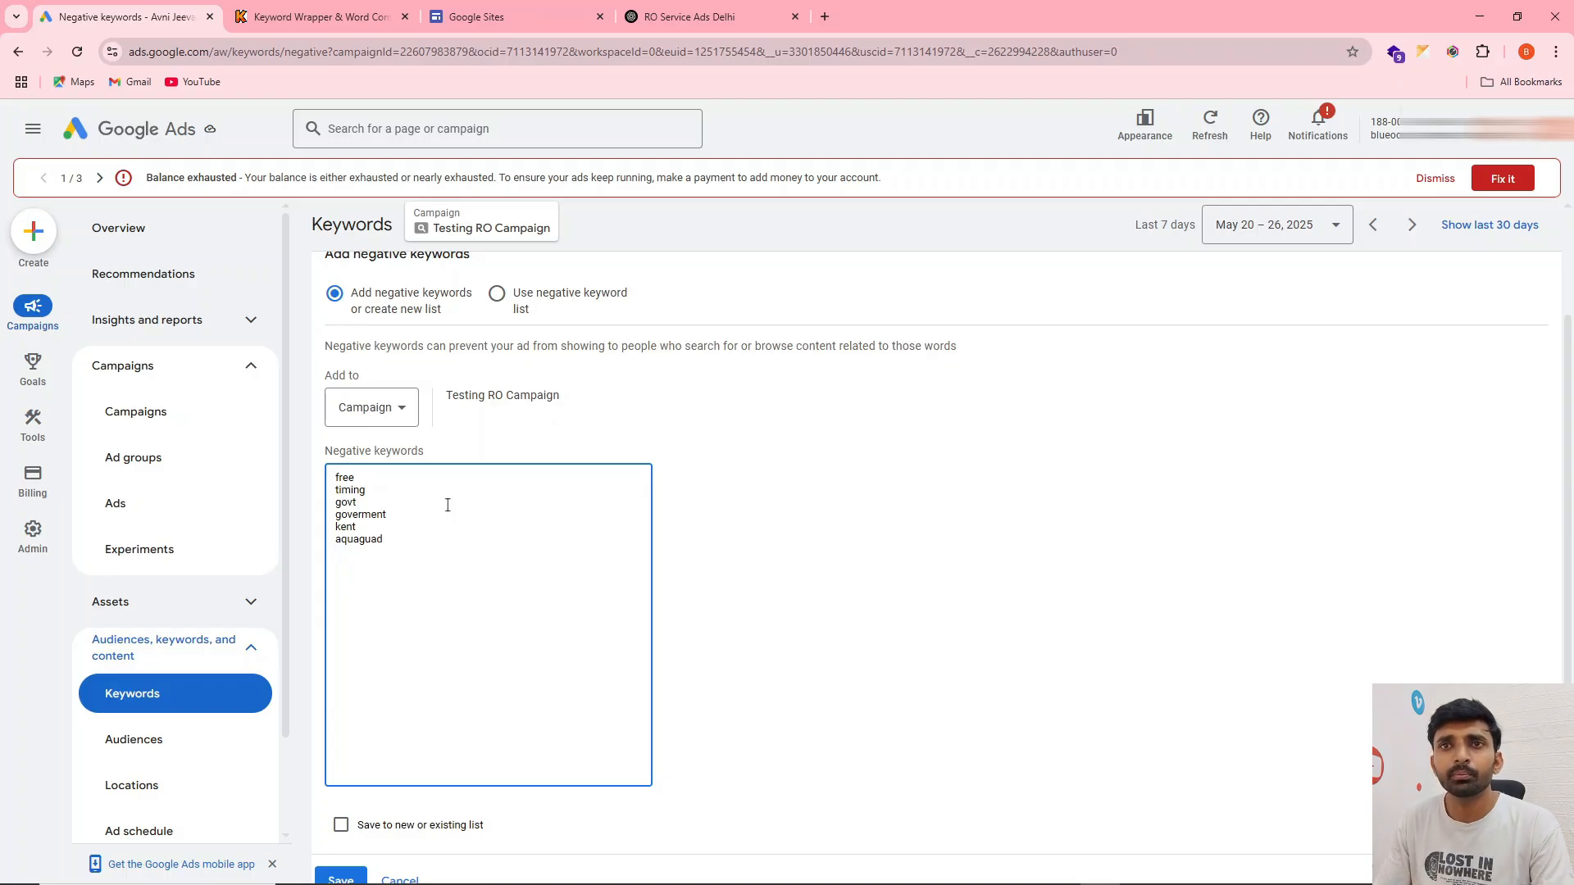
Correct the last negative keyword's spelling to "aquaguard" and save the list to the campaign
double_click(361, 540)
left_click(348, 558)
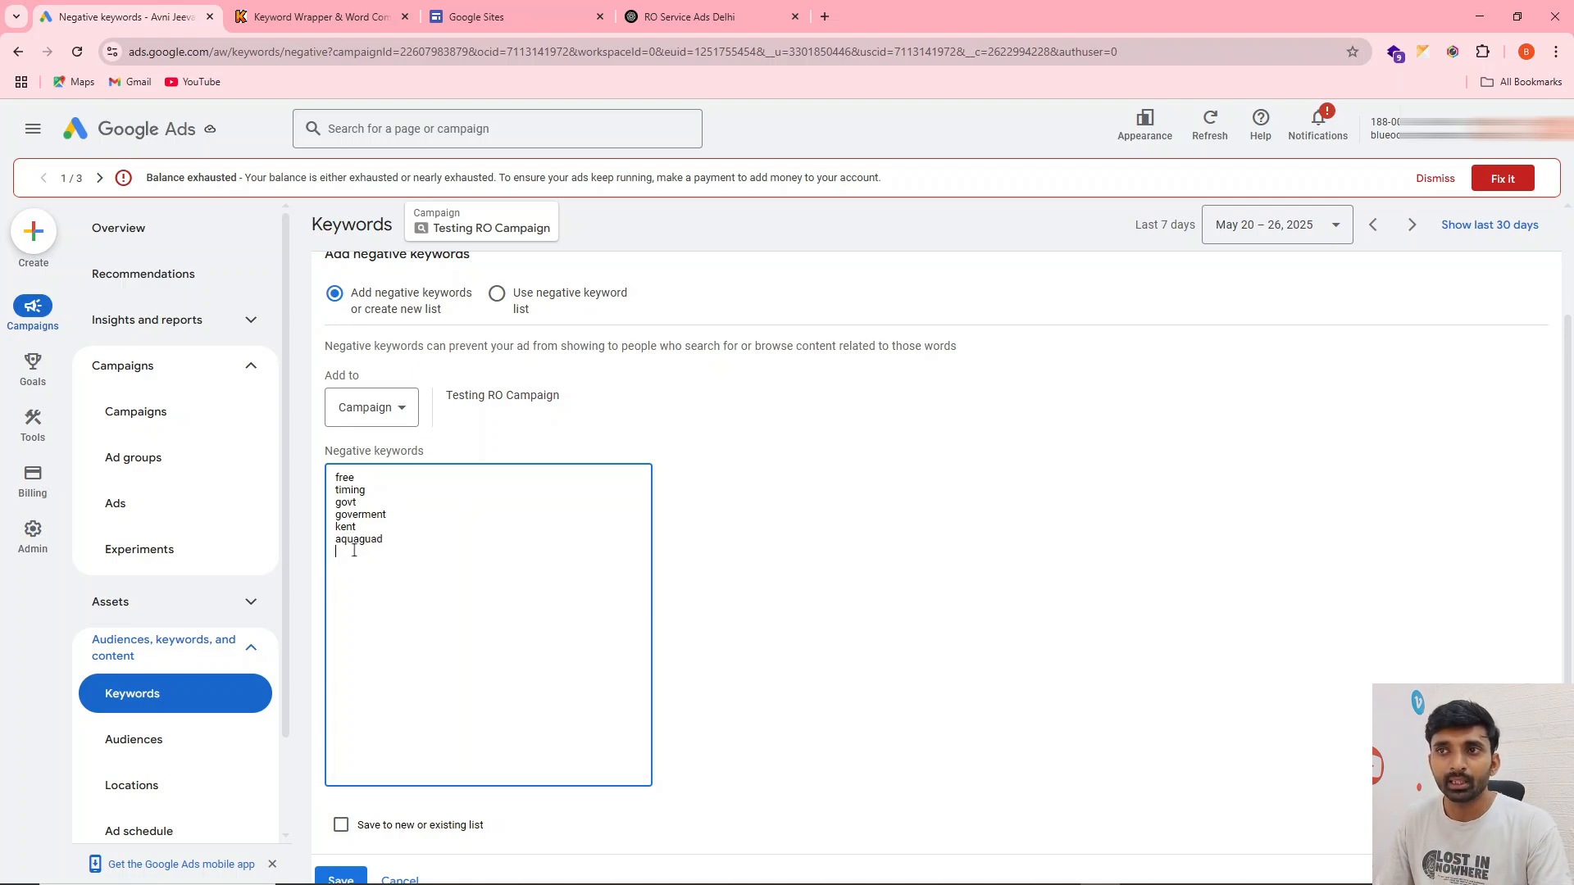
left_click(383, 548)
key("BackSpace")
type("rd")
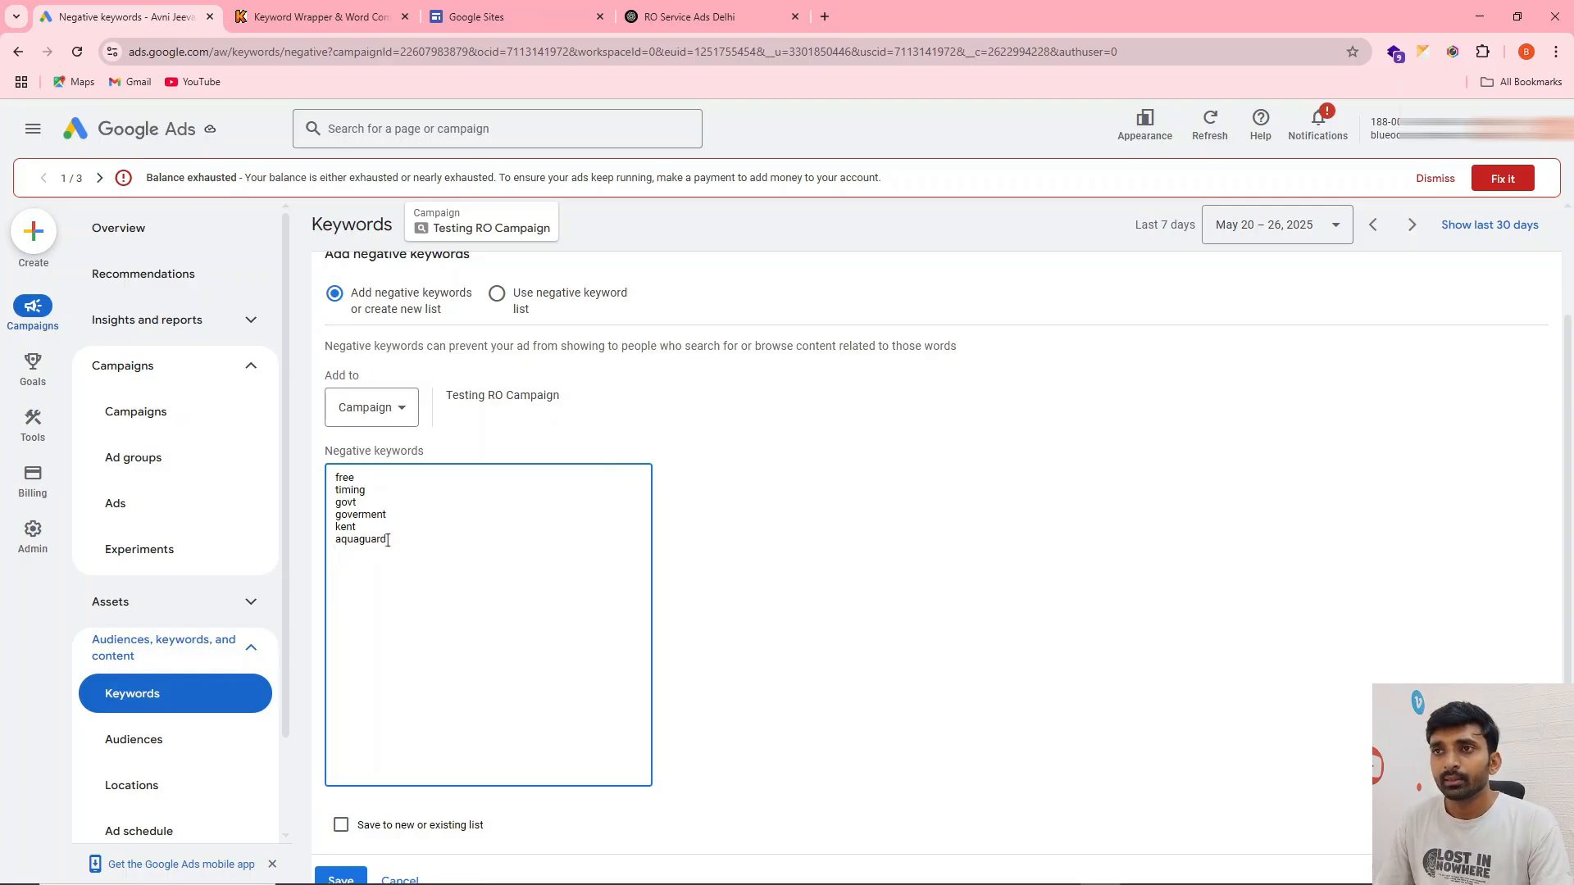
scroll(365, 553, "down", 1)
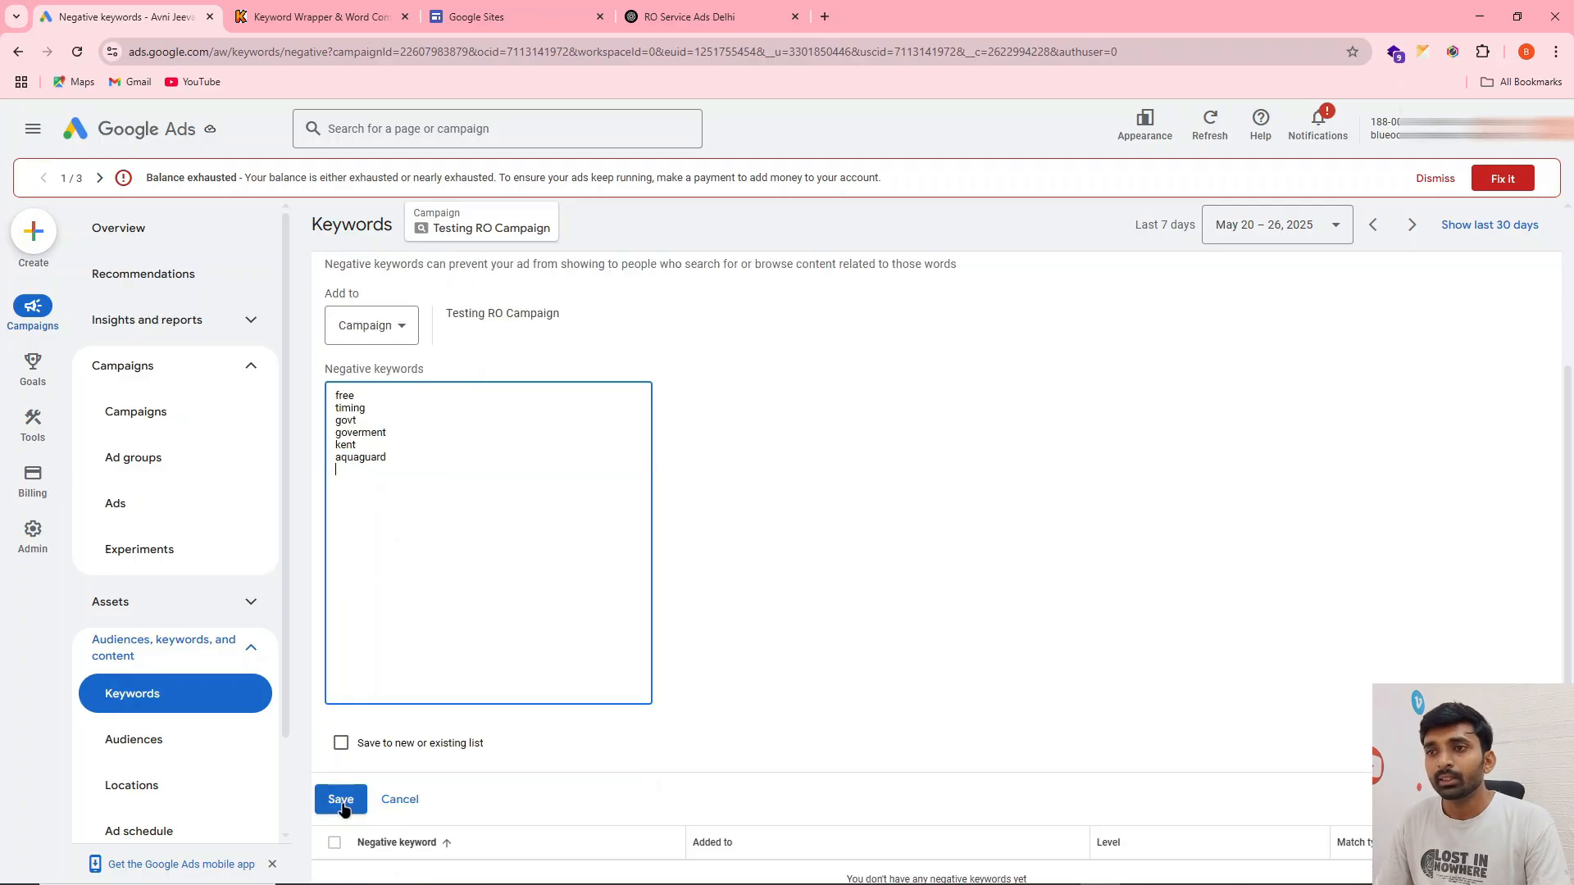
left_click(341, 800)
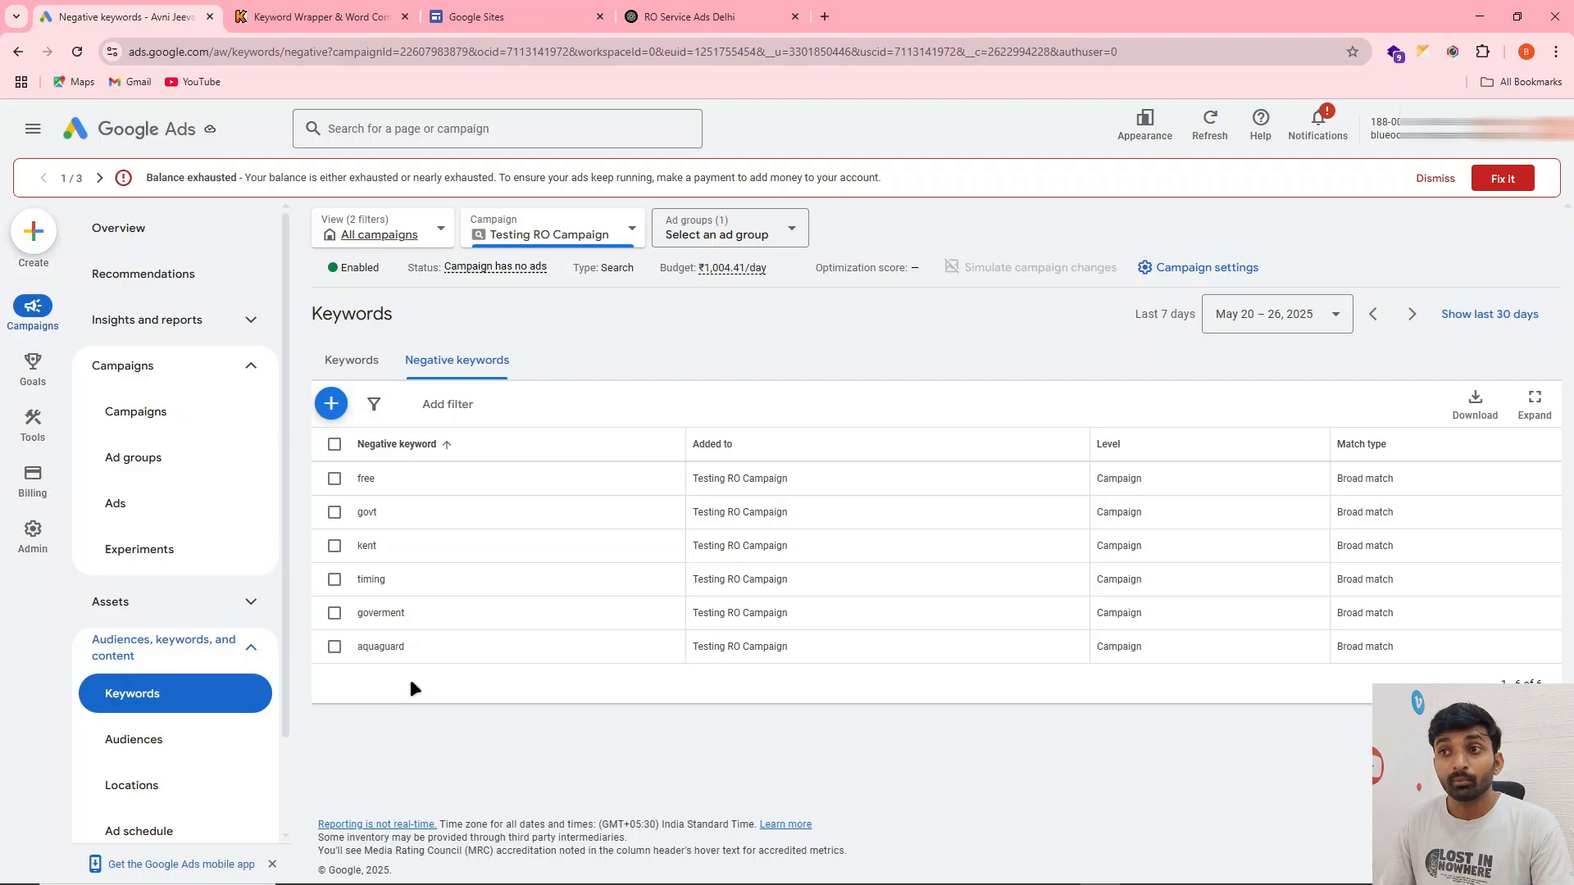
Open the campaign's search terms report and copy the word "You" from the empty table's message as a sample term
left_click(145, 324)
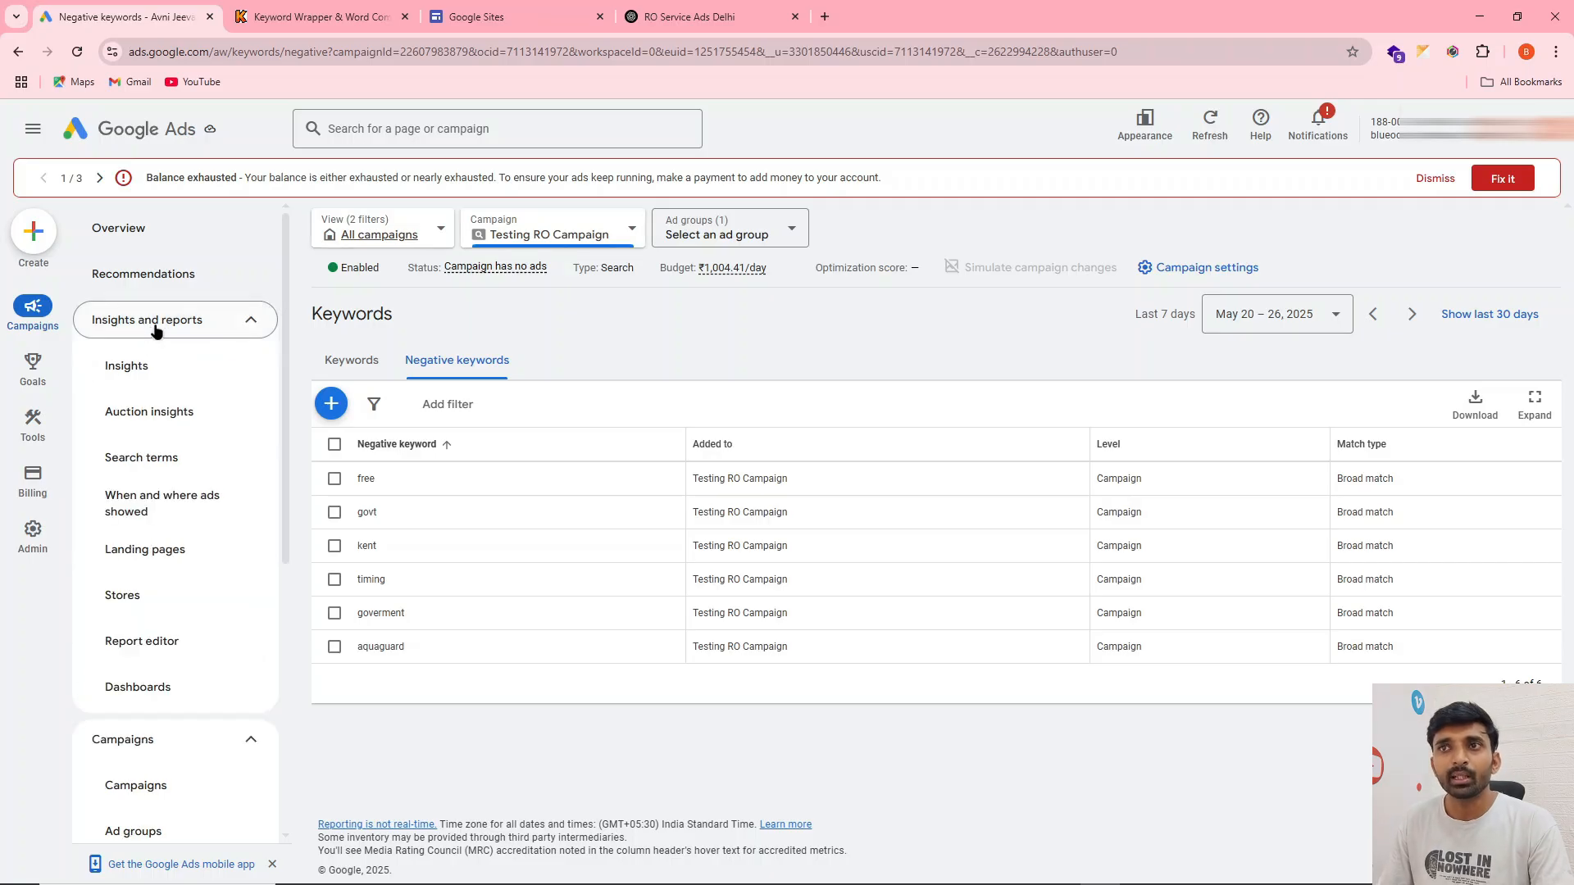
left_click(168, 458)
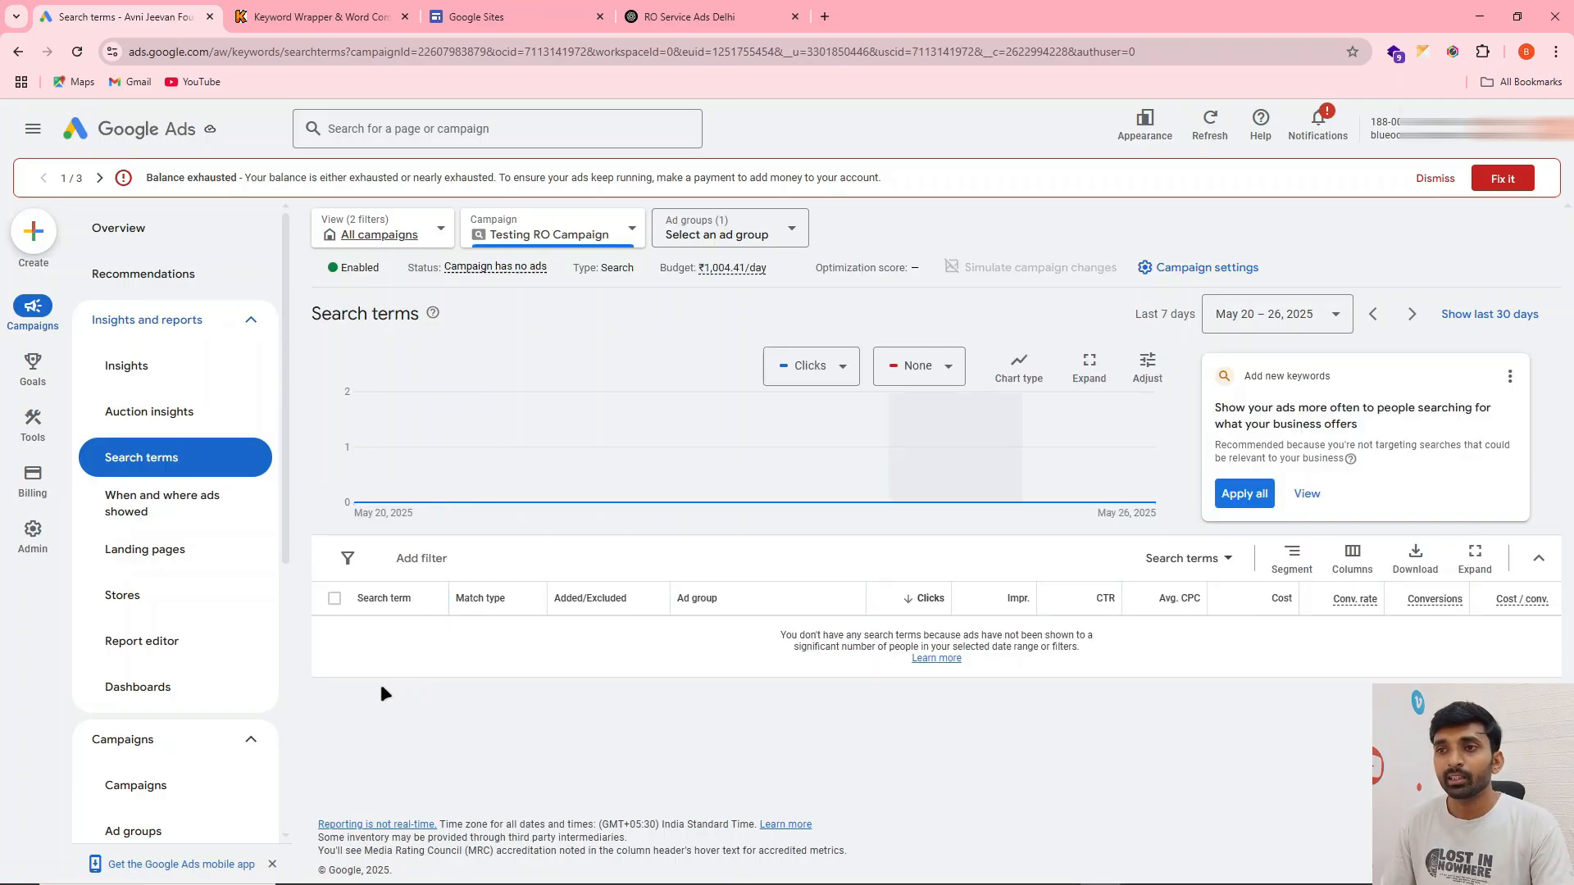
left_click_drag(355, 642, 383, 637)
left_click(361, 640)
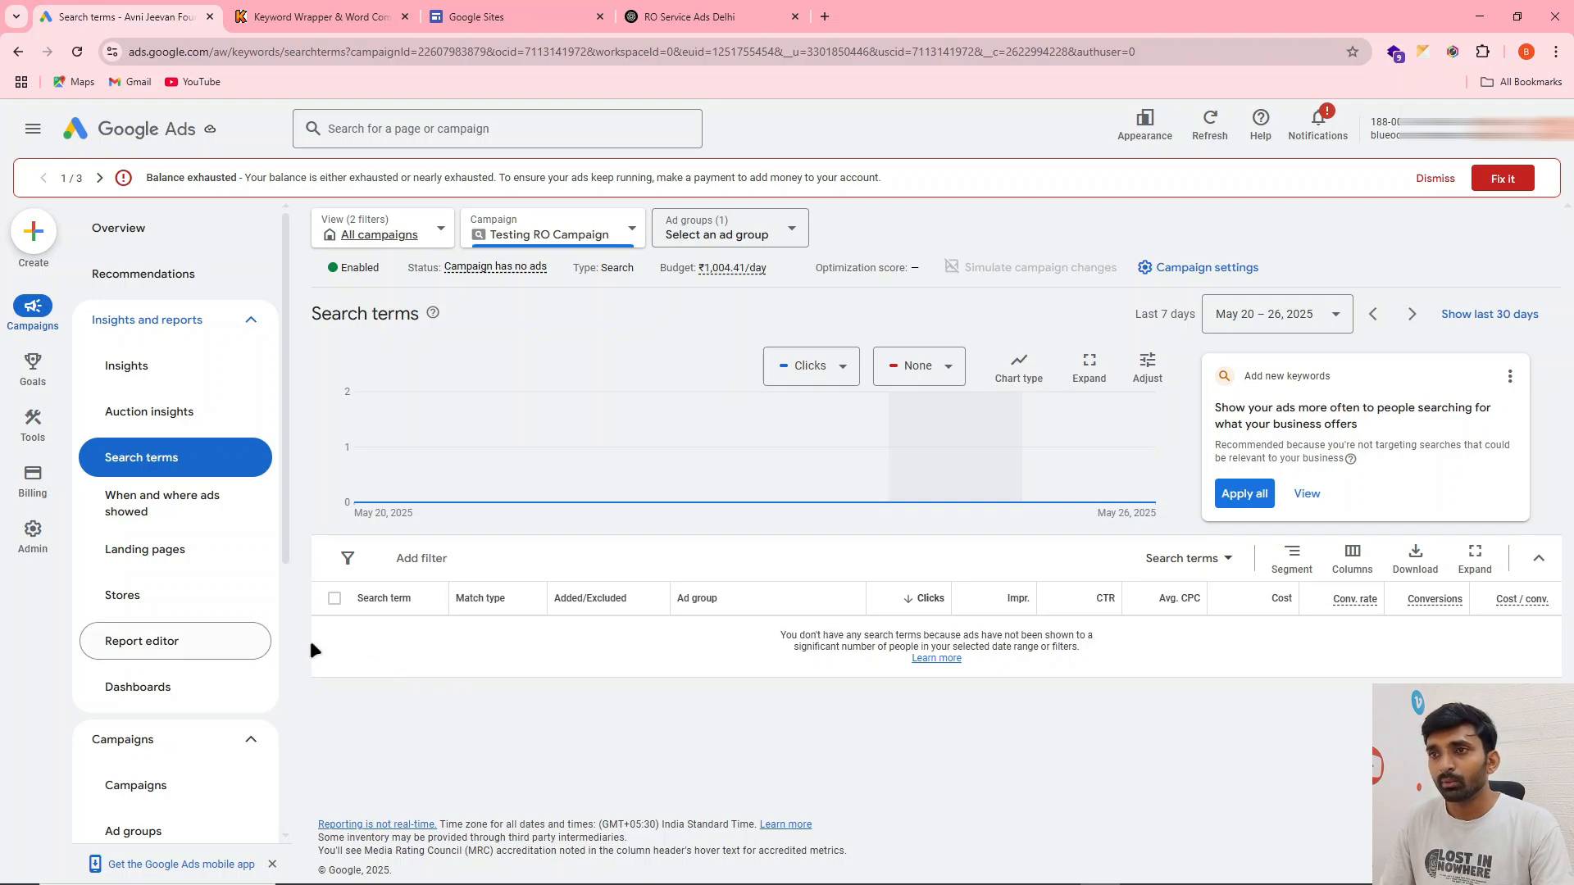
double_click(785, 634)
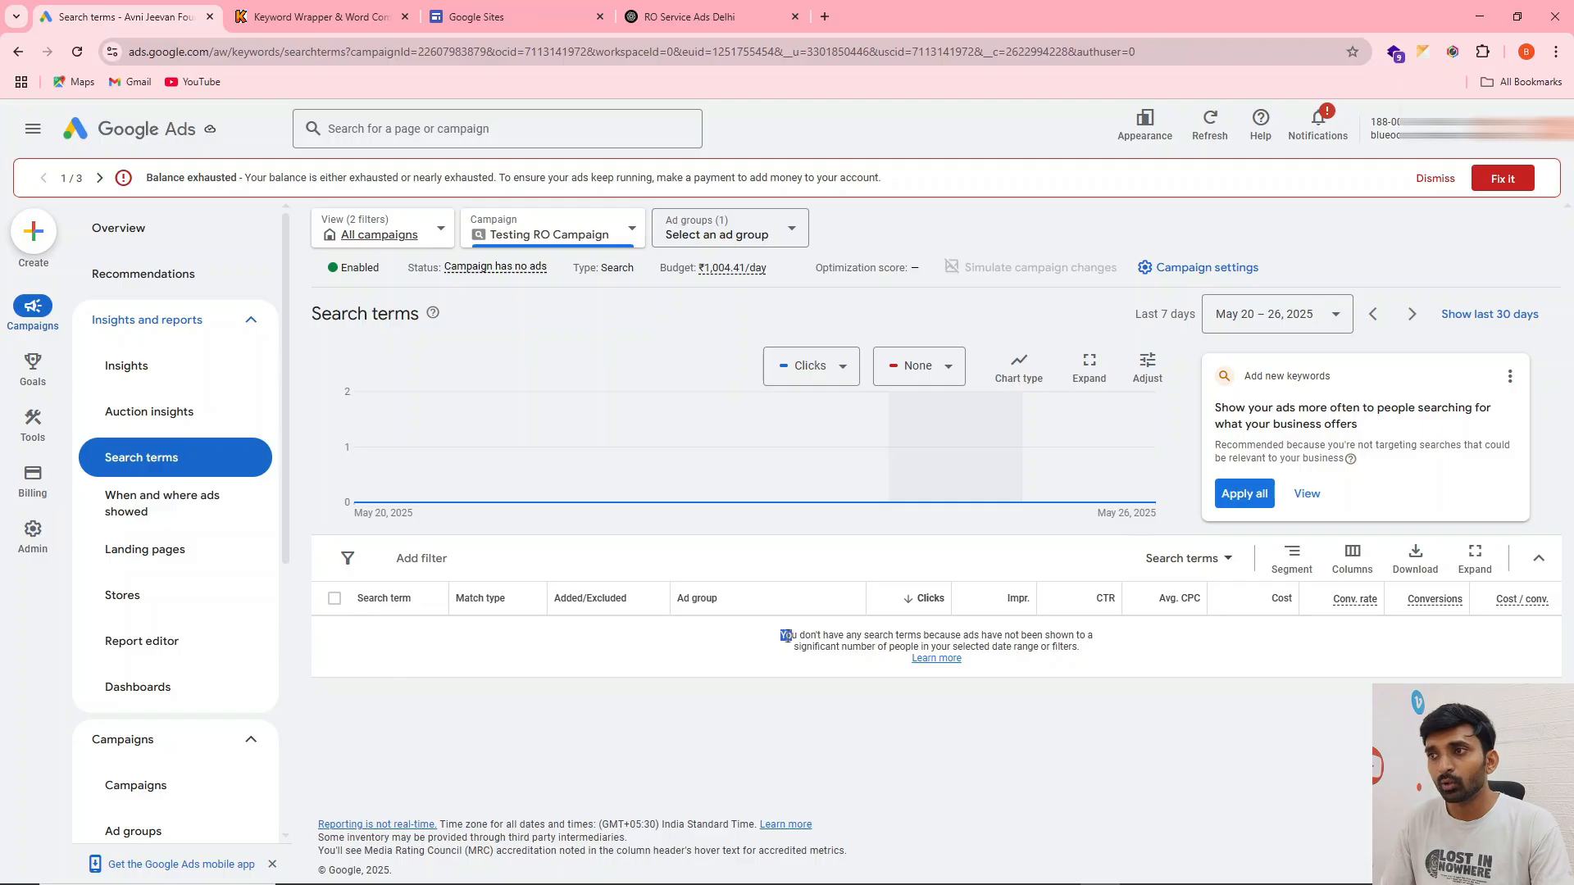
right_click(789, 640)
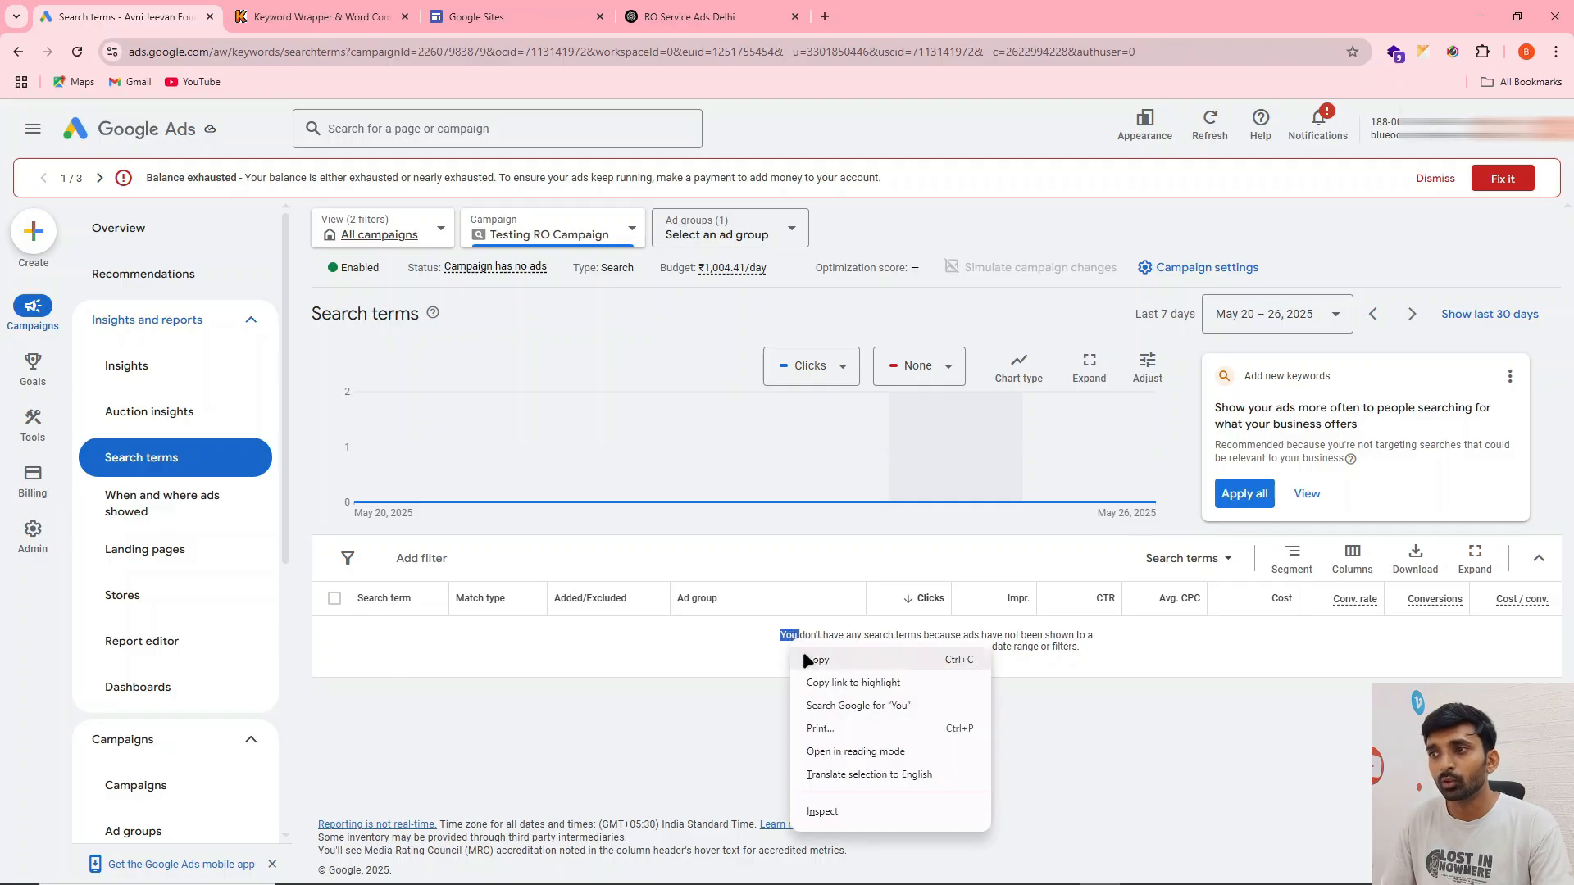
left_click(803, 651)
Add the copied term "You" as a campaign-level negative keyword for Testing RO Campaign and save it
mouse_move(33, 533)
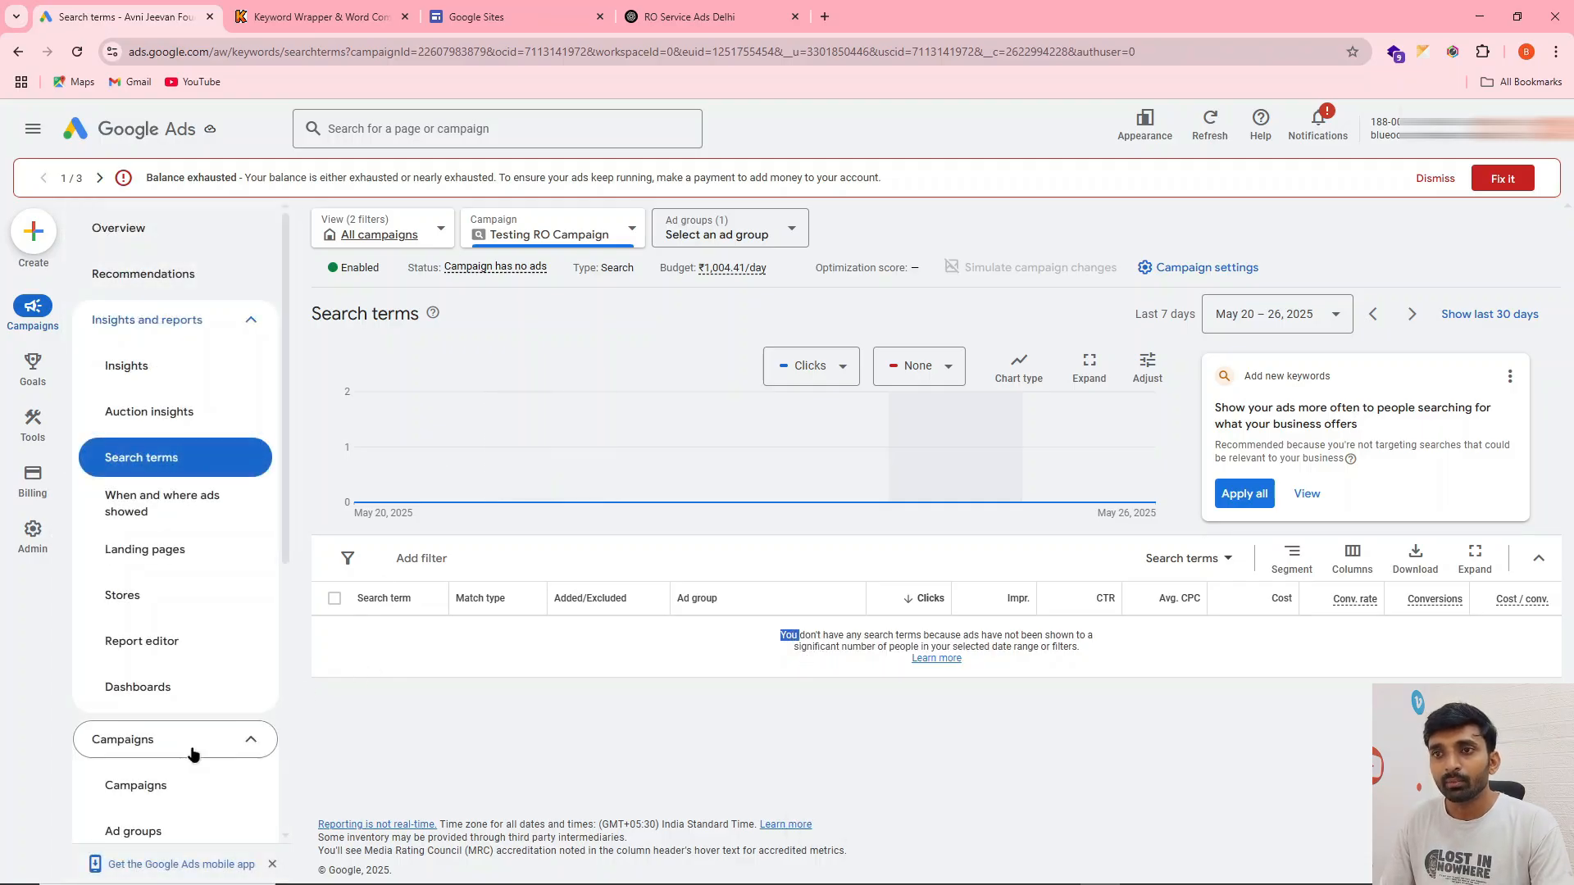
scroll(183, 697, "down", 4)
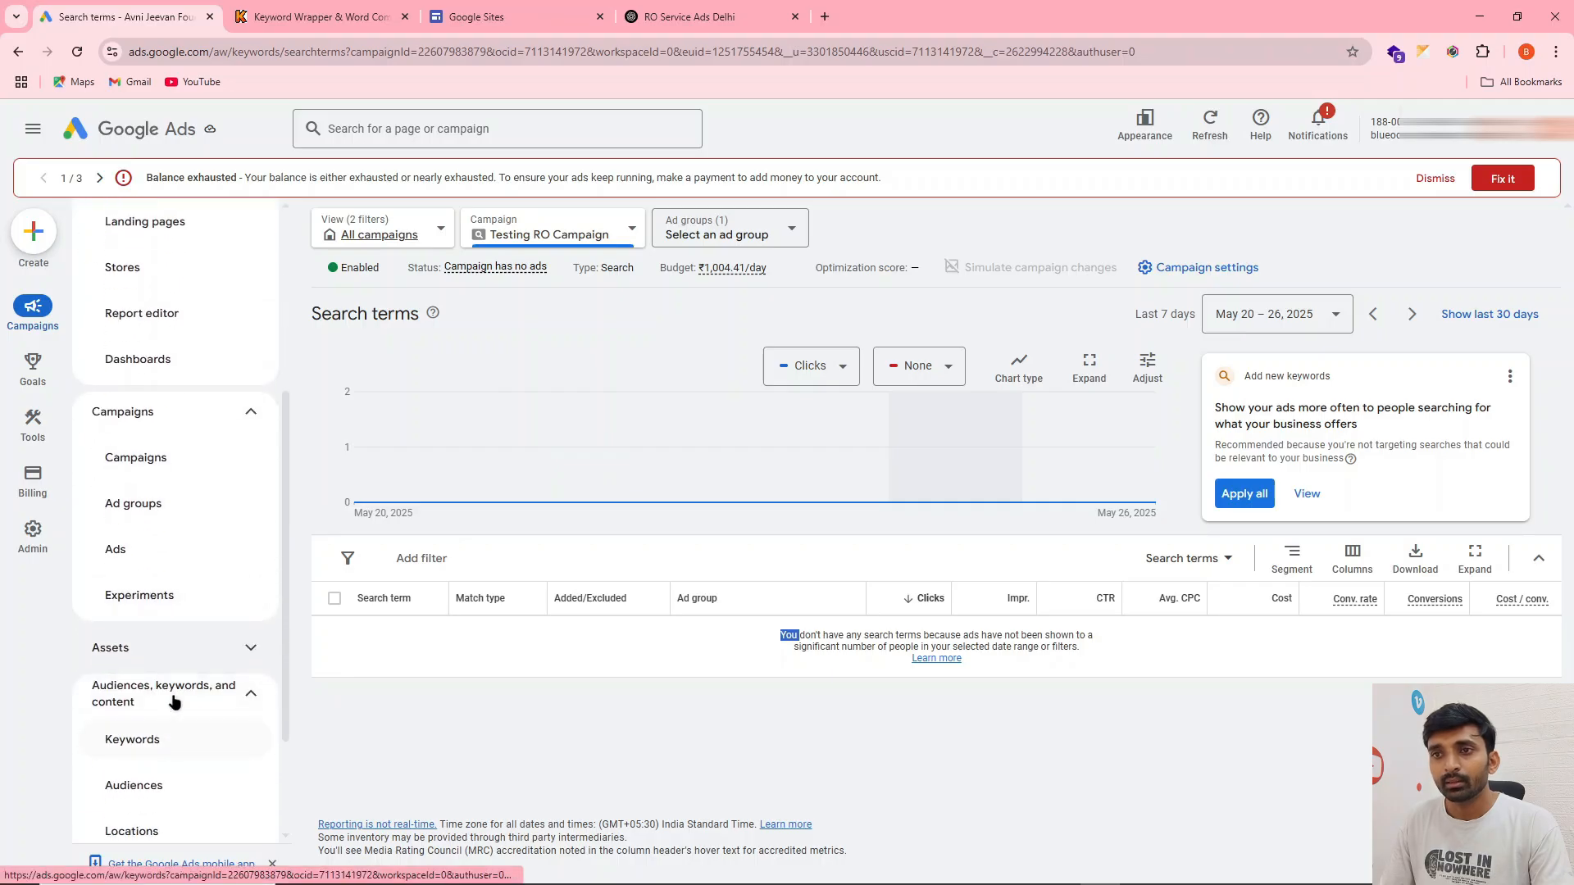
left_click(151, 742)
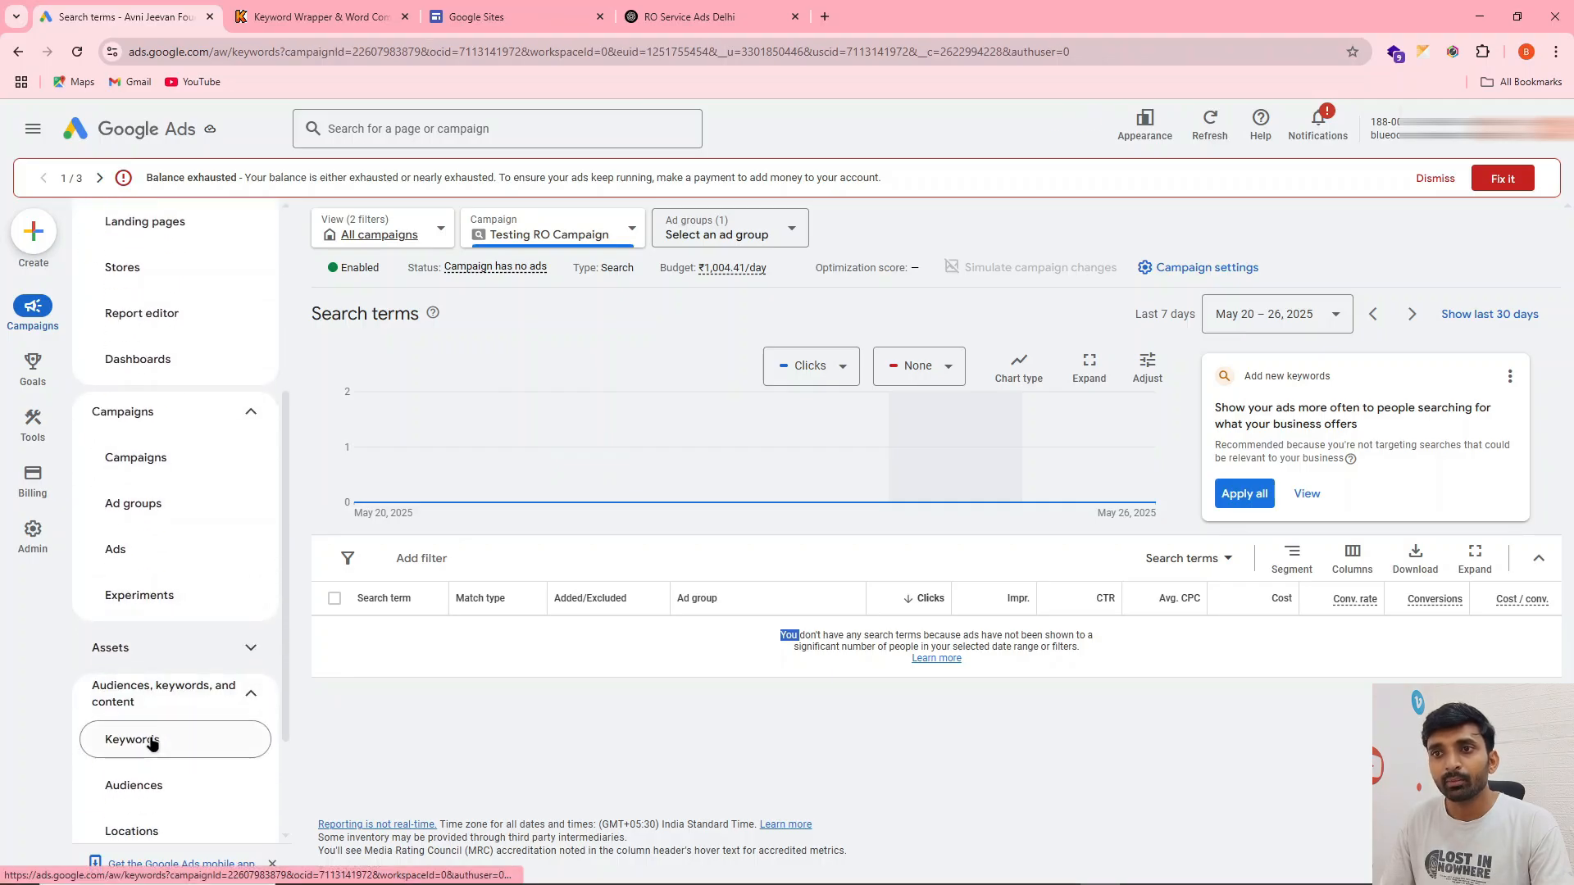
left_click(461, 361)
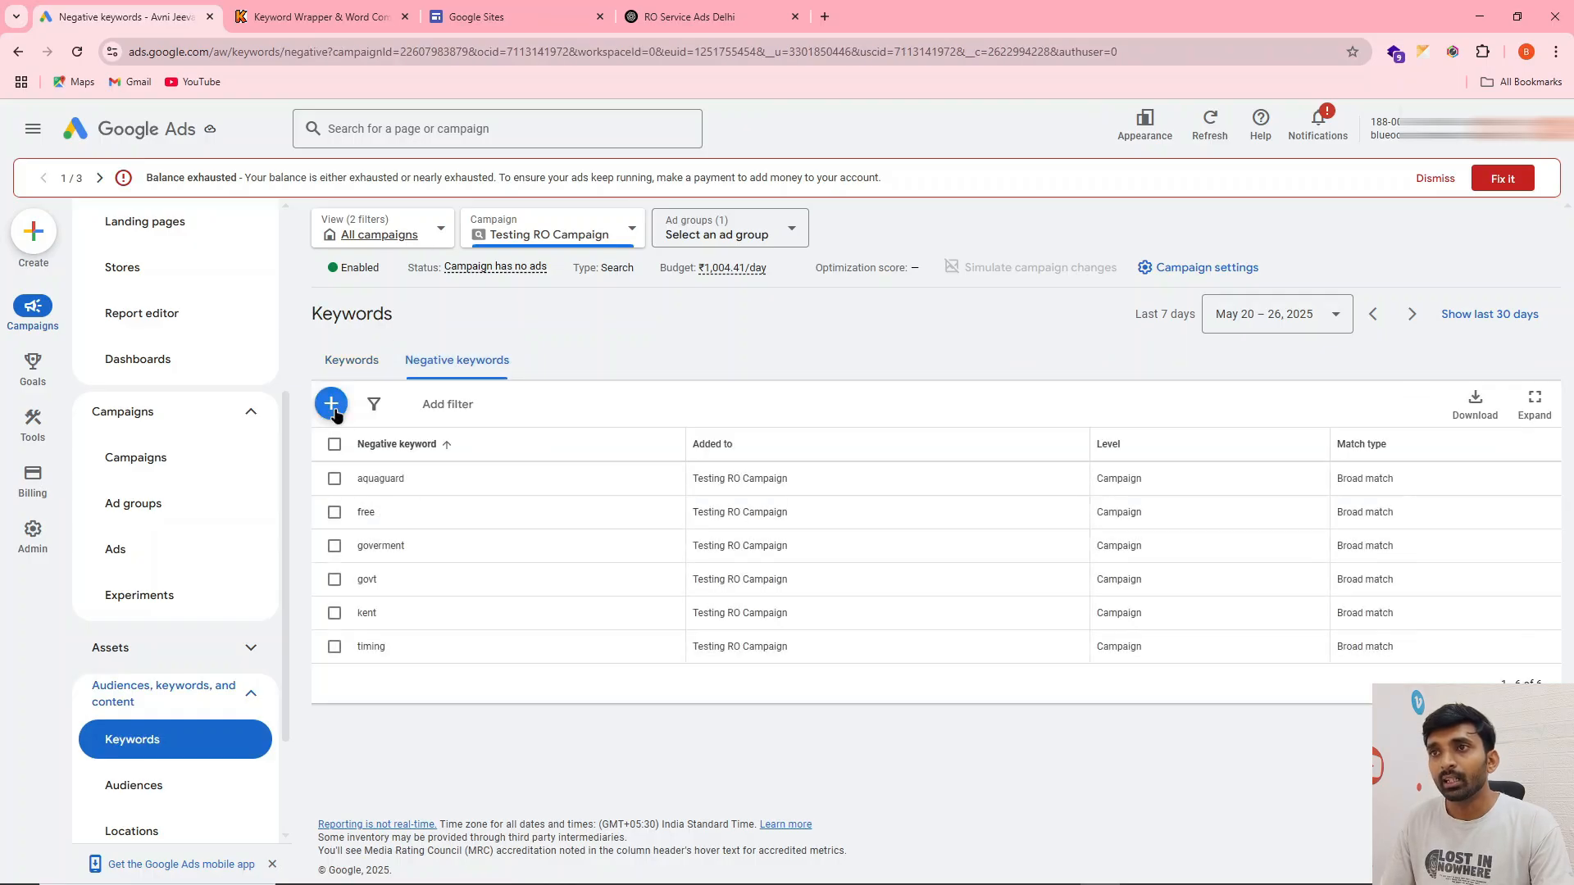
left_click(409, 643)
type("You")
scroll(410, 630, "down", 4)
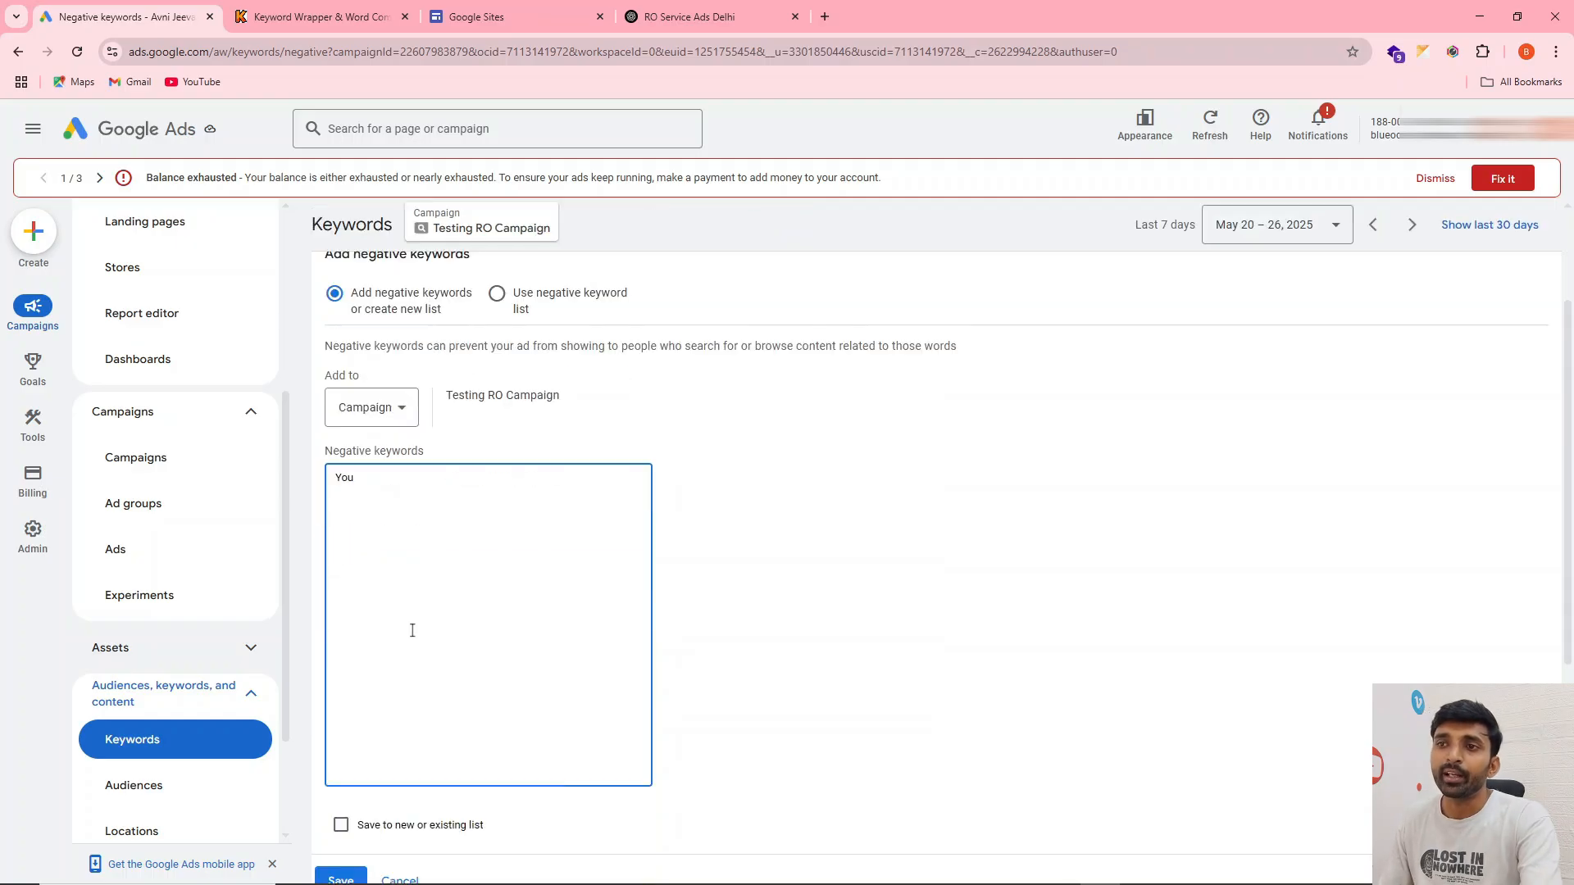
left_click(358, 716)
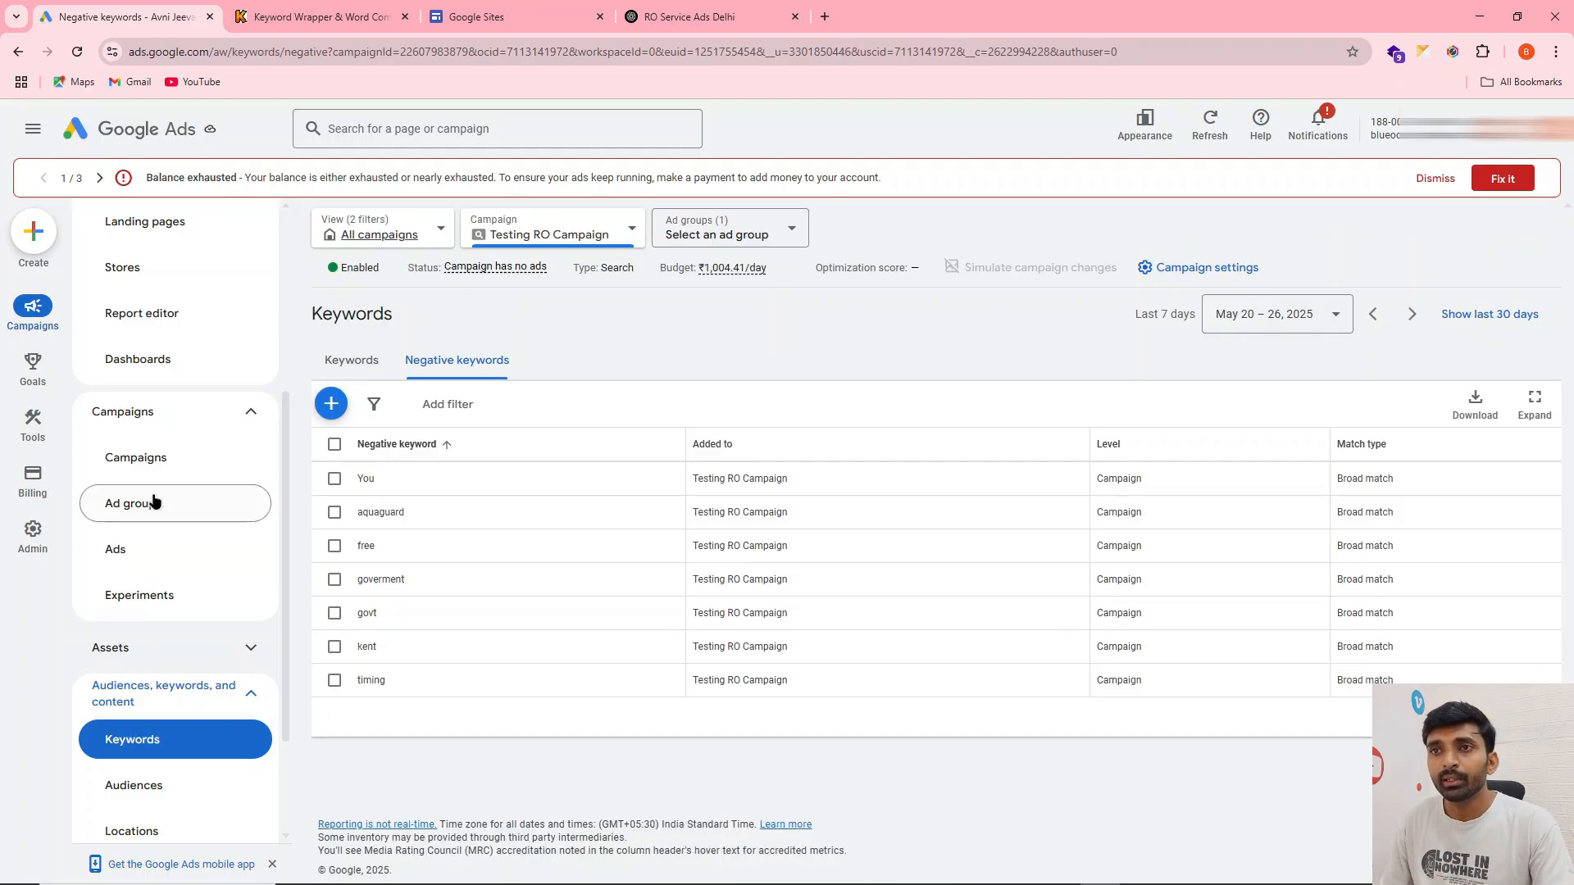
Go from the campaign list into Testing RO Campaign's ad groups and view its ads
left_click(152, 464)
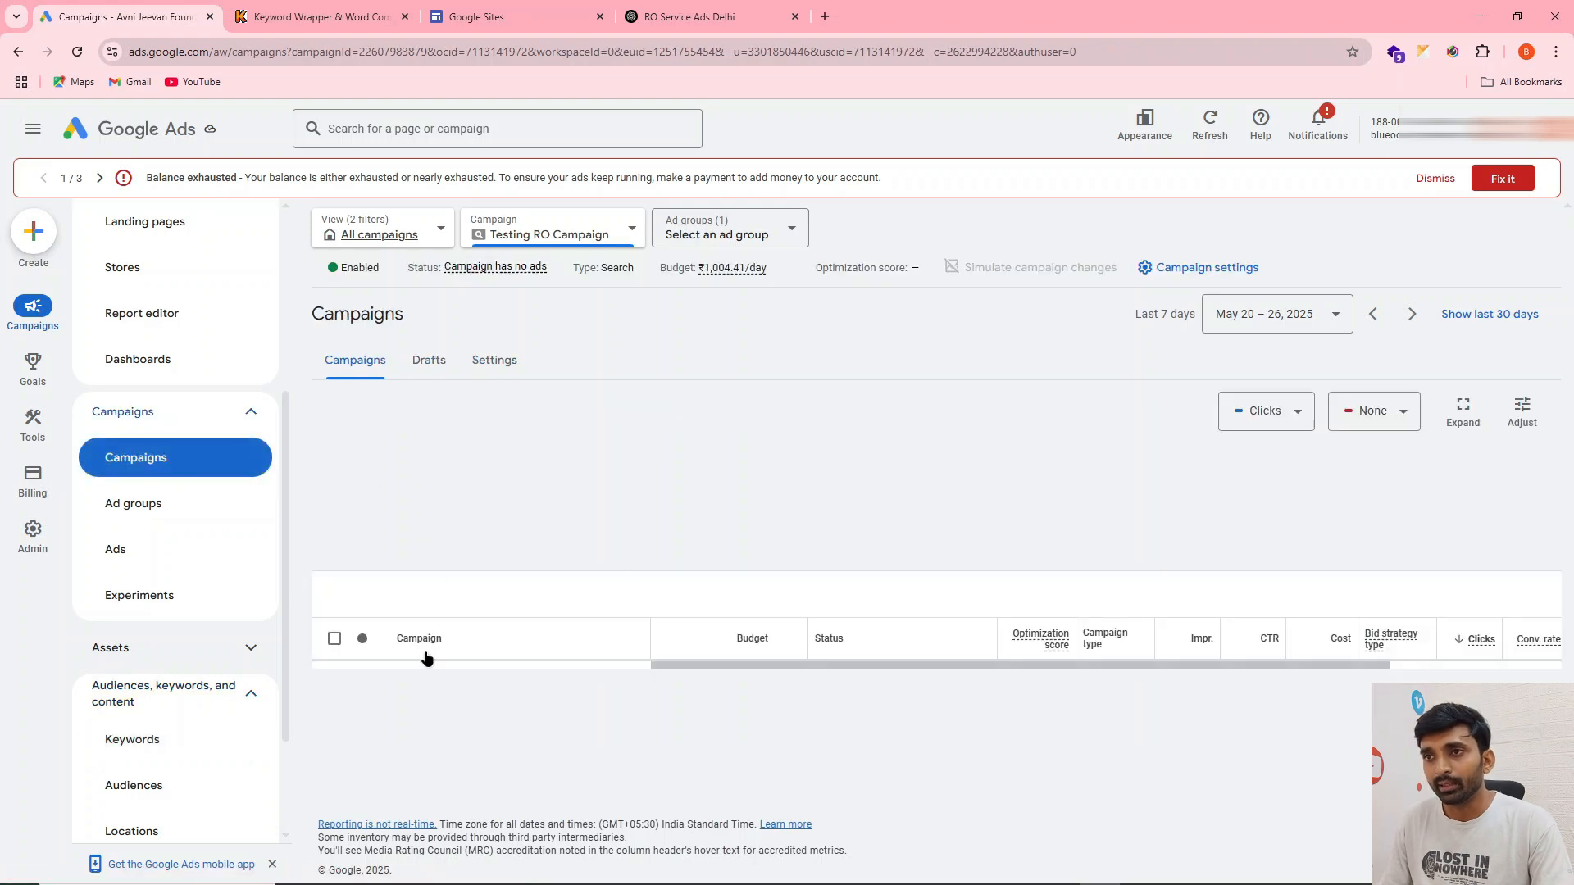
scroll(437, 704, "down", 1)
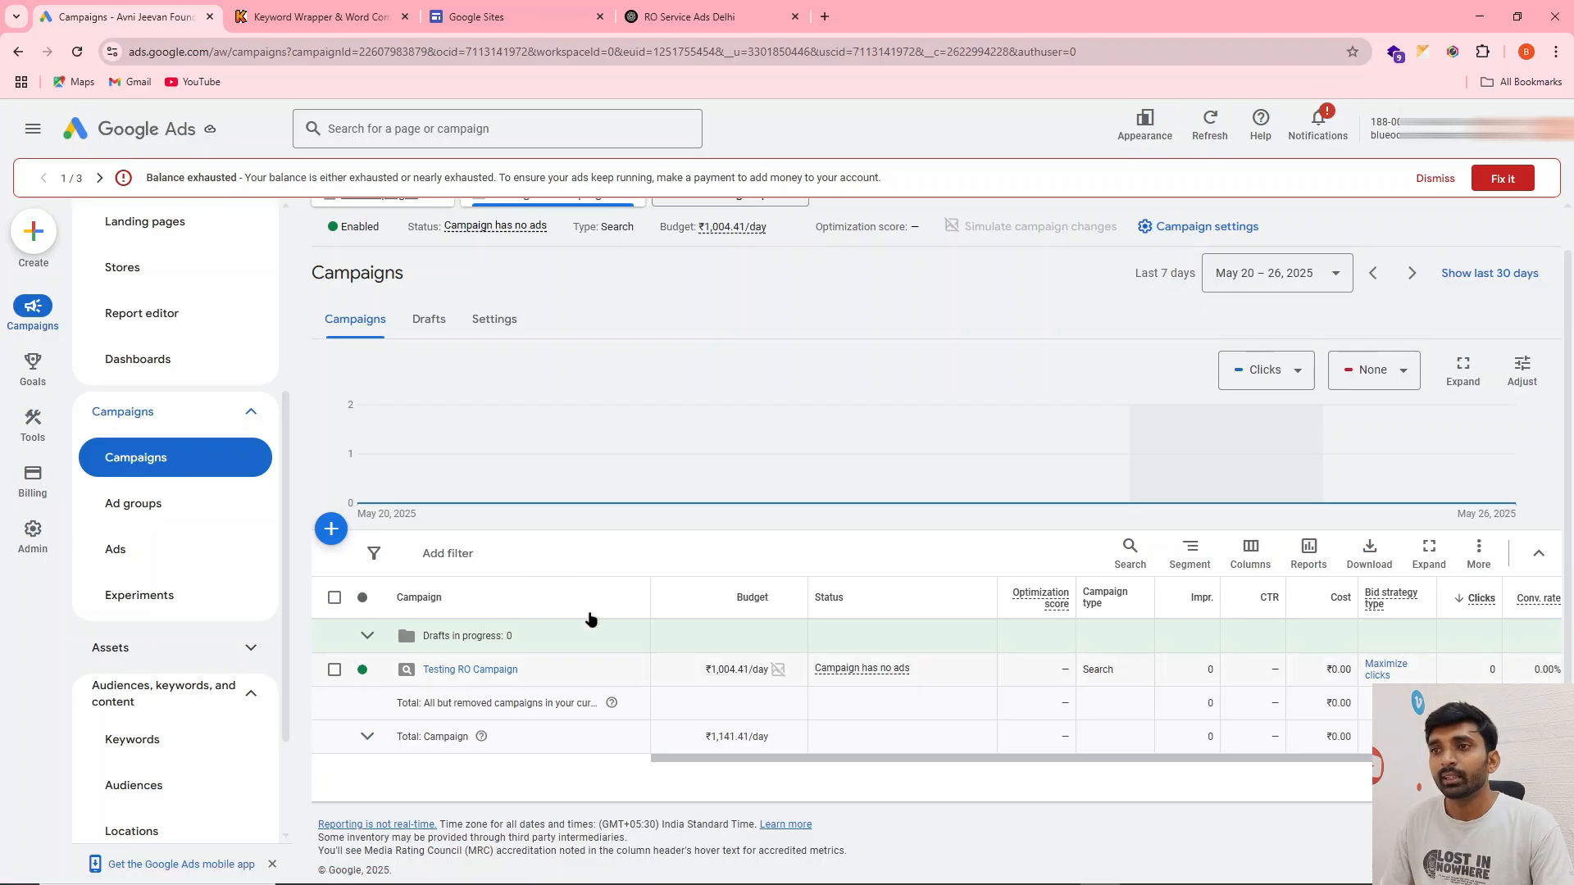
left_click(484, 671)
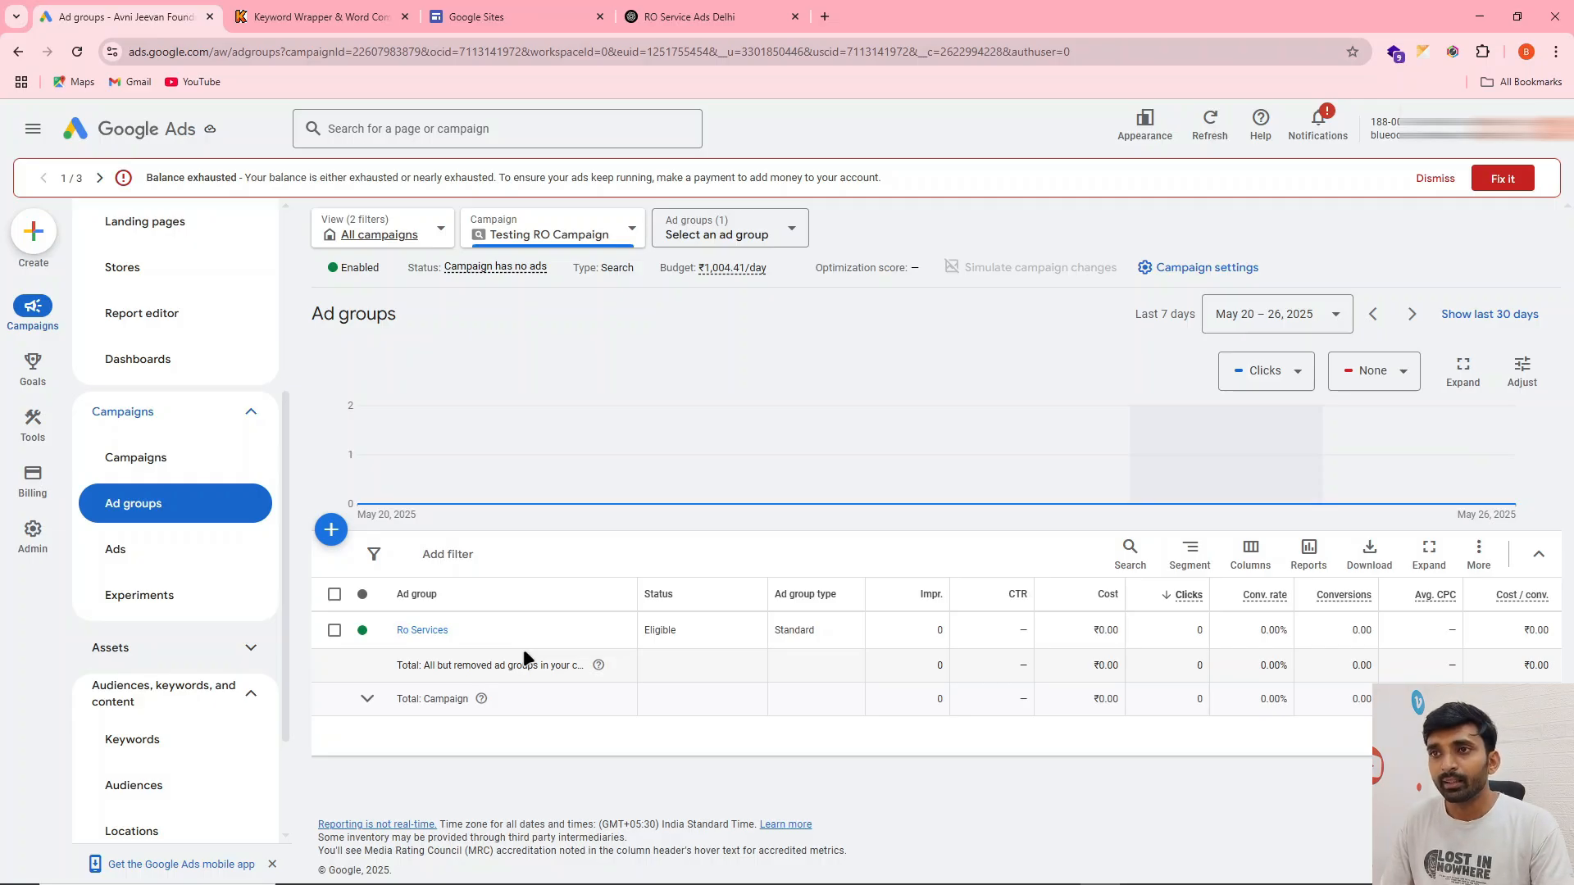
left_click(128, 560)
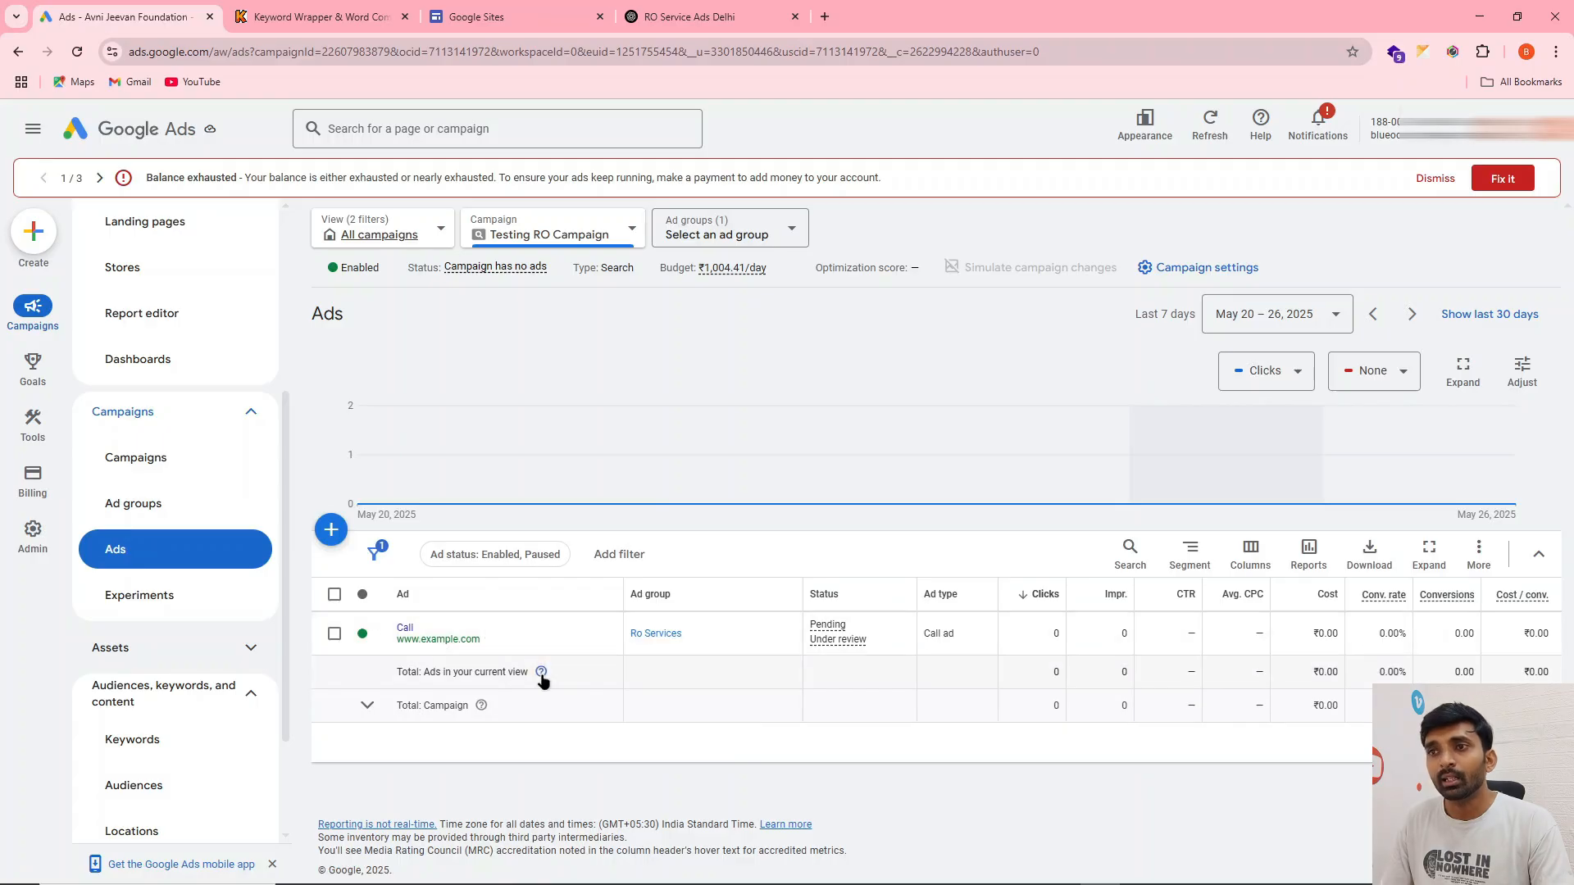
mouse_move(541, 674)
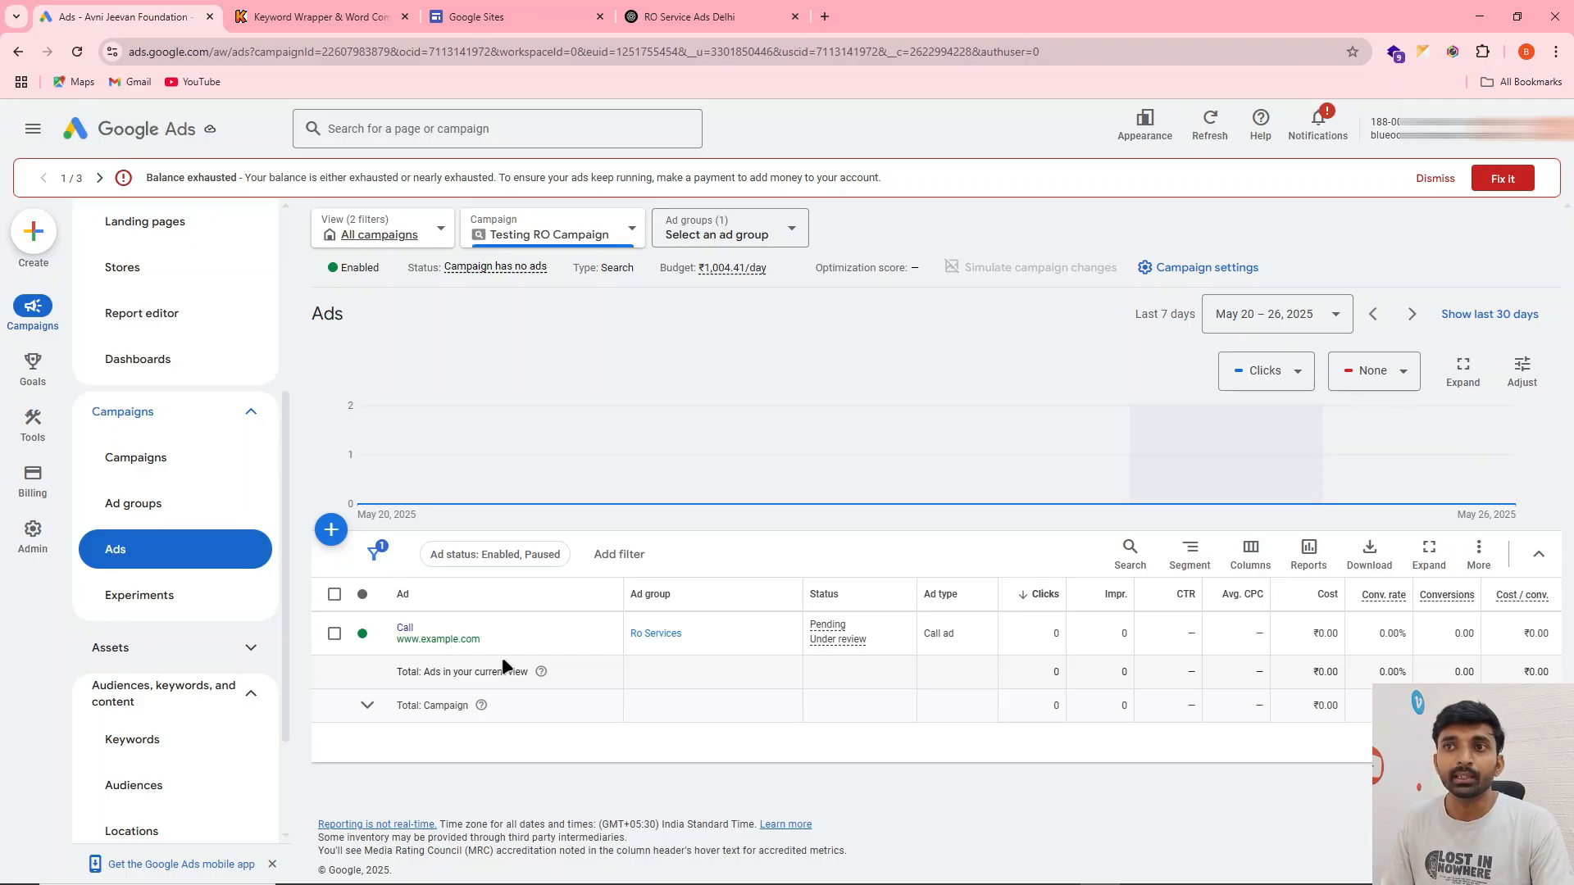
Switch to ChatGPT and review the other RO service ad copies, down to the Branded Service Option
left_click(692, 17)
scroll(680, 164, "down", 3)
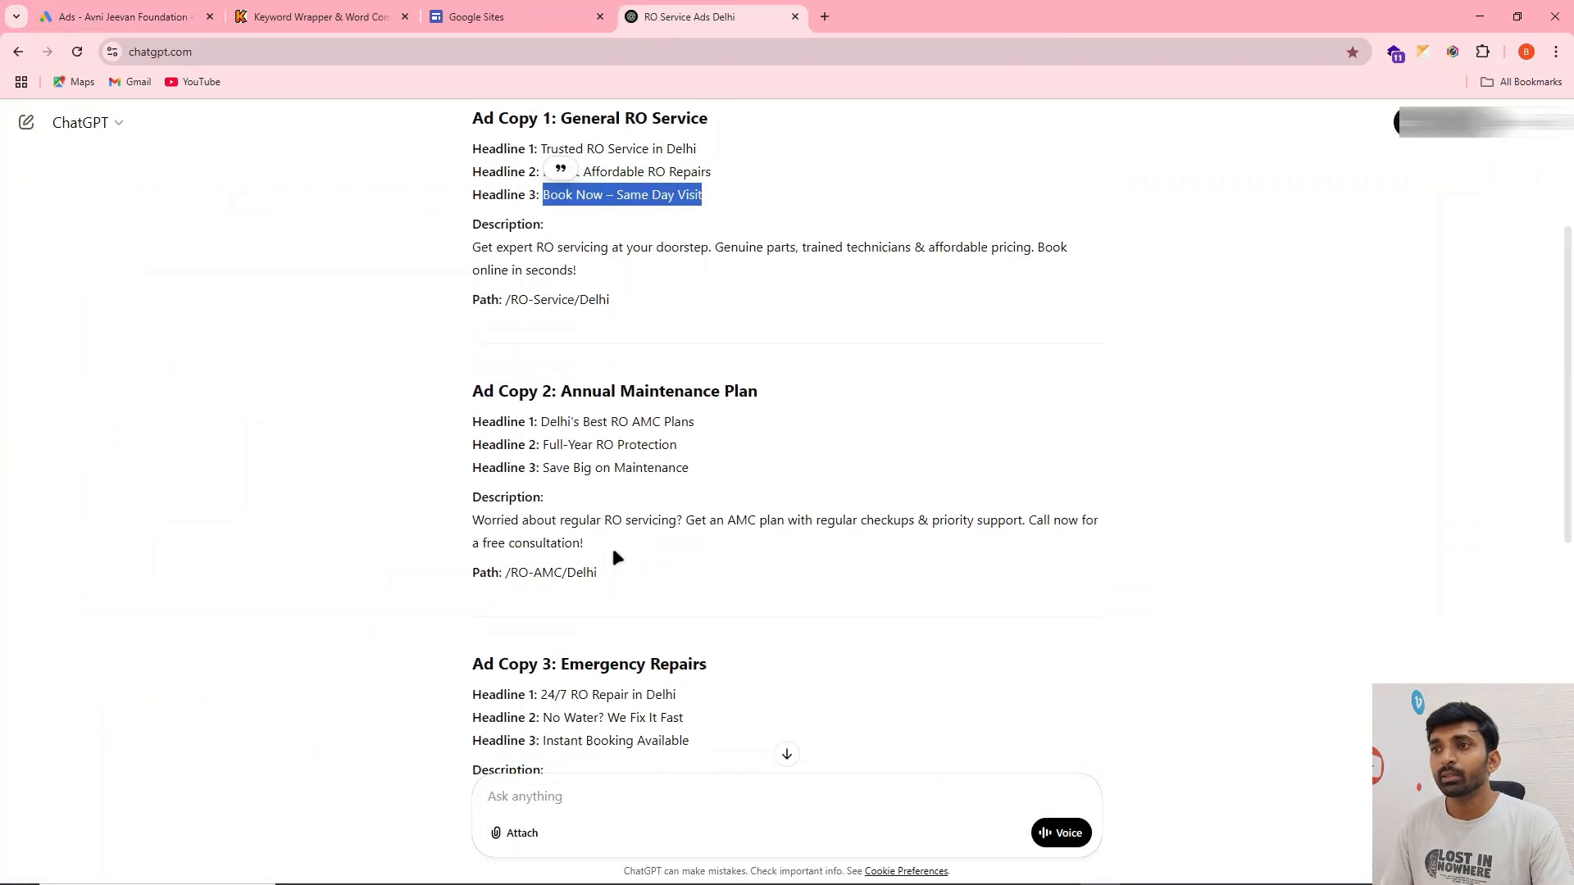
scroll(627, 415, "down", 3)
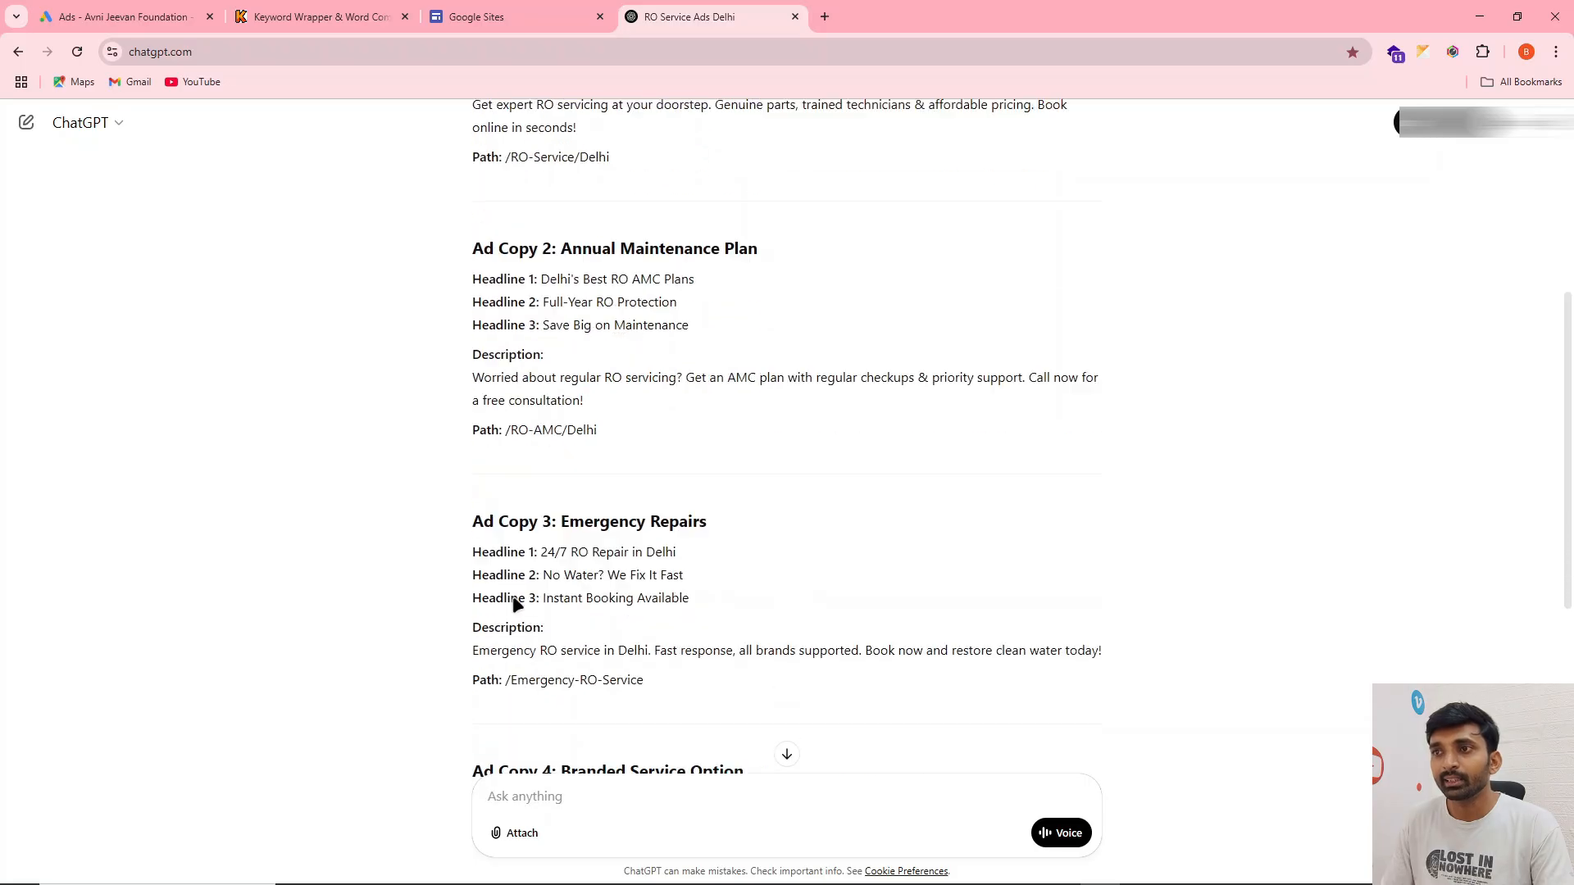
scroll(656, 566, "down", 3)
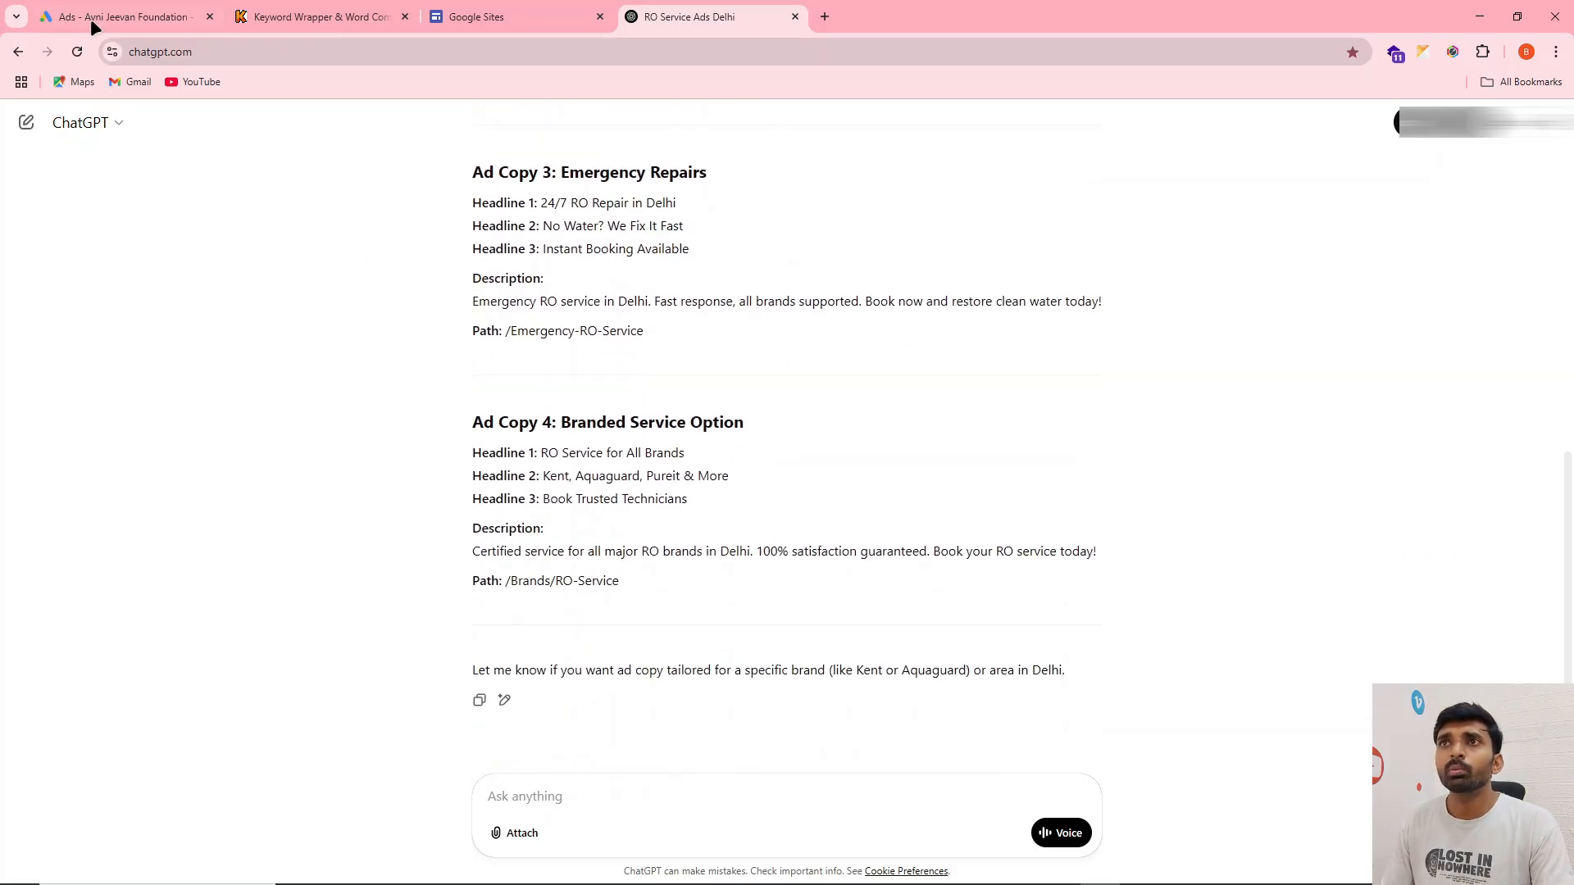
Return to Google Ads and check the call ad's clicks, impressions and cost
left_click(97, 18)
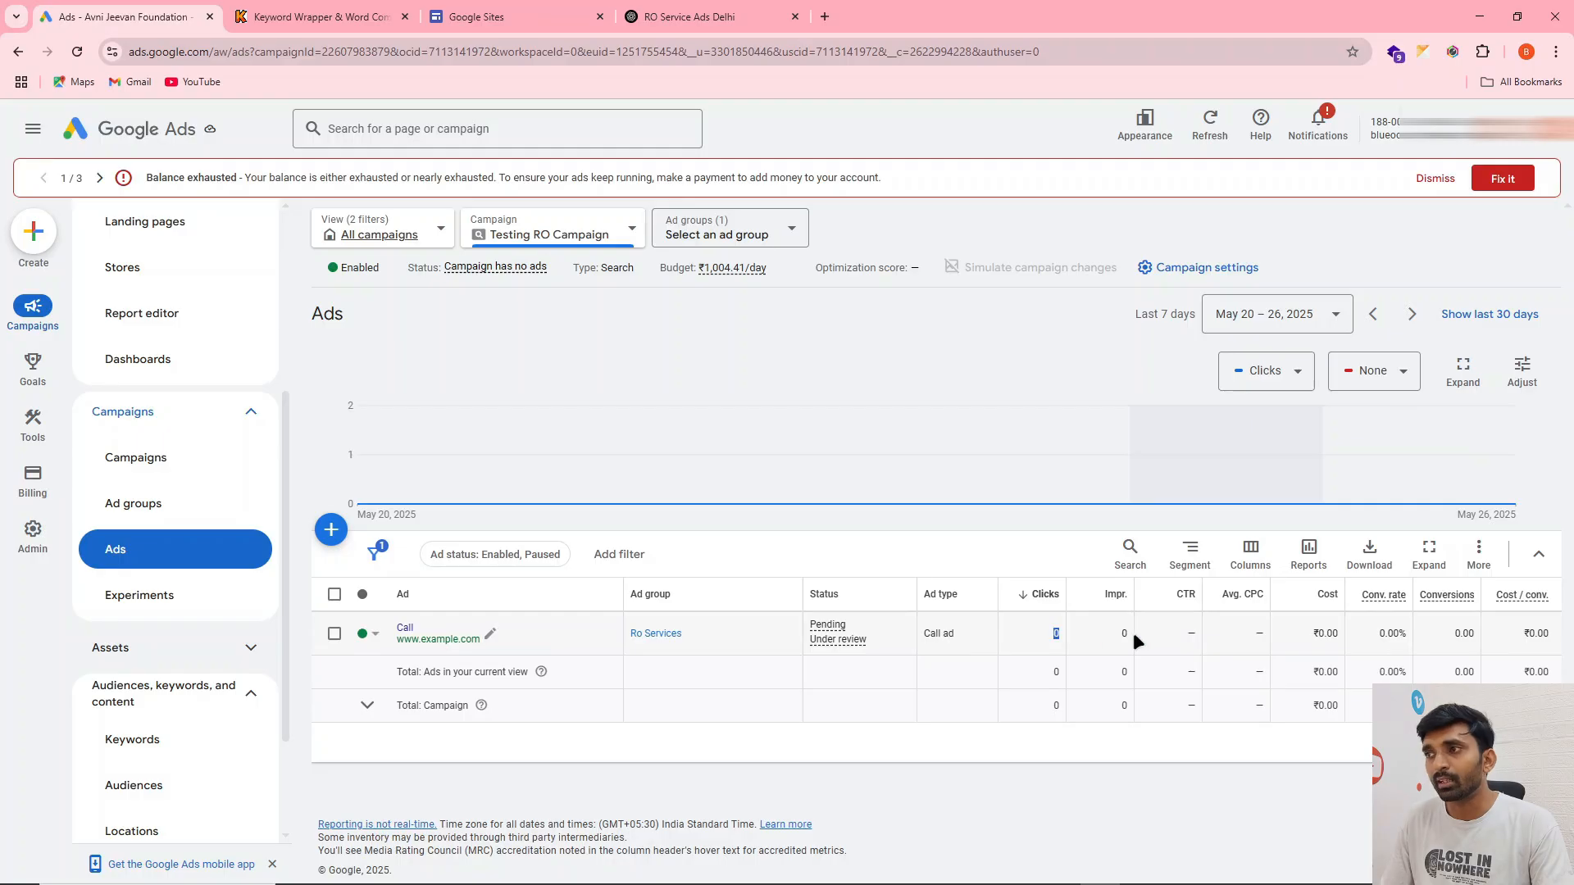
left_click_drag(1133, 632, 1098, 631)
left_click(1330, 632)
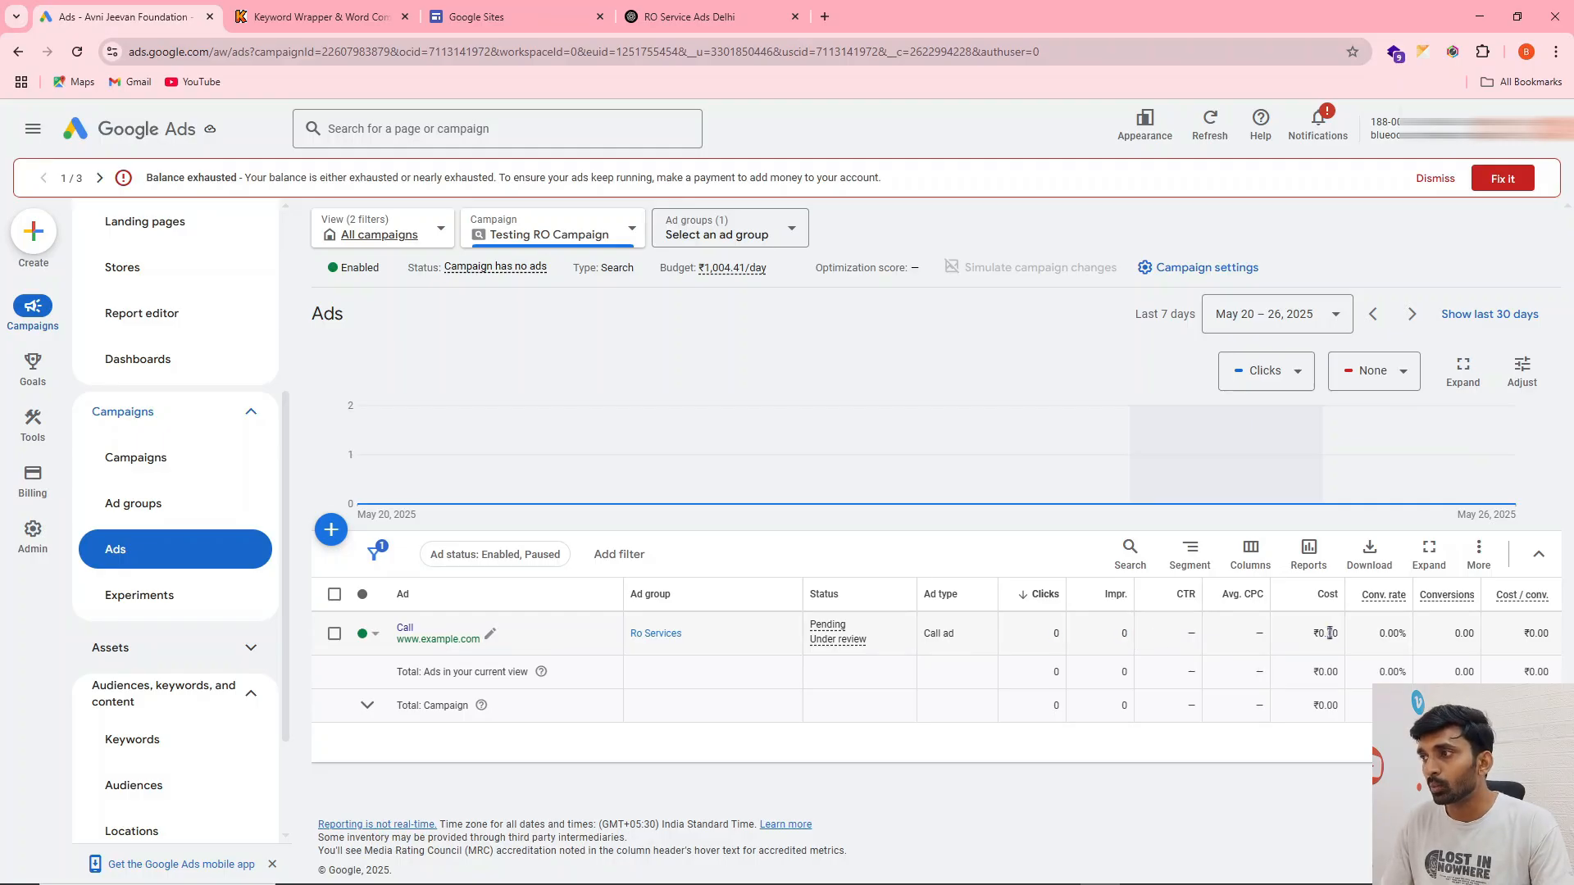
left_click_drag(1330, 633, 1328, 630)
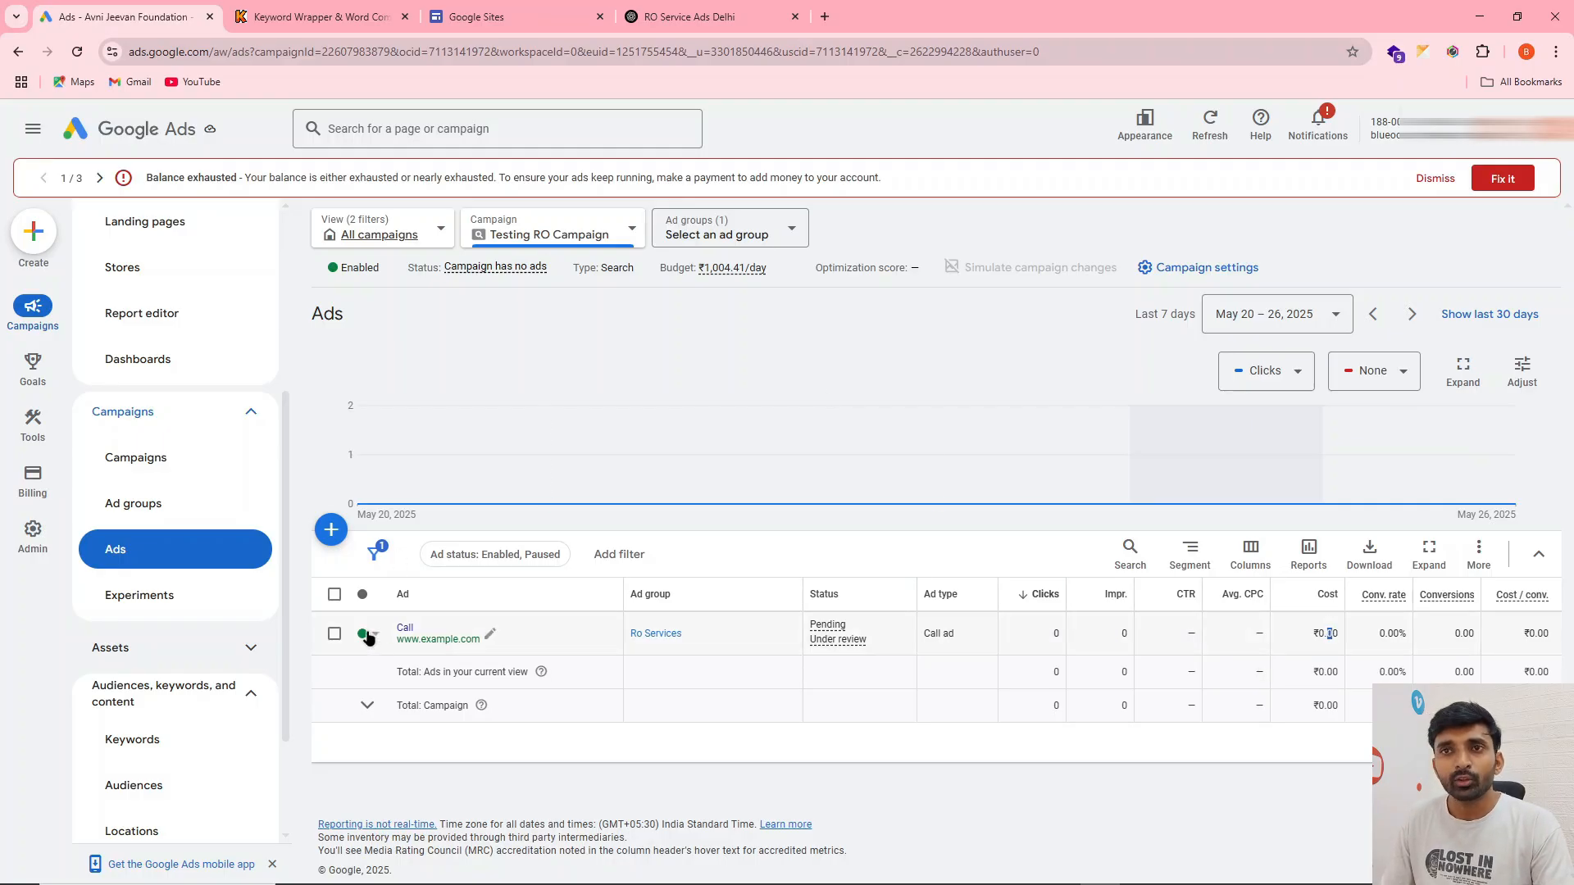